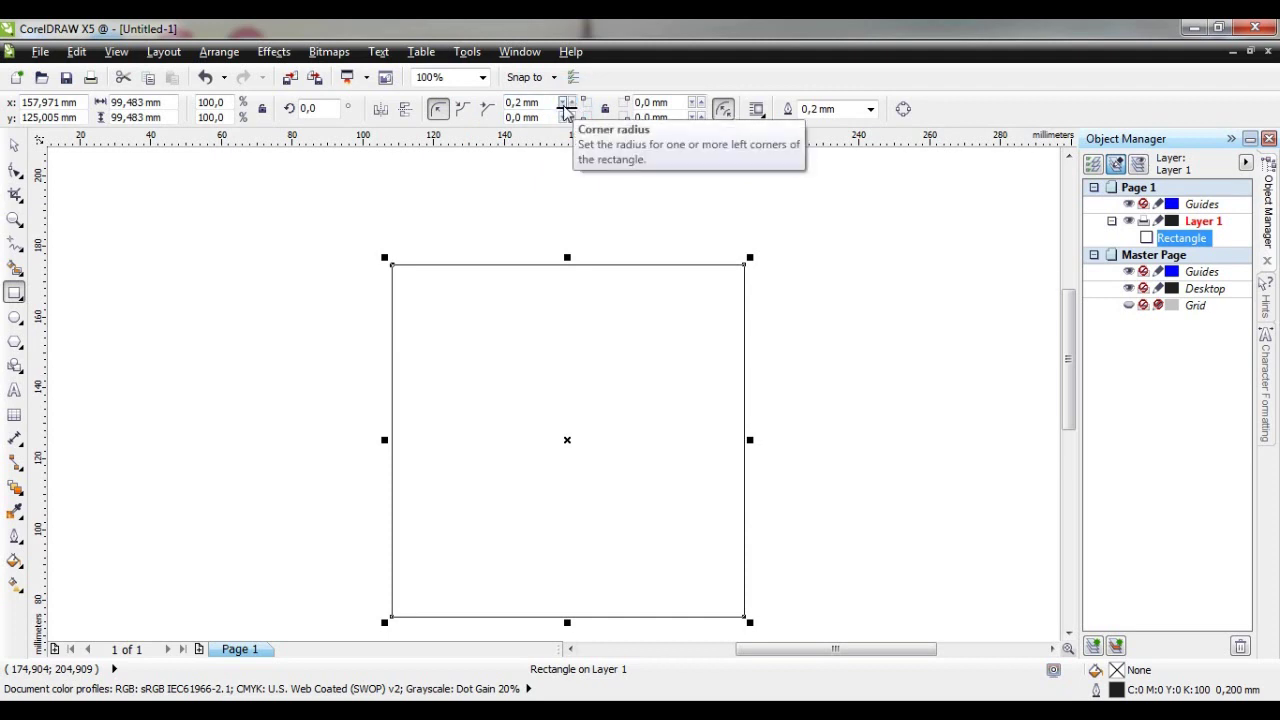
Round all four corners of the rectangle to 6 mm and stretch its height to about 104.5 mm
left_click_drag(574, 104, 576, 108)
left_click_drag(1064, 330, 1071, 364)
left_click_drag(566, 577, 566, 599)
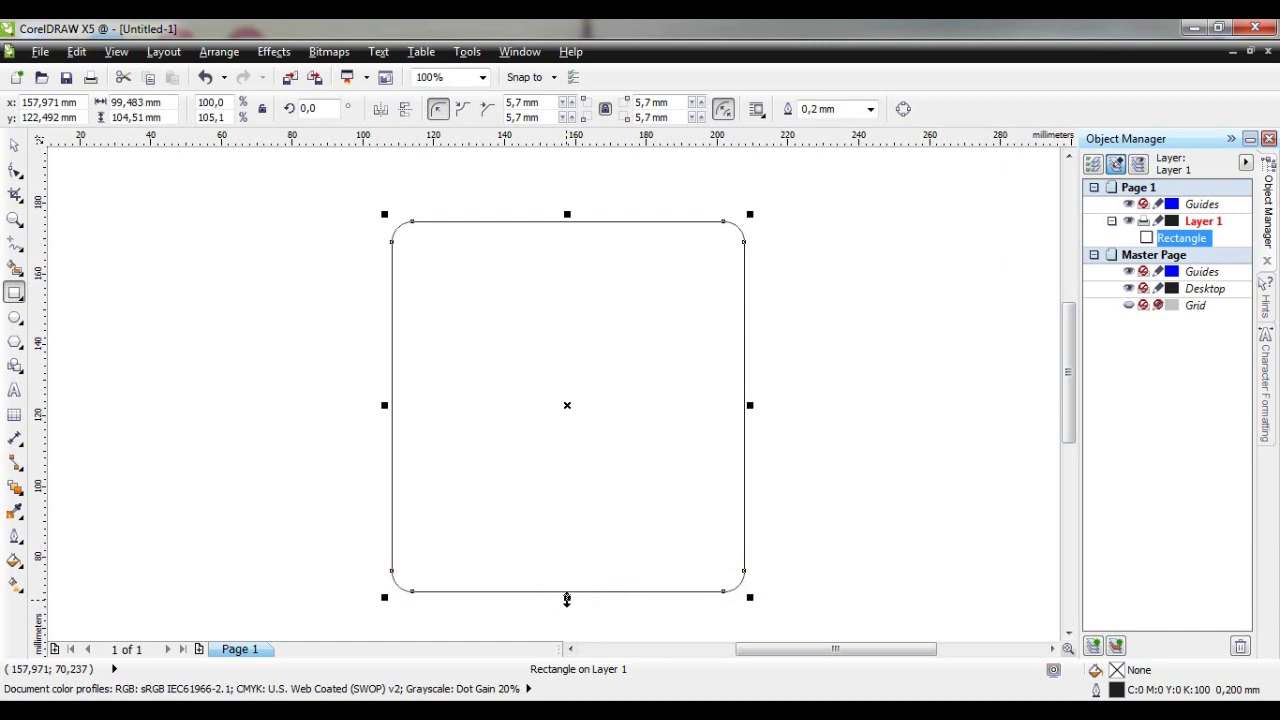
left_click(570, 103)
left_click(570, 103)
left_click(570, 103)
Draw a second rectangle of about 97.6 by 41.5 mm, centred horizontally across the upper half of the rounded body
left_click(408, 309)
left_click_drag(392, 257, 741, 431)
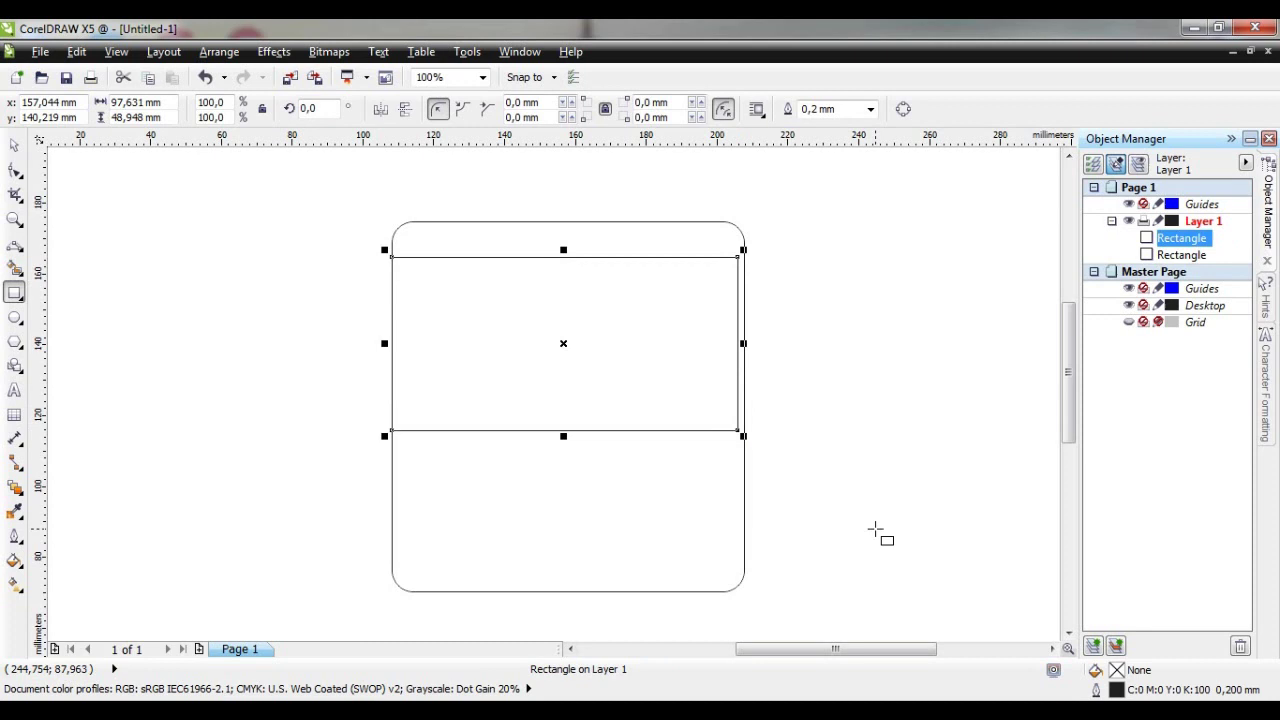
key("Down")
key("Down")
key("Down")
key("Down")
key("Down")
key("Down")
key("Down")
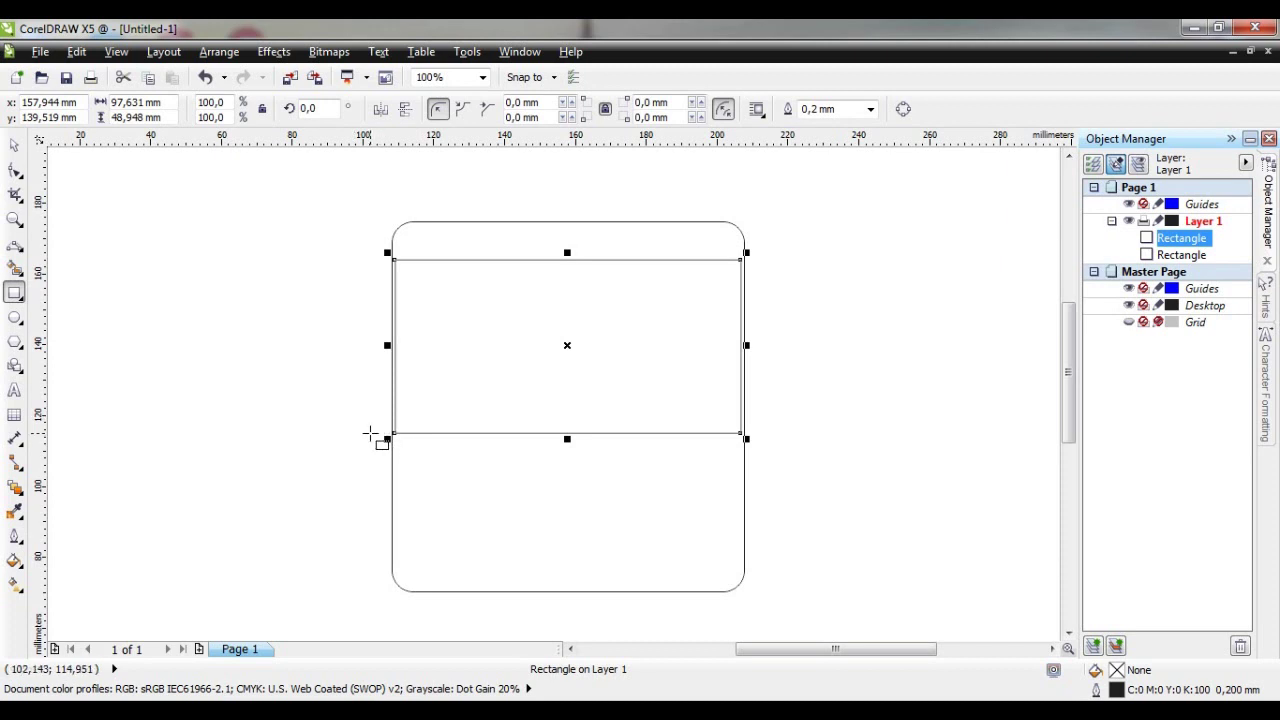
left_click_drag(567, 438, 567, 407)
Draw a third rectangle of about 100.6 by 40.7 mm across the body's lower half and round its corners to 0.9 mm
left_click_drag(370, 408, 755, 555)
left_click_drag(370, 480, 393, 480)
scroll(597, 476, "up", 1)
left_click_drag(205, 476, 172, 472)
mouse_move(906, 476)
left_mouse_down()
mouse_move(891, 471)
mouse_move(900, 477)
left_mouse_up()
left_click(573, 103)
left_click(573, 103)
left_click(573, 103)
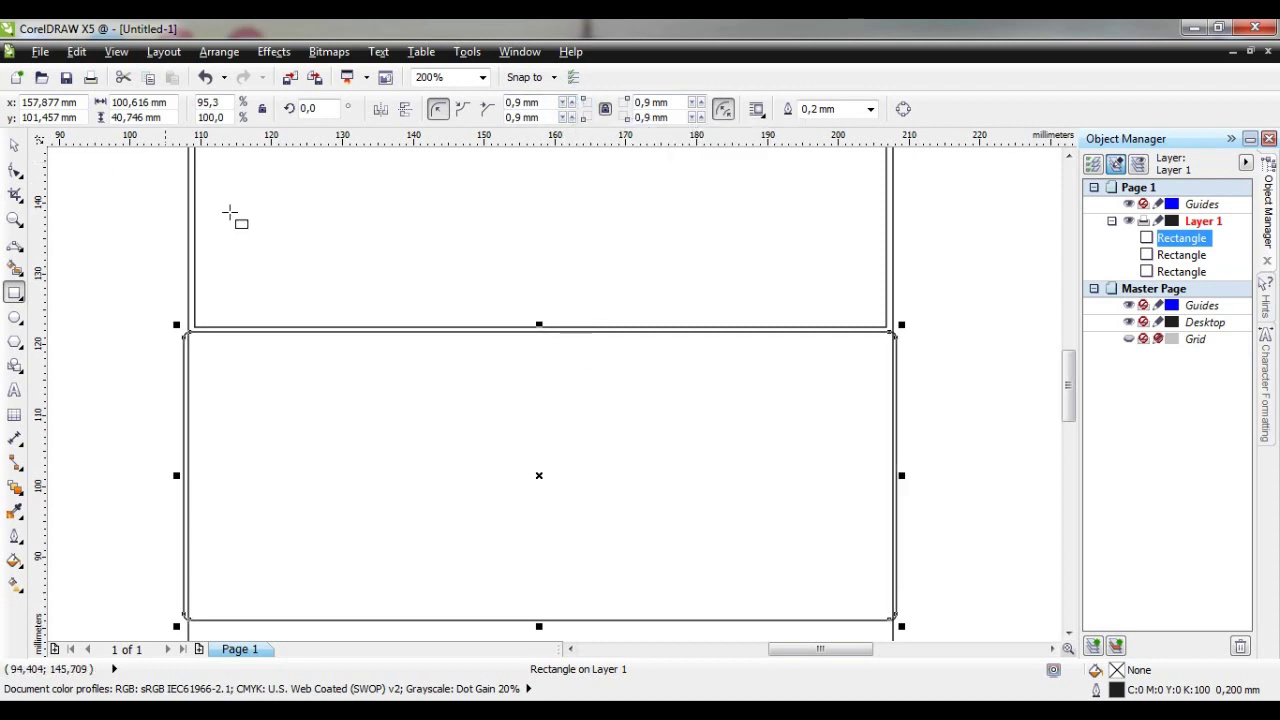
Fill the large rounded body rectangle with a uniform blue, C66 M8 Y0 K0
left_click_drag(1067, 393, 1066, 348)
left_click(12, 146)
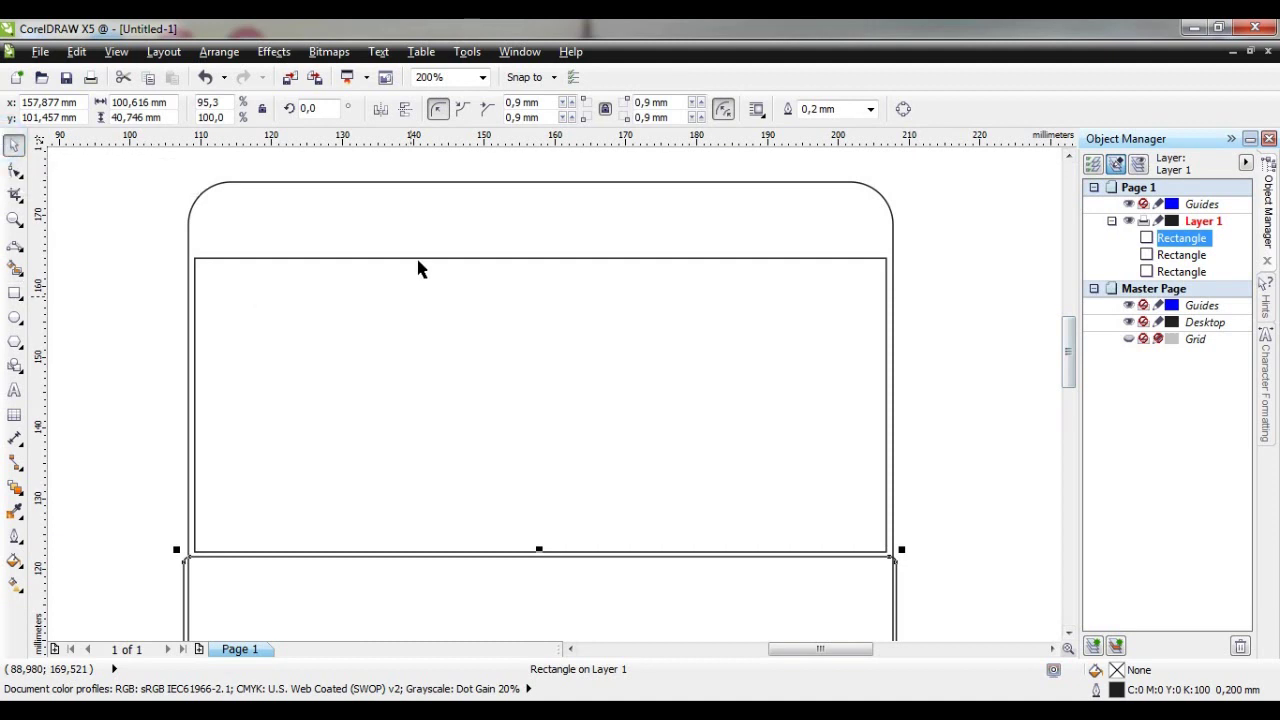
left_click(450, 213)
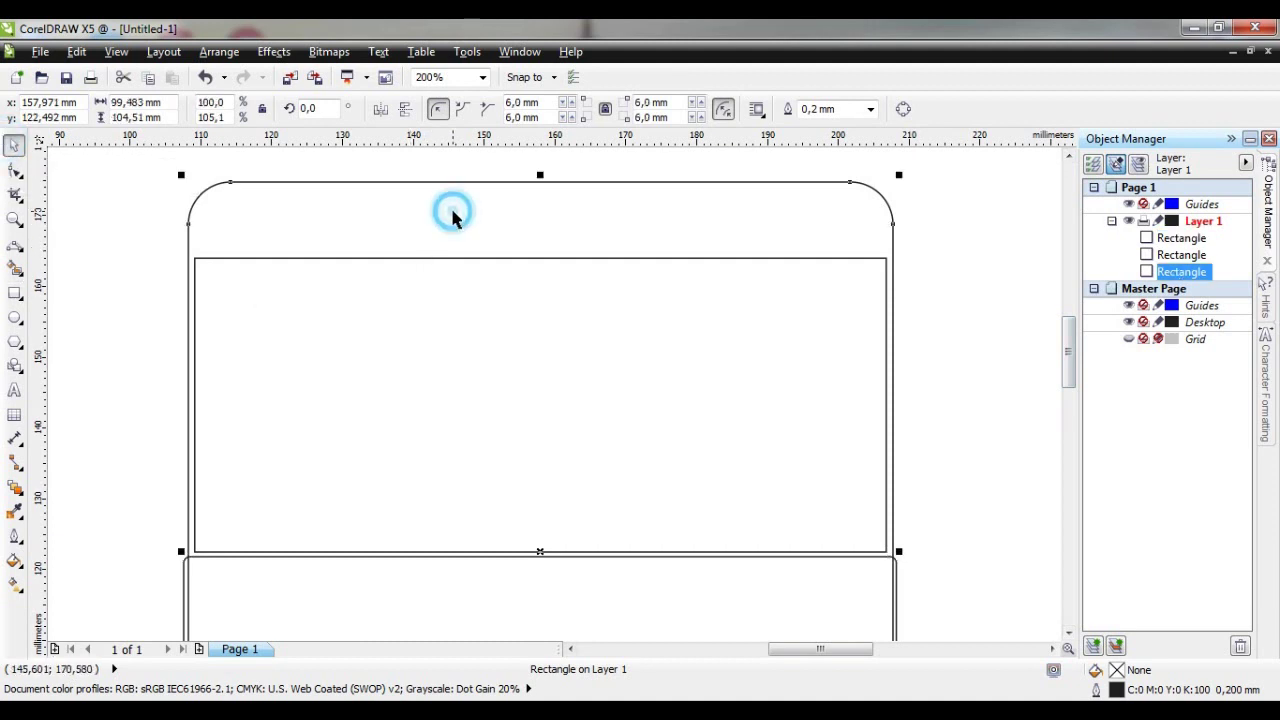
left_click(14, 564)
left_click(92, 423)
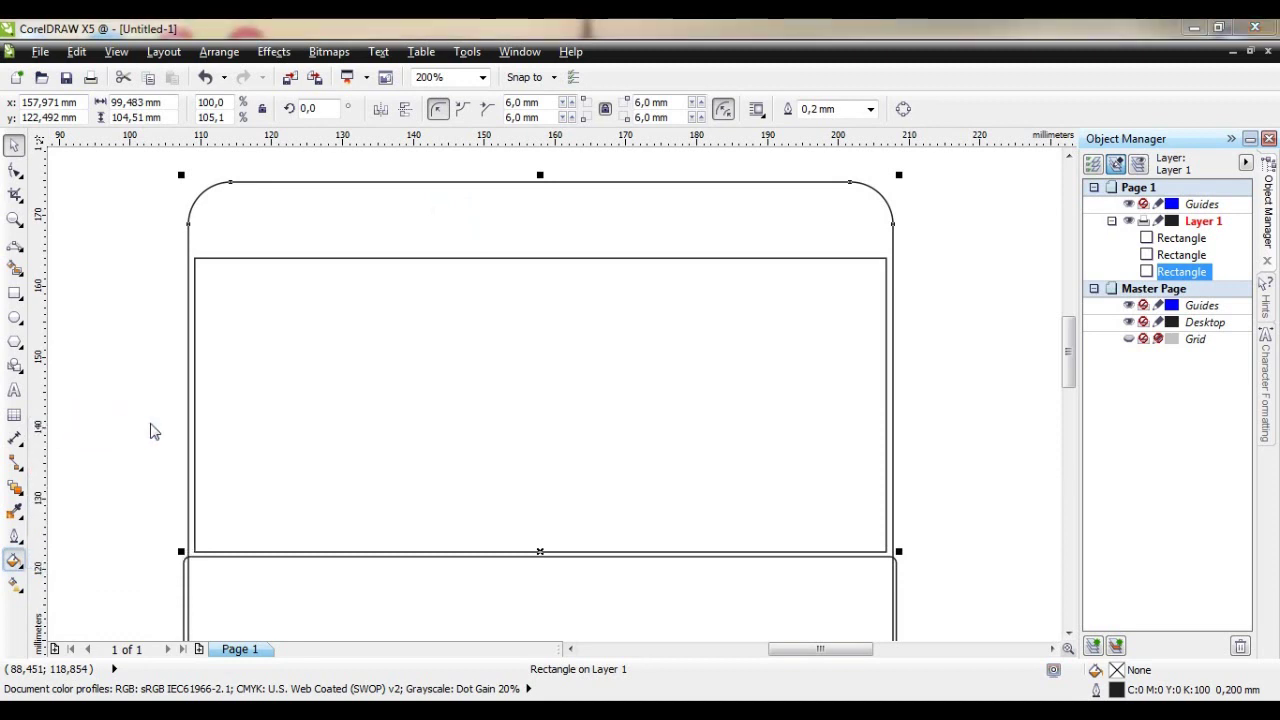
left_click_drag(927, 380, 928, 397)
left_click(883, 299)
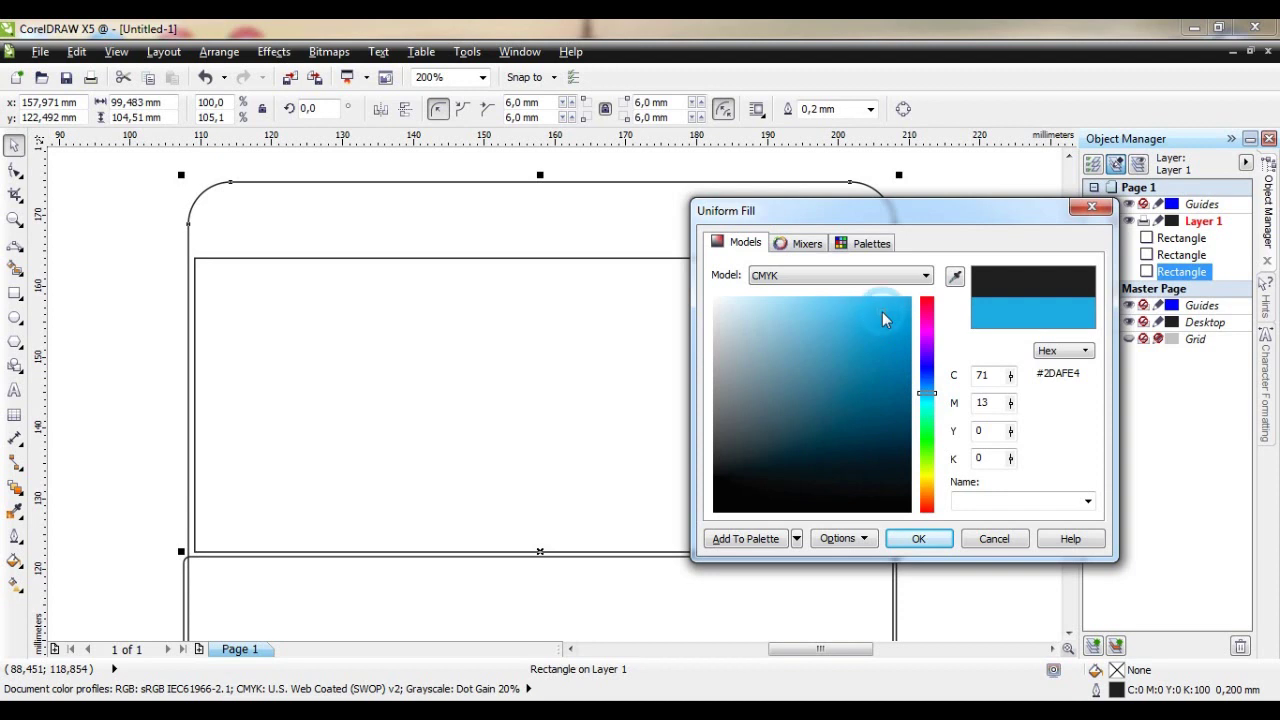
left_click_drag(806, 296, 864, 323)
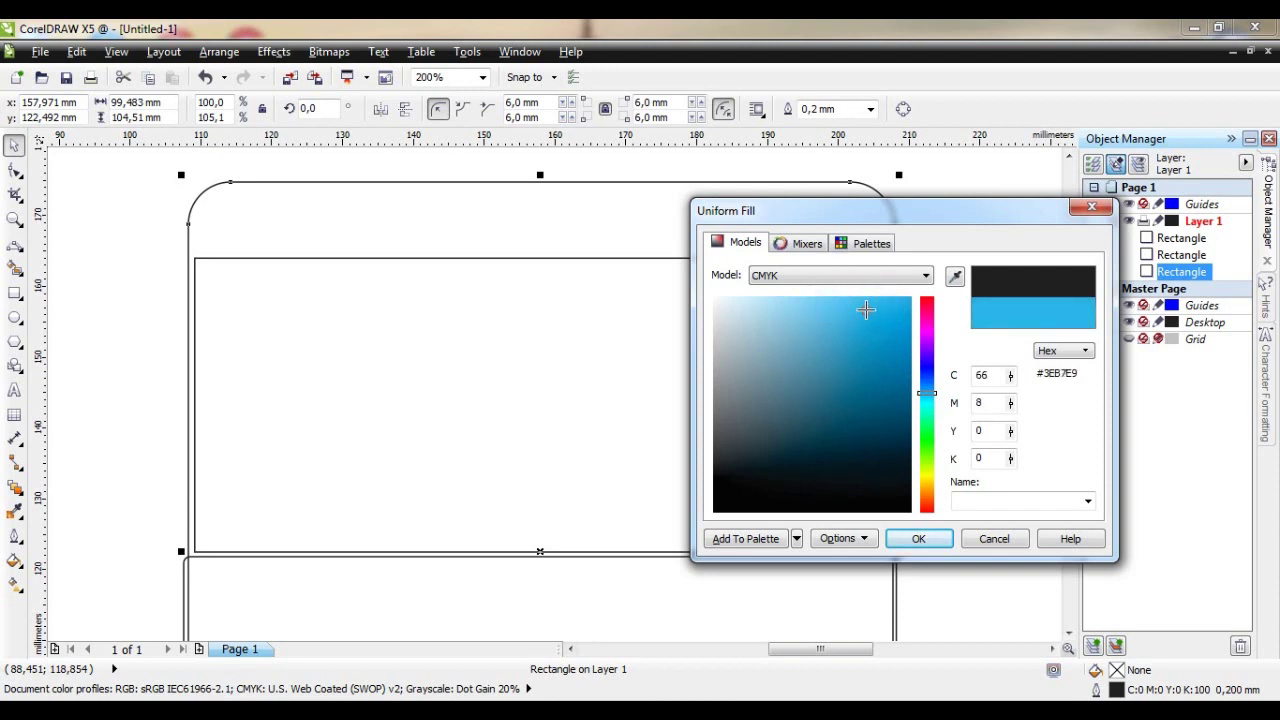
left_click(919, 541)
Select the upper inner rectangle and order it in front of the blue body
left_click_drag(1072, 337, 1069, 377)
left_click(634, 336)
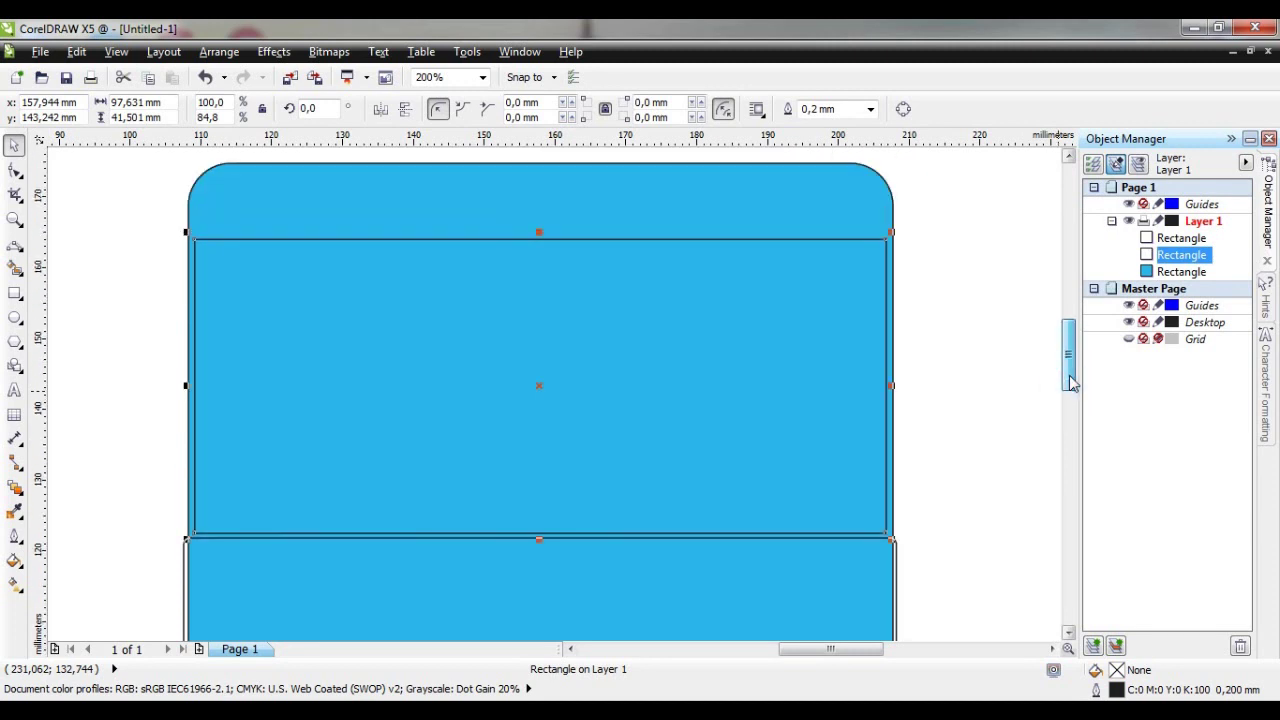
right_click(485, 360)
mouse_move(614, 258)
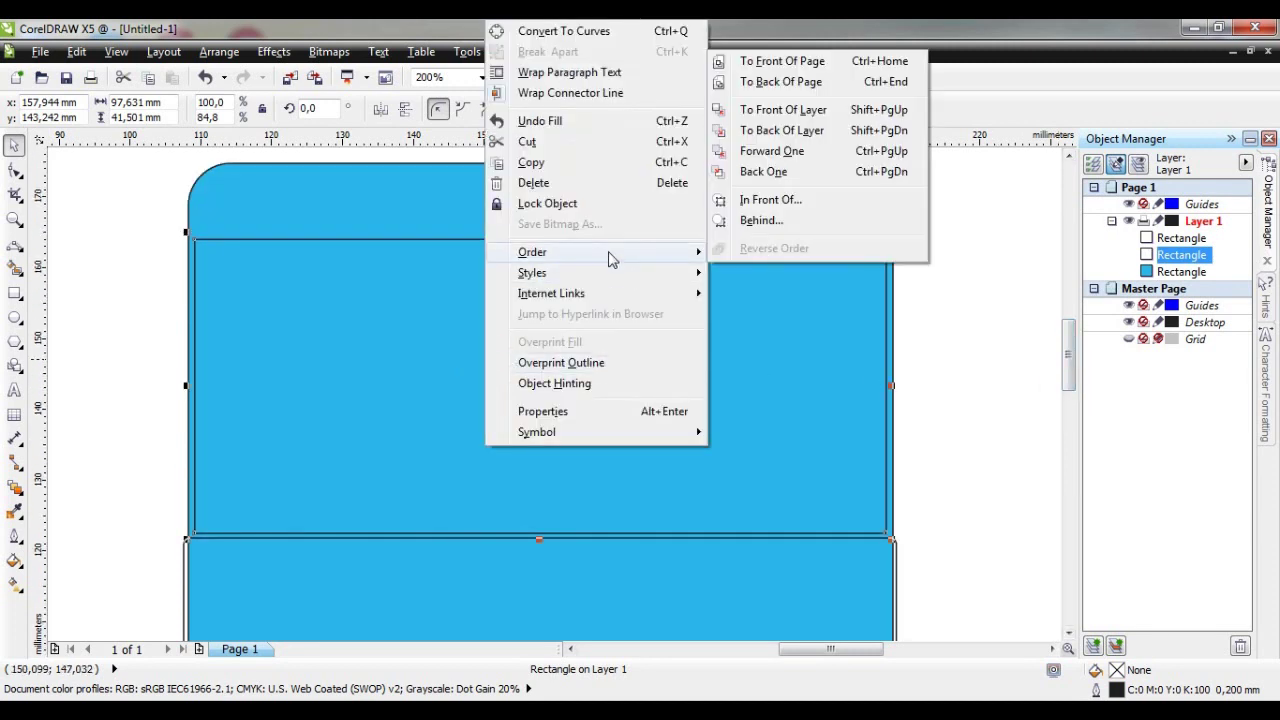
left_click(770, 201)
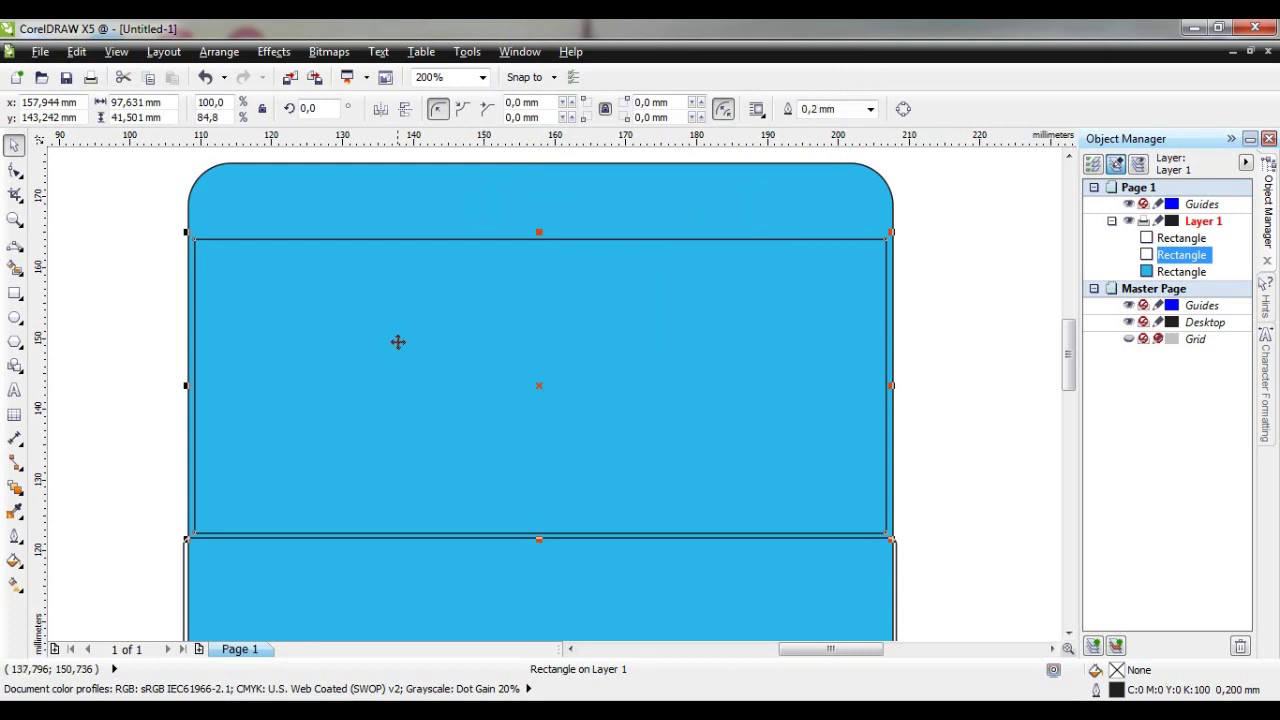
Fill the upper inner rectangle with dark purple, C84 M85 Y43 K42, and widen it to about 98.6 mm
left_click(16, 562)
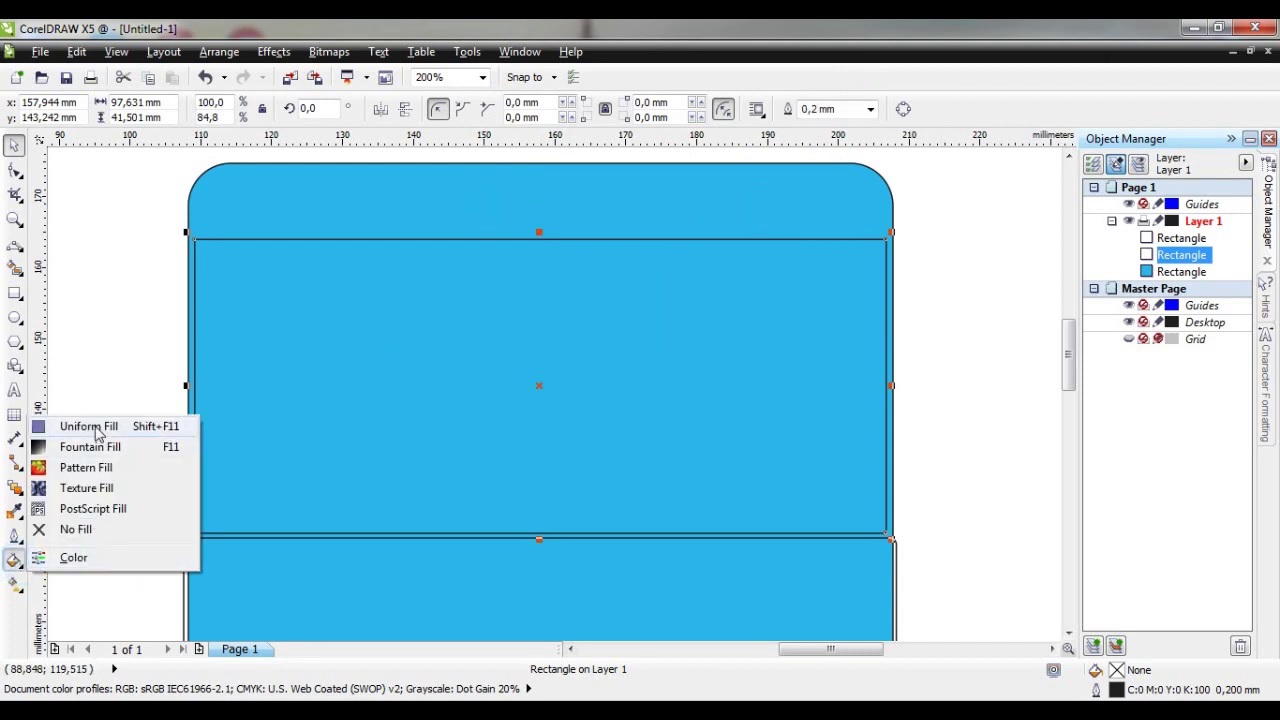
left_click(97, 432)
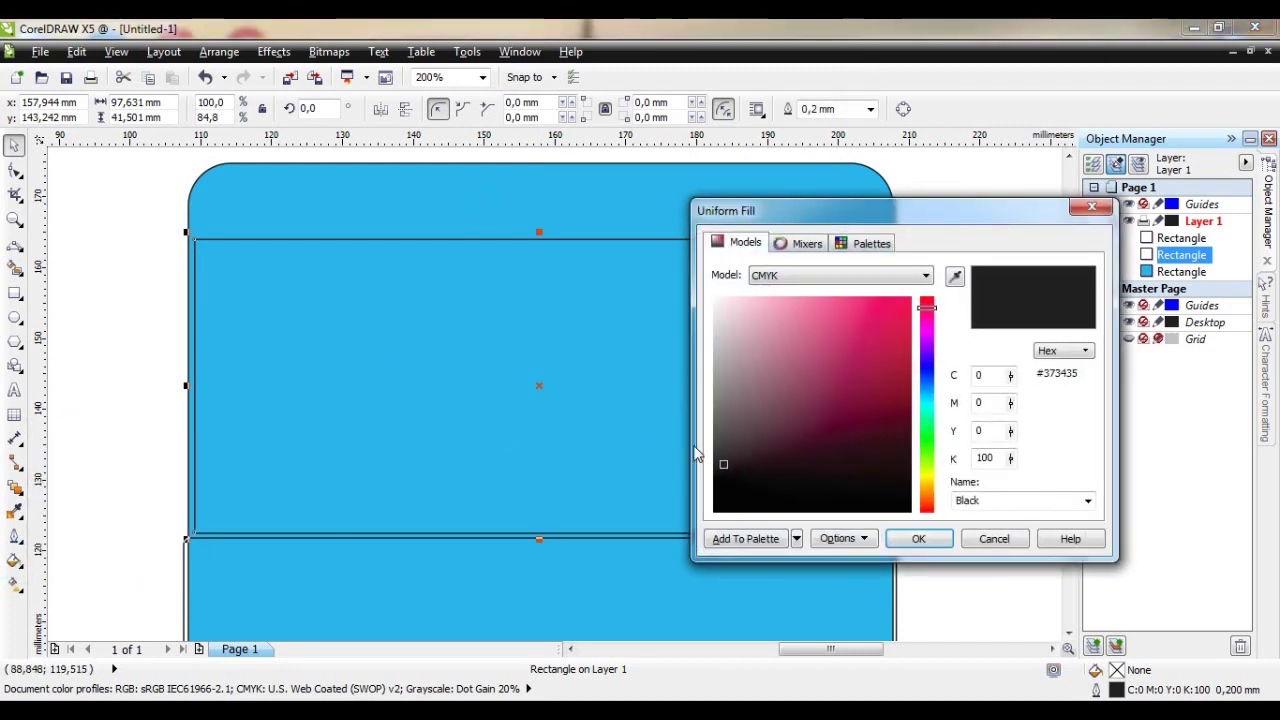
left_click(927, 360)
left_click(851, 357)
left_click(843, 412)
left_click_drag(822, 412, 790, 432)
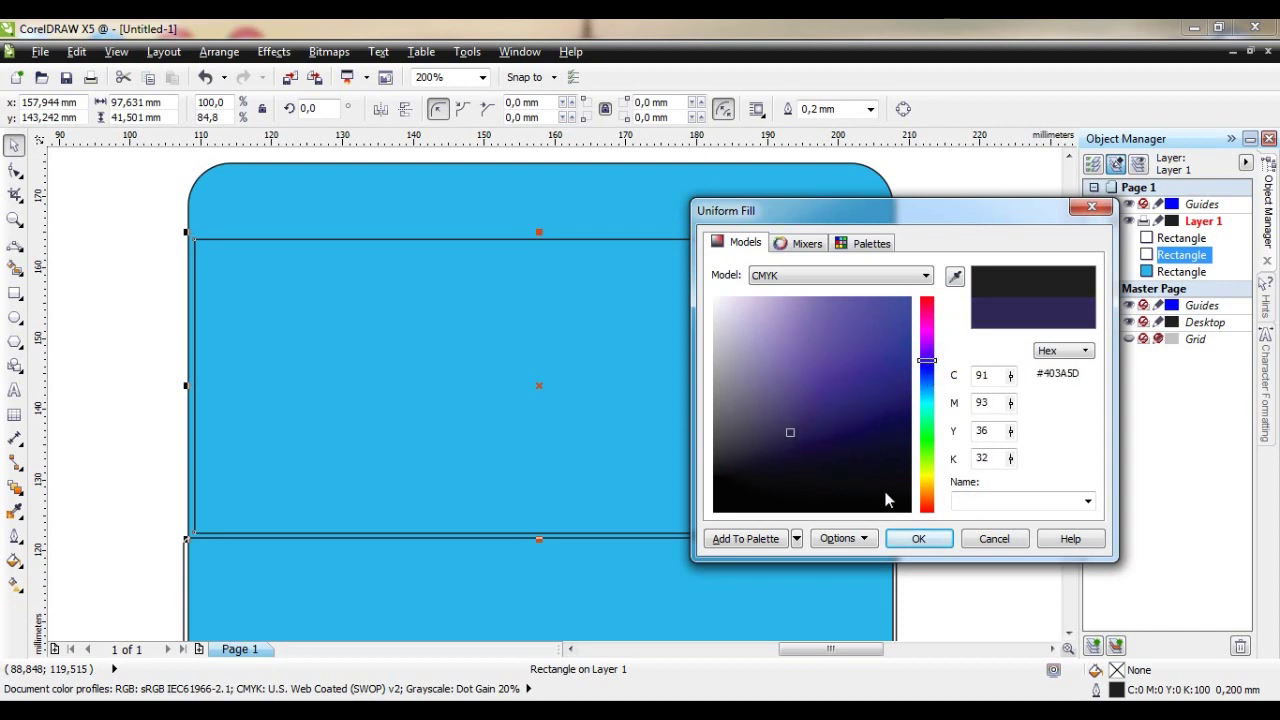
left_click(926, 538)
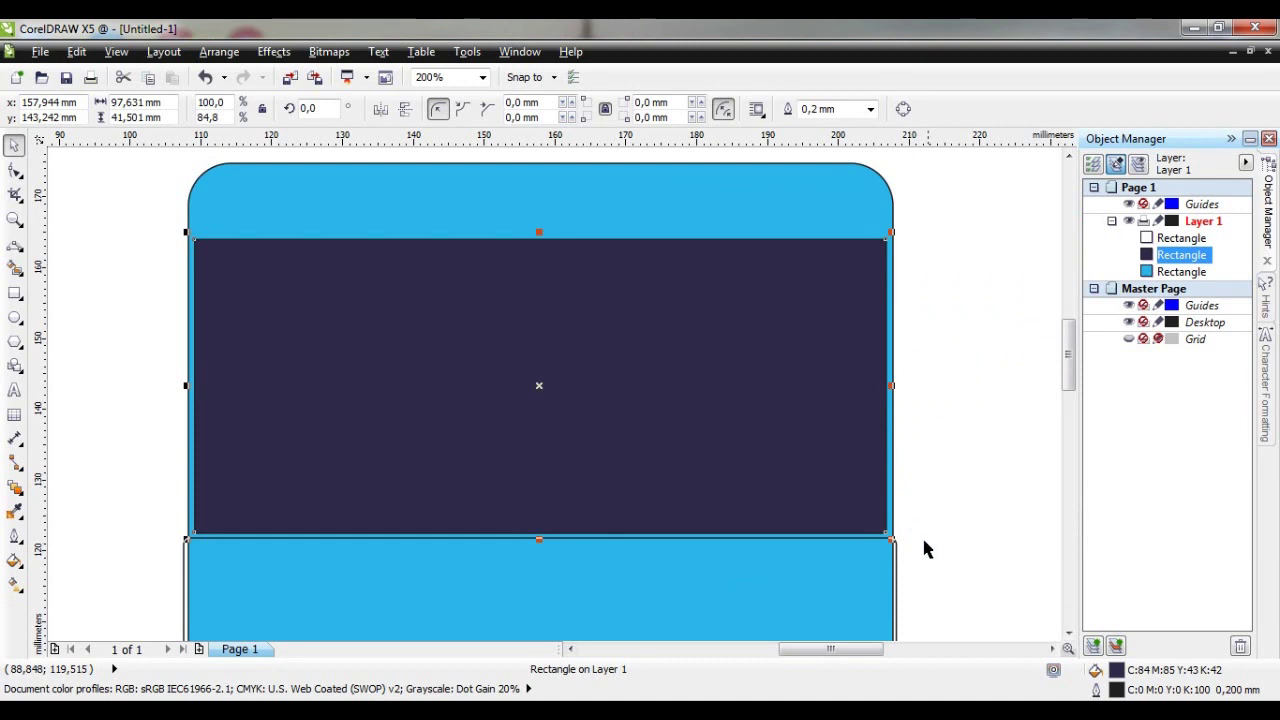
left_click_drag(893, 384, 903, 389)
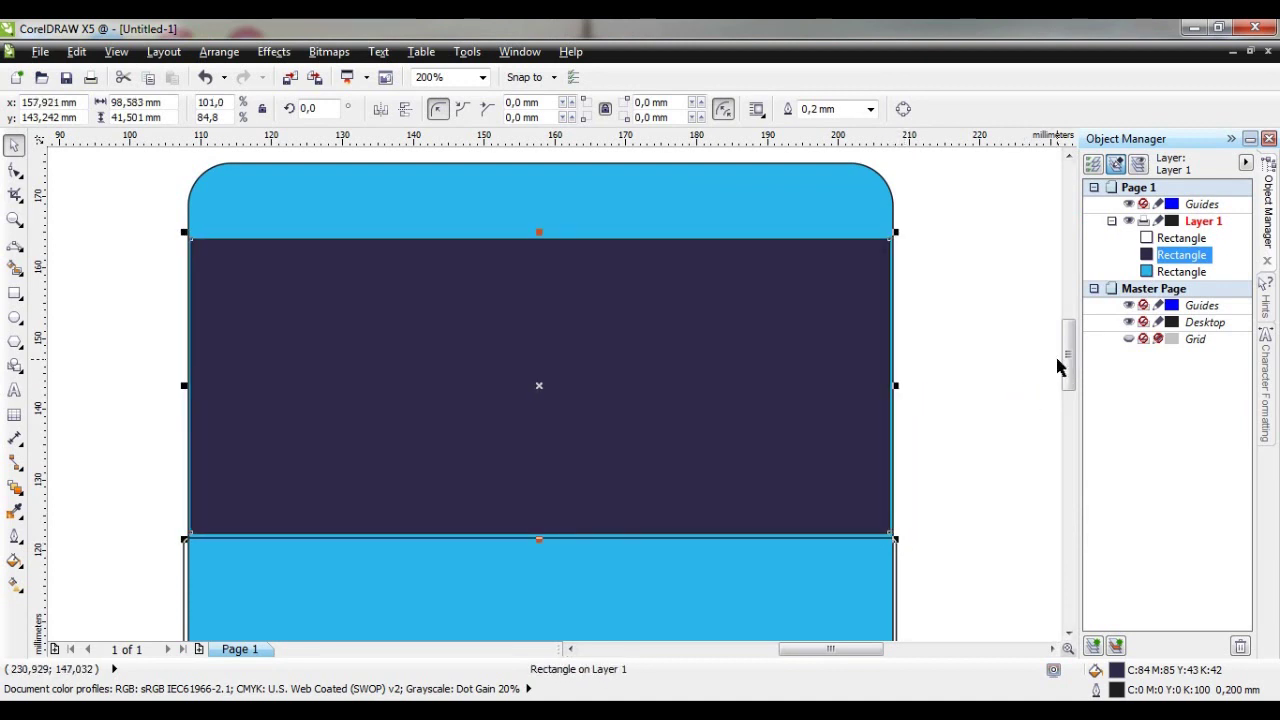
Recolour the large rounded body rectangle to light blue, C50 M0 Y0 K0
right_click(791, 210)
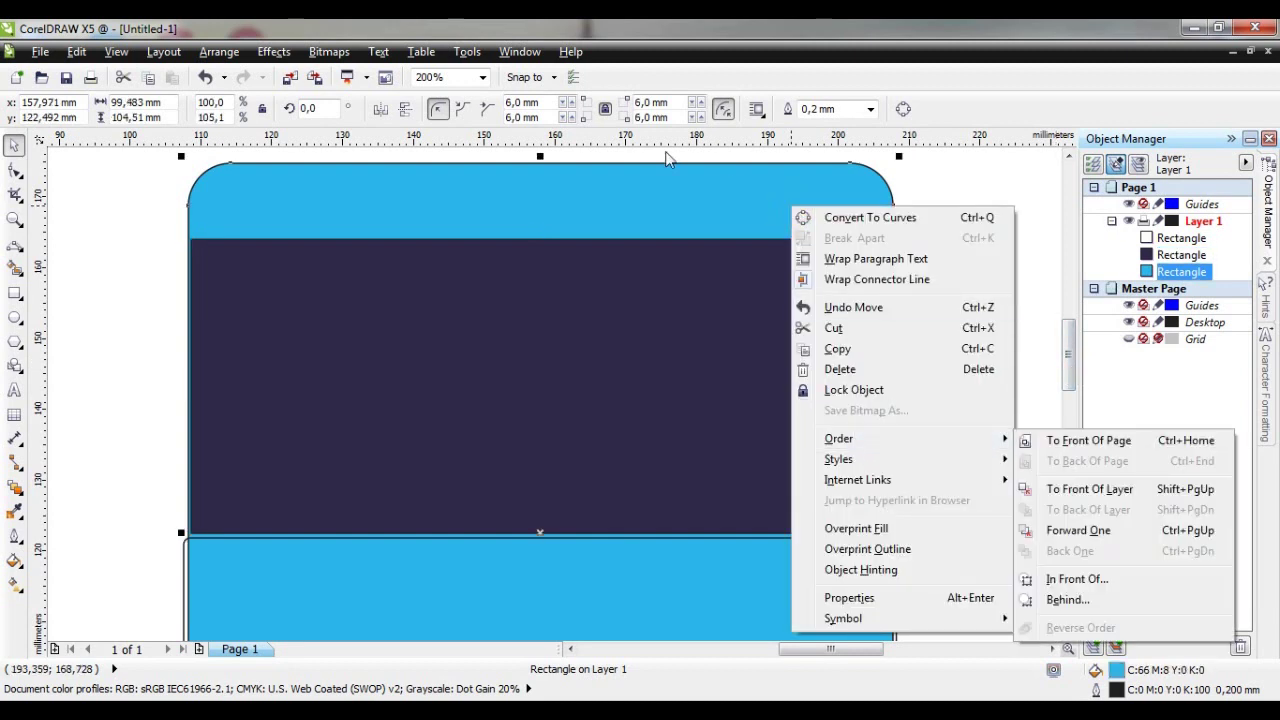
left_click(14, 560)
left_click(80, 423)
left_click(760, 318)
left_click(918, 535)
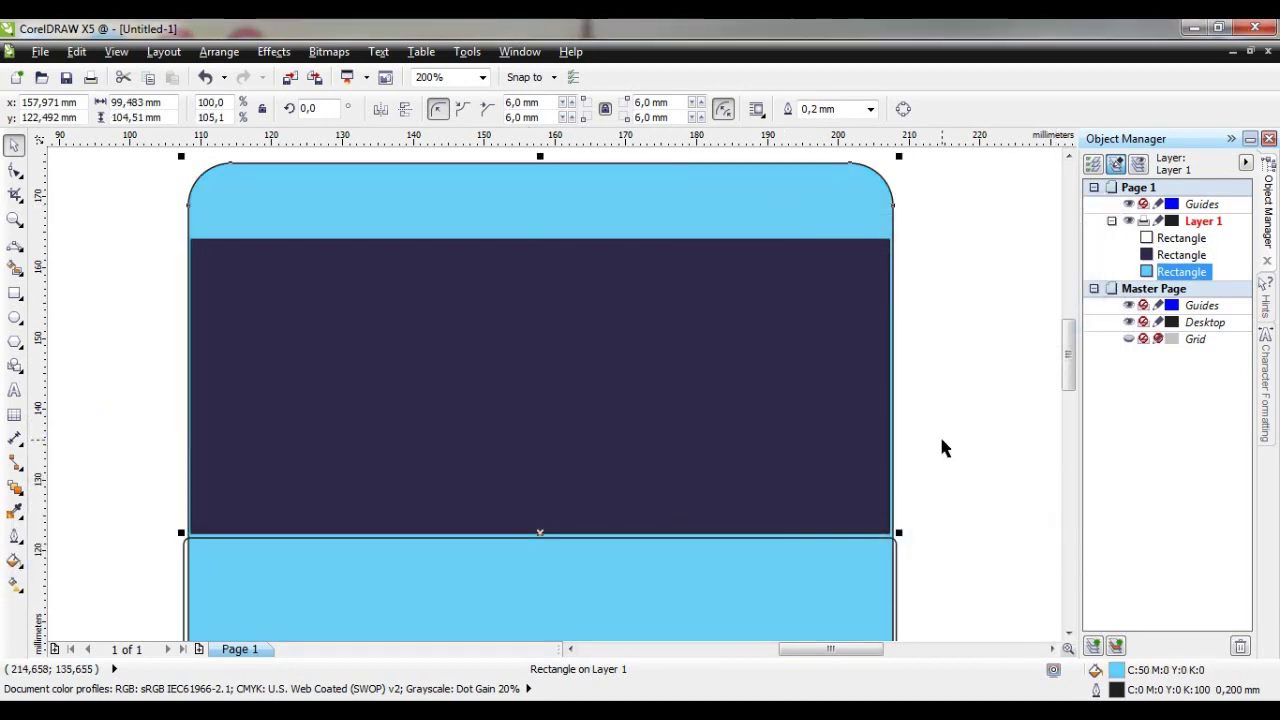
left_click(939, 434)
Order the unfilled lower rectangle directly in front of the light blue body
left_click_drag(1071, 343, 1071, 395)
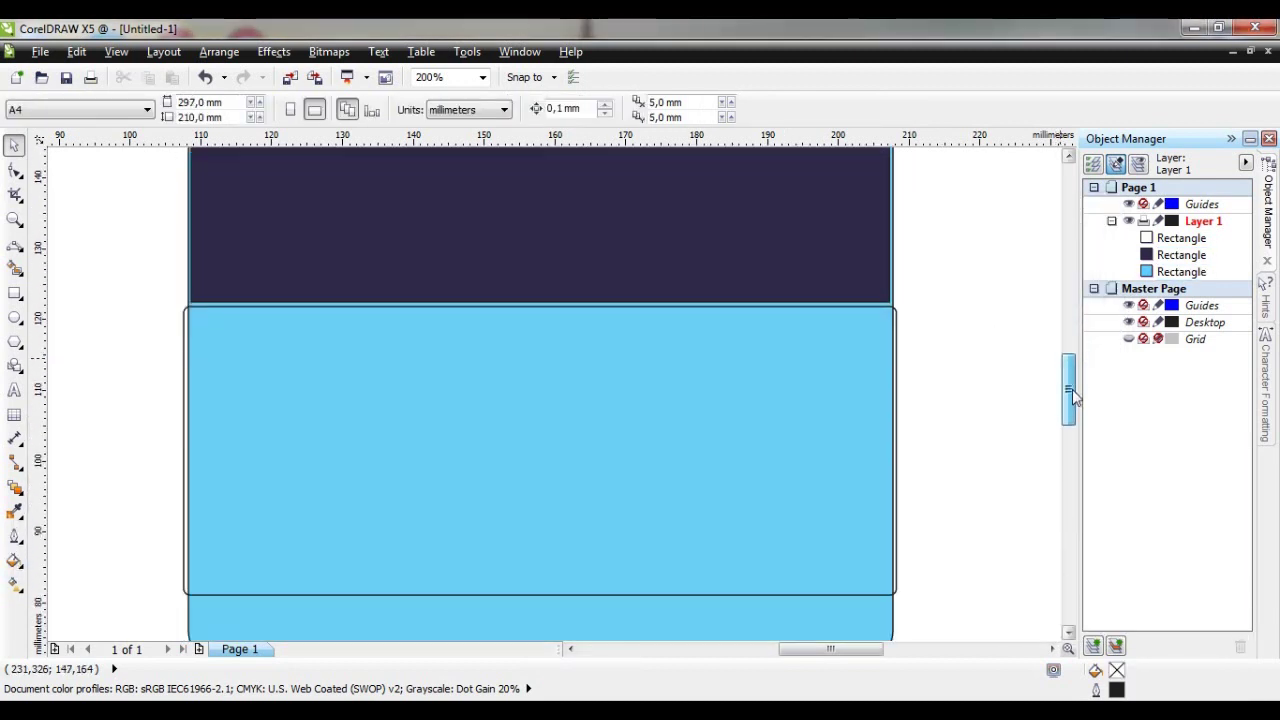
right_click(644, 409)
mouse_move(689, 251)
left_click(909, 220)
left_click(437, 630)
right_click(443, 460)
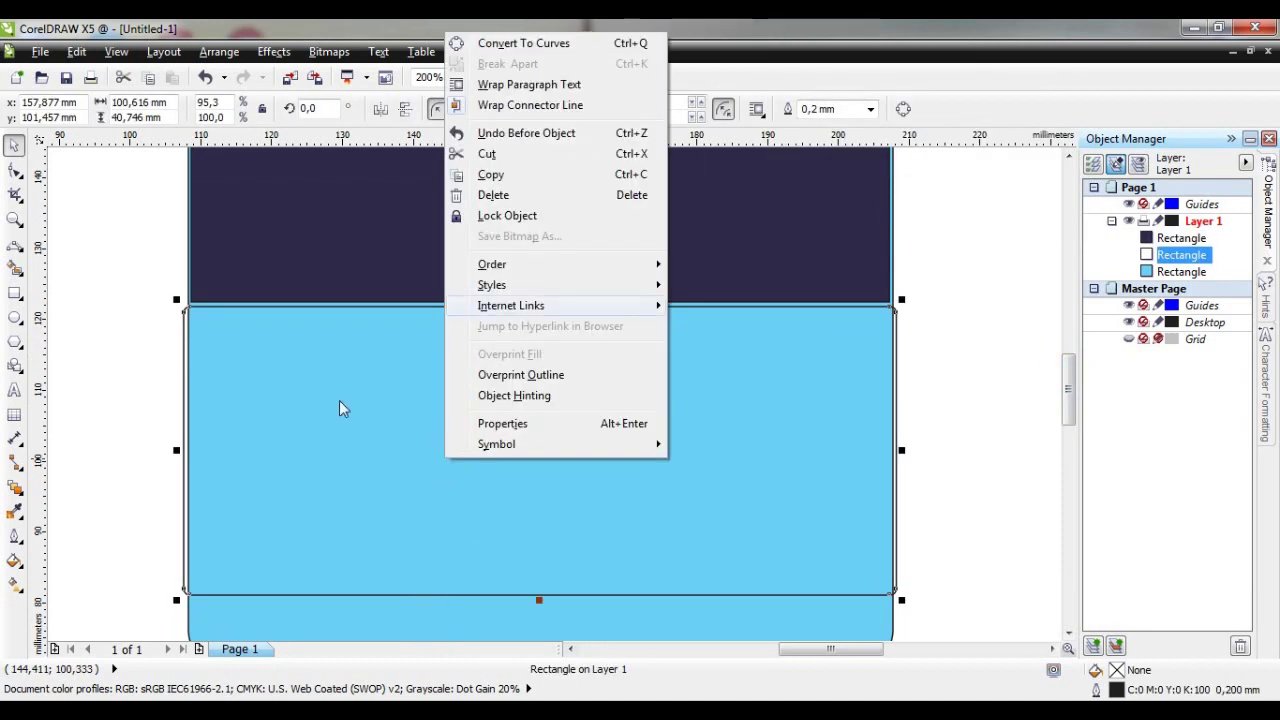
Fill the lower rectangle with the light blue sampled from the body and nudge it slightly up and to the left
left_click(14, 560)
left_click(80, 423)
left_click(954, 275)
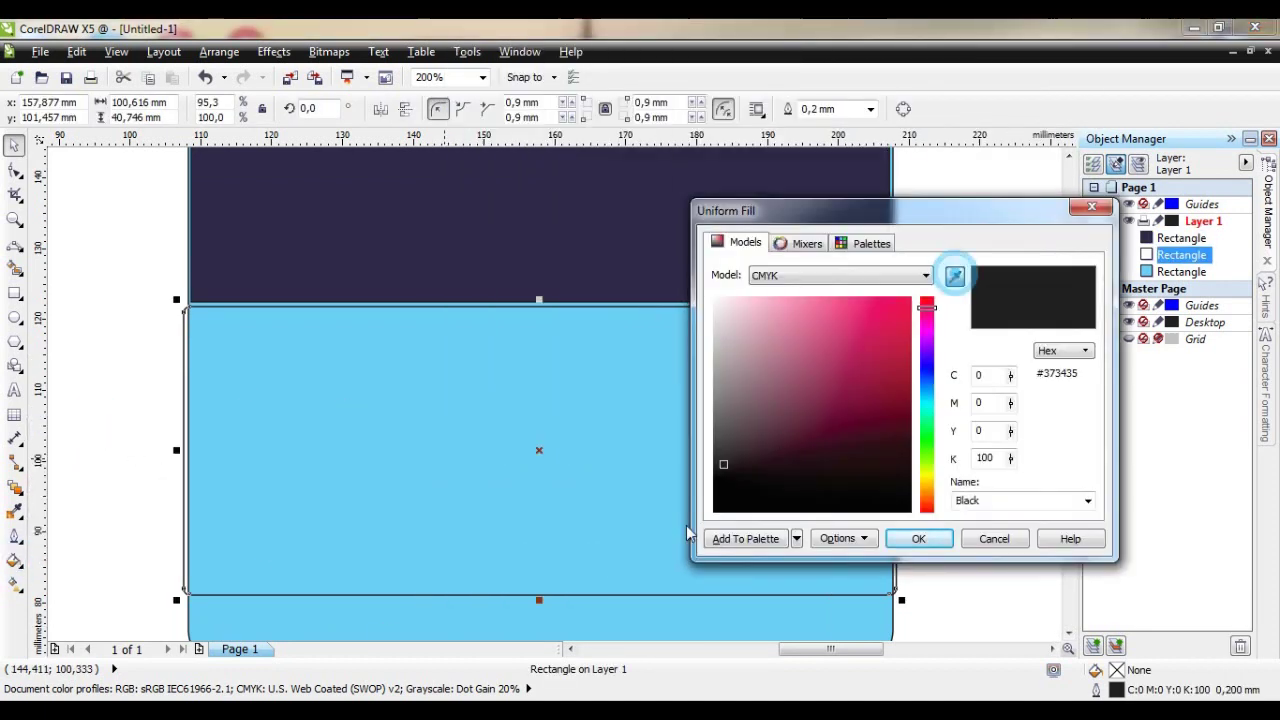
left_click(432, 612)
left_click(918, 538)
left_click(981, 544)
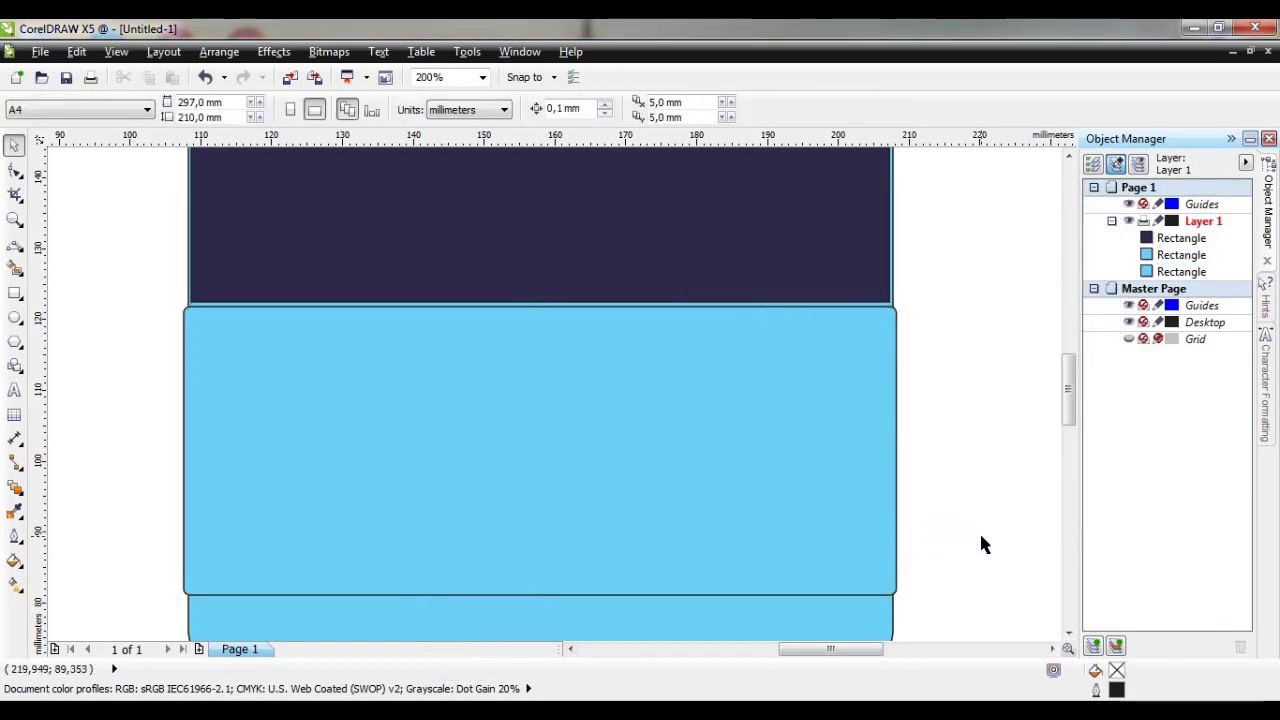
left_click(792, 452)
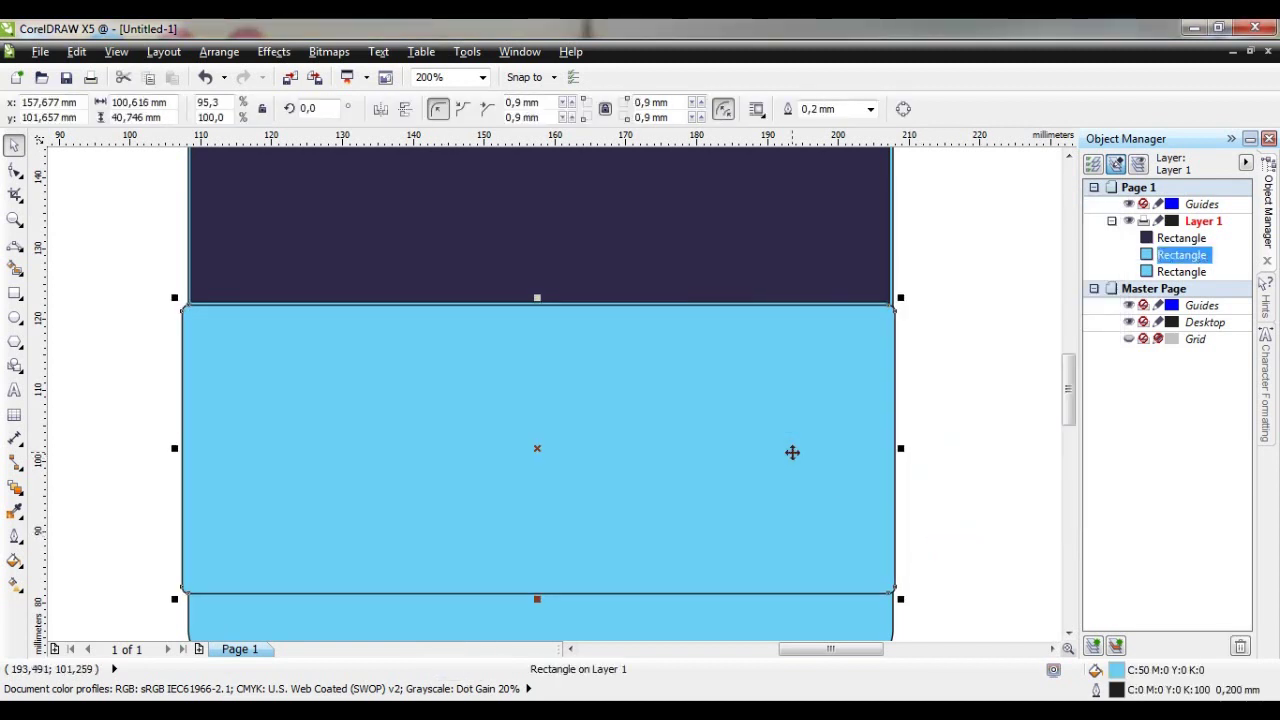
left_click(940, 444)
Draw a circle about 17 mm wide near the left end of the lower rectangle and fill it with white
key("F3")
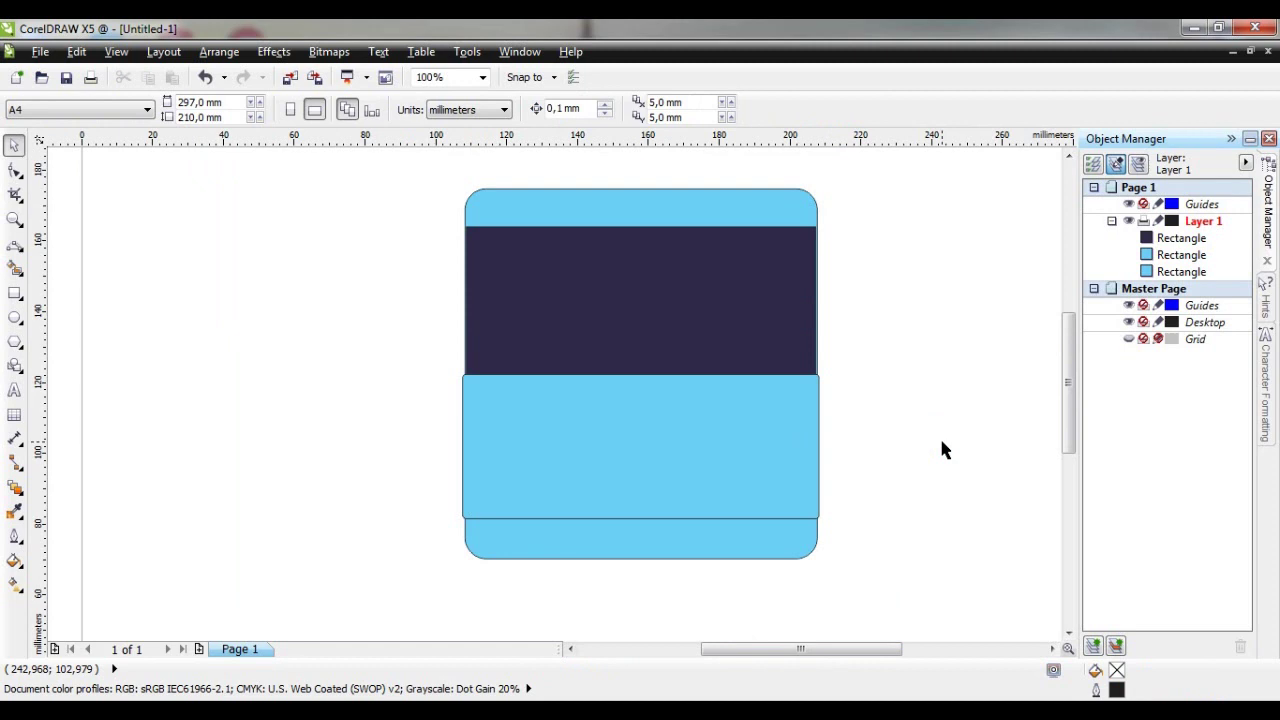
left_click(14, 317)
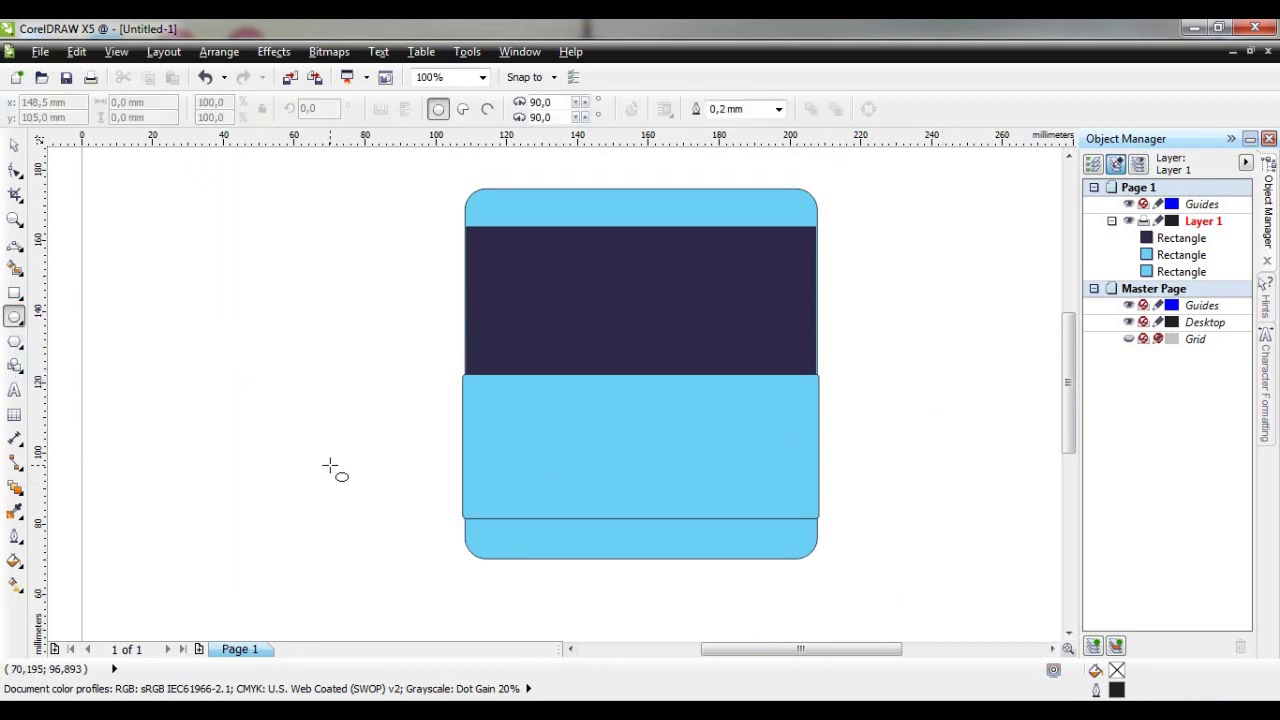
mouse_move(306, 404)
left_mouse_down()
mouse_move(378, 478)
mouse_move(518, 434)
left_mouse_up()
left_click(14, 561)
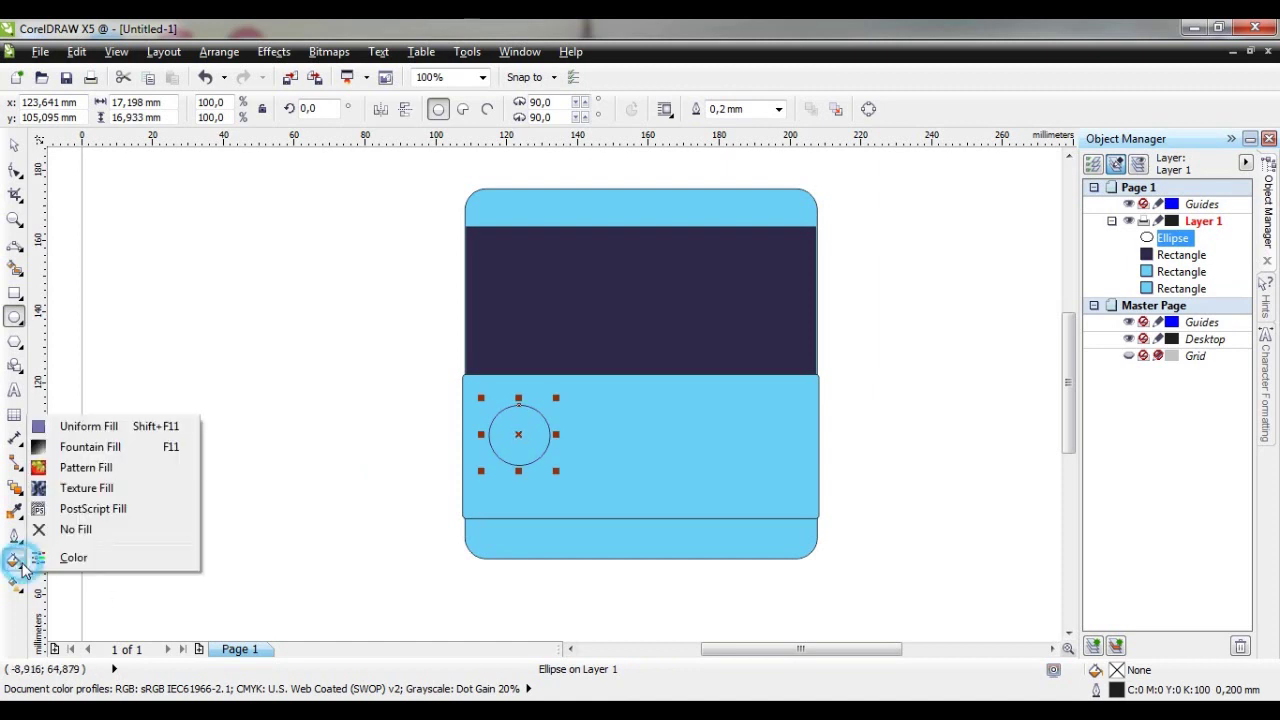
left_click(60, 424)
left_click(718, 302)
left_click(917, 538)
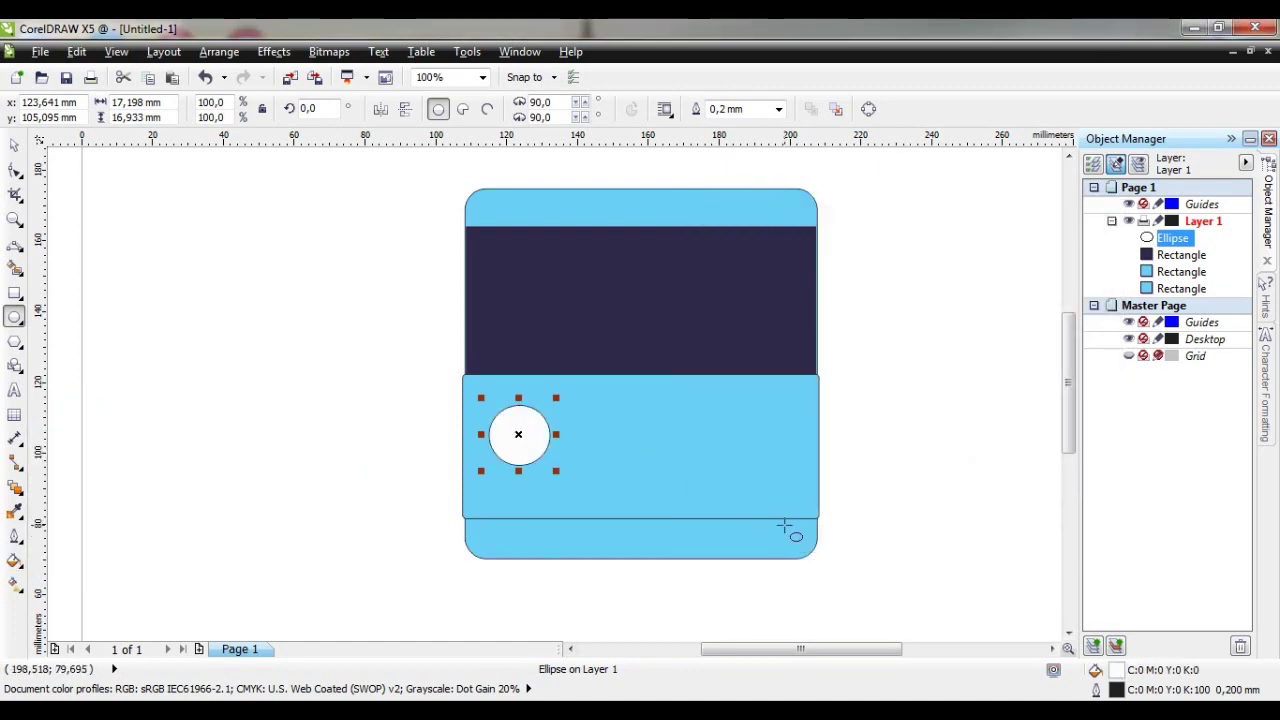
Duplicate the white circle, enlarge the copy to about 18 mm wide, and move it beside the original
key("ctrl+c")
key("ctrl+v")
left_click_drag(555, 399, 560, 389)
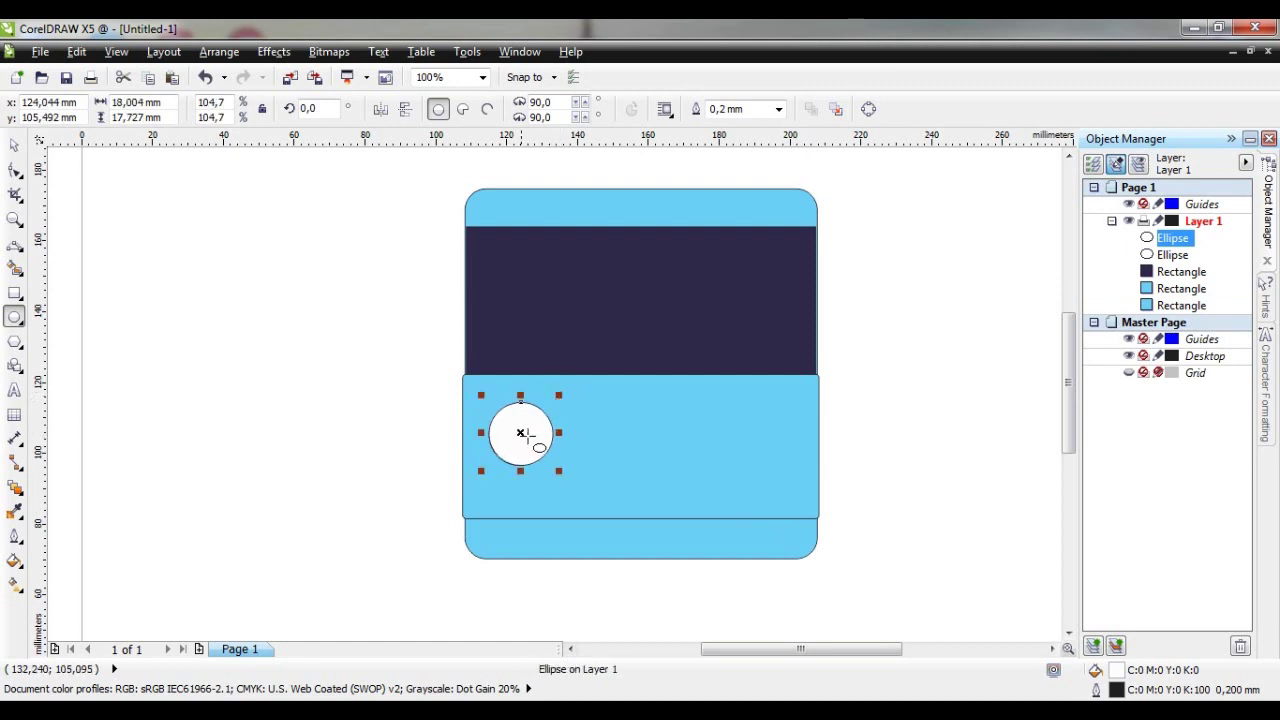
left_click_drag(518, 434, 601, 451)
Fill the enlarged circle copy with slate blue, C71 M45 Y31 K5
left_click(14, 560)
left_click(109, 423)
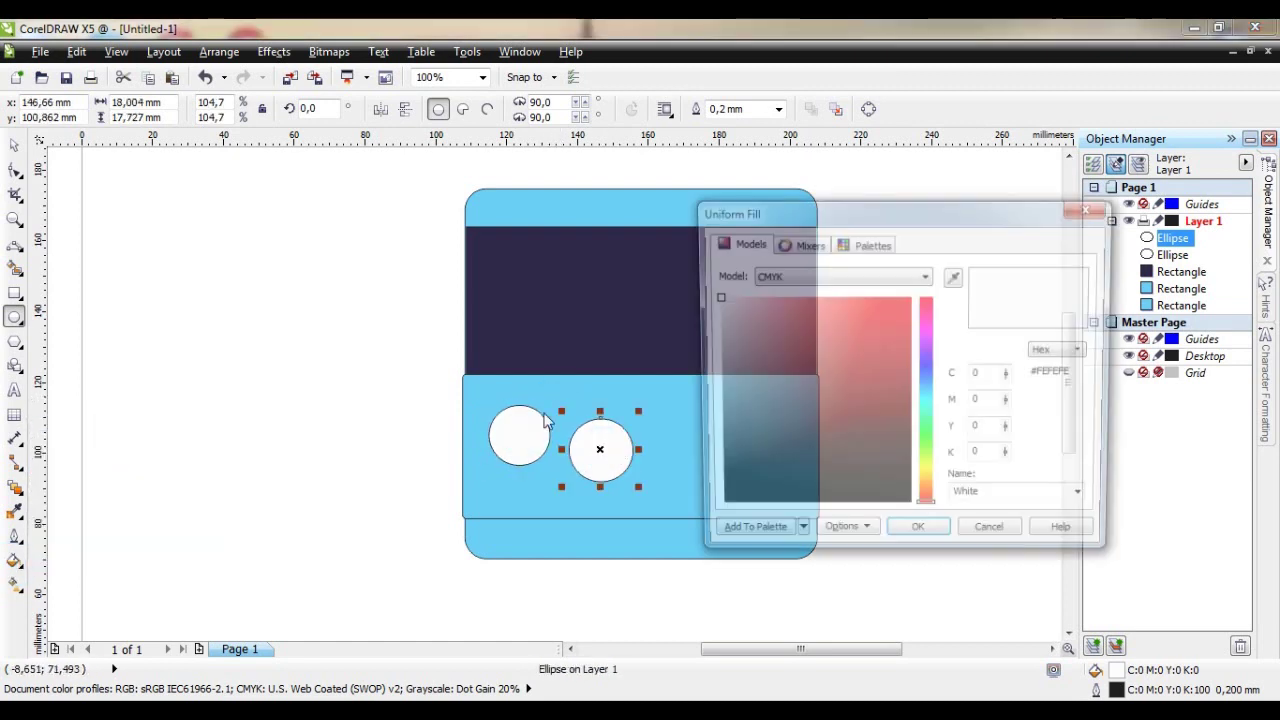
left_click(927, 389)
left_click(883, 353)
mouse_move(883, 353)
left_mouse_down()
mouse_move(874, 391)
mouse_move(810, 405)
left_mouse_up()
left_click(918, 537)
Order the slate blue circle behind the white circle and move it underneath as a thin rim
right_click(588, 452)
mouse_move(640, 259)
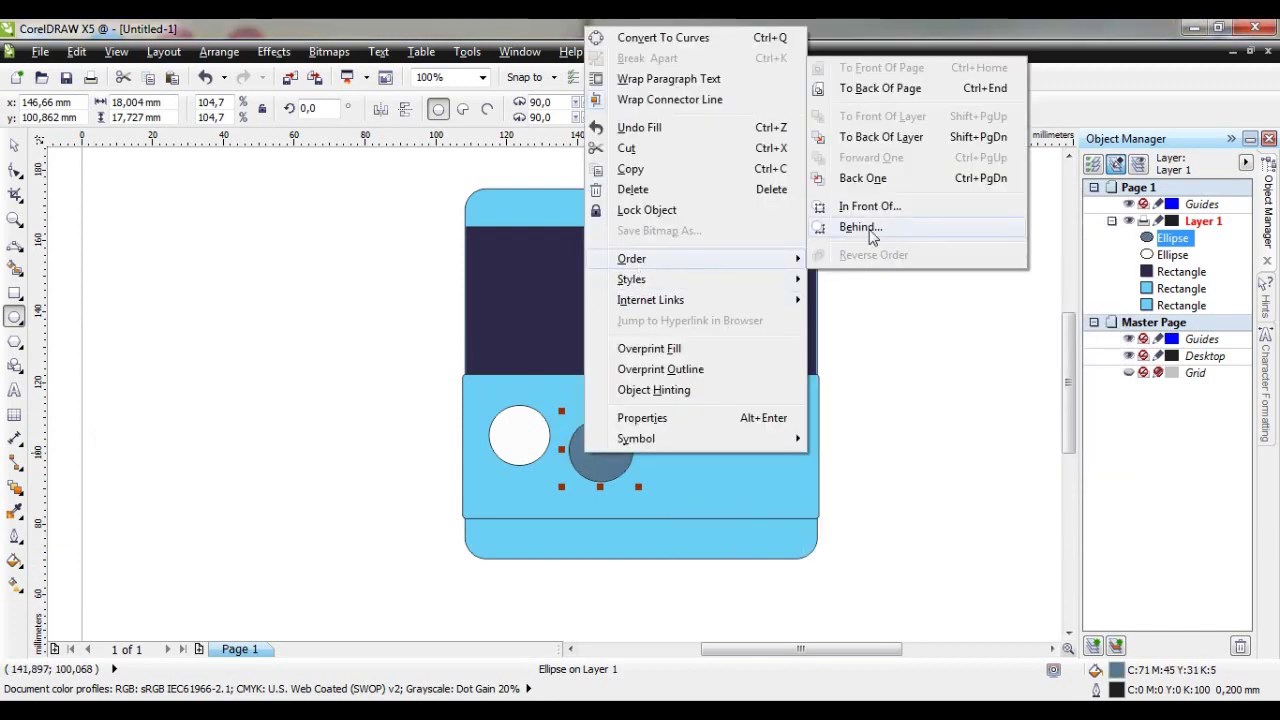
left_click(860, 227)
left_click(519, 434)
left_click_drag(629, 443, 548, 428)
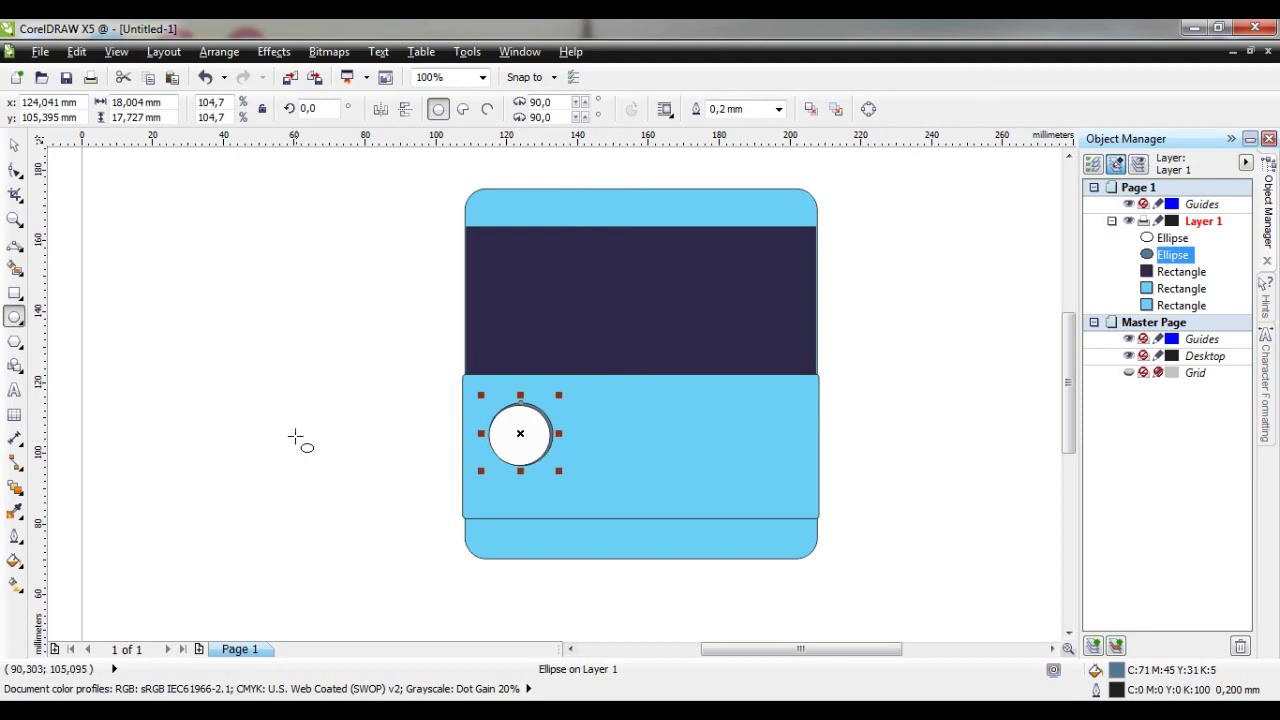
Duplicate the white circle together with its slate rim and place the copy near the lower rectangle's right end
key("Escape")
key("space")
left_click_drag(451, 398, 581, 472)
key("ctrl+c")
key("ctrl+v")
left_click_drag(521, 434, 759, 435)
Nudge the white circles of both the right and left pairs slightly to the right within their rims
key("Escape")
left_click(785, 422)
key("Right")
key("Right")
key("Right")
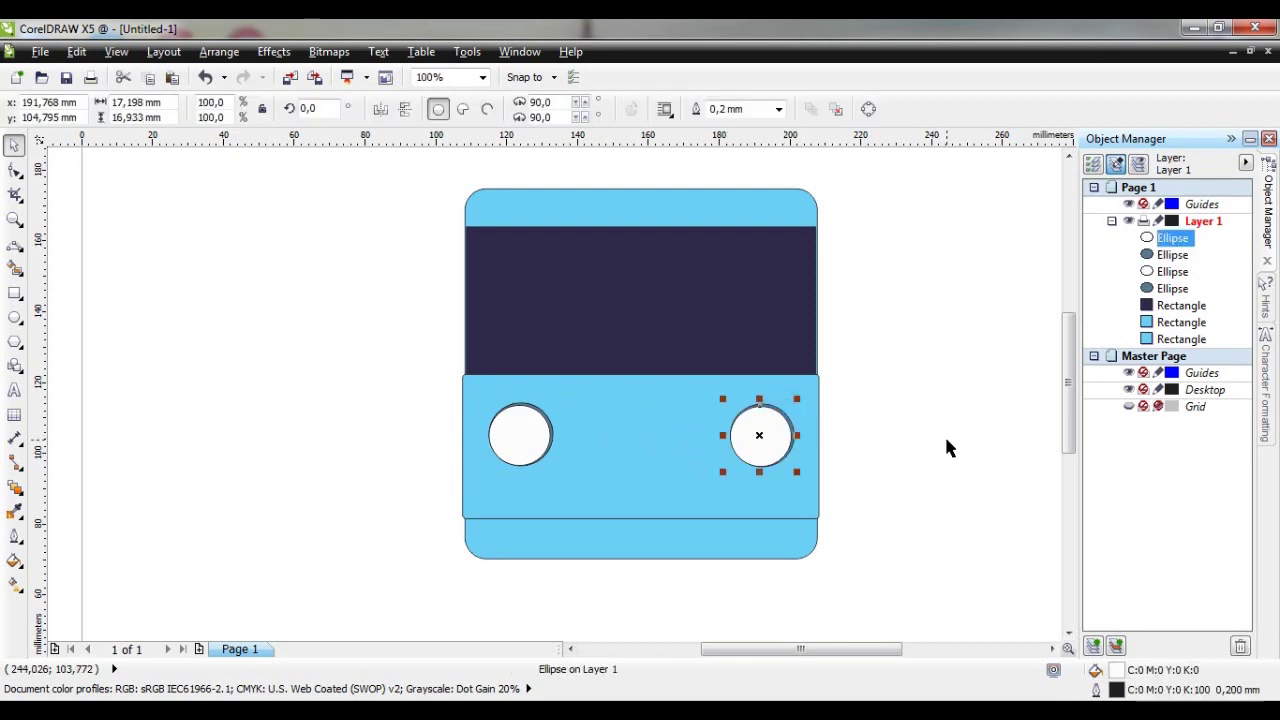
key("Up")
key("Down")
left_click(518, 434)
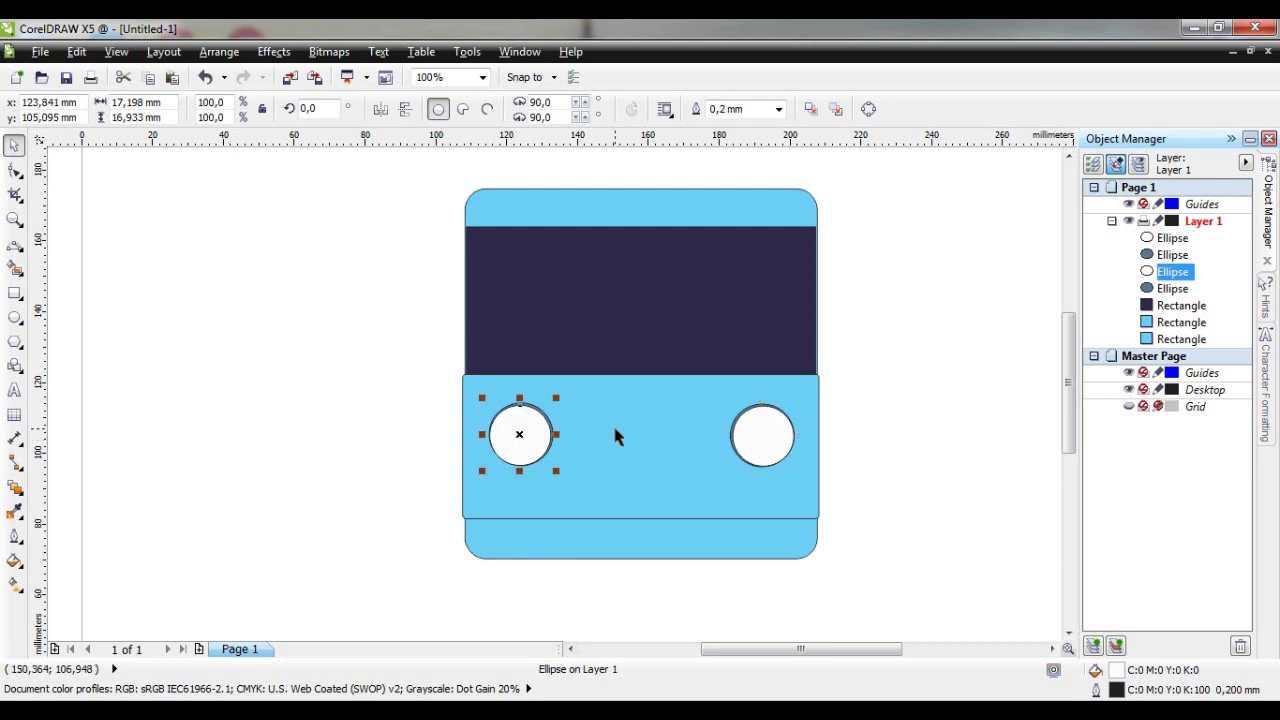
left_click(913, 468)
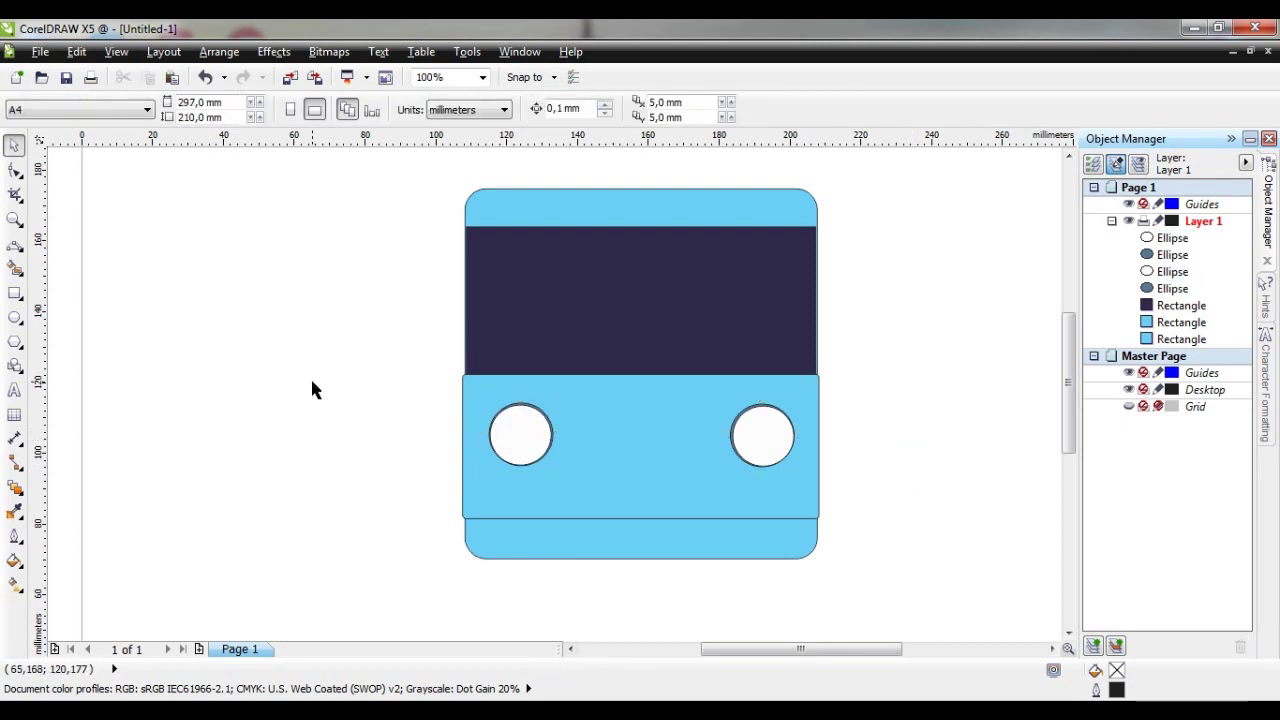
Draw an upright ellipse about 6 by 8 mm and fill it with black, C74 M69 Y65 K89
left_click(14, 317)
left_click_drag(331, 382, 362, 420)
left_click(14, 561)
left_click(60, 420)
left_click(918, 538)
Duplicate the black ellipse and place one as a pupil on the inner side of each white eye circle
left_click_drag(344, 399, 748, 436)
key("ctrl+c")
key("ctrl+v")
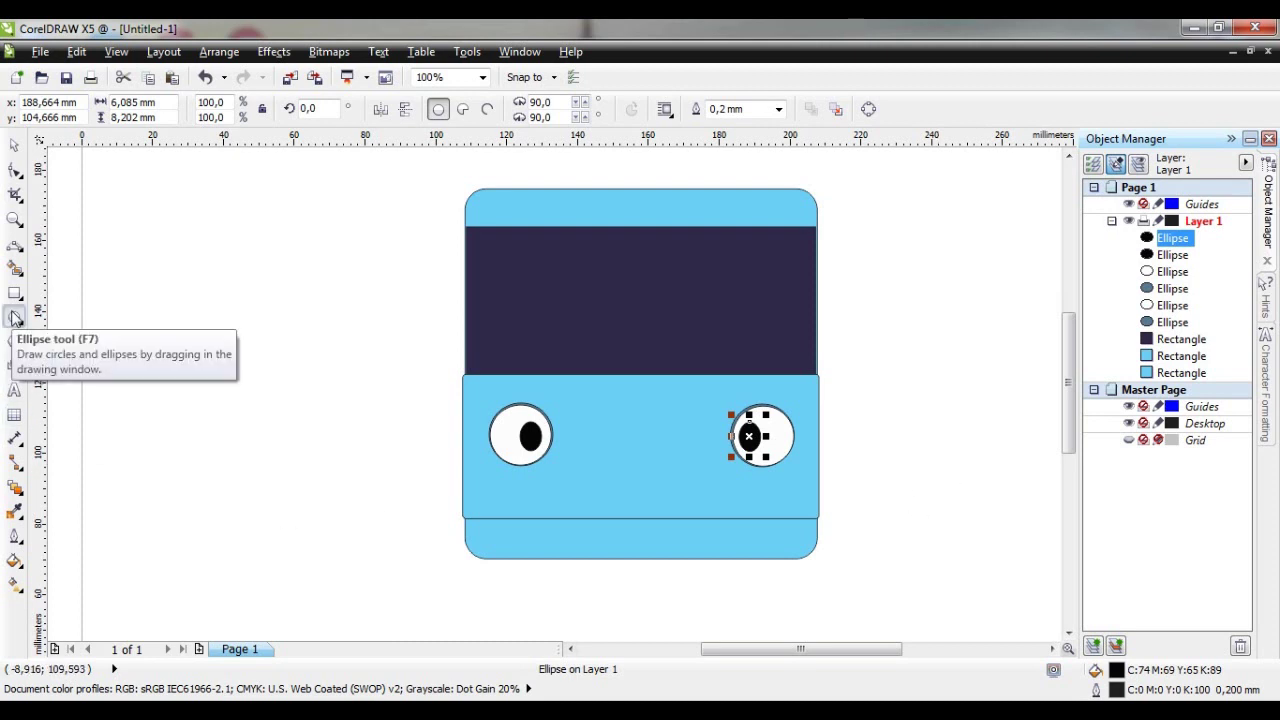
left_click(462, 109)
left_click(438, 109)
left_click(14, 145)
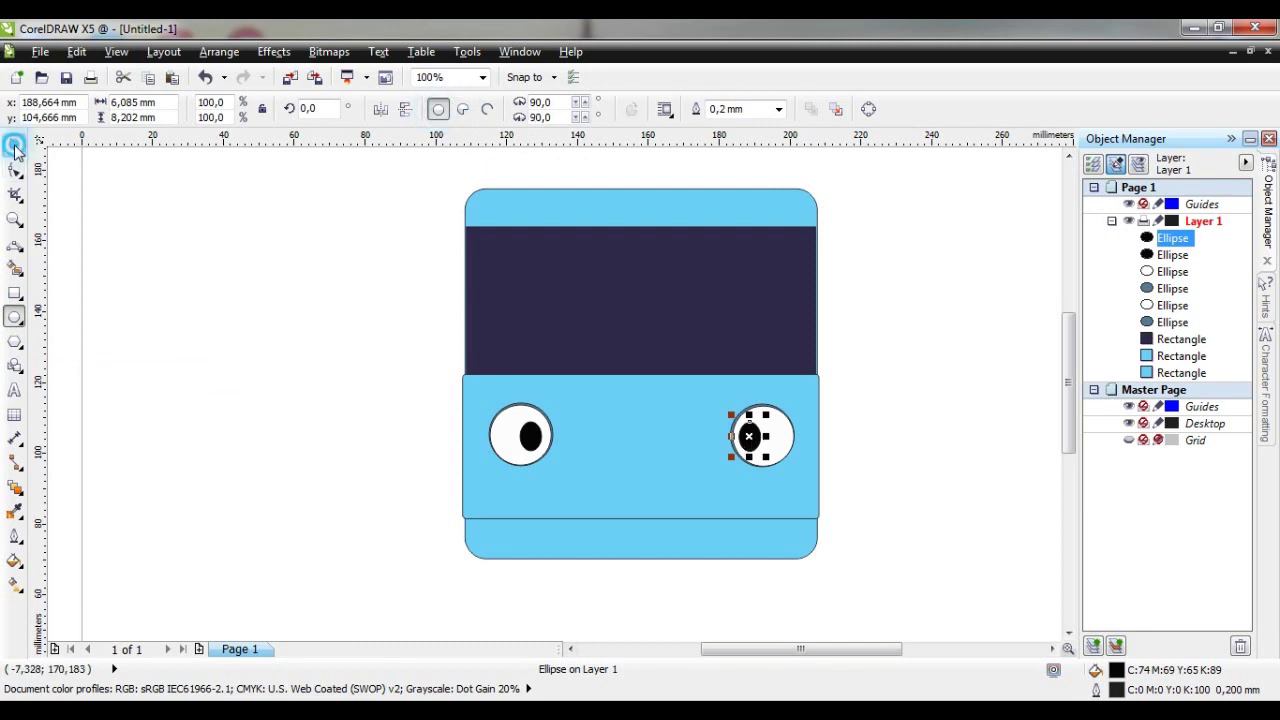
key("Escape")
Draw a half-ellipse mouth about 39 mm wide as a 0 to 180 degree pie, flipped vertically and placed between the eyes
left_click(15, 320)
left_click(462, 109)
mouse_move(220, 382)
left_mouse_down()
mouse_move(314, 420)
mouse_move(369, 466)
left_mouse_up()
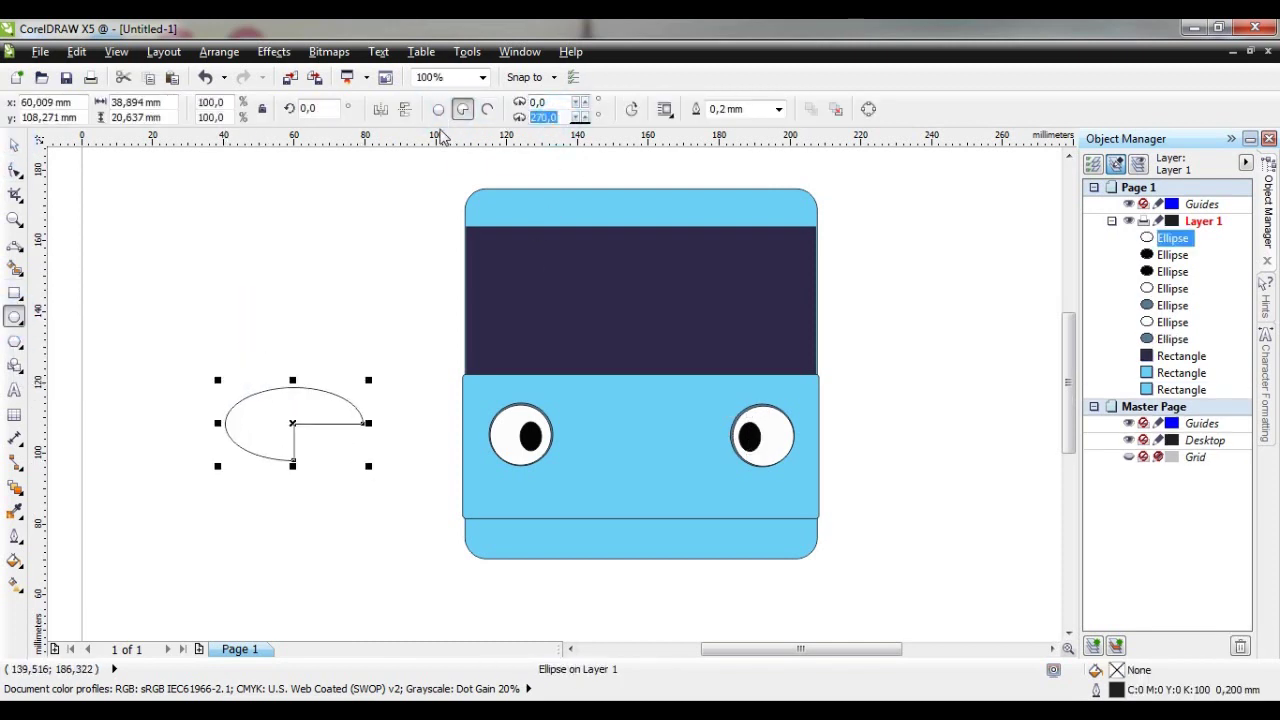
type("180")
key("Return")
left_click_drag(292, 429, 642, 478)
left_click(404, 109)
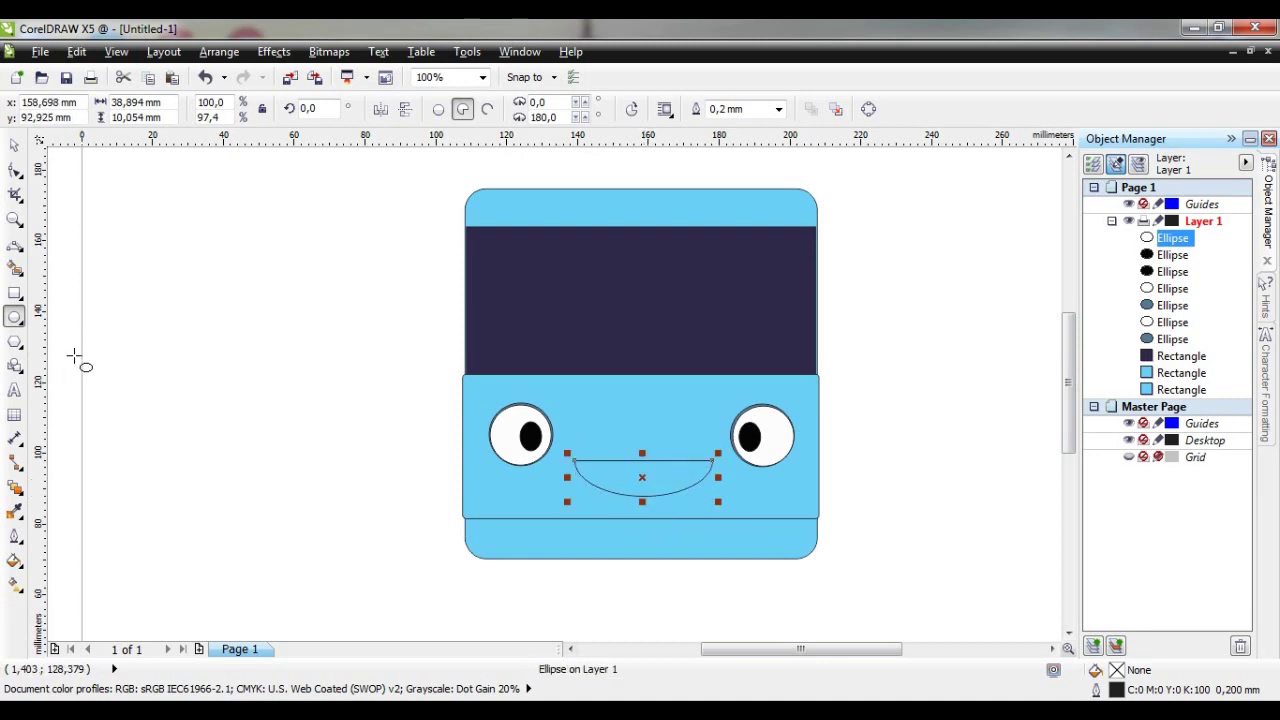
Add a vertical guideline through the middle of the vehicle at about X 157.8 mm and centre the mouth on it
left_click_drag(40, 388, 640, 391)
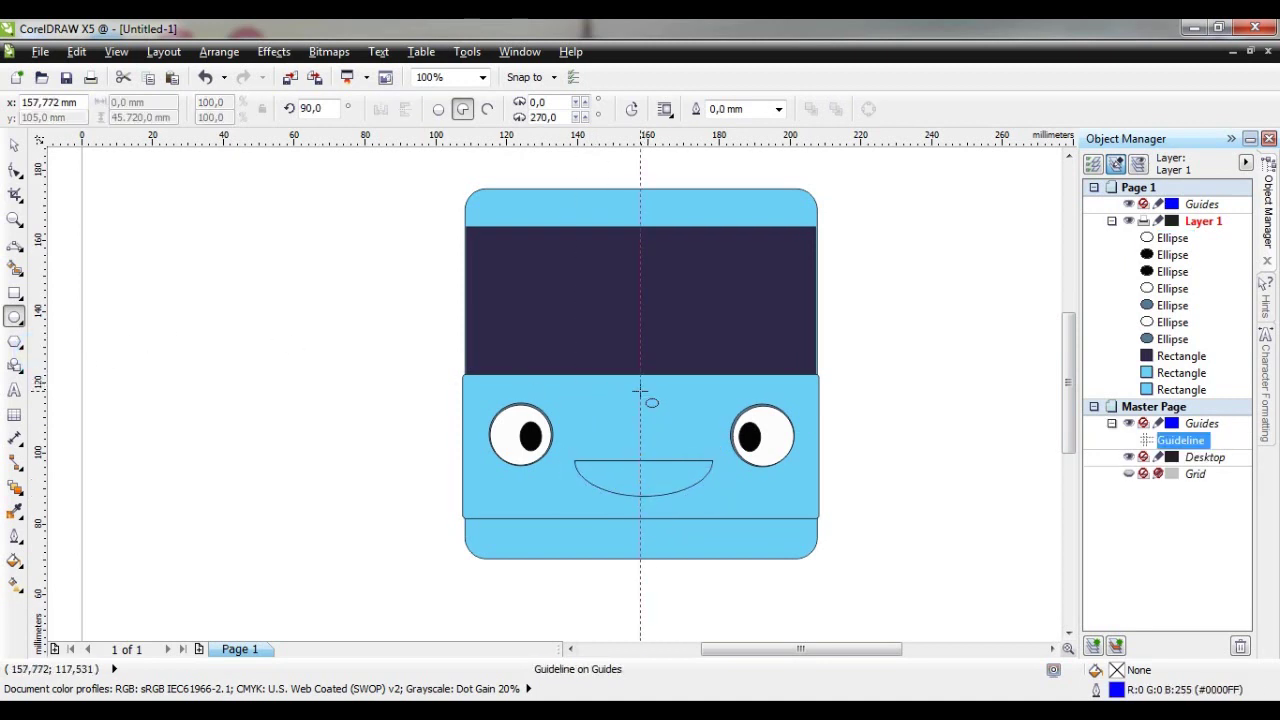
left_click(13, 147)
left_click(674, 488)
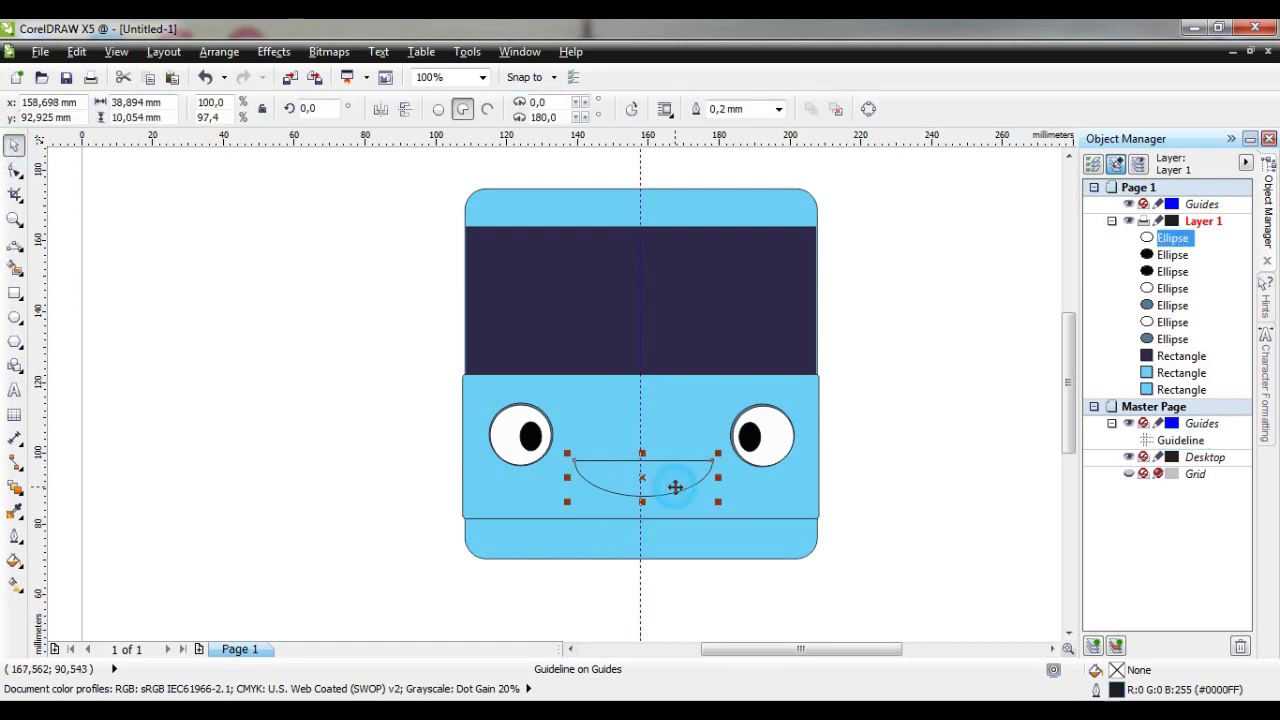
left_click(883, 486)
left_click(663, 487)
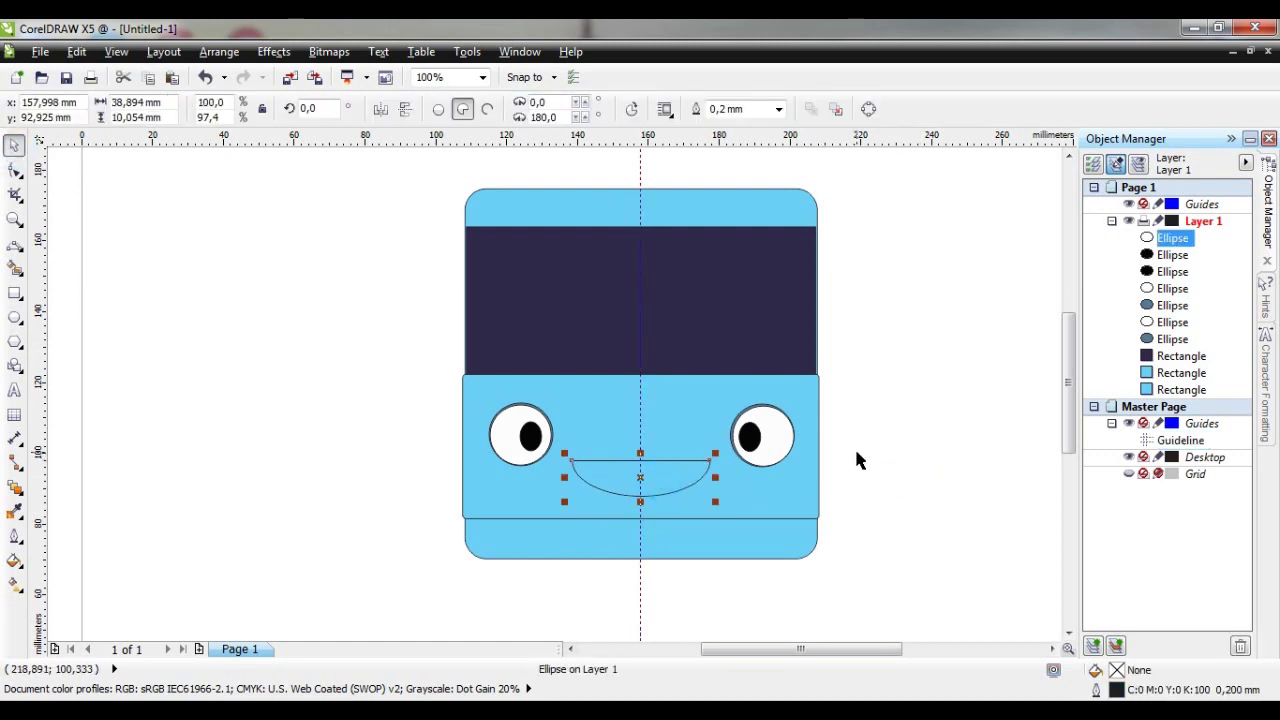
Narrow the mouth from both sides to about 31 mm and fill it with Black, C0 M0 Y0 K100
left_click_drag(564, 477, 578, 477)
left_click_drag(715, 477, 700, 477)
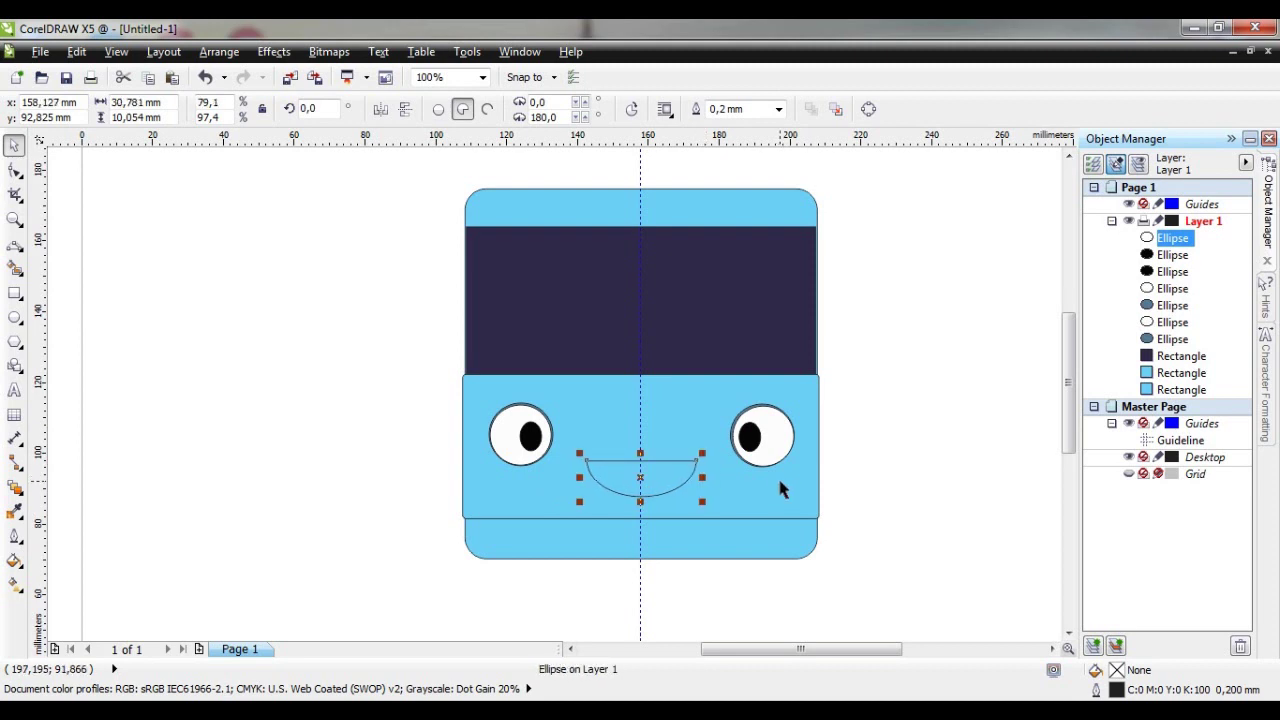
left_click(14, 537)
left_click(14, 560)
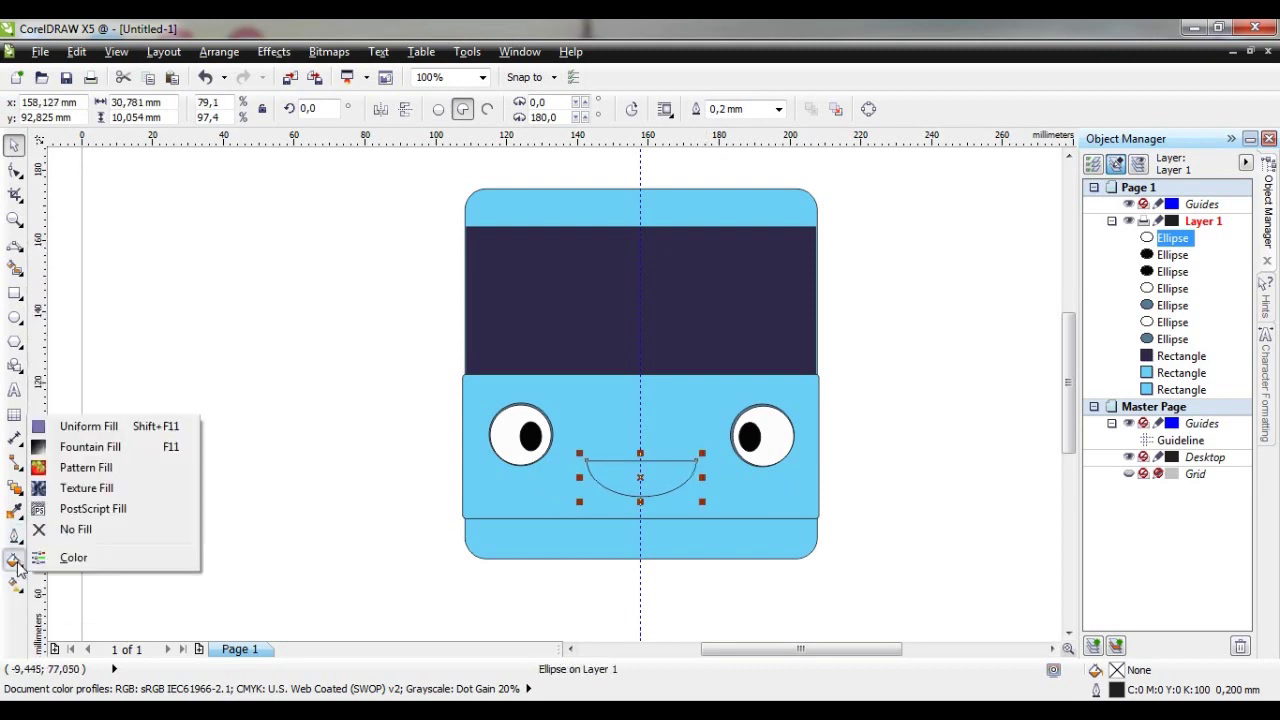
left_click(82, 437)
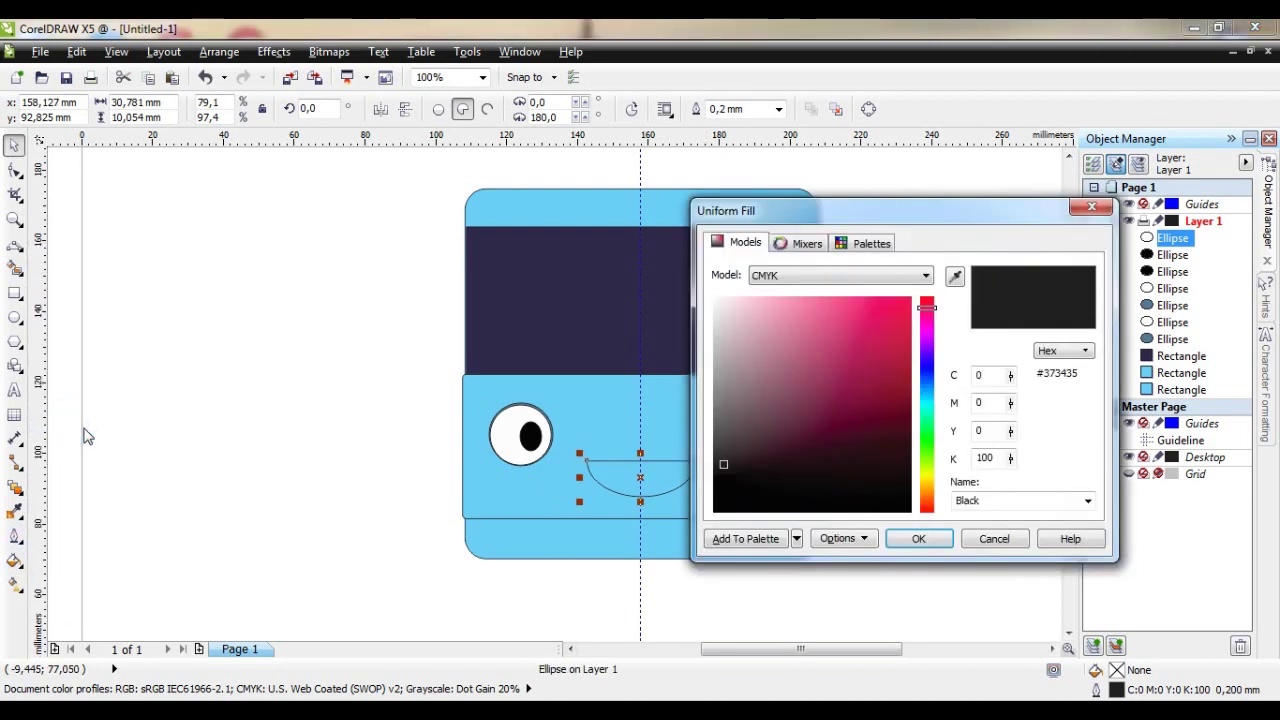
left_click(918, 539)
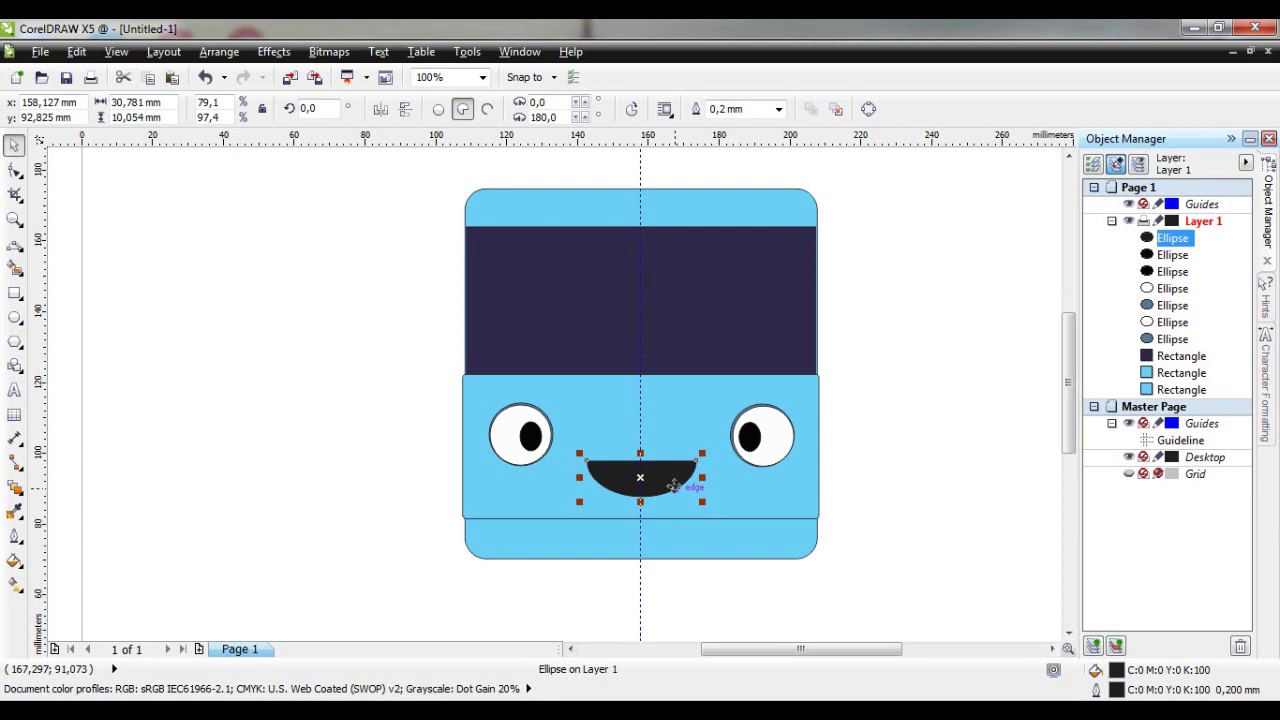
Duplicate the mouth, enlarge the copy to about 35 by 12 mm and order it behind the original mouth
key("KP_Add")
left_click_drag(703, 453, 713, 496)
right_click(713, 496)
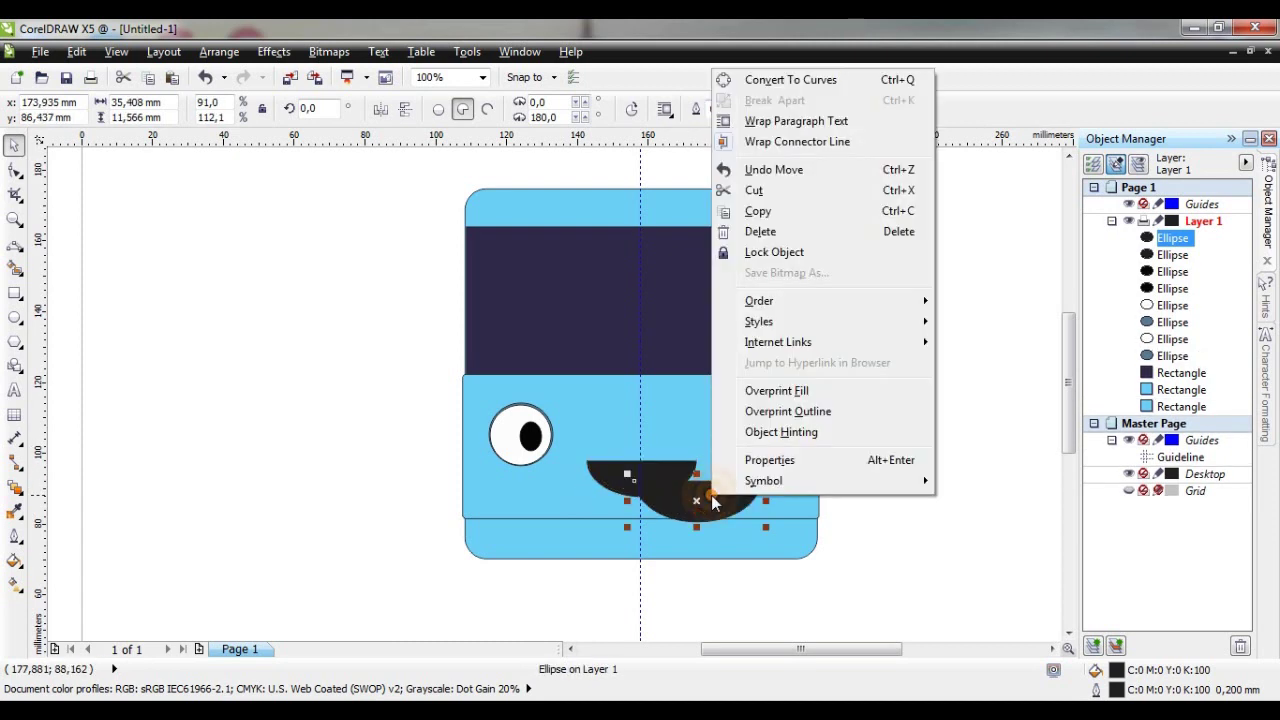
mouse_move(765, 300)
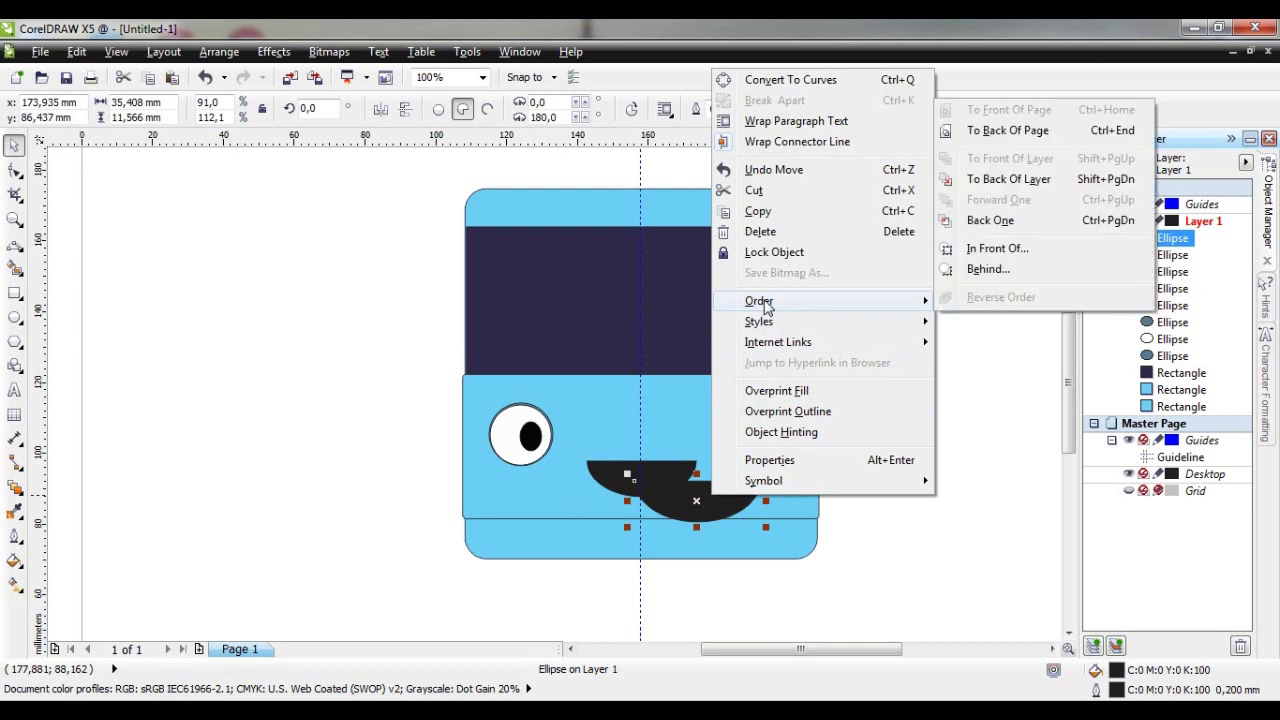
left_click(978, 272)
left_click(604, 471)
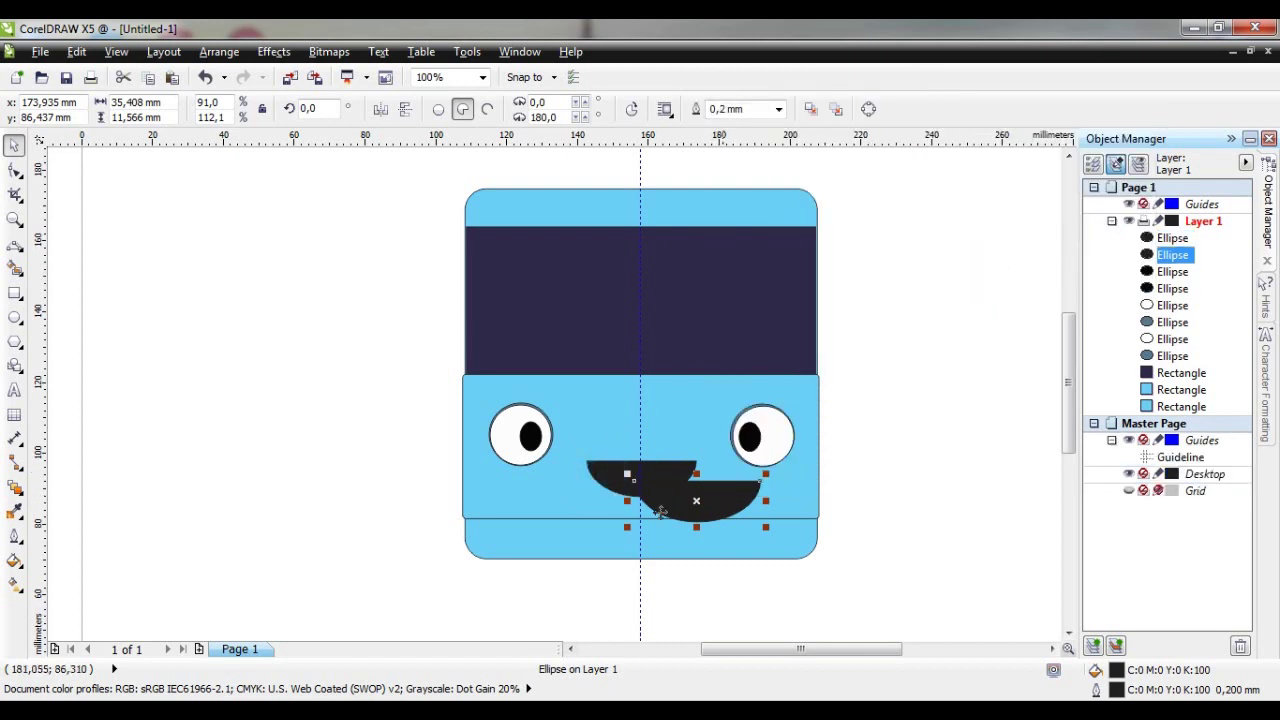
Fill the enlarged mouth copy with light grey, C32 M31 Y27 K0
left_click(15, 562)
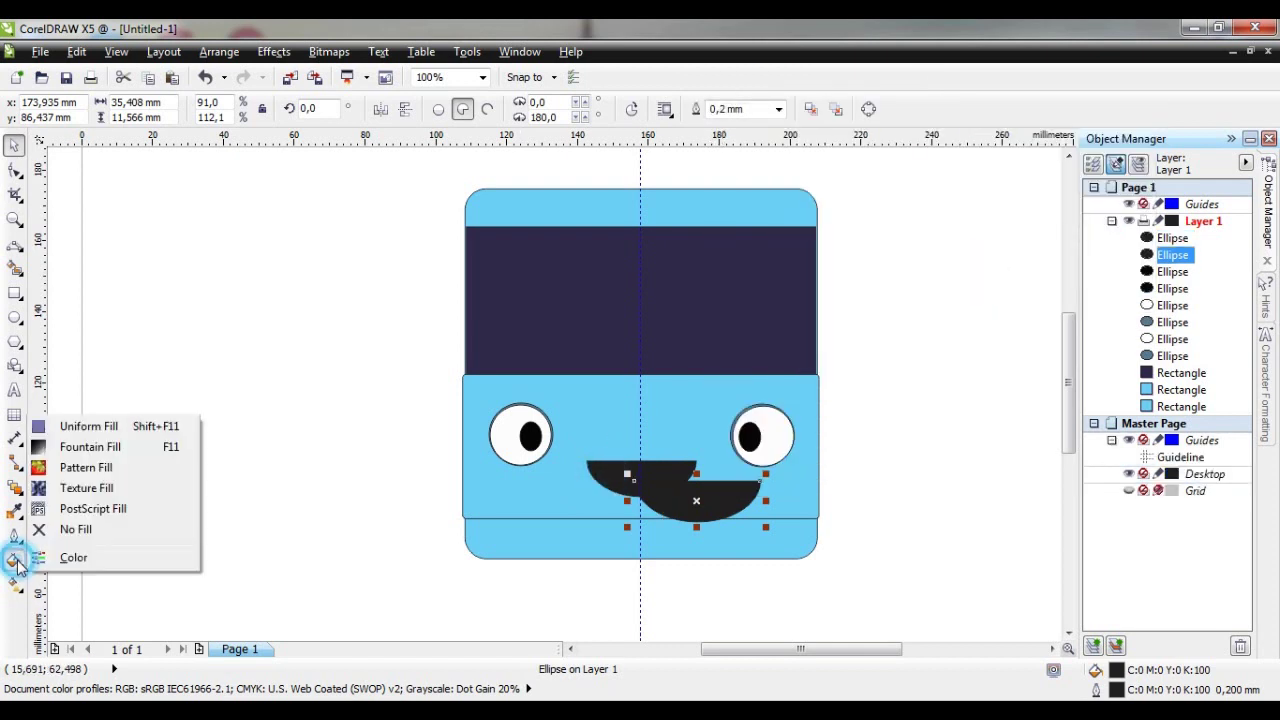
left_click(88, 421)
left_click(734, 390)
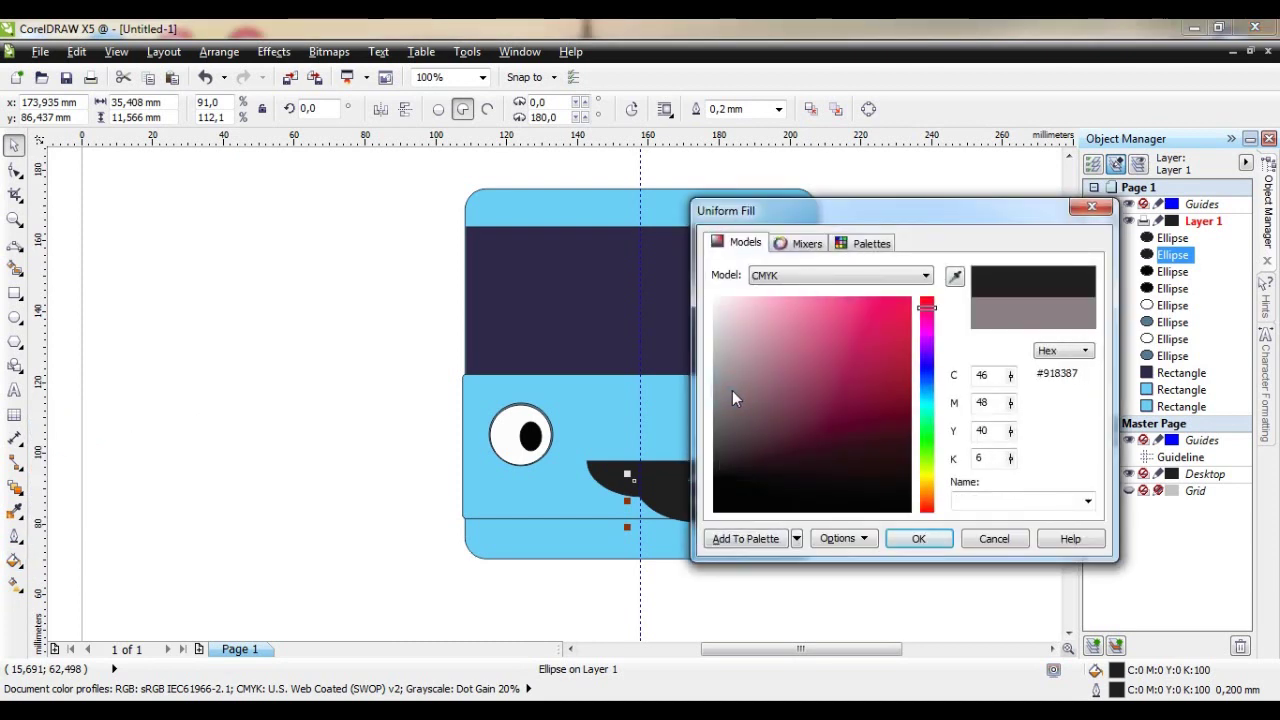
left_click(723, 360)
left_click(906, 540)
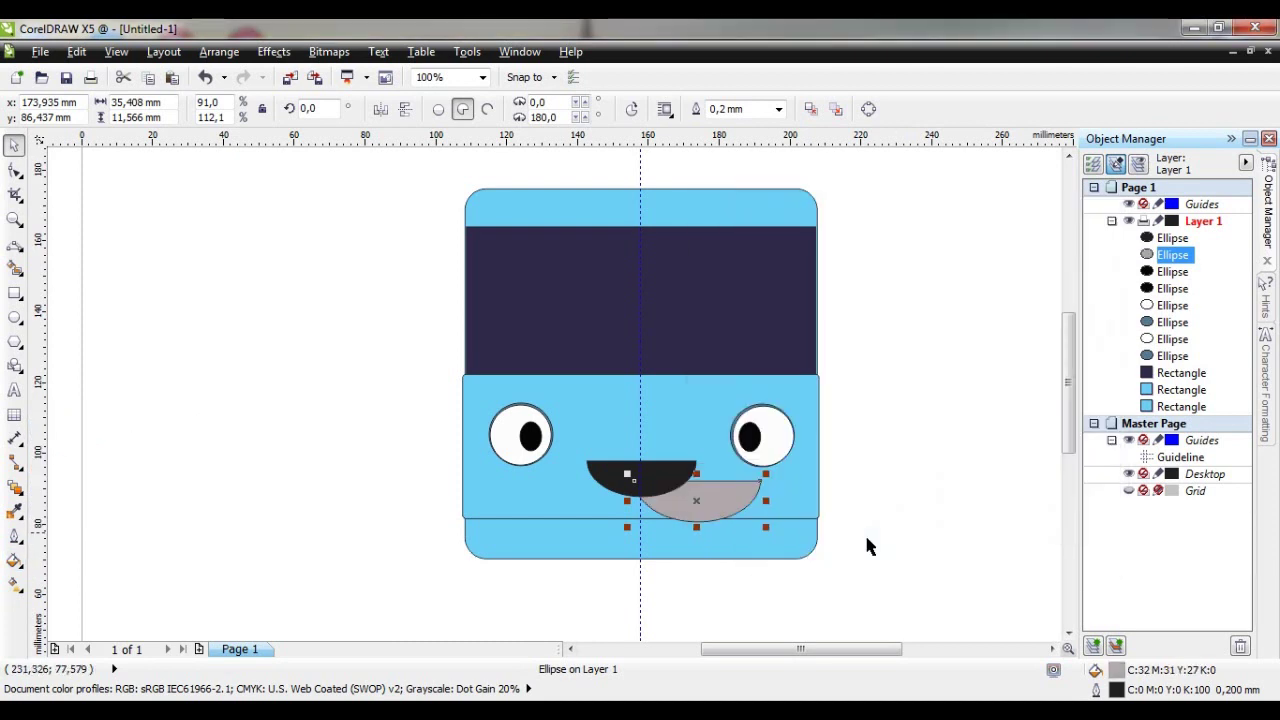
Move the grey half ellipse under the black mouth as a rim and nudge it into line with the centre guideline
left_click_drag(714, 508, 692, 493)
left_click_drag(666, 491, 655, 489)
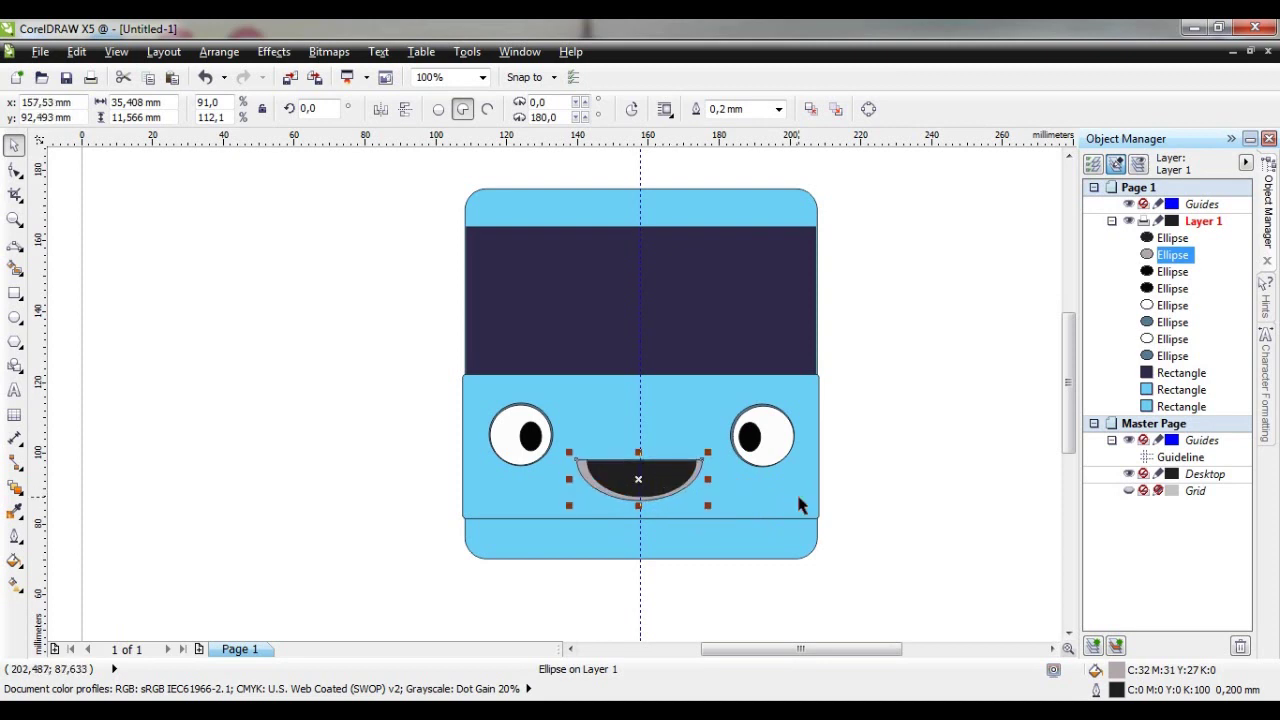
key("Right")
key("Right")
key("Right")
key("Right")
key("Up")
key("Left")
key("Left")
key("Left")
key("Down")
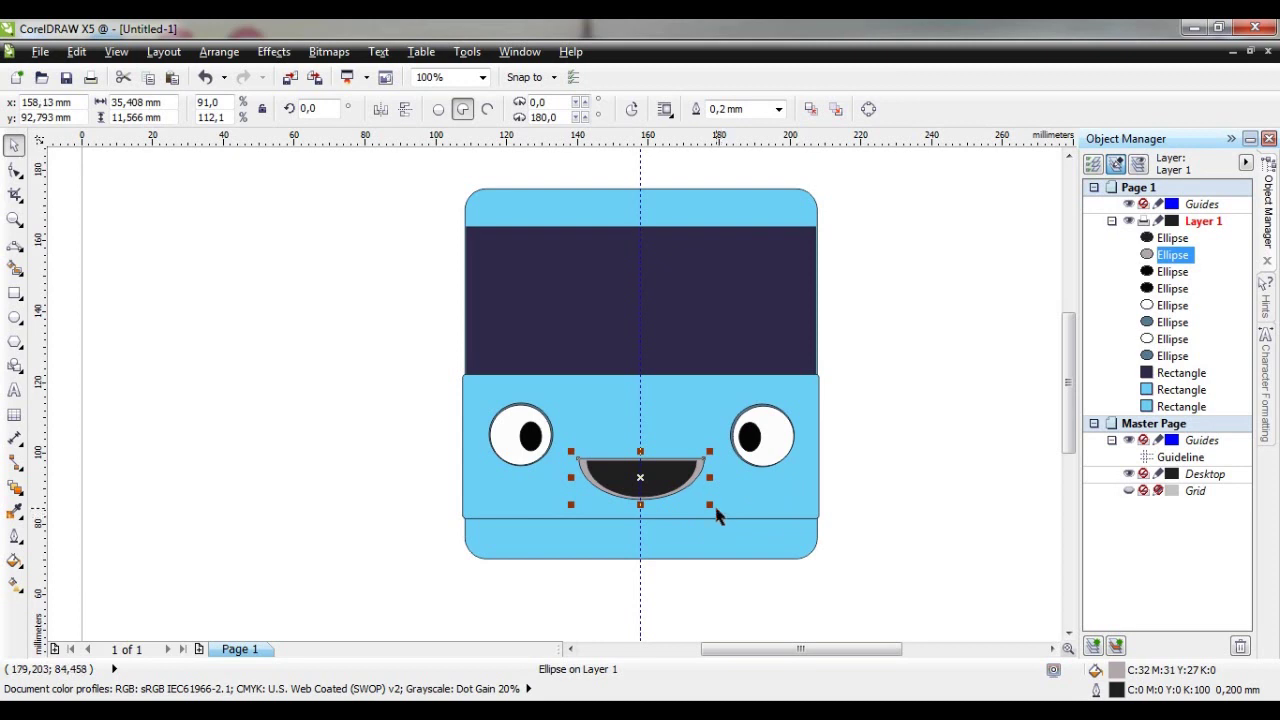
Stretch the grey mouth rim upward to about 15 mm high and nudge it down around the black mouth
left_click_drag(640, 451, 640, 438)
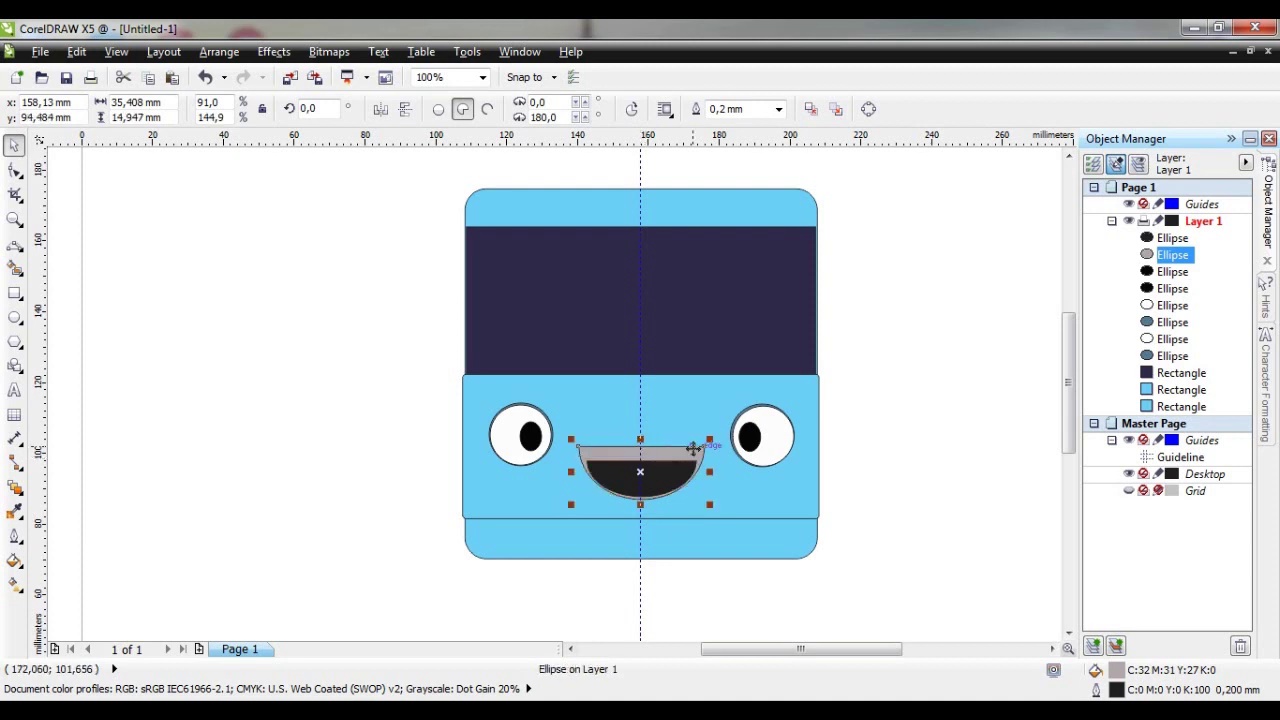
key("Down")
key("Down")
key("Down")
key("Down")
key("Down")
key("Down")
key("Down")
key("Down")
key("Down")
key("Down")
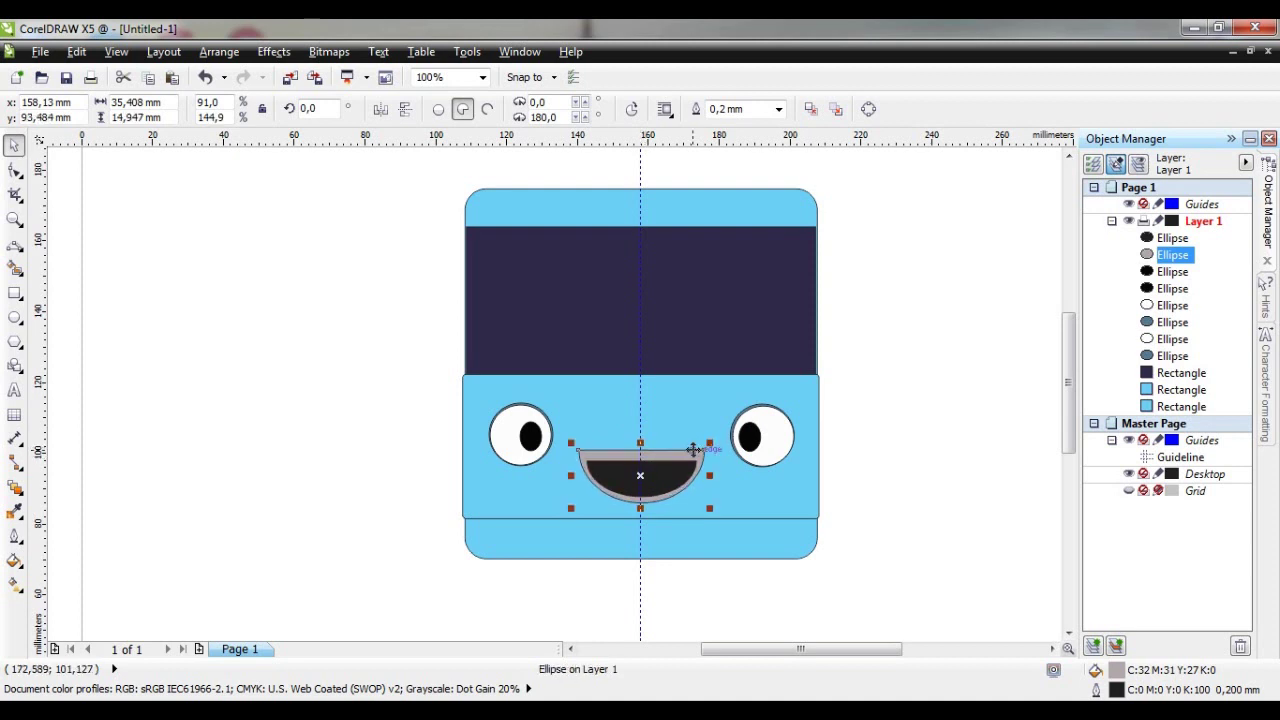
Reduce the grey mouth rim from its upper and lower edges to about 12.8 mm high for an even border
scroll(694, 450, "up", 1)
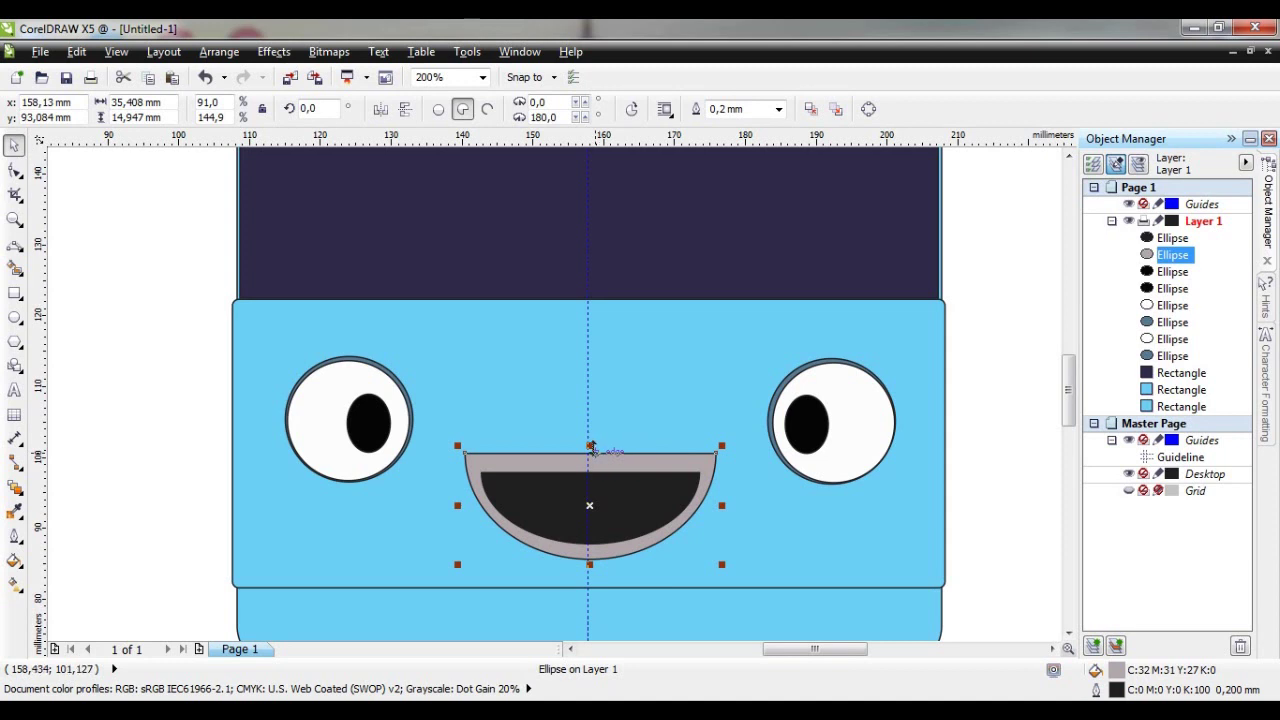
left_click_drag(590, 447, 590, 456)
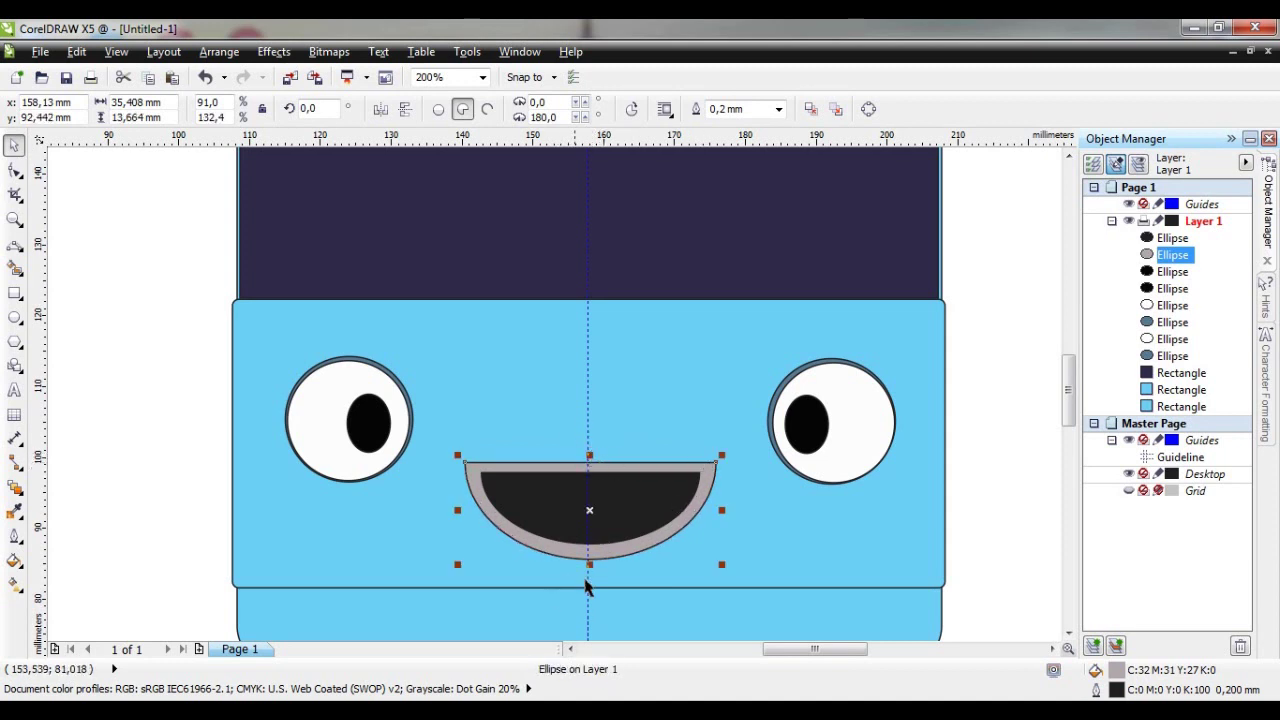
left_click_drag(590, 562, 588, 552)
scroll(589, 559, "up", 2)
scroll(692, 560, "down", 2)
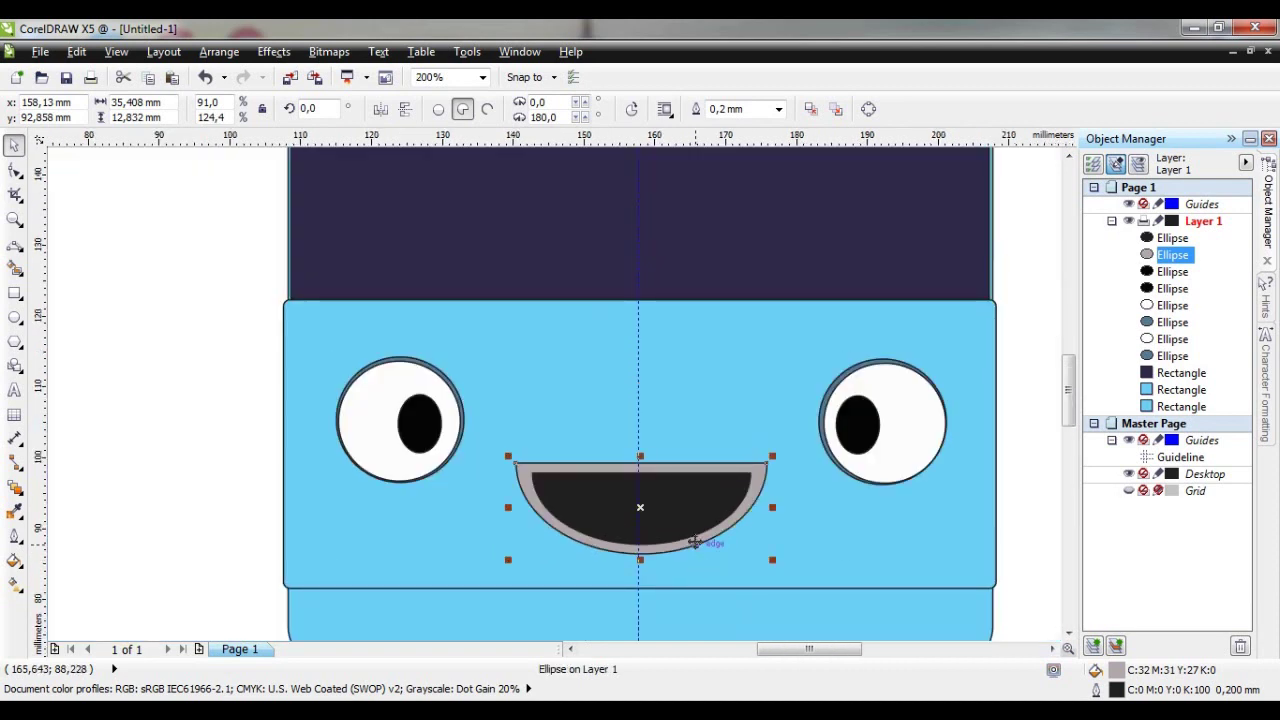
scroll(695, 543, "down", 1)
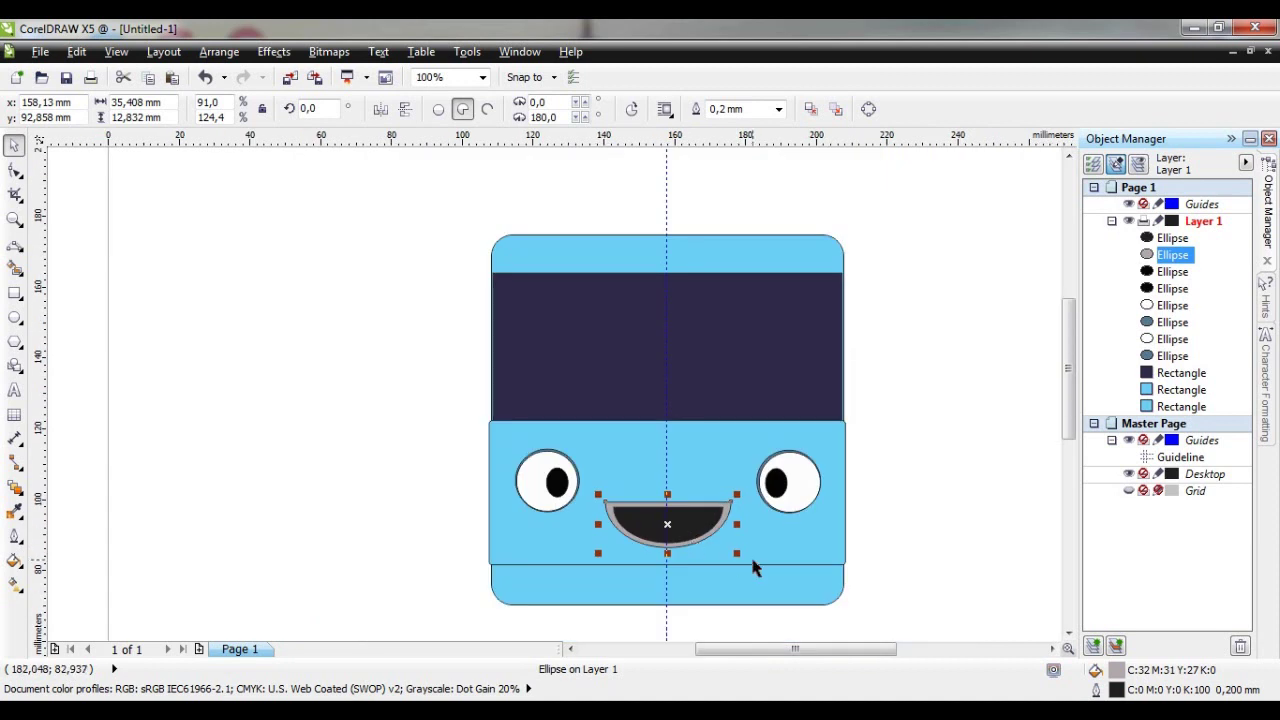
left_click(322, 492)
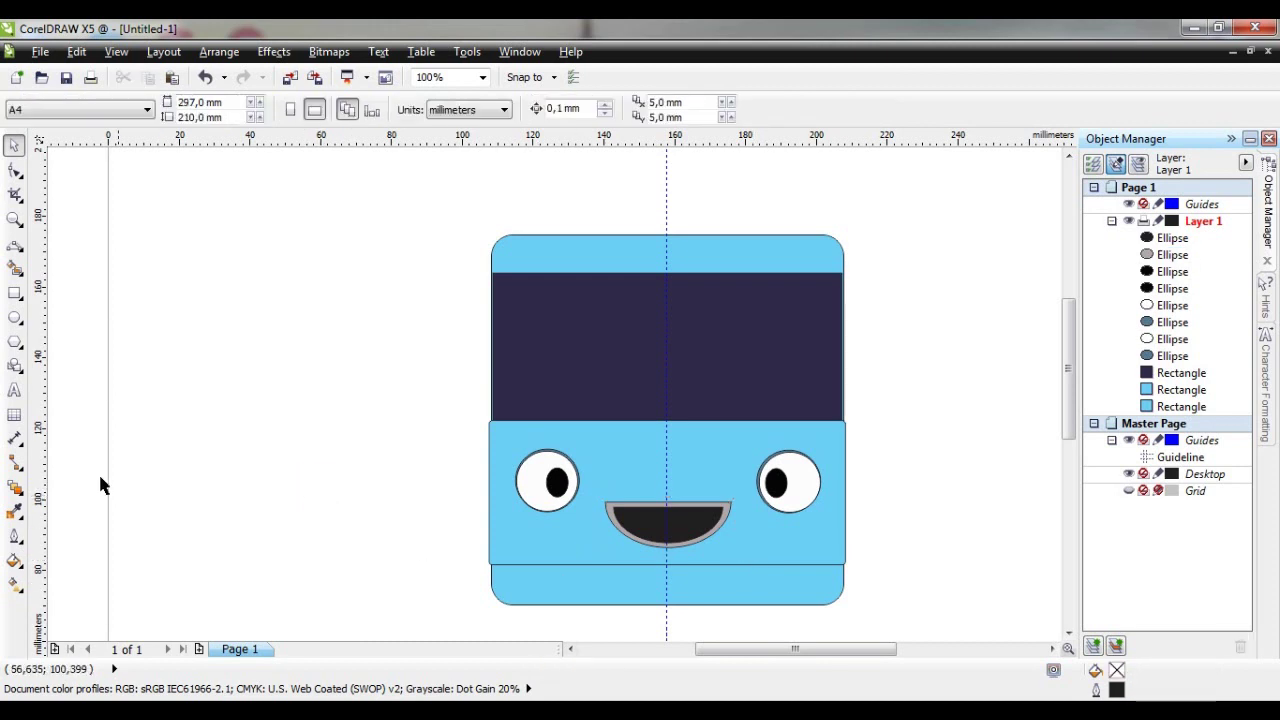
Draw a flat full ellipse about 9.3 by 1.9 mm beside the vehicle and fill it with C52 M61 Y47 K19
left_click(14, 317)
mouse_move(362, 481)
left_mouse_down()
mouse_move(392, 484)
mouse_move(330, 478)
mouse_move(368, 488)
left_mouse_up()
key("Delete")
left_click(438, 108)
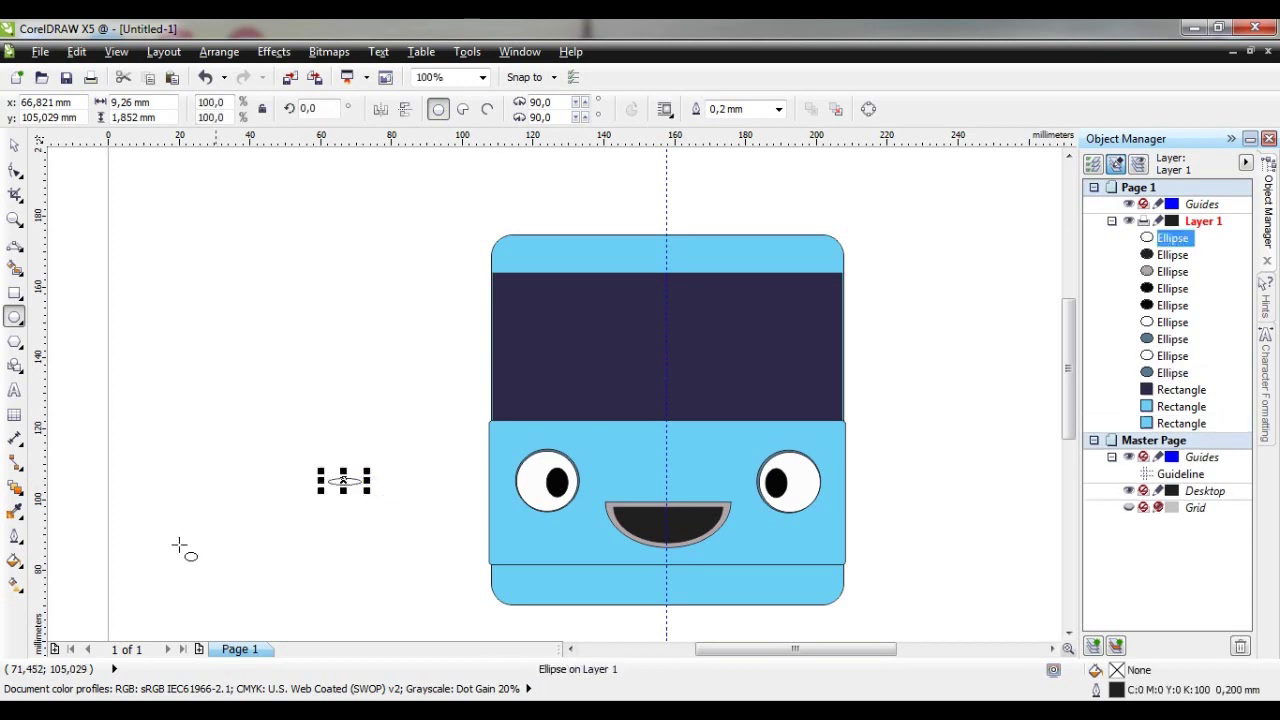
left_click(15, 562)
left_click(78, 426)
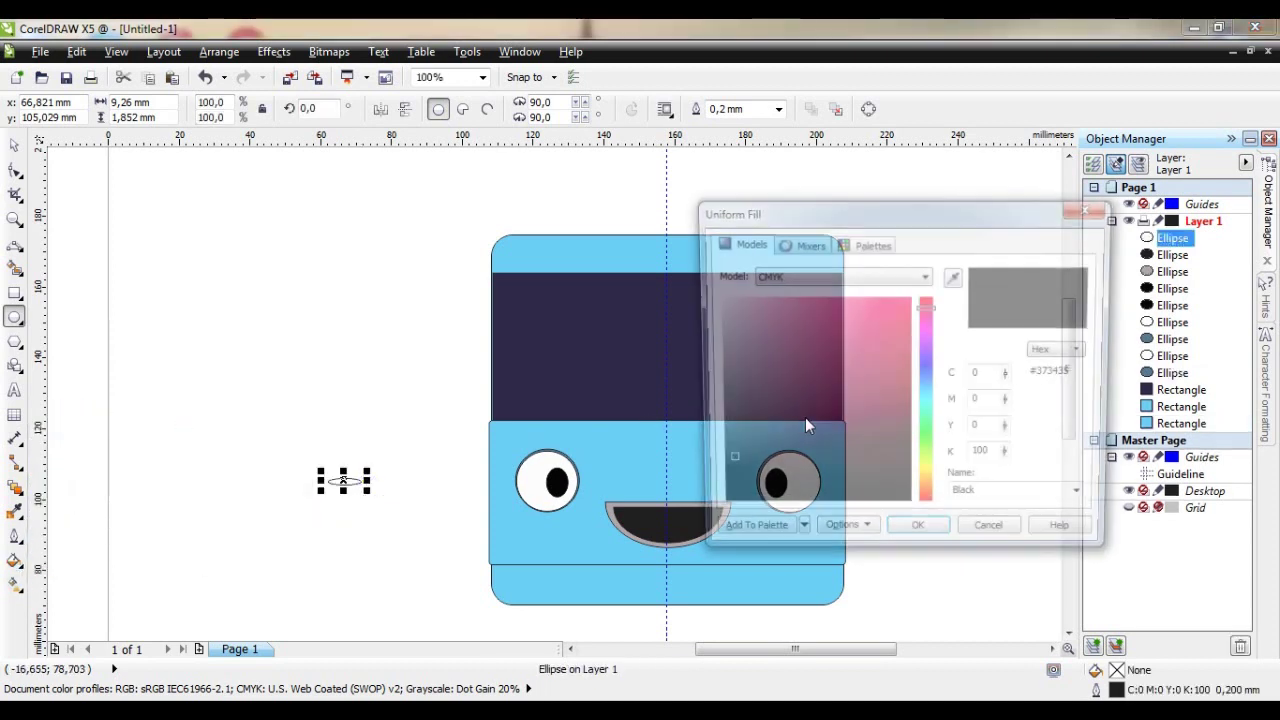
left_click(747, 410)
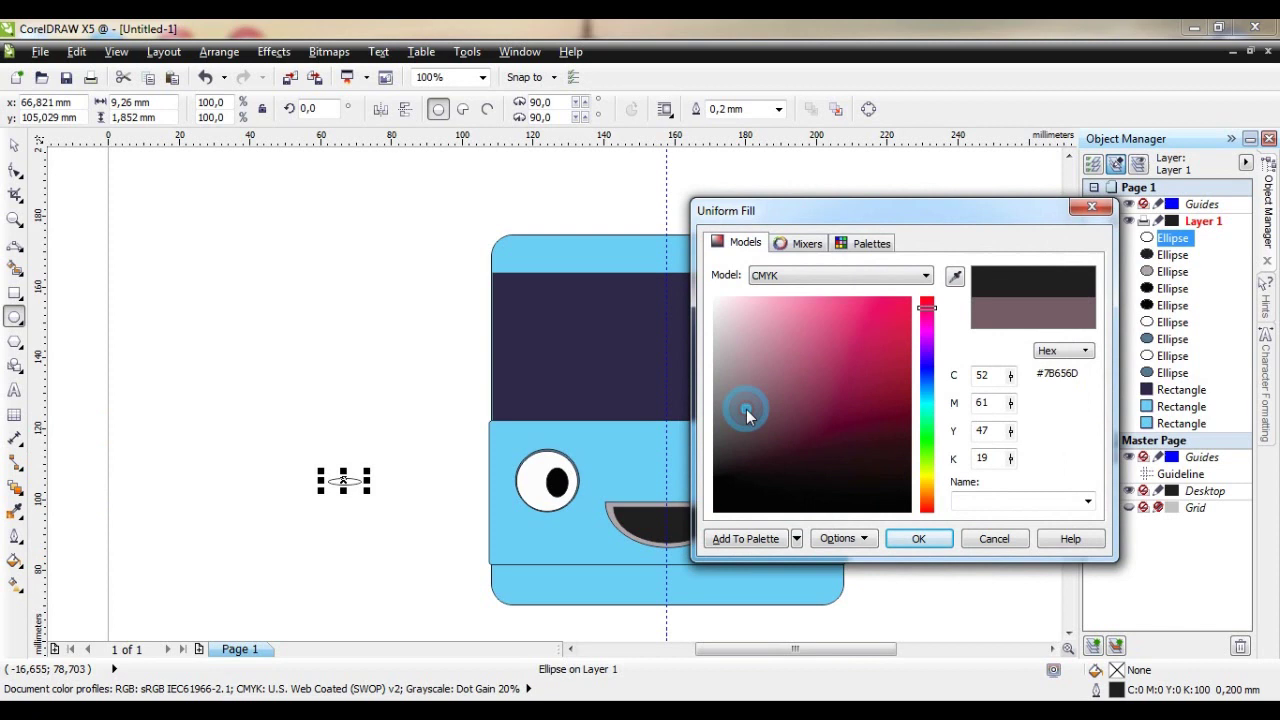
left_click(913, 537)
Place the small flat ellipse as a nose just above the mouth, aligned with the centre guideline
left_click_drag(343, 481, 667, 483)
key("Down")
key("Down")
key("Down")
key("Down")
key("Down")
key("Down")
key("Down")
key("Down")
key("Down")
key("Down")
key("Down")
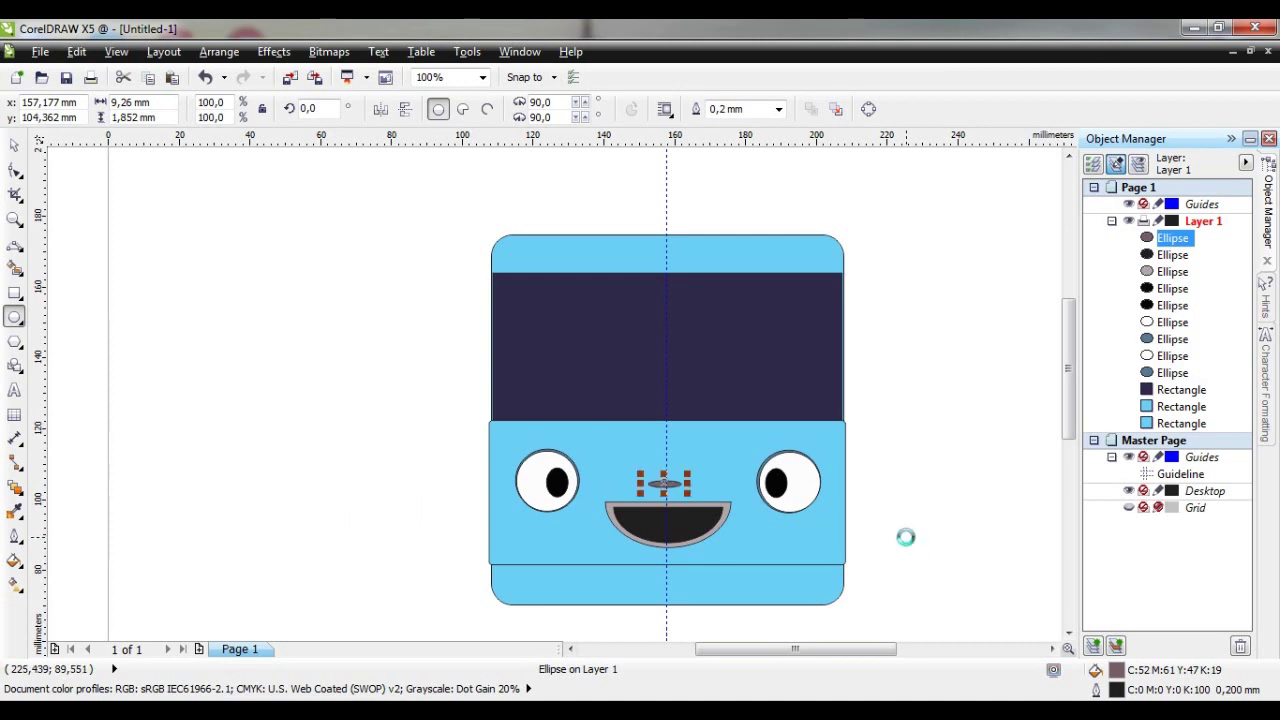
key("Down")
key("Down")
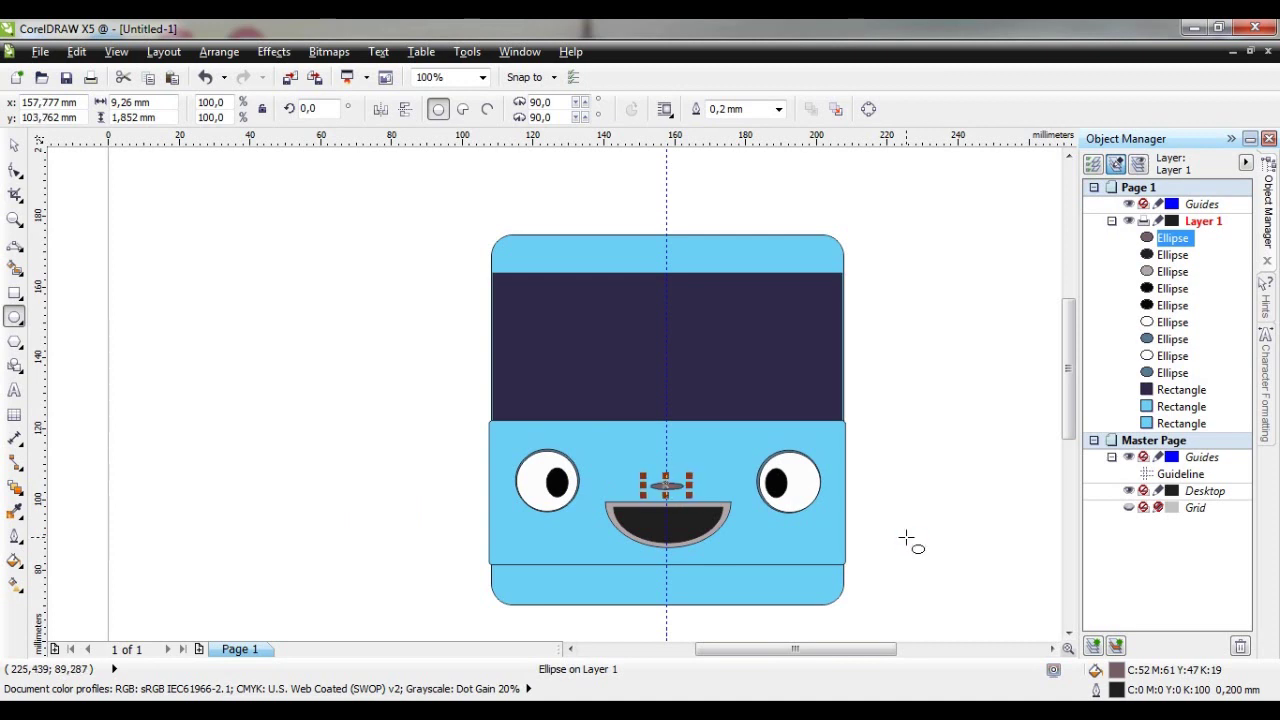
left_click(14, 145)
left_click(239, 300)
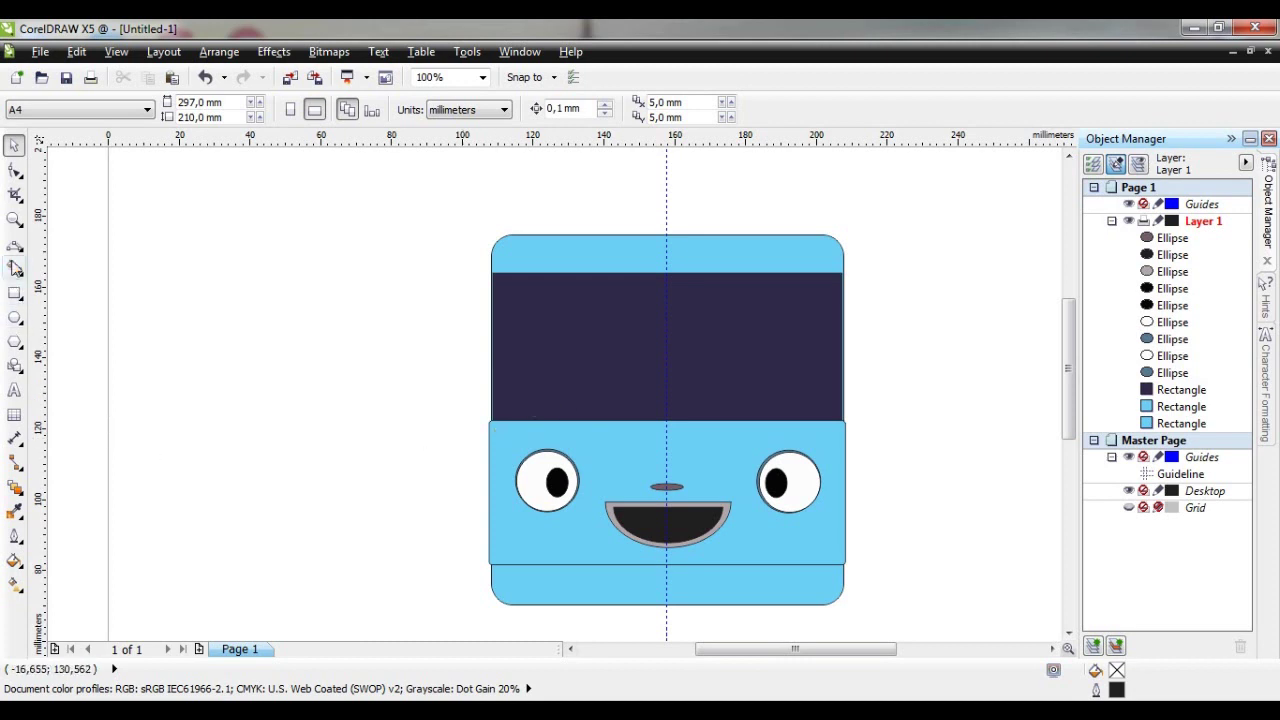
Draw a thin ellipse about 29 by 1 mm on the lower body and order it in front of the black mouth
left_click(14, 317)
mouse_move(330, 517)
left_mouse_down()
mouse_move(457, 532)
mouse_move(622, 506)
mouse_move(763, 537)
left_mouse_up()
right_click(800, 531)
mouse_move(866, 351)
left_click(1075, 307)
left_click(637, 521)
Fill the thin ellipse with the mouth rim's grey, C32 M31 Y27 K0, and place it across the black mouth on the guideline
left_click(14, 561)
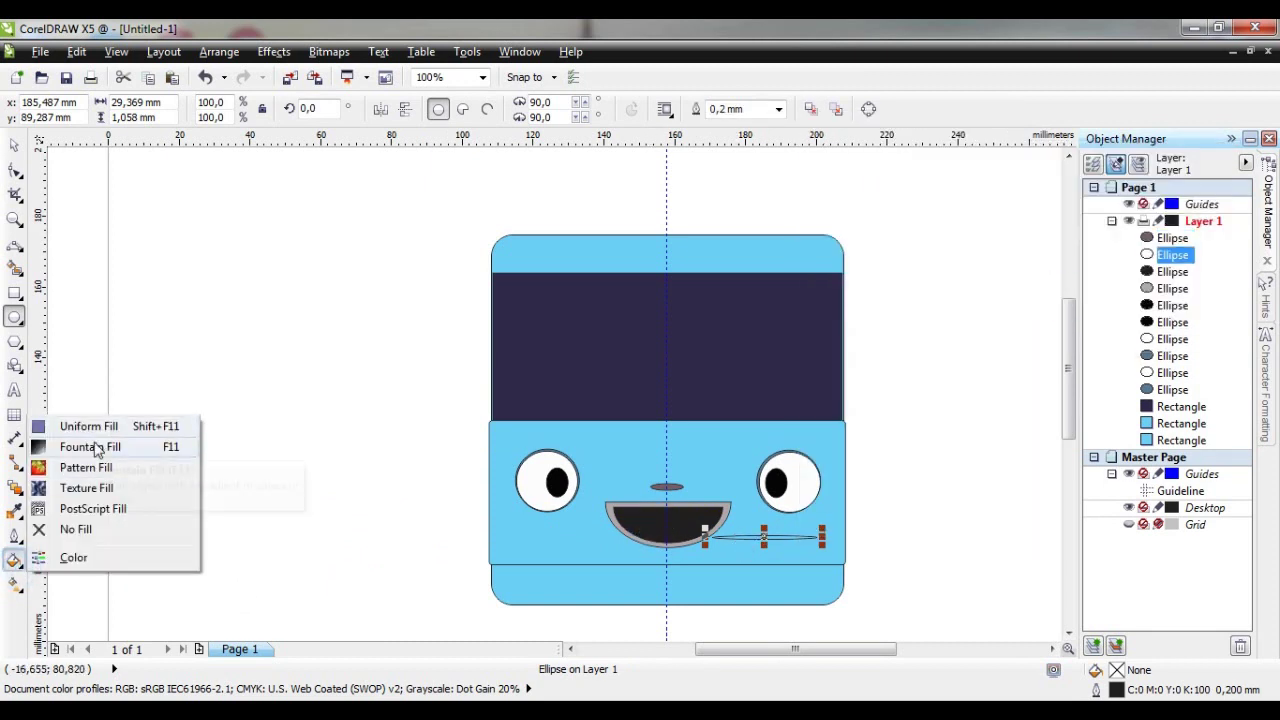
left_click(80, 423)
left_click(612, 510)
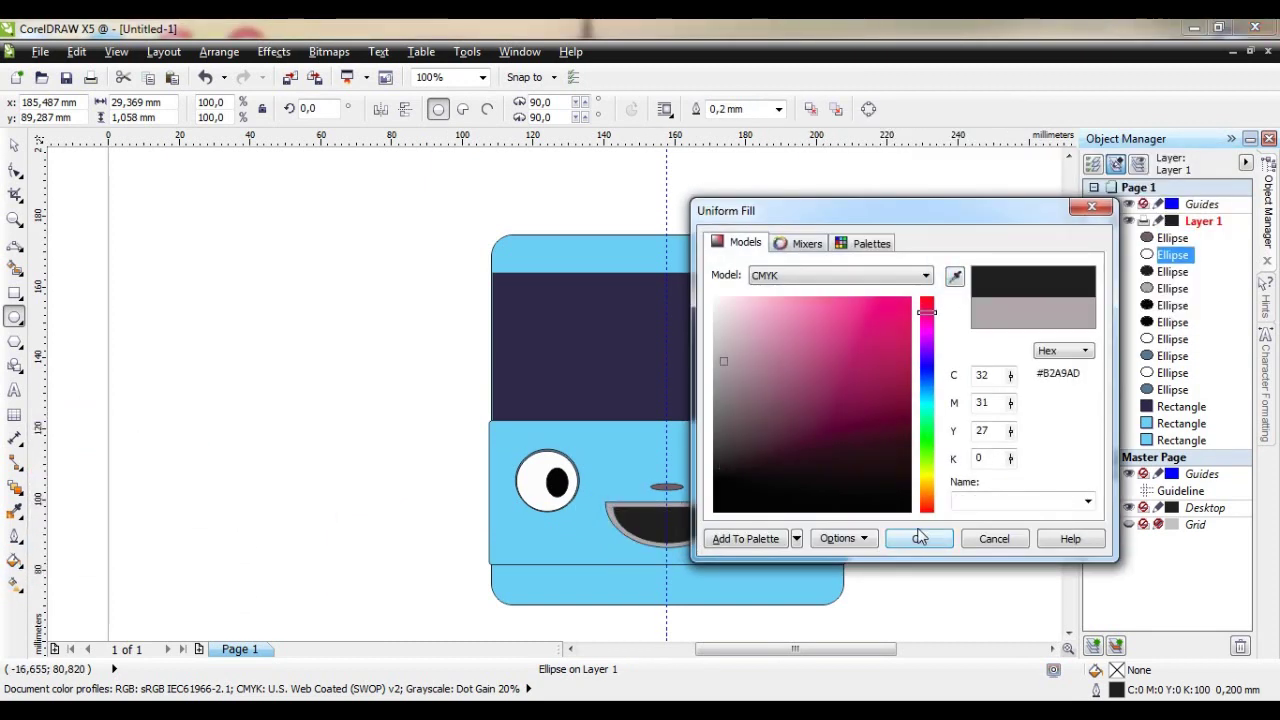
left_click(918, 538)
left_click_drag(670, 517, 668, 514)
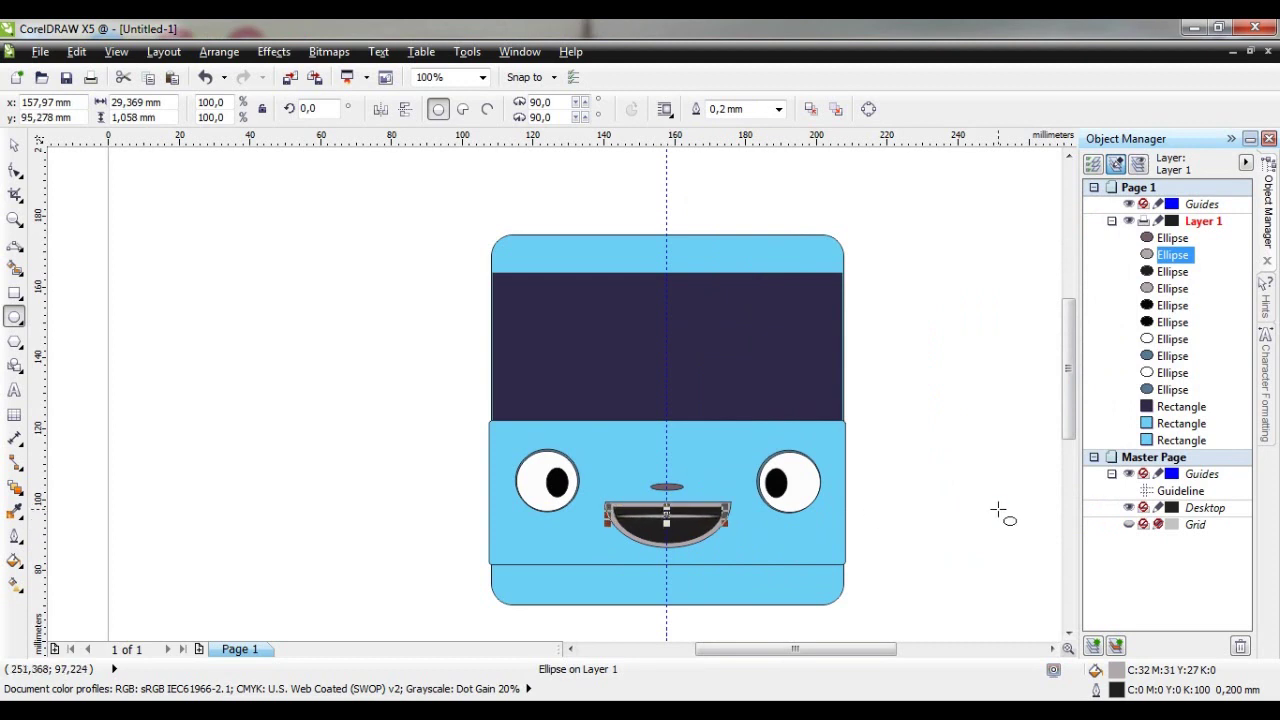
Duplicate the thin grey mouth line just below the first and narrow the copy to about 27.5 mm
key("ctrl+d")
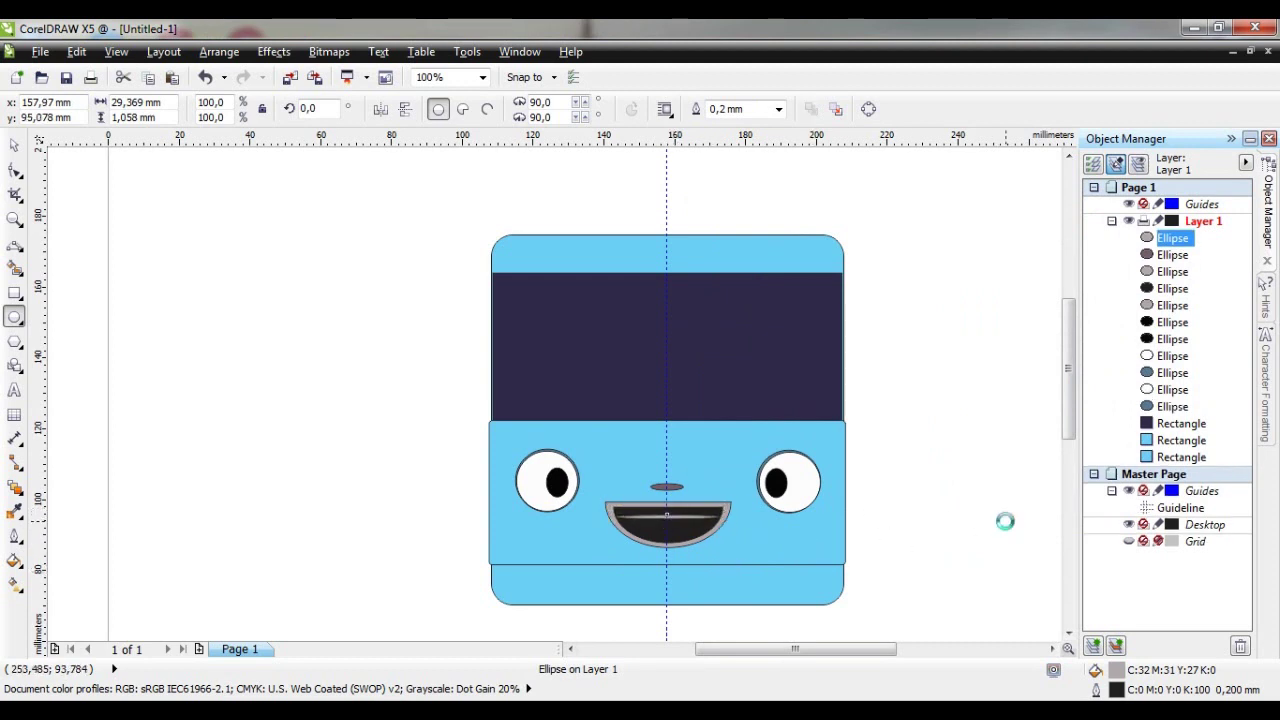
scroll(790, 535, "up", 2)
left_click_drag(425, 488, 414, 488)
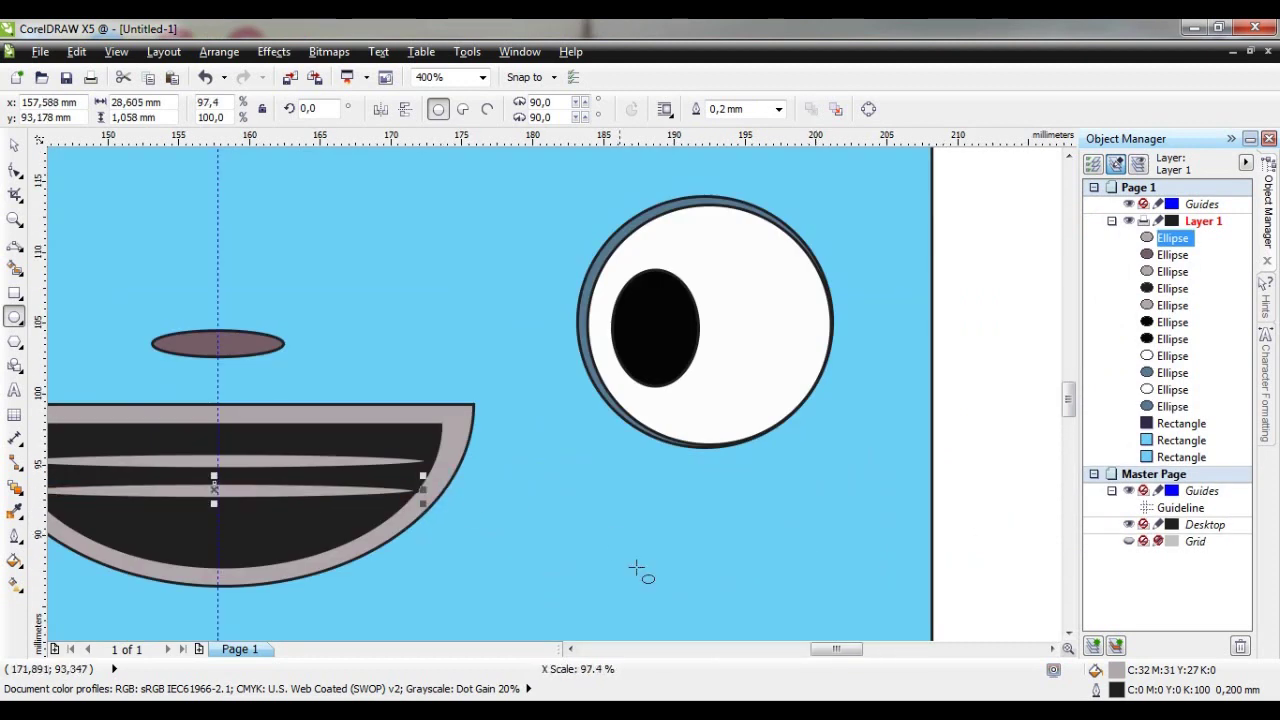
left_click_drag(850, 648, 831, 648)
left_click_drag(200, 490, 216, 490)
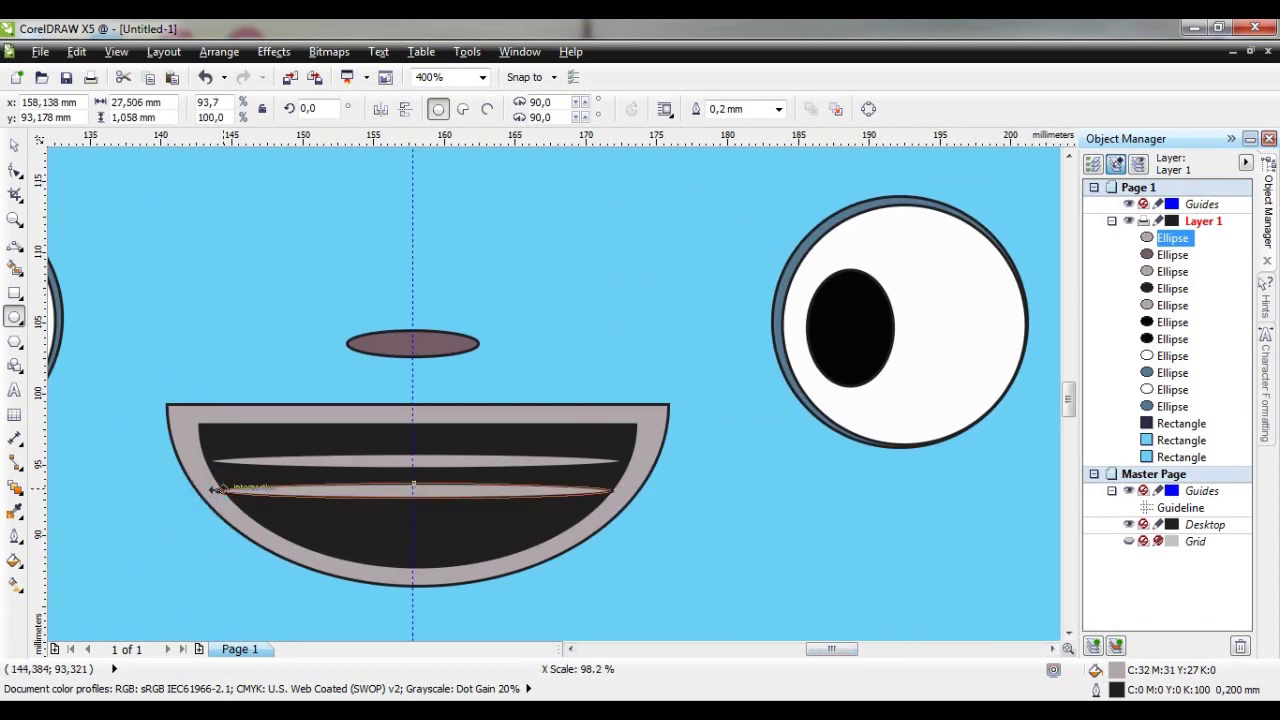
Duplicate the second mouth line below it and narrow this third line to about 22.4 mm to fit inside the mouth
left_click_drag(416, 489, 414, 519)
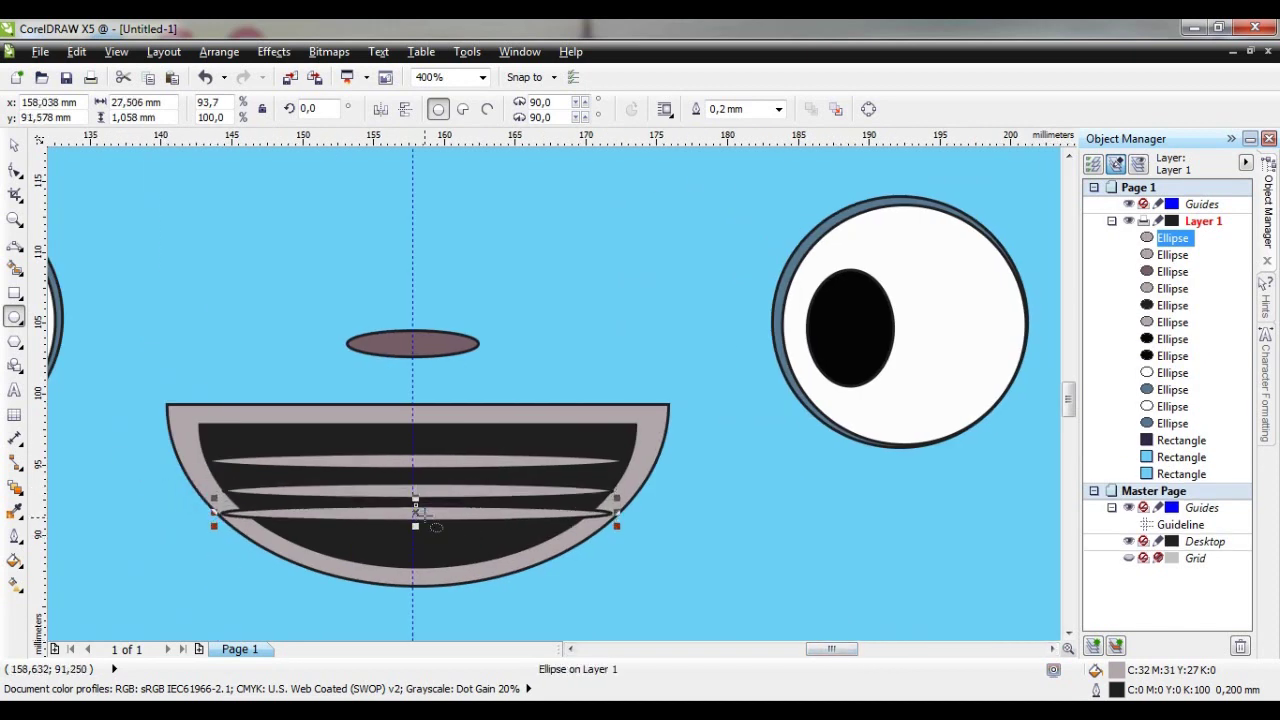
left_click_drag(215, 520, 244, 520)
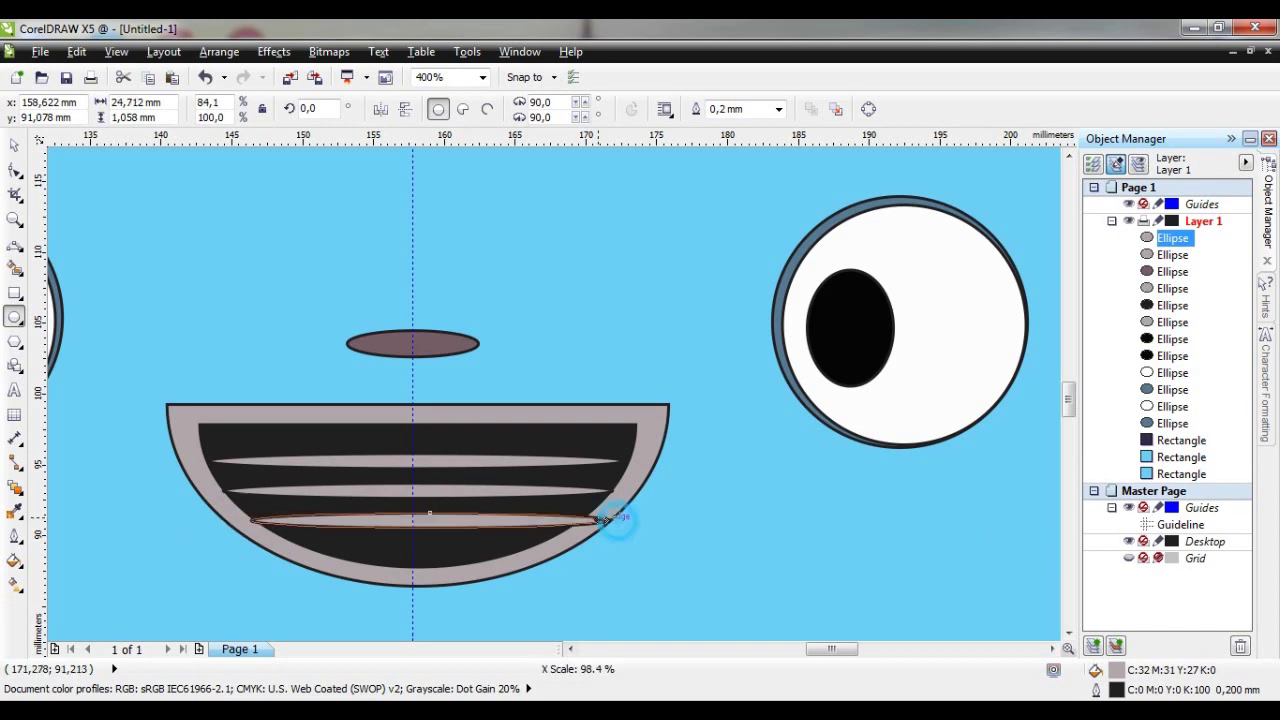
left_click_drag(613, 520, 585, 520)
left_click_drag(244, 520, 252, 520)
key("space")
Narrow the middle mouth line to about 27 mm and centre both lower lines on the guideline
left_click(449, 494)
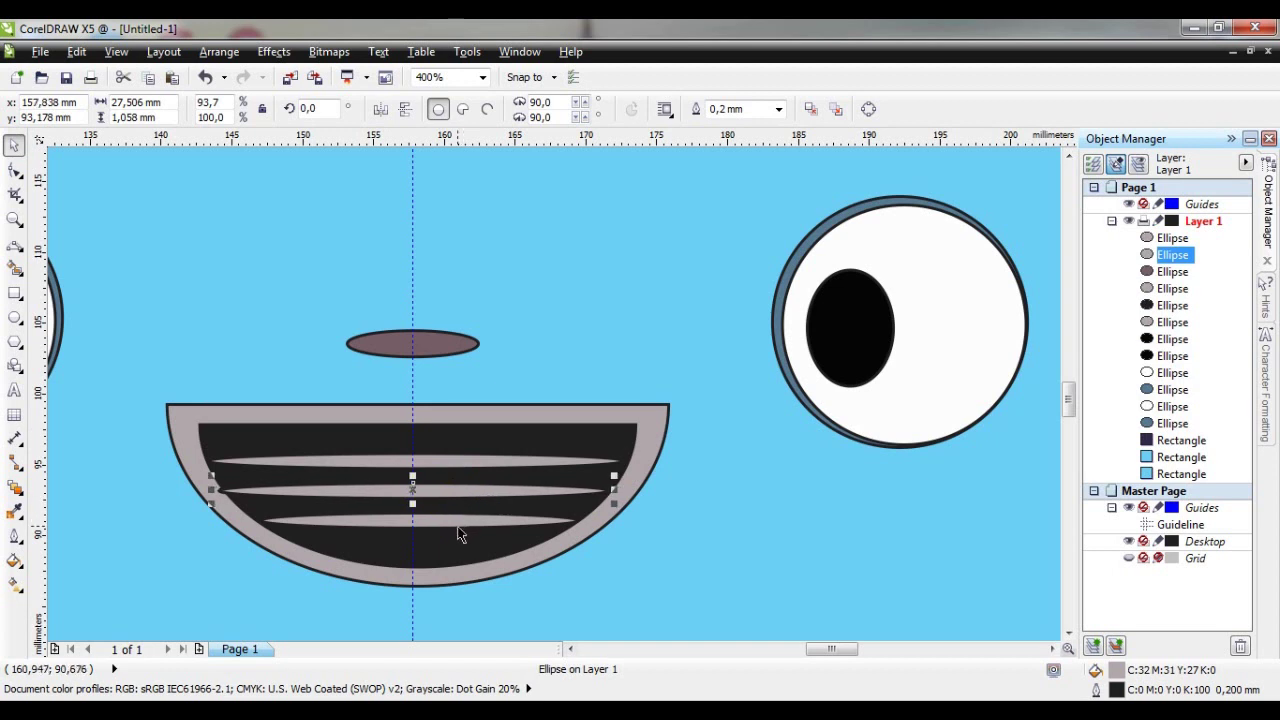
left_click_drag(212, 490, 219, 490)
key("Left")
key("Left")
key("Left")
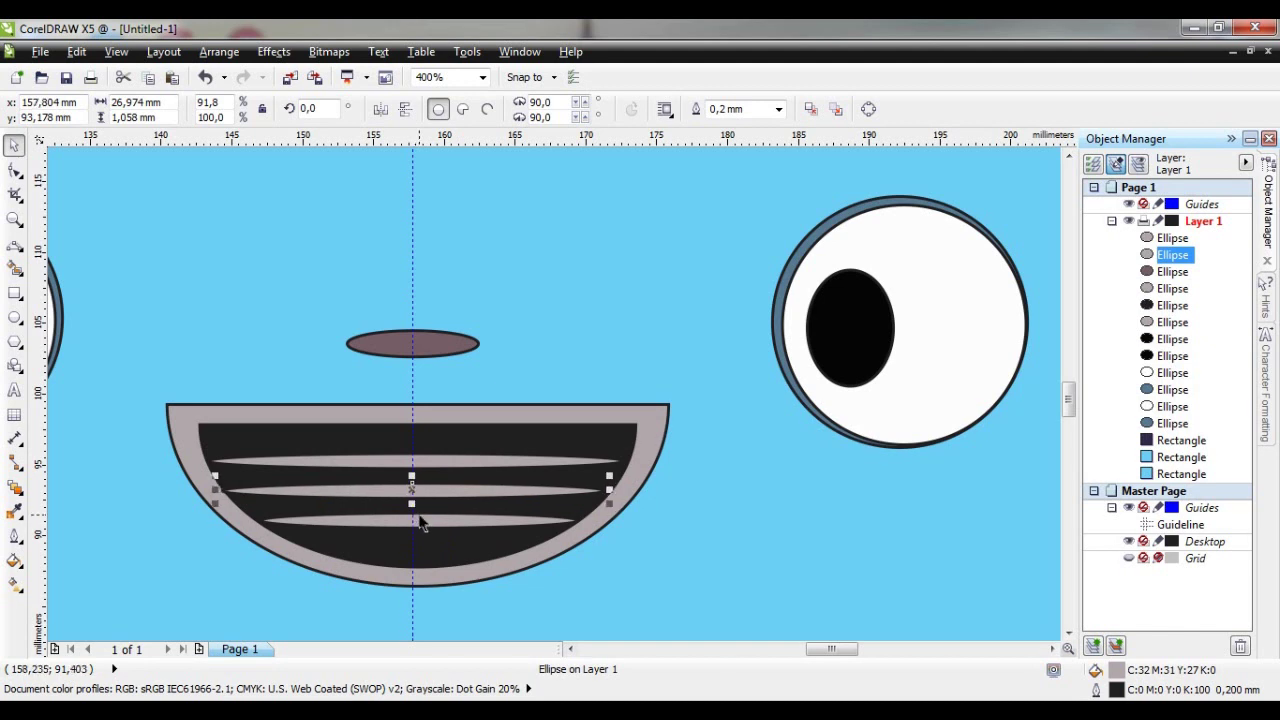
key("Right")
left_click(433, 523)
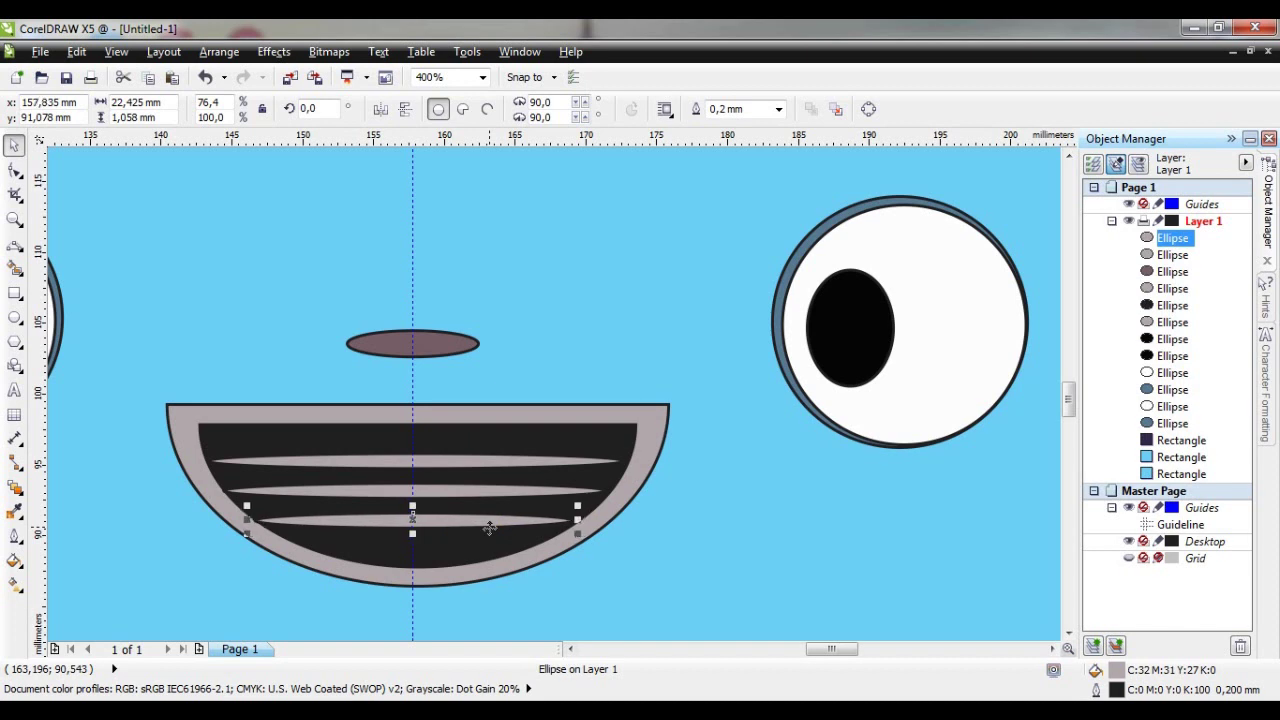
key("F3")
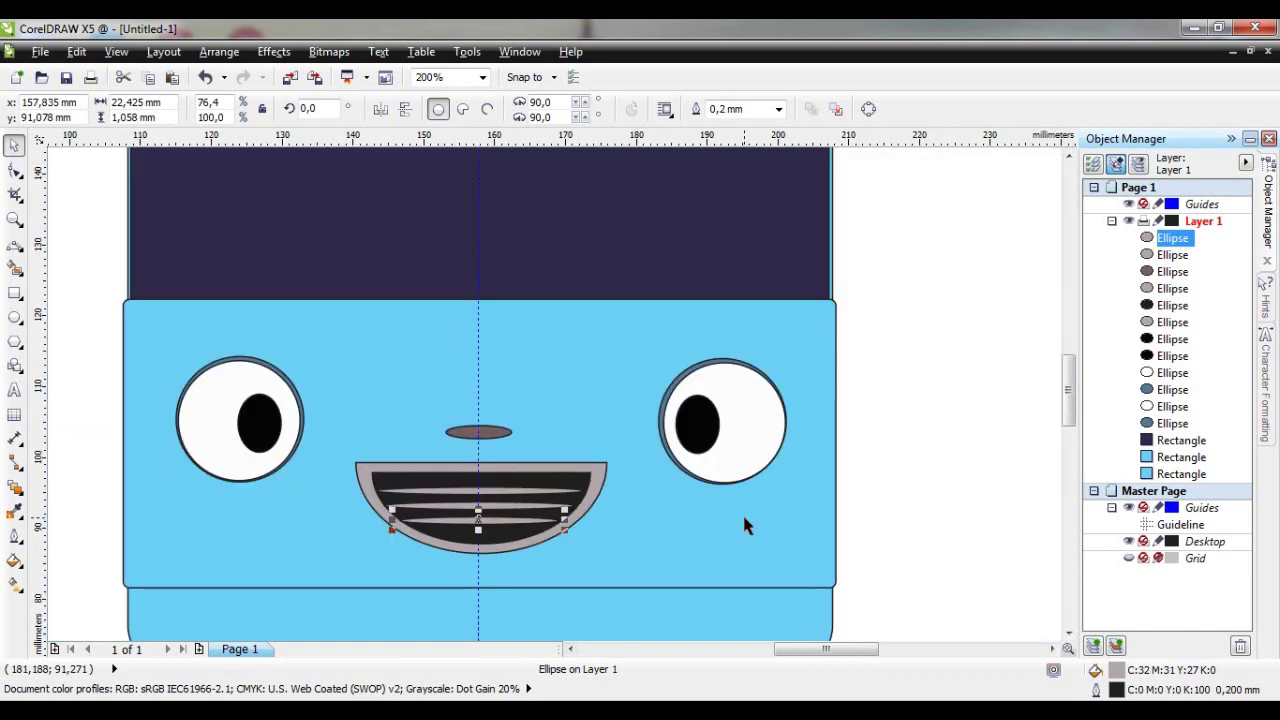
left_click(915, 505)
key("F3")
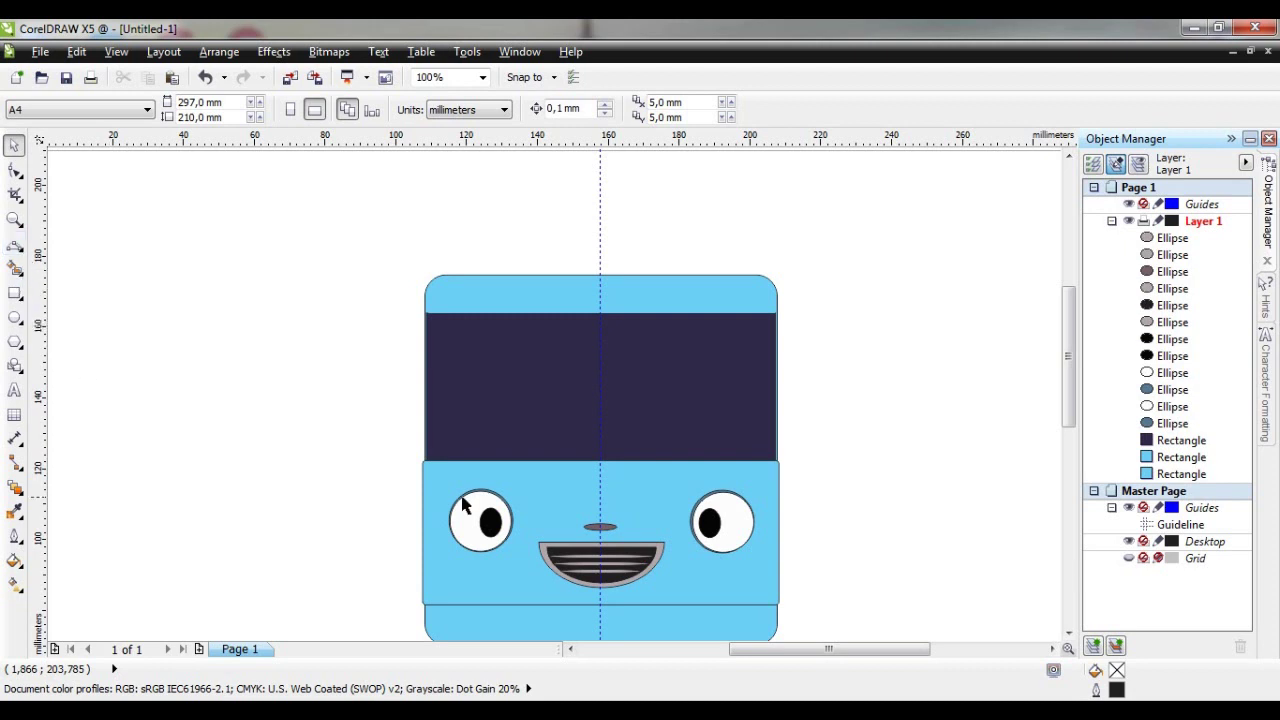
mouse_move(1072, 355)
left_mouse_down()
mouse_move(1071, 373)
mouse_move(1075, 347)
left_mouse_up()
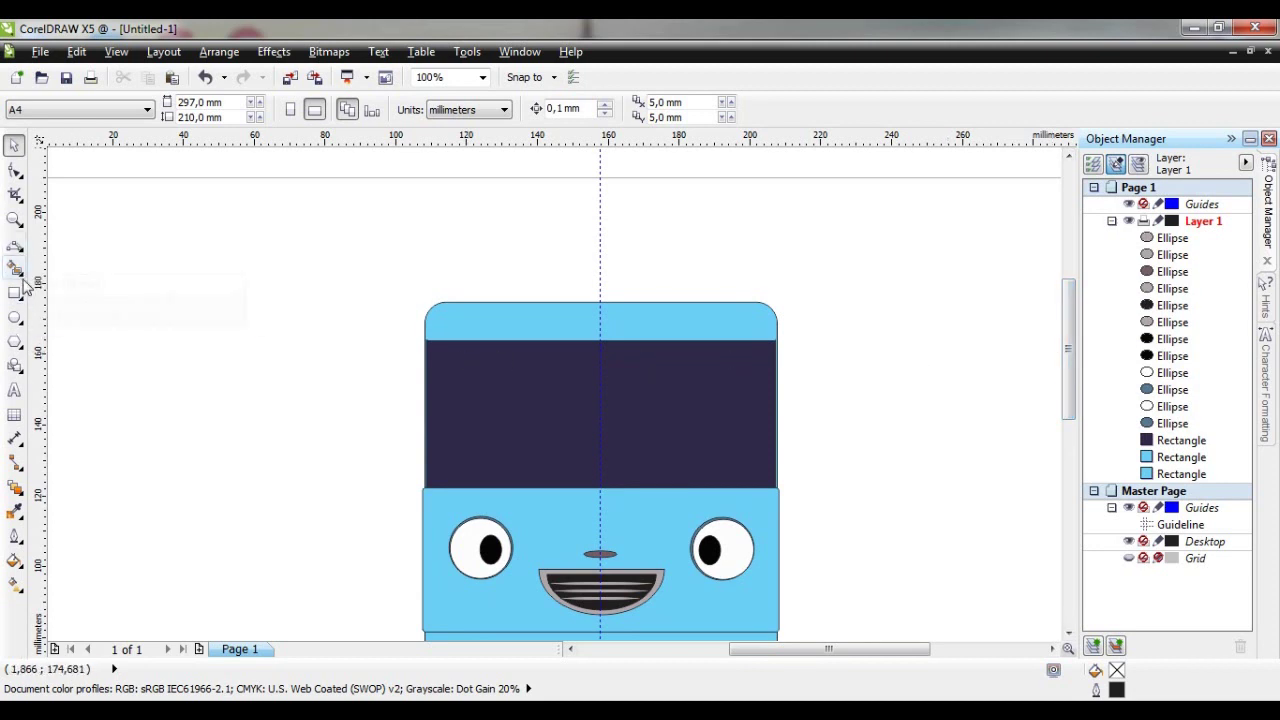
left_click(14, 243)
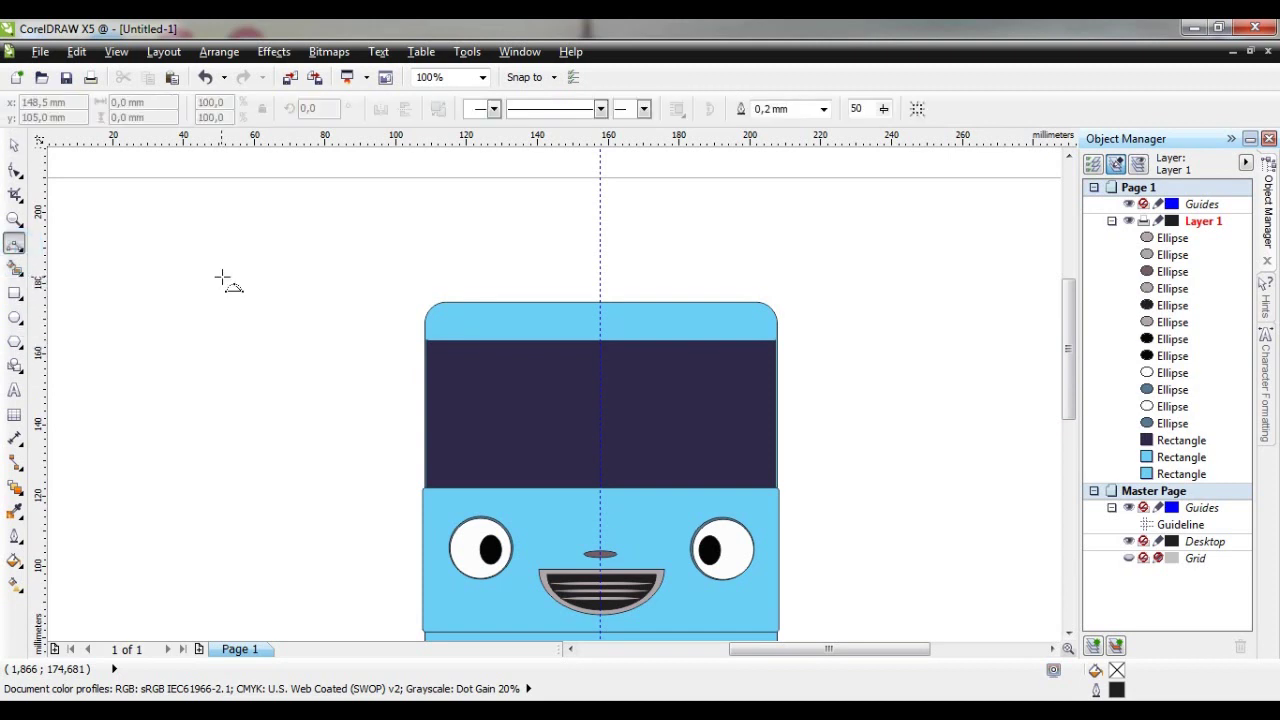
left_click(158, 298)
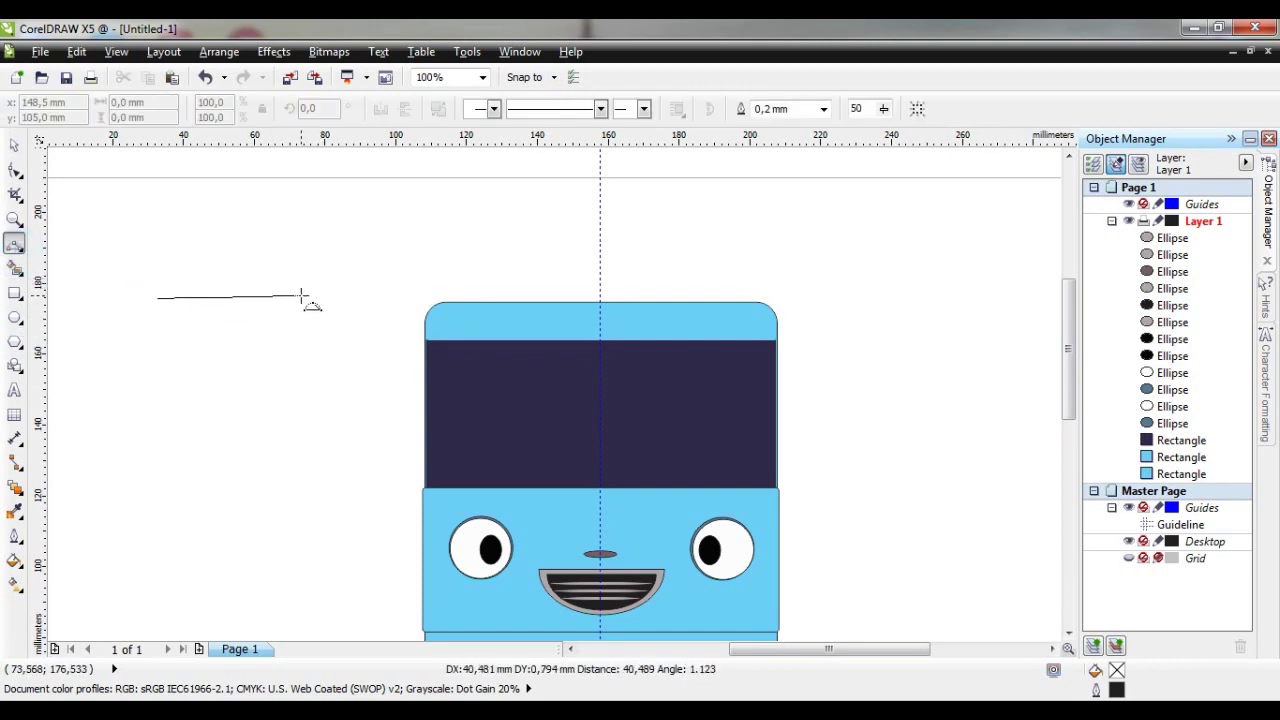
left_click(301, 297)
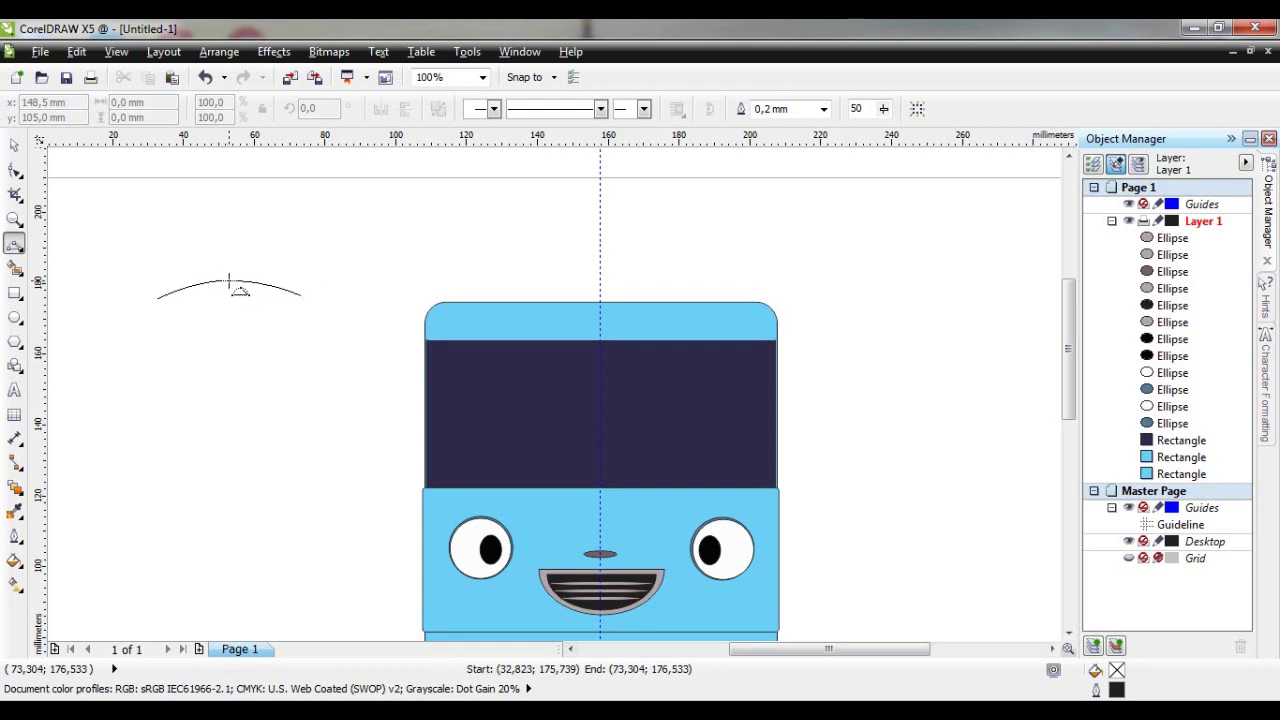
left_click(229, 283)
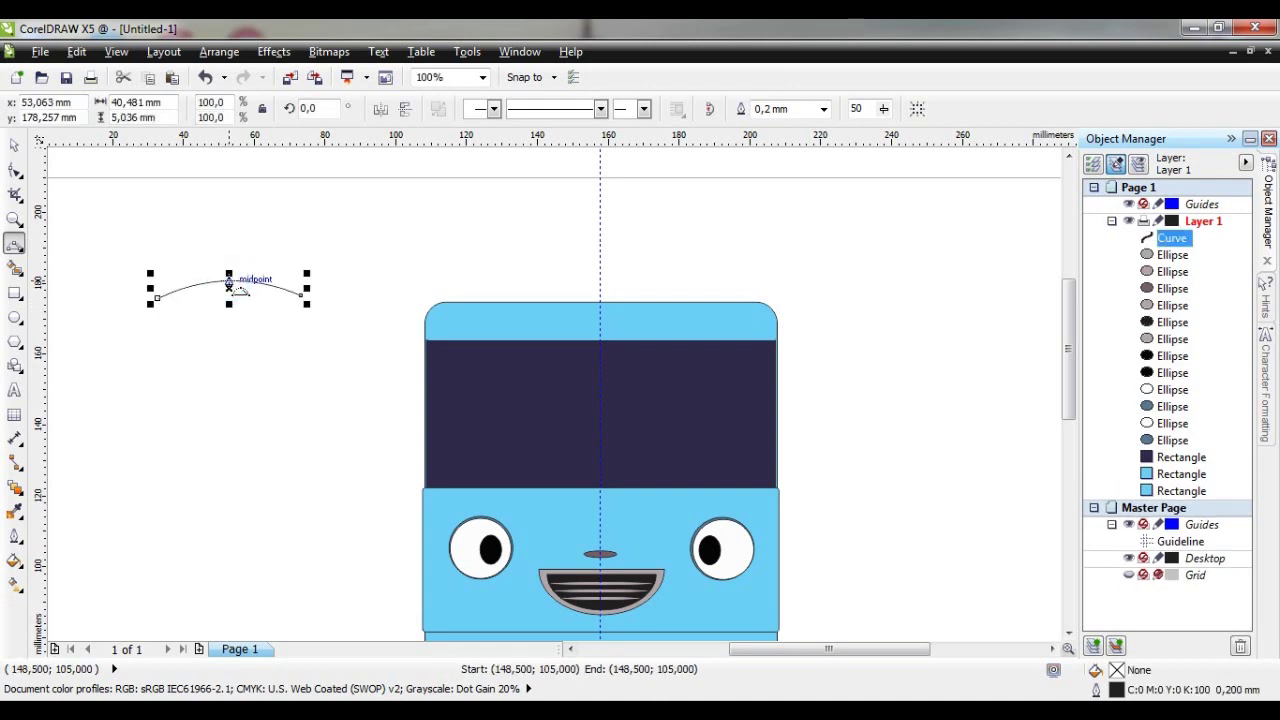
key("Delete")
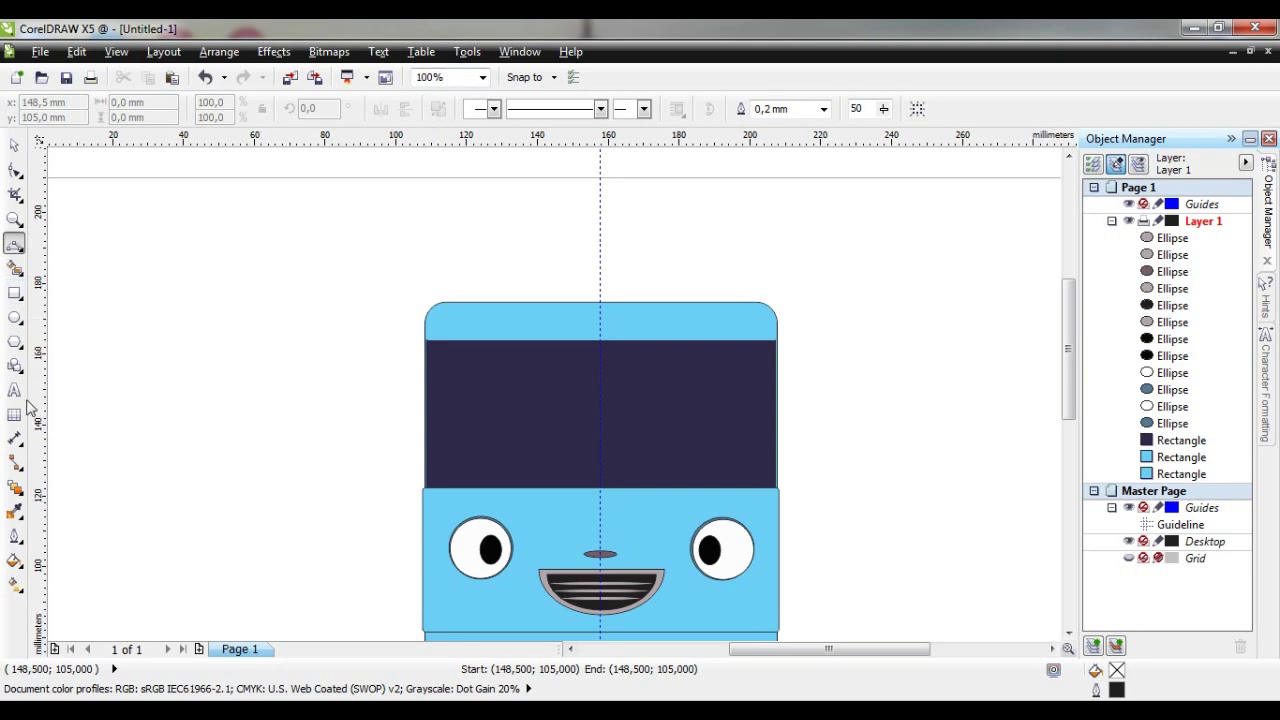
Draw a closed B-spline dome about 26 mm wide on the vehicle's roof, with its flat base along the roof edge
left_click(17, 245)
left_click(72, 345)
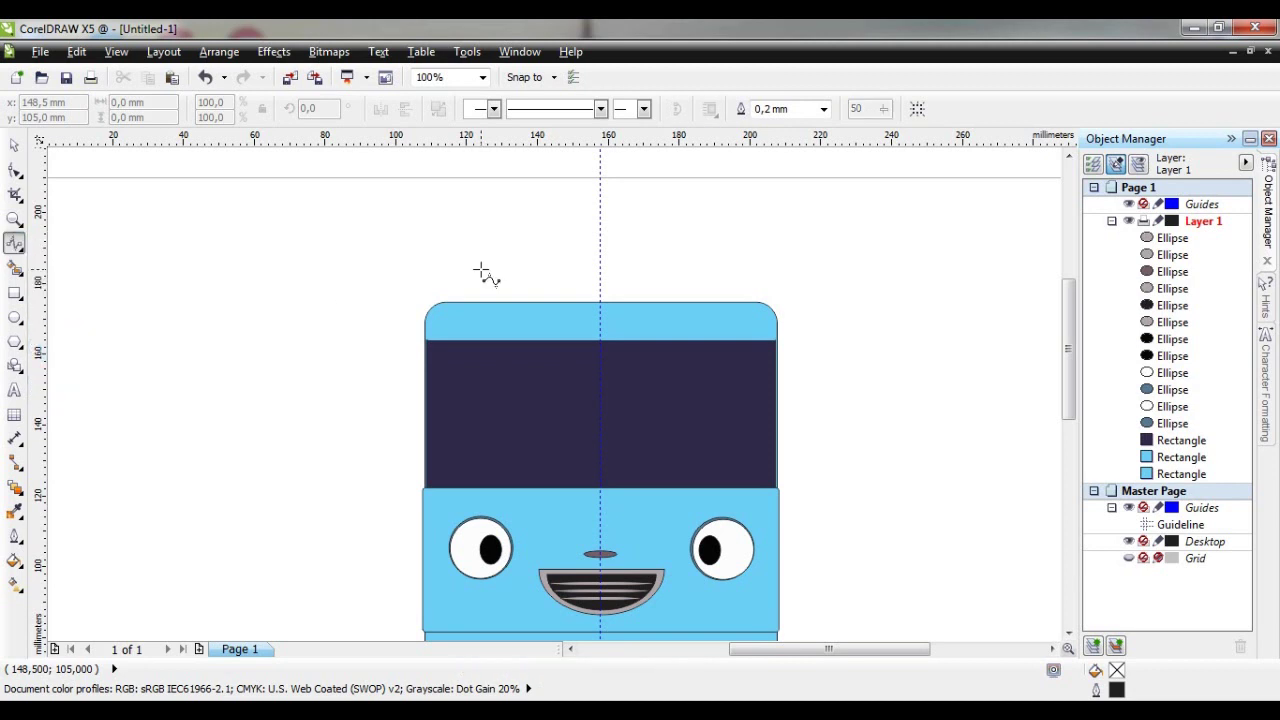
left_click(543, 300)
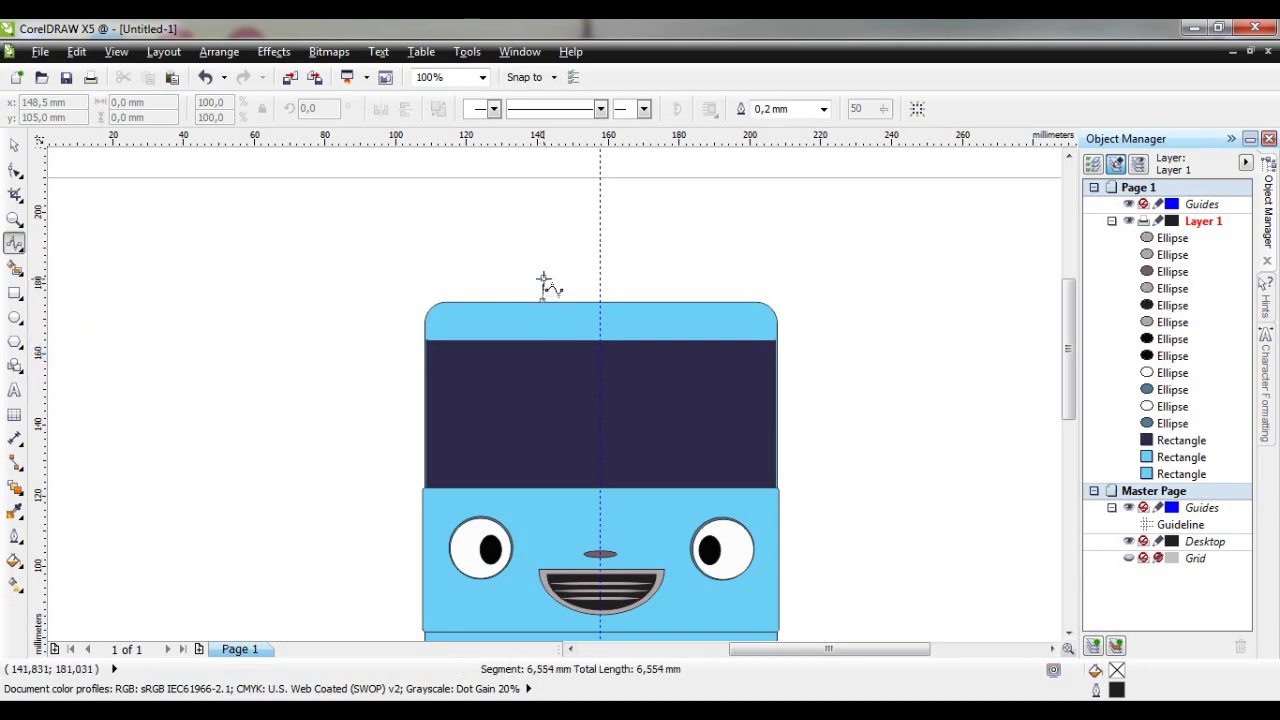
left_click(542, 277)
left_click(557, 270)
left_click(597, 269)
left_click(634, 271)
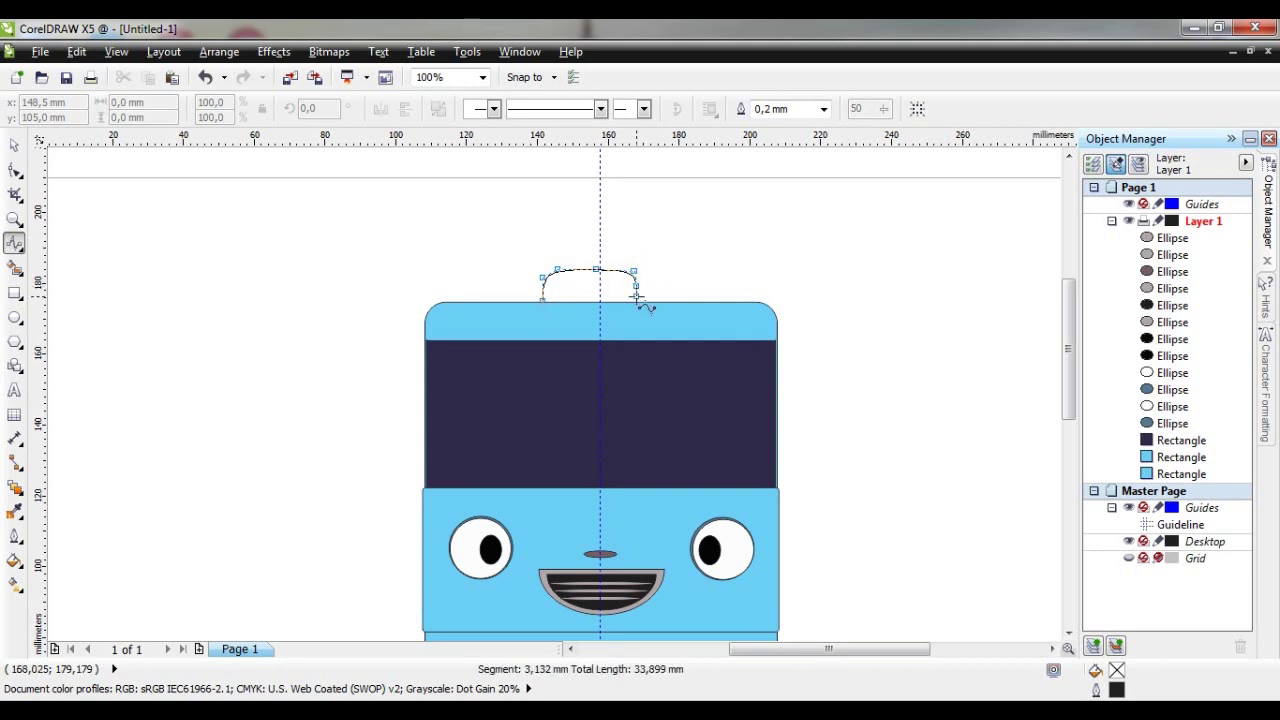
left_click(635, 299)
left_click(545, 300)
Clamp the two base control points of the roof dome's B-spline to make sharp corners
key("F10")
left_click(542, 298)
left_click(180, 108)
left_click(636, 299)
left_click(180, 108)
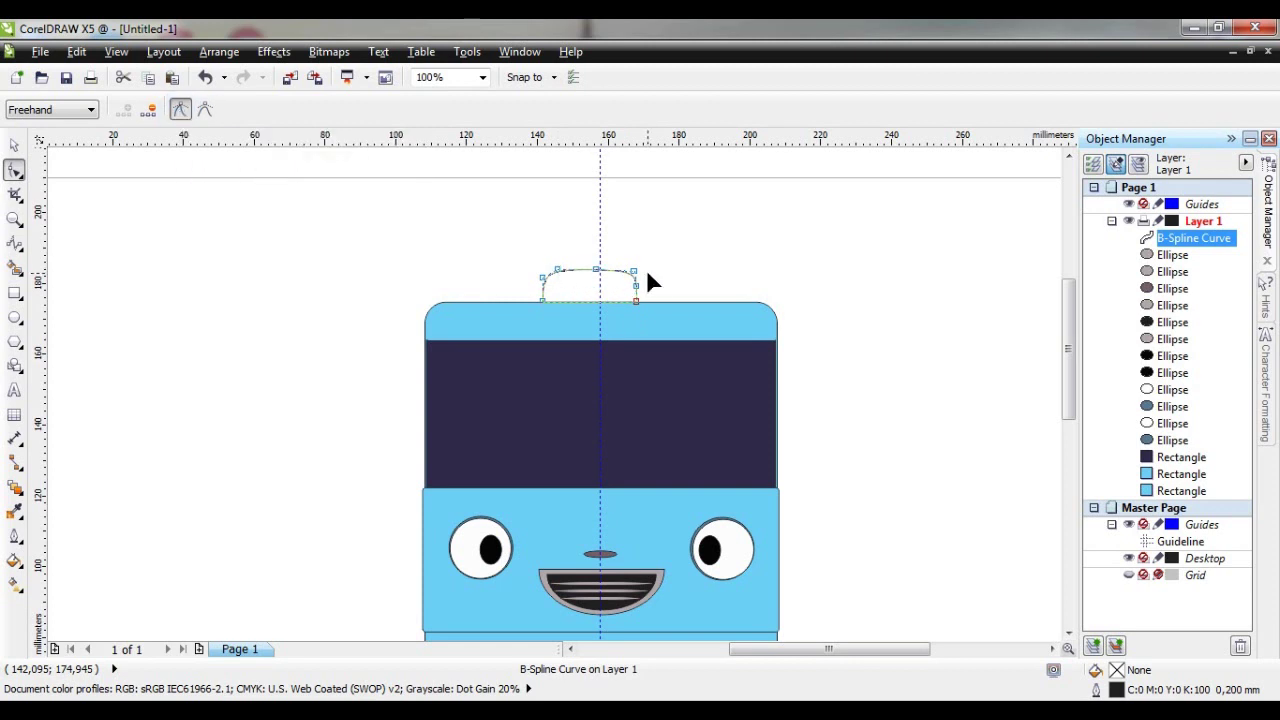
Reshape the roof dome by raising its top control points and adjusting the side points into a wider, taller curve
left_click_drag(597, 269, 591, 262)
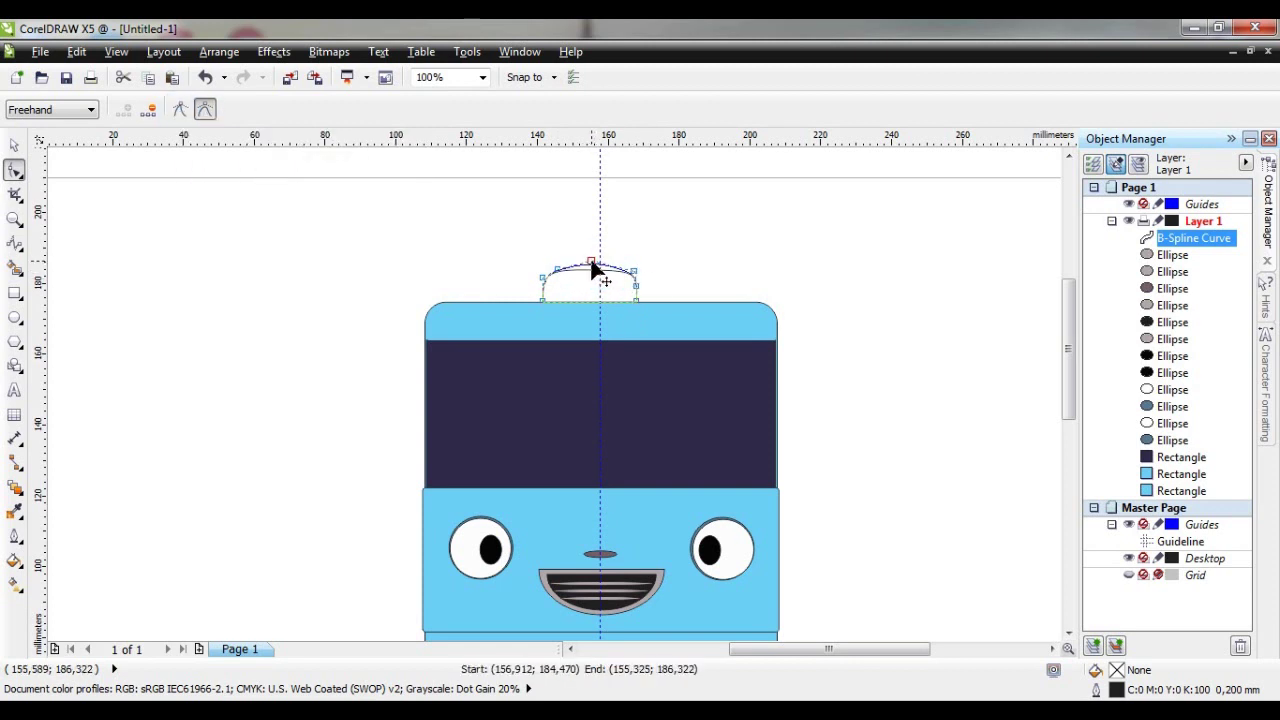
left_click(640, 286)
left_click_drag(635, 272, 639, 286)
left_click_drag(543, 278, 541, 285)
mouse_move(628, 271)
left_mouse_down()
mouse_move(549, 264)
mouse_move(636, 263)
left_mouse_up()
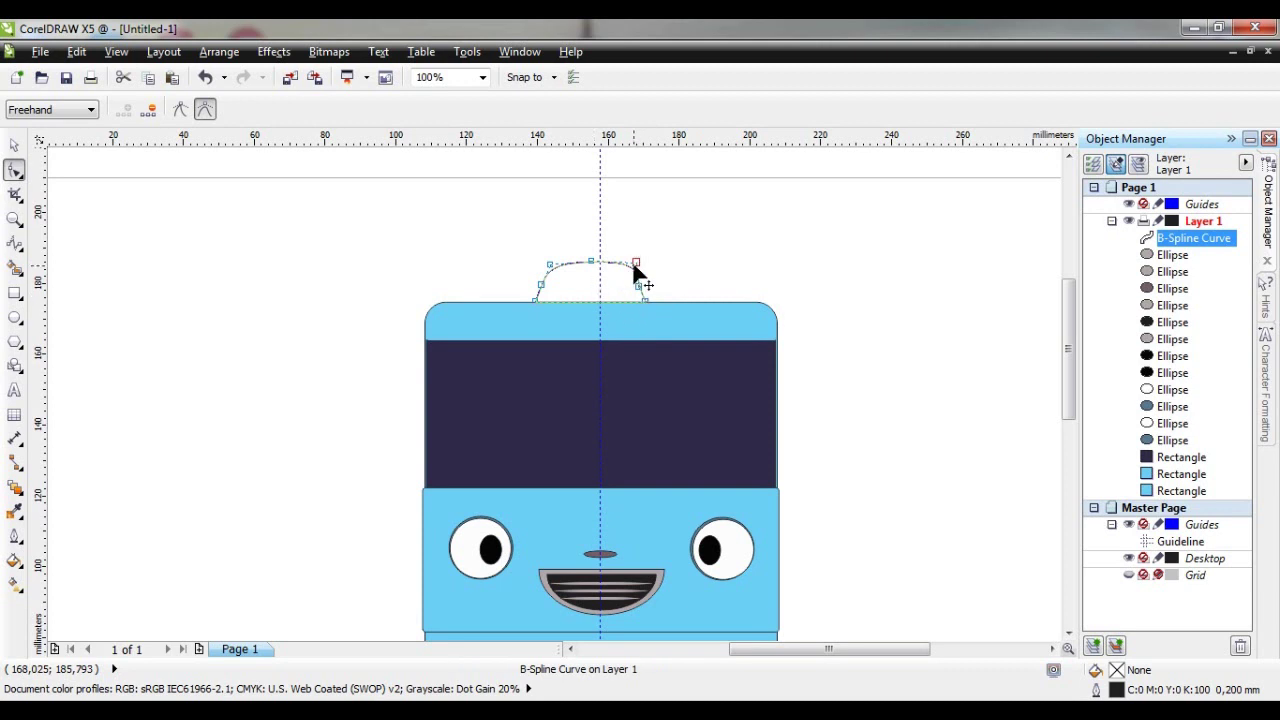
Even out the roof dome by adjusting its side, base and upper corner control points to match on both sides
scroll(699, 266, "up", 2)
left_click_drag(468, 299, 480, 302)
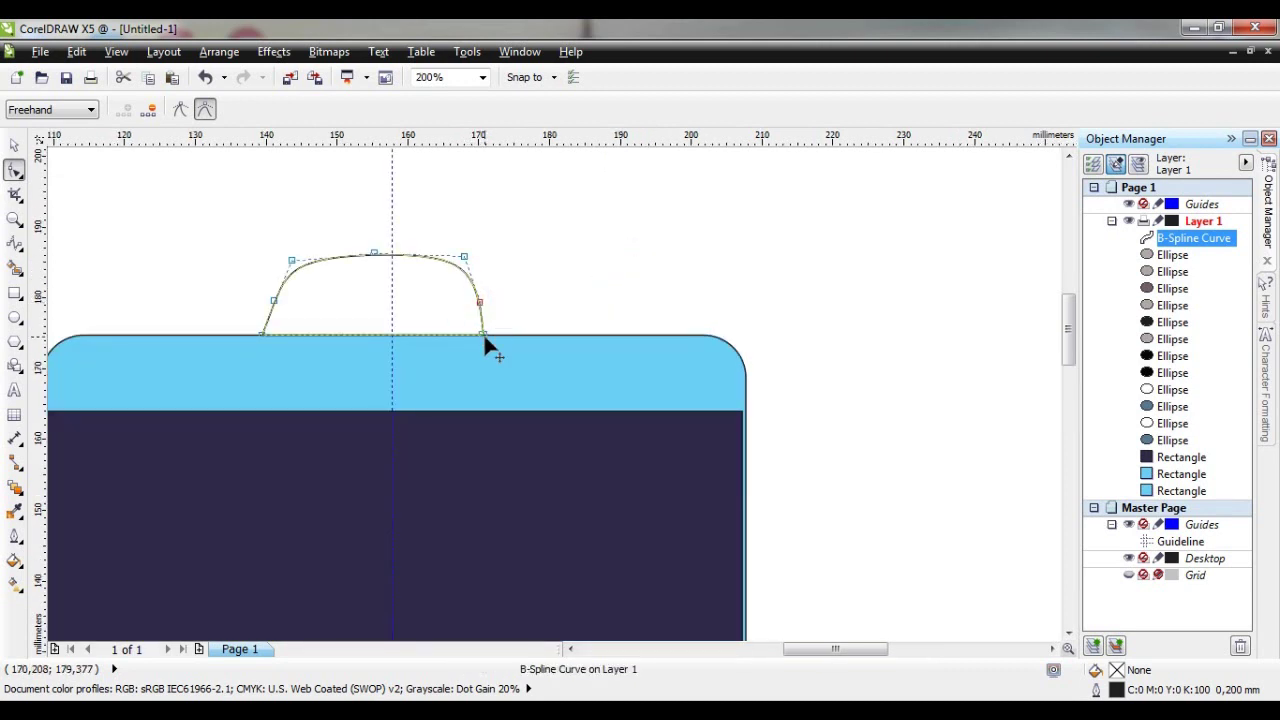
left_click_drag(265, 335, 274, 335)
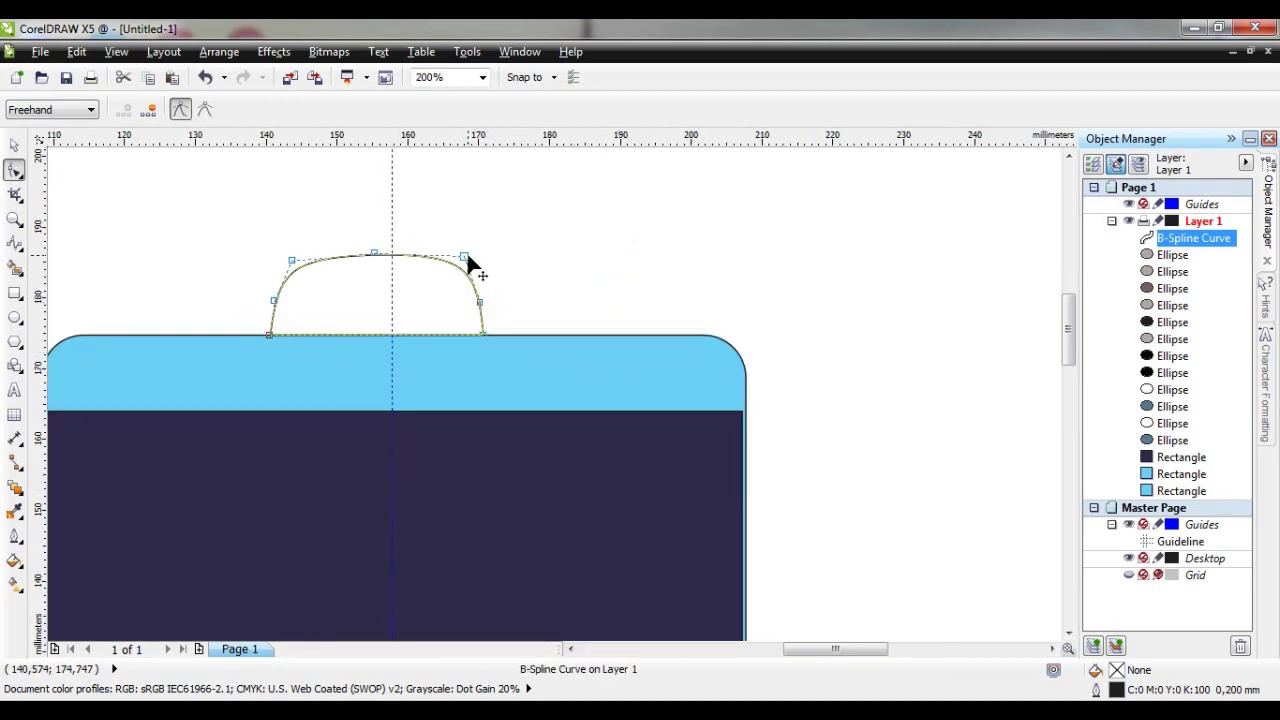
left_click_drag(466, 258, 468, 262)
left_click_drag(292, 265, 290, 263)
Centre the roof dome, about 30 by 11 mm, on the guideline and order it behind the vehicle body
left_click_drag(376, 253, 392, 294)
key("space")
right_click(423, 329)
mouse_move(471, 251)
left_click(728, 217)
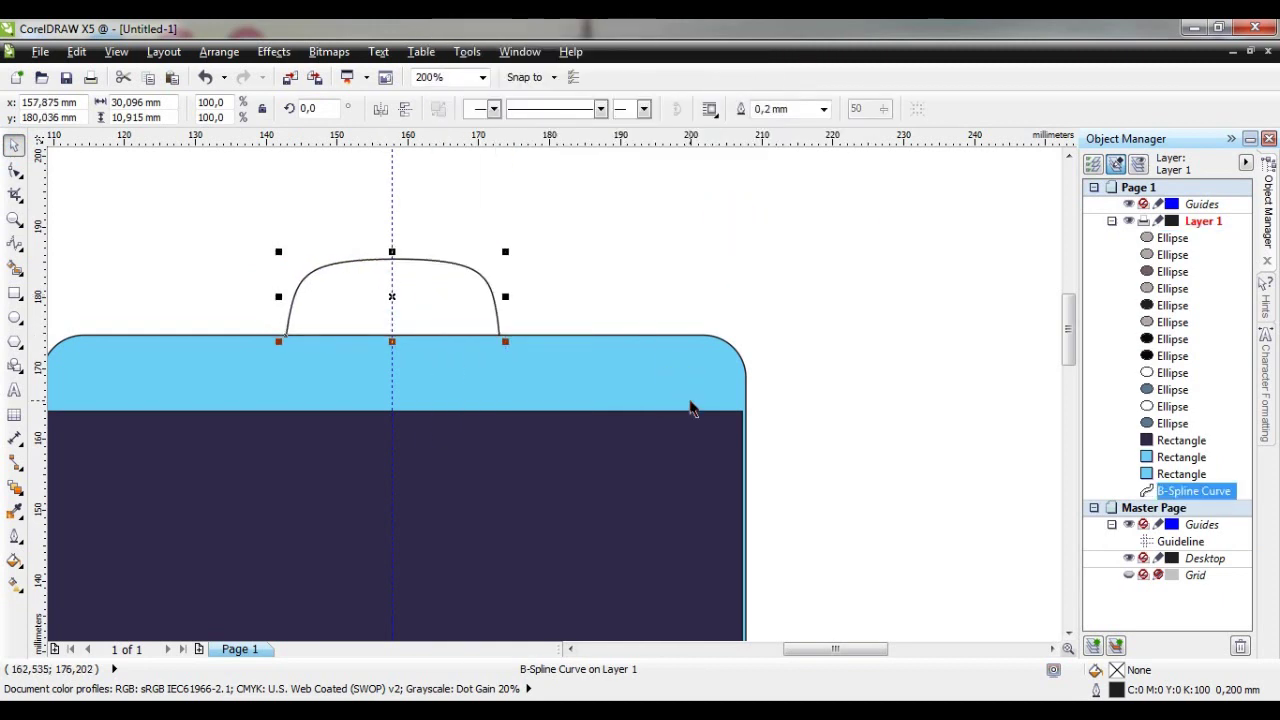
Fill the roof dome with the vehicle body's light blue, C50 M0 Y0 K0, sampled from the drawing
right_click(441, 300)
left_click(14, 537)
left_click(14, 562)
left_click(100, 428)
left_click(955, 280)
left_click(160, 382)
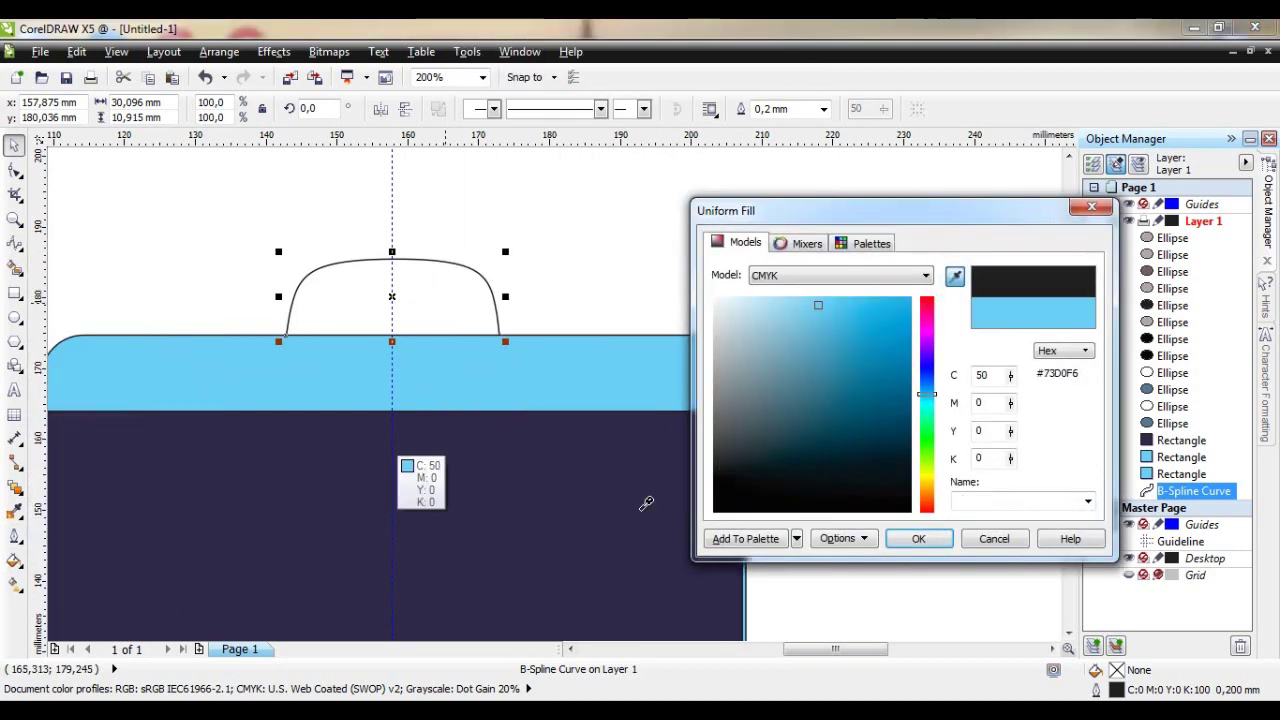
key("Return")
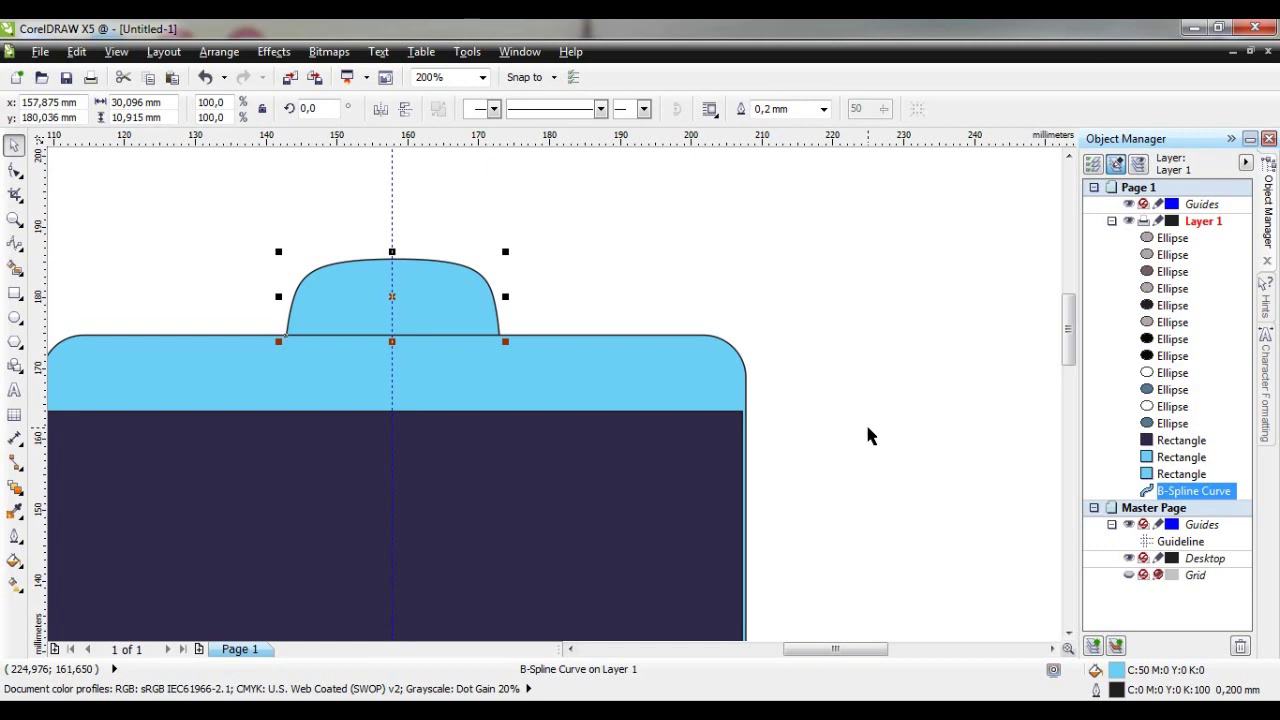
Nudge the roof dome down 0.5 mm so its base tucks behind the body, and deselect it
key("Down")
key("Down")
key("Down")
key("Down")
key("Down")
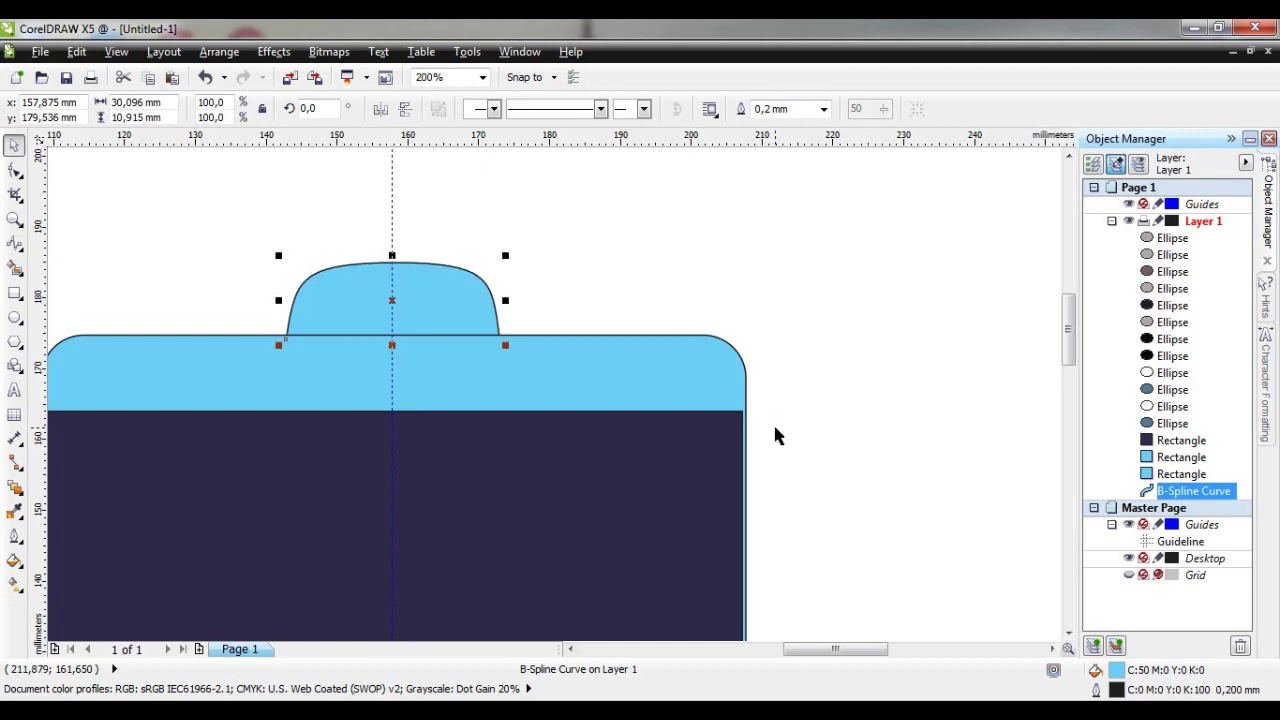
key("Escape")
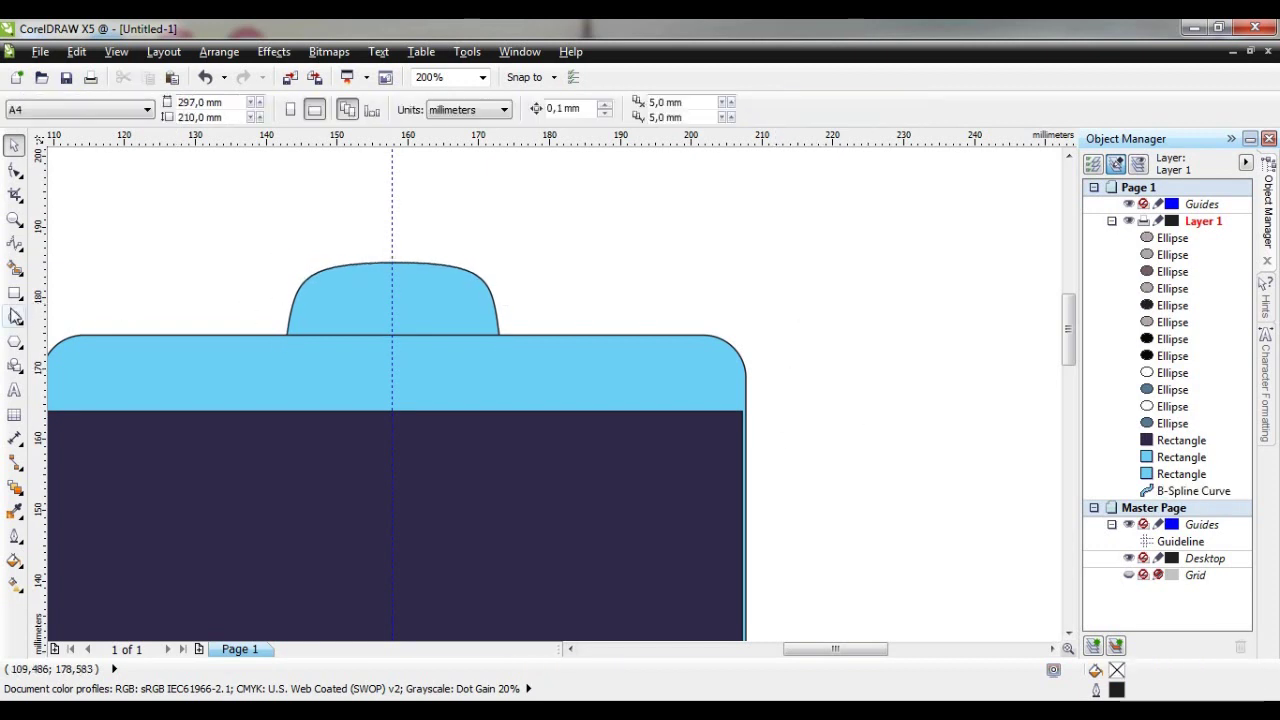
Draw a narrow upright ellipse about 0.9 by 4.8 mm beside the roof dome and fill it with black, K100
left_click_drag(195, 269, 190, 308)
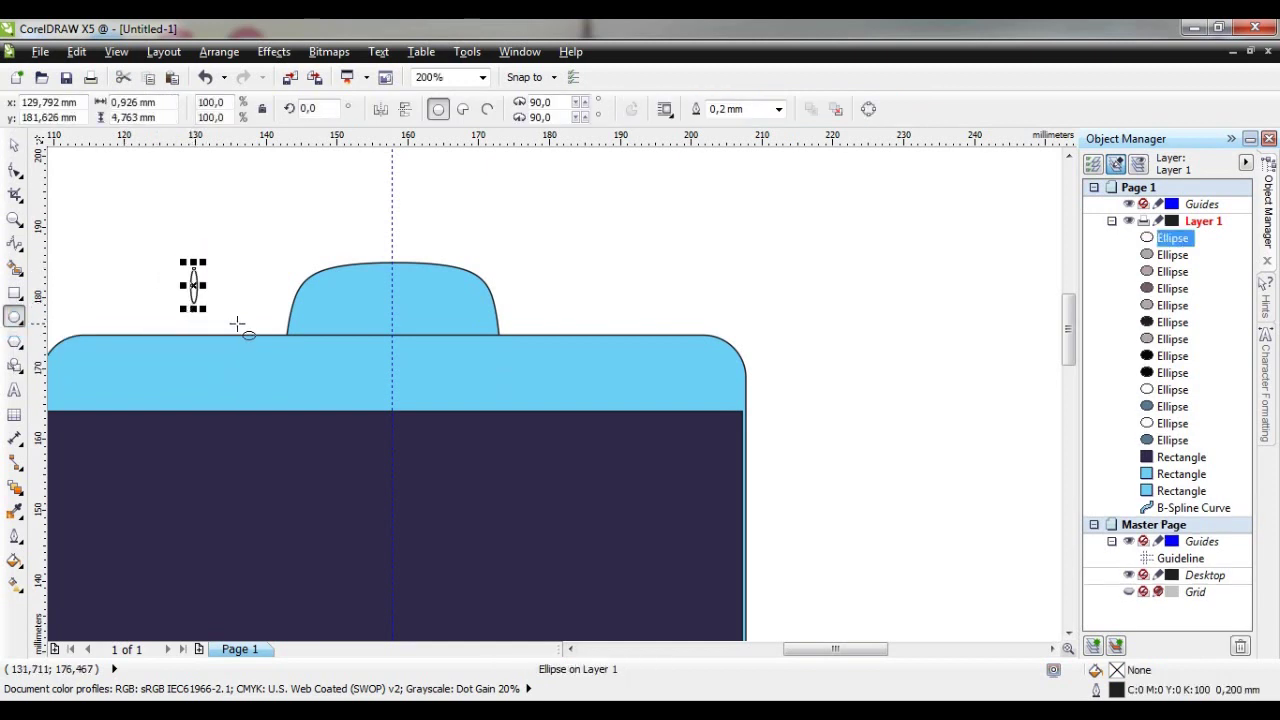
left_click(15, 563)
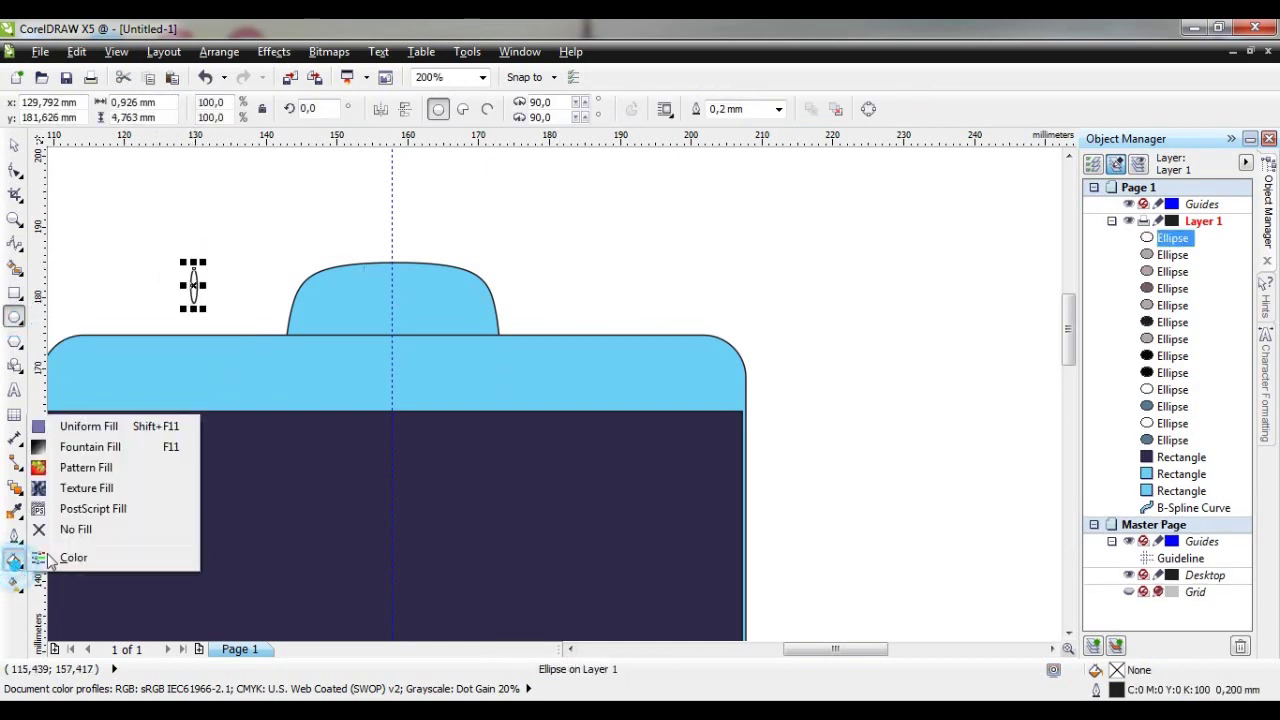
left_click(97, 429)
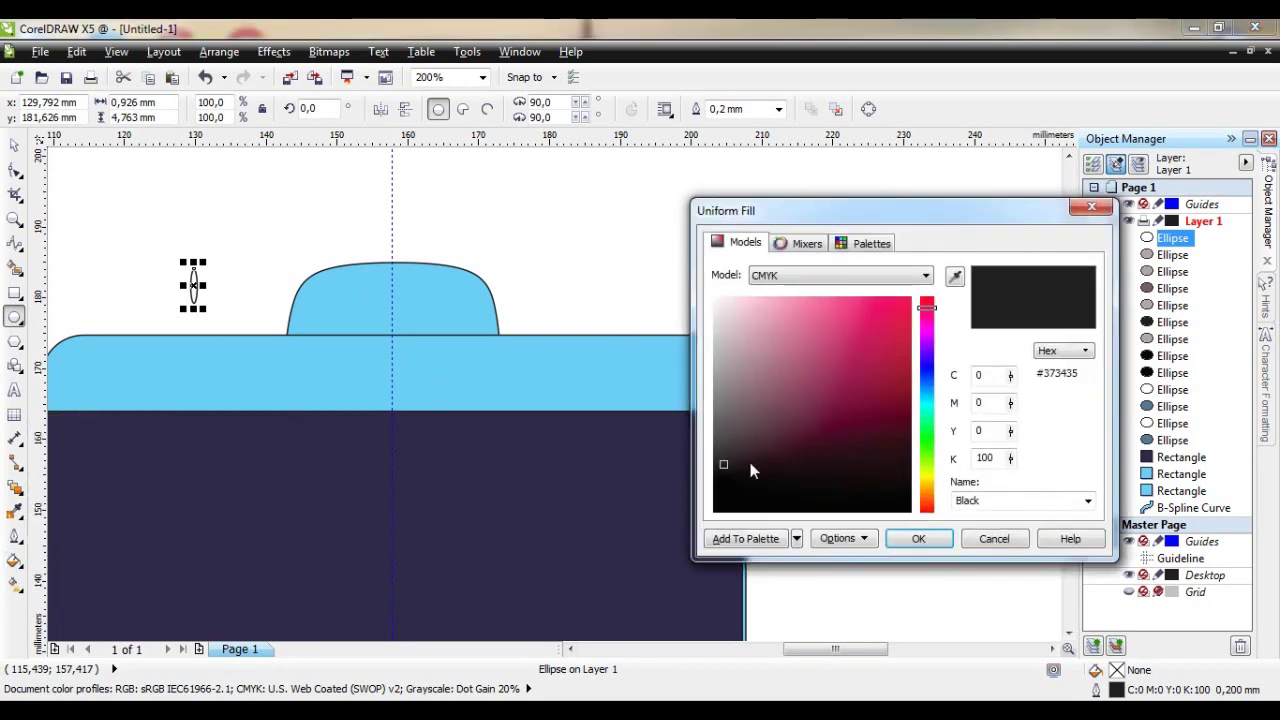
left_click(918, 540)
Place the black ellipse and five copies in a row on the roof dome, three on each side of the guideline
left_click_drag(195, 287, 352, 302)
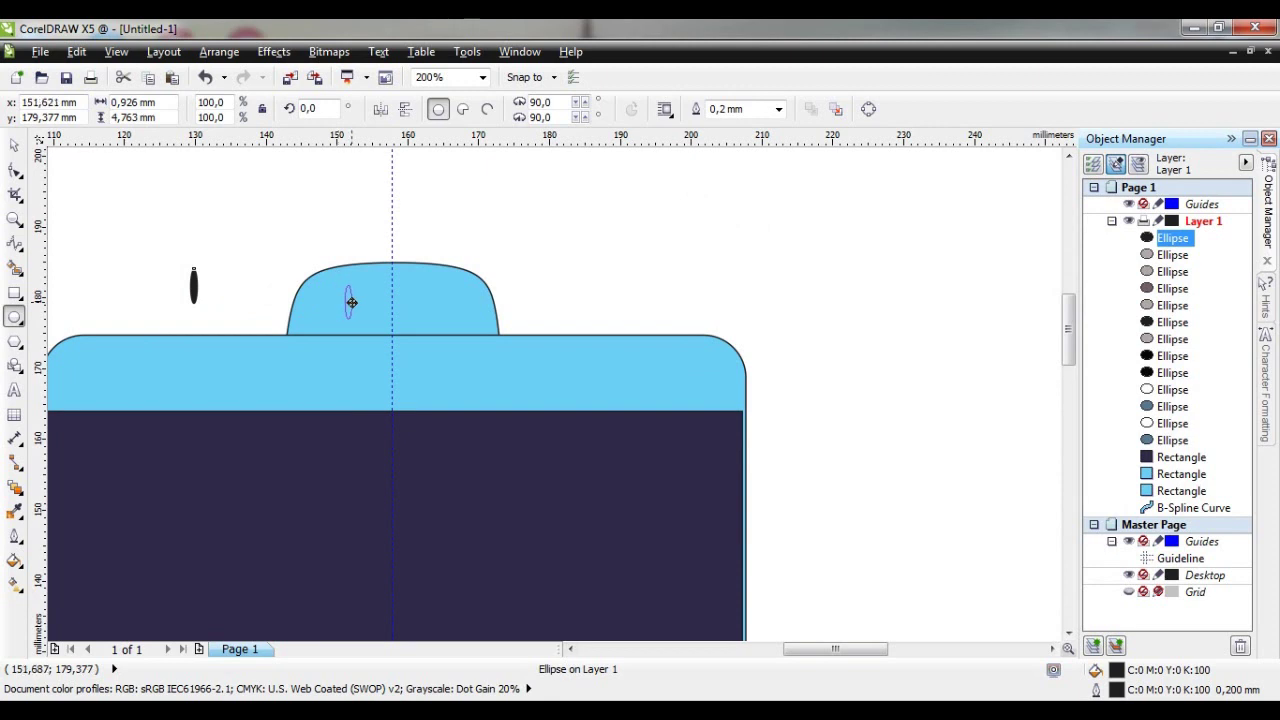
left_click_drag(351, 302, 453, 308)
key("ctrl+c")
key("ctrl+v")
key("ctrl+c")
key("ctrl+v")
key("ctrl+c")
key("ctrl+v")
key("ctrl+c")
key("ctrl+v")
key("ctrl+c")
key("ctrl+v")
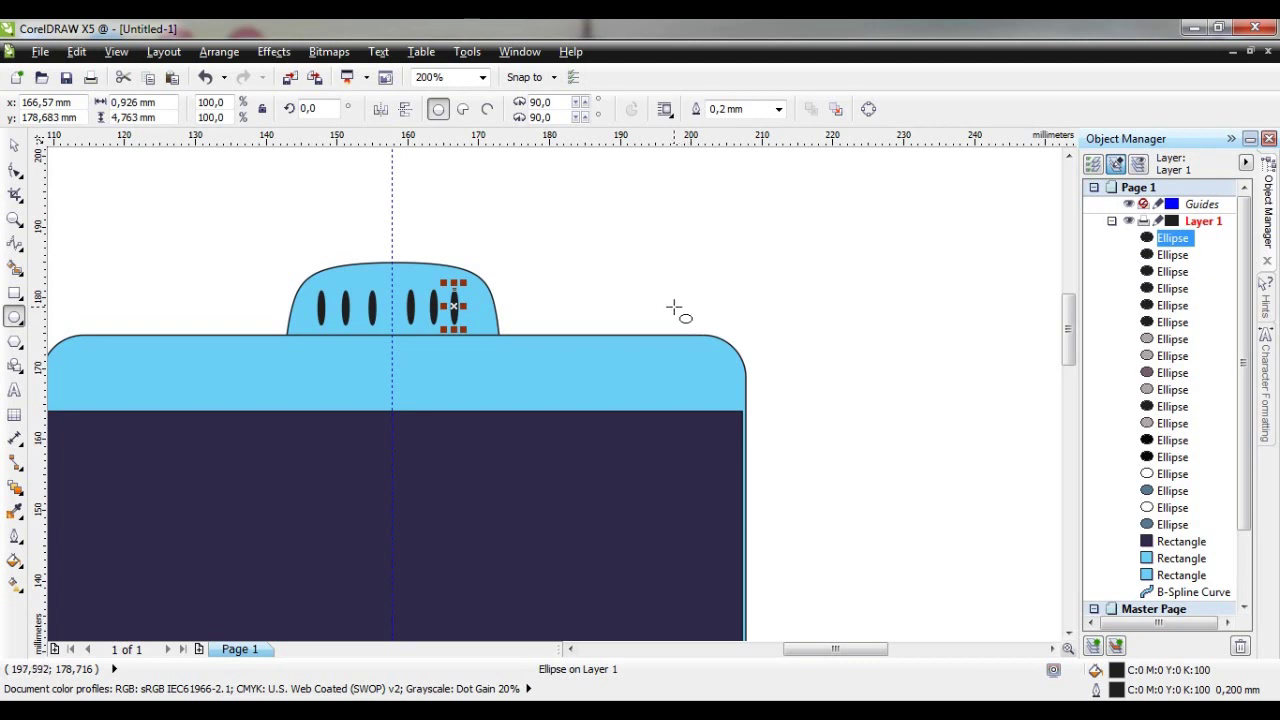
left_click(13, 148)
left_click(157, 259)
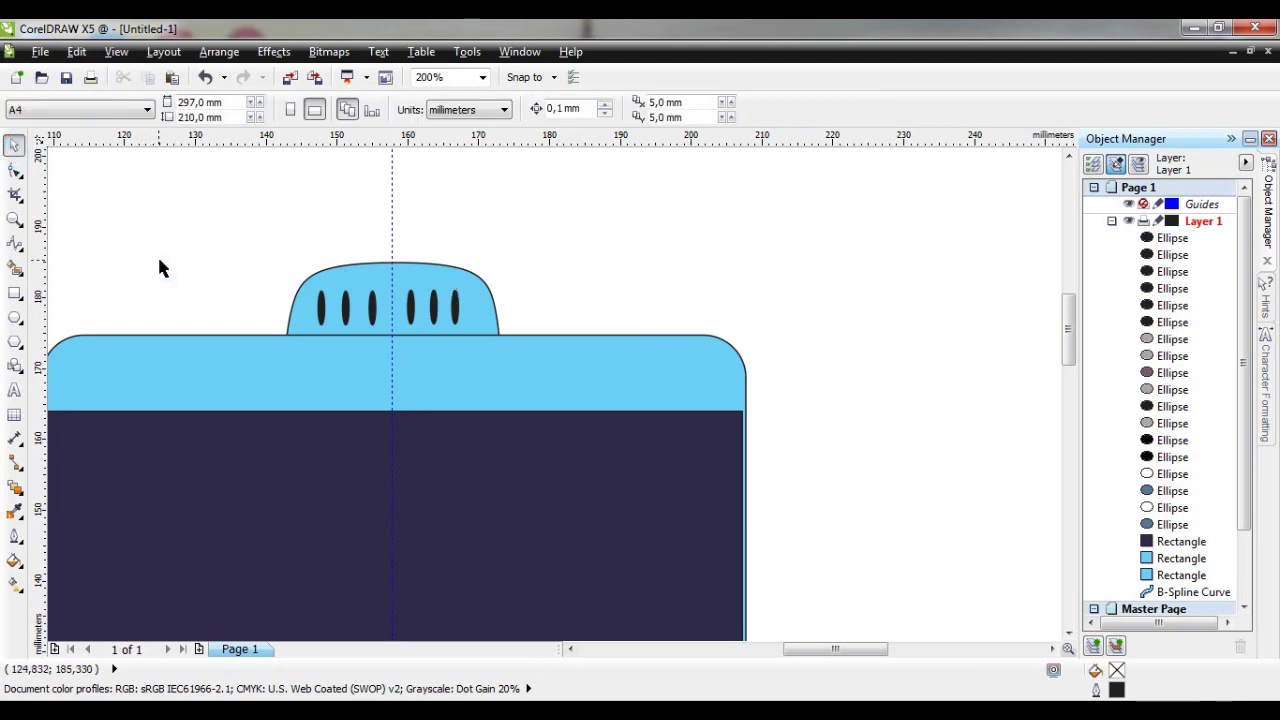
Draw a closed right triangle about 20.4 by 9.4 mm with straight lines at the front panel's lower-left corner
scroll(711, 330, "down", 2)
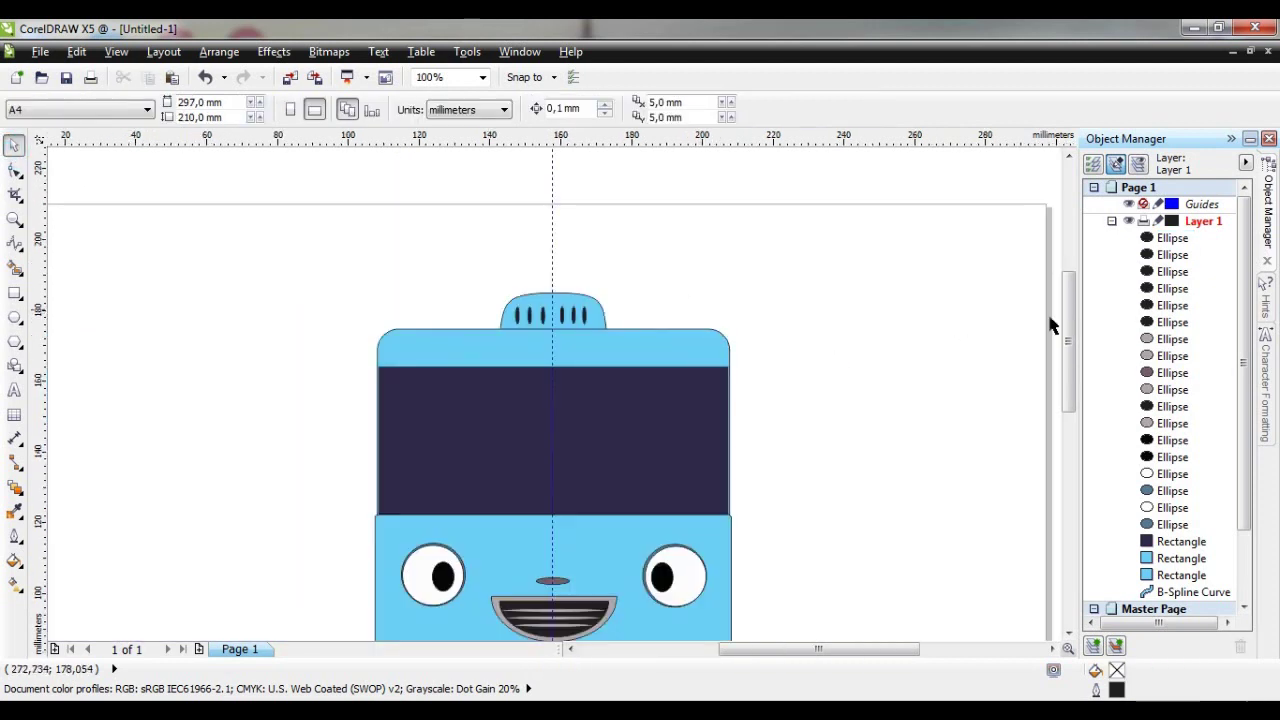
left_click_drag(1063, 323, 1073, 370)
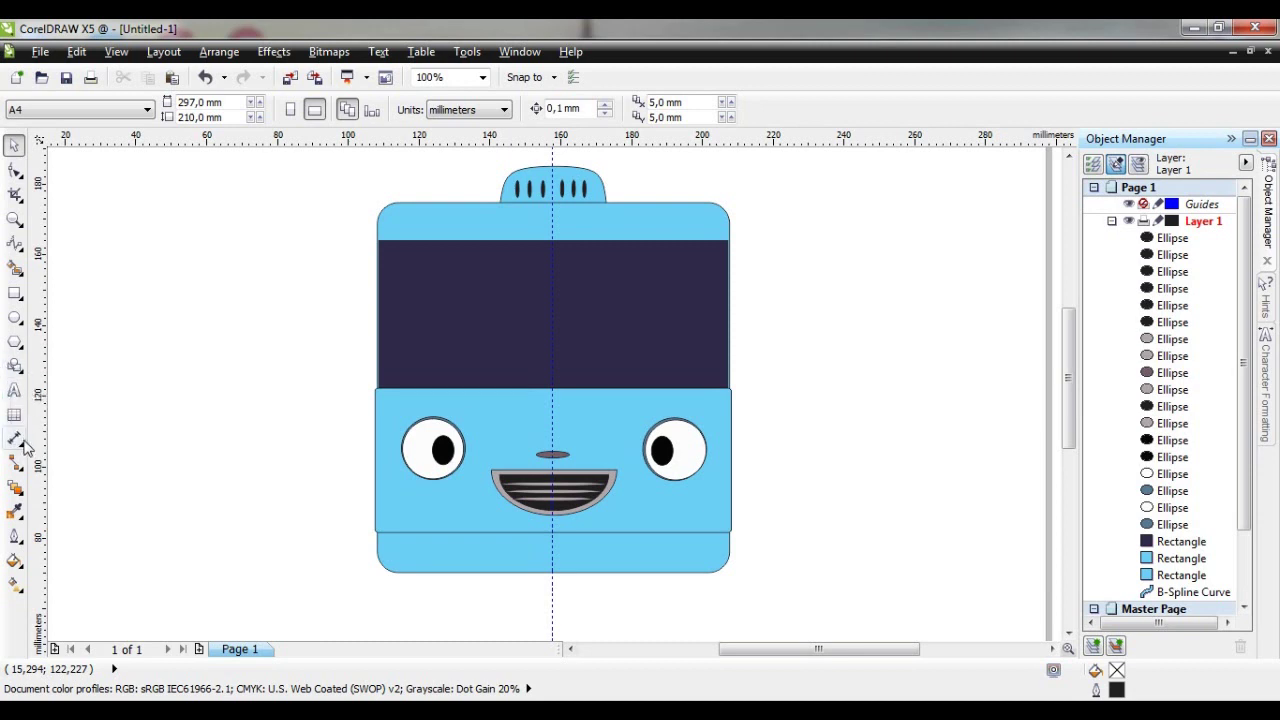
left_click(22, 255)
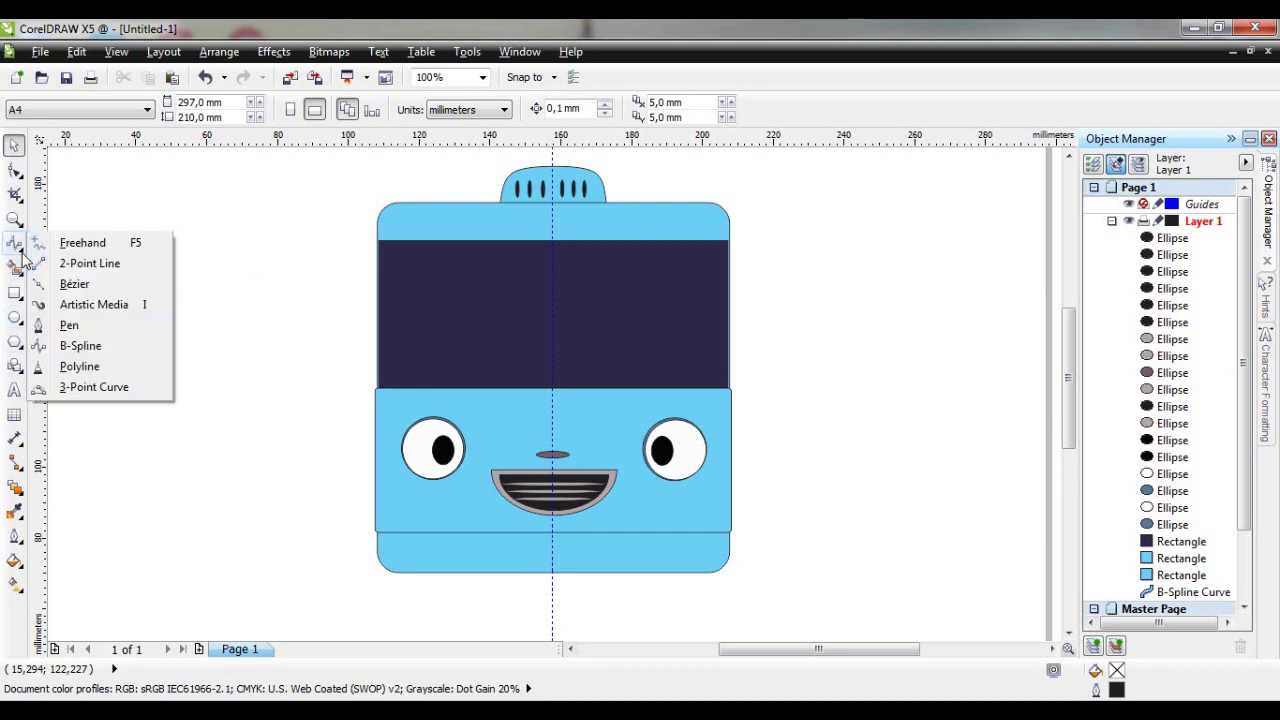
left_click(89, 263)
mouse_move(372, 497)
left_mouse_down()
mouse_move(455, 537)
mouse_move(377, 532)
mouse_move(374, 498)
left_mouse_up()
Fill the lower-left triangle with orange, C4 M31 Y100 K0, align it with the panel's edge, and deselect it
left_click(17, 561)
left_click(80, 421)
left_click(927, 486)
left_click(883, 305)
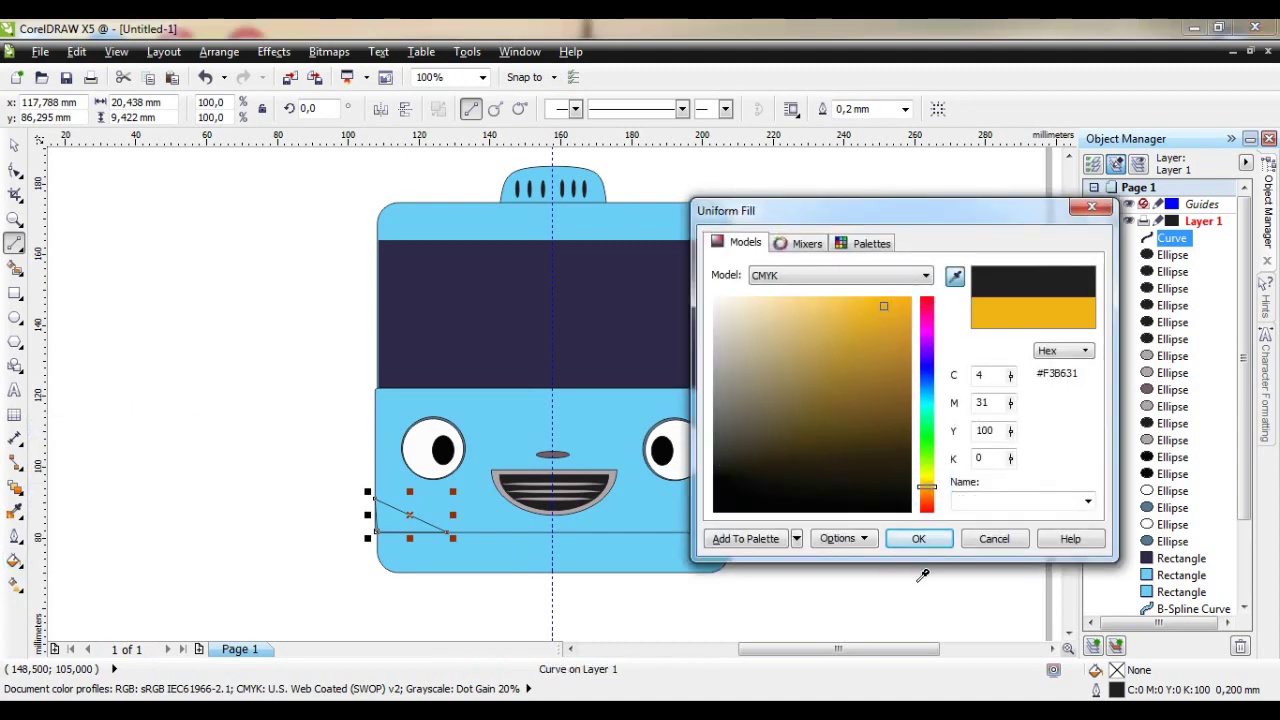
left_click(918, 538)
key("space")
left_click(218, 495)
left_click(430, 527)
left_click_drag(430, 527, 432, 527)
left_click(250, 422)
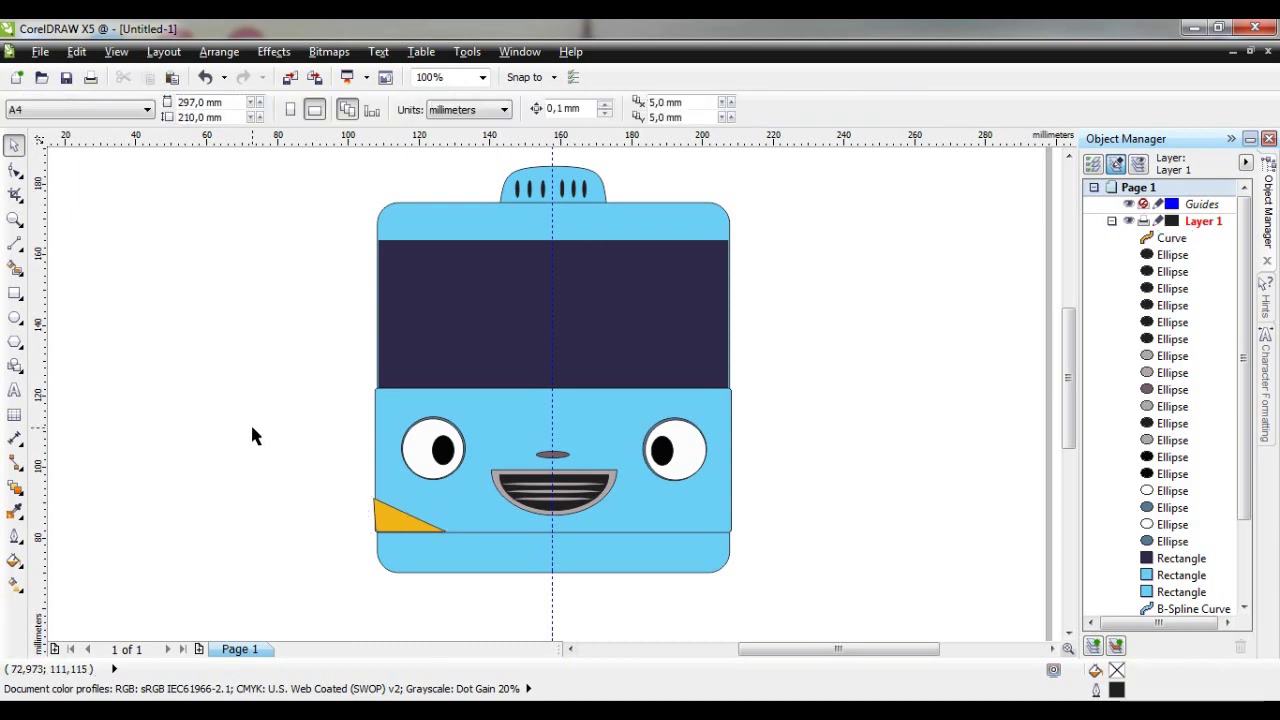
Duplicate the orange triangle onto the front panel's lower-right corner and mirror the copy horizontally
left_click(403, 525)
key("ctrl+c")
key("ctrl+v")
left_click_drag(403, 520, 692, 509)
left_click(383, 110)
Nudge the mirrored triangle right and down until it fits the front panel's lower-right corner, and deselect it
key("Right")
key("Right")
key("Right")
key("Right")
key("Right")
key("Right")
key("Right")
key("Right")
key("Right")
key("Down")
key("Down")
key("Down")
key("Down")
key("Down")
key("Down")
key("Down")
key("Down")
key("Down")
key("Down")
key("Down")
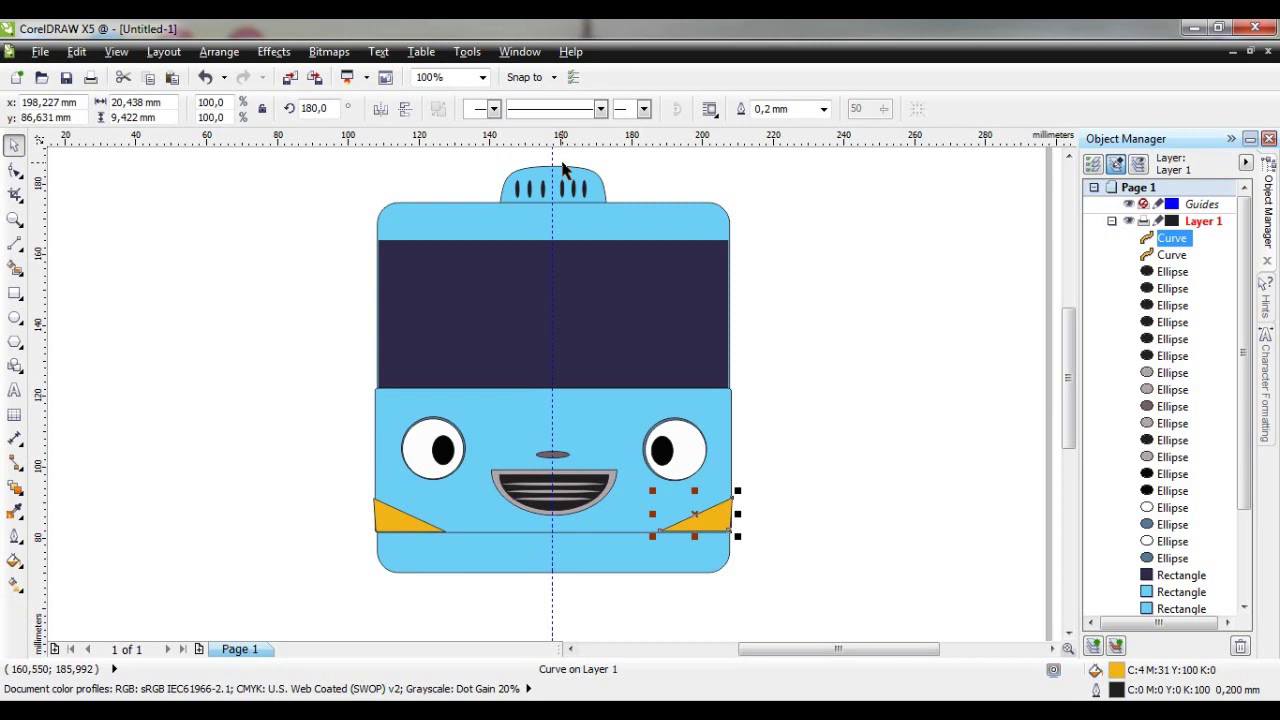
key("Down")
key("Down")
key("Down")
left_click(788, 483)
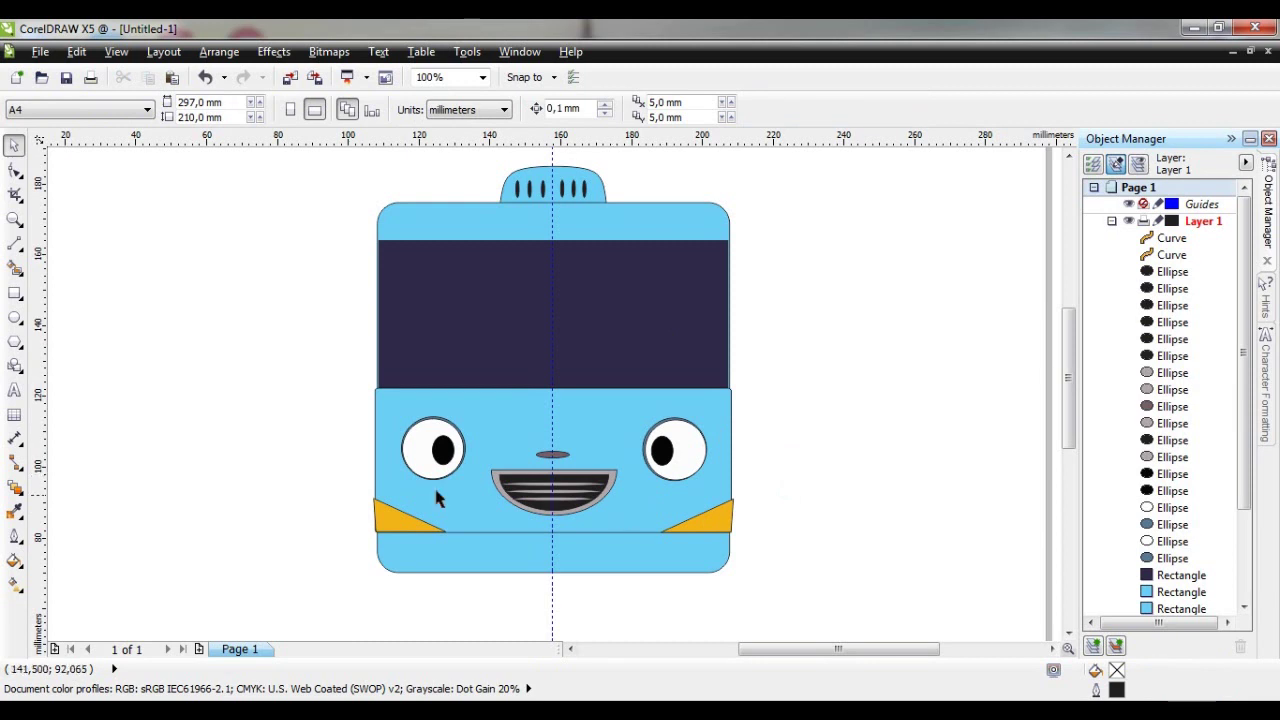
Reduce both orange triangles to 50% height, about 4.7 mm, and align the right one with the panel edge
left_click(384, 512)
left_click_drag(409, 491, 407, 500)
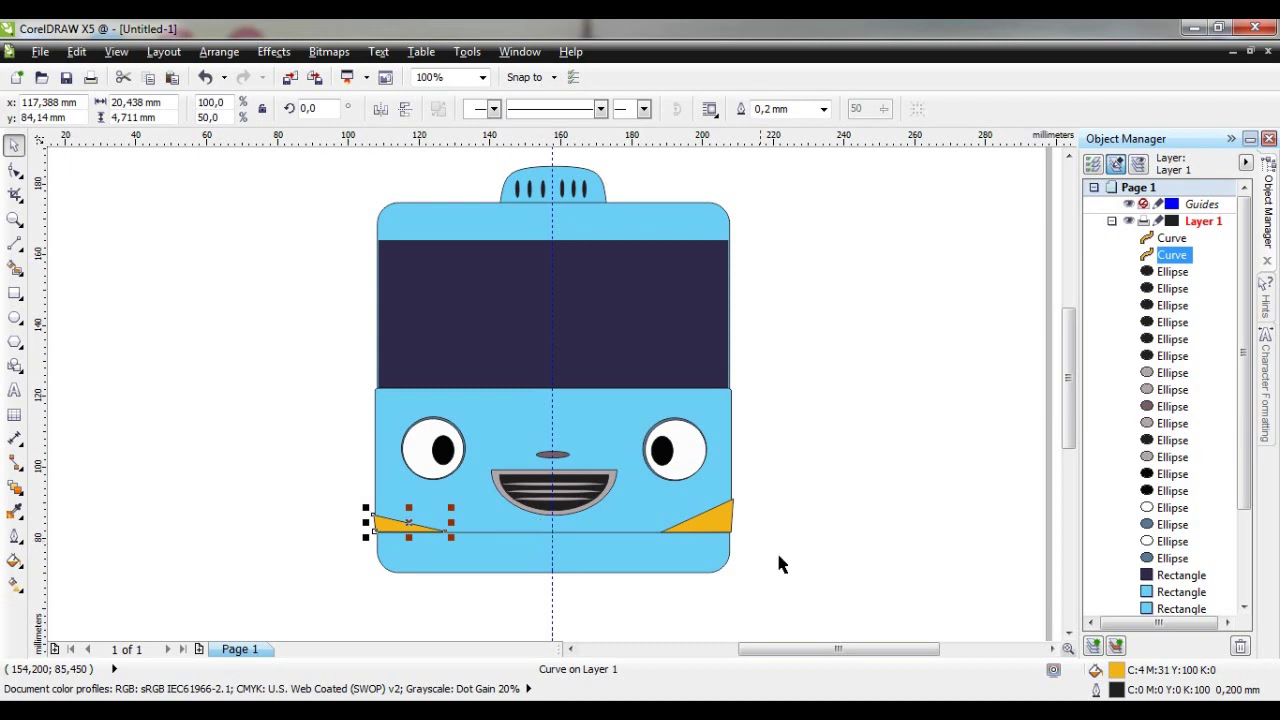
left_click(715, 522)
left_click_drag(697, 490, 697, 509)
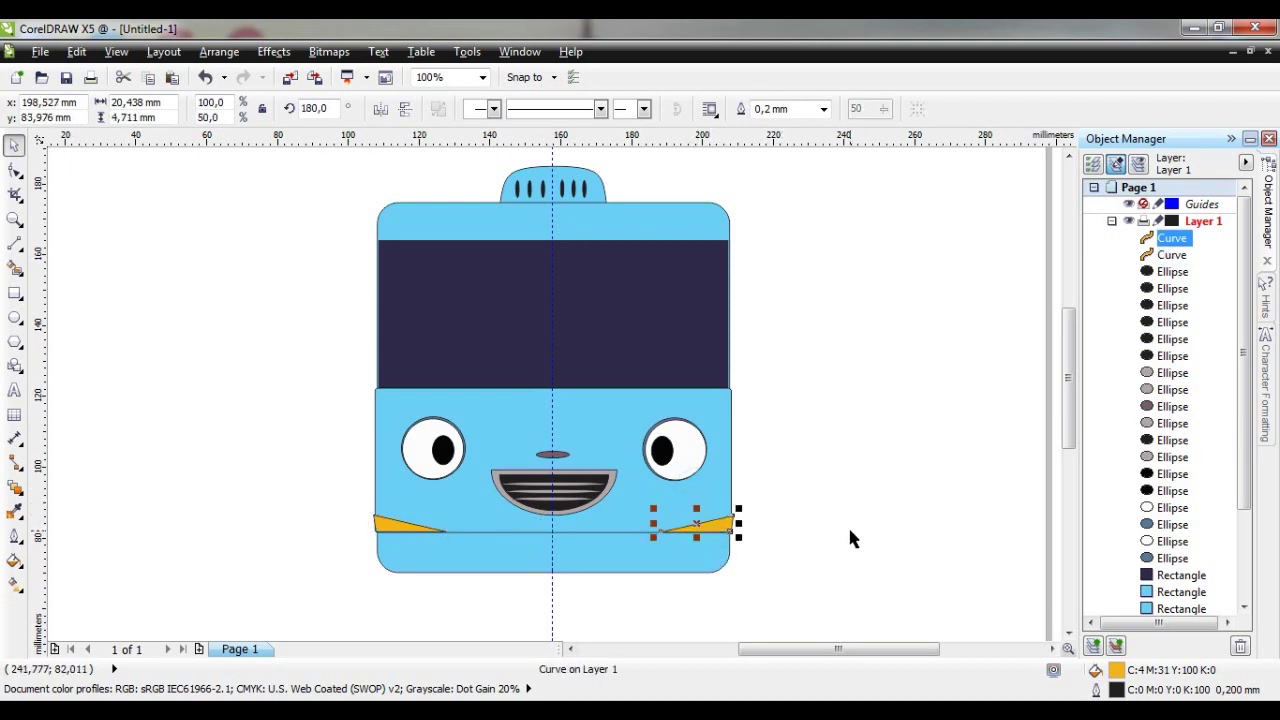
left_click(849, 531)
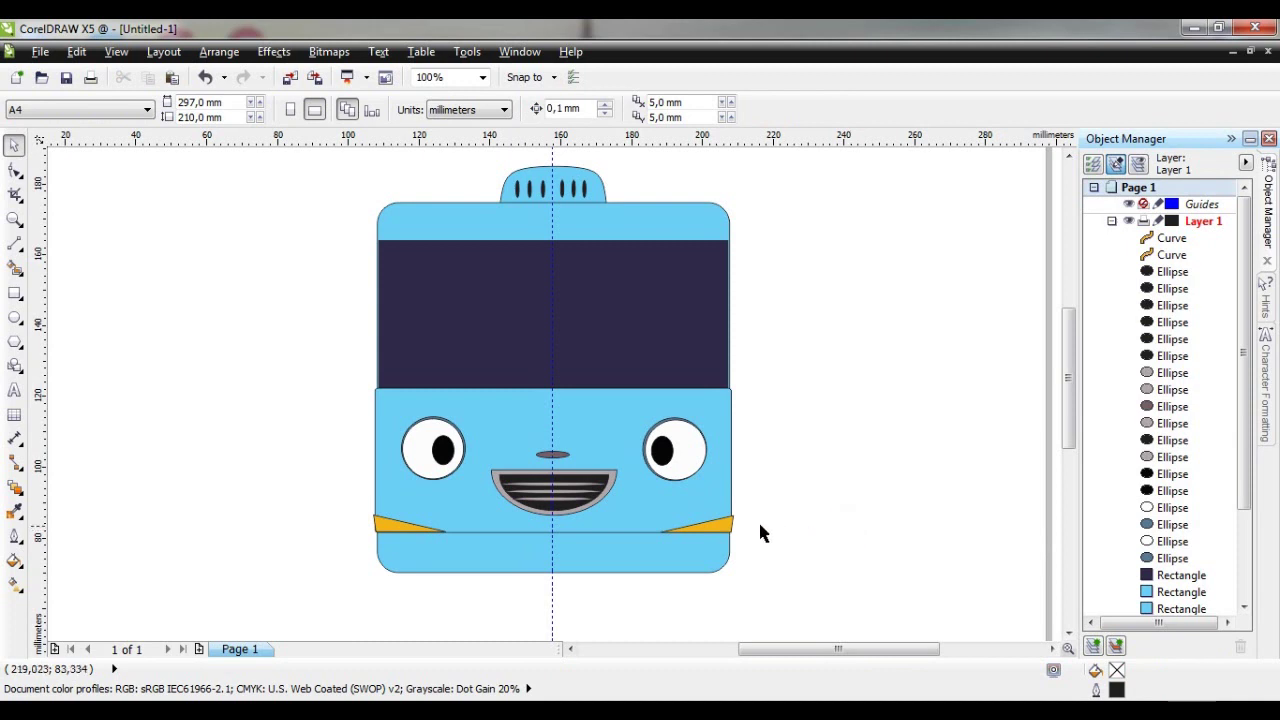
left_click(722, 521)
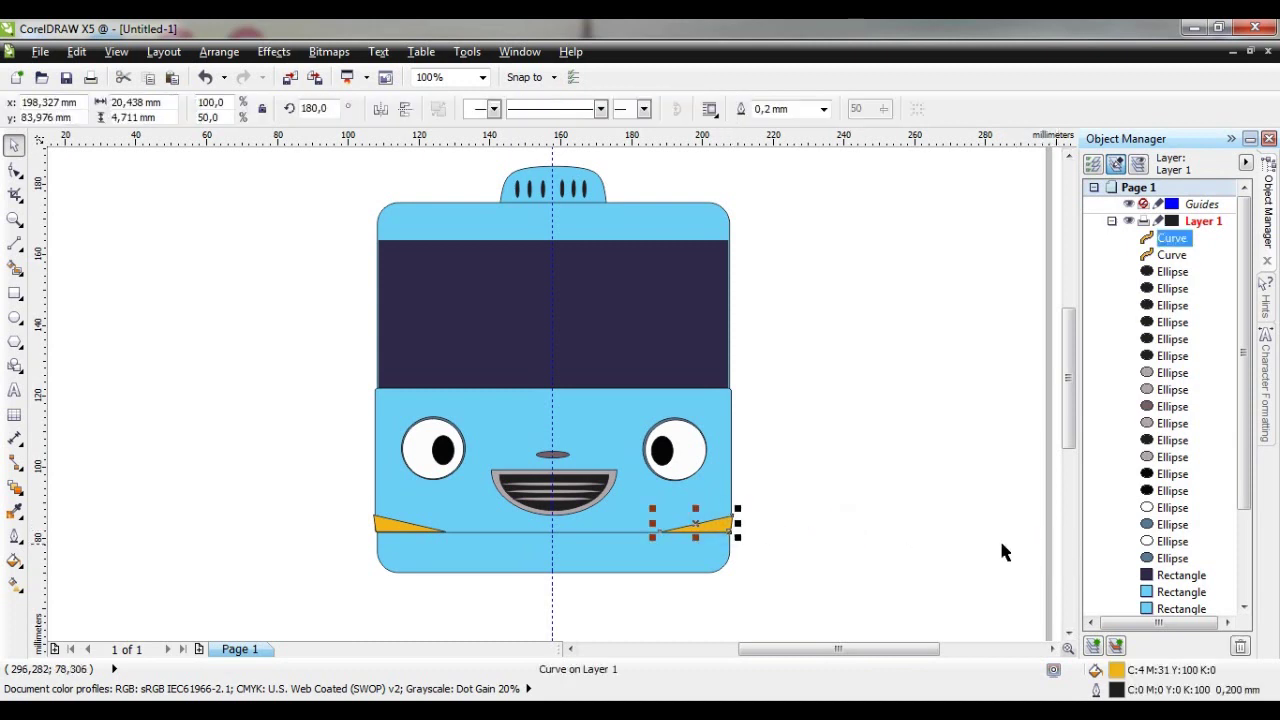
left_click(939, 540)
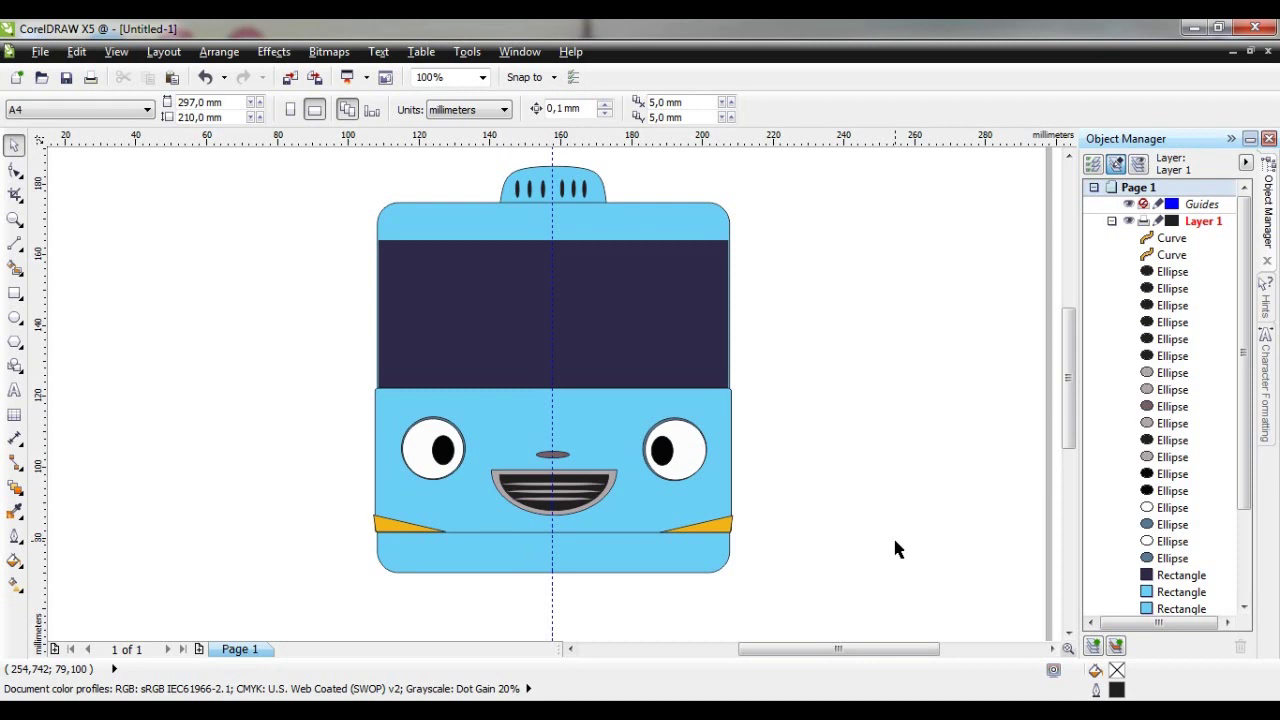
Draw a downward-bowed 3-point curve about 99.7 mm wide and 3.6 mm deep between the panel's lower corners
left_click(16, 254)
left_click(77, 386)
left_click_drag(377, 530, 731, 530)
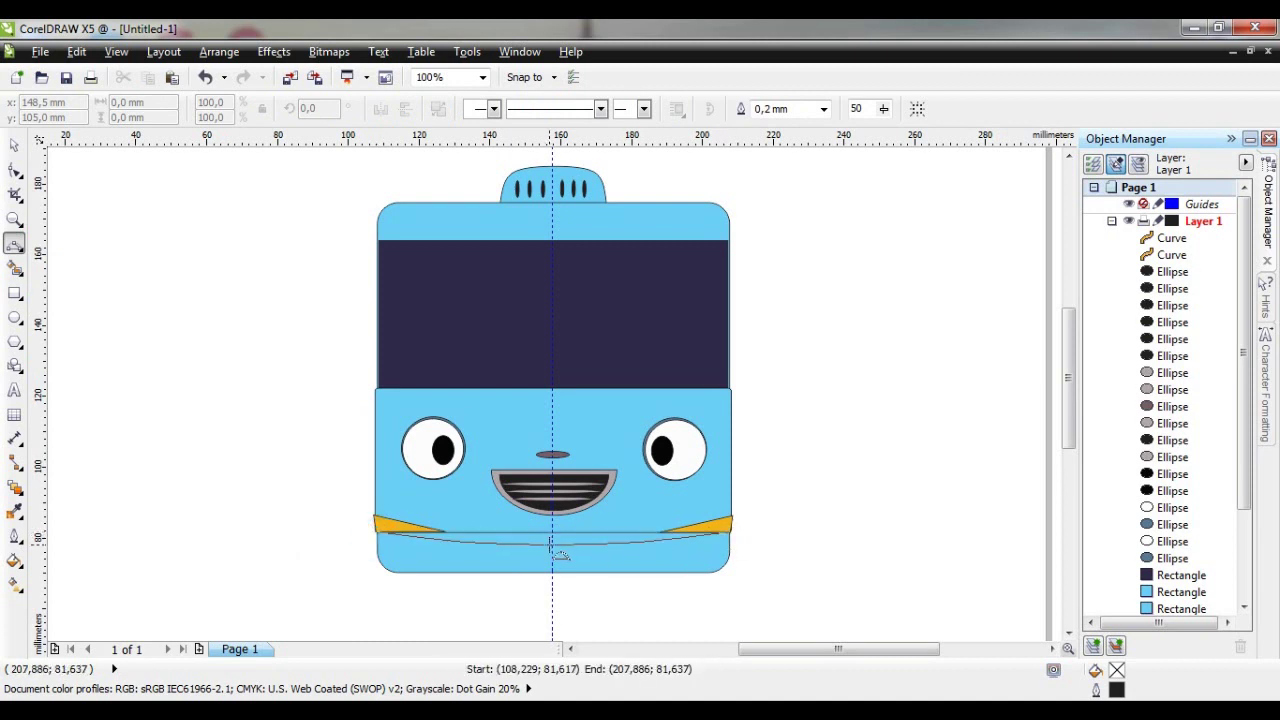
left_click(551, 545)
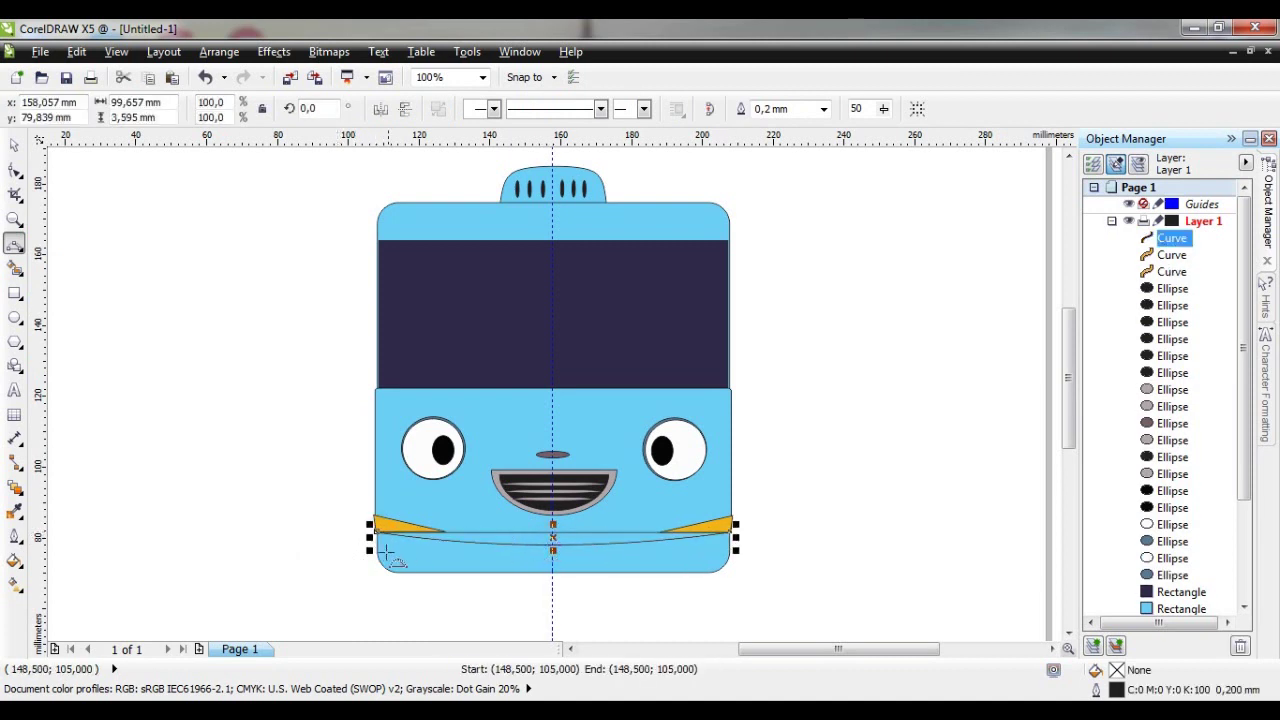
Draw a second bowed curve below the first and join their ends to close a bumper band across the vehicle
left_click_drag(377, 536, 729, 550)
left_click(379, 556)
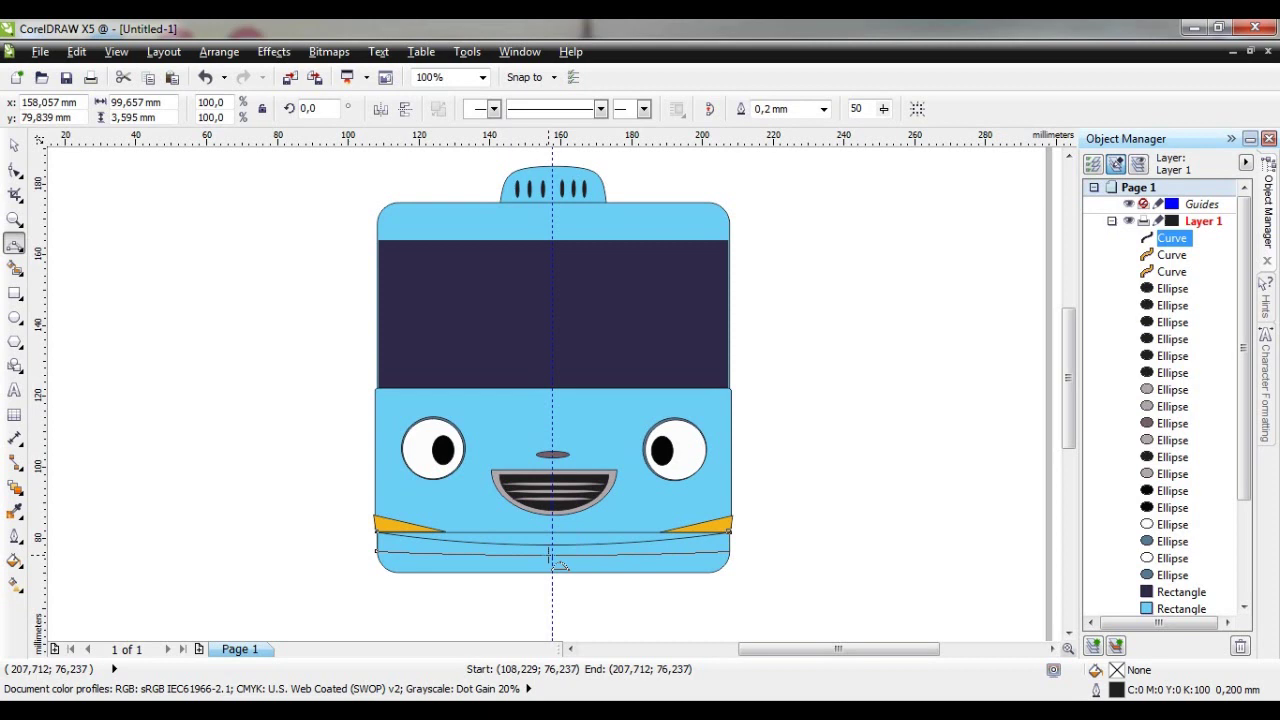
left_click(556, 567)
left_click_drag(729, 551, 730, 532)
left_click(733, 530)
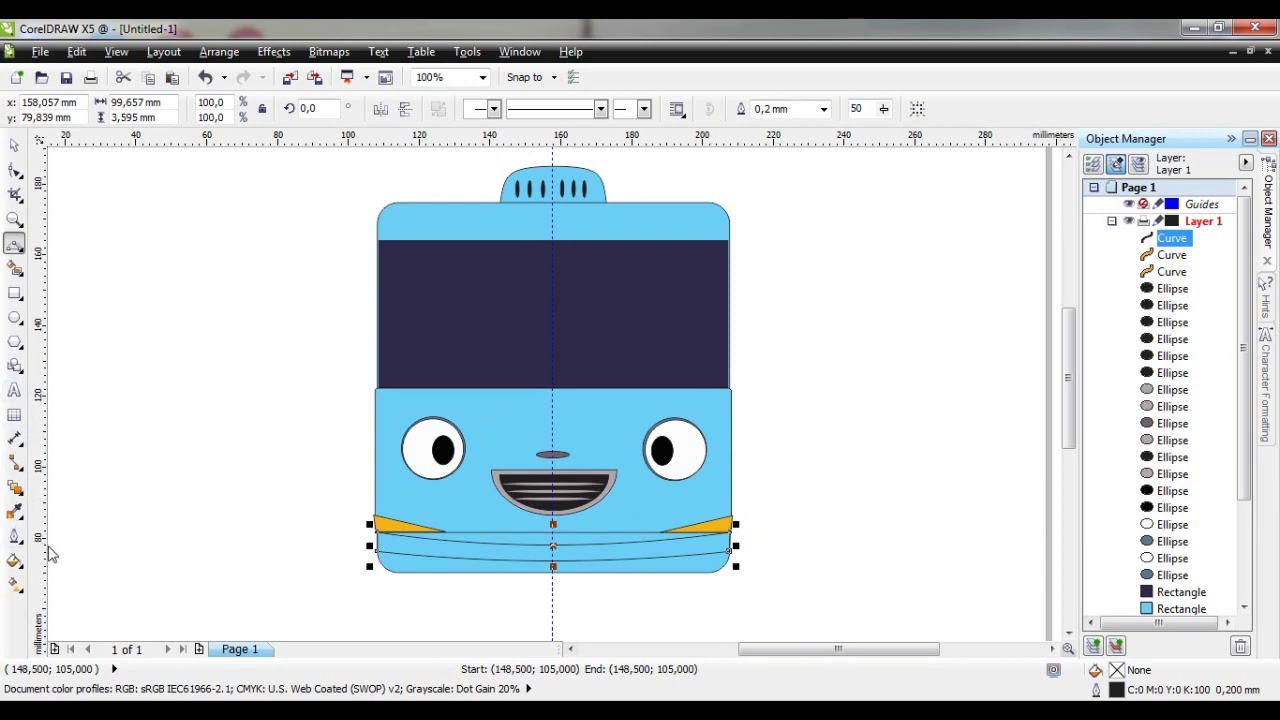
Fill the bumper band with darker blue, C82 M27 Y7 K0, based on a colour sampled from the body
left_click(14, 560)
left_click(94, 417)
left_click(955, 275)
left_click(617, 416)
left_click(886, 349)
left_click(918, 538)
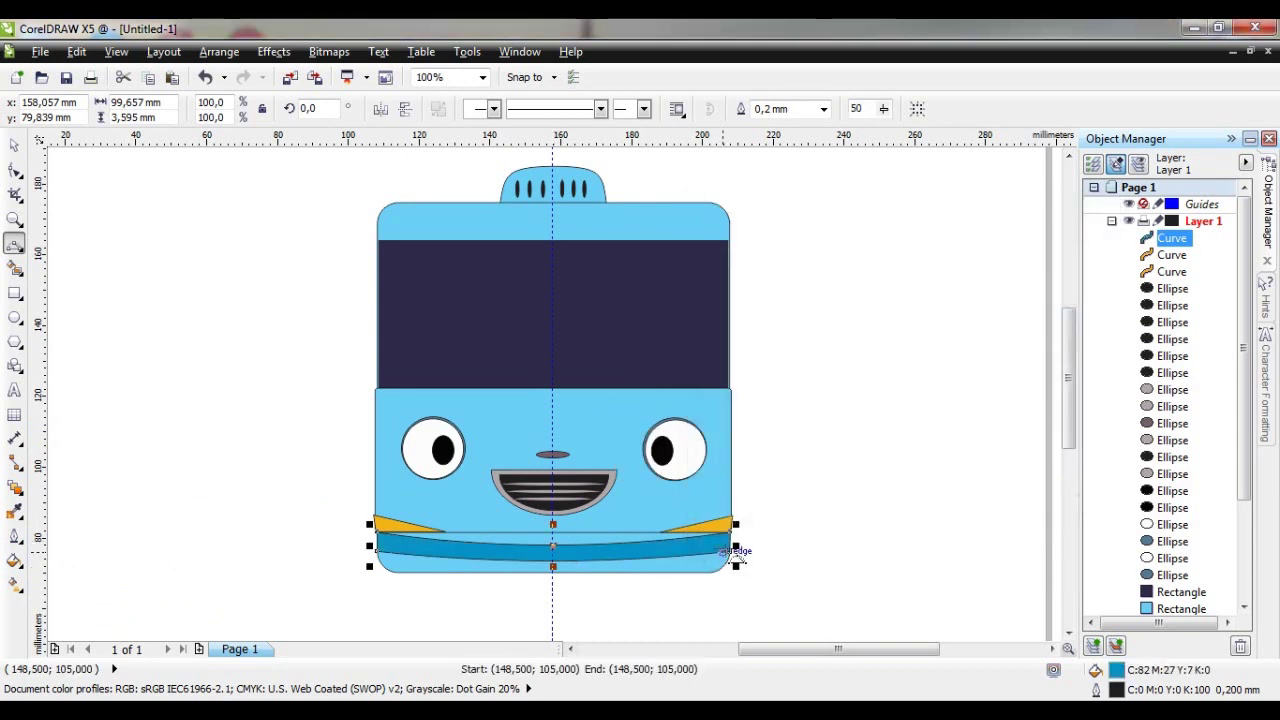
Reduce the bumper band's height to about 5.4 mm and move it up over the bases of the orange triangles
scroll(658, 564, "up", 1)
left_click_drag(553, 566, 553, 555)
key("Up")
key("Up")
key("Up")
key("Up")
key("Up")
key("Up")
key("Up")
key("Up")
key("Up")
key("Up")
key("Up")
key("Up")
key("Up")
key("Up")
key("Up")
key("Up")
key("Up")
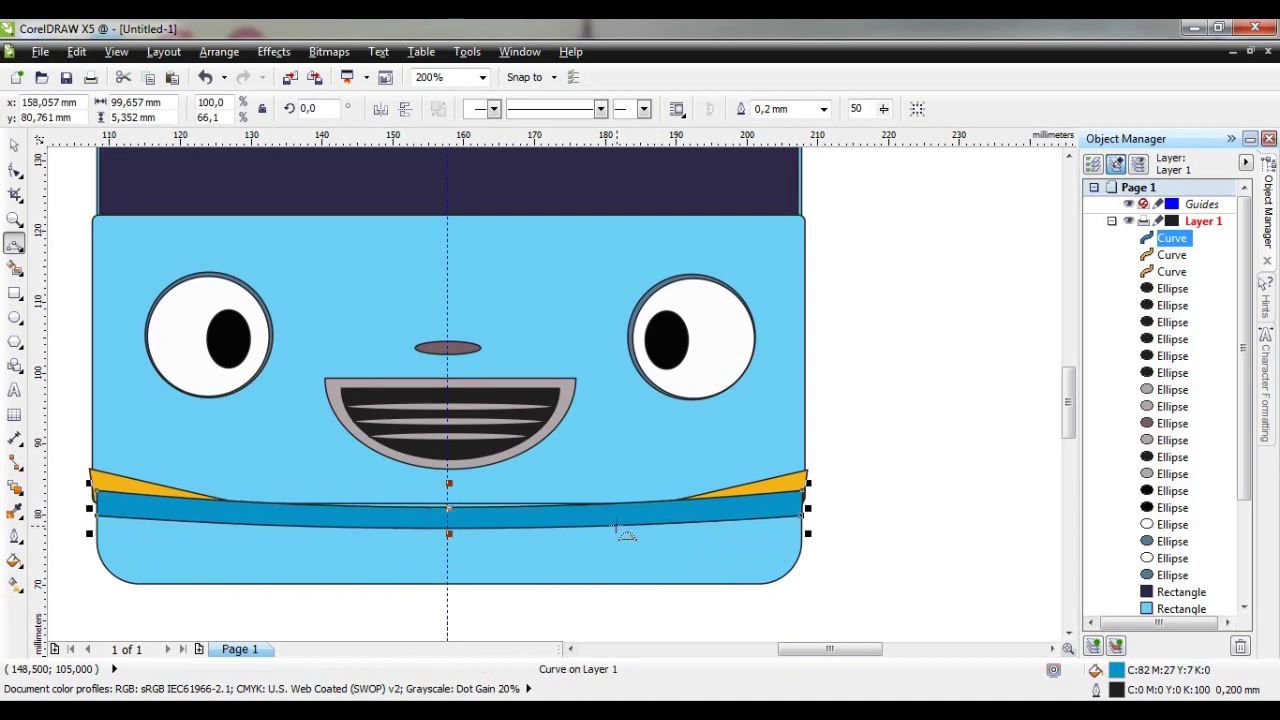
key("Up")
Shift the bumper band slightly left and widen it to about 101.2 mm to match the triangles' outer corners
key("Left")
key("Left")
left_click_drag(806, 505, 812, 505)
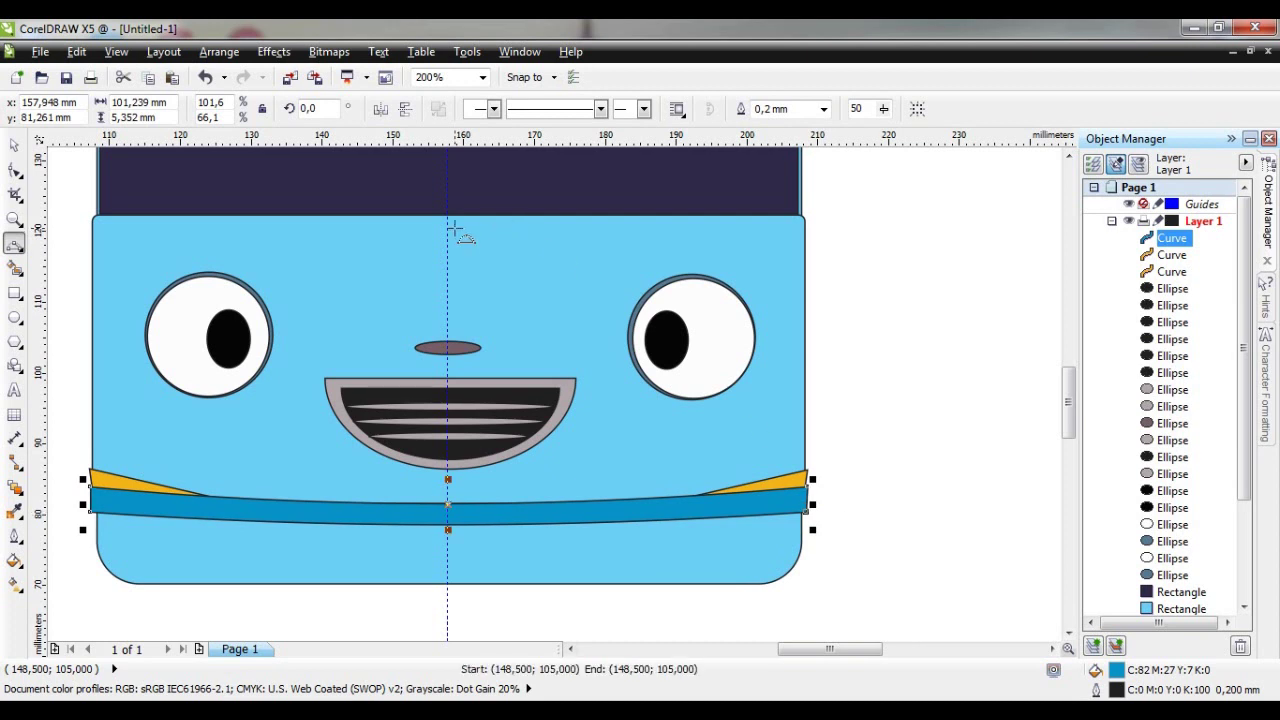
Set the curve tool's freehand smoothing to 78 and hide the bounding box around the bumper band
left_click(884, 108)
left_click_drag(864, 139, 897, 139)
left_click(916, 109)
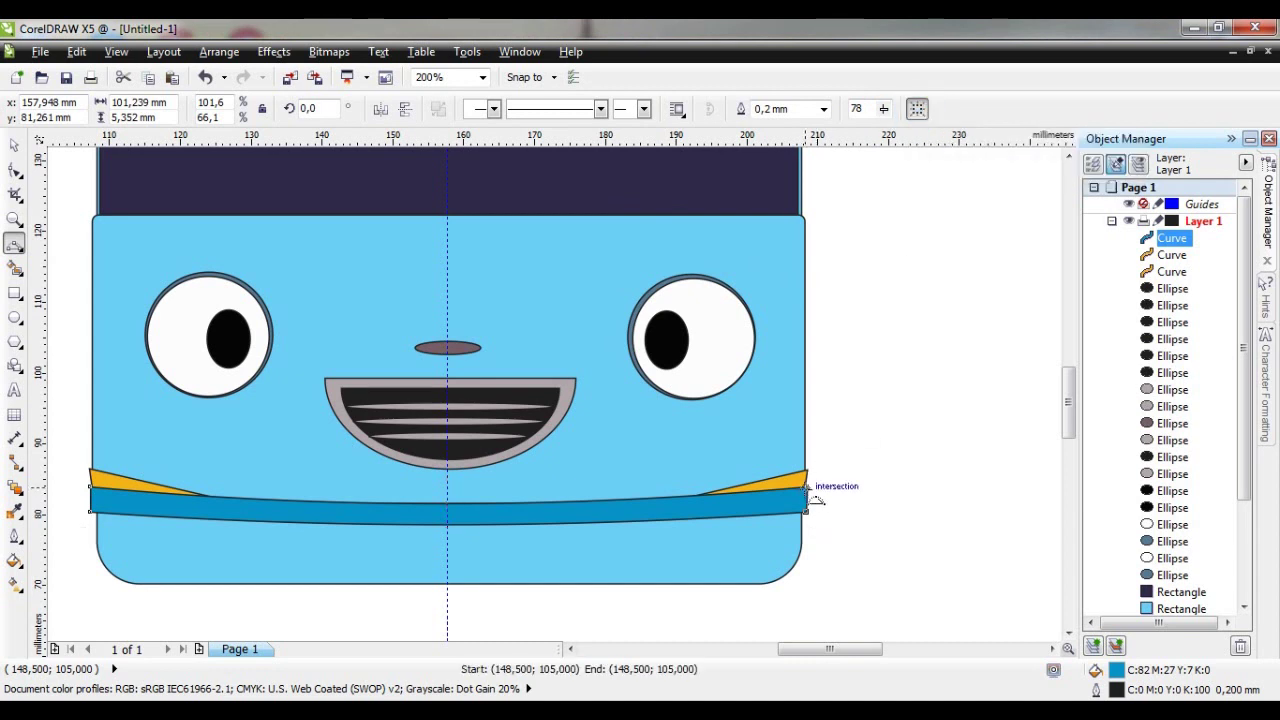
Reshape the bumper band's left end by moving its corner nodes and curving the end inward towards the lower body
left_click(14, 170)
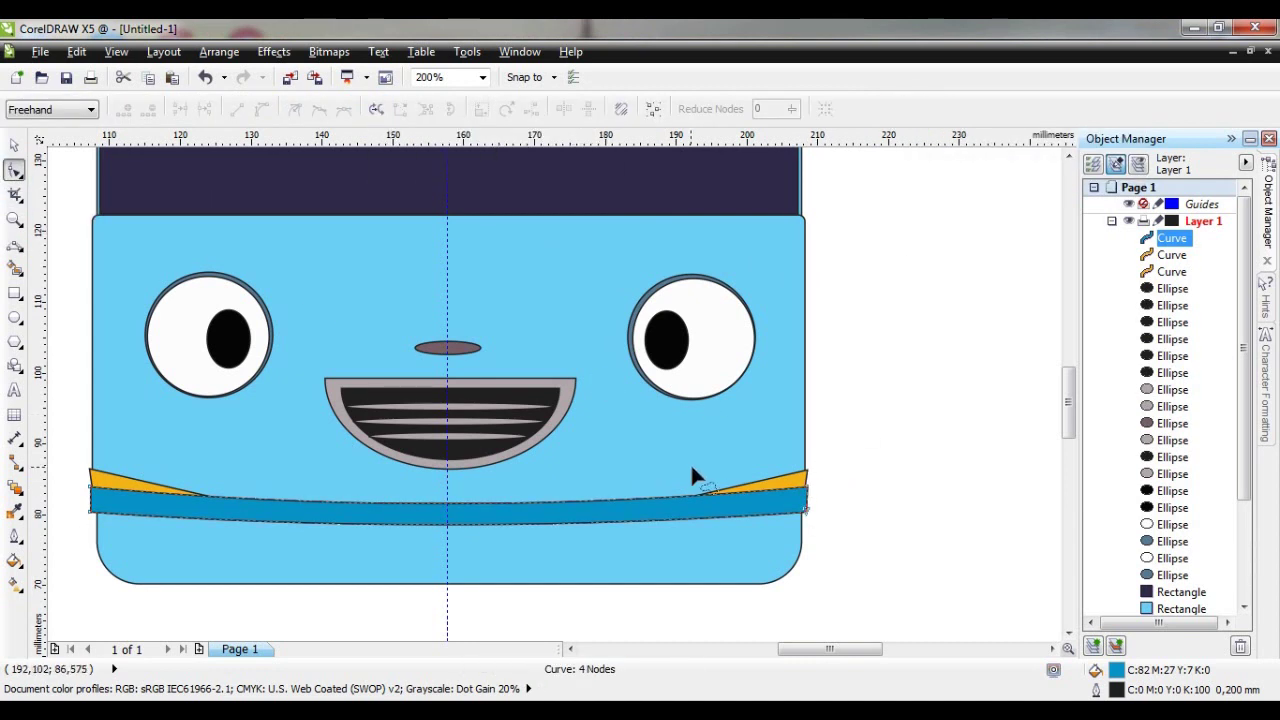
left_click(805, 498)
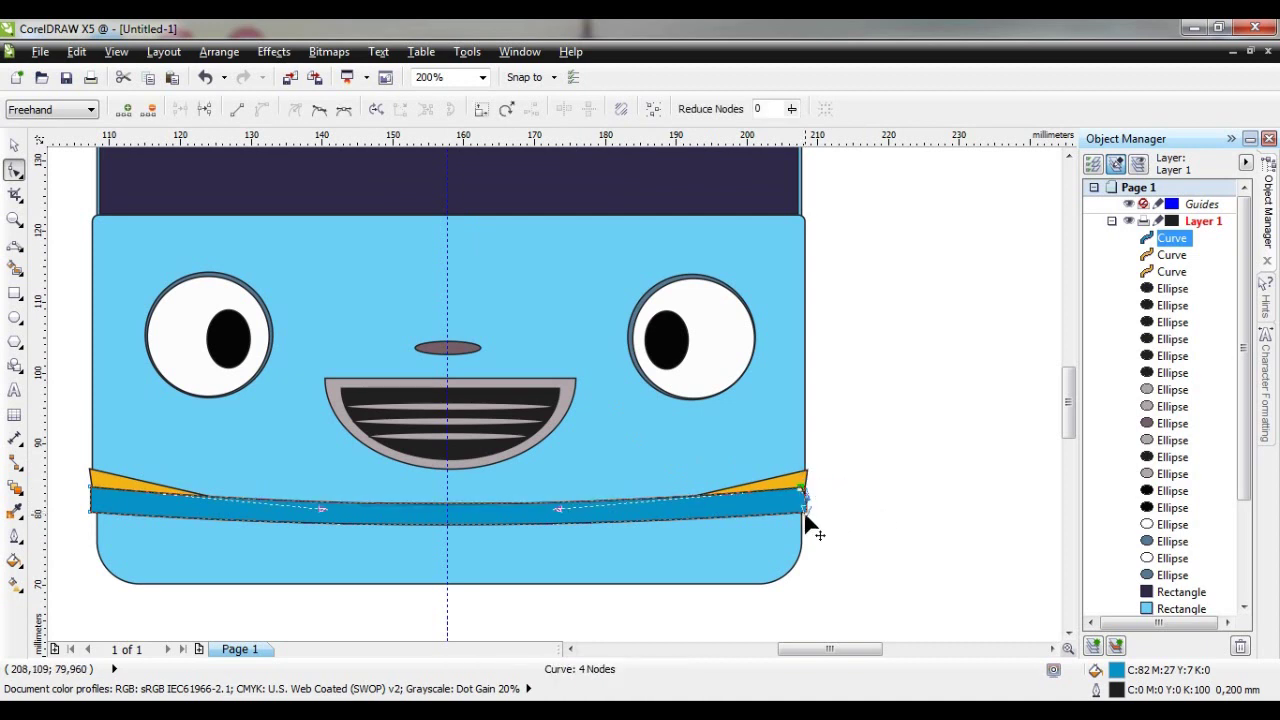
left_click(95, 491)
left_click_drag(87, 507, 101, 513)
scroll(221, 519, "up", 2)
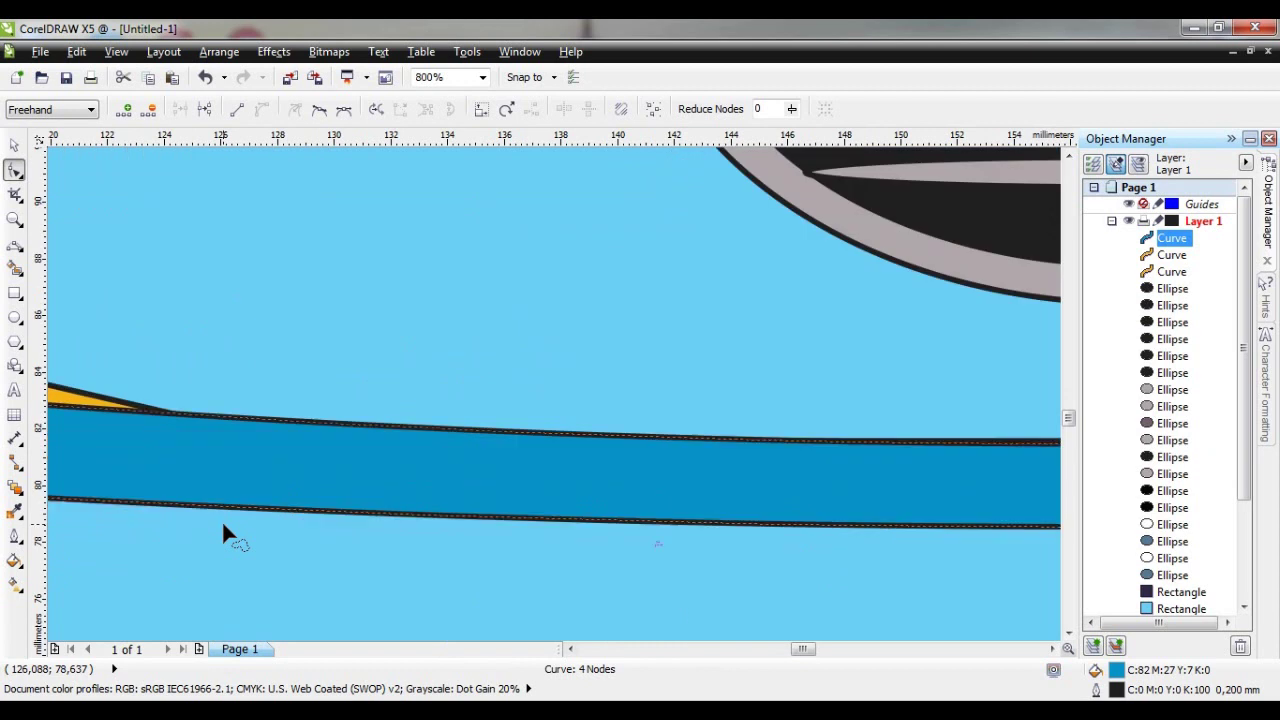
mouse_move(806, 650)
left_mouse_down()
mouse_move(773, 657)
mouse_move(787, 655)
left_mouse_up()
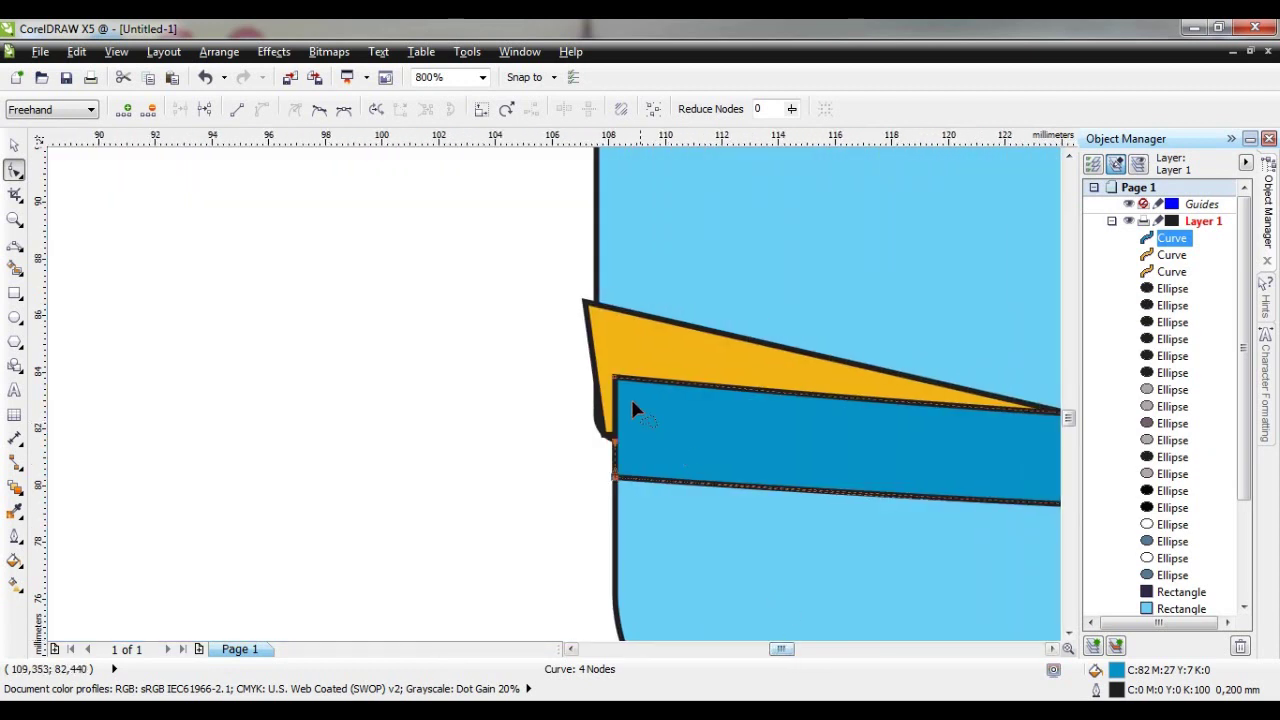
left_click_drag(614, 383, 581, 376)
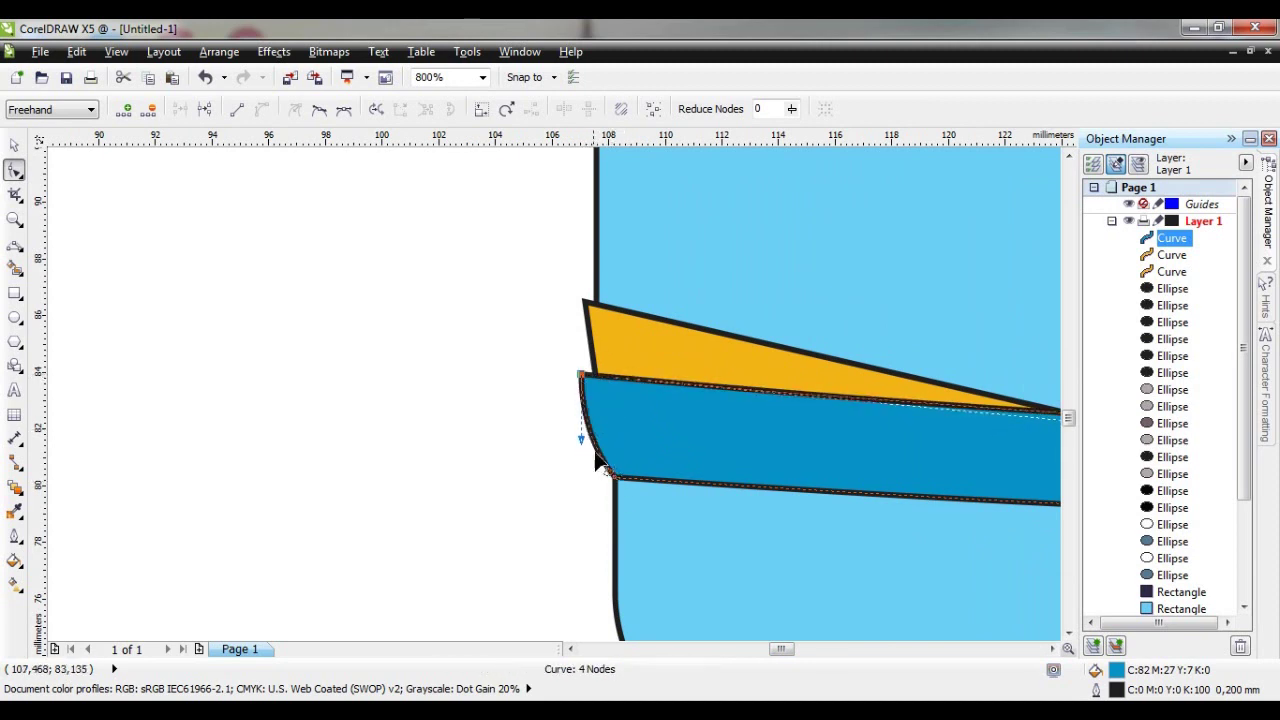
left_click_drag(611, 476, 562, 385)
Round the upper corner of the bumper band's right end by adjusting its nodes and curve handles
left_click_drag(778, 651, 861, 651)
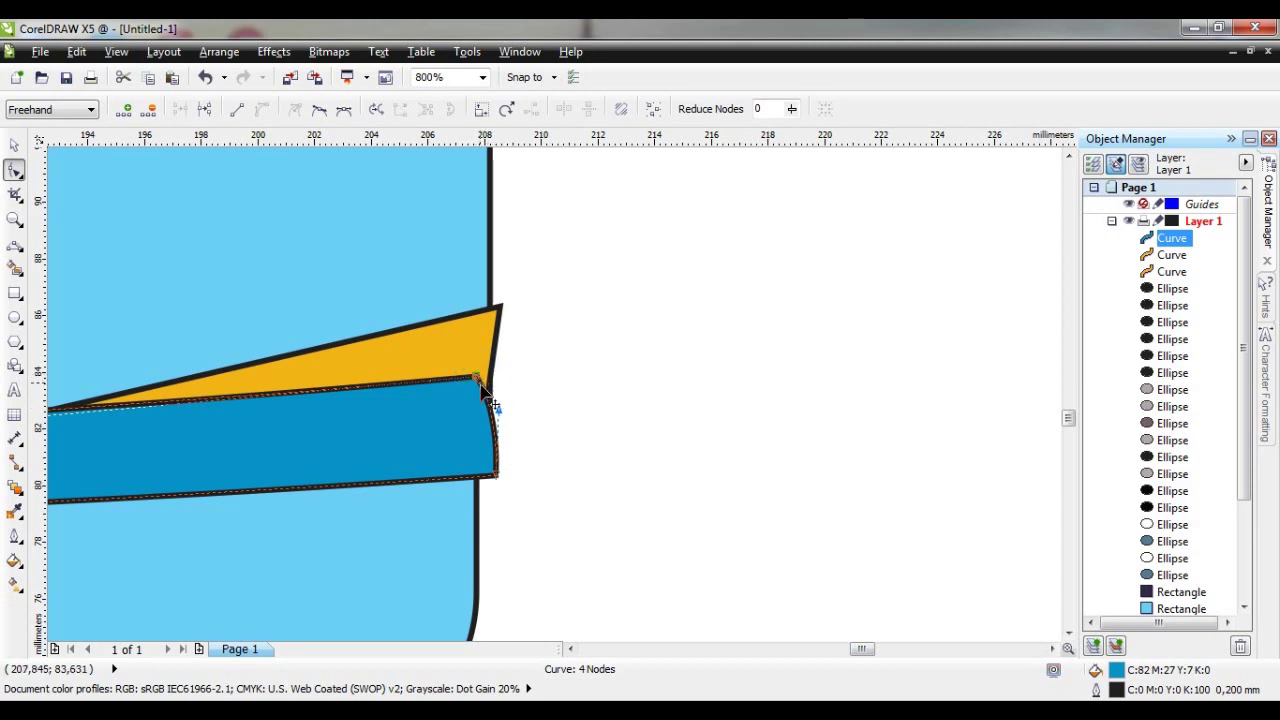
left_click_drag(484, 388, 510, 386)
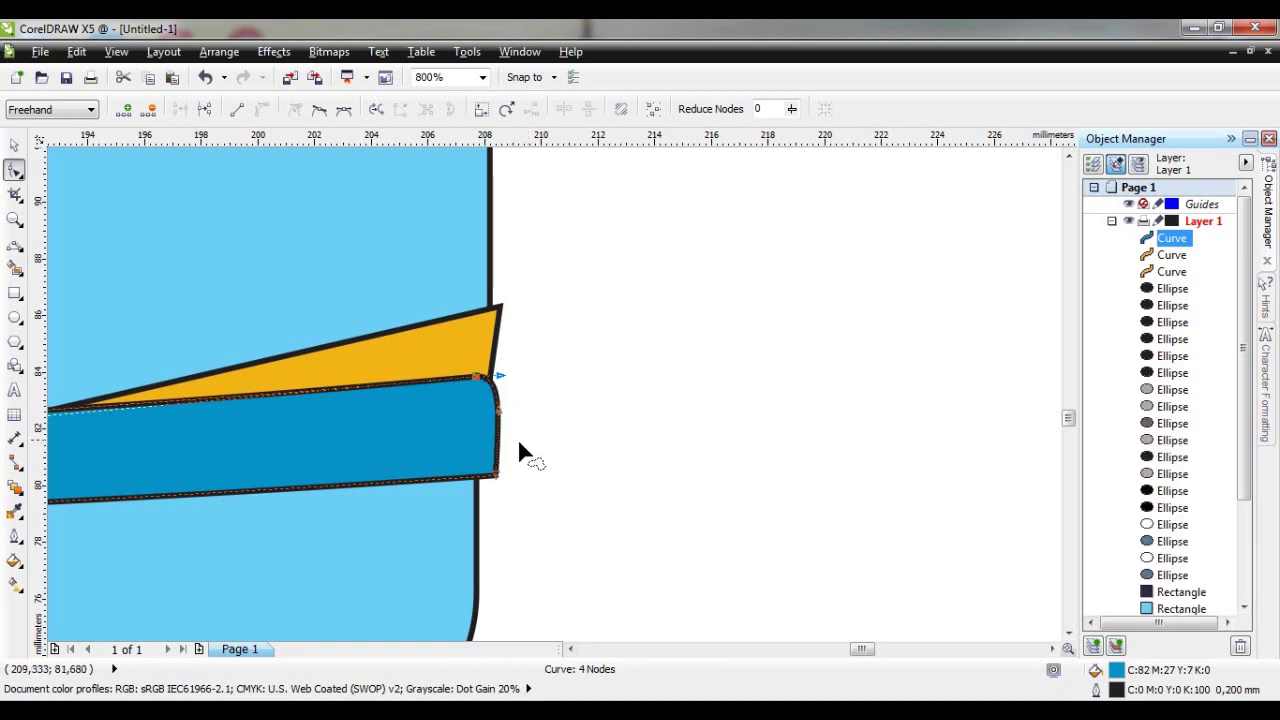
Flatten the bumper band to about 2.1 mm high from its lower and upper edges
scroll(519, 452, "down", 1)
left_click_drag(866, 649, 824, 651)
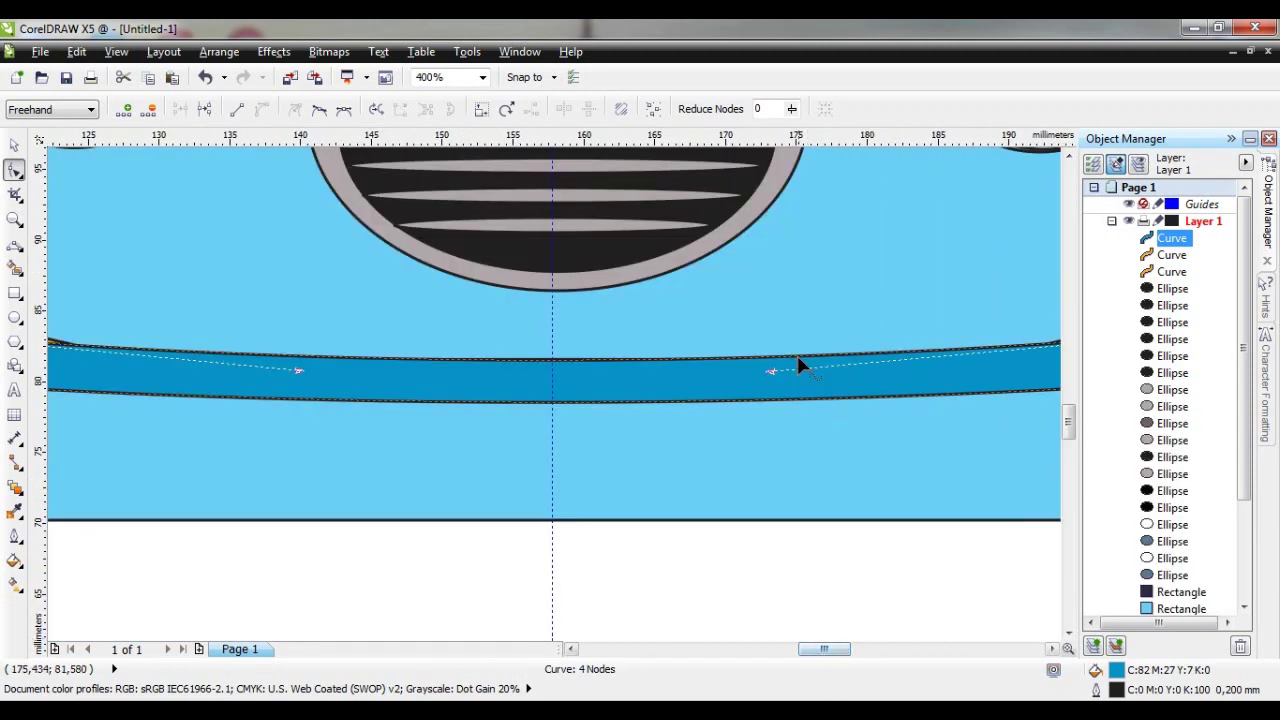
left_click(17, 142)
left_click_drag(550, 409, 550, 385)
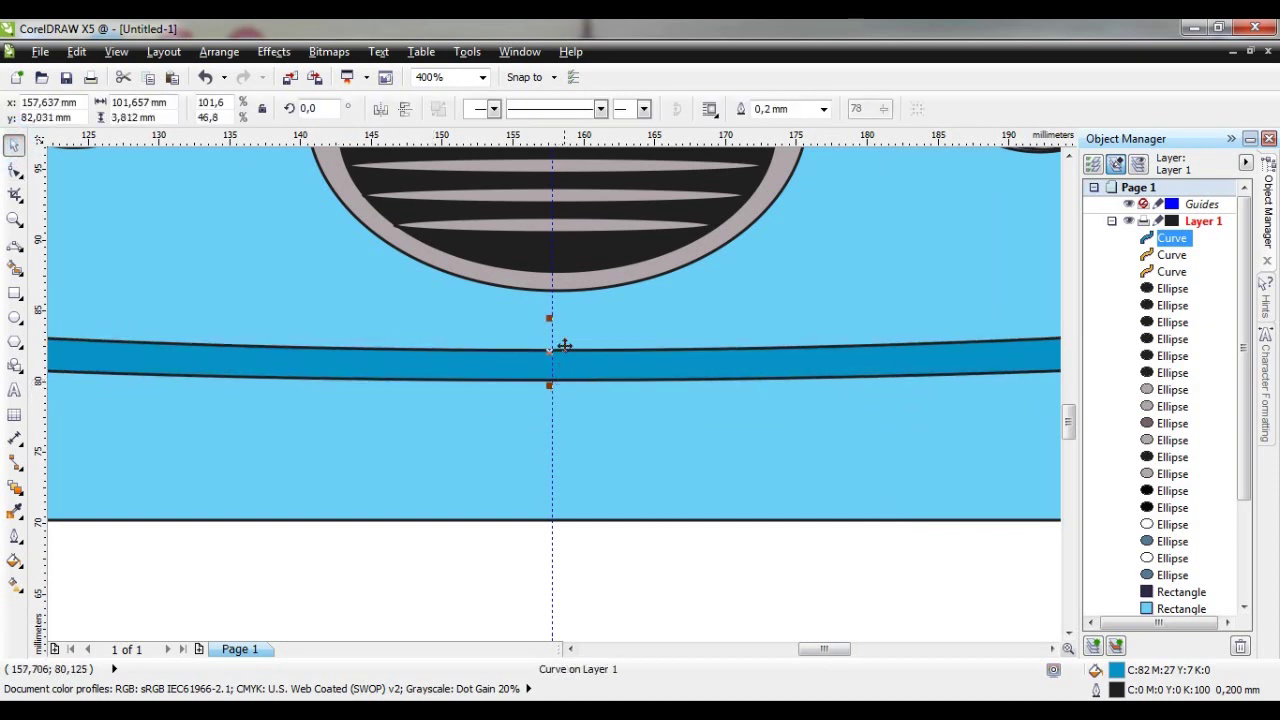
left_click_drag(549, 319, 550, 344)
Nudge the flattened bumper band up 0.4 mm so it covers the lower edges of the orange triangles
scroll(614, 486, "down", 3)
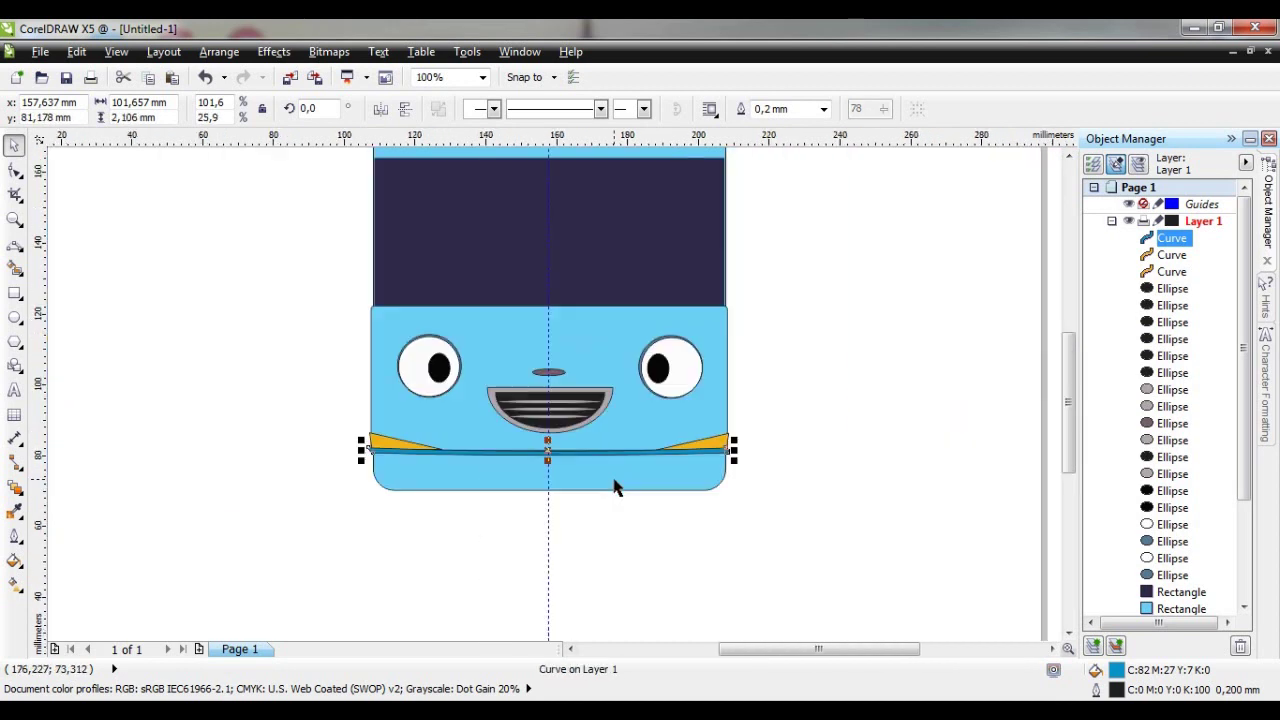
key("Up")
key("Up")
key("Up")
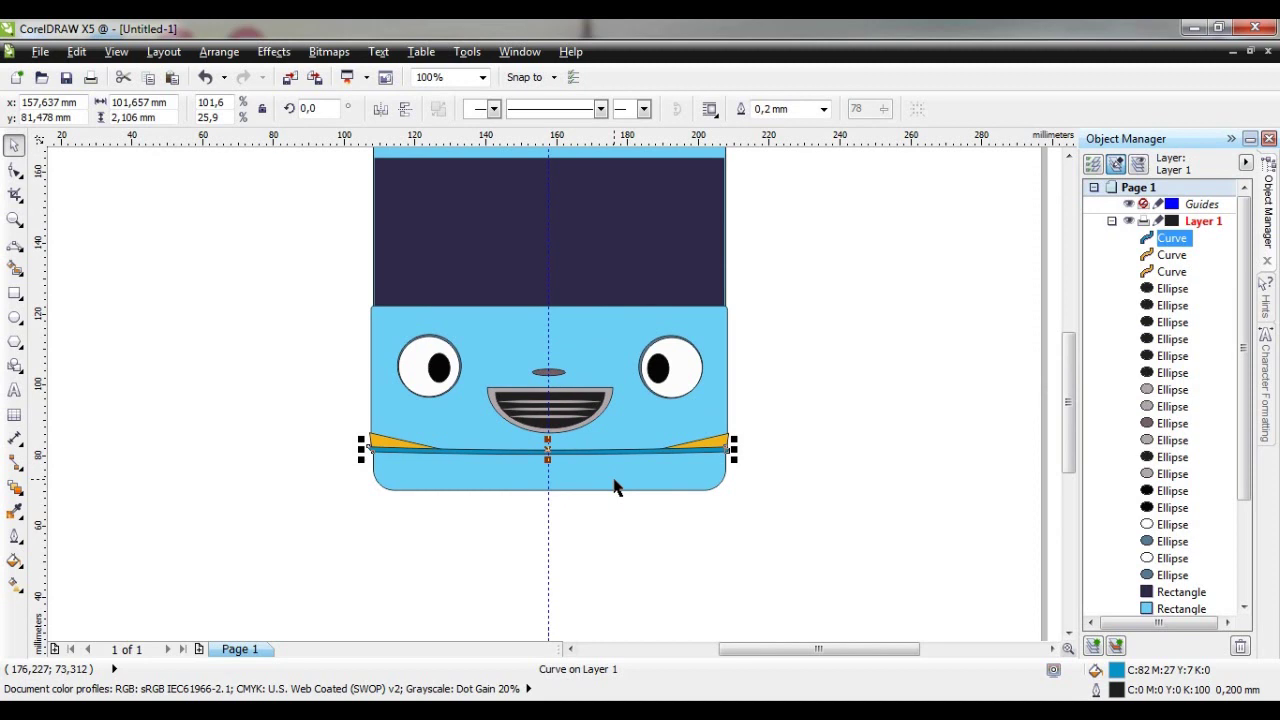
key("Up")
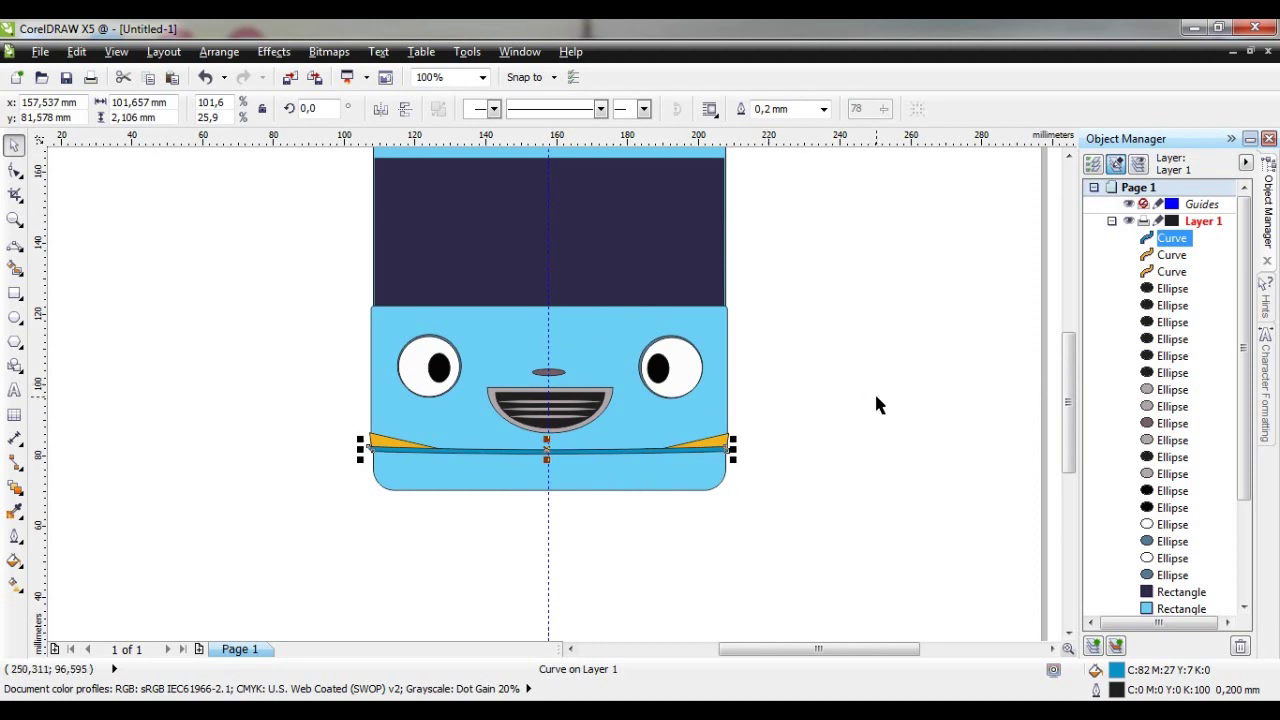
Bow the bumper band's lower edge downward with its curve handles, making the band about 3.4 mm high, and select the band
scroll(621, 460, "up", 2)
scroll(438, 434, "up", 2)
key("F5")
key("F10")
scroll(800, 475, "down", 2)
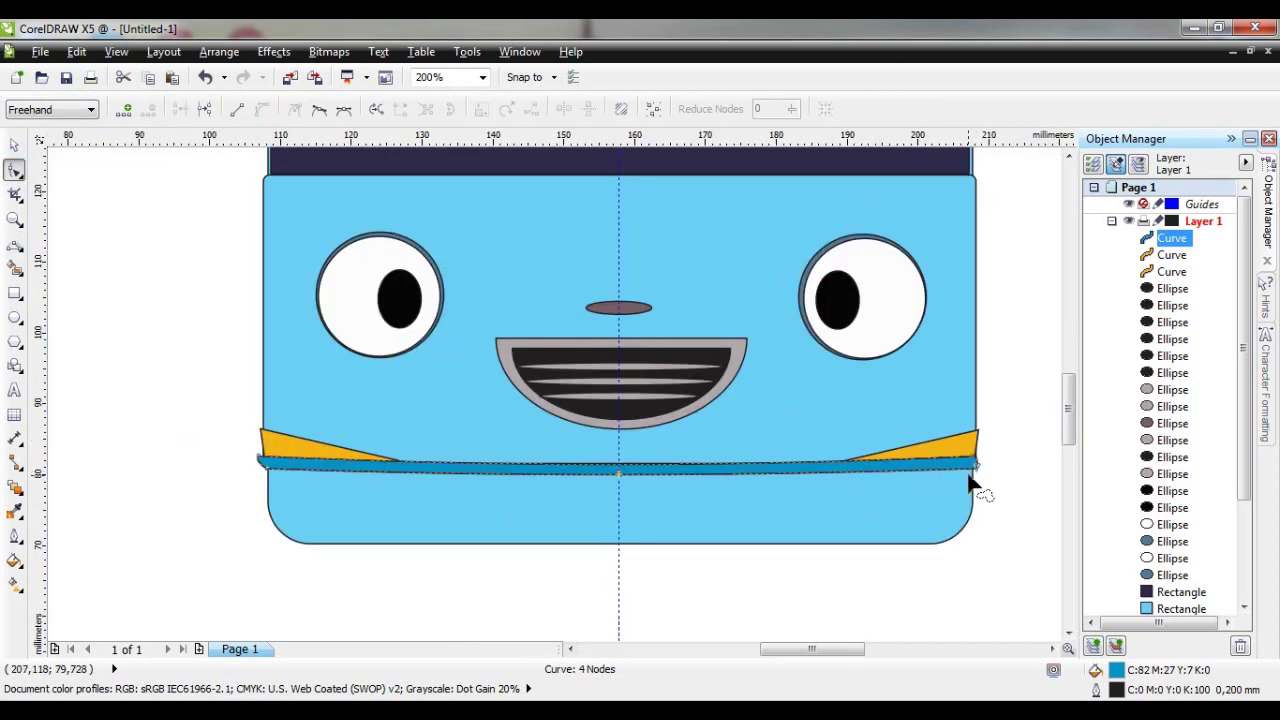
left_click(975, 467)
left_click_drag(736, 476, 735, 483)
left_click_drag(499, 478, 502, 483)
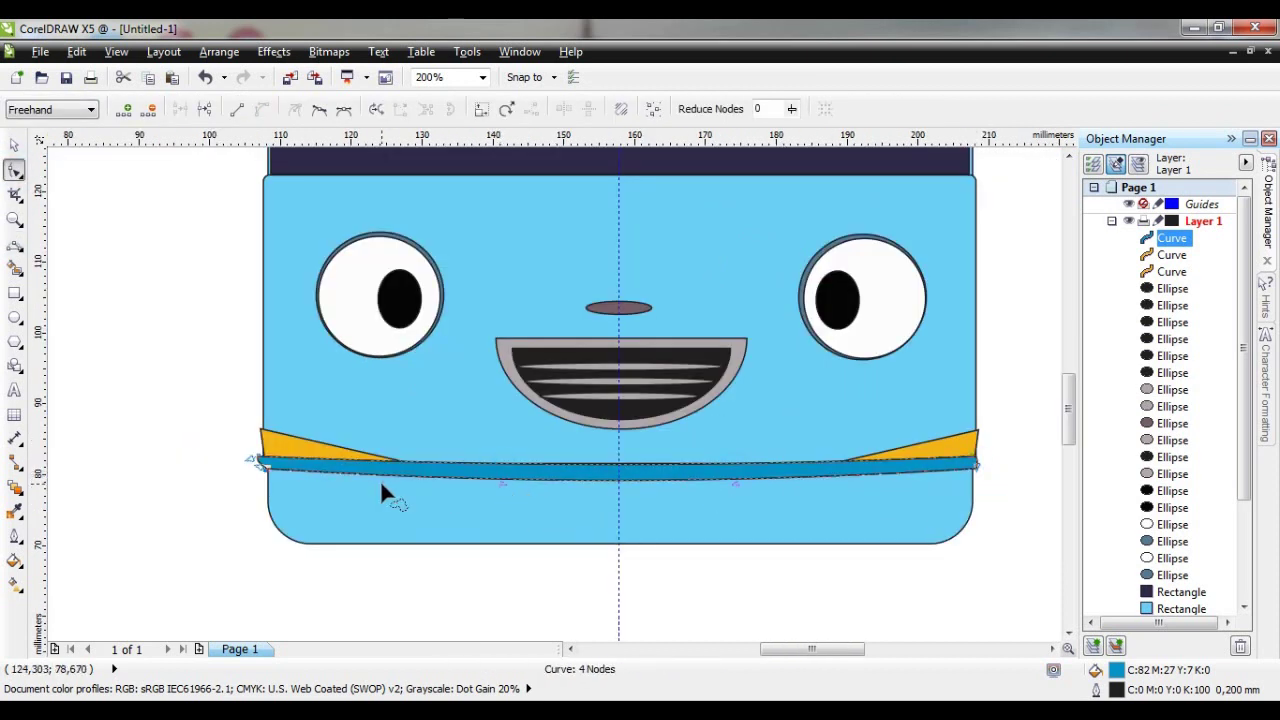
left_click(182, 407)
key("space")
left_click(342, 467)
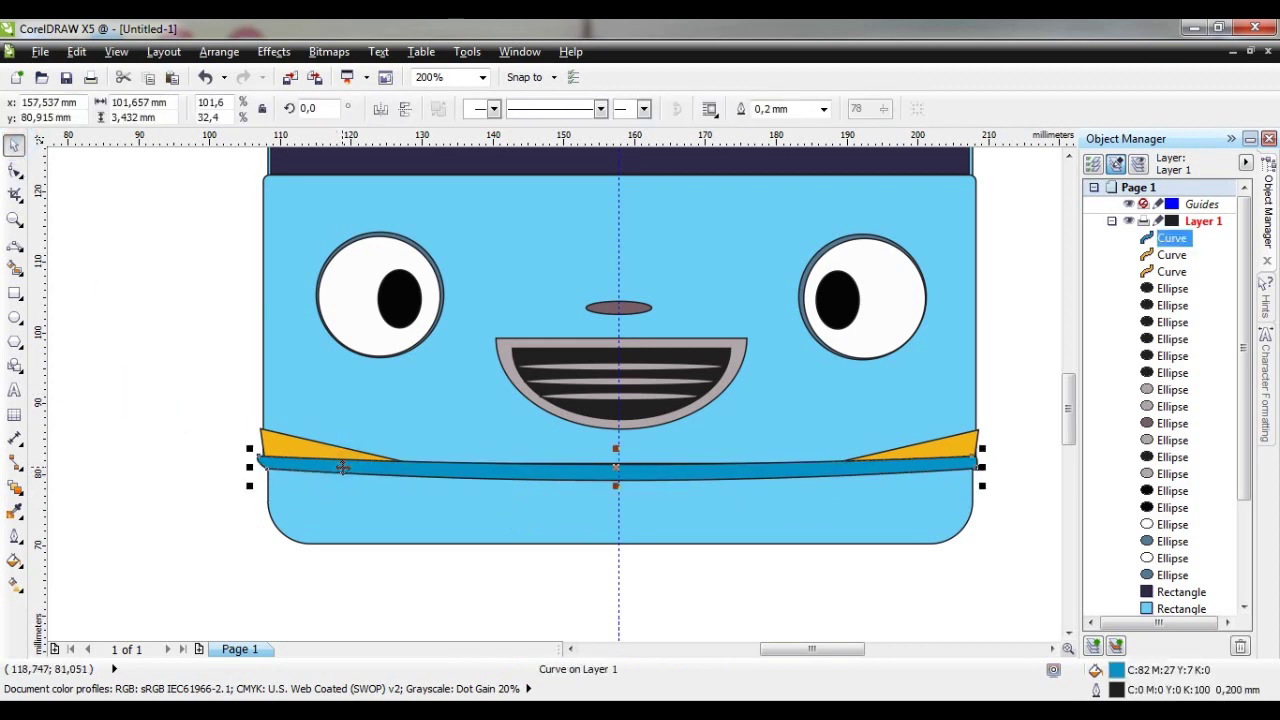
Draw a three-point curve about 89 mm wide, bowing about 3.5 mm downward, between the lower rounded corners of the bus
scroll(829, 463, "down", 1)
left_click(828, 466)
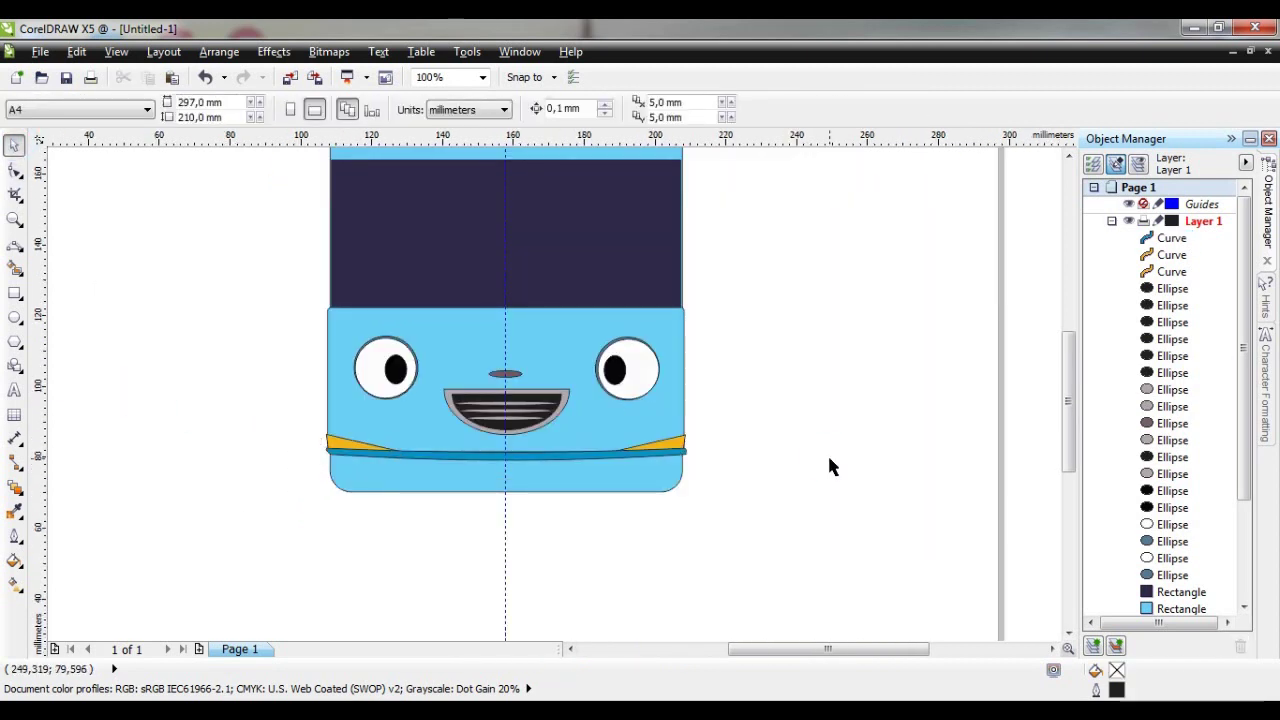
left_click(14, 248)
left_click_drag(350, 491, 668, 491)
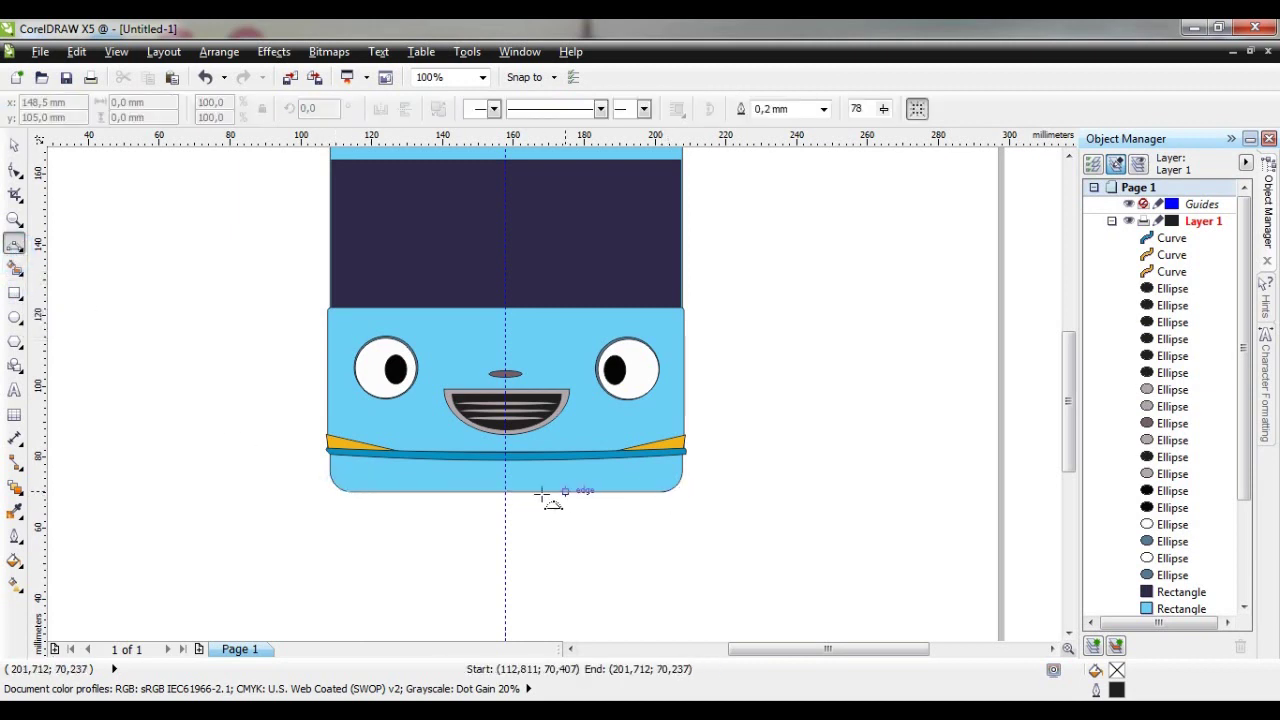
left_click(504, 505)
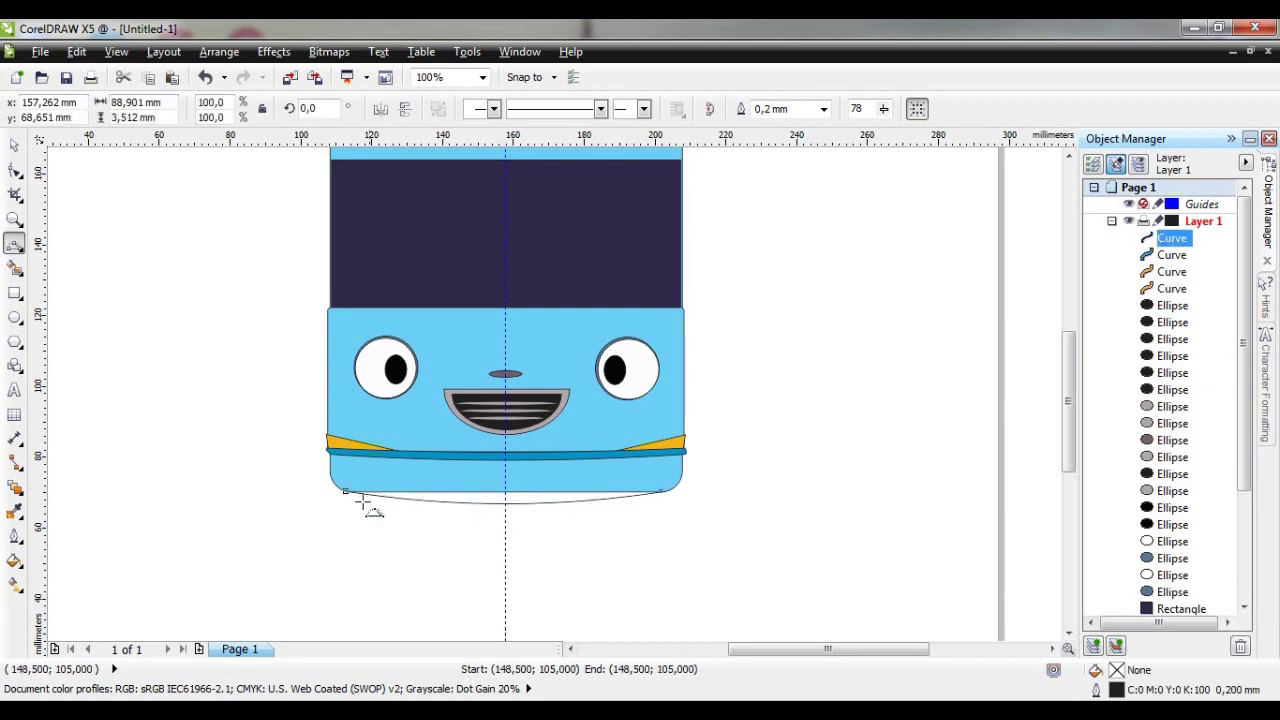
Extend the curve with rounded corner segments on both sides and a bowed upper segment to close a bumper outline
left_click_drag(345, 491, 340, 468)
left_click(330, 481)
left_click_drag(657, 491, 678, 470)
left_click(677, 483)
left_click_drag(330, 468, 683, 470)
left_click(505, 487)
Reposition the bumper outline under the blue band and resize it to about 98 mm wide and 15 mm high
key("space")
left_click_drag(509, 486, 505, 446)
left_click_drag(322, 509, 315, 510)
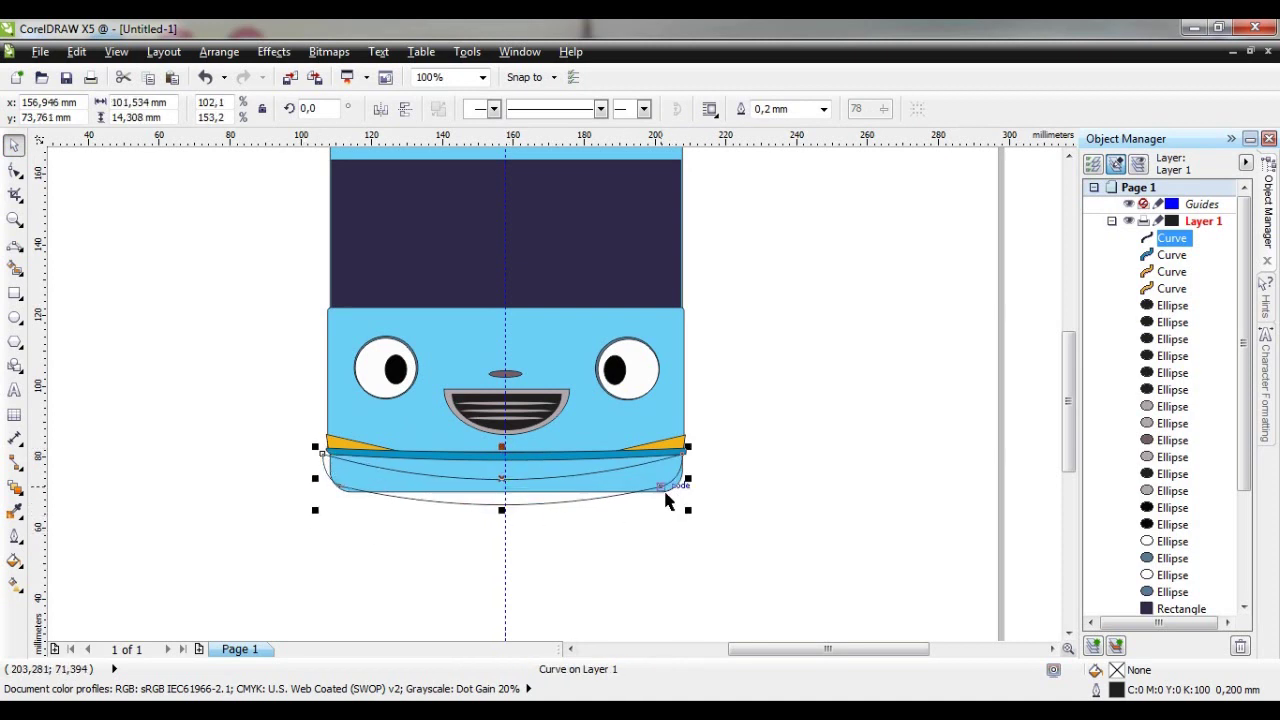
left_click_drag(688, 510, 688, 477)
left_click_drag(315, 479, 327, 479)
key("Left")
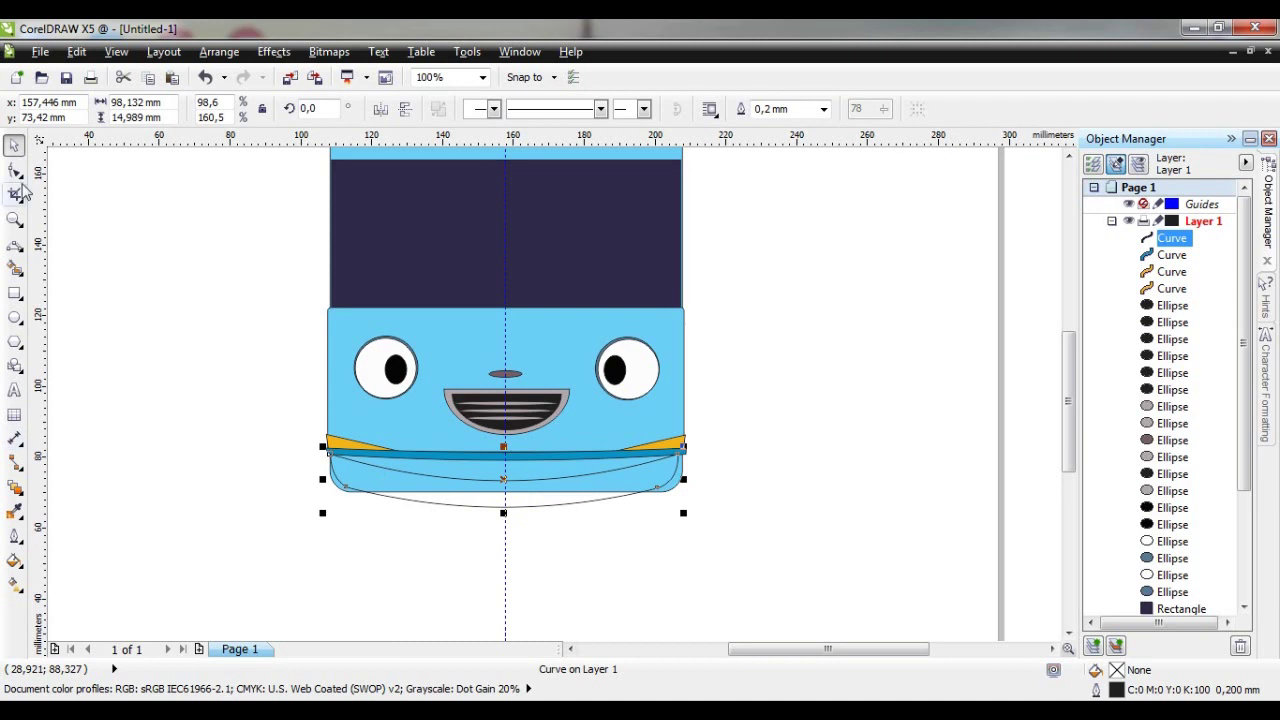
Flatten the bumper outline's upper and lower curves and widen the outline to about 100 mm
left_click(15, 171)
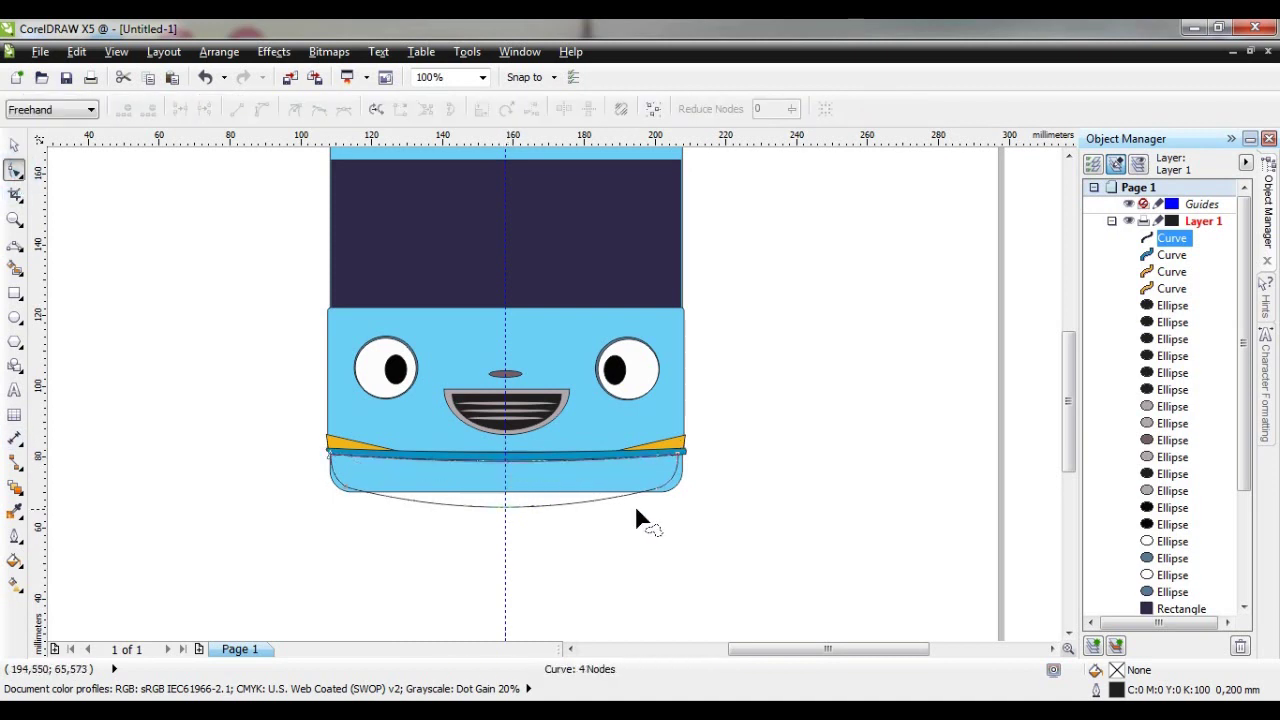
left_click_drag(506, 507, 529, 484)
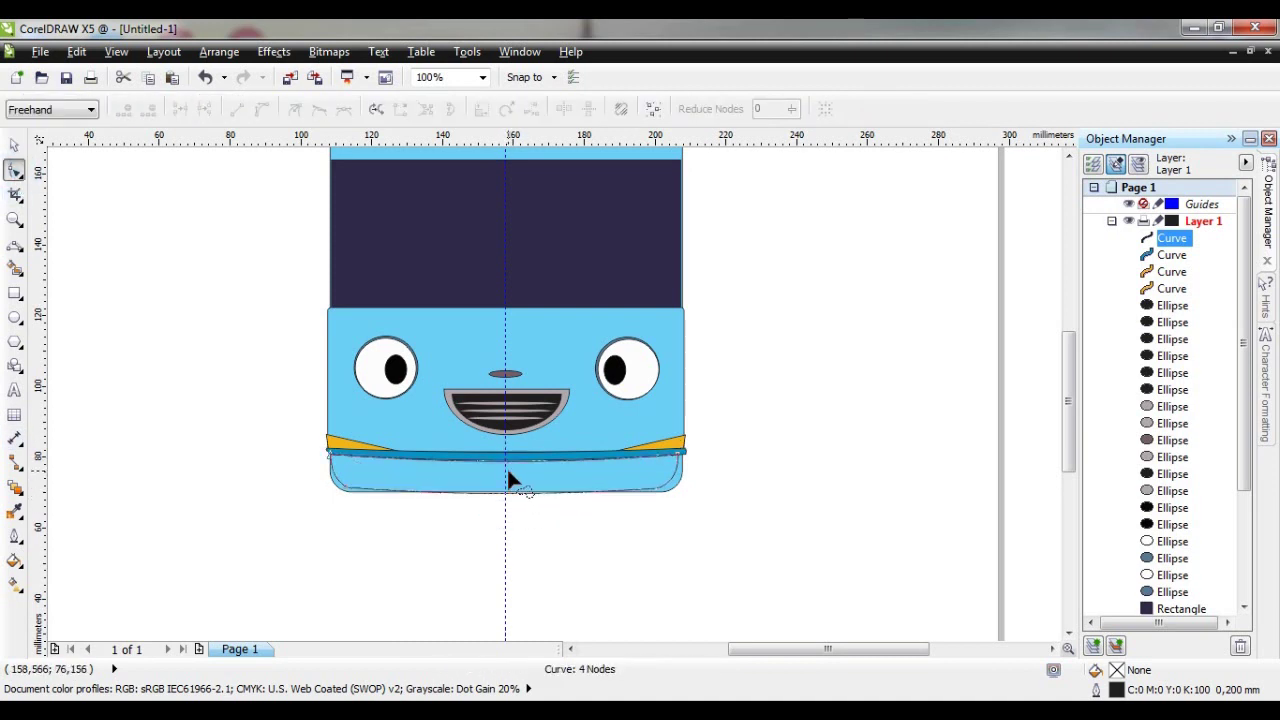
key("space")
left_click_drag(692, 505, 688, 500)
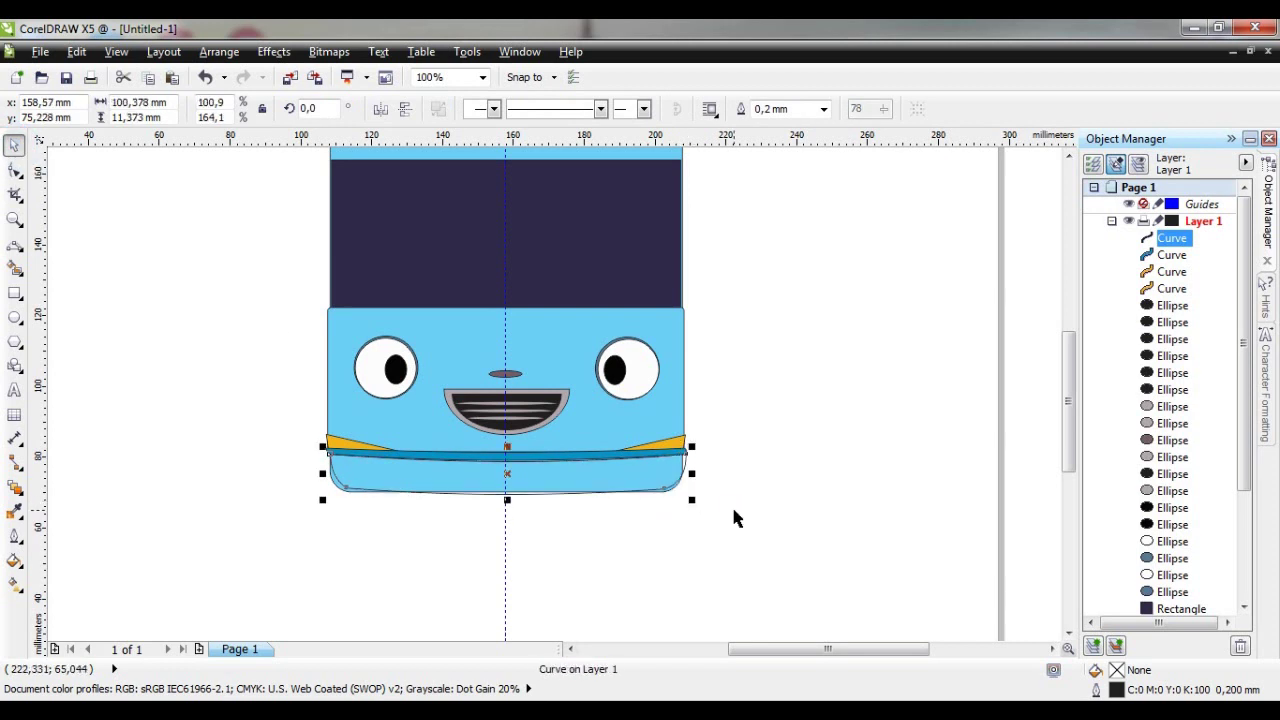
Adjust the bumper outline's corner nodes, handles and lower edge to follow the bus body, making it about 10.5 mm high
left_click(15, 171)
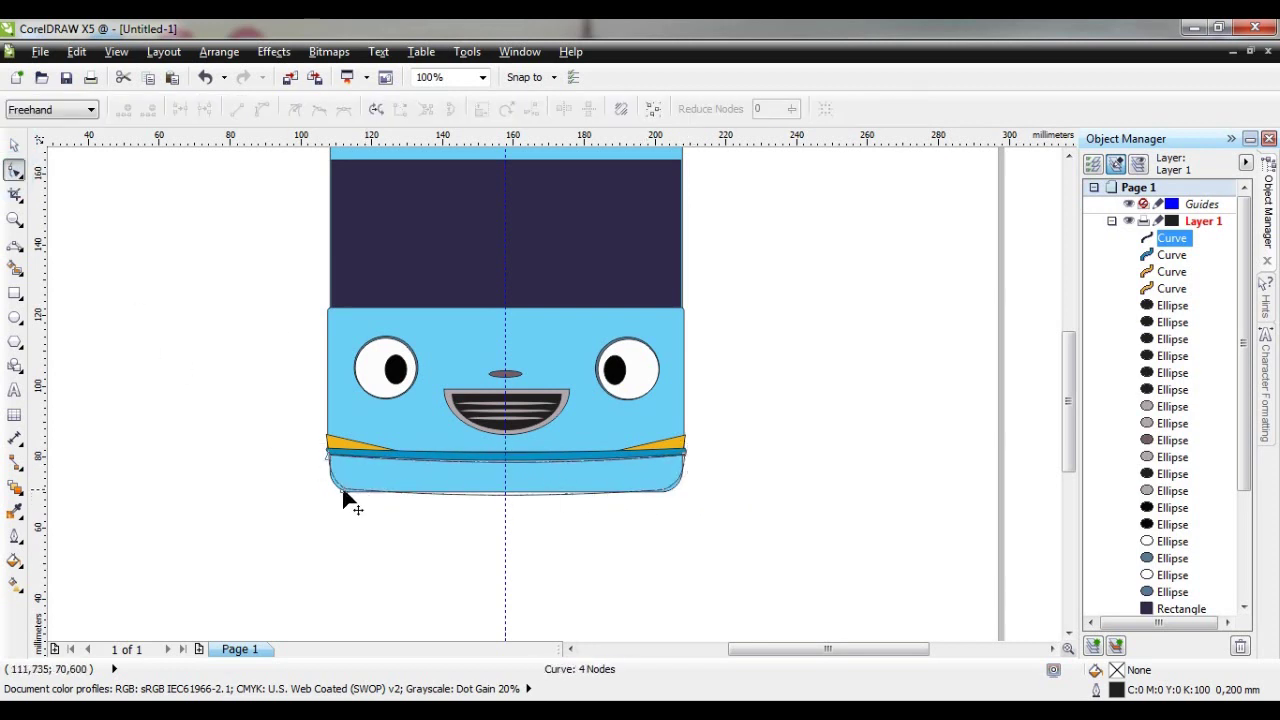
scroll(330, 490, "up", 1)
left_click_drag(337, 491, 572, 512)
left_click_drag(1004, 497, 1027, 488)
left_click_drag(1036, 432, 1036, 427)
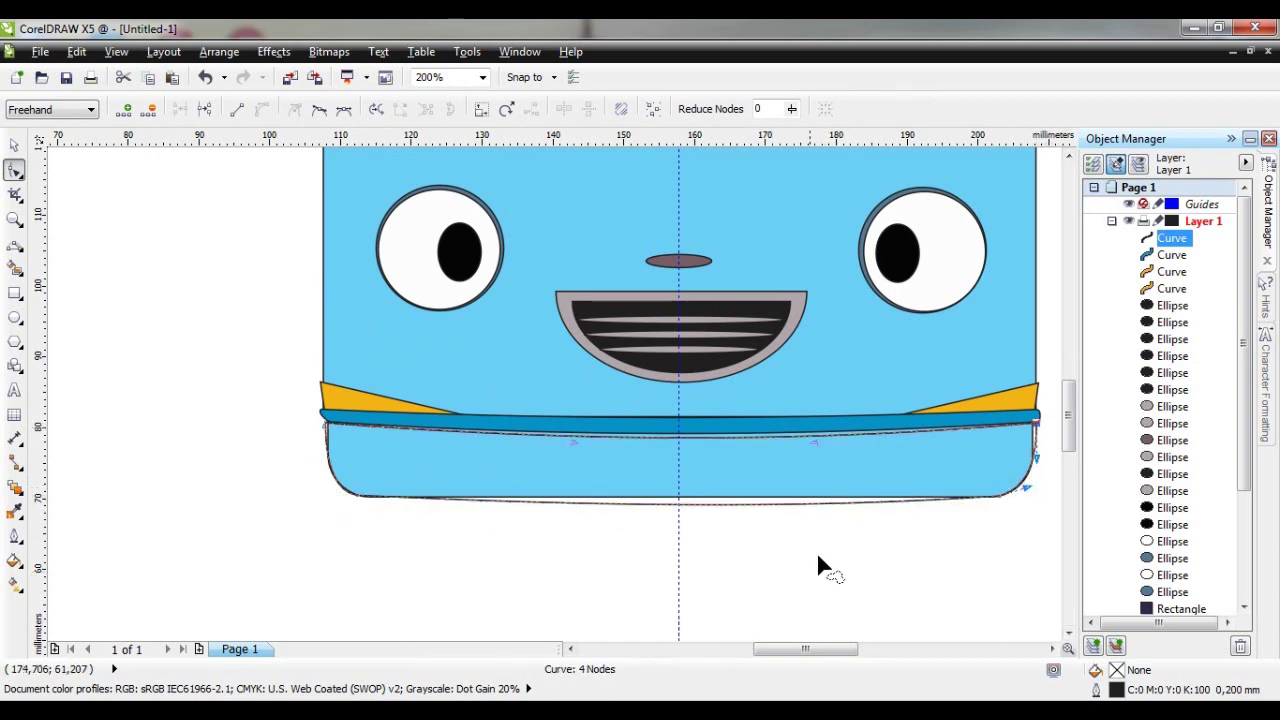
left_click_drag(678, 512, 681, 514)
key("space")
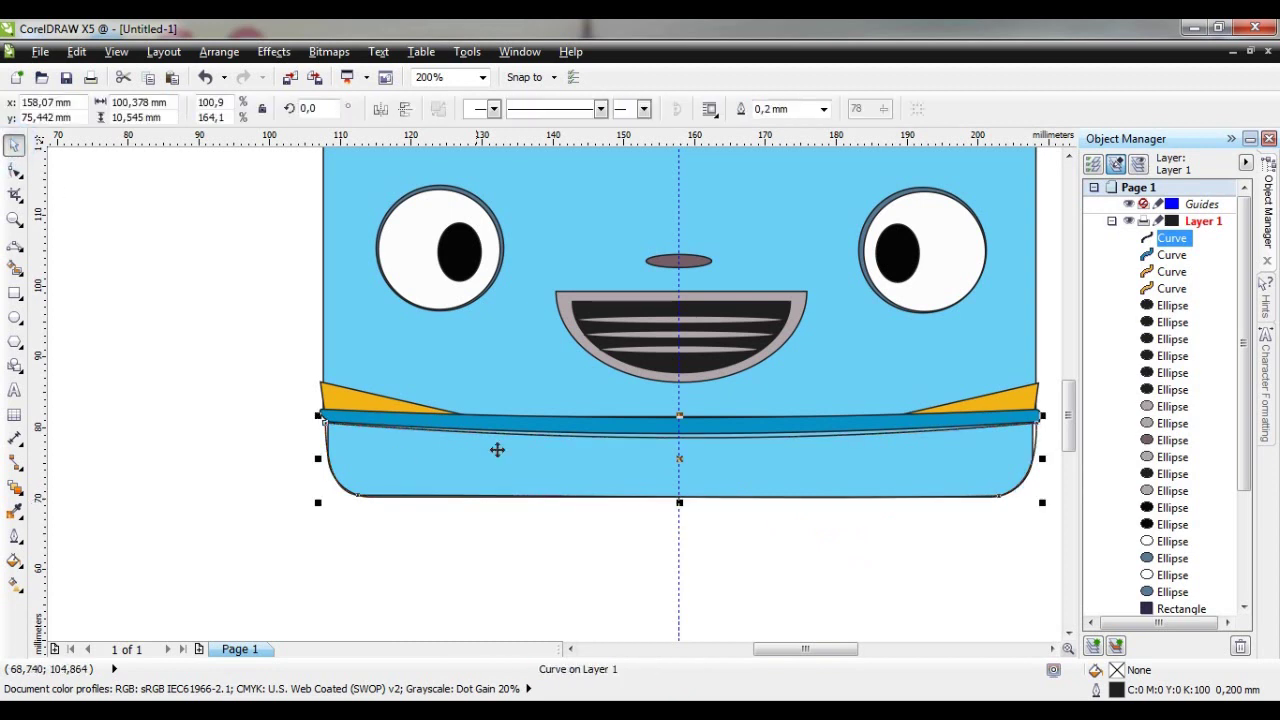
Move the bumper outline down about 4.8 mm and send it behind the bus's light blue face rectangle
right_click(593, 474)
mouse_move(640, 310)
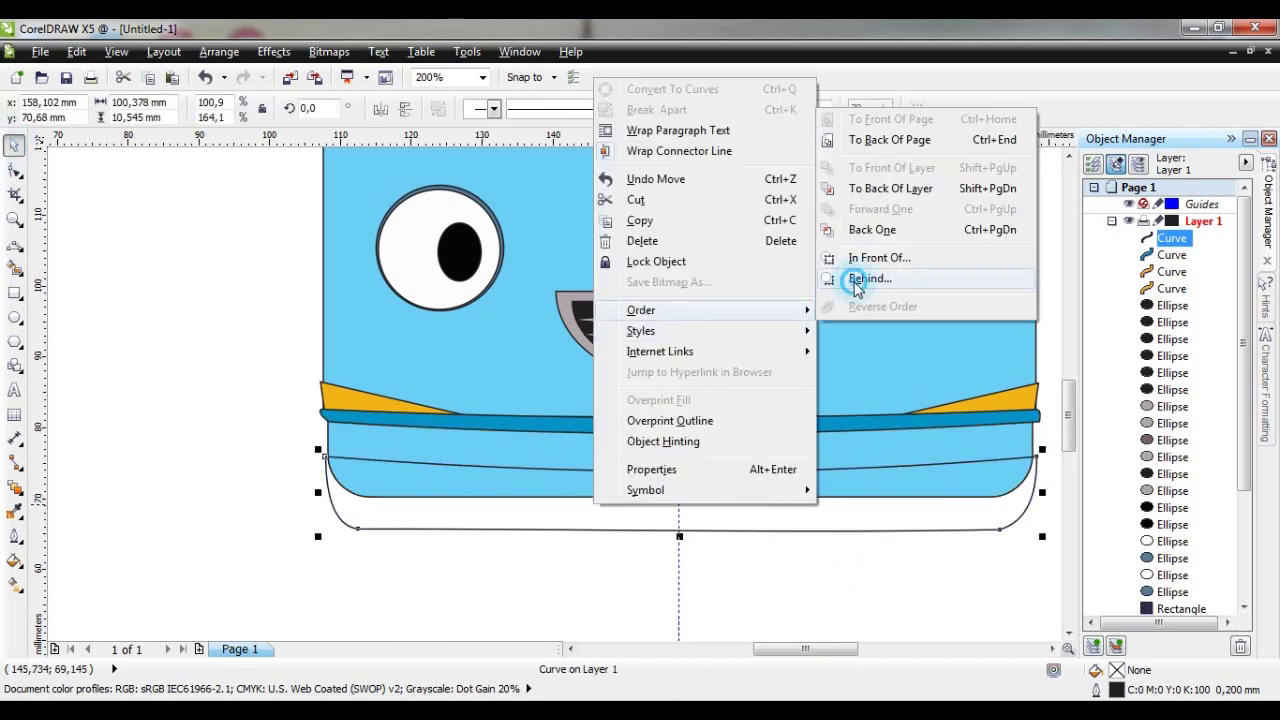
left_click(850, 278)
left_click(560, 490)
right_click(560, 490)
key("Escape")
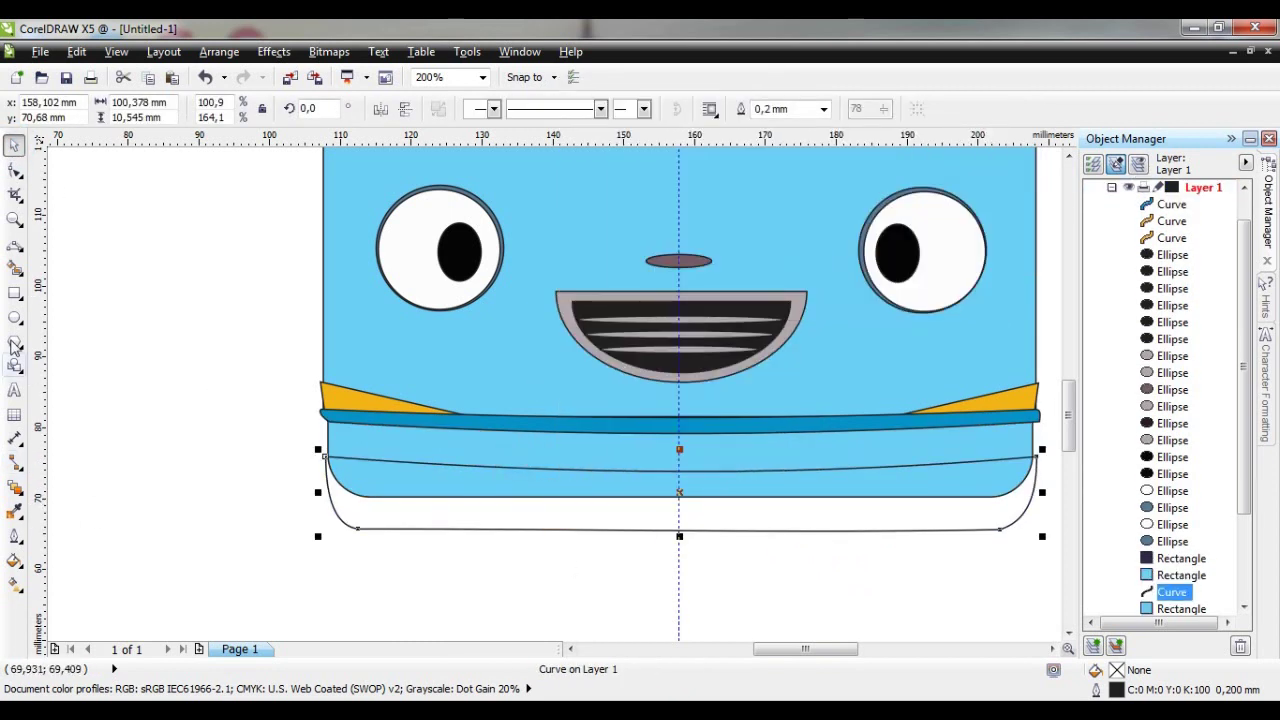
Fill the bumper outline with uniform Black, C0 M0 Y0 K100
left_click(18, 561)
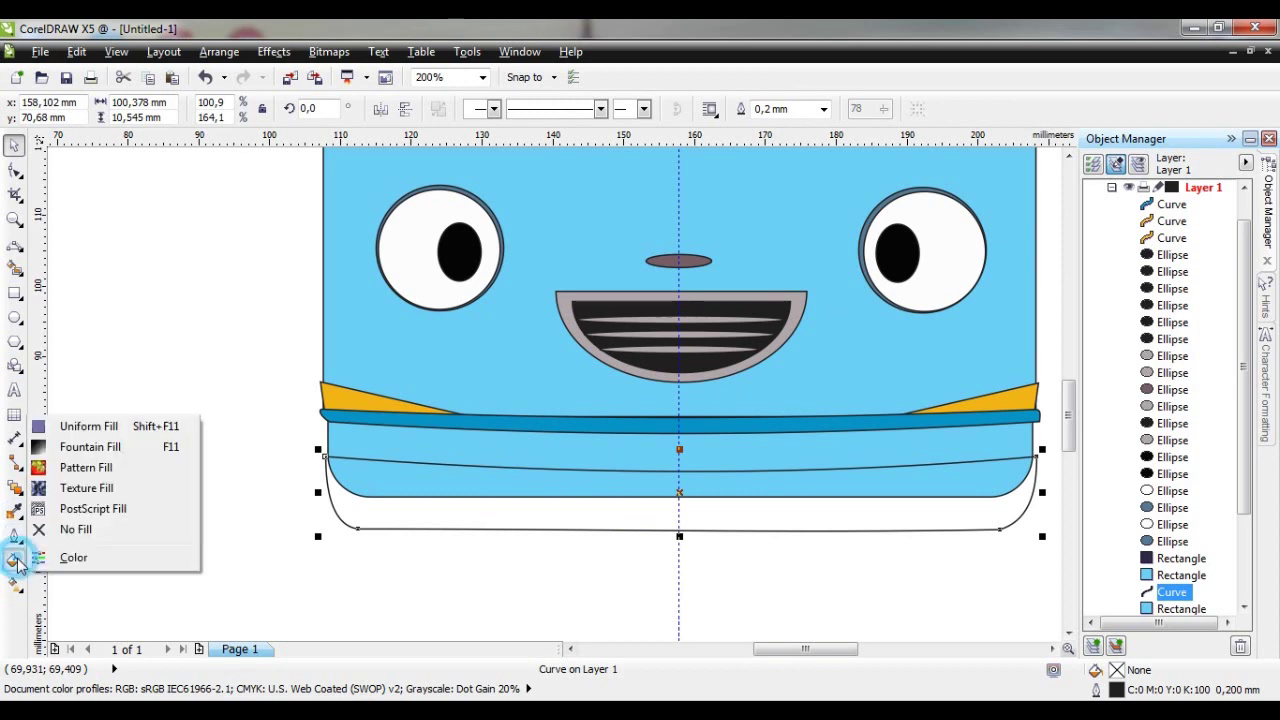
left_click(88, 427)
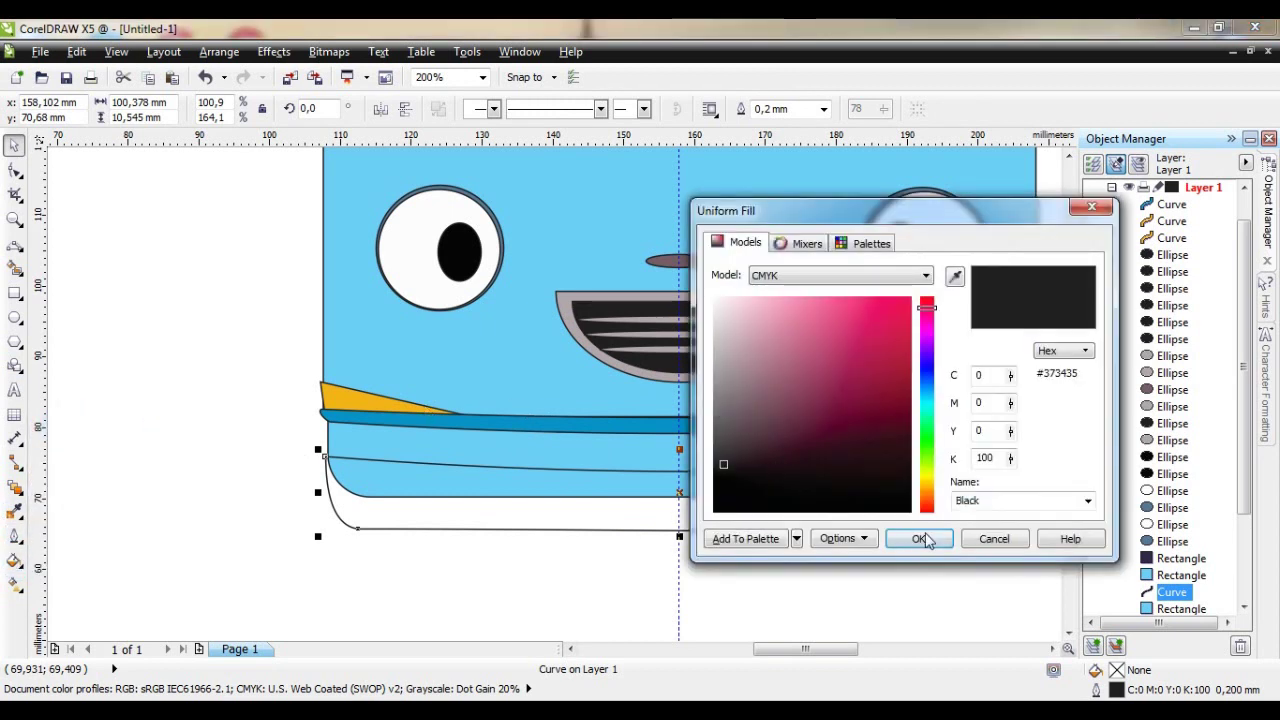
left_click(919, 539)
Nudge the black bumper up about 5 mm so it sits against the blue band
key("Up")
key("Up")
key("Up")
key("Up")
key("Up")
key("Up")
key("Up")
key("Up")
key("Up")
key("Up")
key("Up")
key("Up")
key("Up")
key("Up")
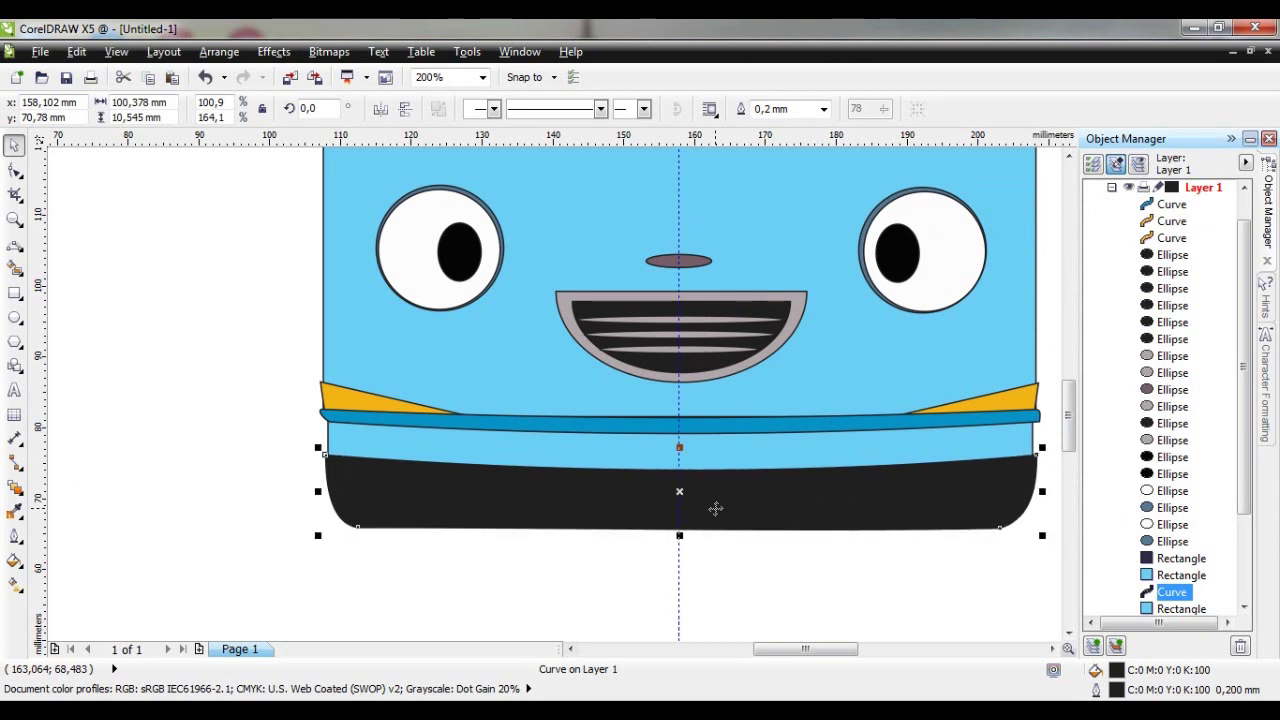
key("Up")
key("Up")
key("Up")
key("Up")
key("Up")
key("Up")
key("Up")
key("Up")
key("Up")
key("Up")
key("Up")
key("Up")
key("Up")
key("Up")
key("Up")
key("Up")
key("Up")
key("Up")
key("Up")
key("Up")
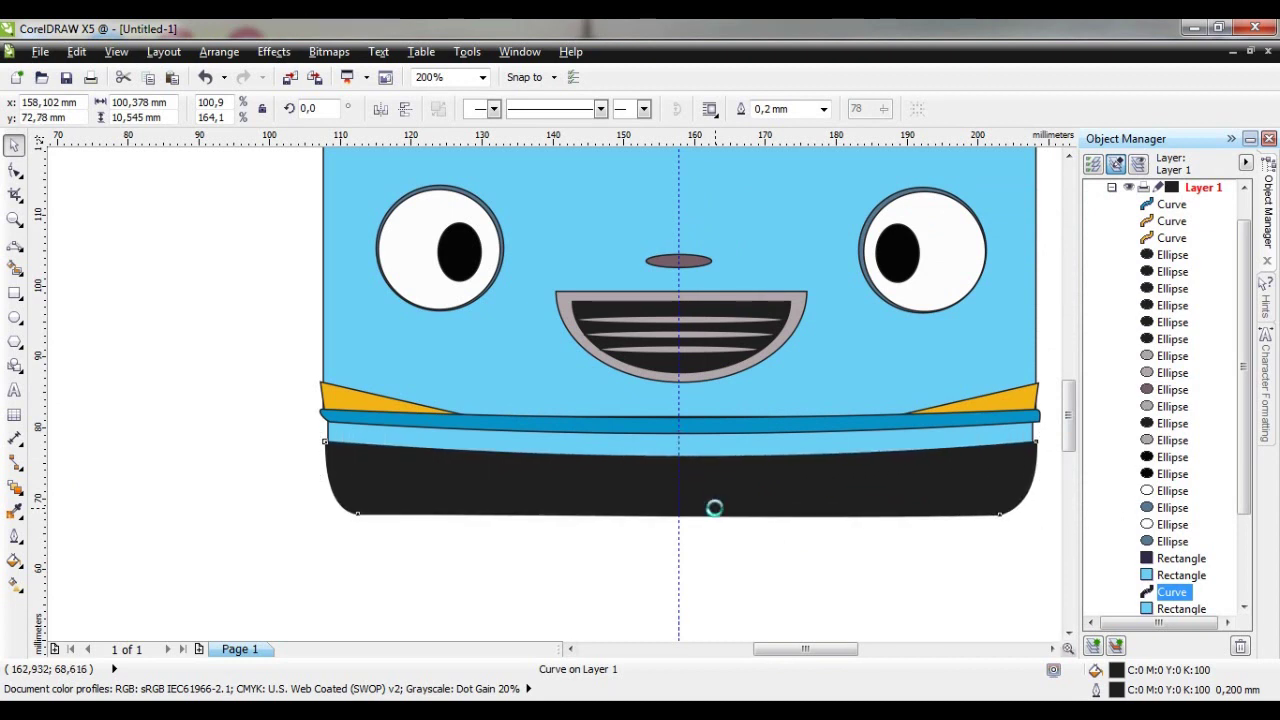
Stretch the black bumper's lower edge down to make it about 10.7 mm high, then raise its upper edge slightly under the band
left_click_drag(679, 498, 679, 501)
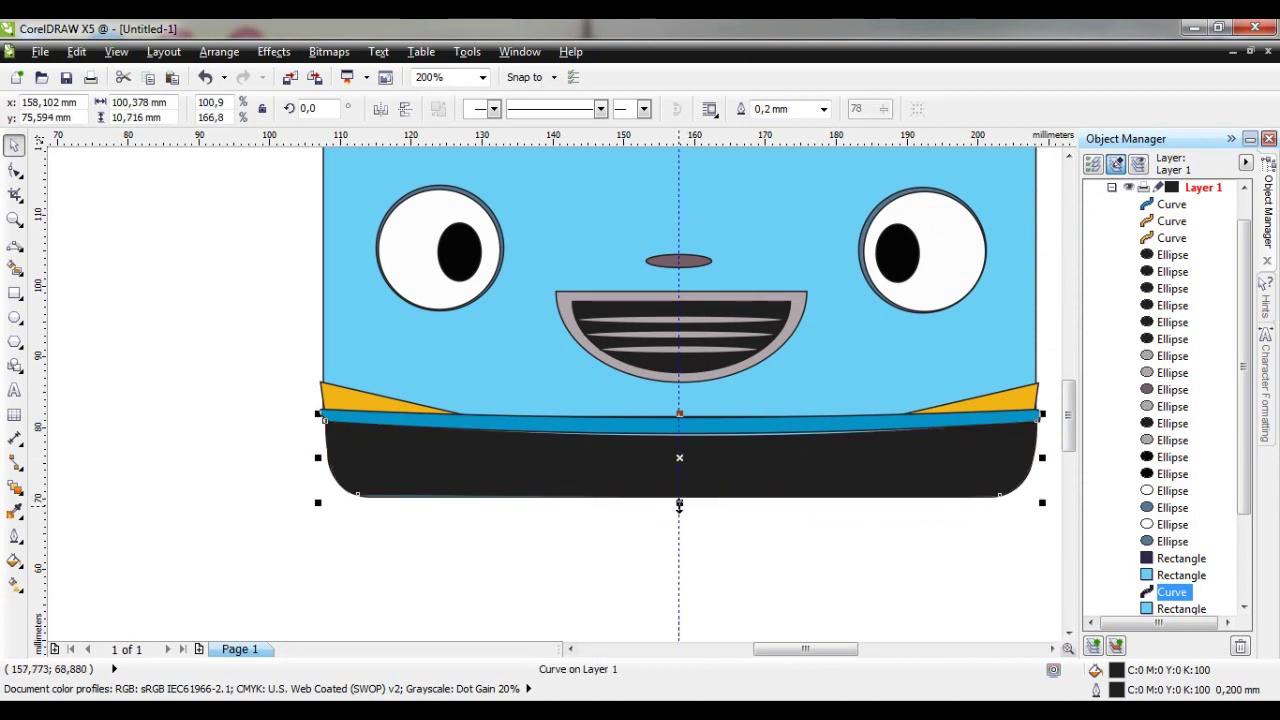
left_click_drag(679, 413, 679, 408)
scroll(711, 555, "down", 1)
left_click(846, 561)
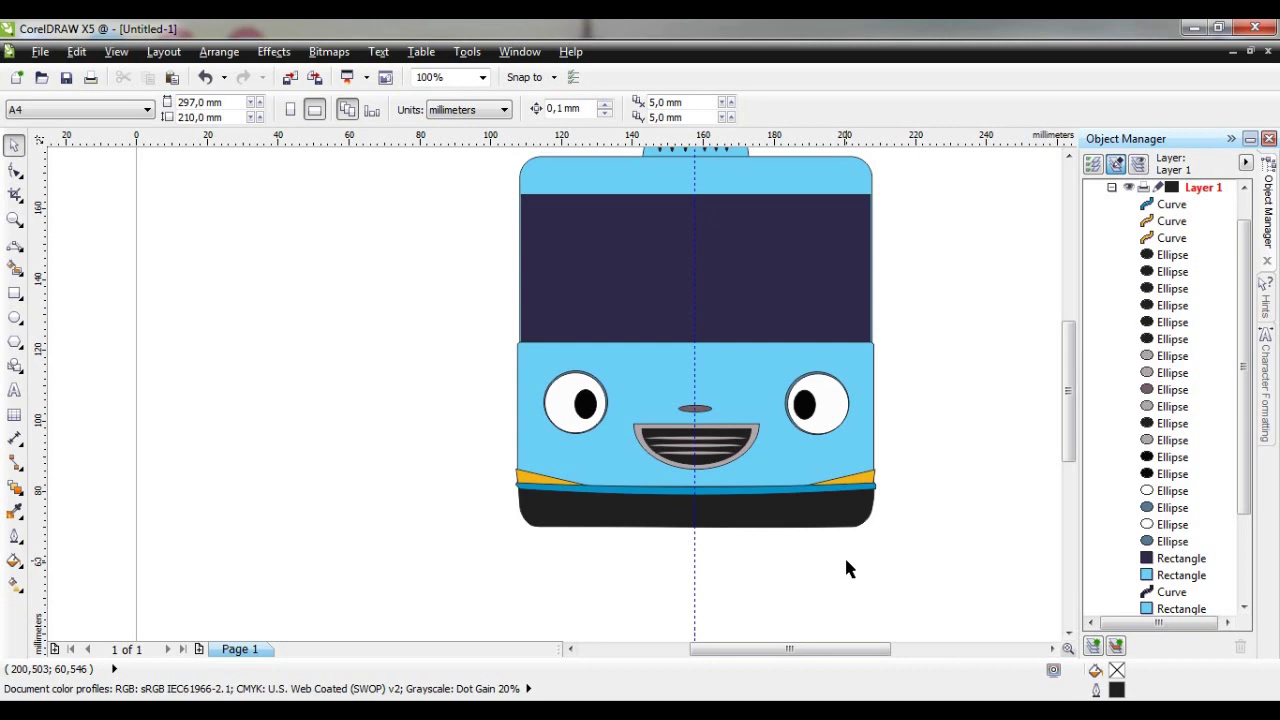
Change the blue band's uniform fill to green, C79 M17 Y73 K2
left_click(729, 491)
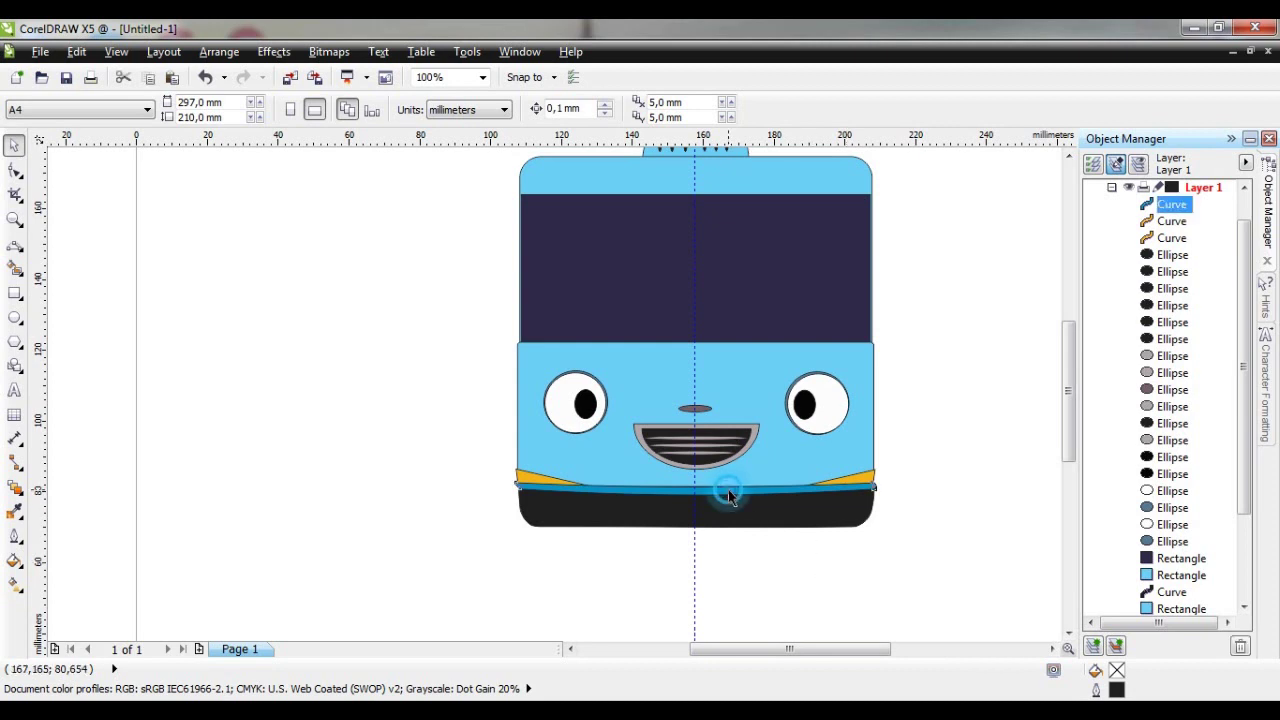
left_click(14, 561)
left_click(90, 420)
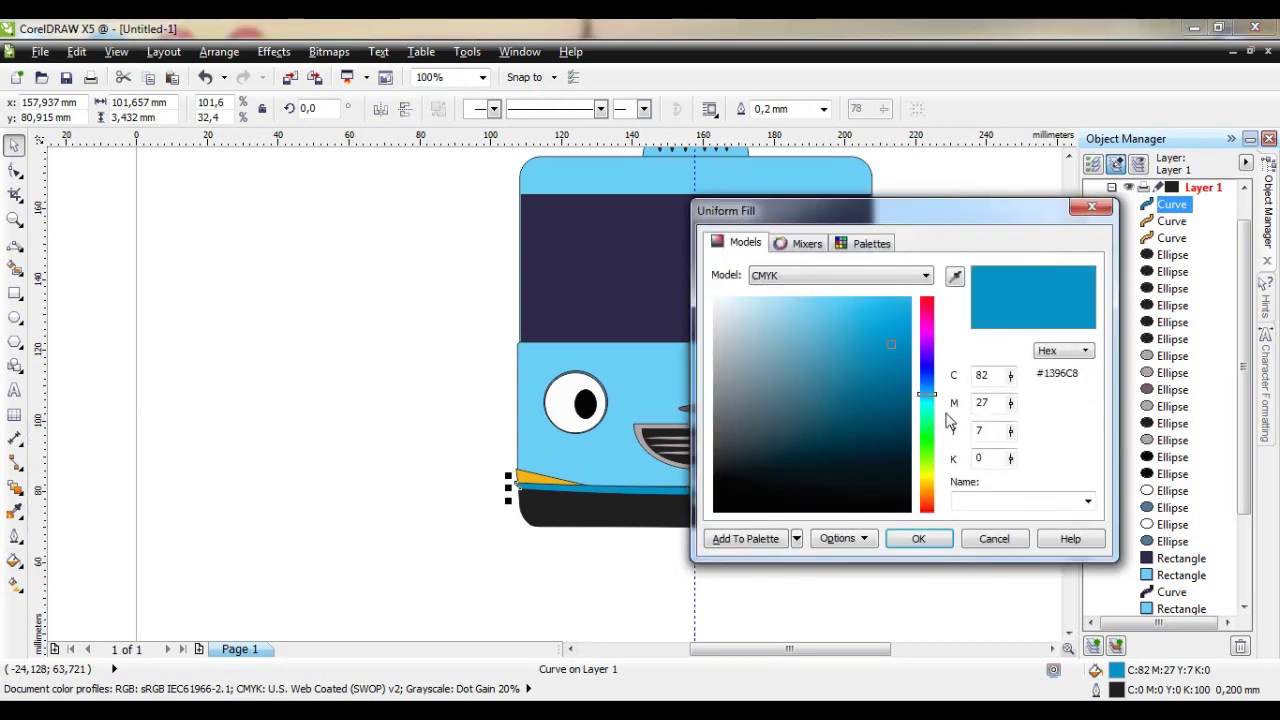
left_click(927, 420)
left_click(875, 390)
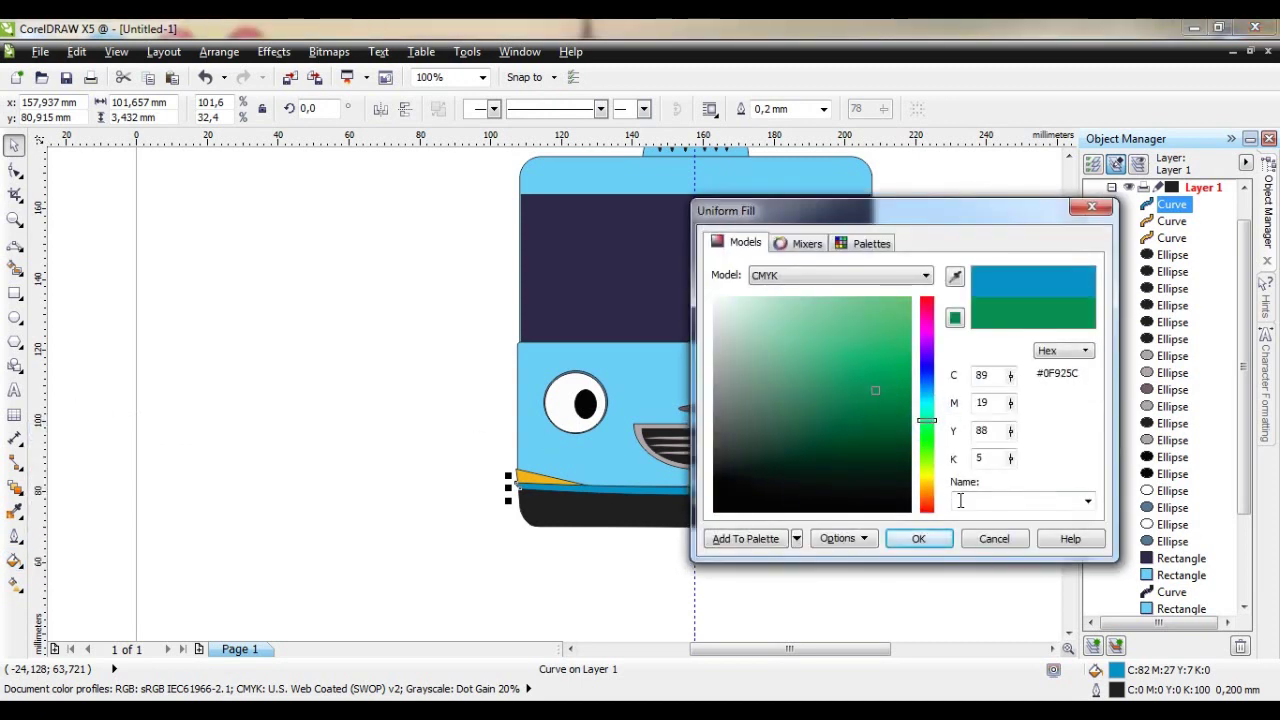
left_click(827, 380)
left_click(938, 548)
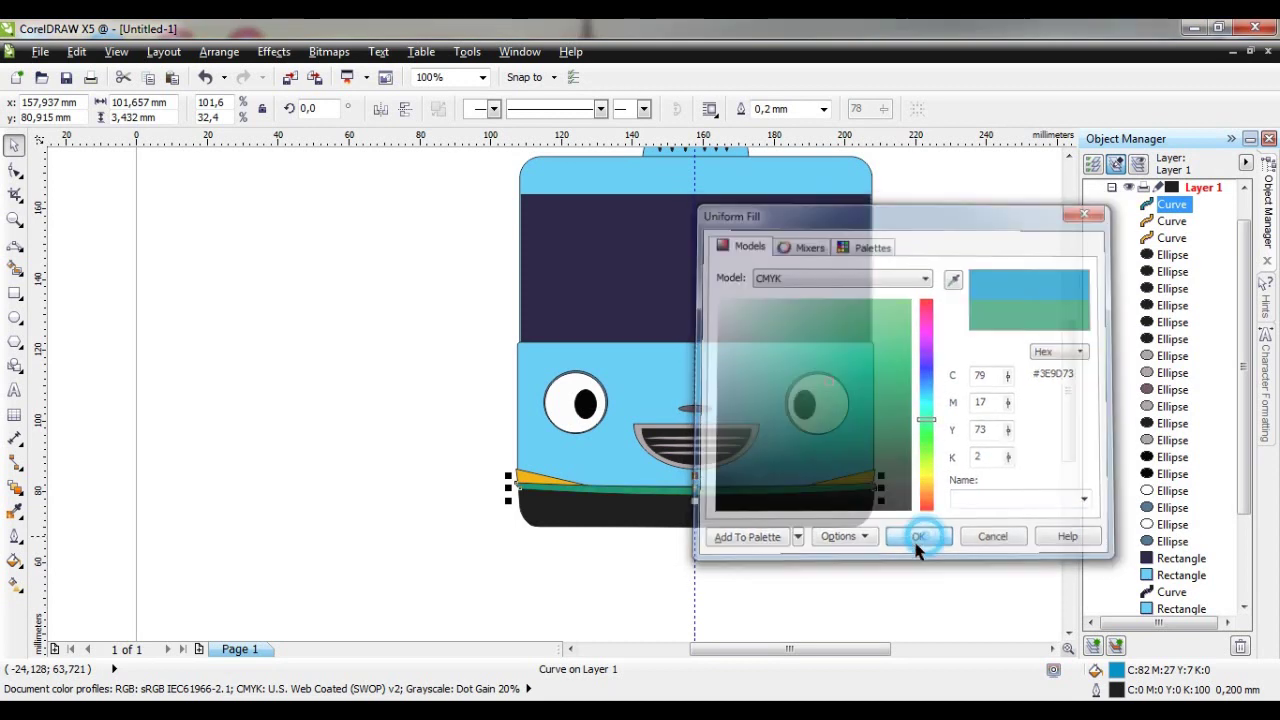
Draw a circle about 5 mm across, fill it light blue and place one near each end of the black bumper
left_click(286, 578)
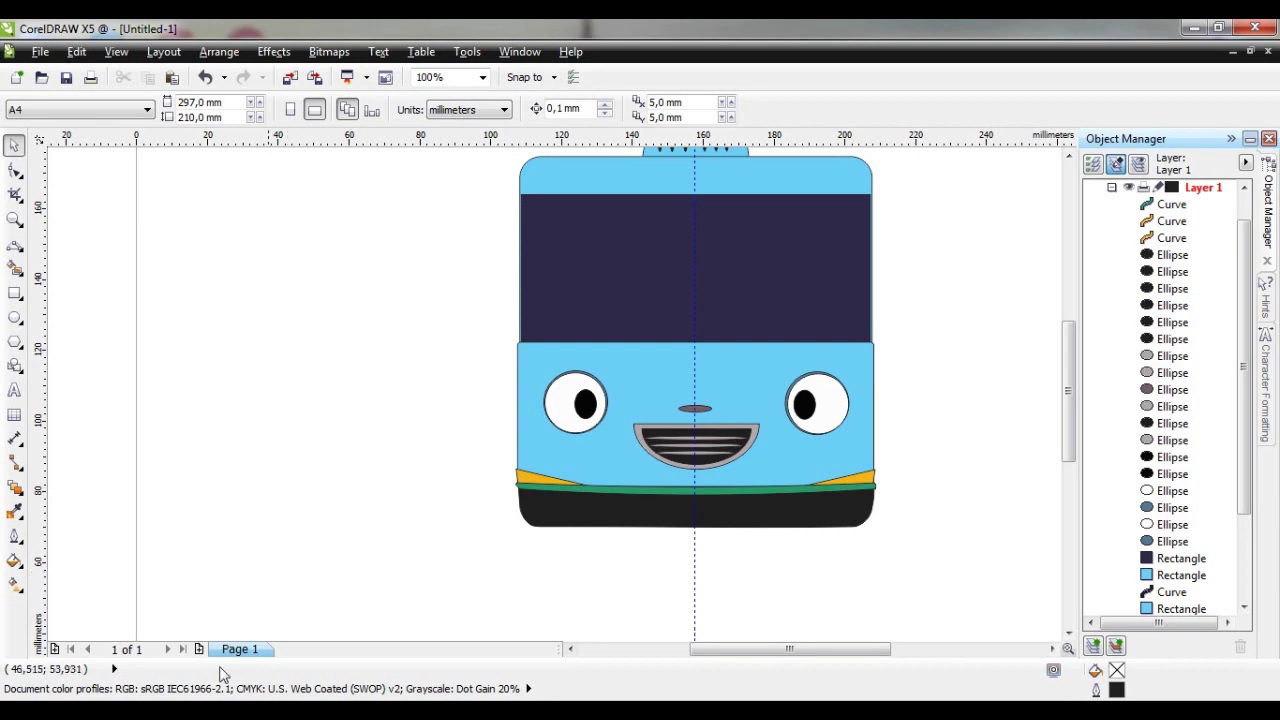
left_click(14, 317)
left_click_drag(364, 478, 399, 510)
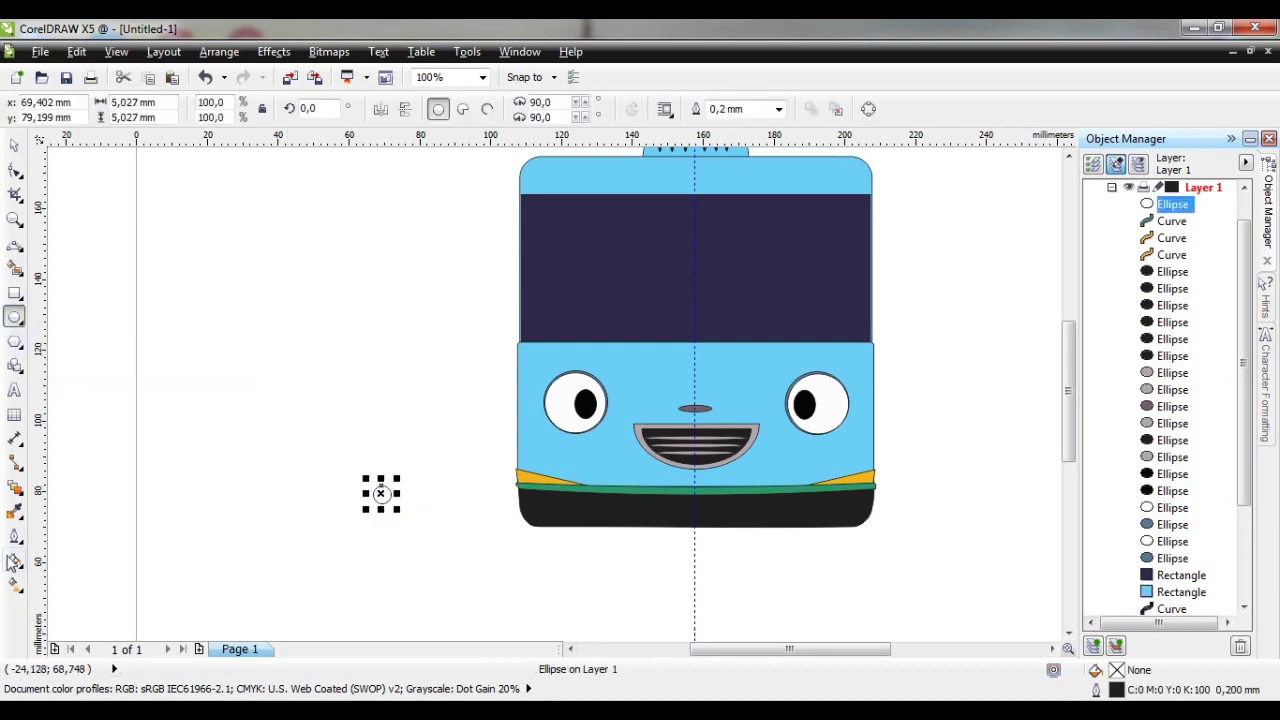
key("shift+F11")
key("Return")
left_click_drag(381, 493, 826, 507)
key("Escape")
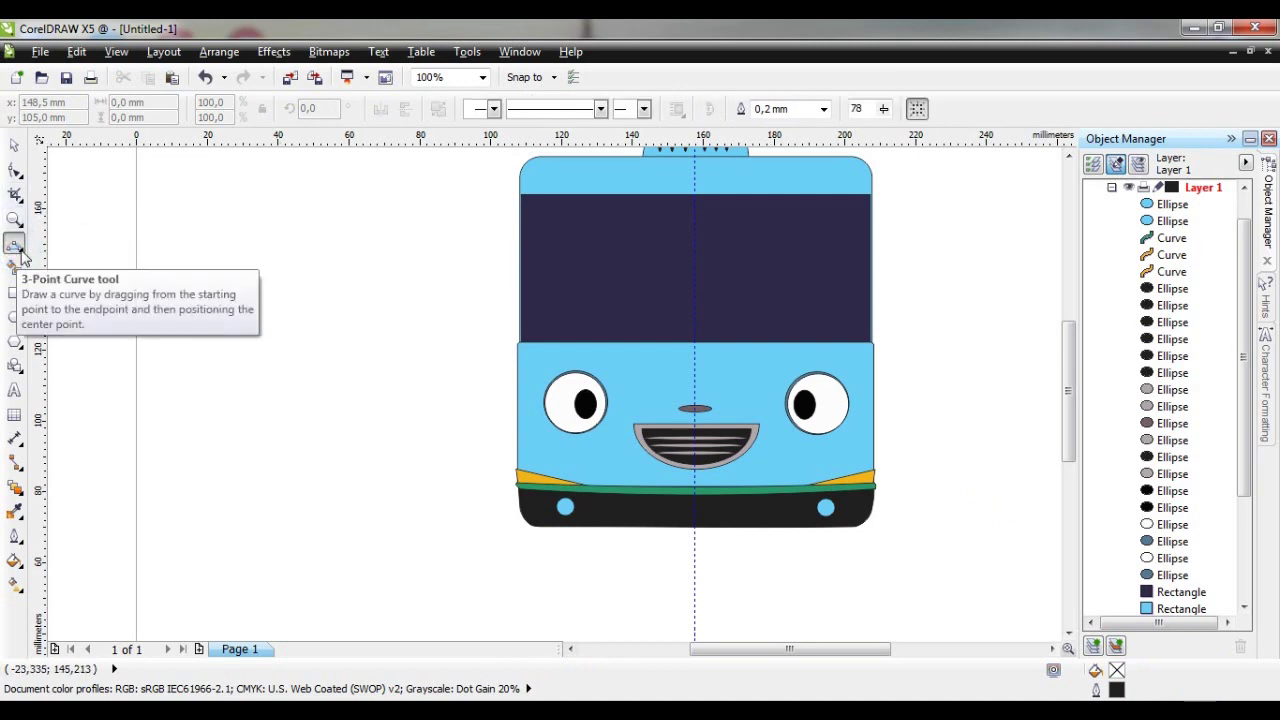
Draw a closed, arched B-spline shape about 31 mm wide and 12 mm high on the blank area left of the bus
left_click(16, 252)
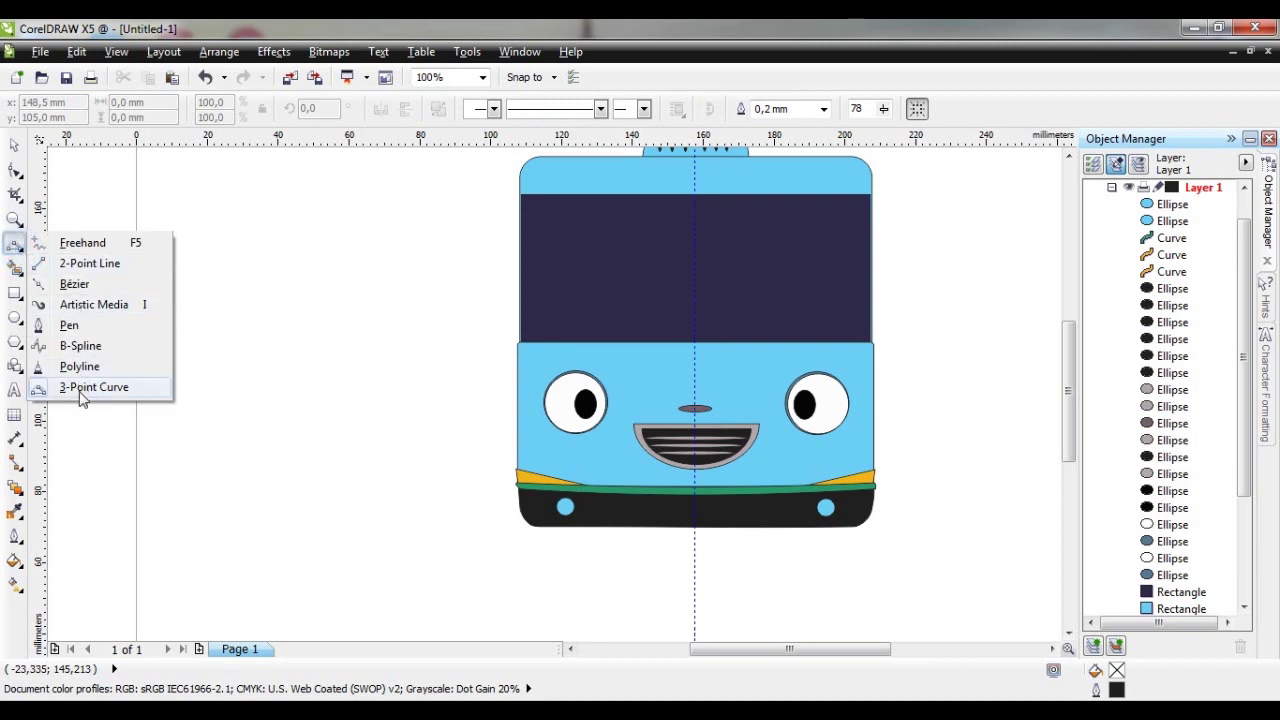
left_click(78, 345)
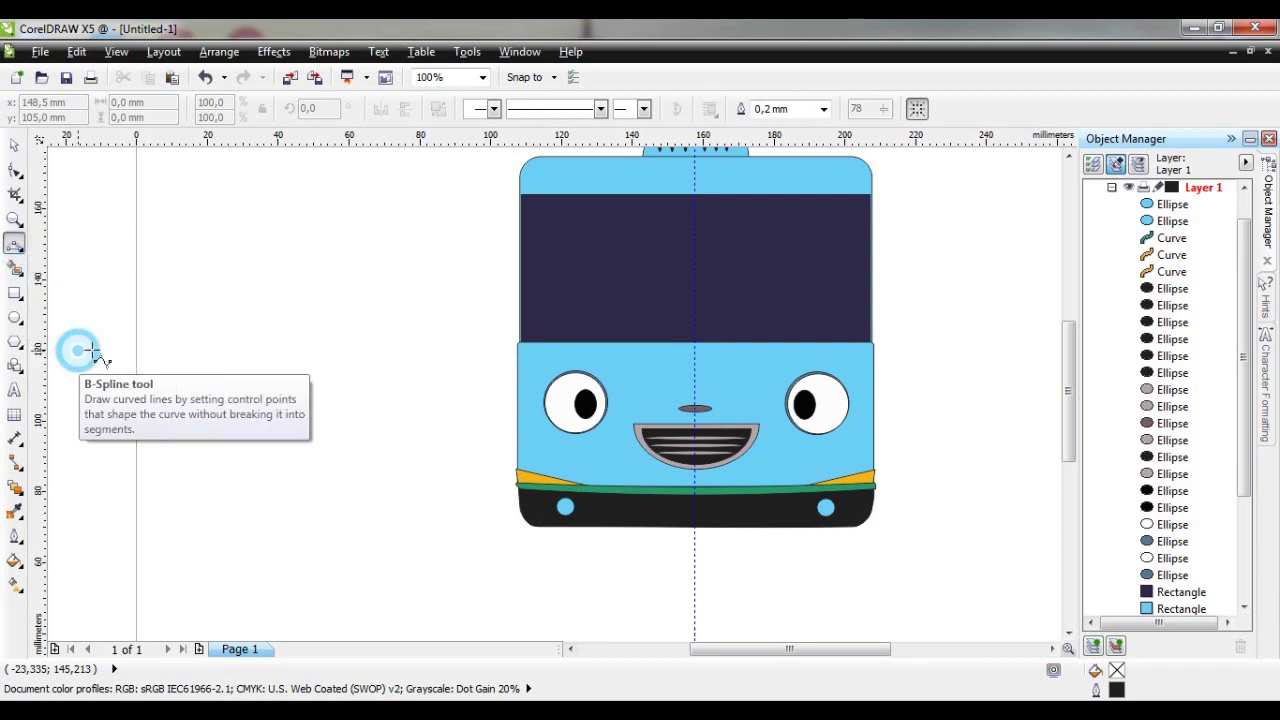
left_click(256, 334)
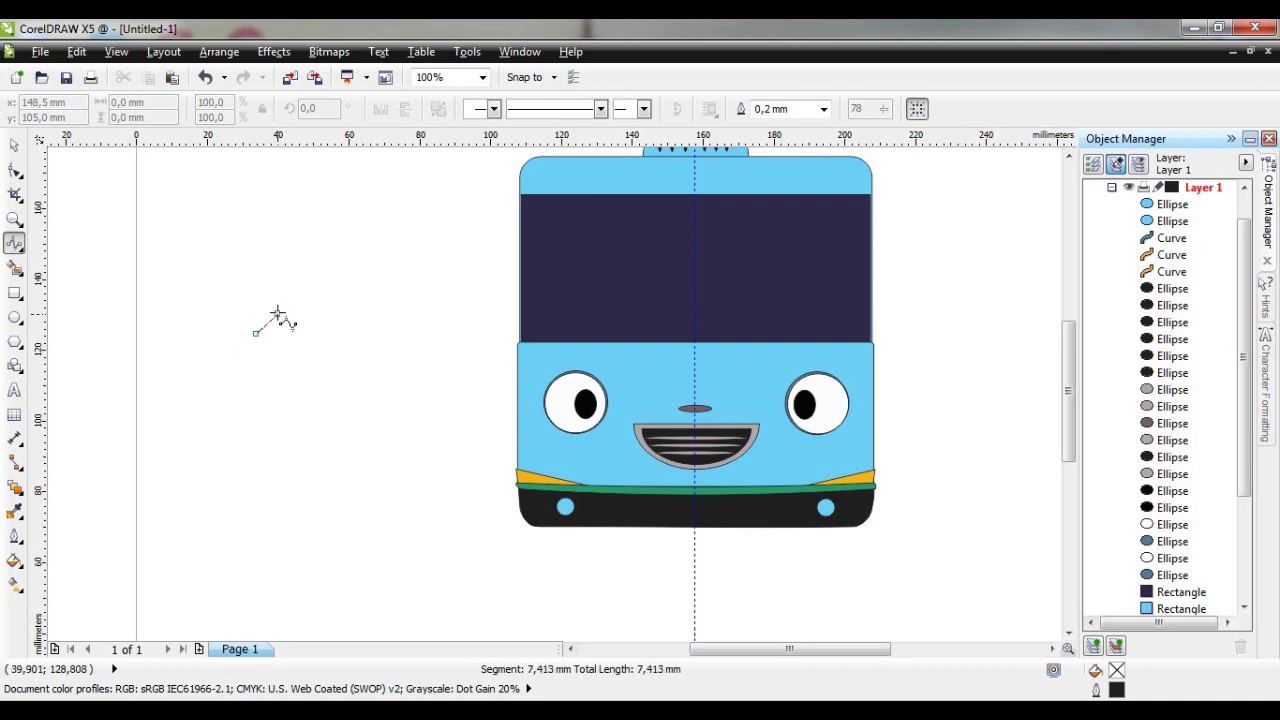
left_click(278, 313)
left_click(304, 306)
left_click(341, 306)
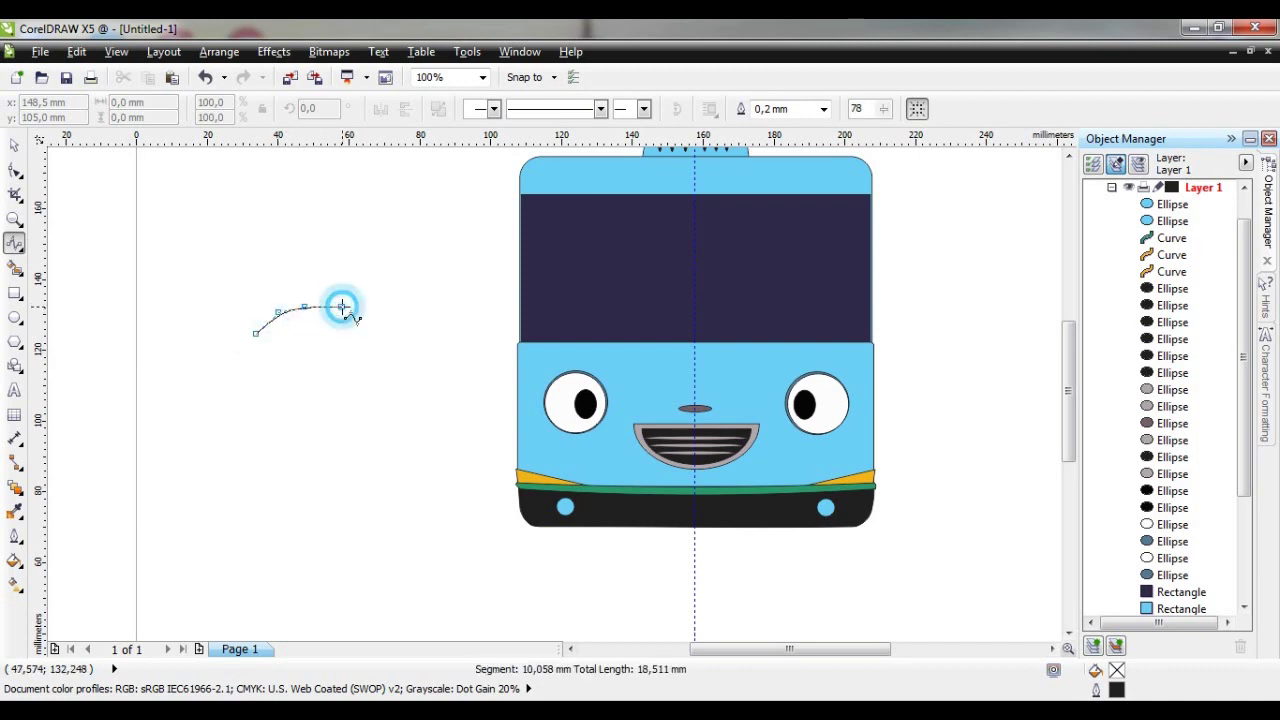
left_click(362, 312)
left_click(366, 320)
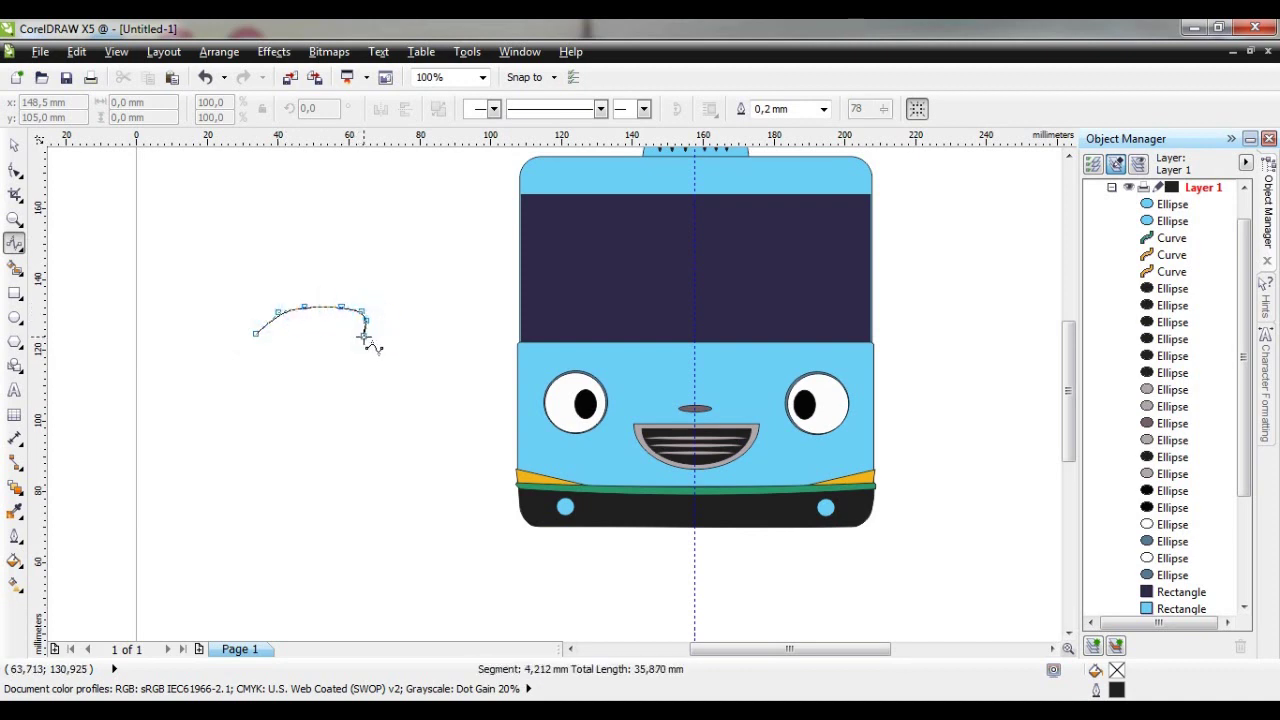
left_click(367, 336)
left_click(349, 333)
left_click(337, 321)
left_click(325, 324)
left_click(301, 328)
left_click(280, 328)
left_click(263, 337)
left_click(250, 353)
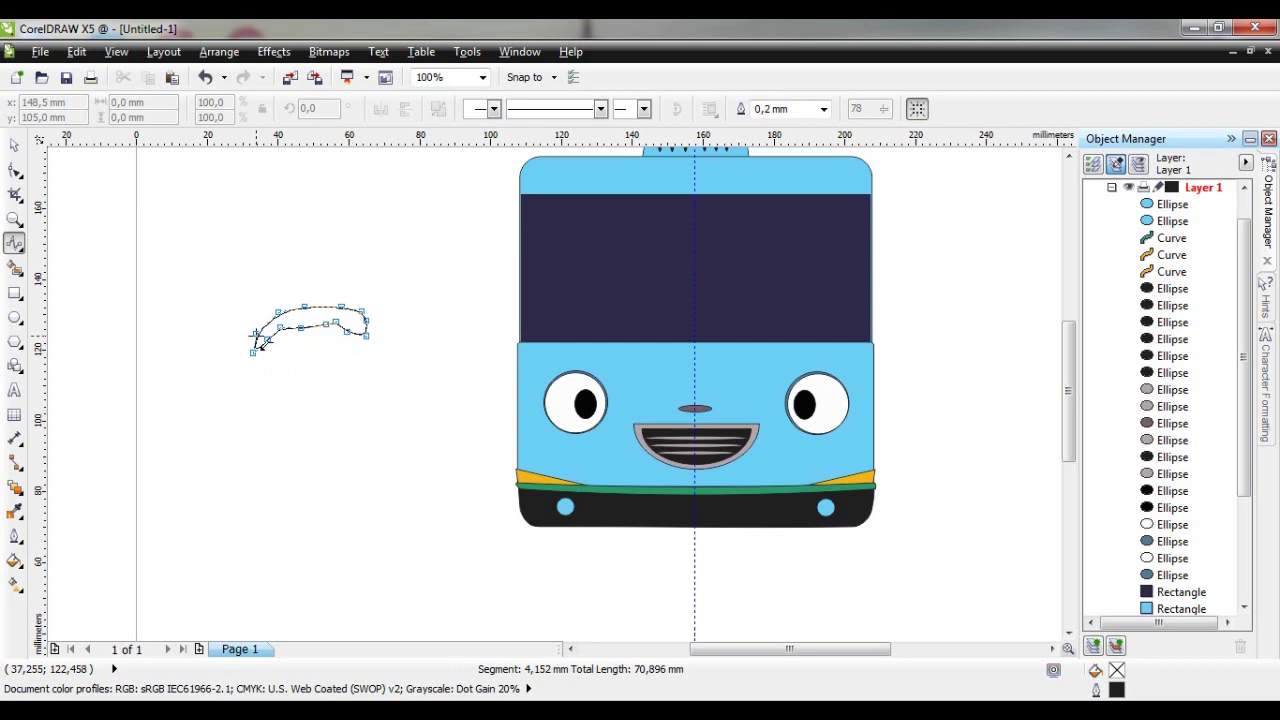
left_click(258, 334)
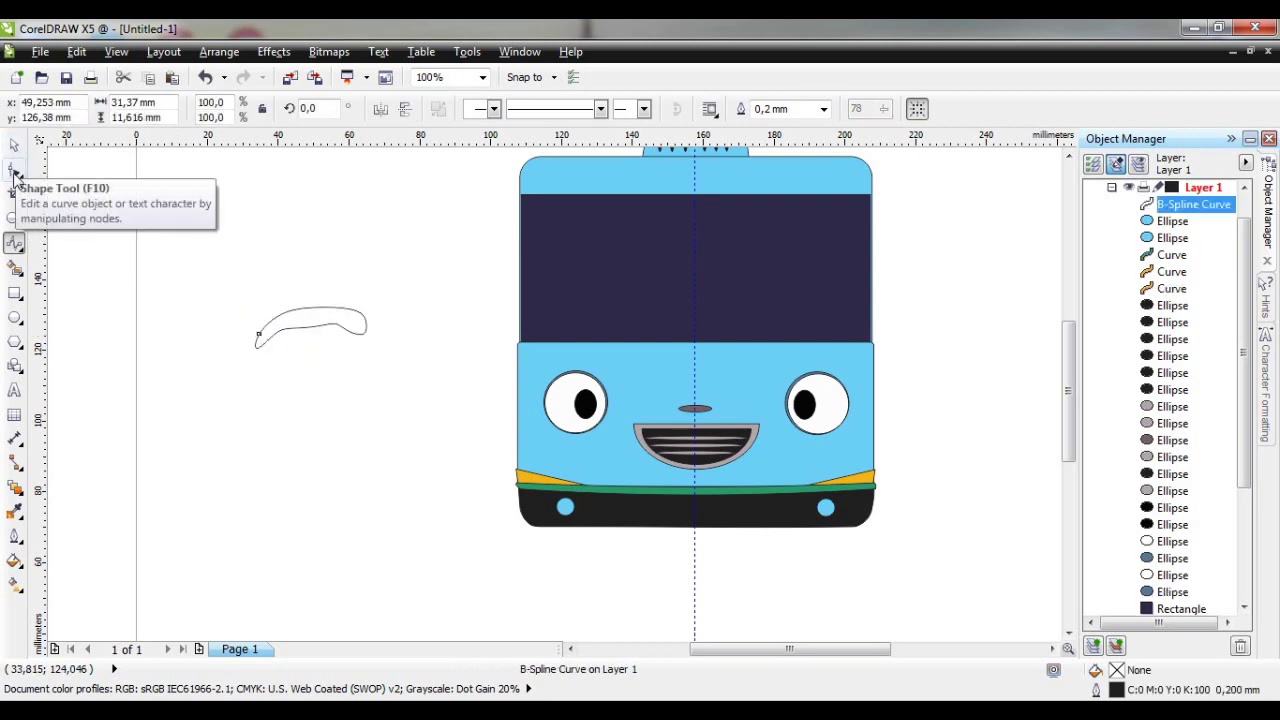
Reshape the arched shape's nodes into a smooth curved blade about 33 mm wide and 13.6 mm high
left_click(15, 172)
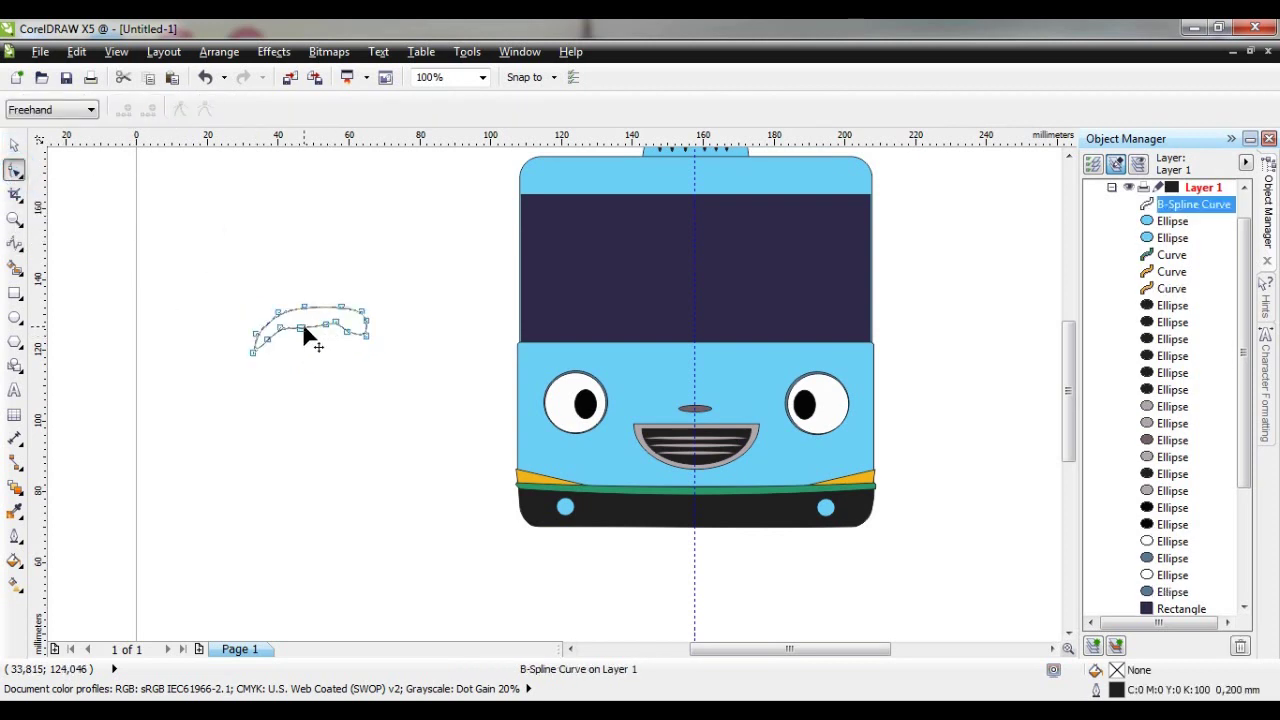
left_click(283, 332)
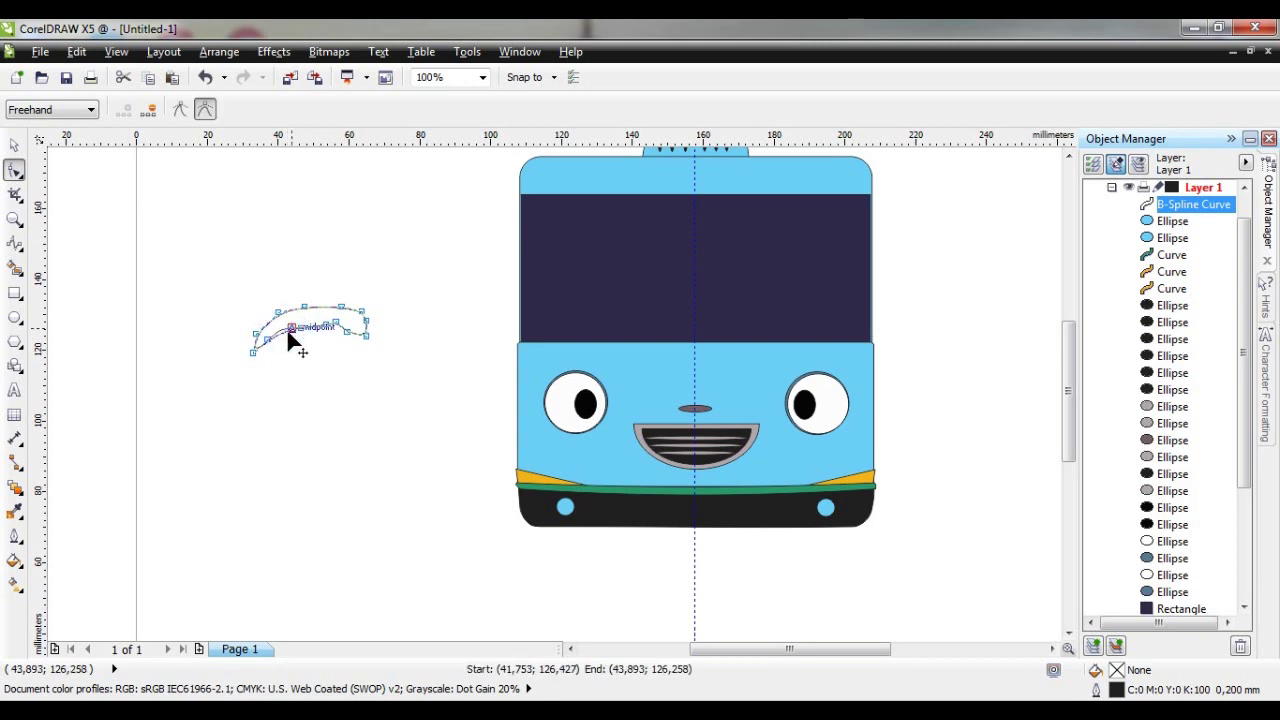
left_click_drag(283, 330, 335, 323)
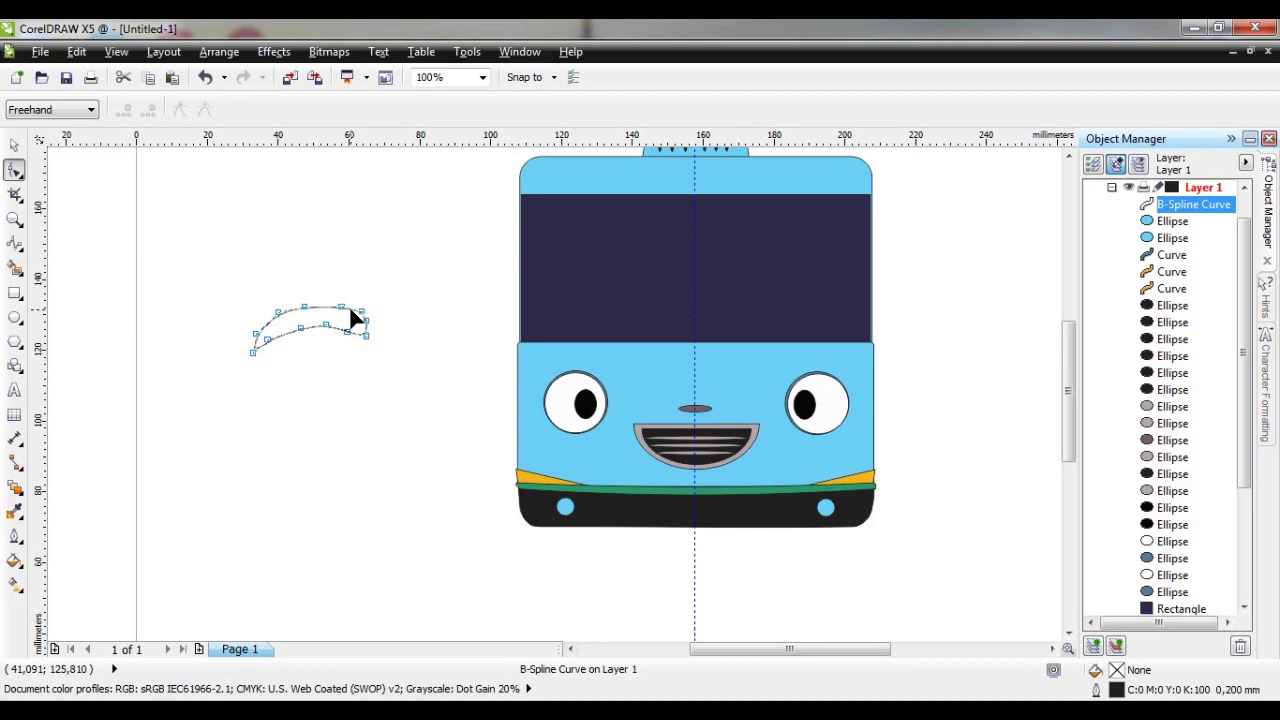
left_click(366, 335)
scroll(376, 330, "up", 2)
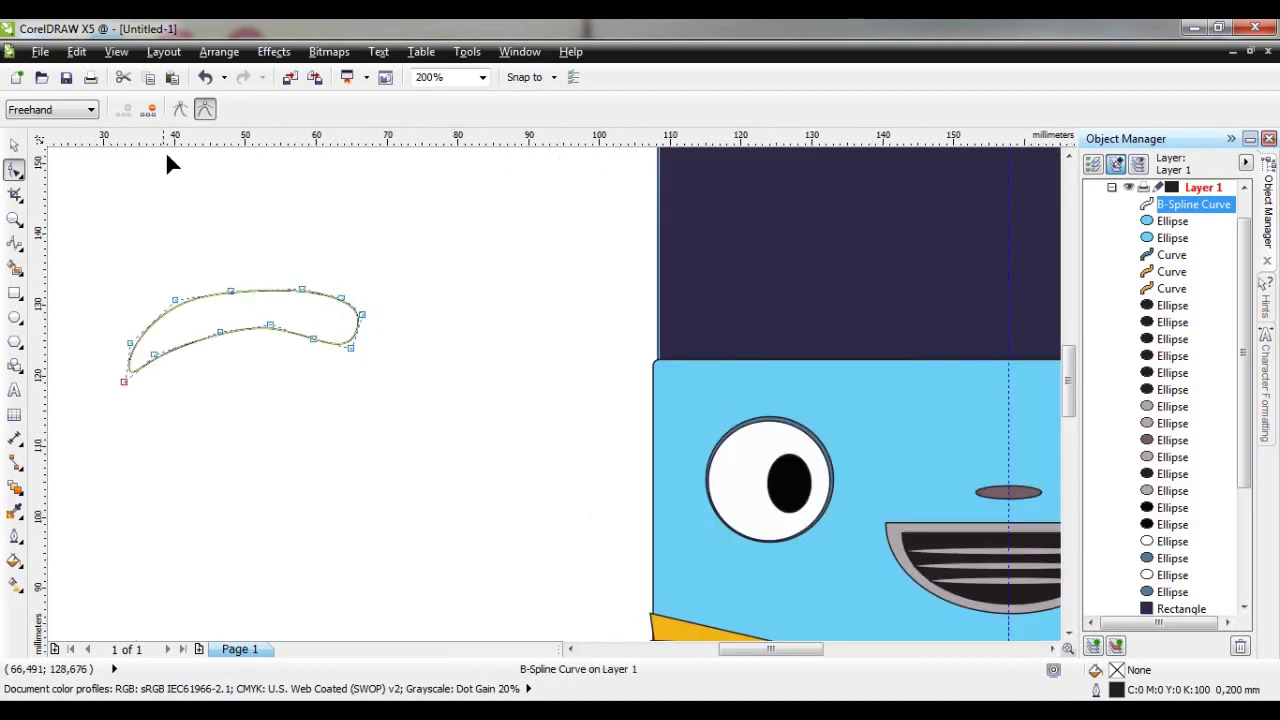
left_click_drag(270, 325, 259, 332)
left_click_drag(231, 291, 240, 283)
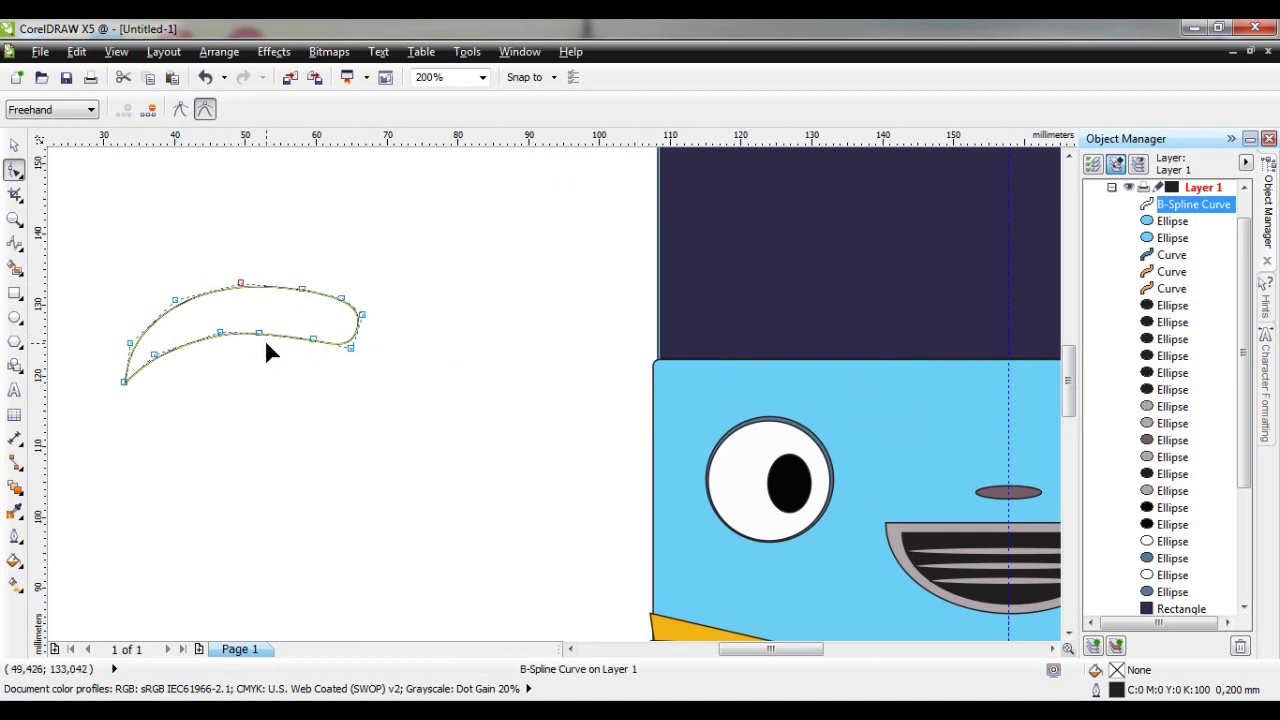
Fill the curved blade shape with uniform blue, C86 M64 Y20 K3
key("space")
scroll(503, 434, "down", 2)
left_click(14, 560)
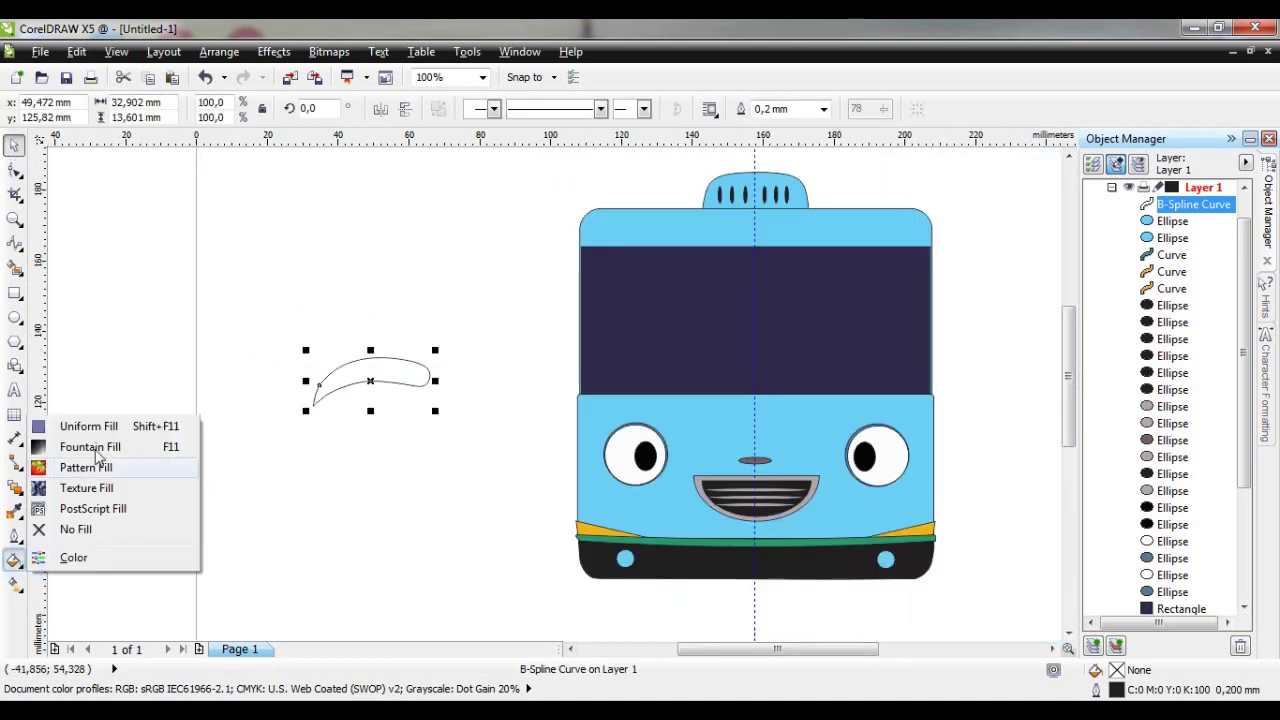
left_click(88, 426)
left_click(927, 383)
left_click_drag(877, 420, 822, 390)
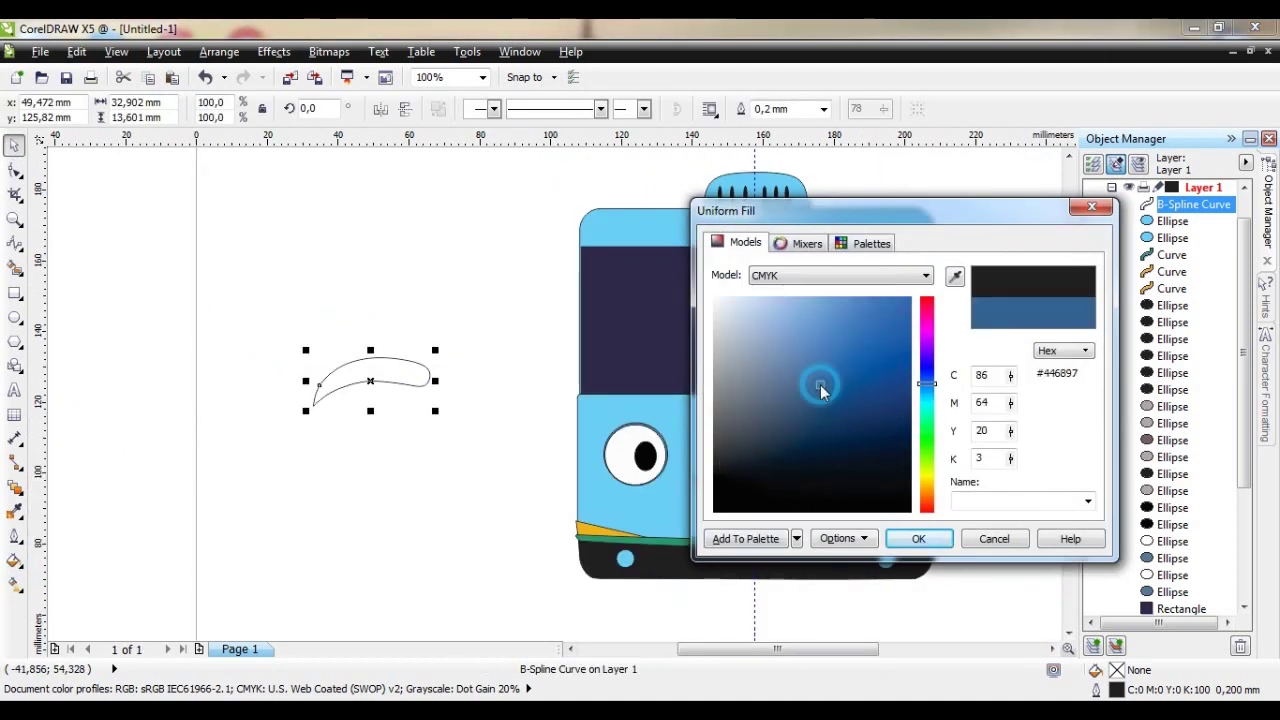
left_click(918, 538)
Place the blue shape on the windshield above the bus's left-hand eye, scaled to 83.5% and rotated about 10.5°
left_click_drag(372, 380, 654, 376)
left_click(676, 373)
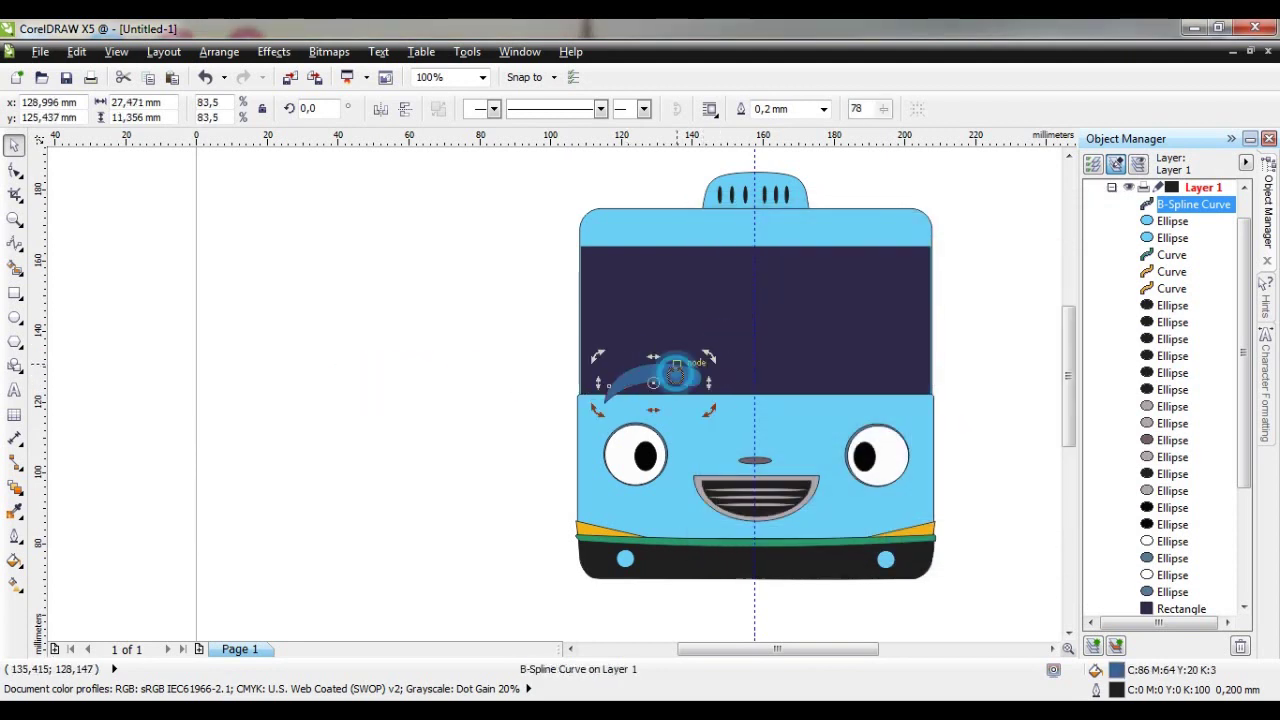
left_click_drag(708, 410, 722, 396)
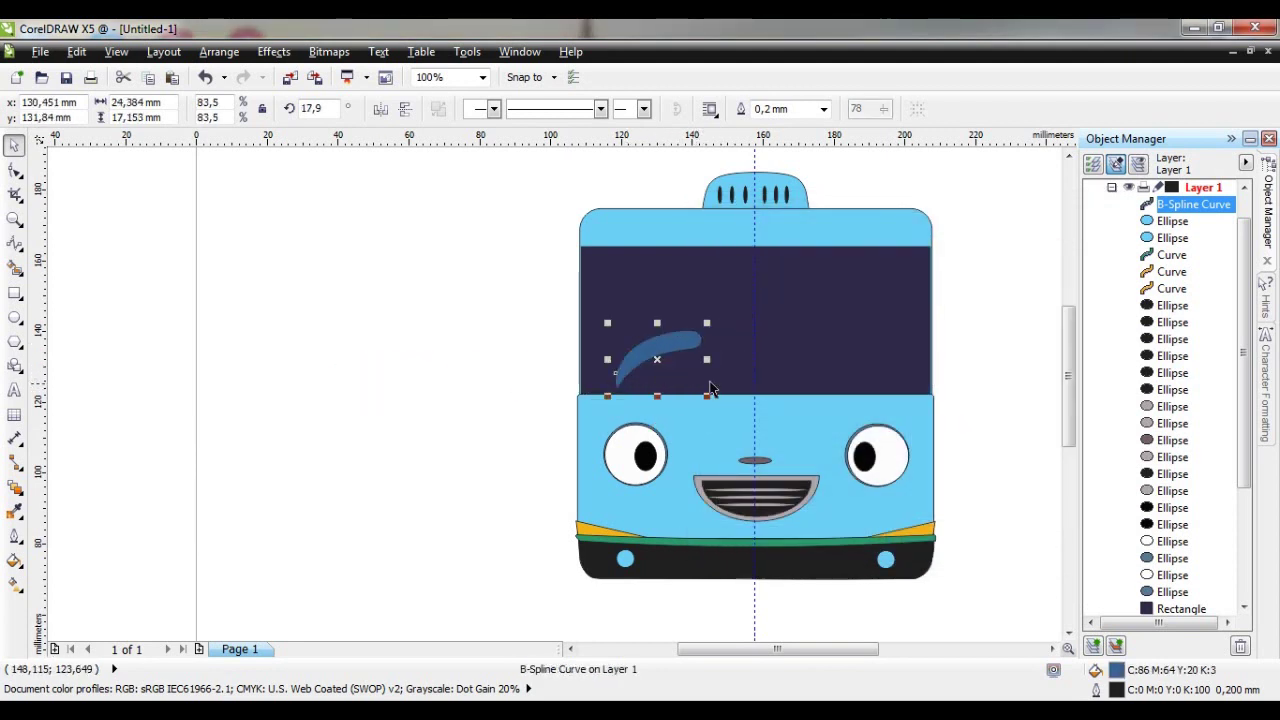
left_click(655, 357)
left_click_drag(707, 323, 711, 329)
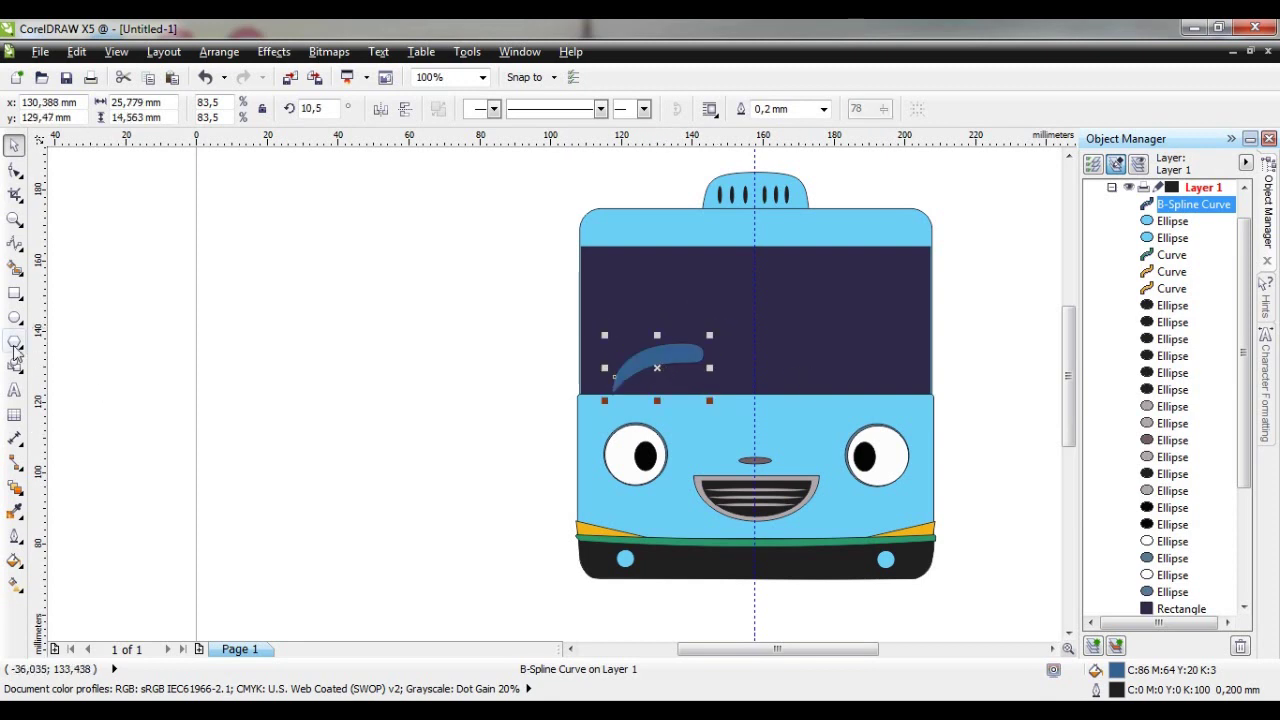
Move the blue shape back to the blank area beside the bus and bend its nodes into a crescent with a pointed right end
left_click(14, 171)
left_click_drag(668, 358, 586, 371)
left_click(14, 146)
left_click(14, 171)
left_click_drag(663, 360, 398, 505)
left_click(14, 171)
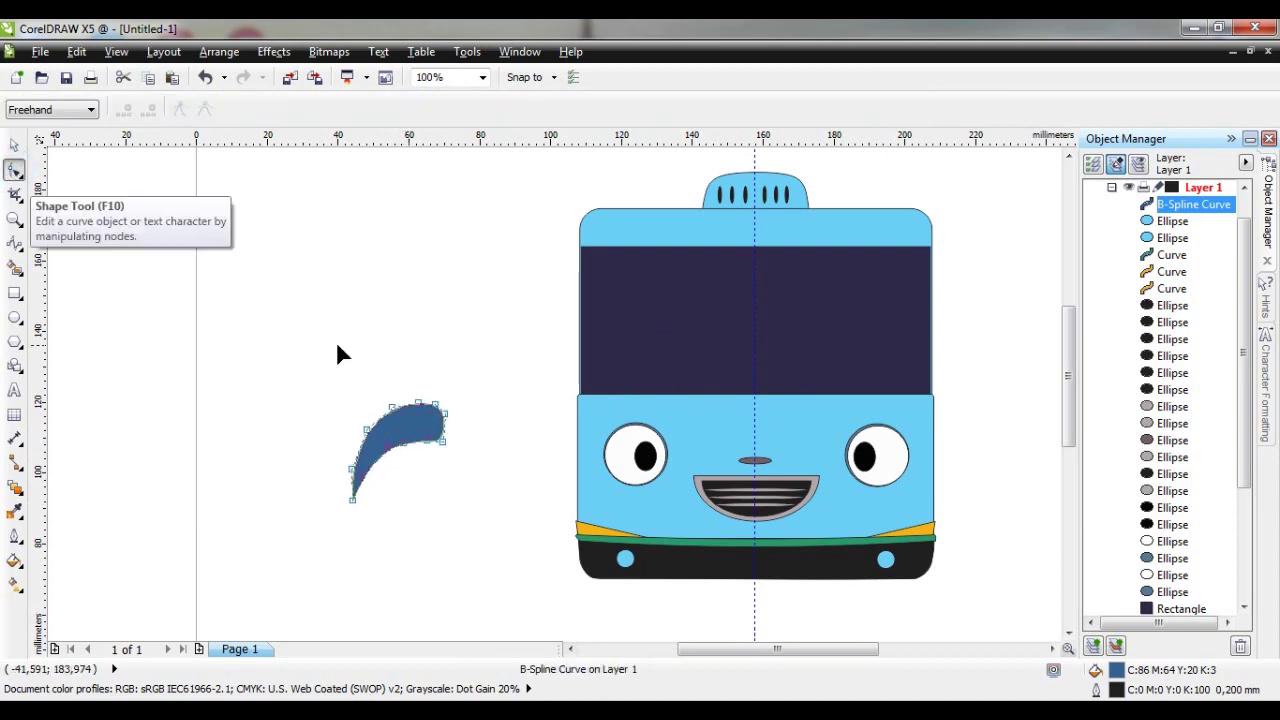
left_click_drag(445, 438, 461, 468)
left_click_drag(410, 409, 367, 437)
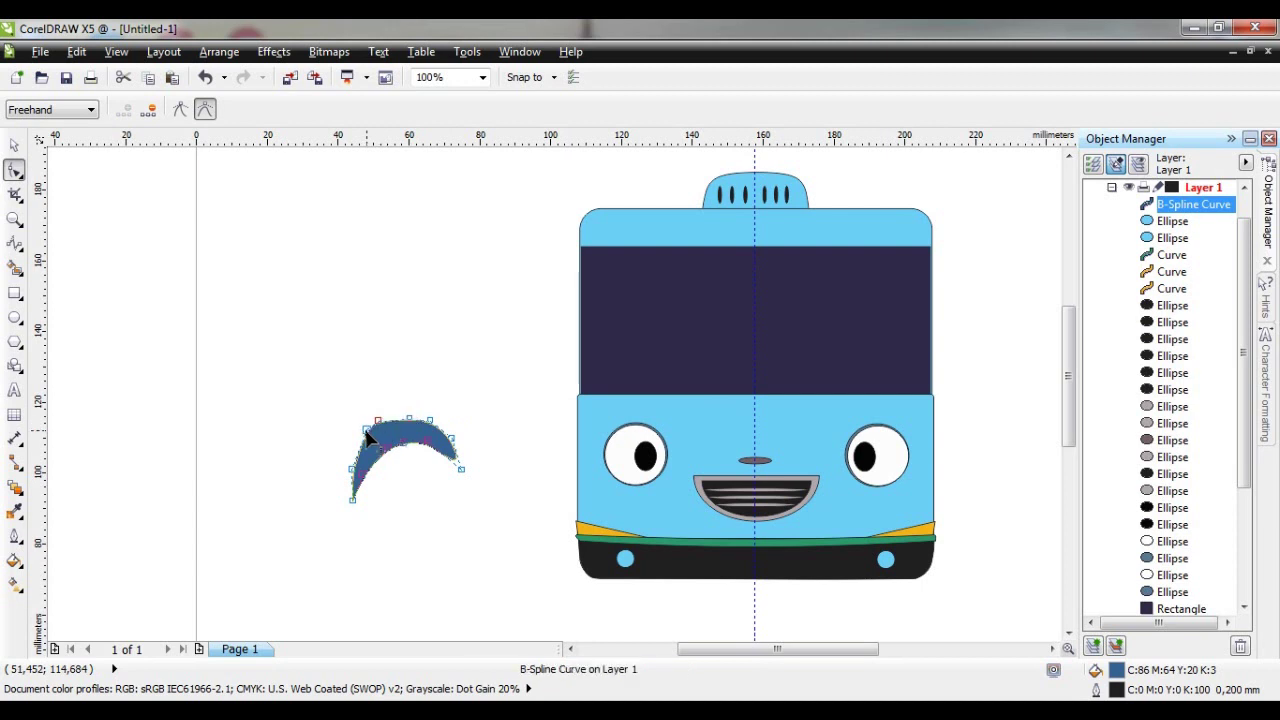
left_click_drag(460, 472, 489, 482)
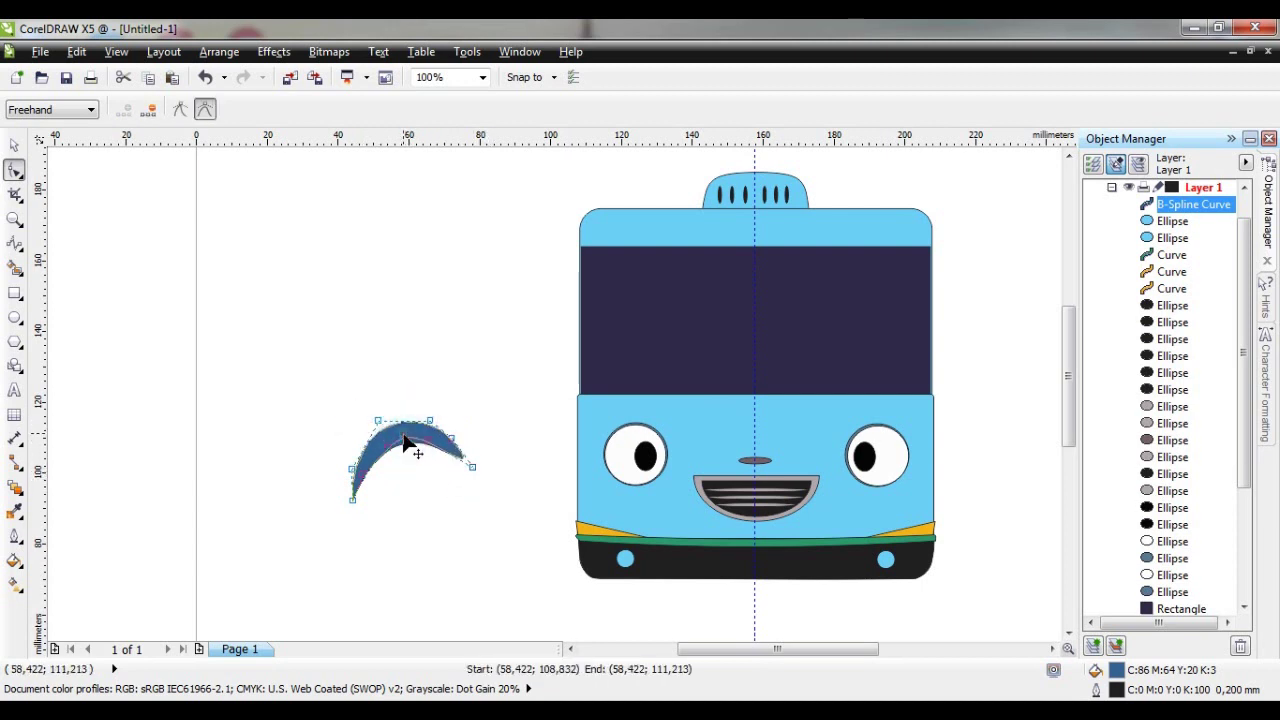
Slim the crescent into a thin, evenly curved arc by adjusting its tips and its inner and outer nodes
scroll(415, 463, "up", 1)
left_click_drag(365, 441, 490, 413)
left_click_drag(527, 459, 523, 455)
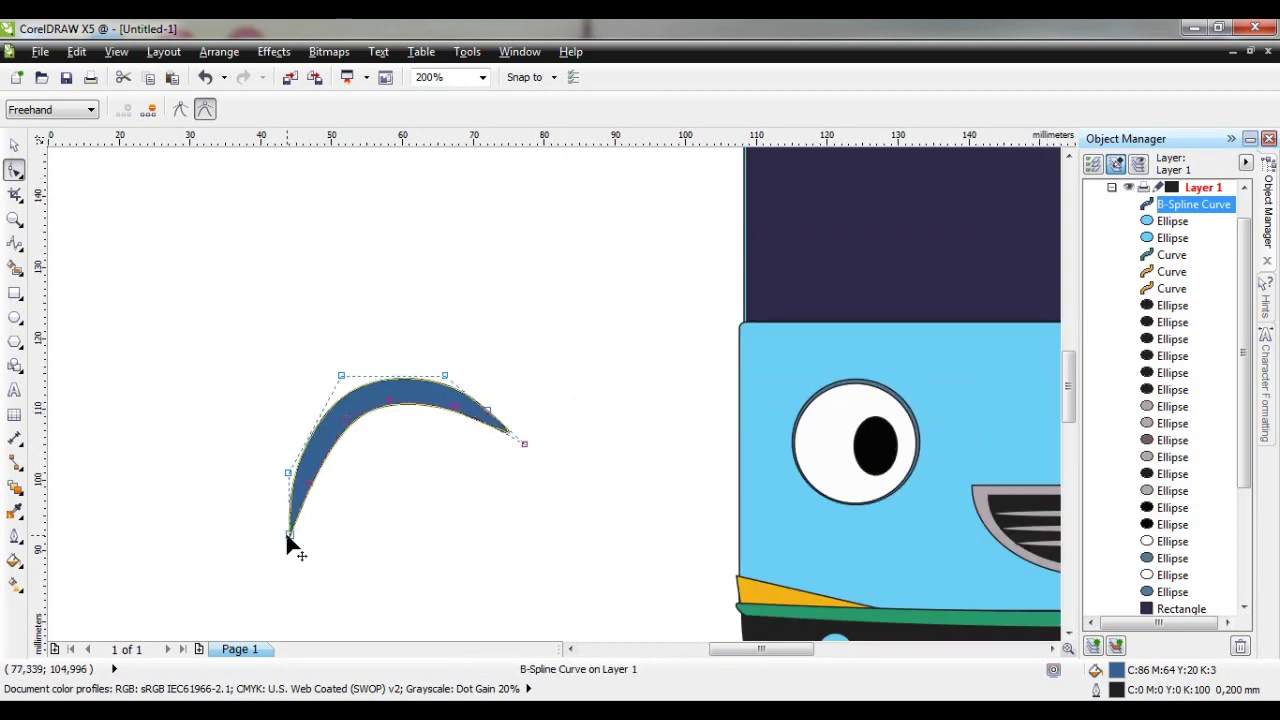
left_click_drag(287, 537, 262, 540)
left_click_drag(349, 432, 518, 450)
left_click_drag(341, 376, 349, 390)
left_click_drag(445, 376, 446, 386)
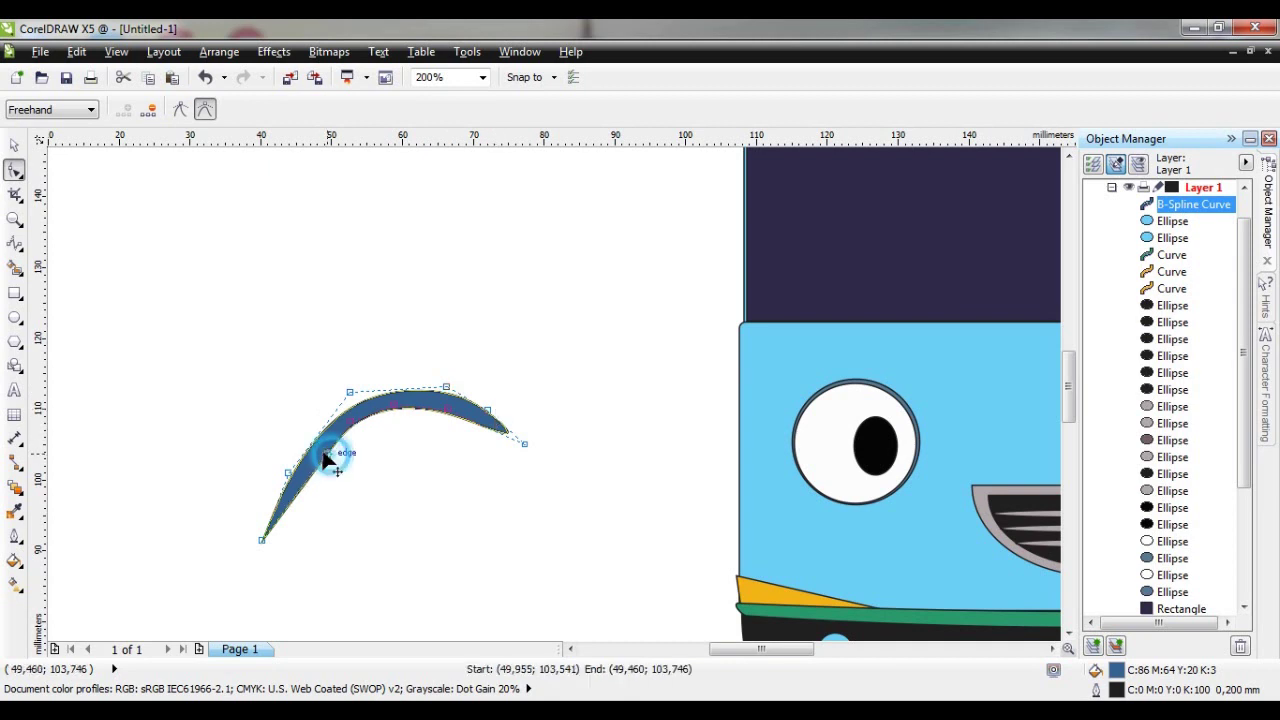
left_click_drag(262, 540, 287, 505)
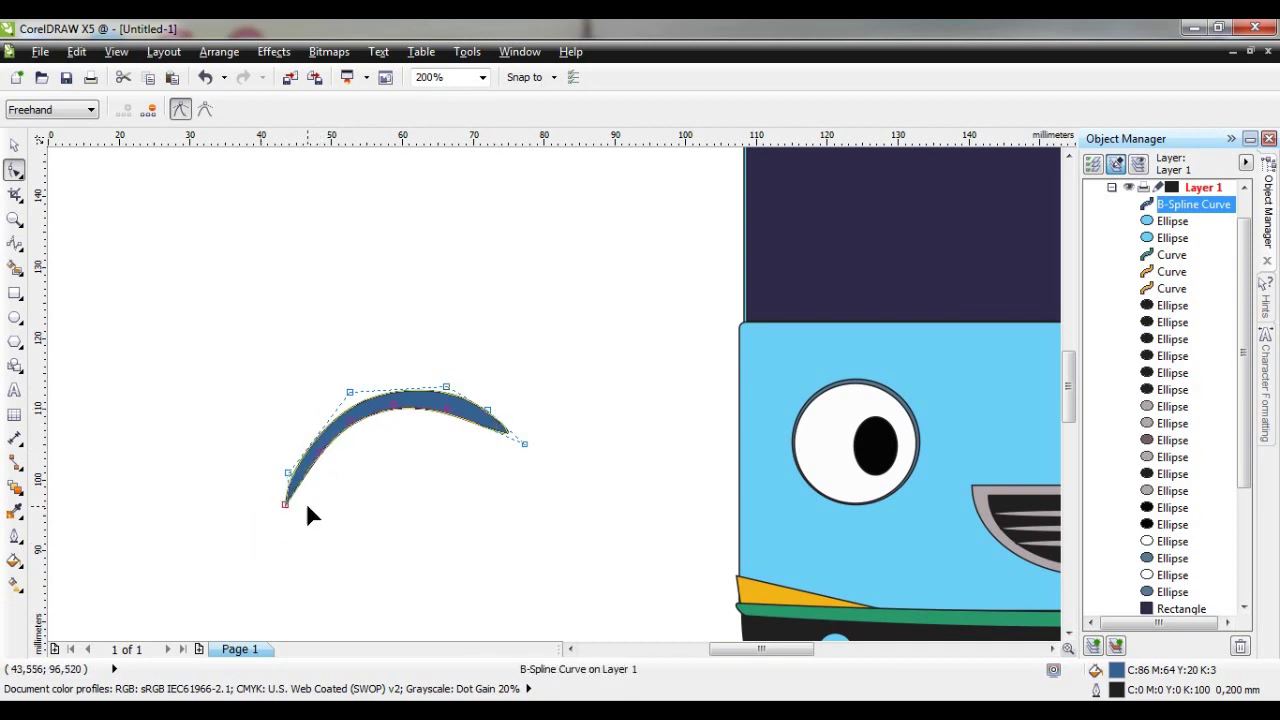
Place the thin arc on the lower windshield above the left-hand eye and a mirrored copy above the right-hand eye
left_click(15, 147)
scroll(600, 400, "down", 1)
left_click_drag(515, 425, 770, 340)
left_click(772, 341)
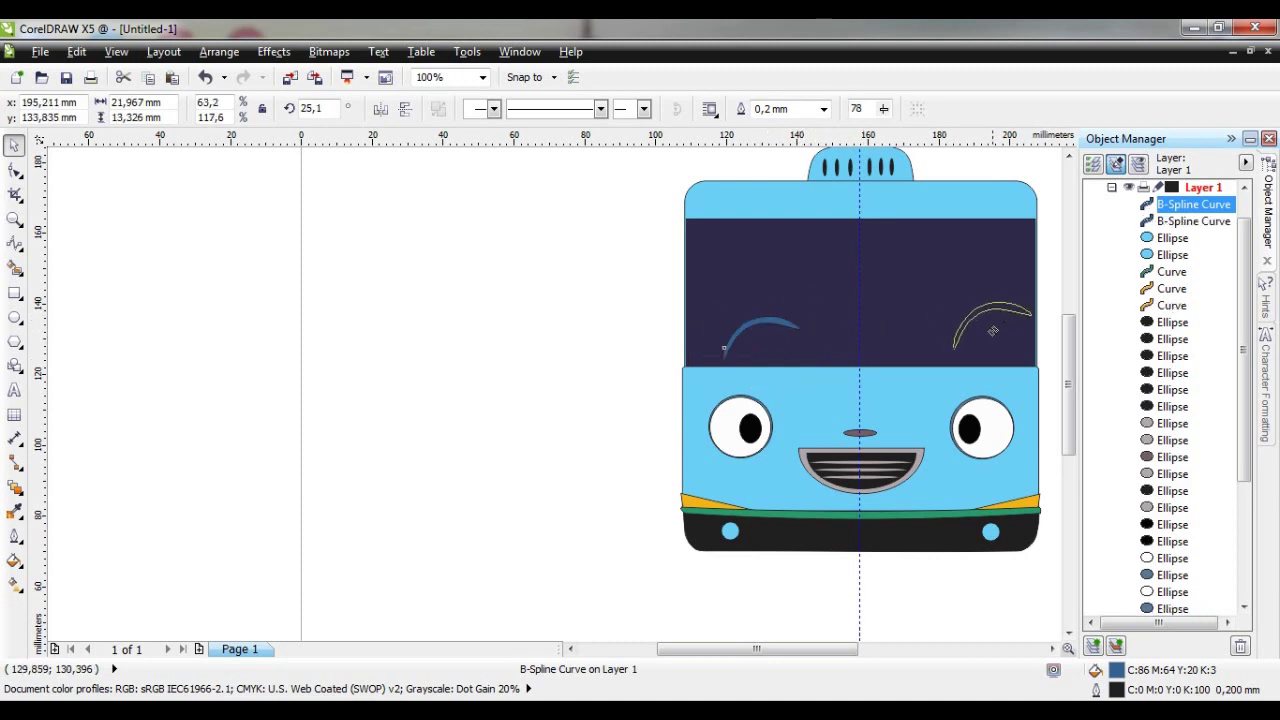
left_click_drag(992, 331, 967, 333)
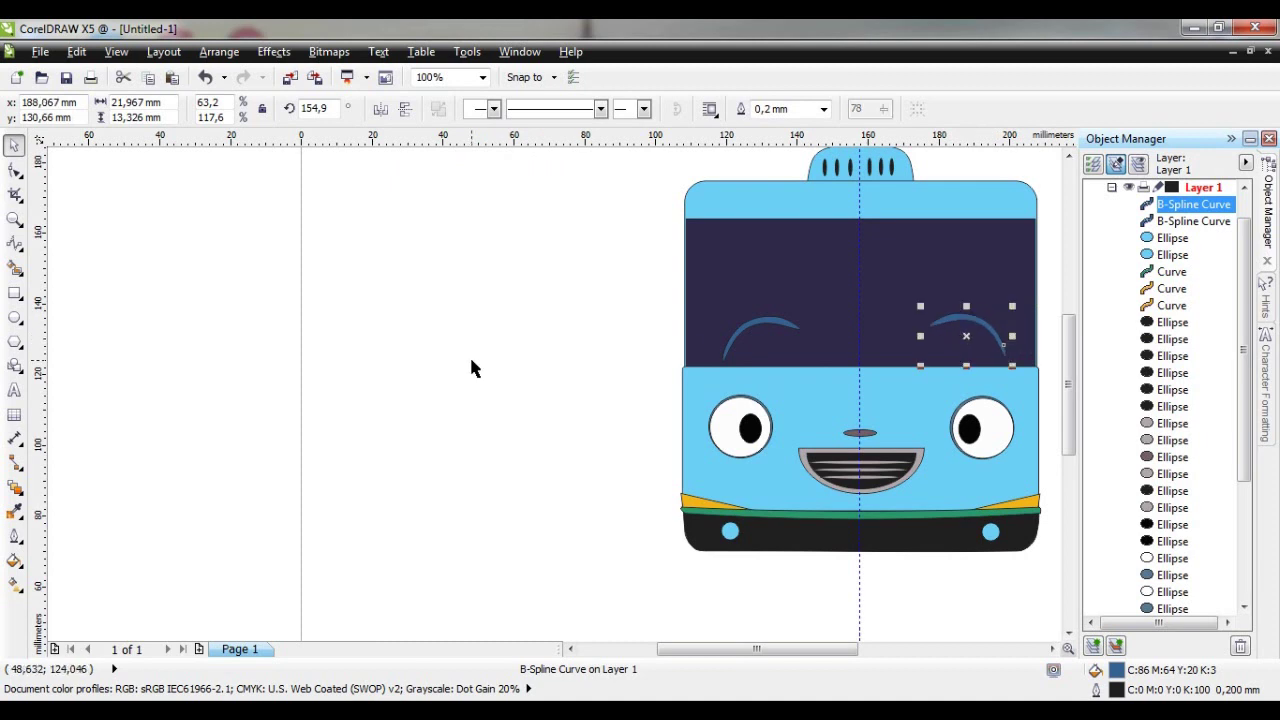
Nudge the right-hand arc down slightly and change its uniform fill to black, K100
left_click(470, 362)
left_click(976, 334)
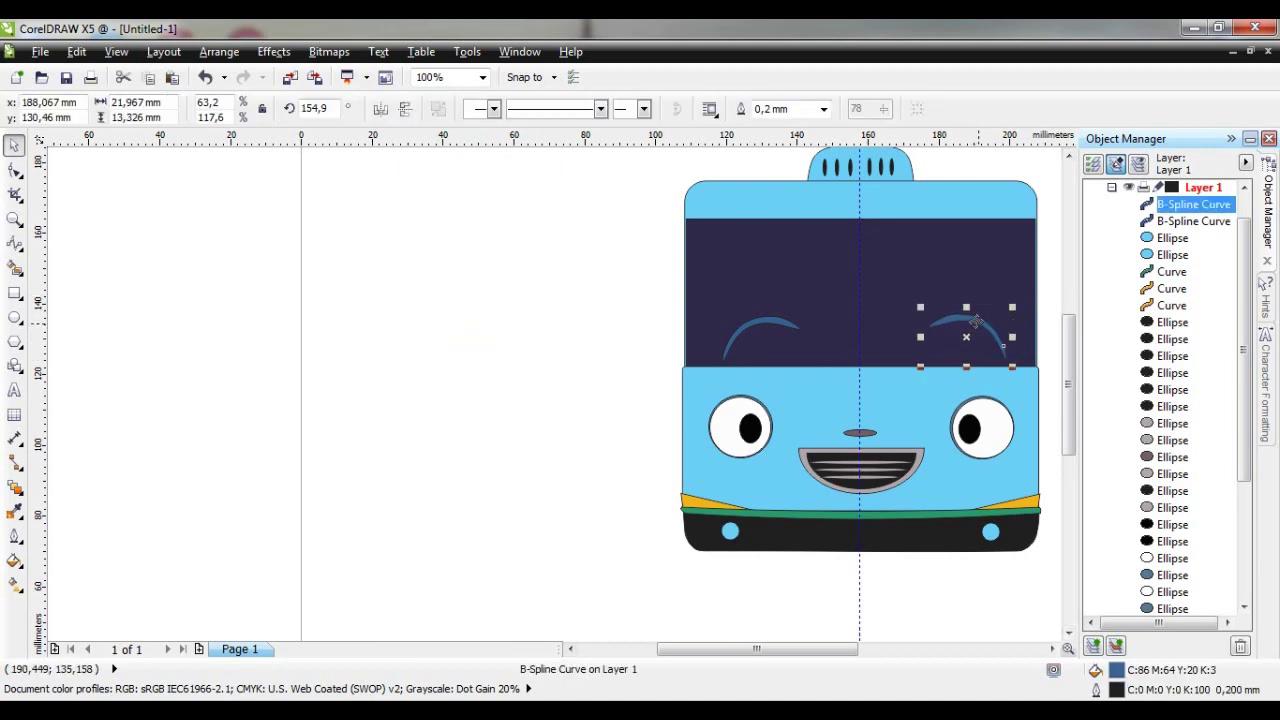
left_click(16, 562)
left_click(70, 423)
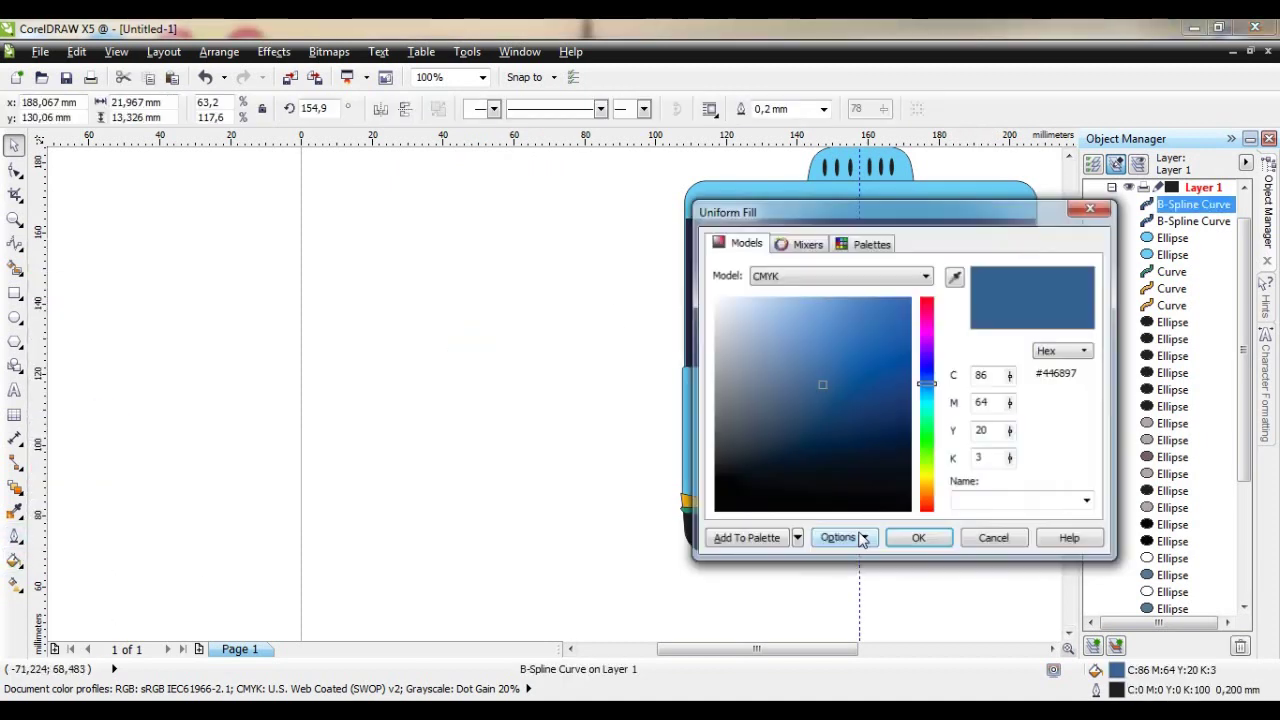
left_click(915, 539)
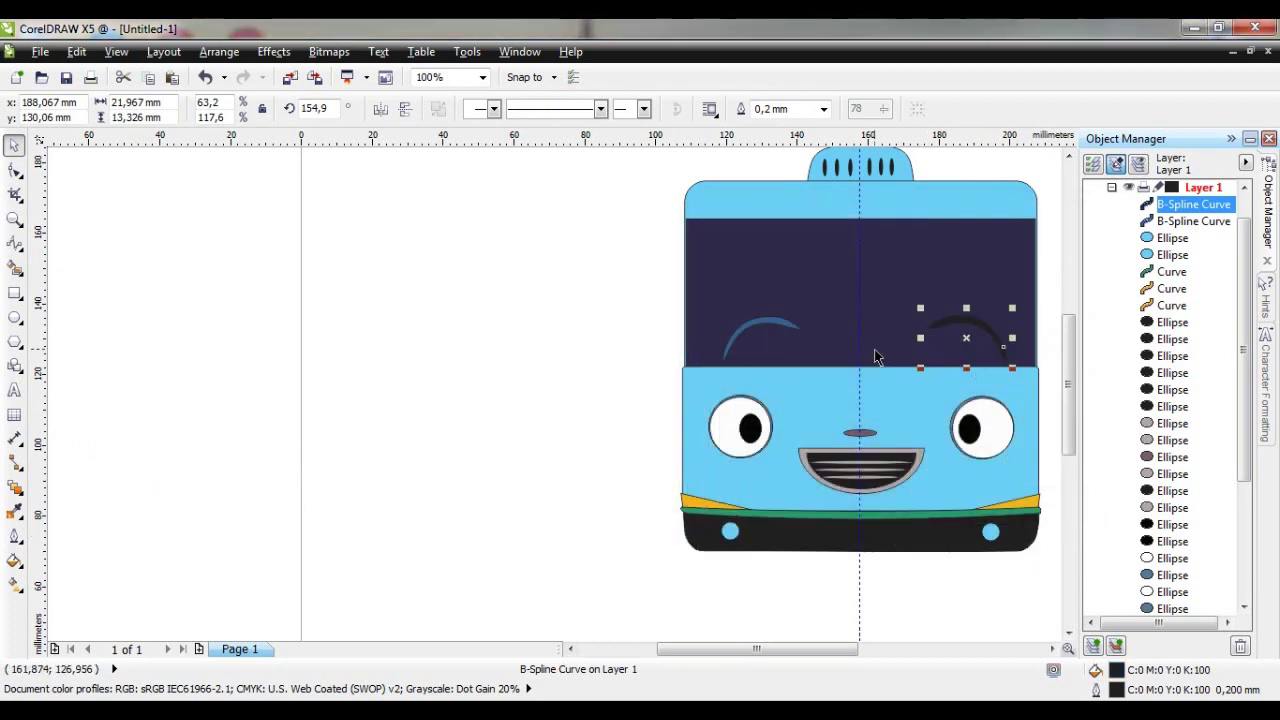
Delete the blue left-hand arc and replace it with a mirrored copy of the black arc, aligned above the left-hand eye
left_click(787, 325)
key("Delete")
left_click(941, 325)
key("ctrl+c")
key("ctrl+v")
left_click_drag(967, 338, 815, 337)
key("Left")
key("Left")
key("Left")
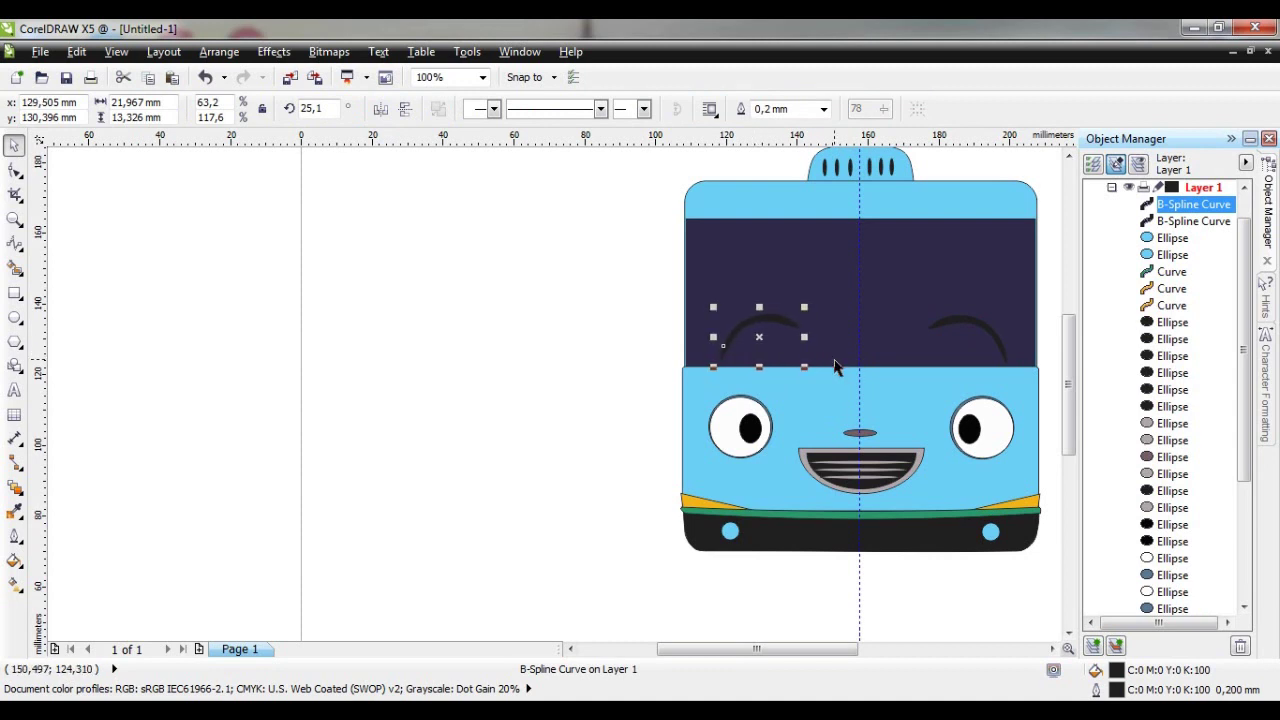
key("Tab")
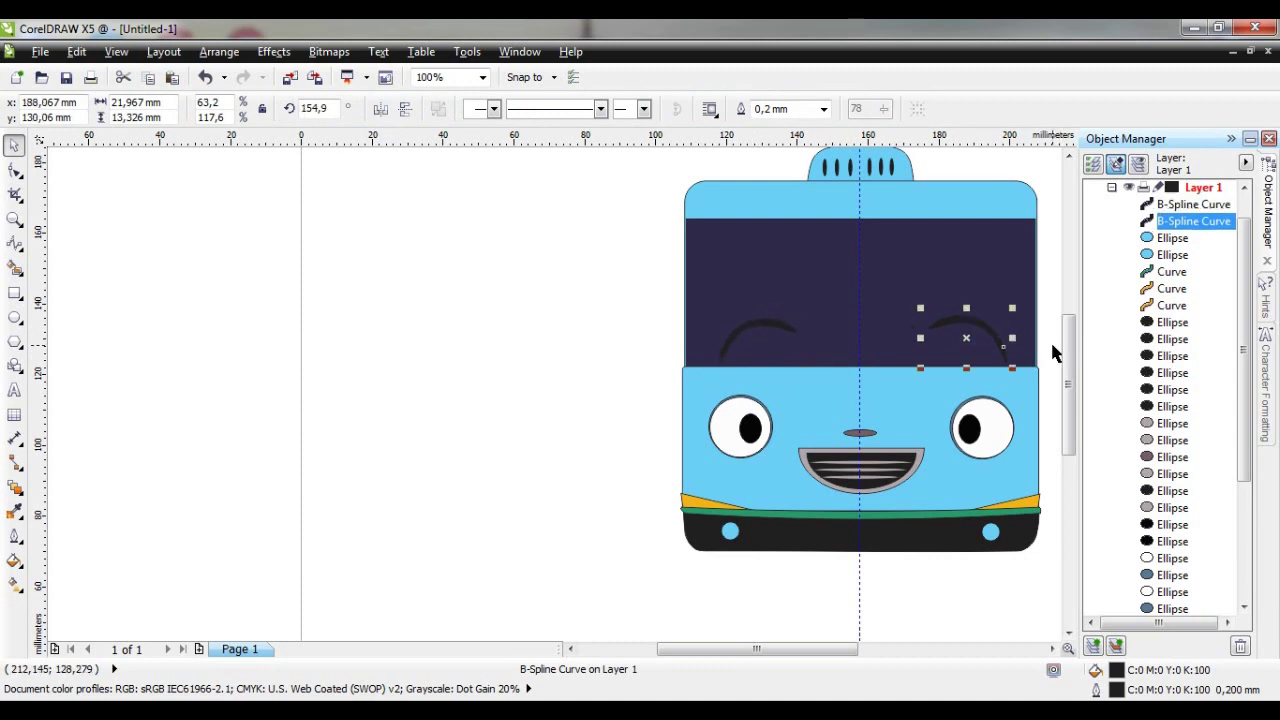
left_click(409, 380)
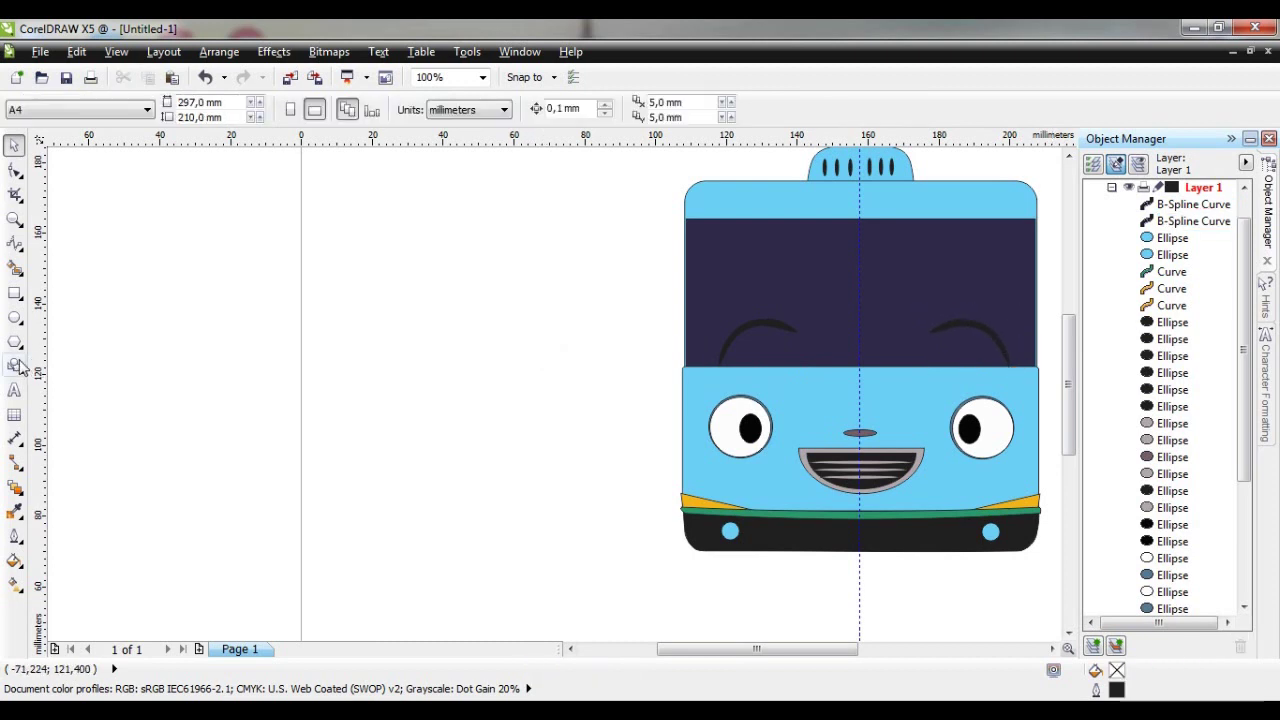
Draw a small ellipse about 2.4 mm by 2.1 mm on the blank area and fill it black, K100
left_click(14, 318)
left_click_drag(353, 390, 364, 400)
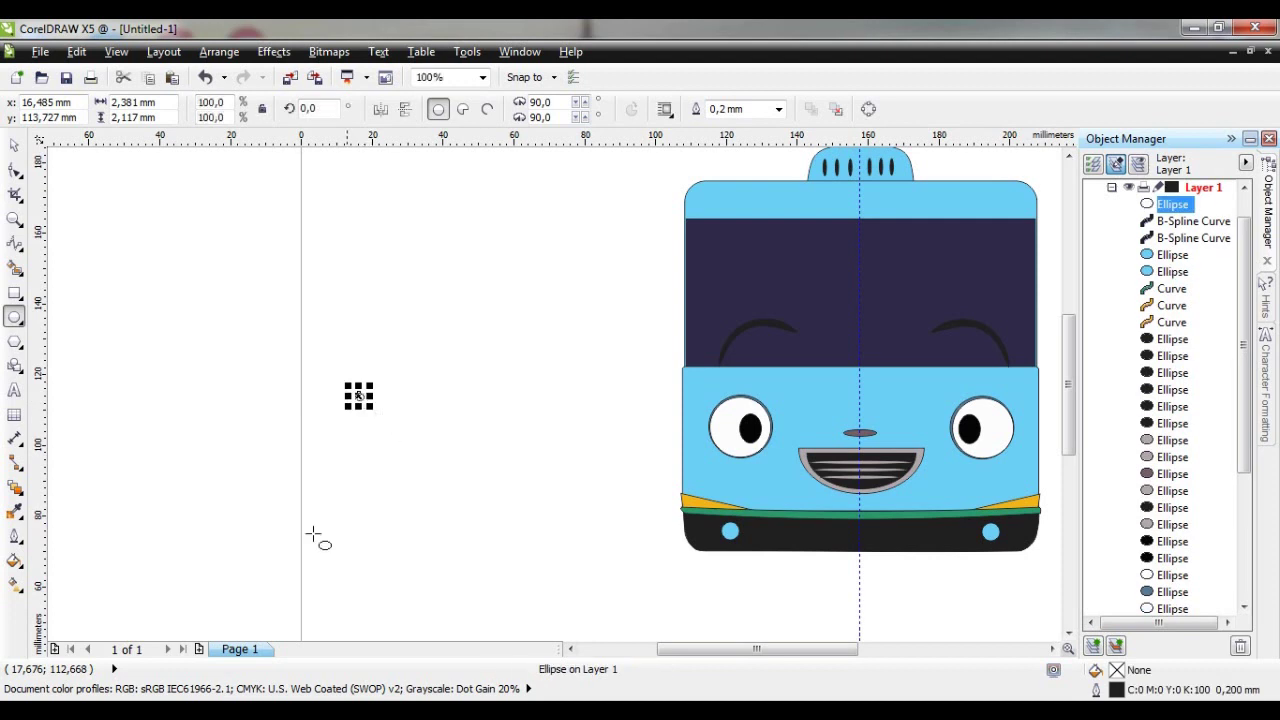
left_click(16, 561)
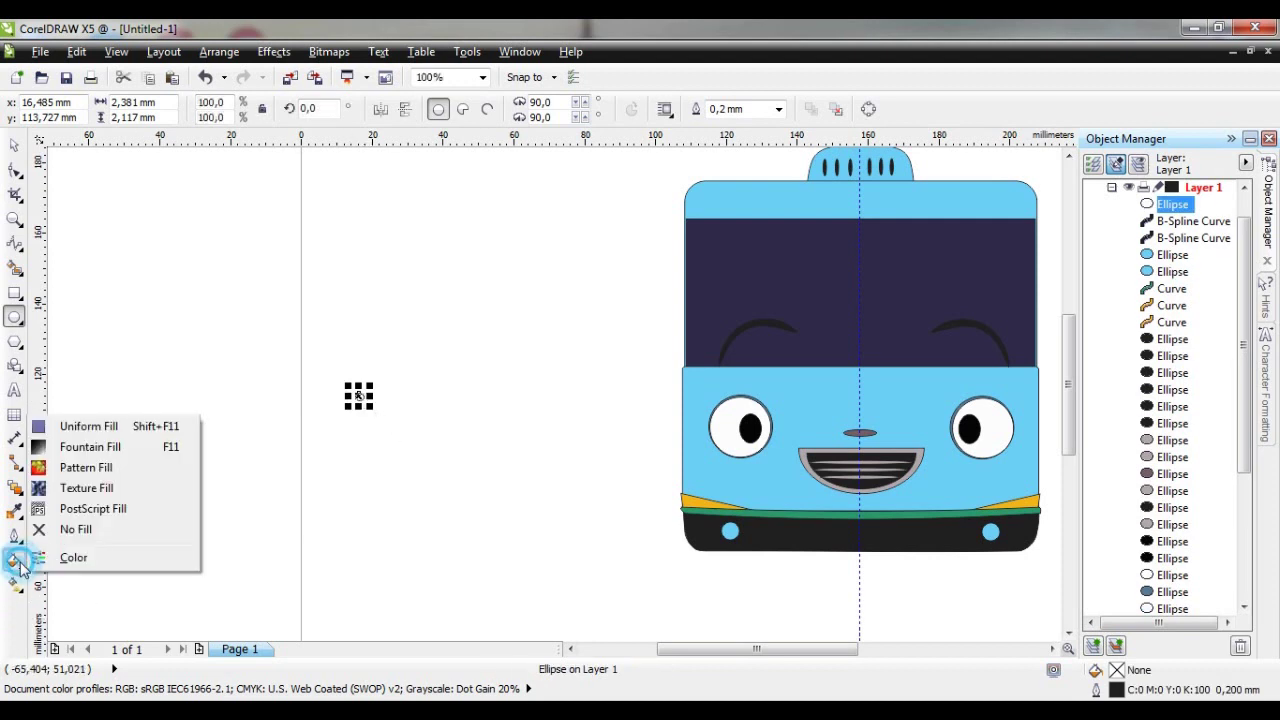
left_click(90, 426)
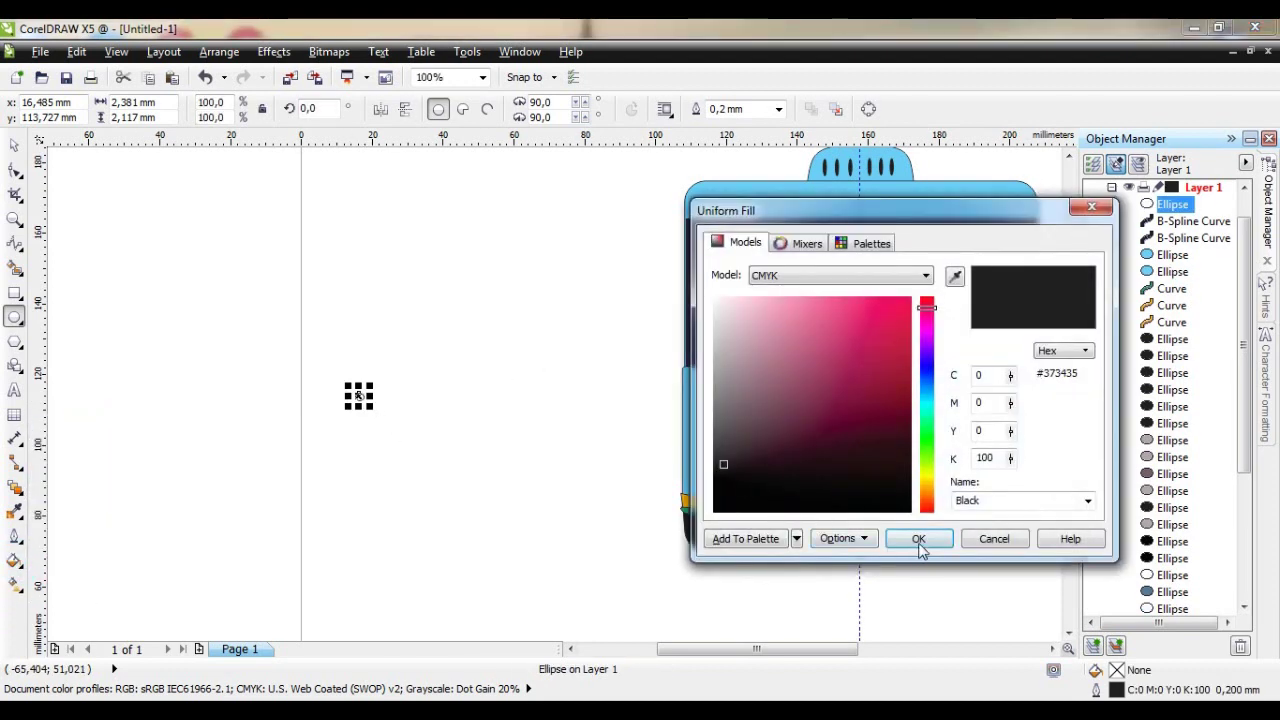
left_click(918, 542)
Position the small black ellipse at the lower end of the left-hand arc, on the windshield's bottom edge
left_click_drag(358, 395, 718, 364)
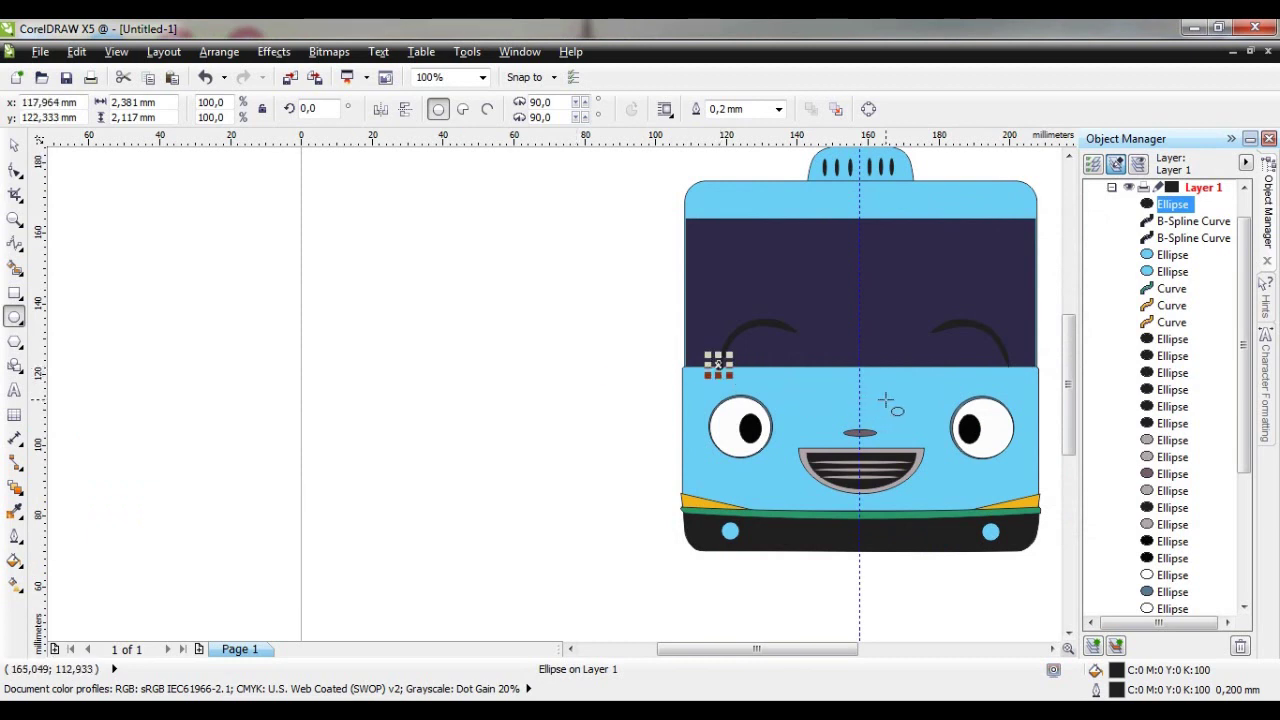
left_click(566, 384)
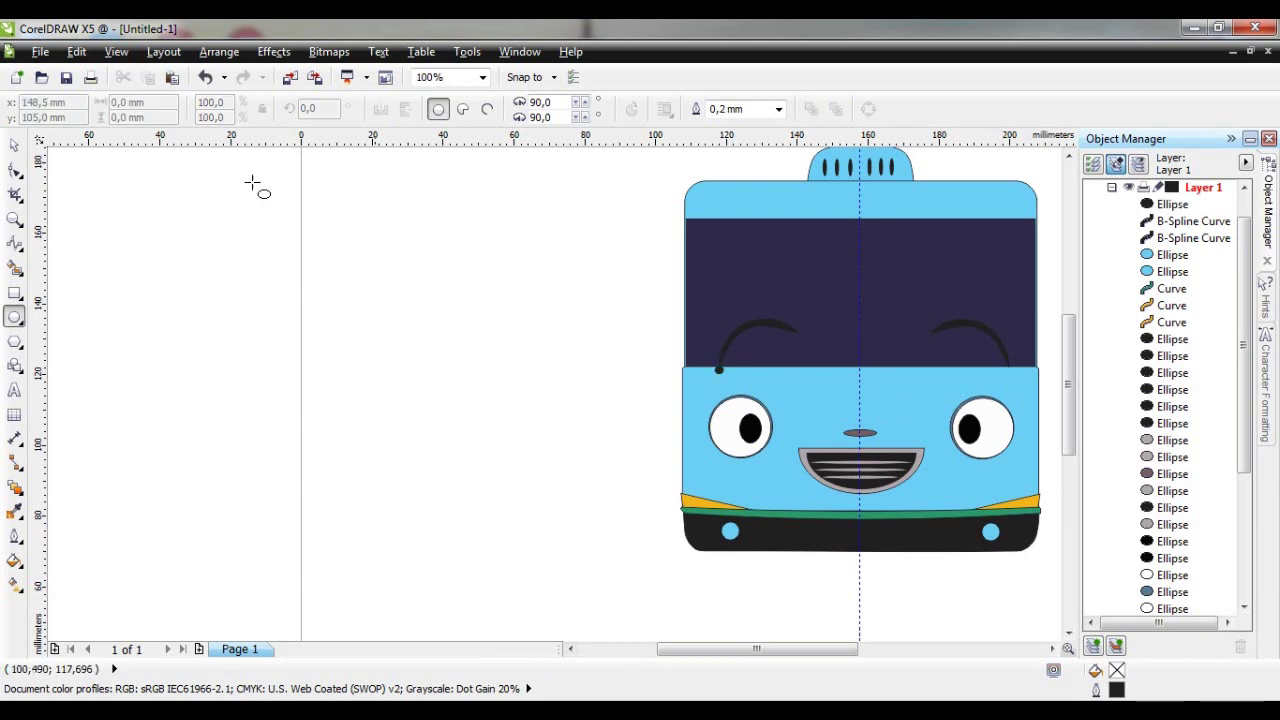
left_click(14, 145)
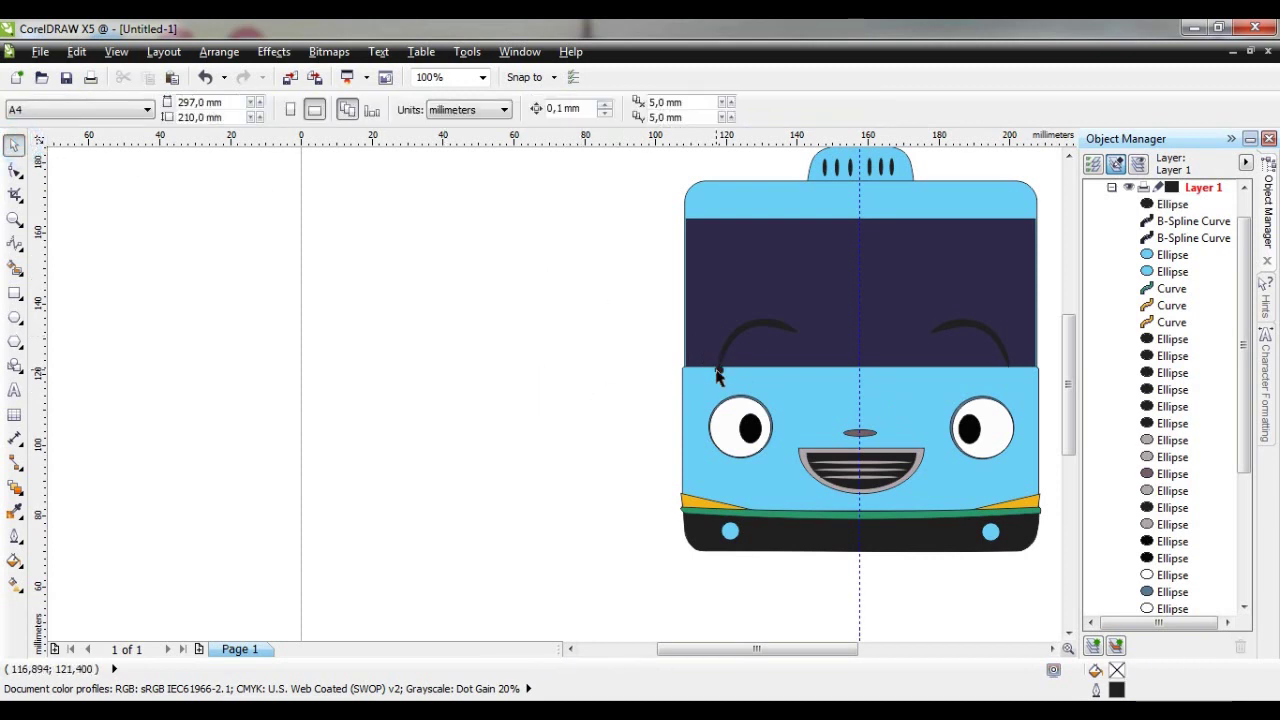
left_click(717, 369)
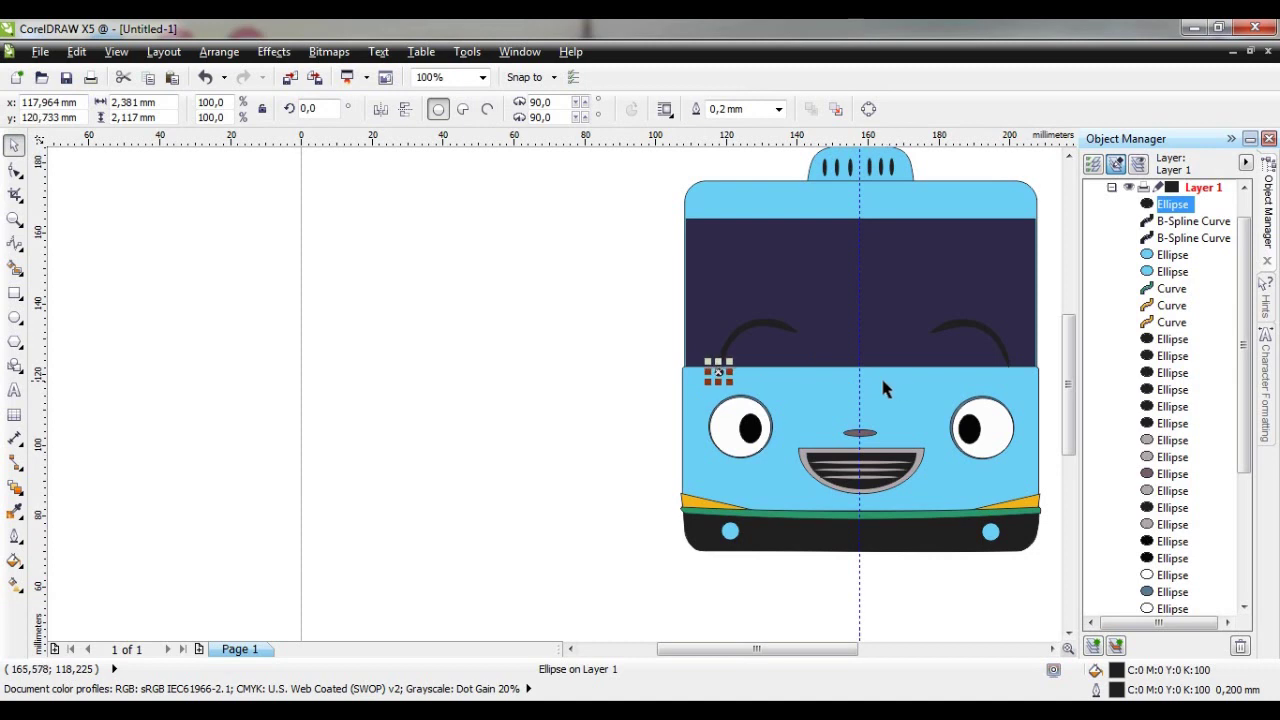
left_click(517, 382)
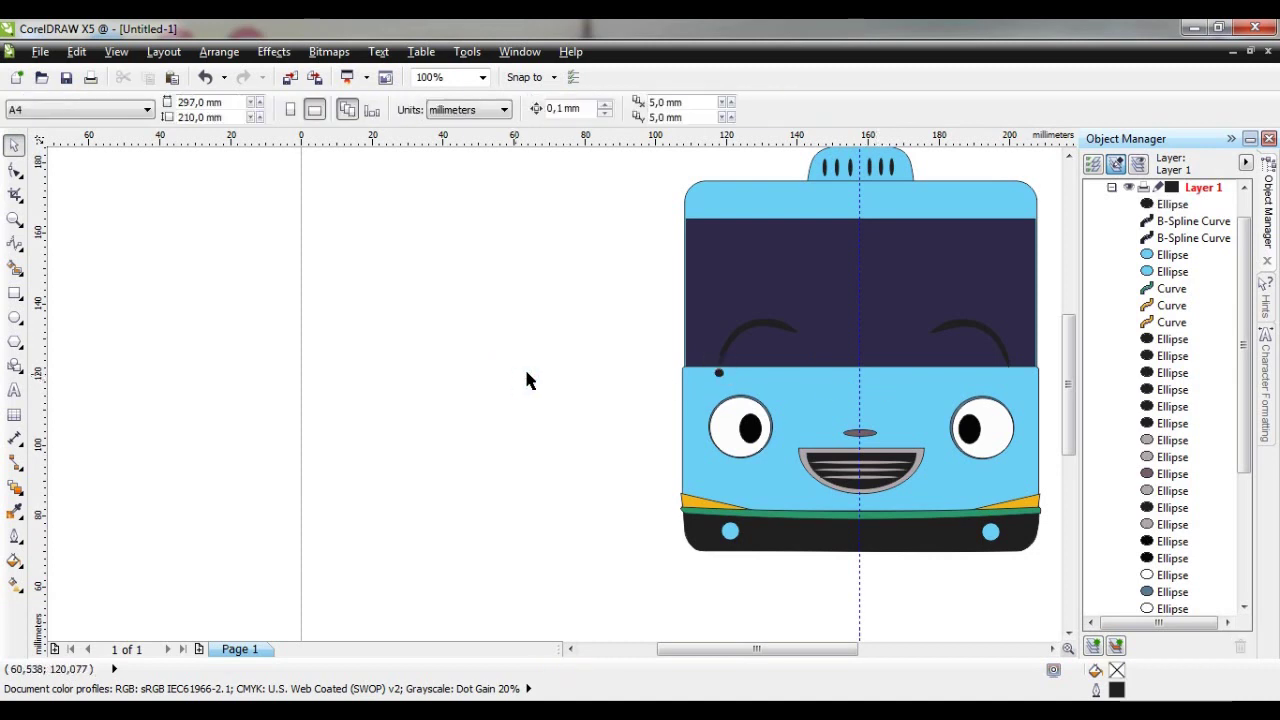
left_click(718, 372)
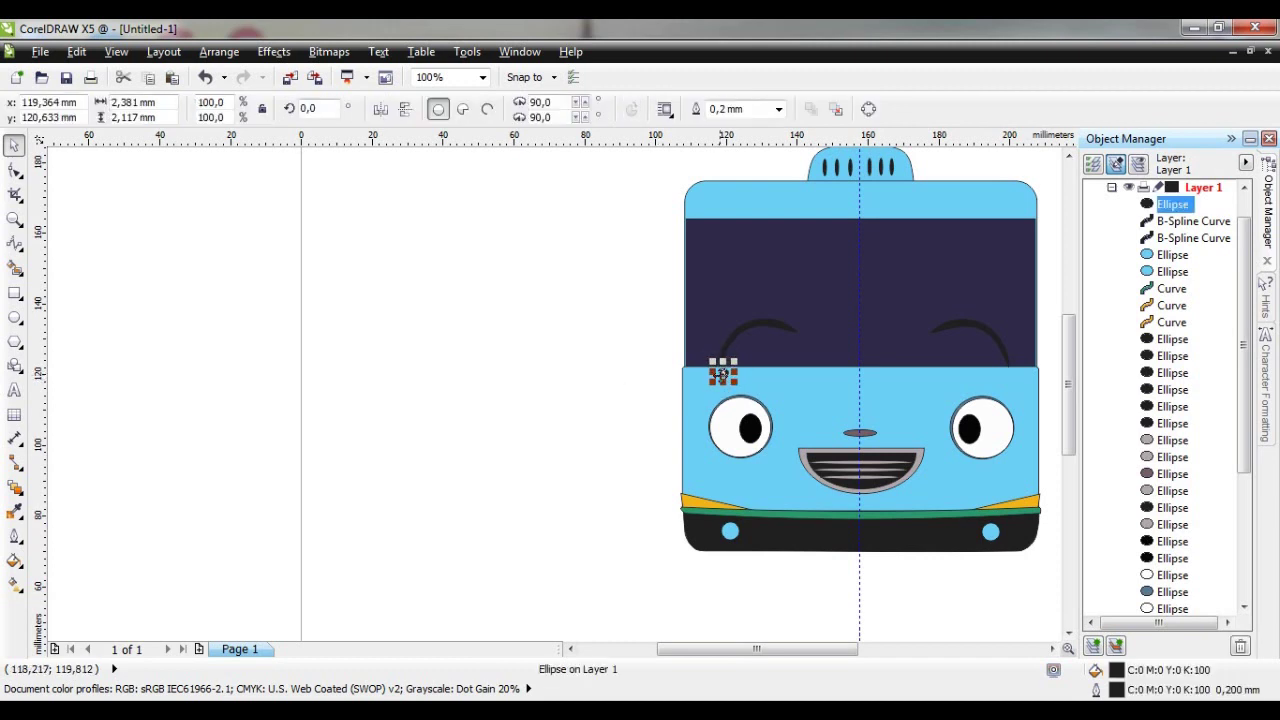
left_click(538, 369)
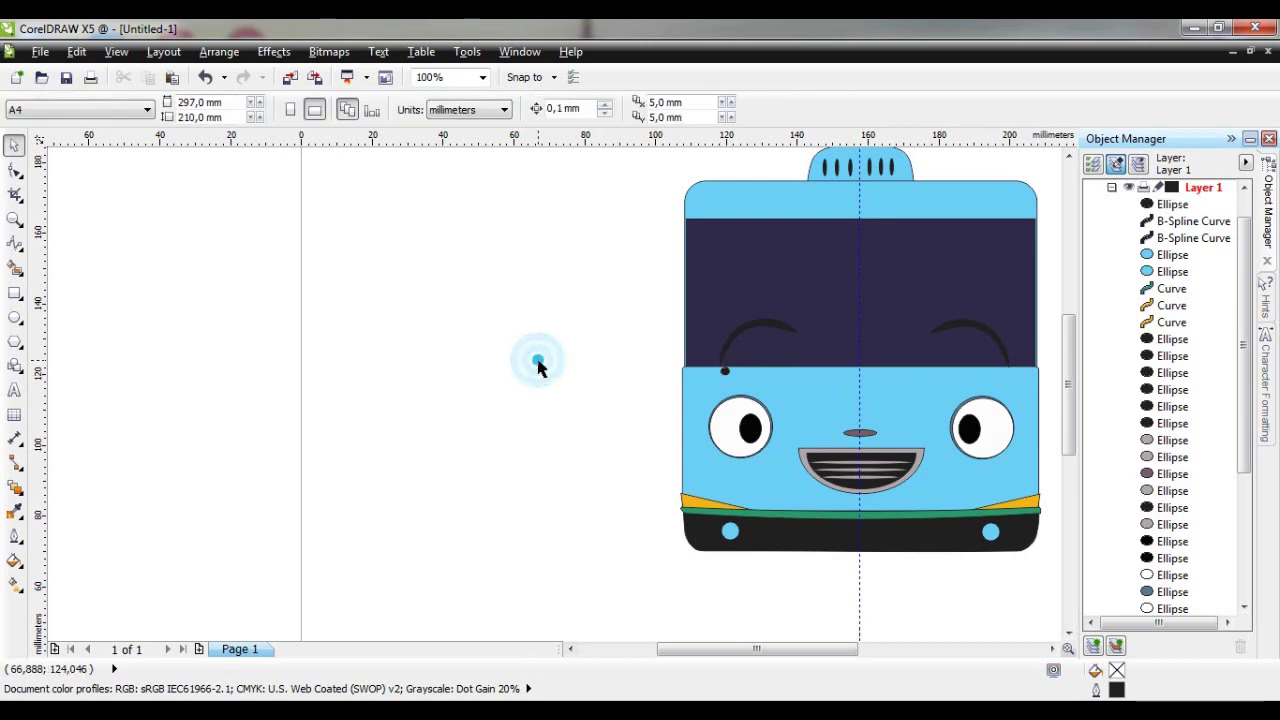
left_click(725, 371)
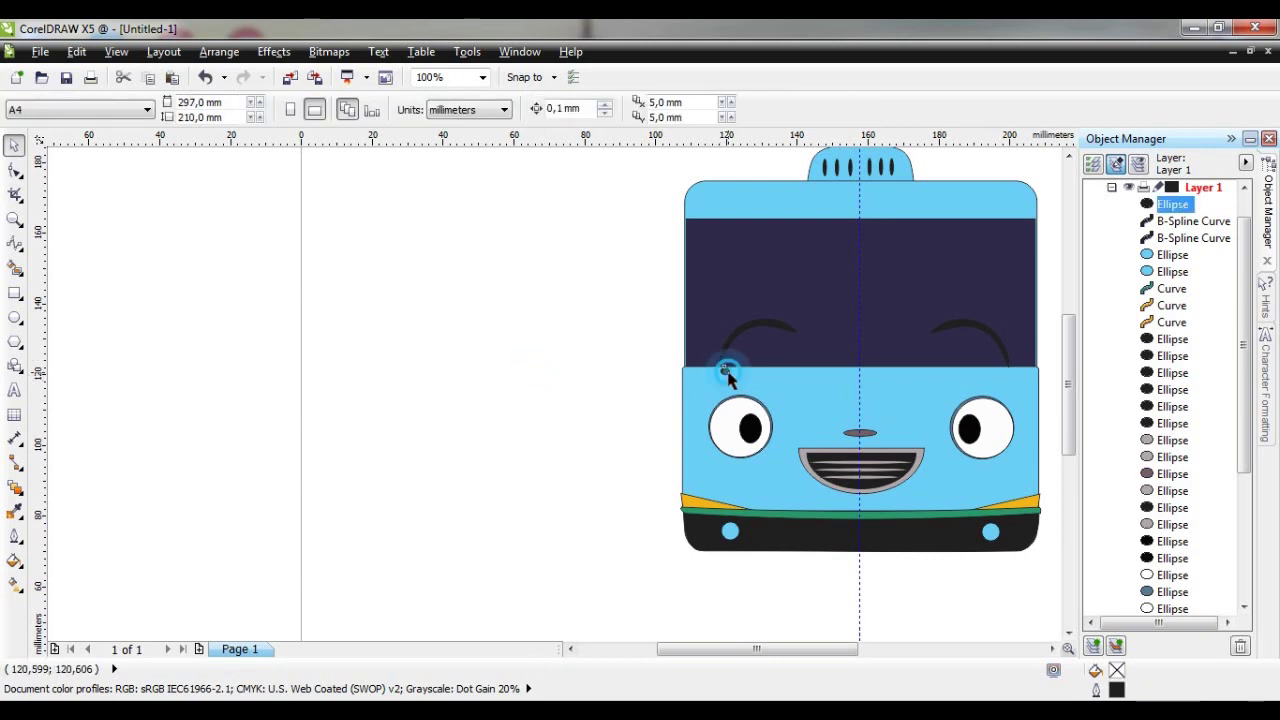
Duplicate the small black ellipse and place the copy at the lower end of the right-hand arc
key("KP_Add")
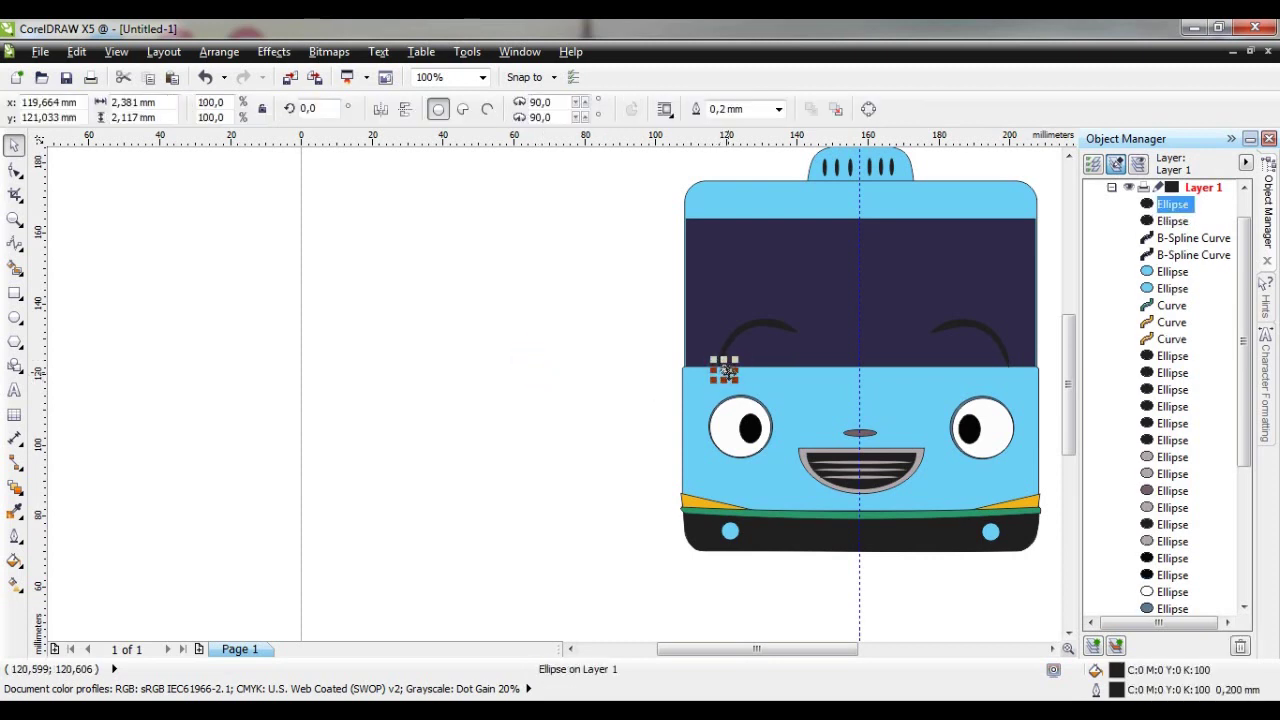
left_click_drag(725, 371, 910, 375)
left_click_drag(1002, 375, 1002, 375)
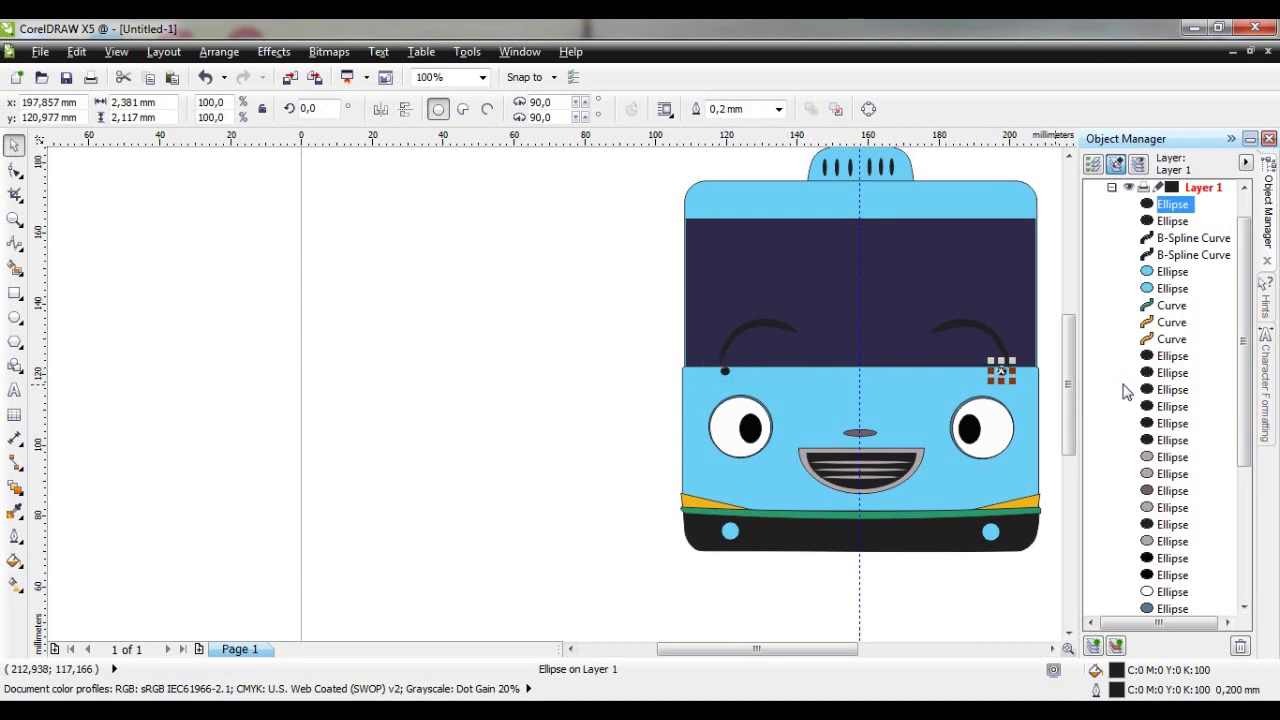
left_click(417, 428)
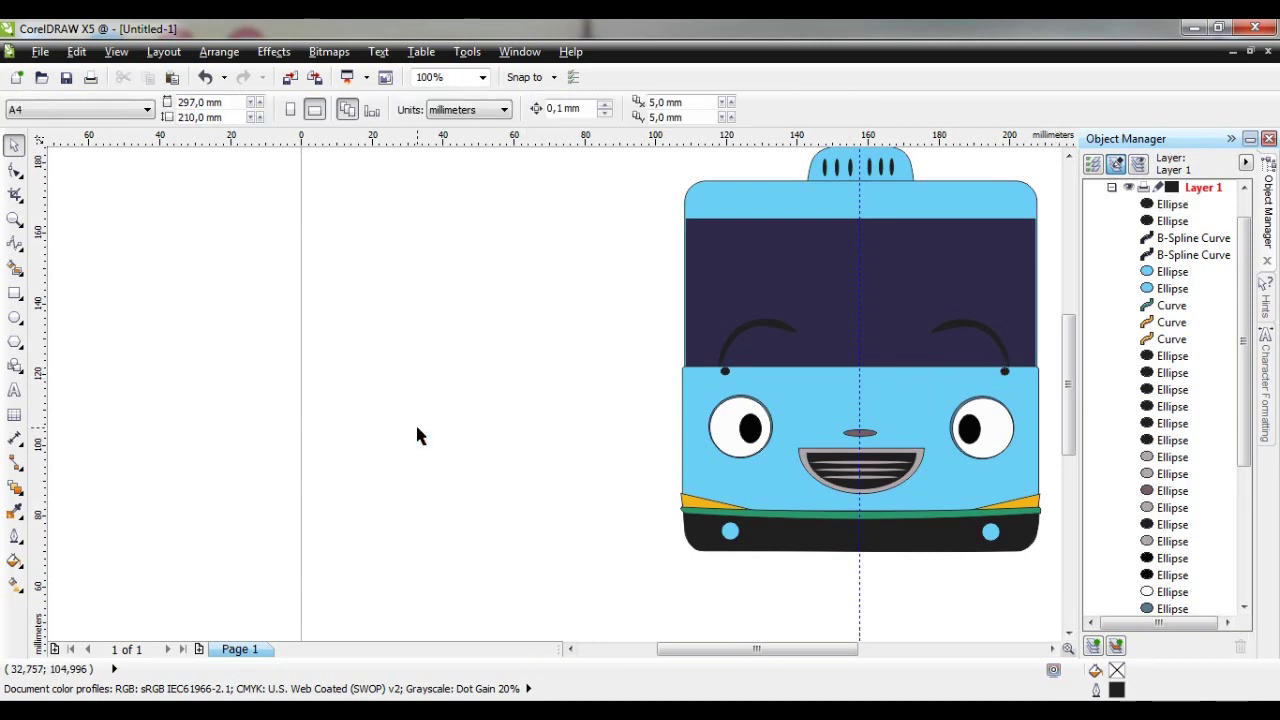
Copy the black bumper onto the blank area beside the bus and mirror the copy horizontally and vertically
left_click_drag(737, 649, 800, 649)
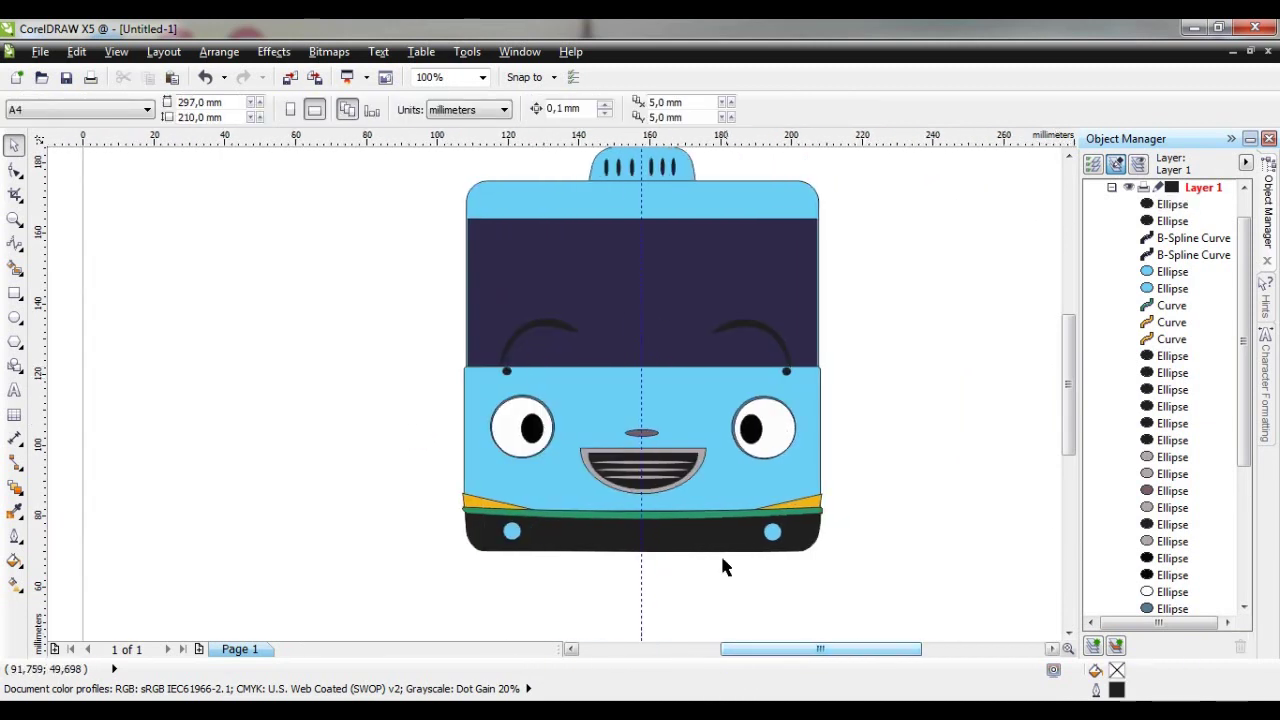
left_click(680, 540)
left_click_drag(680, 540, 311, 415)
left_click(380, 108)
left_click(405, 108)
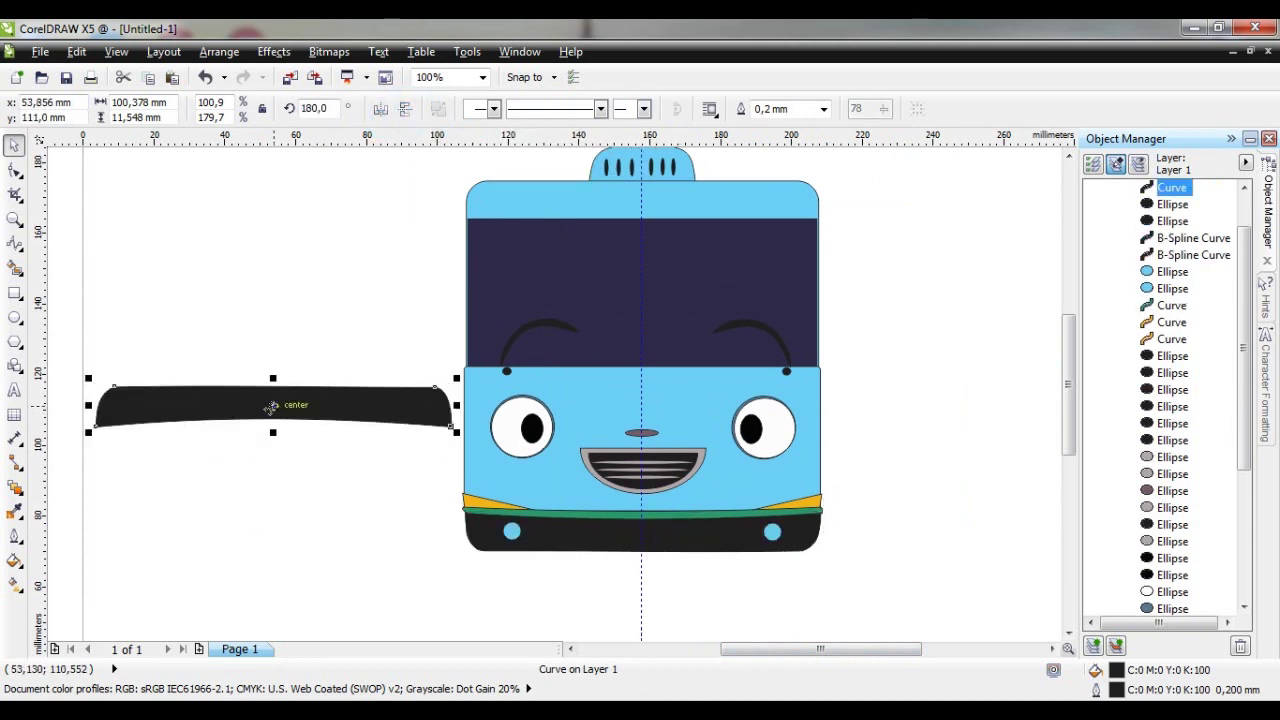
Flatten the curved lower edge of the flipped bumper copy
left_click(14, 170)
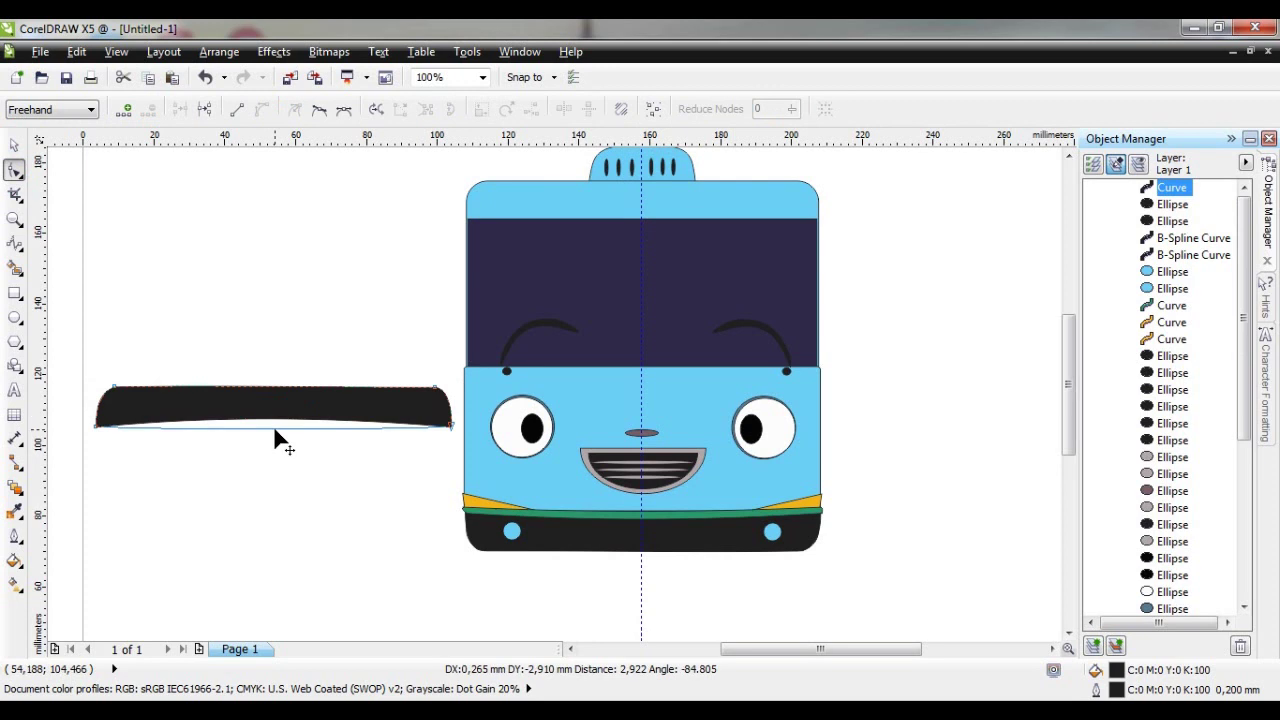
scroll(271, 423, "up", 1)
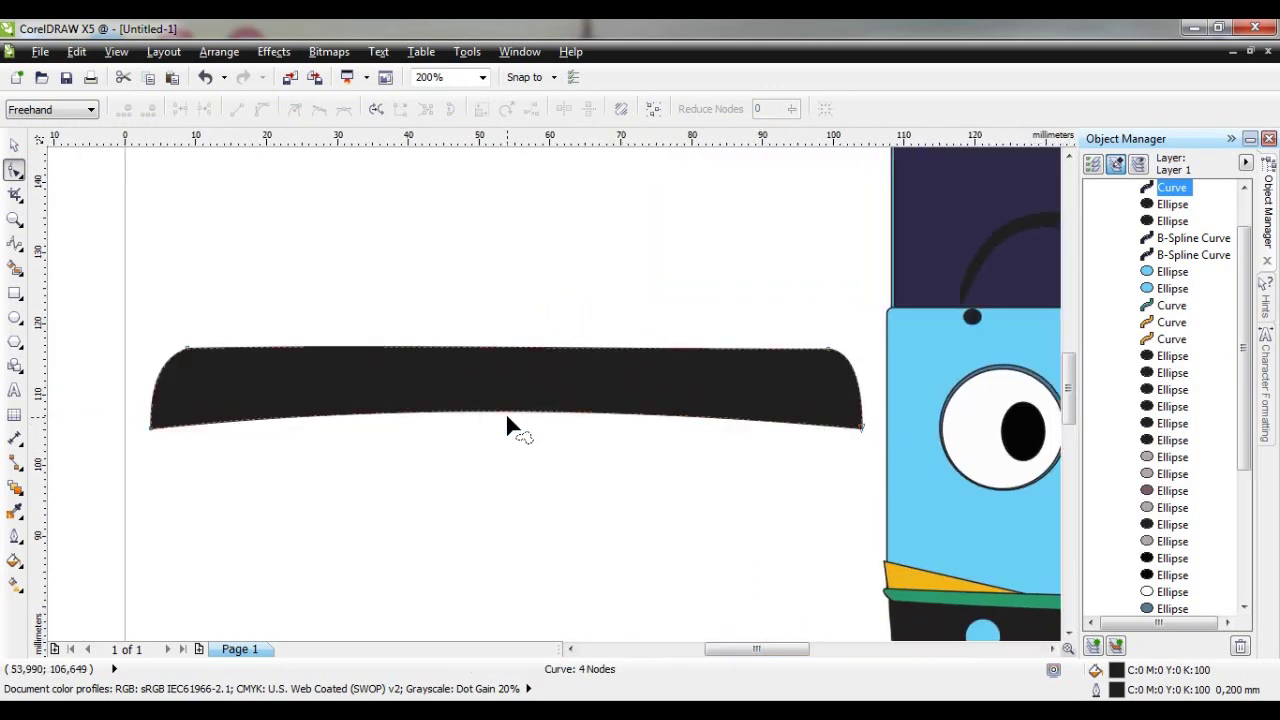
left_click_drag(508, 423, 517, 420)
scroll(477, 430, "down", 1)
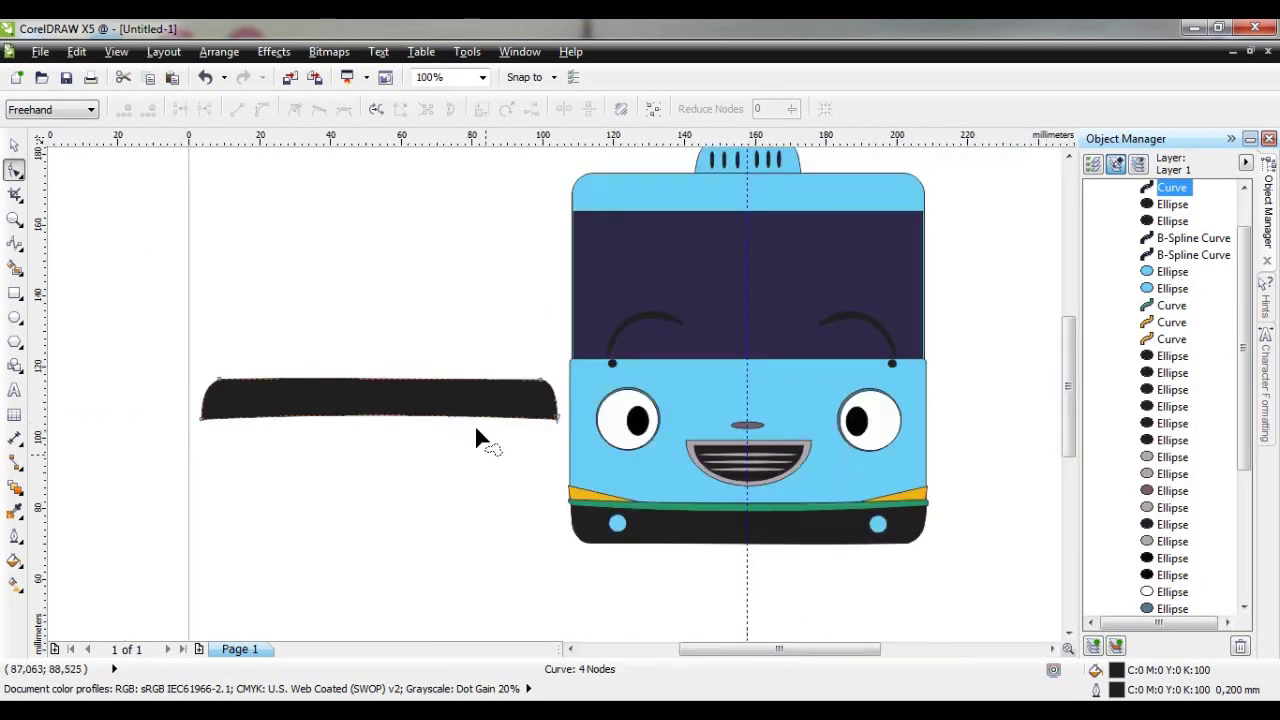
Move the black shape onto the blue band above the windshield and shrink it to about 96.8 by 8.7 mm
key("space")
left_click_drag(328, 386, 694, 179)
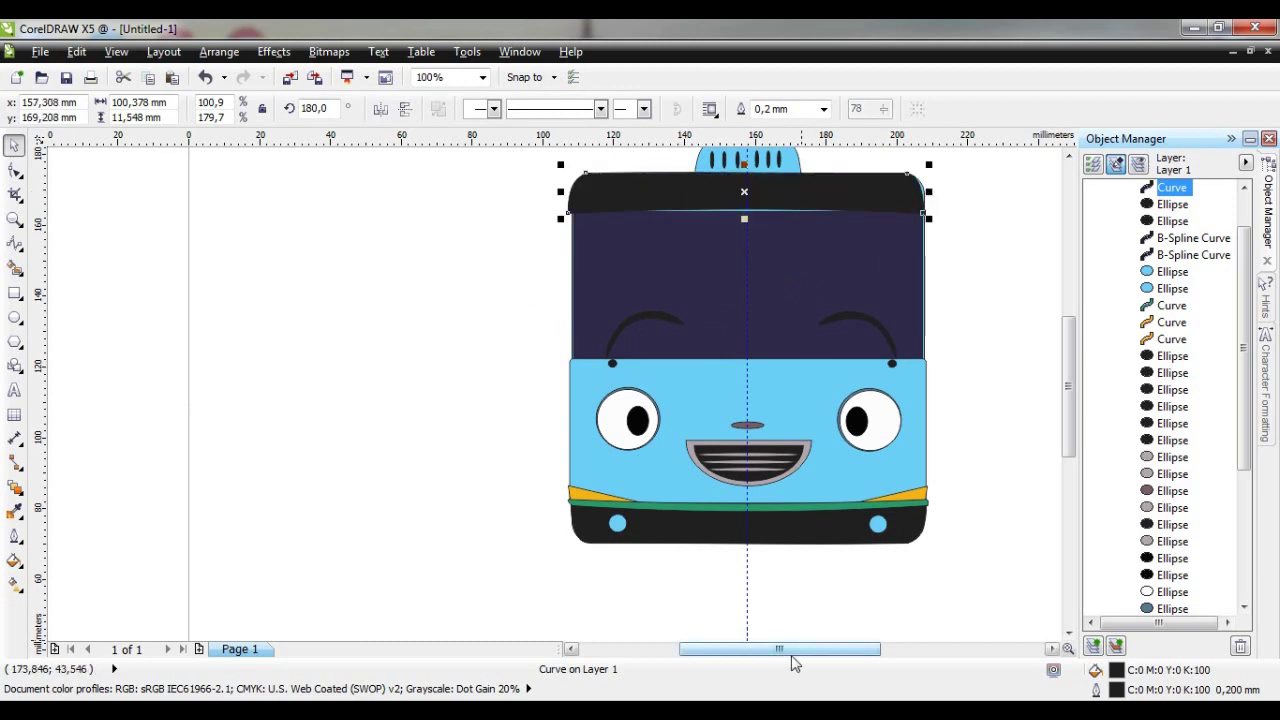
left_click_drag(780, 649, 803, 649)
left_click_drag(1066, 441, 1066, 416)
mouse_move(917, 271)
left_mouse_down()
mouse_move(862, 271)
mouse_move(880, 252)
mouse_move(866, 270)
mouse_move(914, 270)
left_mouse_up()
left_click_drag(578, 272, 560, 272)
left_click_drag(737, 297, 737, 293)
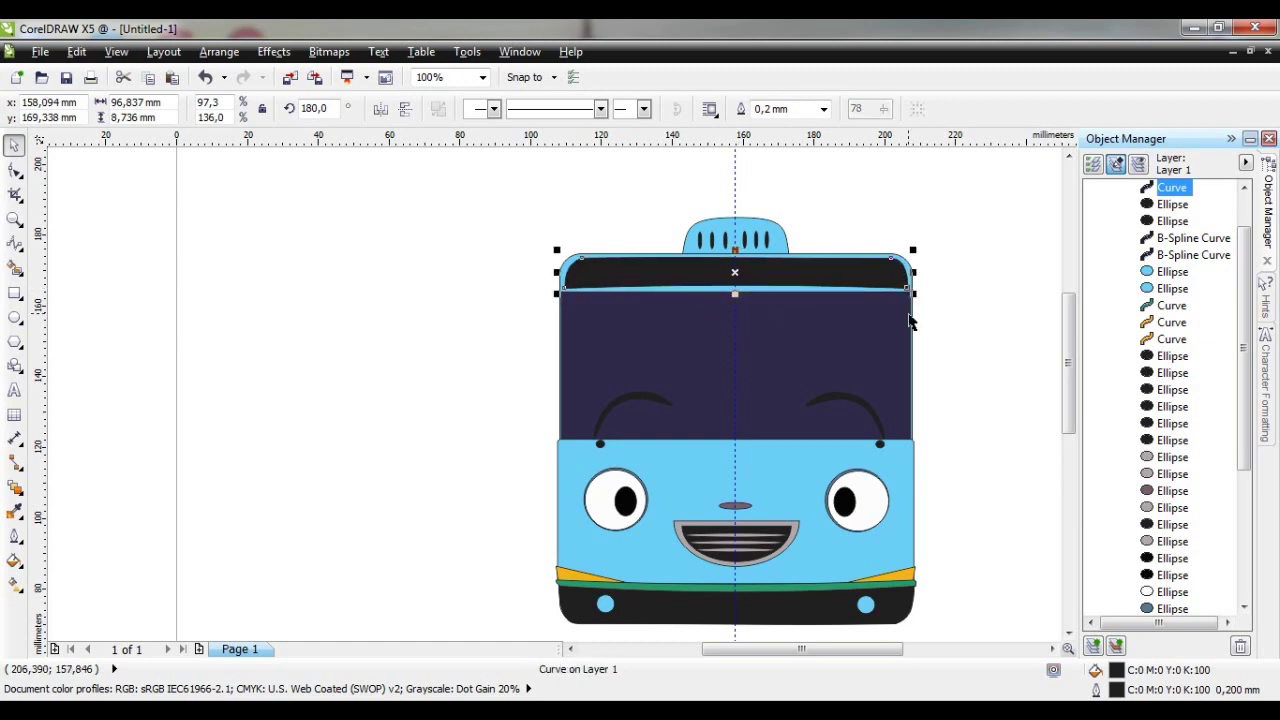
Bend the black roof band's lower edge slightly downward and adjust the band to about 98.1 mm by 8.4 mm
scroll(727, 272, "up", 1)
left_click_drag(606, 248, 606, 241)
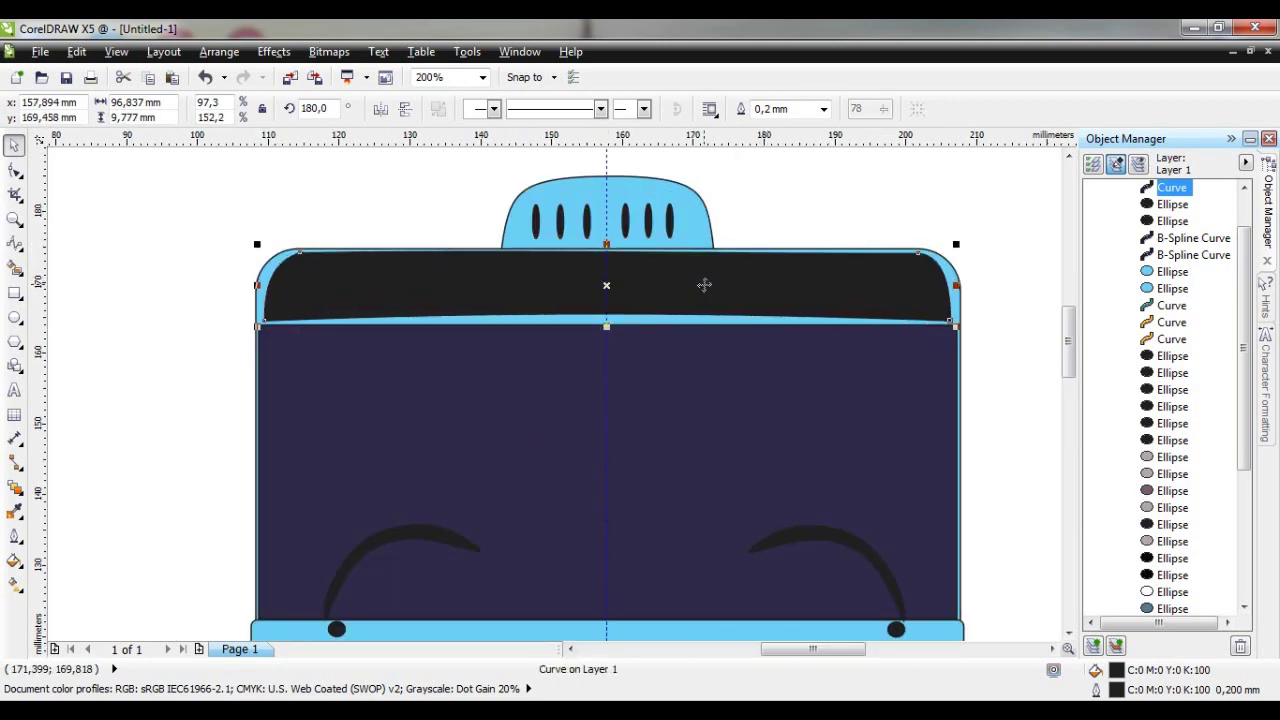
left_click(14, 170)
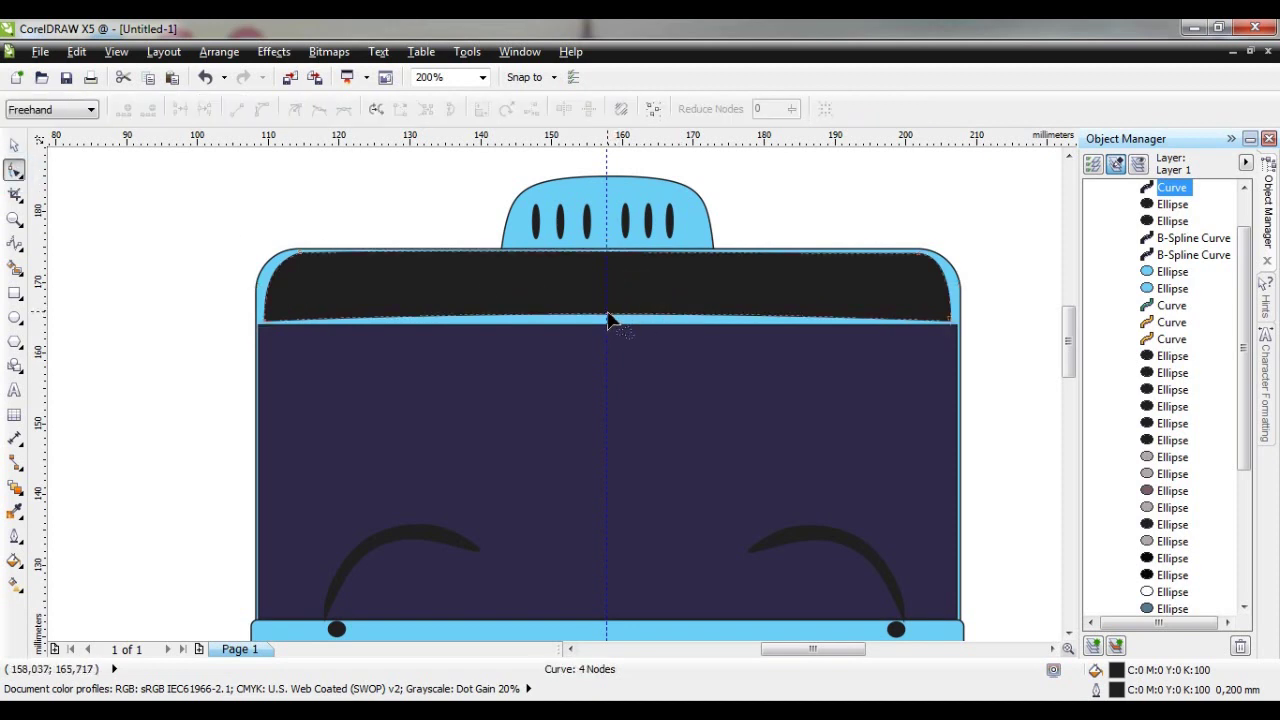
left_click_drag(608, 320, 738, 327)
key("space")
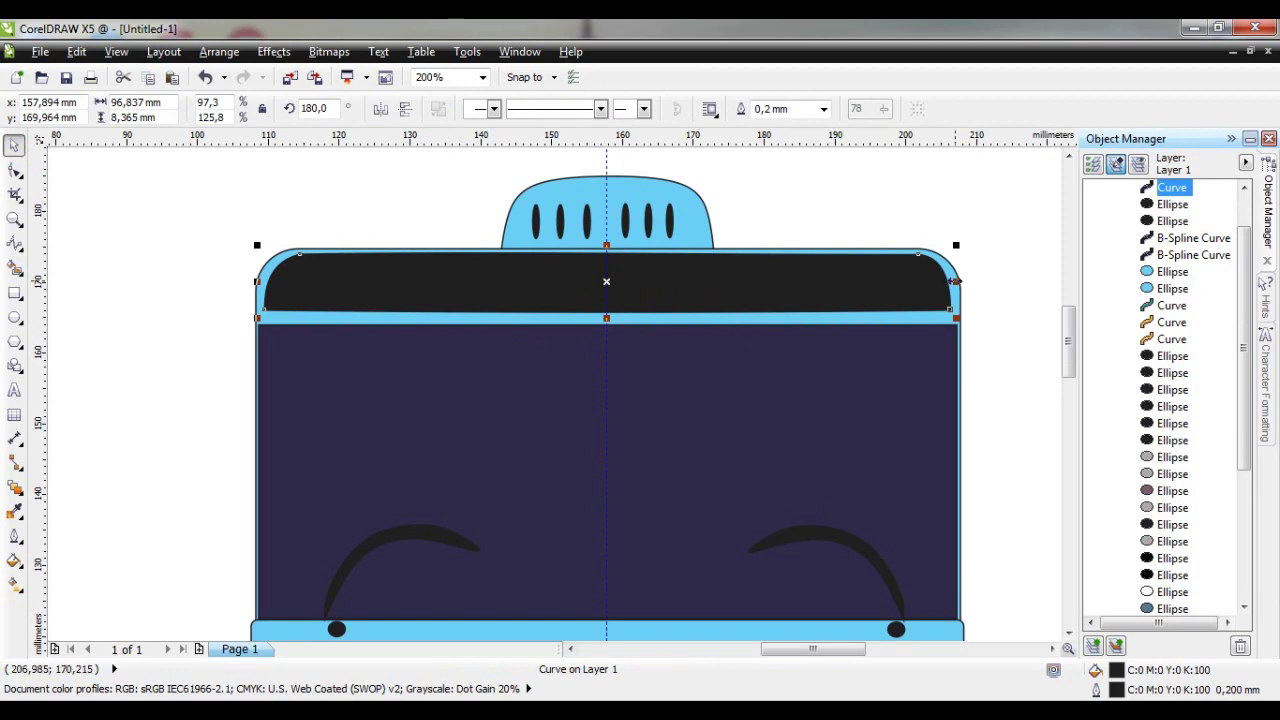
left_click(113, 259)
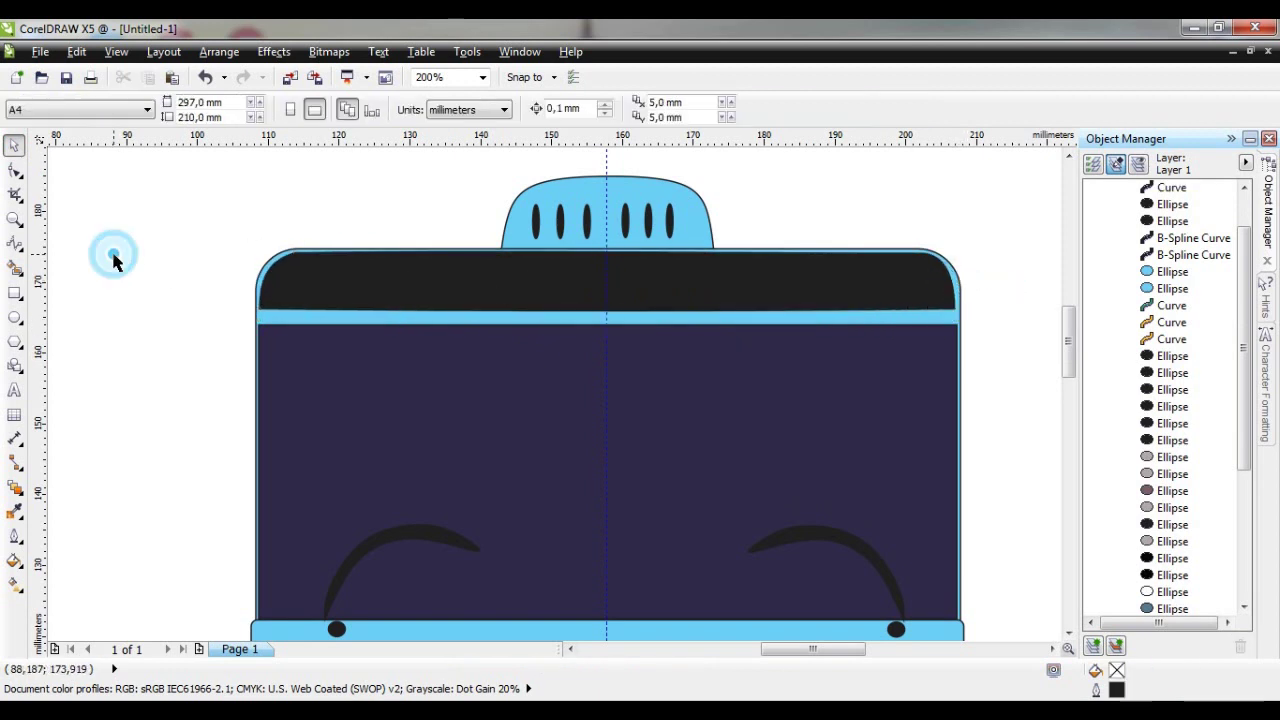
Try to rotate the black roof band slightly, and undo the change
scroll(572, 365, "down", 1)
left_click(612, 330)
left_click(612, 330)
left_click_drag(409, 308, 414, 318)
left_click(204, 77)
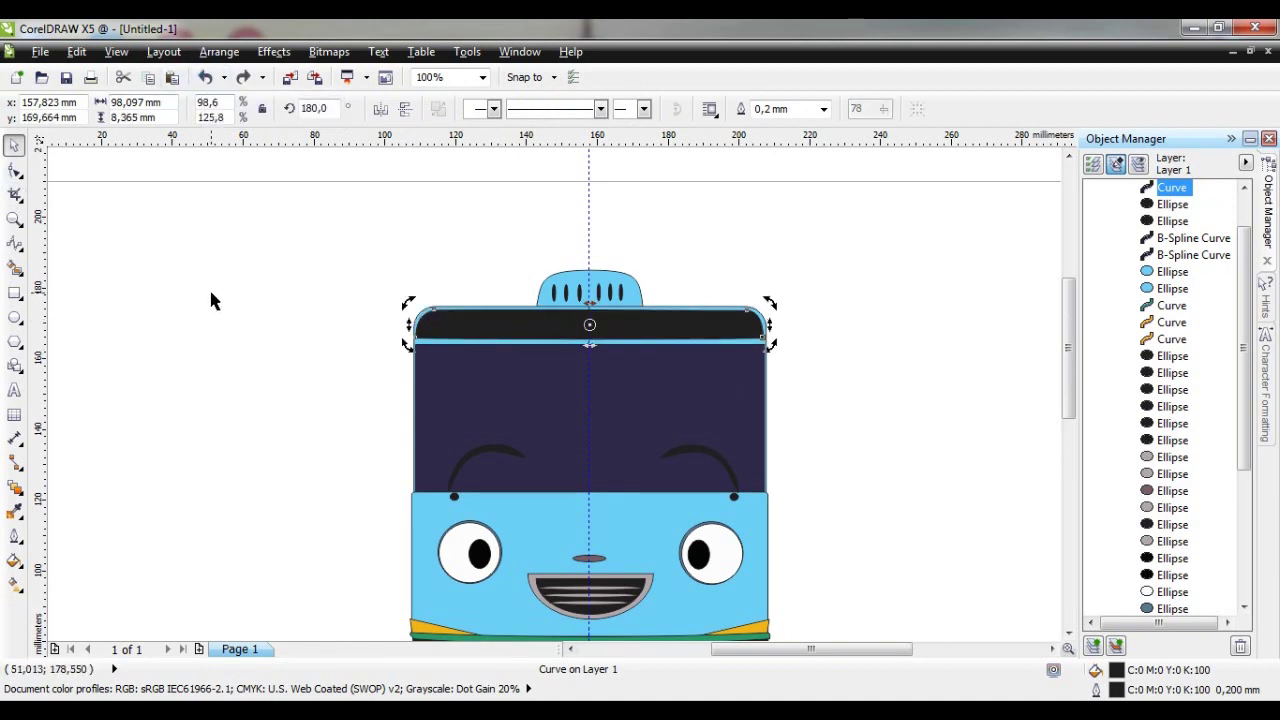
Move the black roof band onto the blank area and arch its lower edge upward
left_click_drag(566, 332, 300, 272)
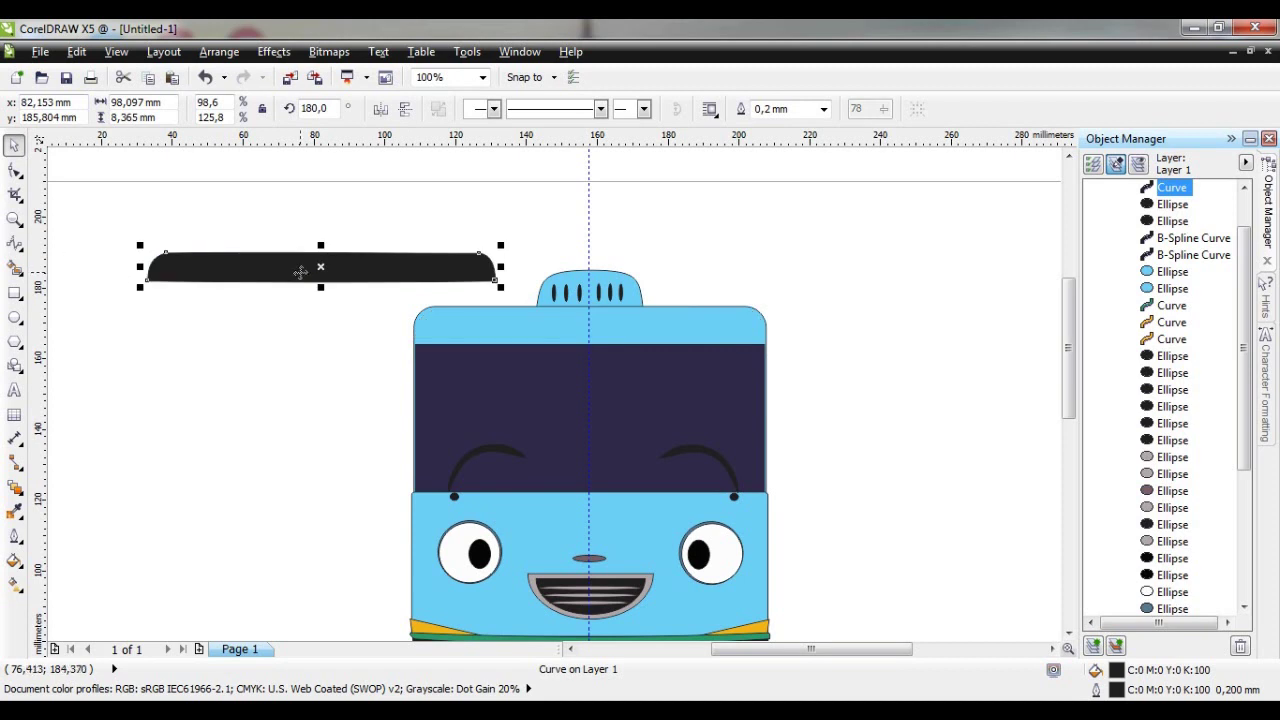
scroll(300, 272, "up", 2)
key("F10")
left_click_drag(423, 287, 423, 290)
scroll(423, 289, "up", 1)
scroll(423, 289, "down", 2)
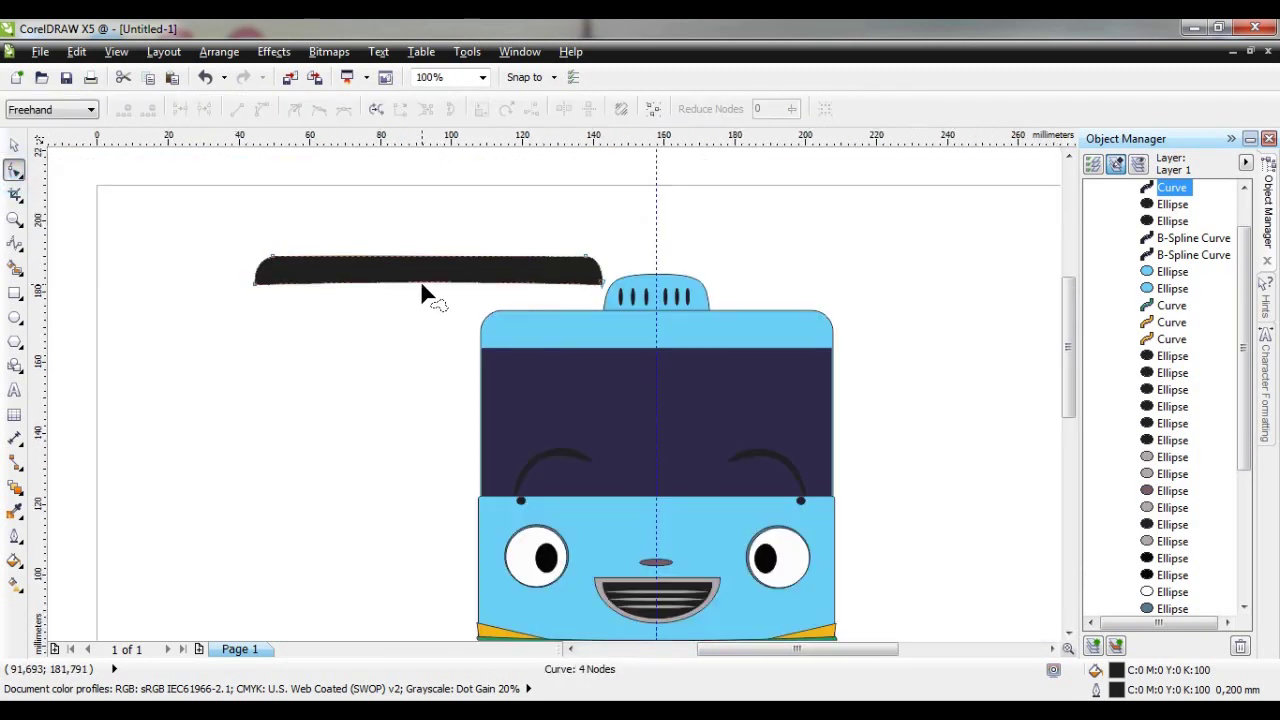
scroll(421, 289, "up", 1)
left_click_drag(423, 289, 420, 277)
scroll(312, 325, "down", 2)
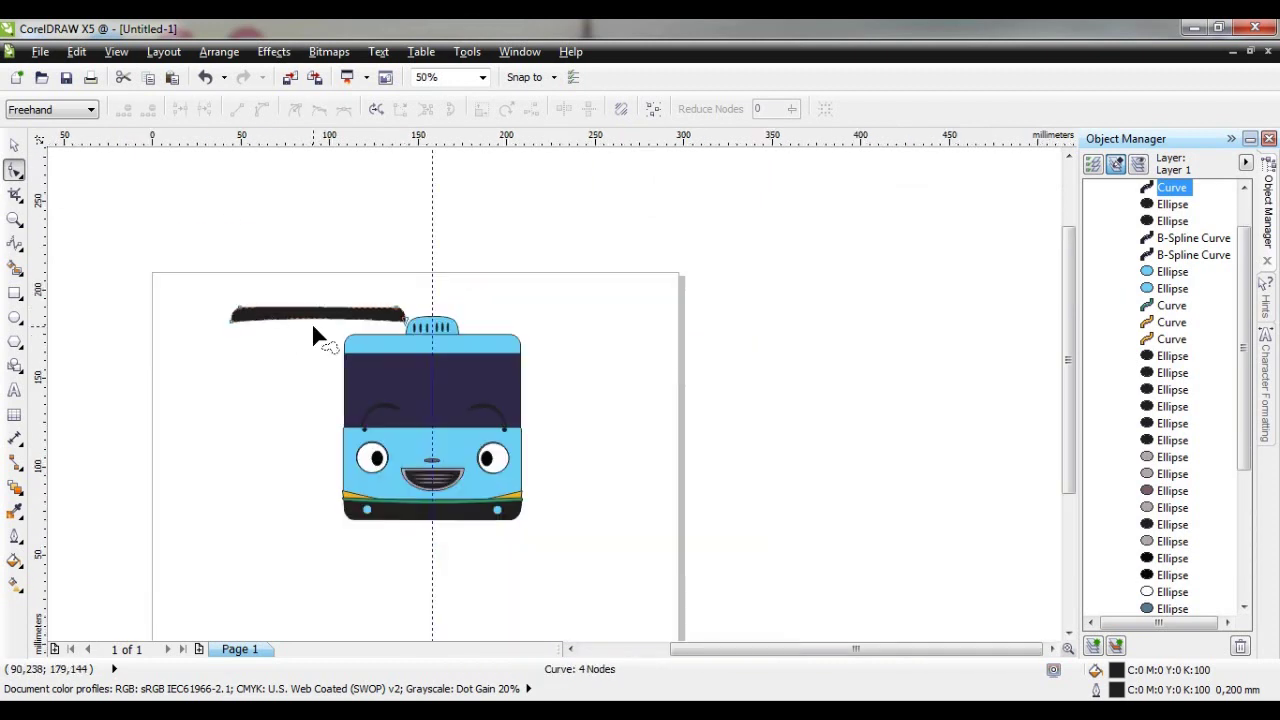
Move the black band back onto the roof strip above the windshield, centered on the vertical guideline
scroll(311, 310, "up", 1)
key("space")
left_click_drag(312, 301, 541, 359)
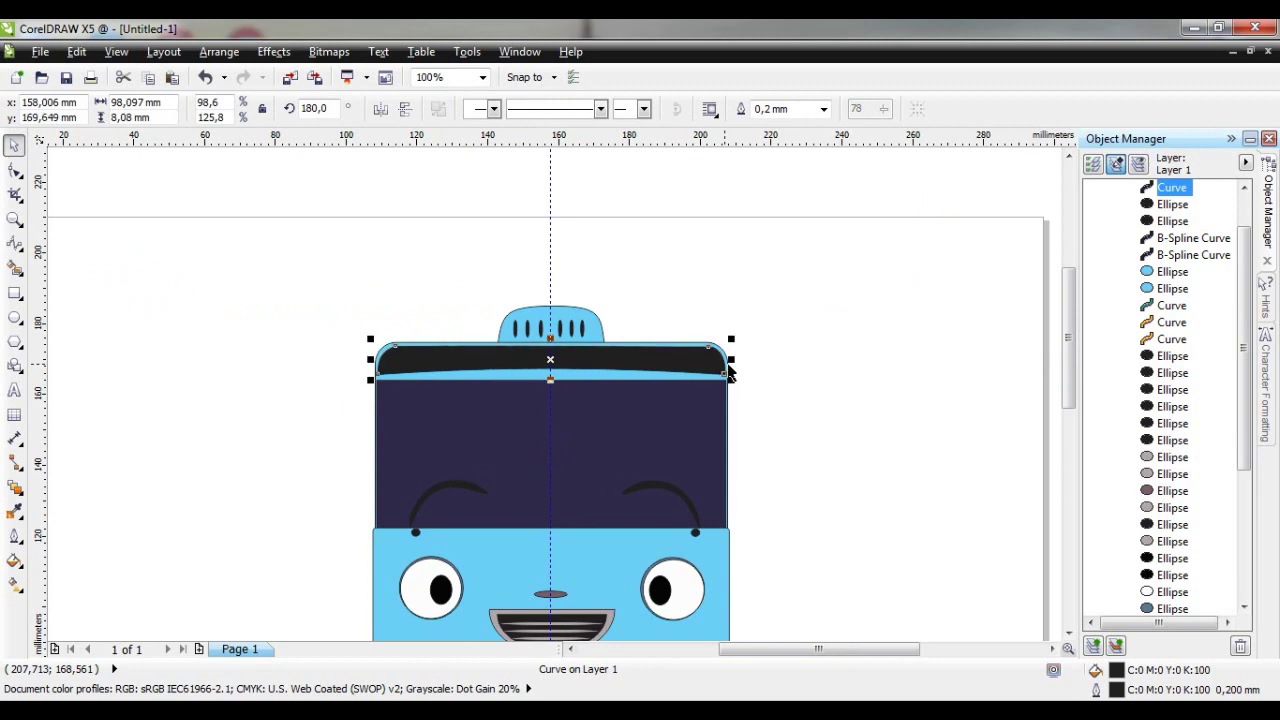
left_click(790, 378)
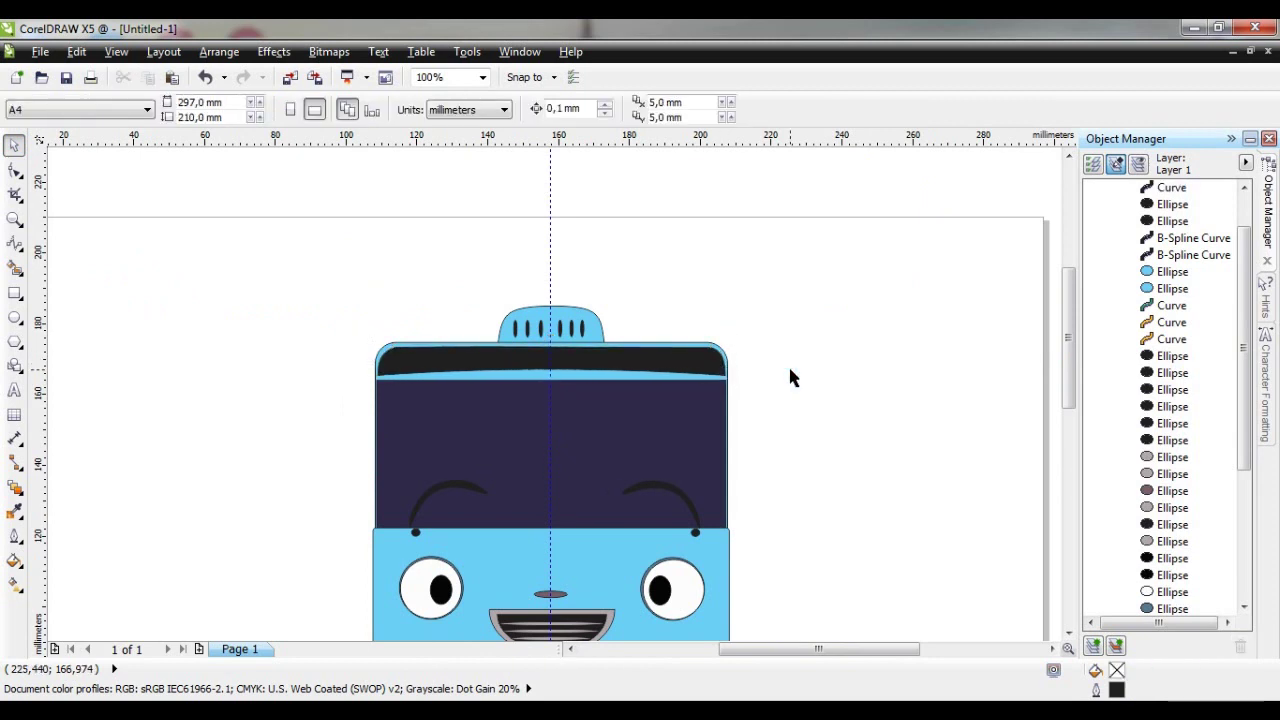
Reshape the black roof band's lower edge into a slight downward curve just above the windshield
left_click_drag(605, 368, 575, 333)
key("F10")
key("space")
left_click(805, 420)
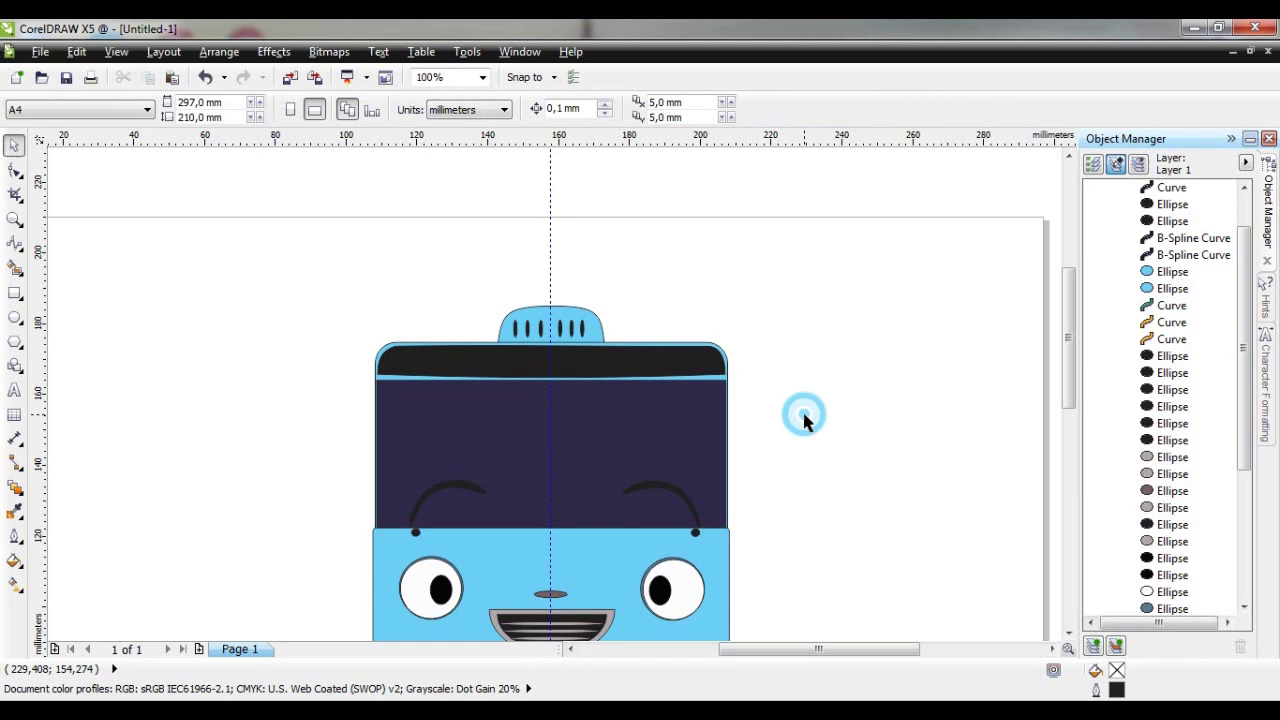
Reshape the black roof band's upper edge near its left corner to follow the roof outline
left_click(680, 360)
key("F10")
left_click(400, 355)
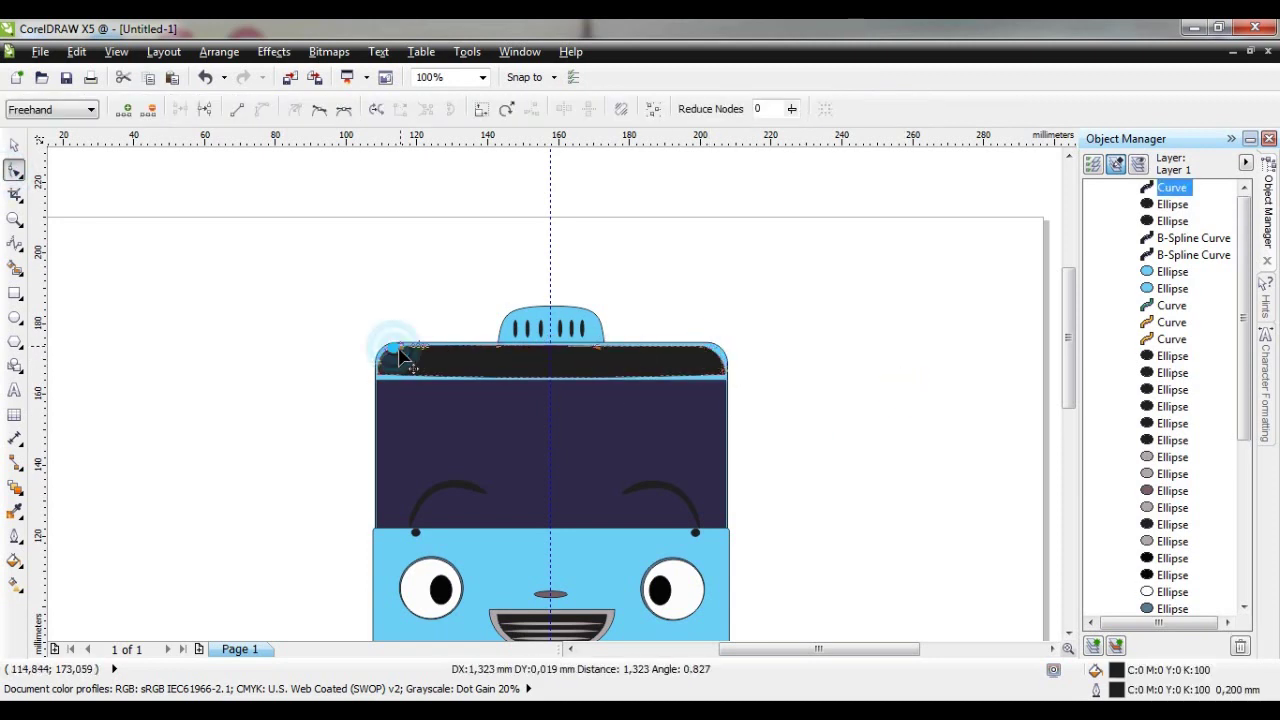
key("space")
left_click(194, 297)
left_click(403, 355)
key("F10")
left_click(403, 355)
key("space")
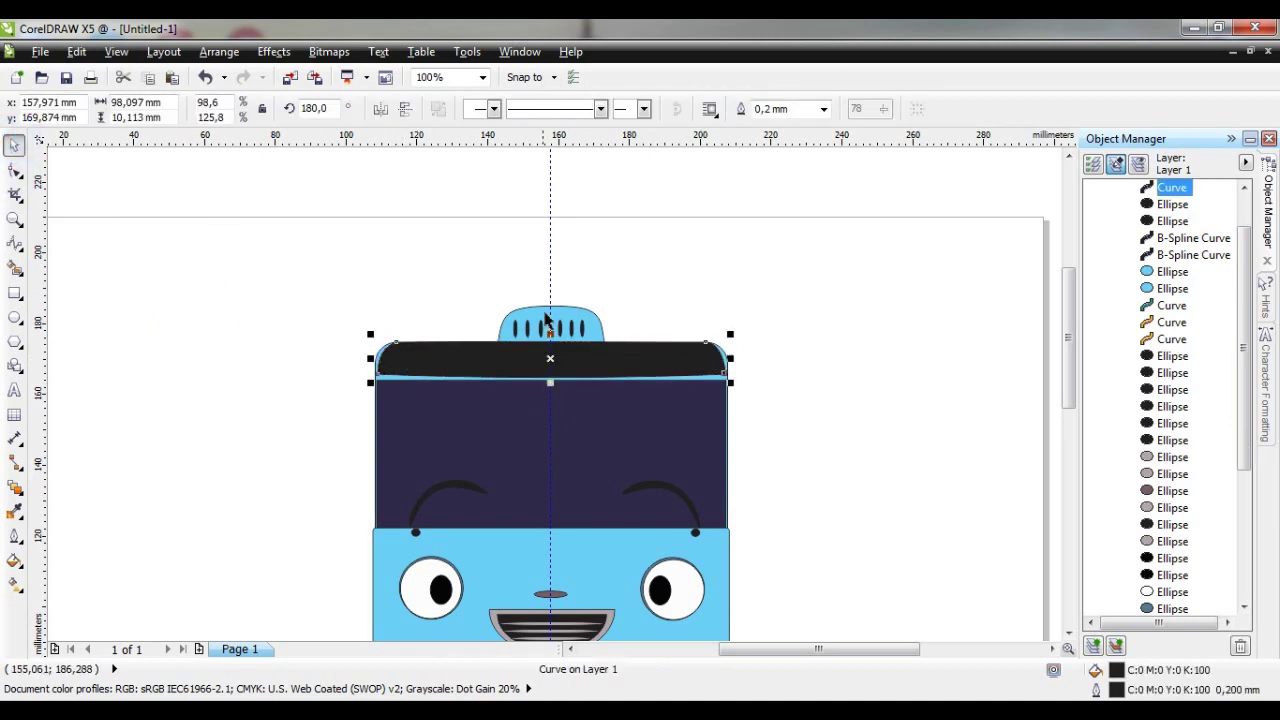
left_click(245, 289)
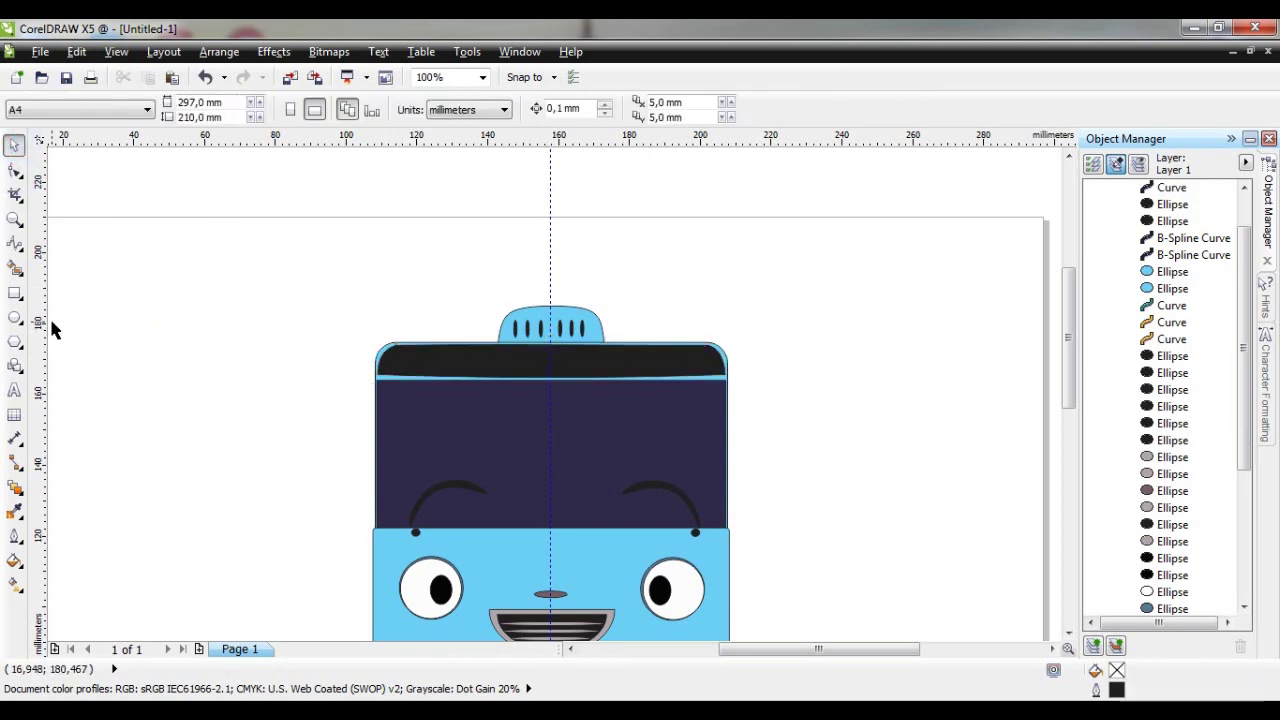
Add the artistic text "120" in Arial 24 pt over the left part of the black roof band
left_click(14, 390)
left_click(436, 356)
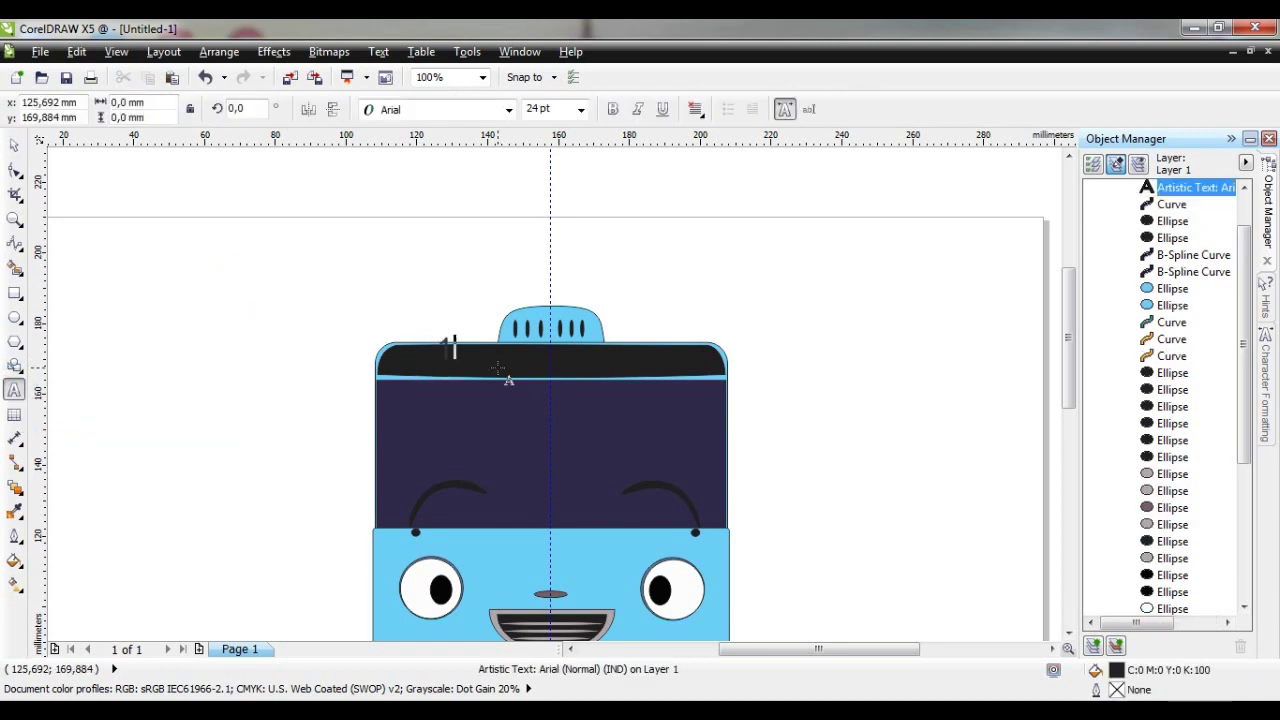
key("ctrl+a")
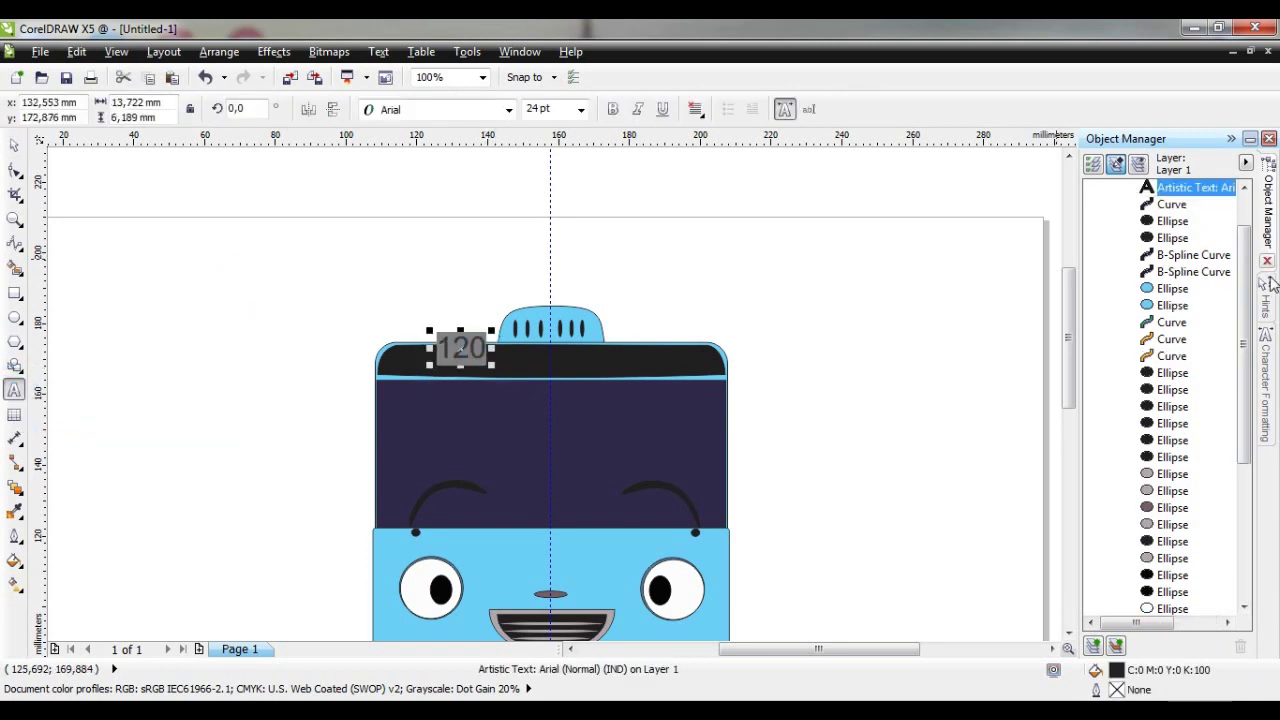
Move the text 120 off the bus to just above its roof and set its font to Bernard MT Condensed
left_click(1266, 360)
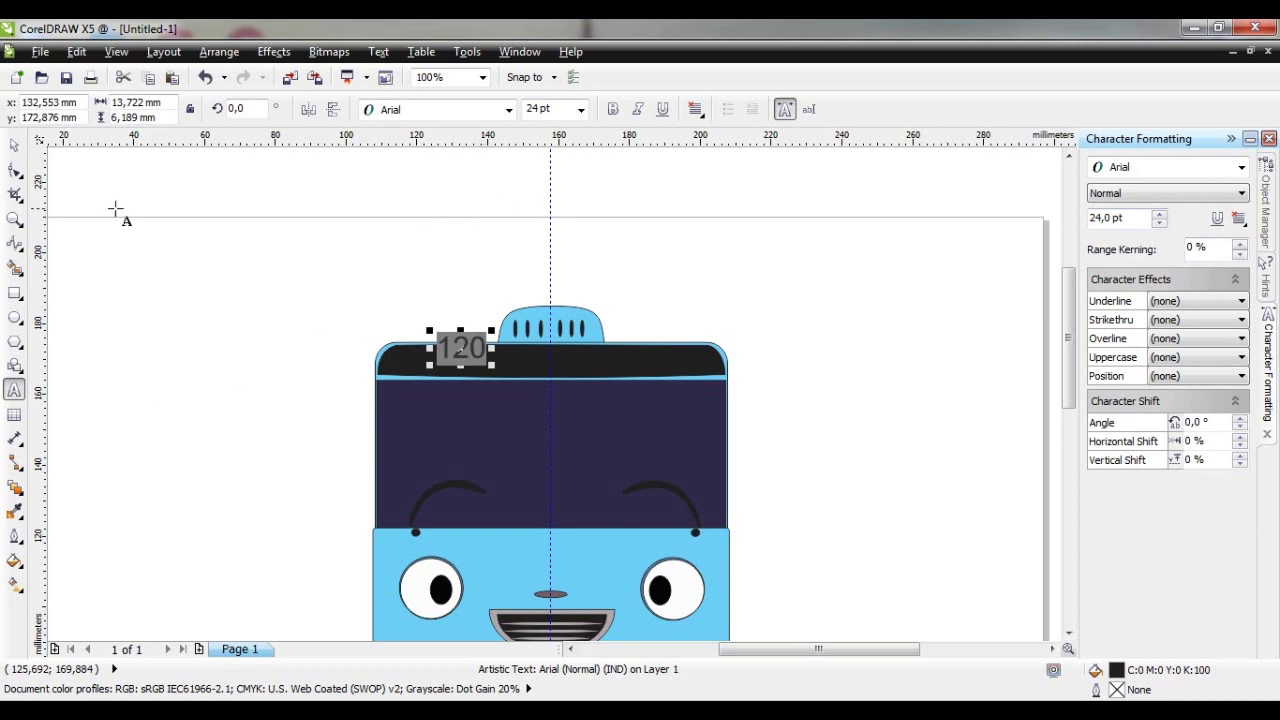
left_click(14, 145)
left_click_drag(460, 348, 634, 289)
left_click(509, 109)
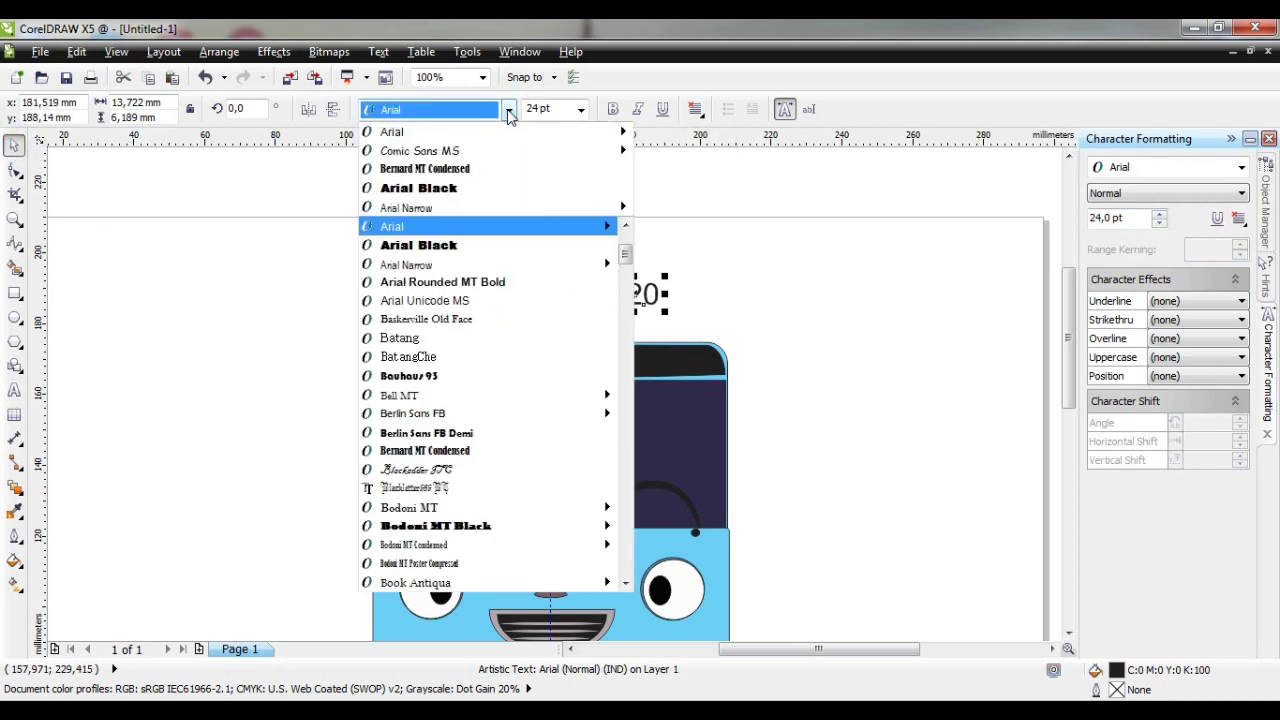
scroll(430, 466, "down", 3)
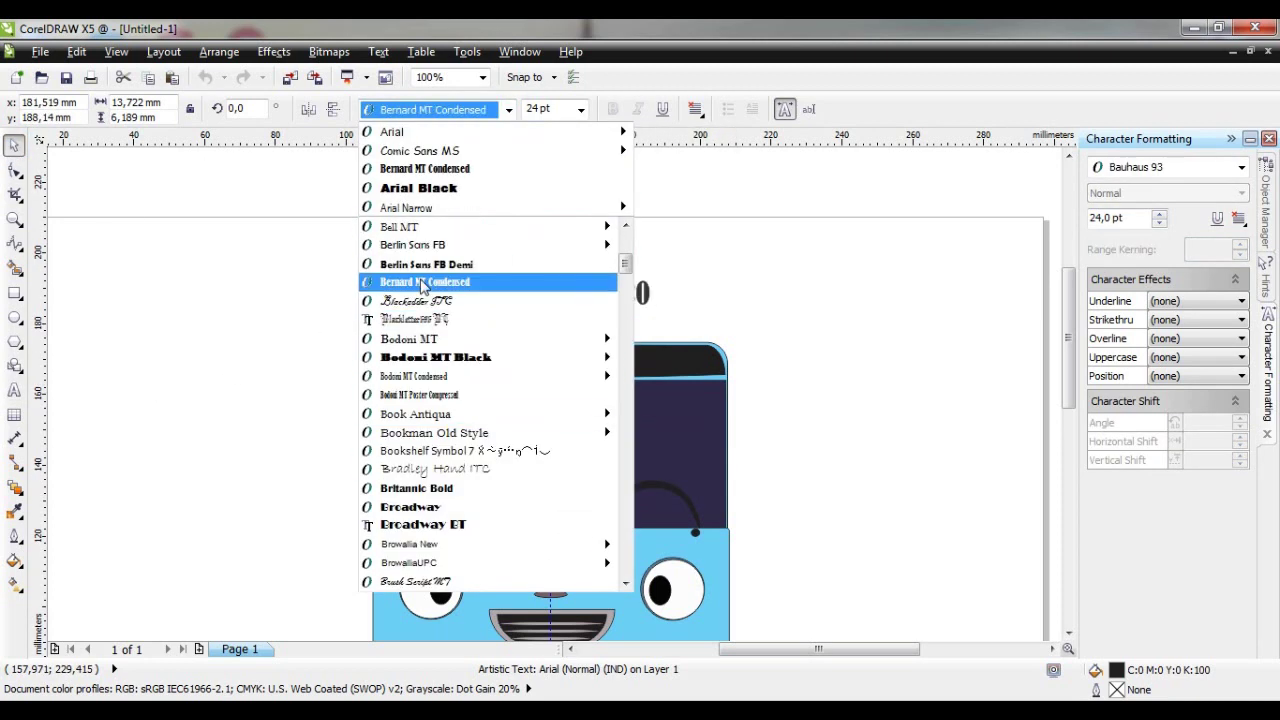
left_click(424, 283)
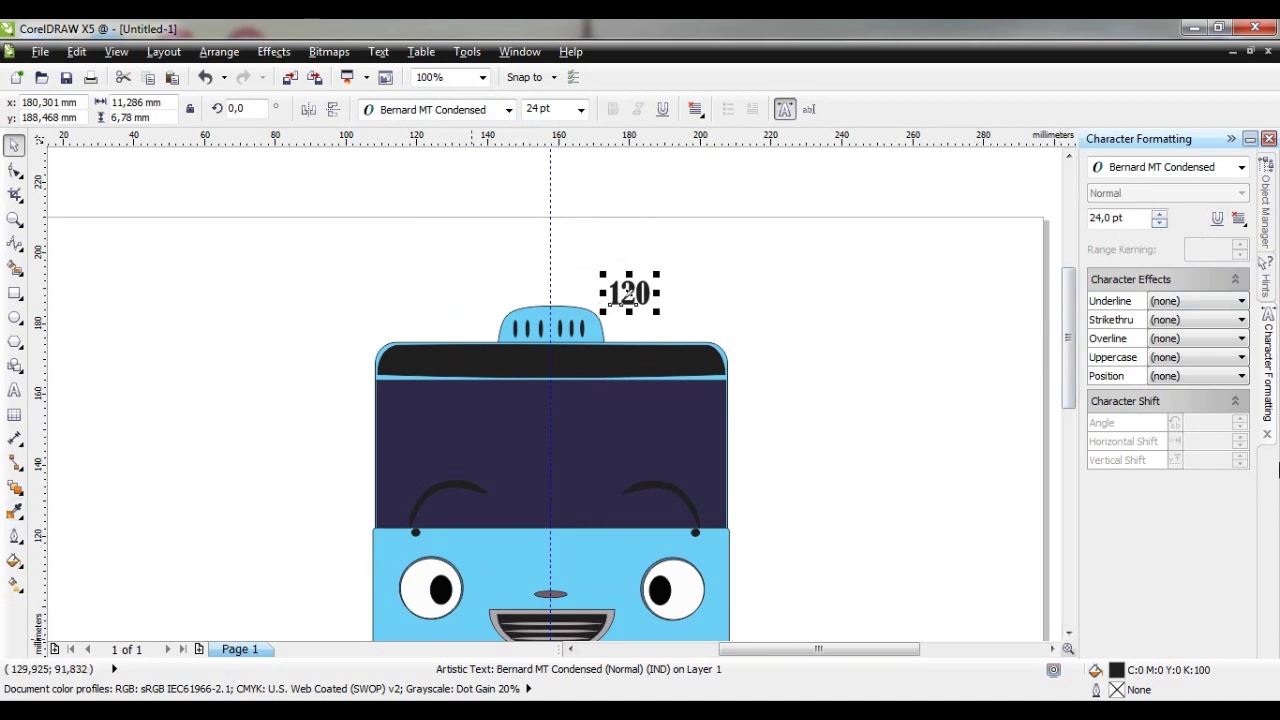
Open the Paragraph Formatting settings alongside the Character Formatting settings
left_click(1266, 210)
left_click(1138, 164)
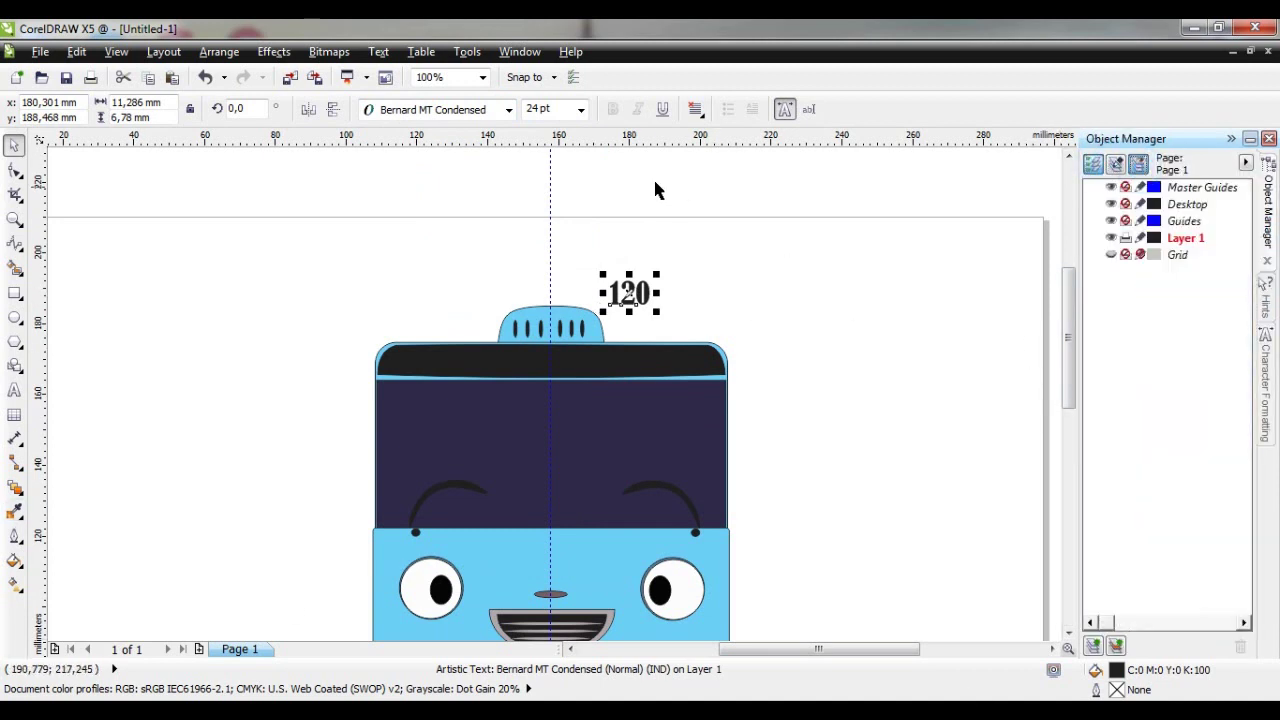
left_click(467, 51)
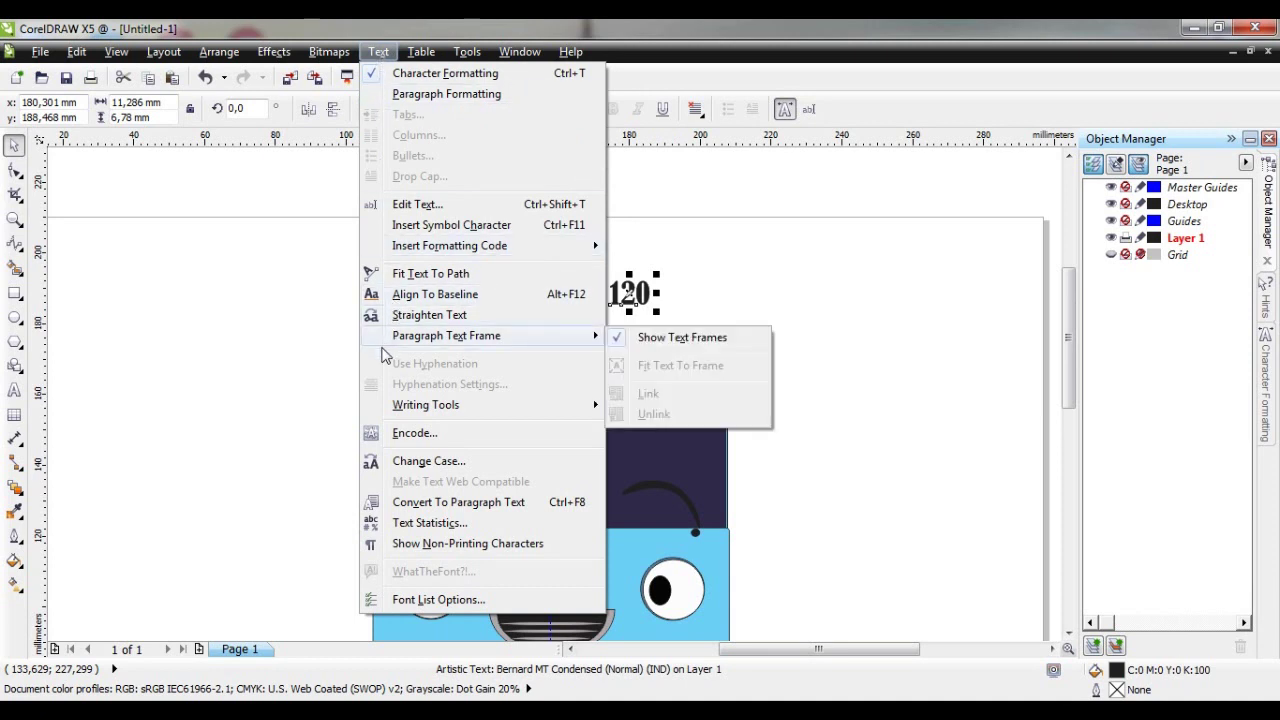
left_click(382, 95)
left_click(1170, 234)
left_click(1268, 365)
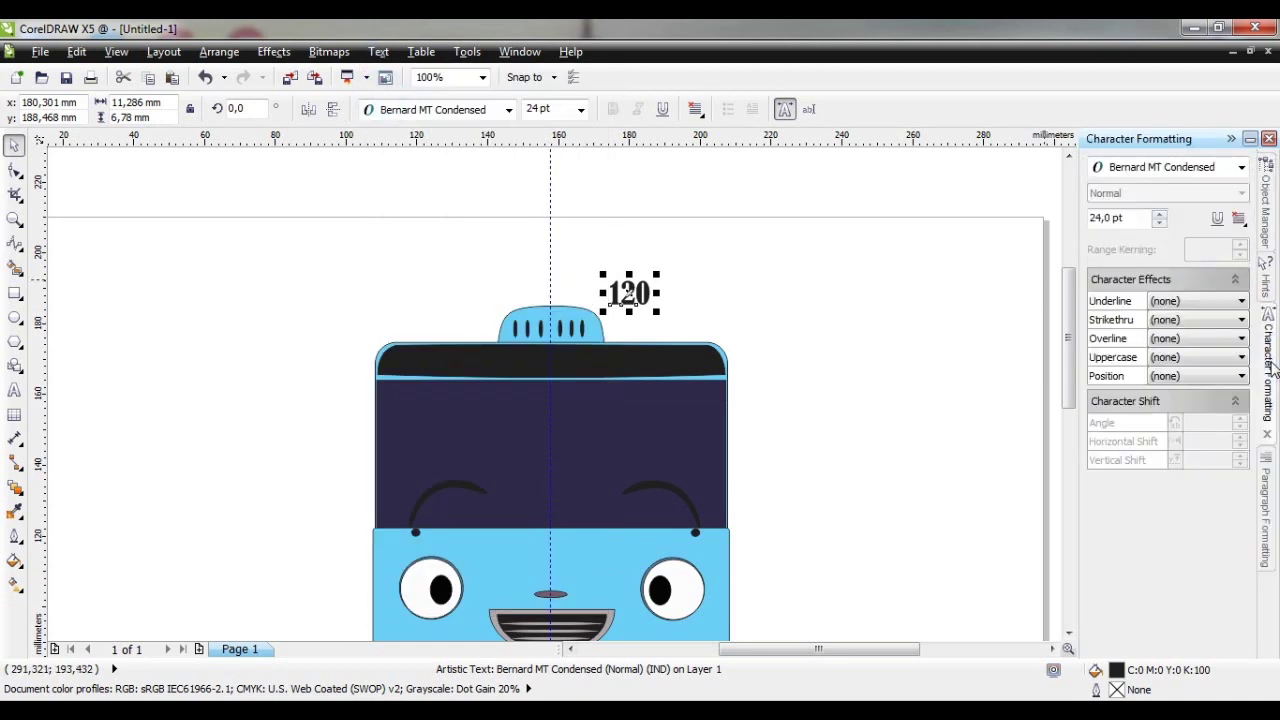
double_click(1178, 281)
Fill the text 120 with white and place it on the left part of the bus's black top band
left_click(15, 563)
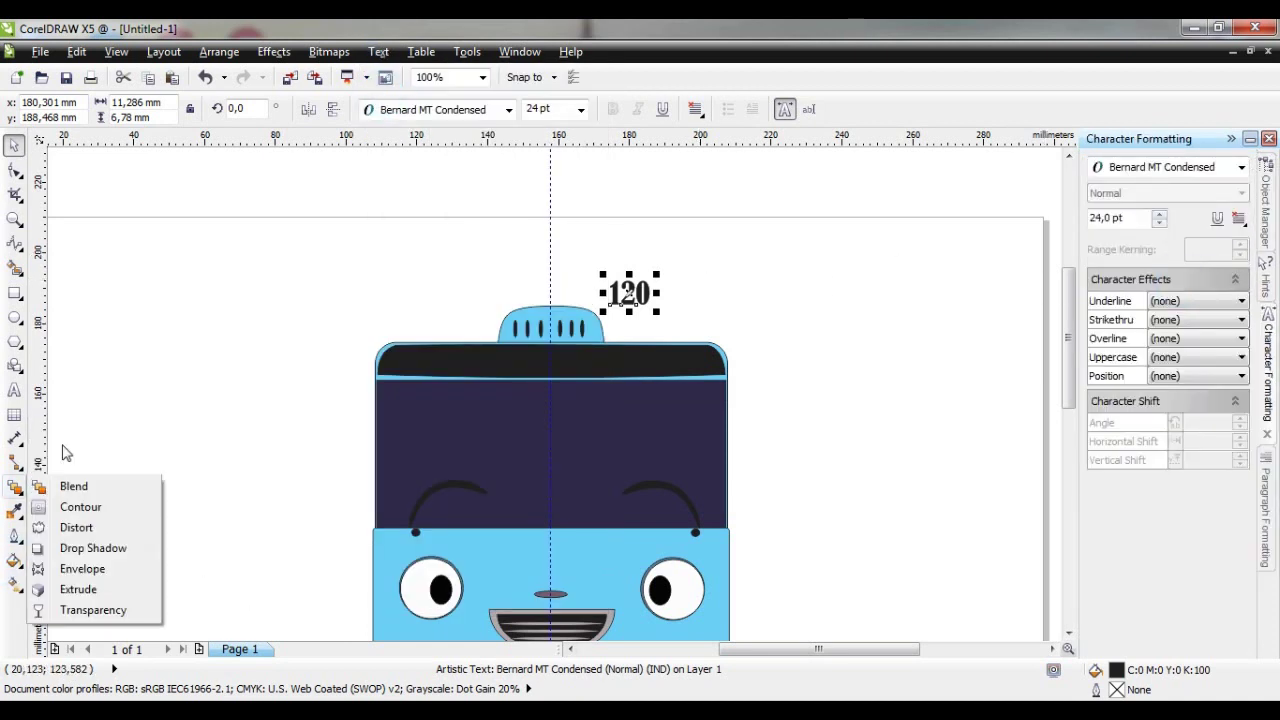
left_click(103, 425)
left_click(773, 328)
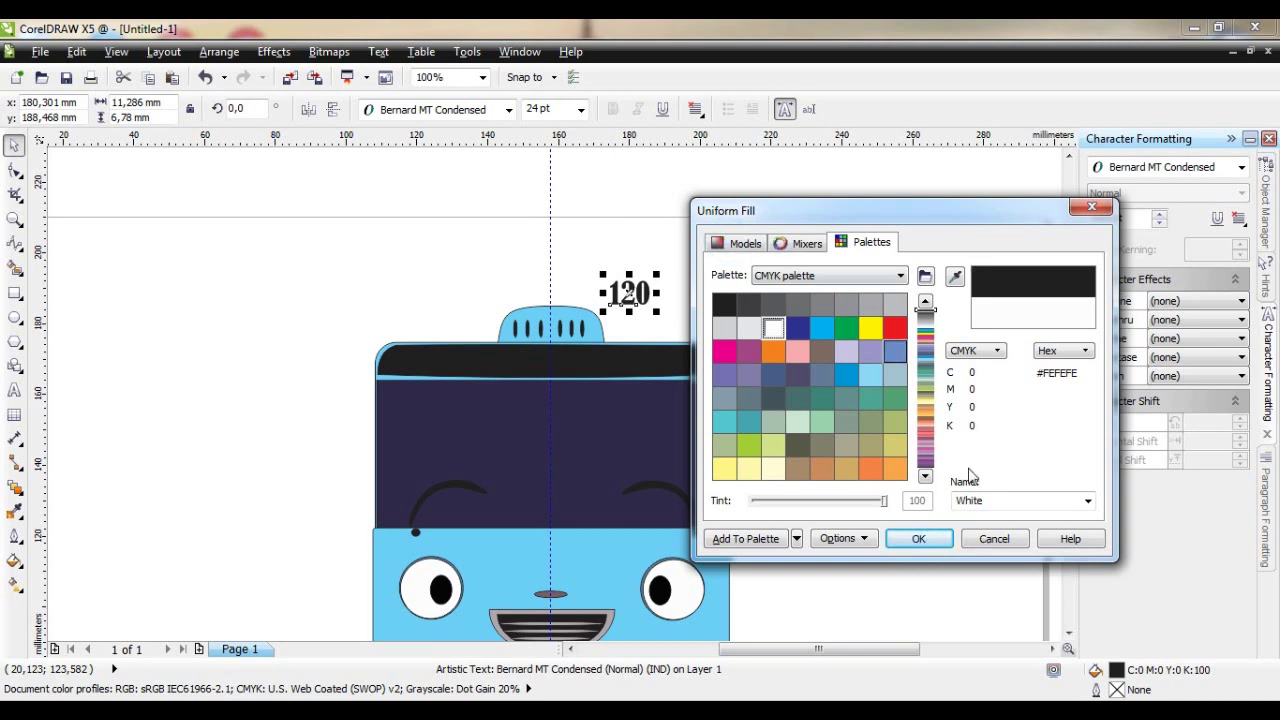
left_click(918, 538)
left_click_drag(628, 292, 459, 363)
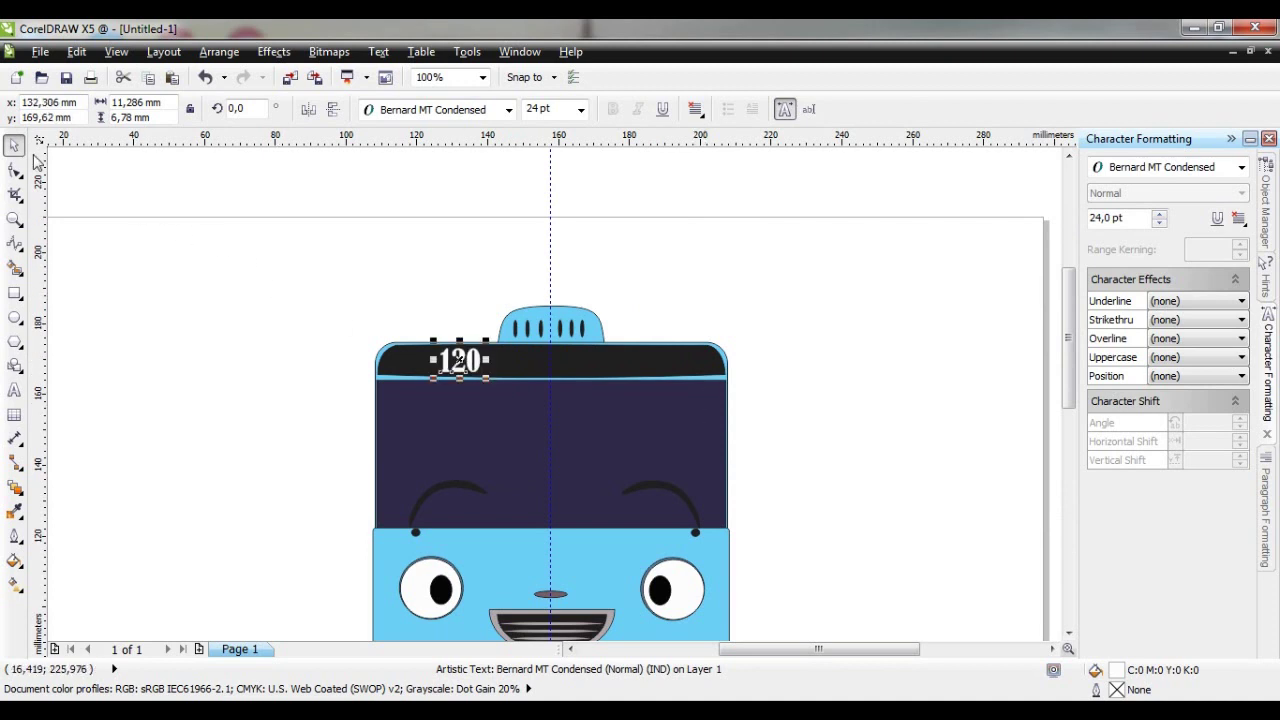
Draw a rectangle about 30.7 × 10.8 mm, round its corners to about 2.9 mm and move it above the bus roof
left_click(14, 292)
left_click_drag(205, 318, 326, 368)
left_click(574, 103)
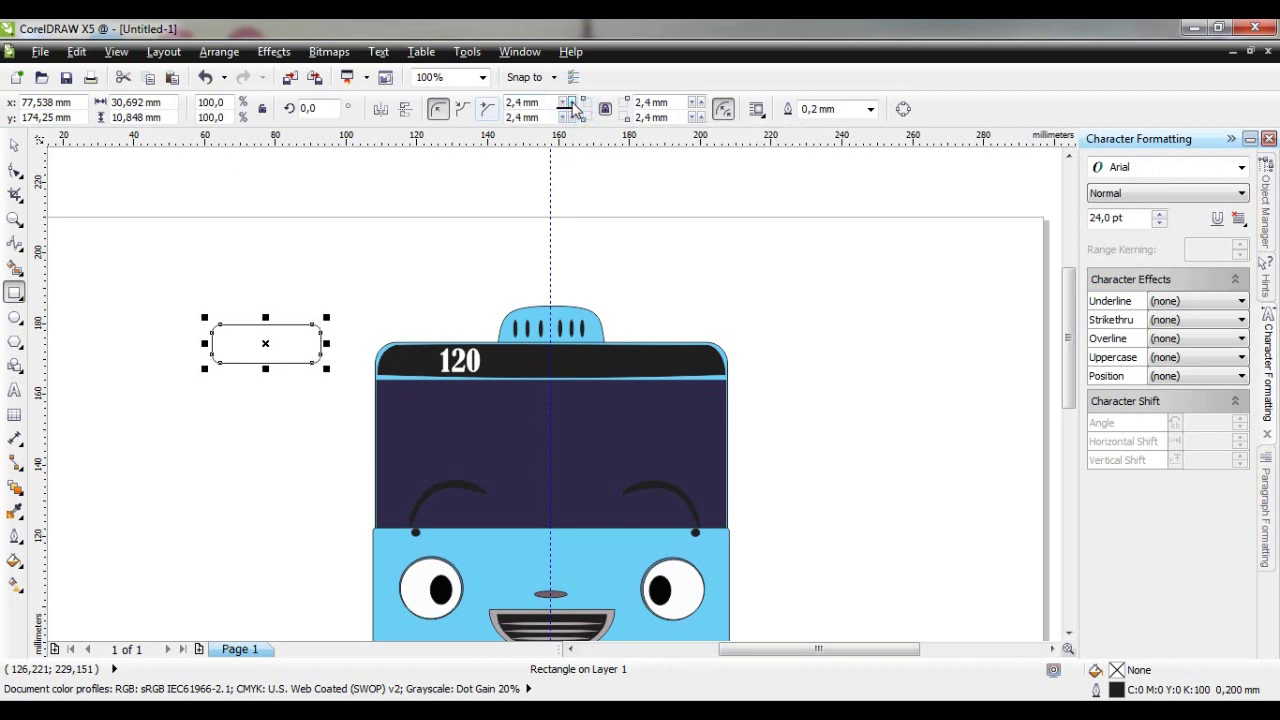
key("F10")
left_click_drag(323, 338, 333, 322)
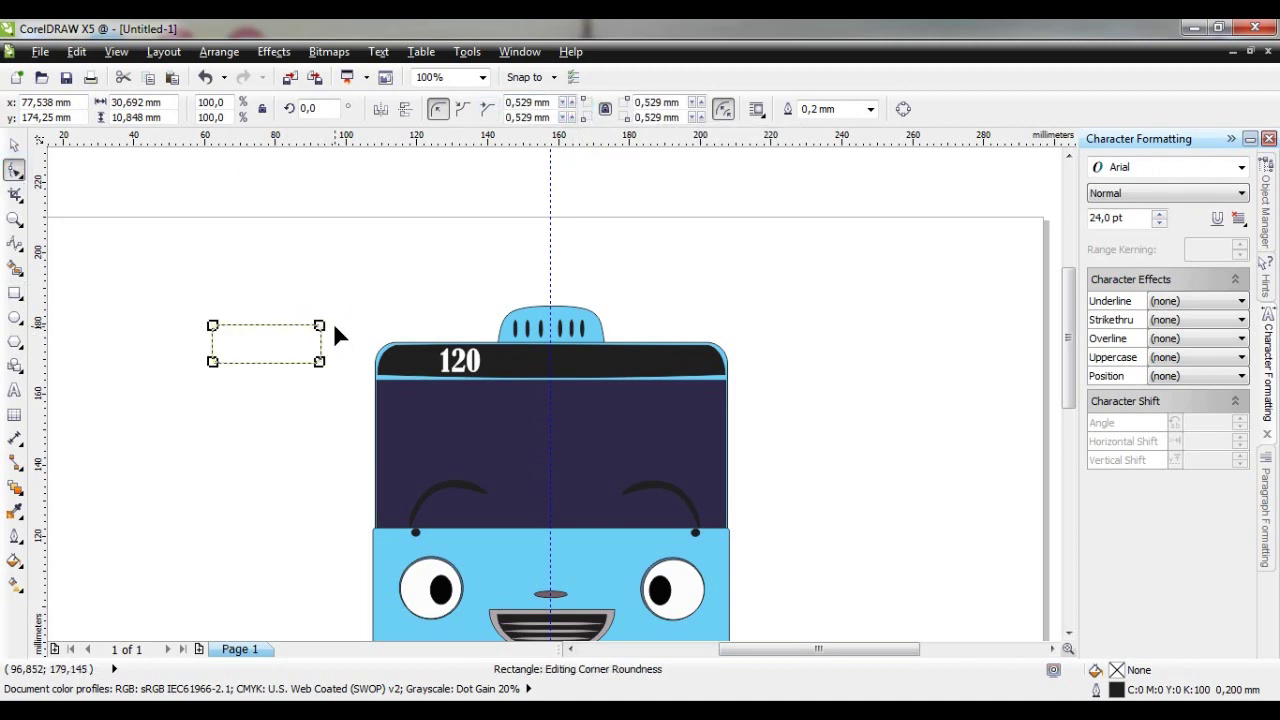
key("space")
left_click_drag(263, 345, 660, 307)
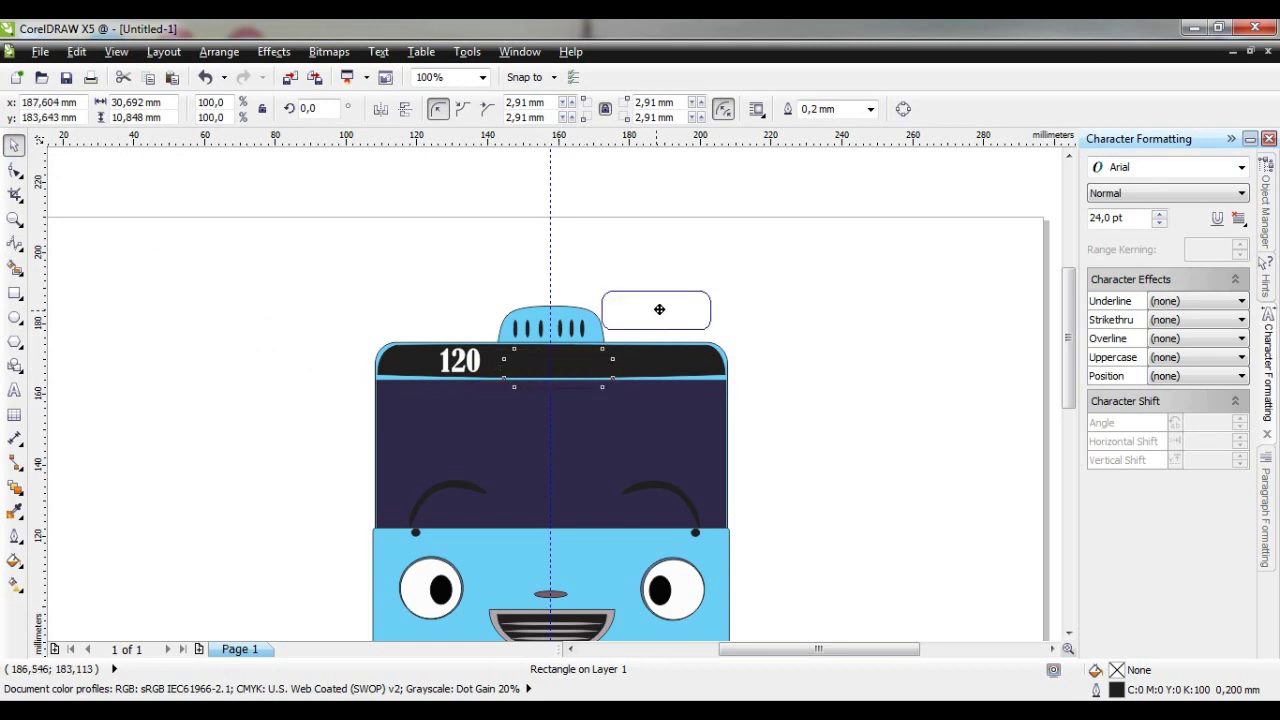
Fill the rounded rectangle with light blue (C18 M0 Y0 K0), reduce its height to about 7.8 mm and place it on the black band
key("shift+F11")
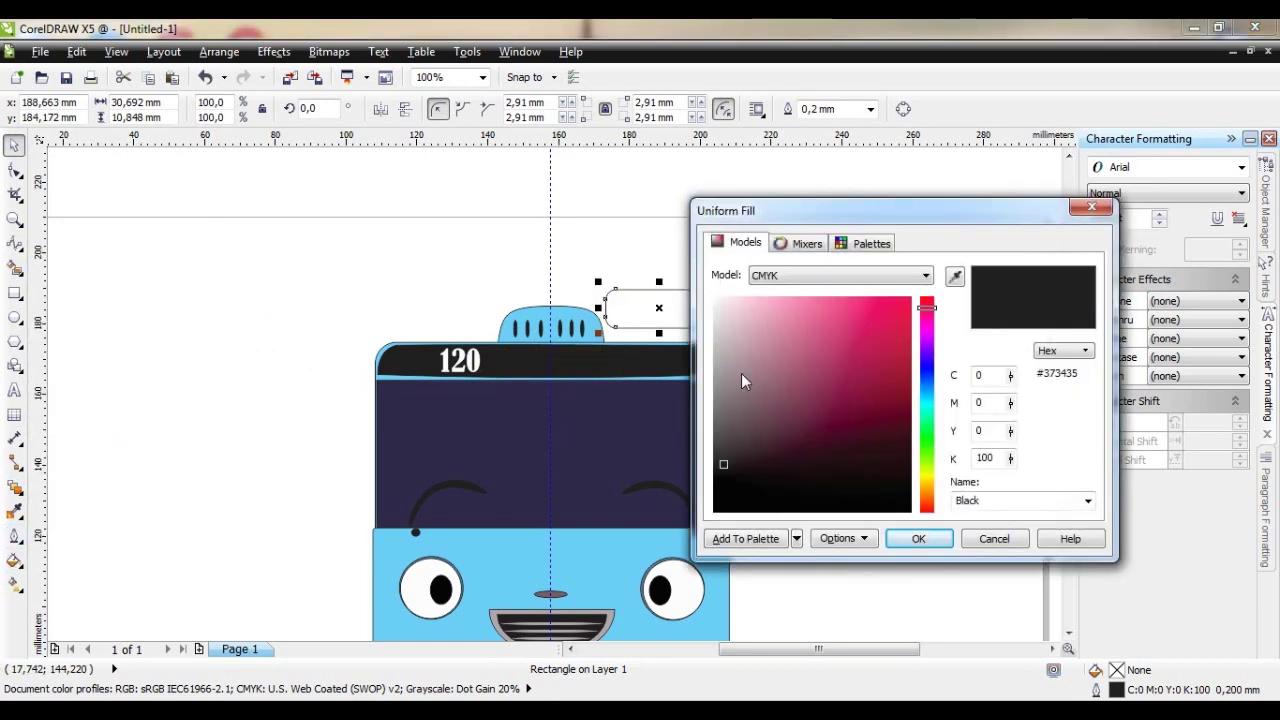
left_click(795, 243)
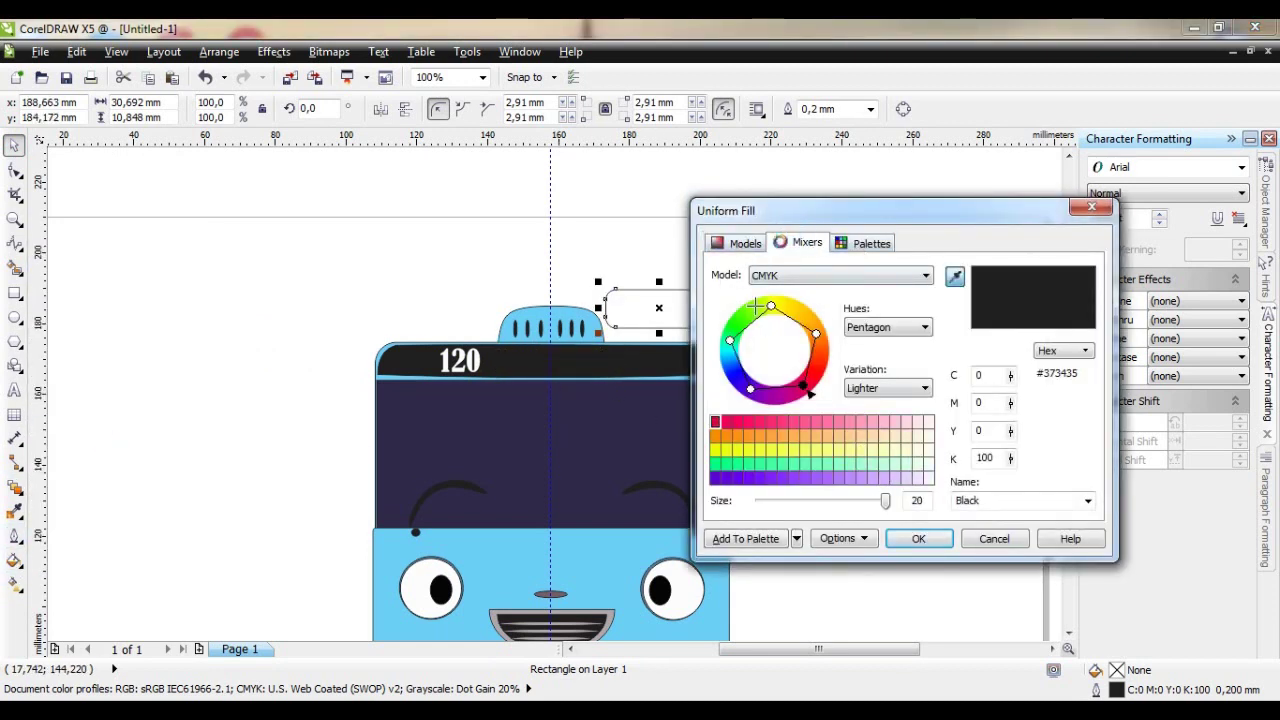
left_click(729, 358)
left_click(918, 538)
left_click_drag(650, 285, 541, 360)
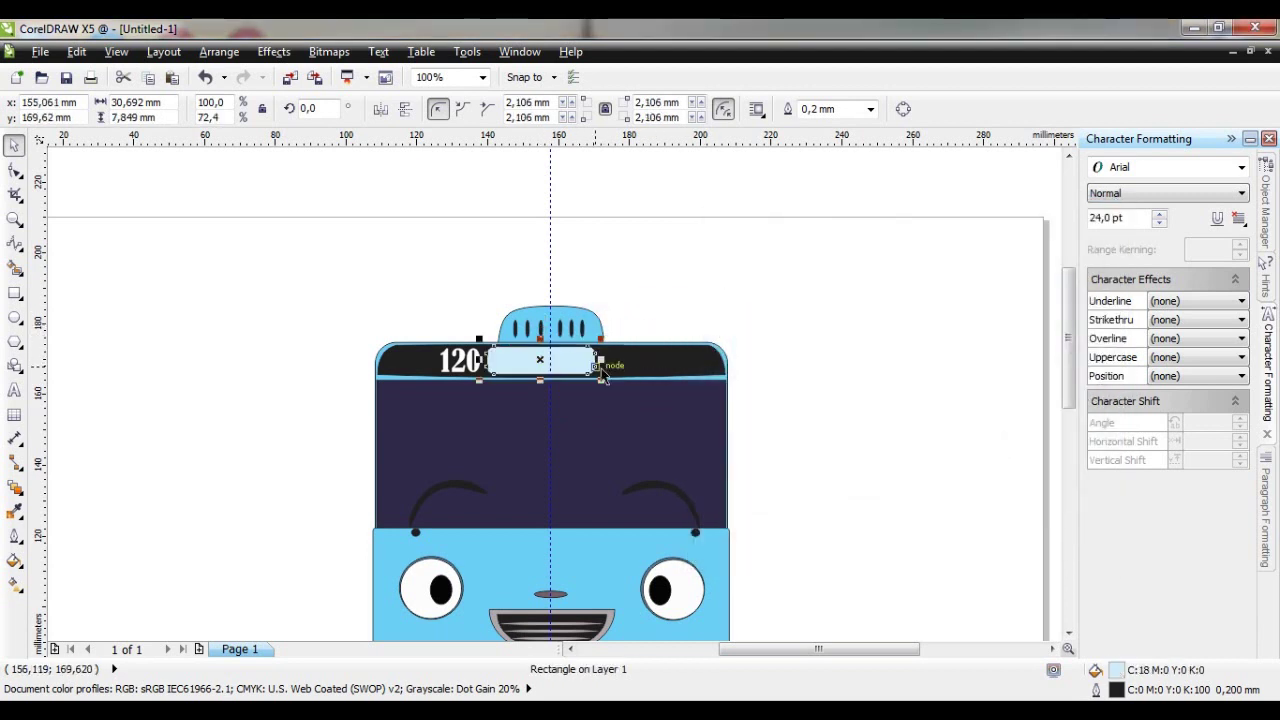
left_click_drag(556, 365, 610, 365)
Move the text 120 closer to the light blue panel and insert a space between each of its digits
left_click(462, 360)
double_click(490, 362)
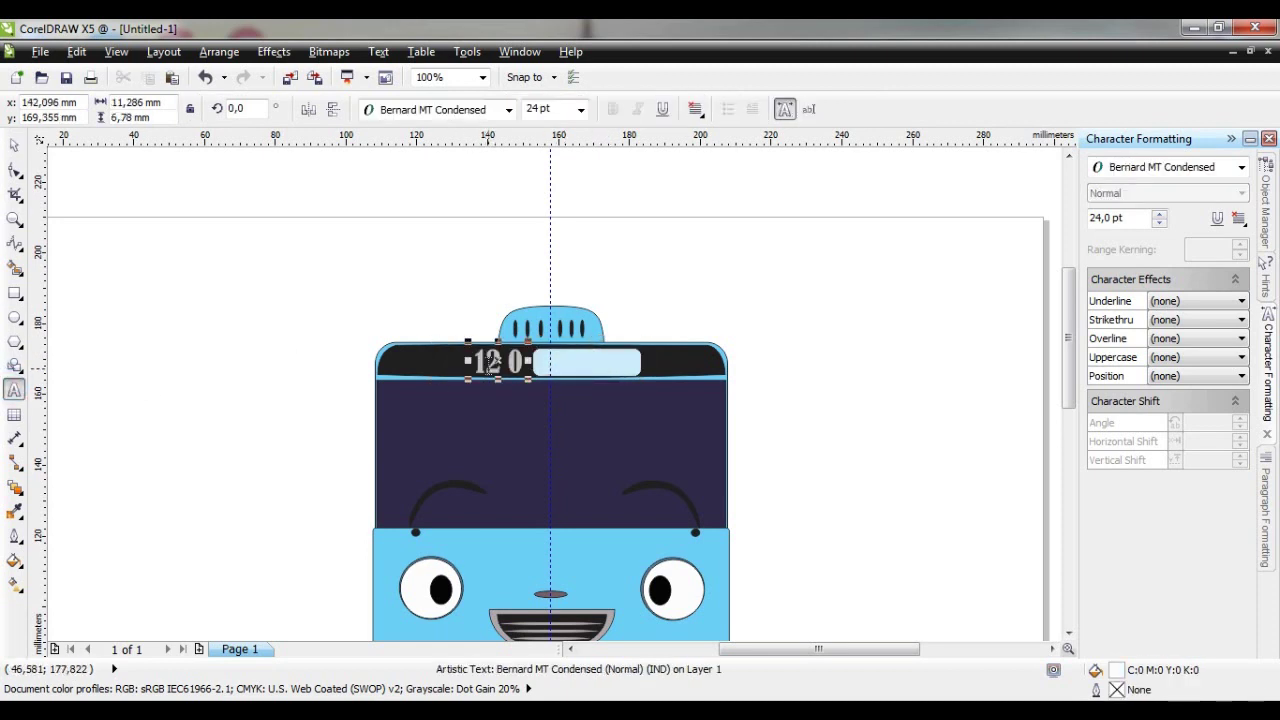
key("Left")
key("Left")
left_click(14, 145)
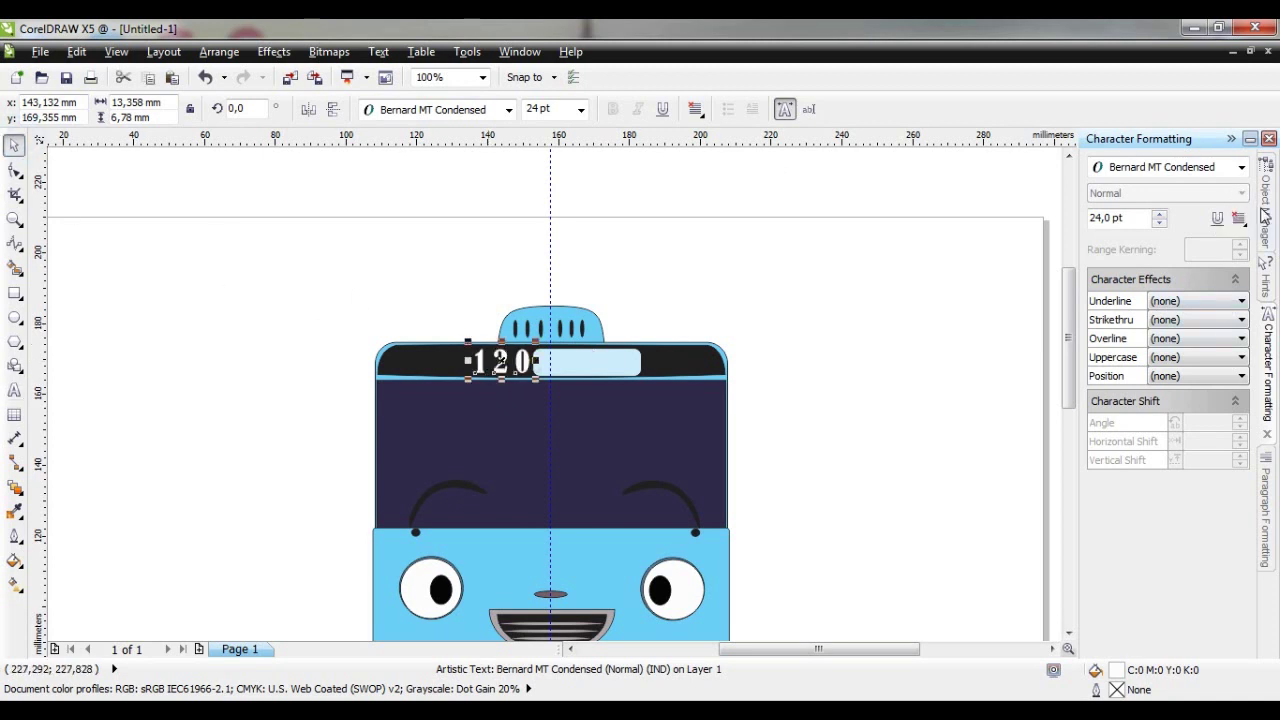
Set the text's character spacing to 3% and its word spacing to 75%
left_click(1267, 518)
left_click(1175, 237)
left_click(1239, 392)
left_click(1239, 381)
left_click(1239, 381)
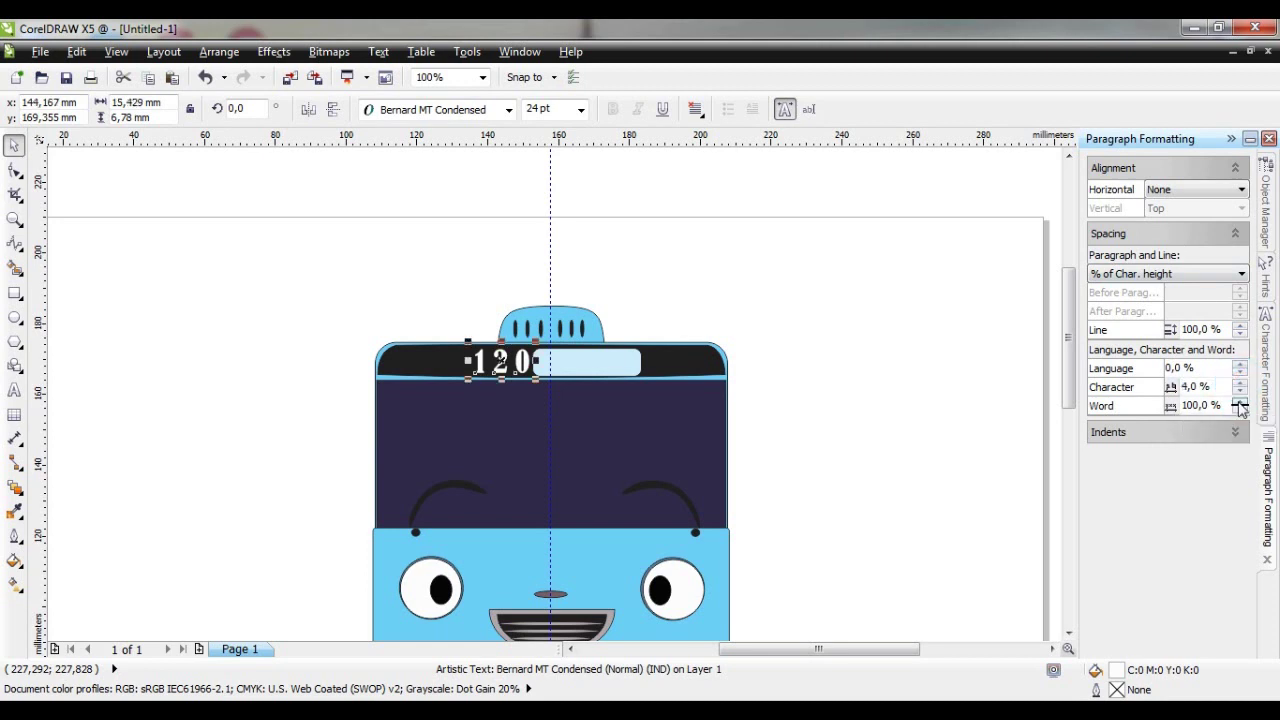
left_click(1240, 409)
left_click(1240, 409)
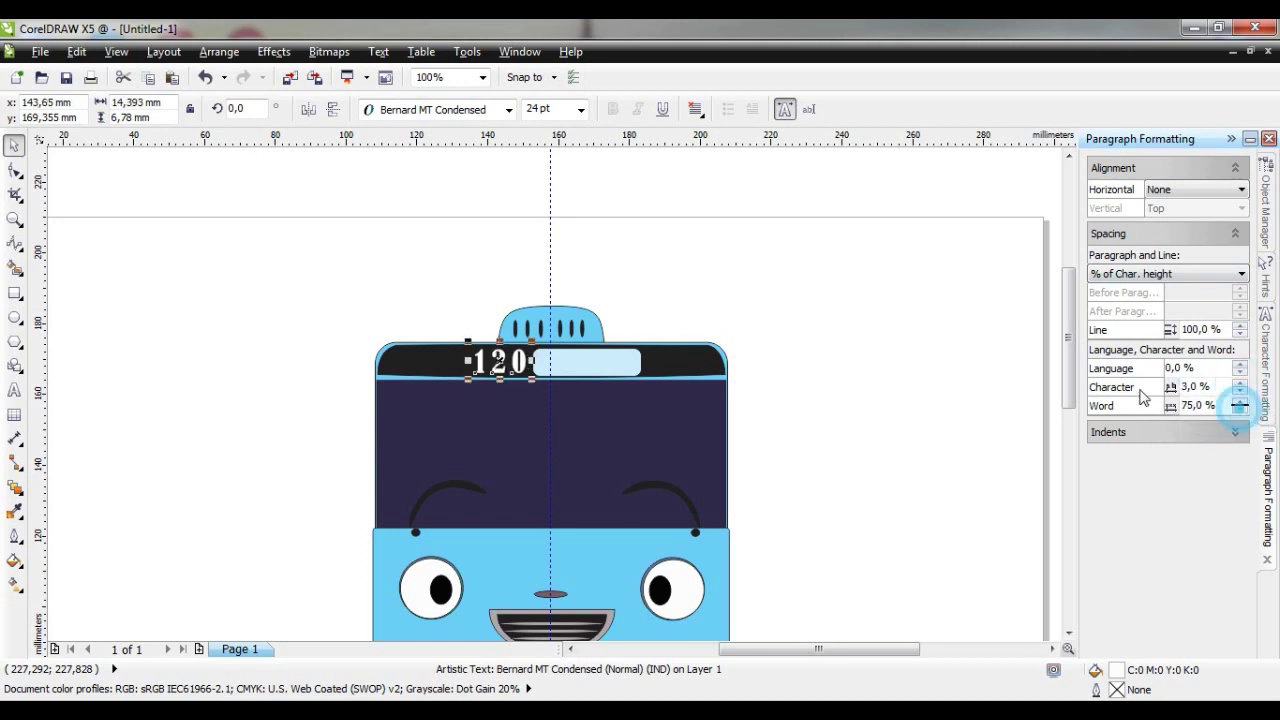
Change the font of the text 120 to Britannic Bold and reposition it beside the light blue panel
left_click(548, 177)
mouse_move(500, 362)
left_mouse_down()
mouse_move(633, 291)
mouse_move(740, 354)
mouse_move(504, 357)
left_mouse_up()
left_click(508, 109)
scroll(440, 400, "down", 2)
left_click(457, 508)
scroll(830, 380, "down", 2)
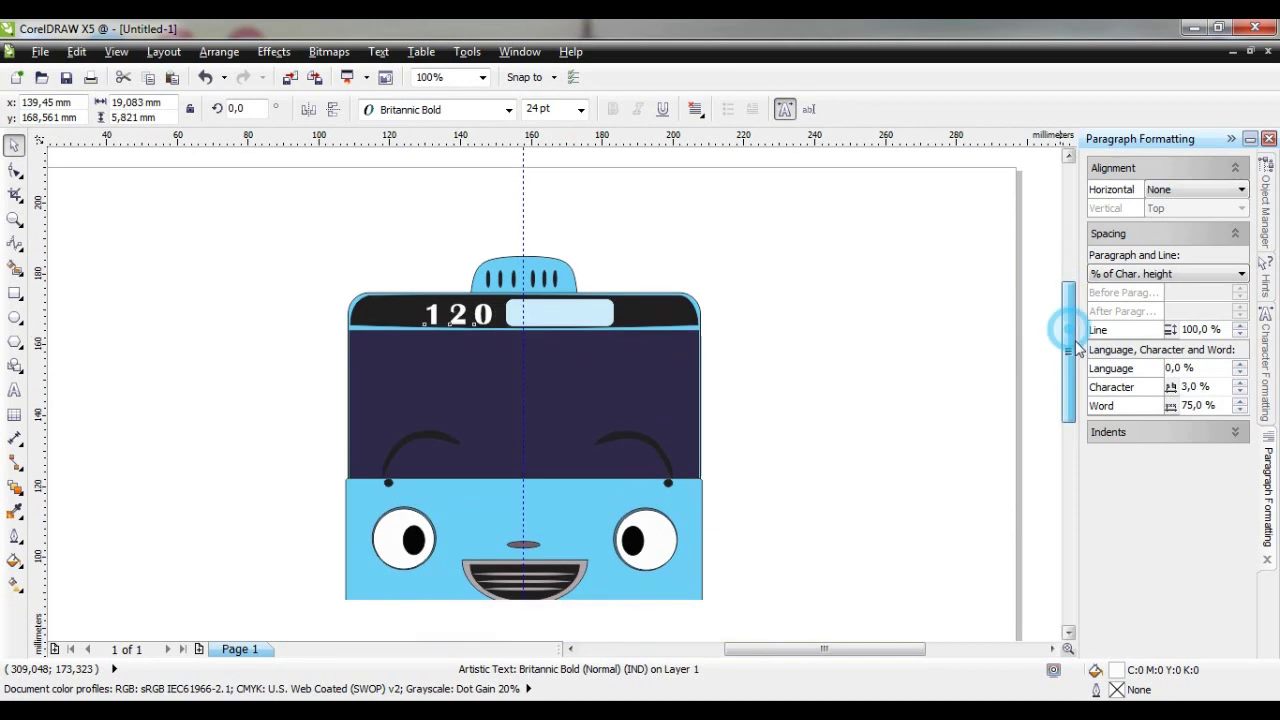
Draw an ellipse about 7.1 × 5.3 mm and duplicate it to make a row of three on the light blue panel
left_click(787, 388)
left_click(14, 318)
mouse_move(182, 328)
left_mouse_down()
mouse_move(207, 346)
mouse_move(523, 273)
mouse_move(592, 274)
left_mouse_up()
key("ctrl+v")
left_click(529, 274)
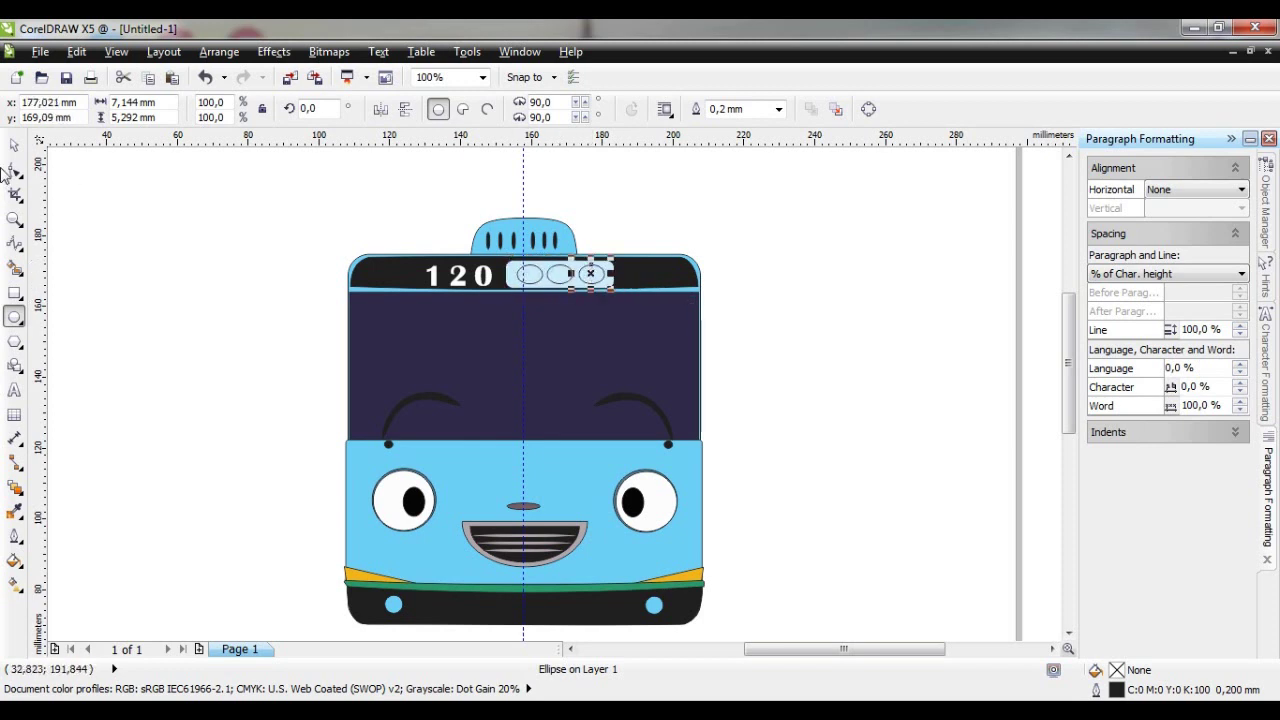
Set the outline color of the panel's left ellipse to light blue
left_click(14, 536)
left_click(91, 245)
left_click(531, 220)
left_click(523, 306)
left_click(611, 519)
Fill the panel's middle ellipse with sky blue (C50 M0 Y0 K0)
left_click(568, 278)
left_click(14, 536)
left_click(91, 245)
key("Escape")
key("shift+F11")
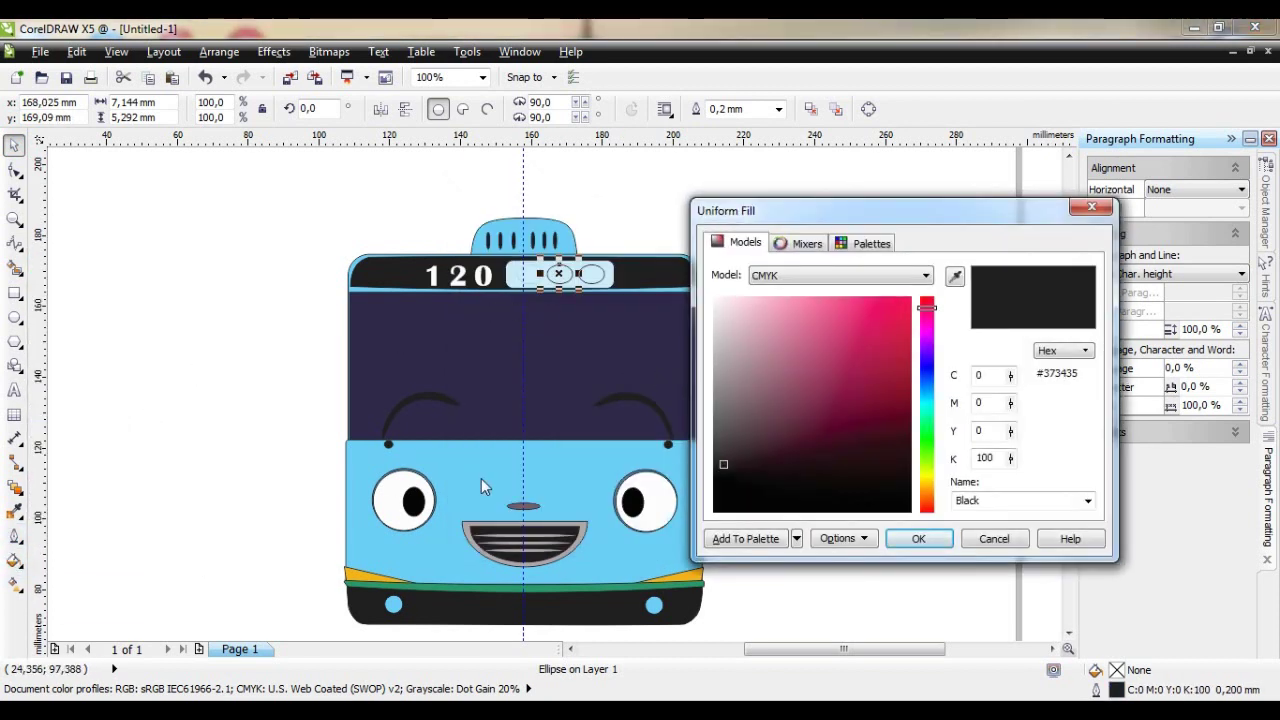
left_click(914, 535)
Set the outline color of the panel's middle ellipse to light blue
left_click(594, 274)
left_click(562, 274)
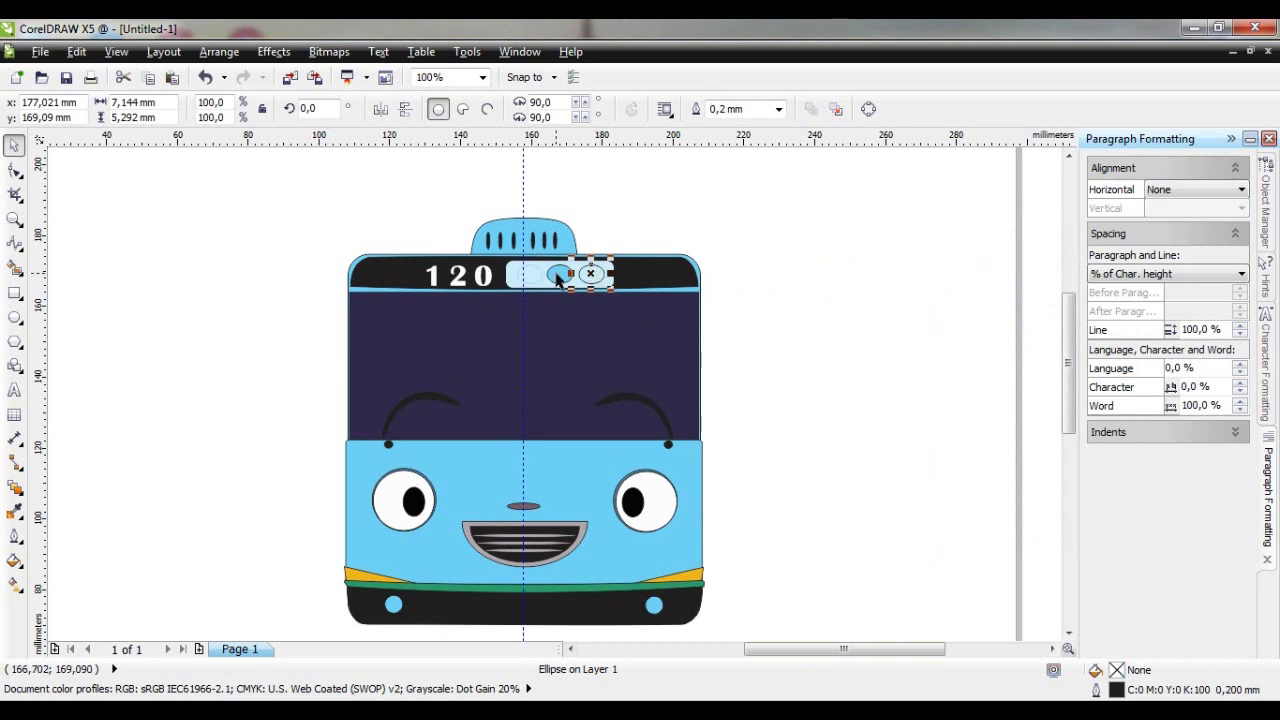
left_click(14, 536)
left_click(91, 245)
left_click(561, 222)
left_click(529, 316)
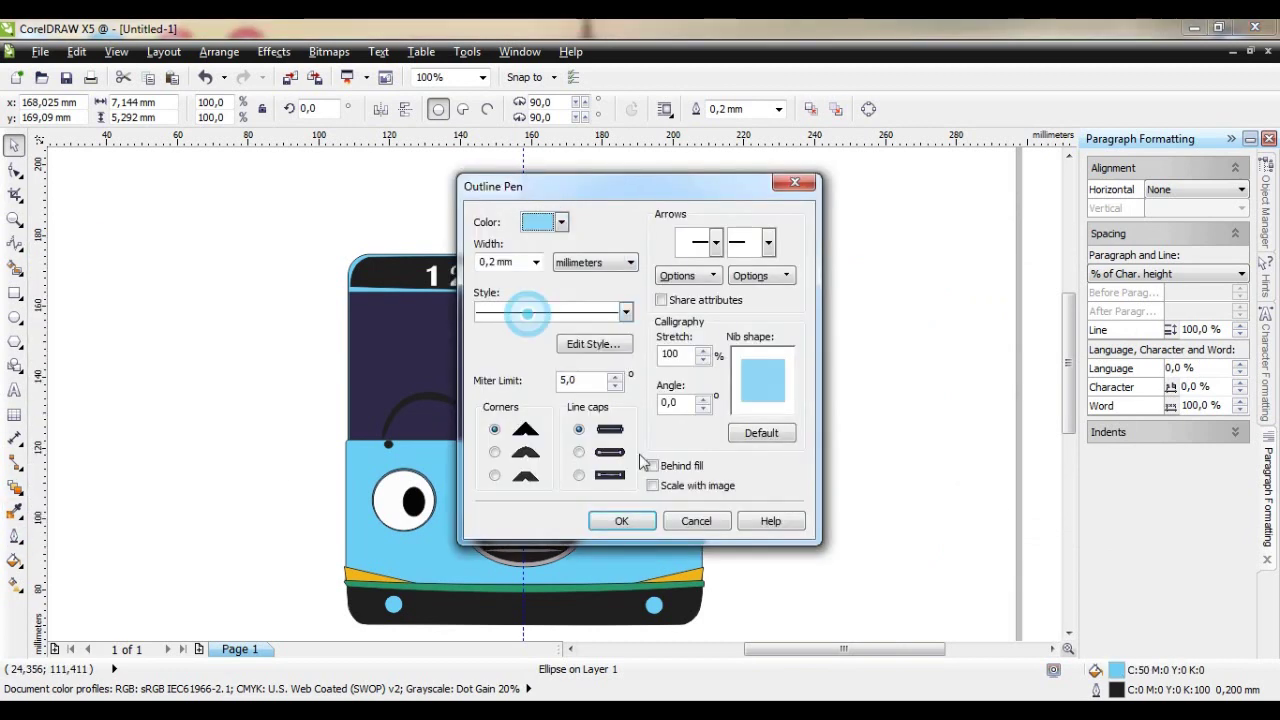
left_click(621, 521)
Set the outline color of the panel's right ellipse to light blue and deselect it
left_click(594, 274)
left_click(14, 536)
left_click(91, 245)
left_click(561, 222)
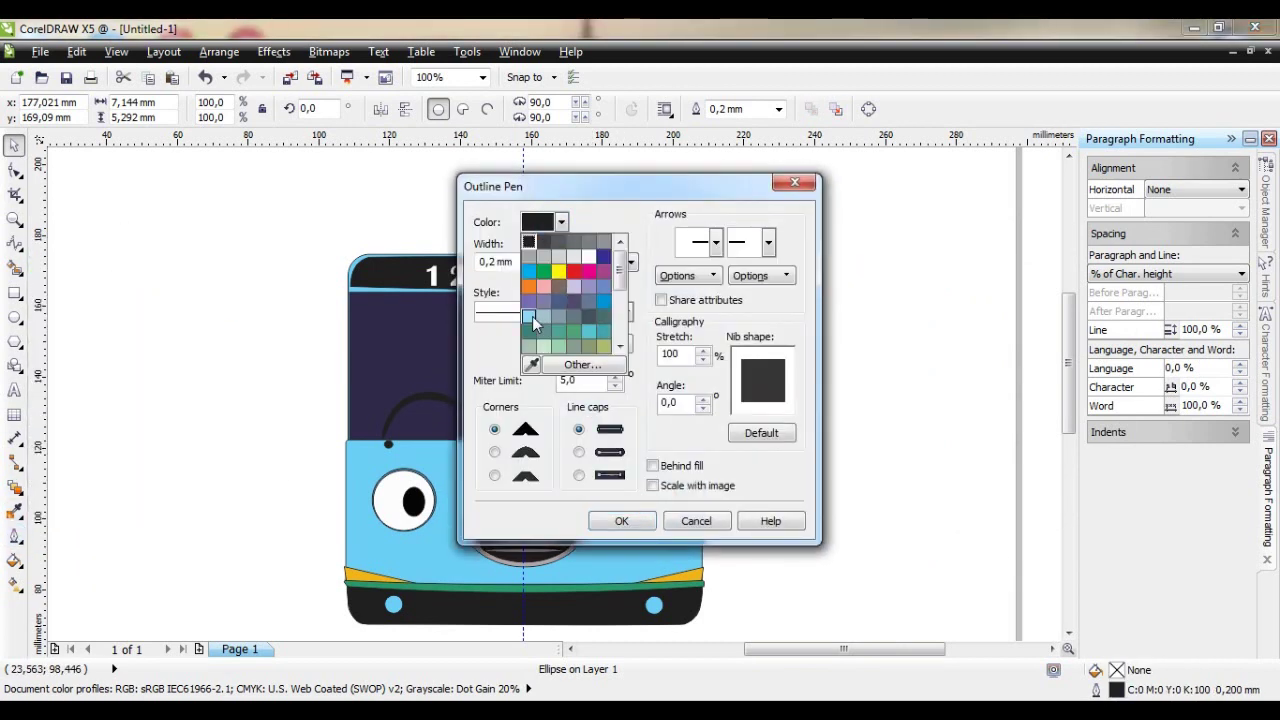
left_click(529, 316)
left_click(621, 521)
left_click(238, 398)
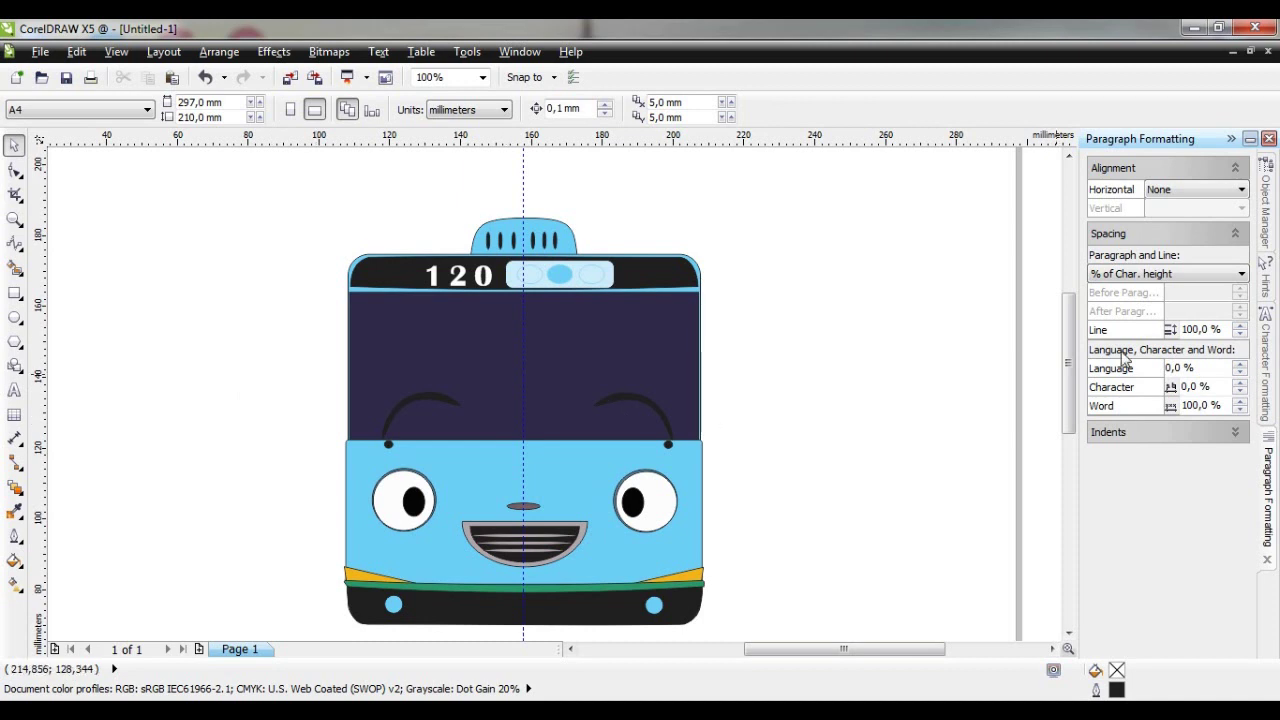
Draw a rectangle about 13 × 15.9 mm to the left of the bus's bumper
left_click_drag(1072, 348, 1072, 378)
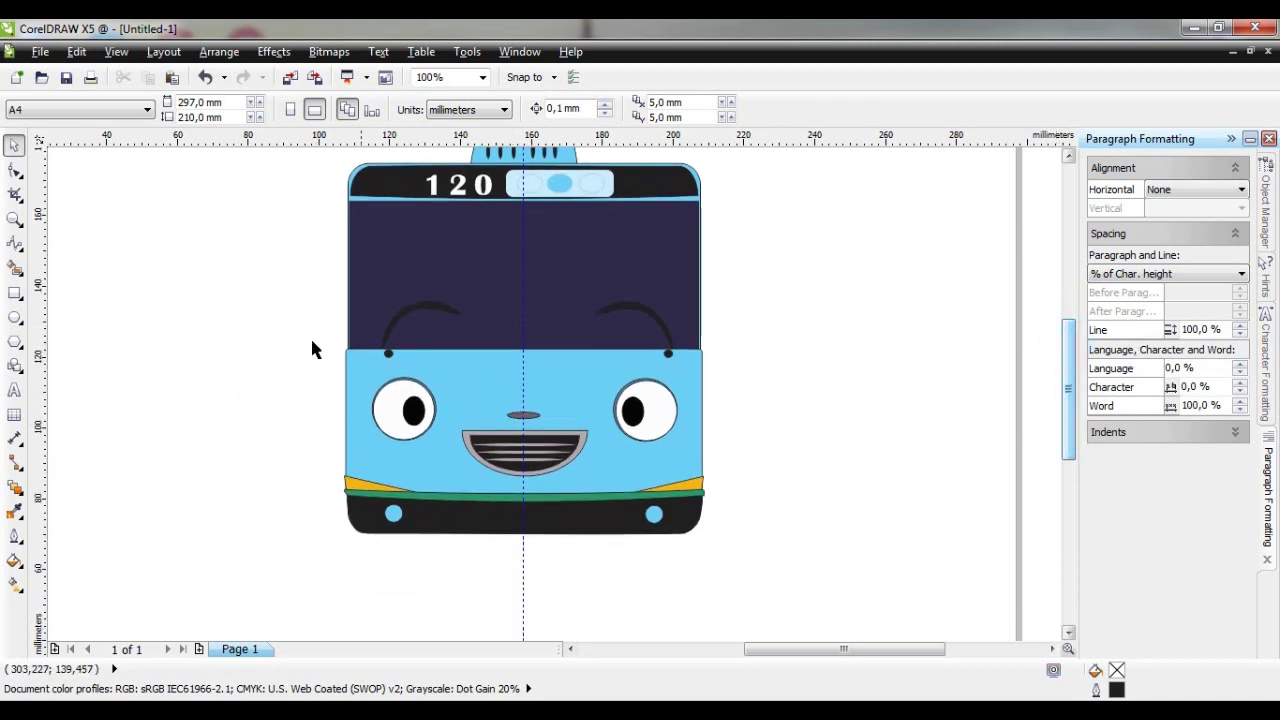
left_click(15, 293)
left_click_drag(242, 493, 288, 549)
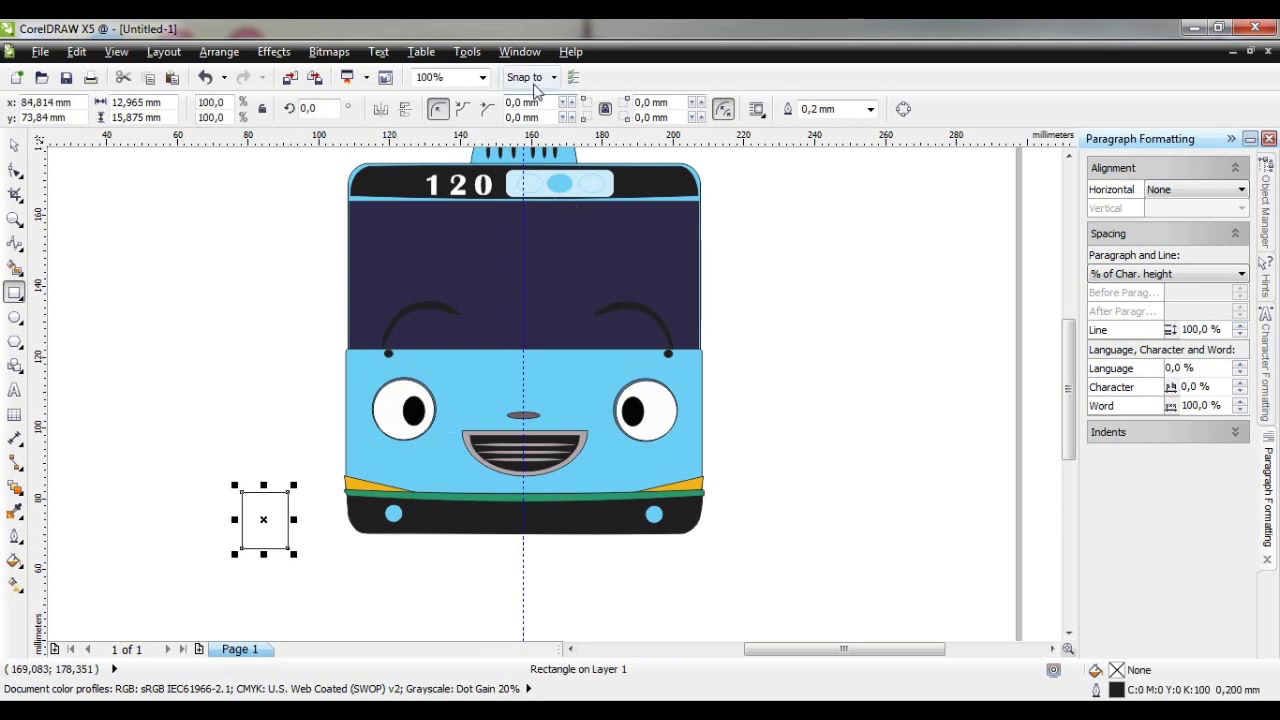
Round all corners of the small rectangle to a radius of 4.0 mm
left_click(576, 104)
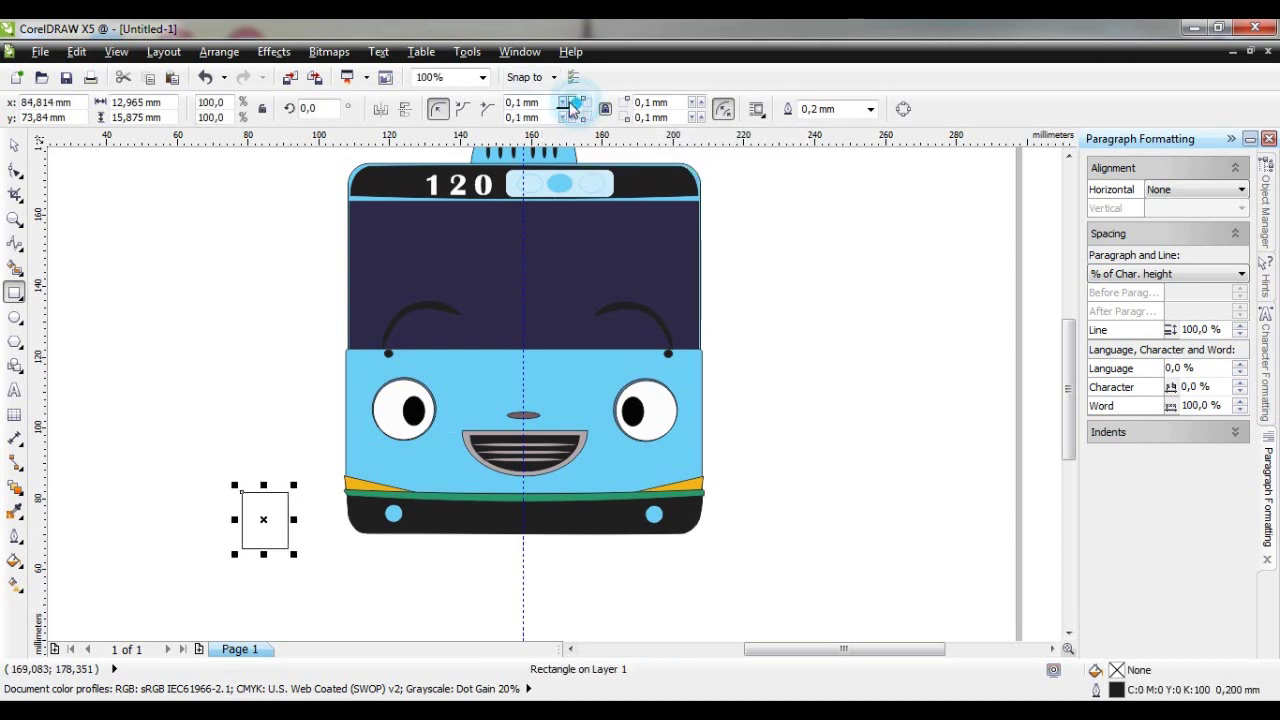
left_click(576, 104)
left_click(576, 104)
left_click(576, 104)
left_click(576, 104)
left_click(576, 104)
left_click(576, 104)
left_click(575, 106)
left_click(575, 105)
left_click(575, 105)
left_click(575, 105)
left_click(575, 105)
left_click(575, 105)
left_click(575, 105)
left_click(575, 105)
left_click(575, 105)
left_click(575, 105)
left_click(575, 105)
left_click(575, 105)
left_click(575, 105)
left_click(575, 105)
left_click(575, 105)
left_click(575, 105)
left_click(575, 105)
left_click(575, 105)
left_click(575, 105)
left_click(575, 105)
left_click(575, 105)
left_click(575, 105)
left_click(575, 105)
left_click(575, 105)
left_click(575, 105)
left_click(575, 105)
left_click(575, 105)
left_click(575, 105)
left_click(575, 105)
left_click(575, 105)
left_click(575, 105)
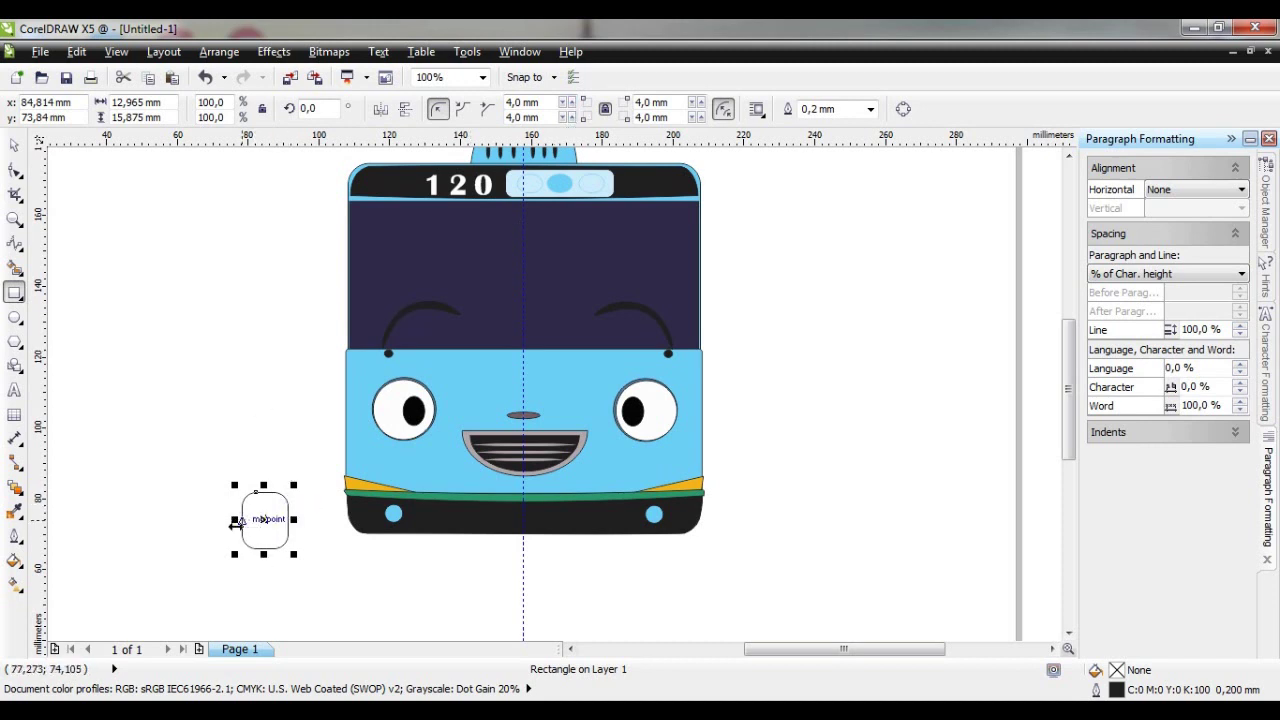
Scale the rounded rectangle to about 11.7 × 14.3 mm, place it under the bumper's left end and order it behind the bumper
left_click_drag(231, 553, 376, 539)
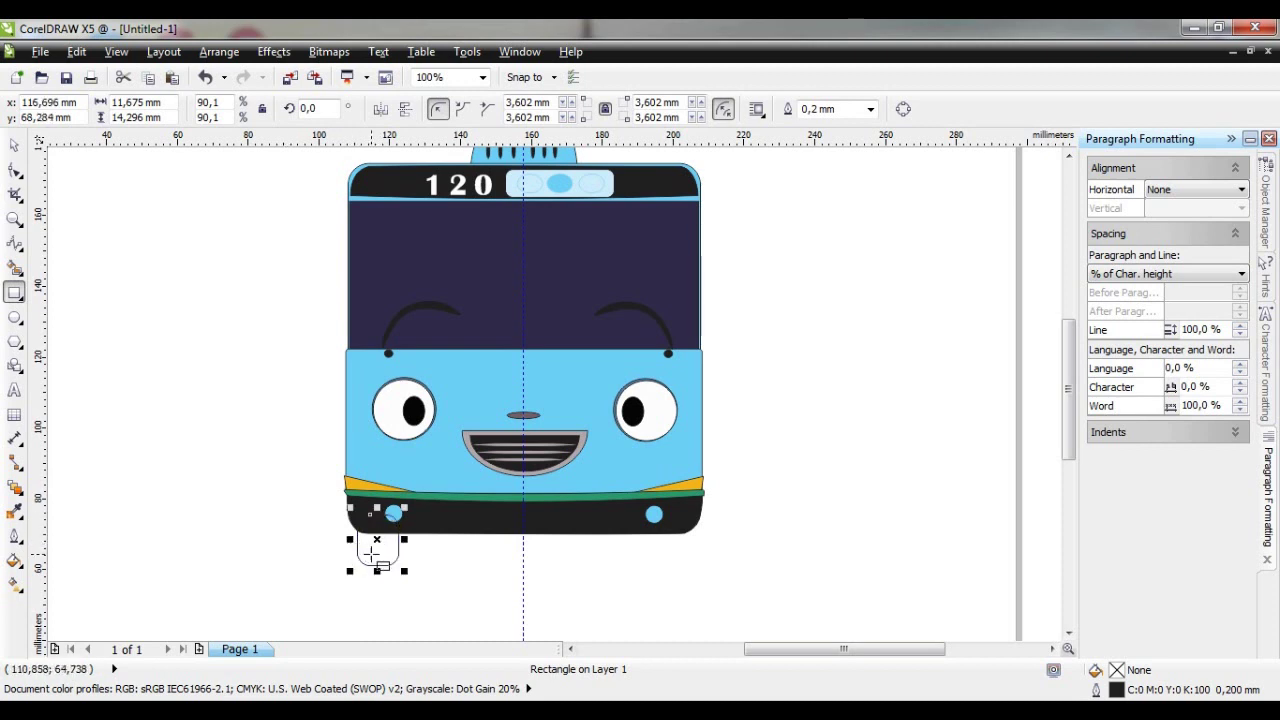
right_click(371, 550)
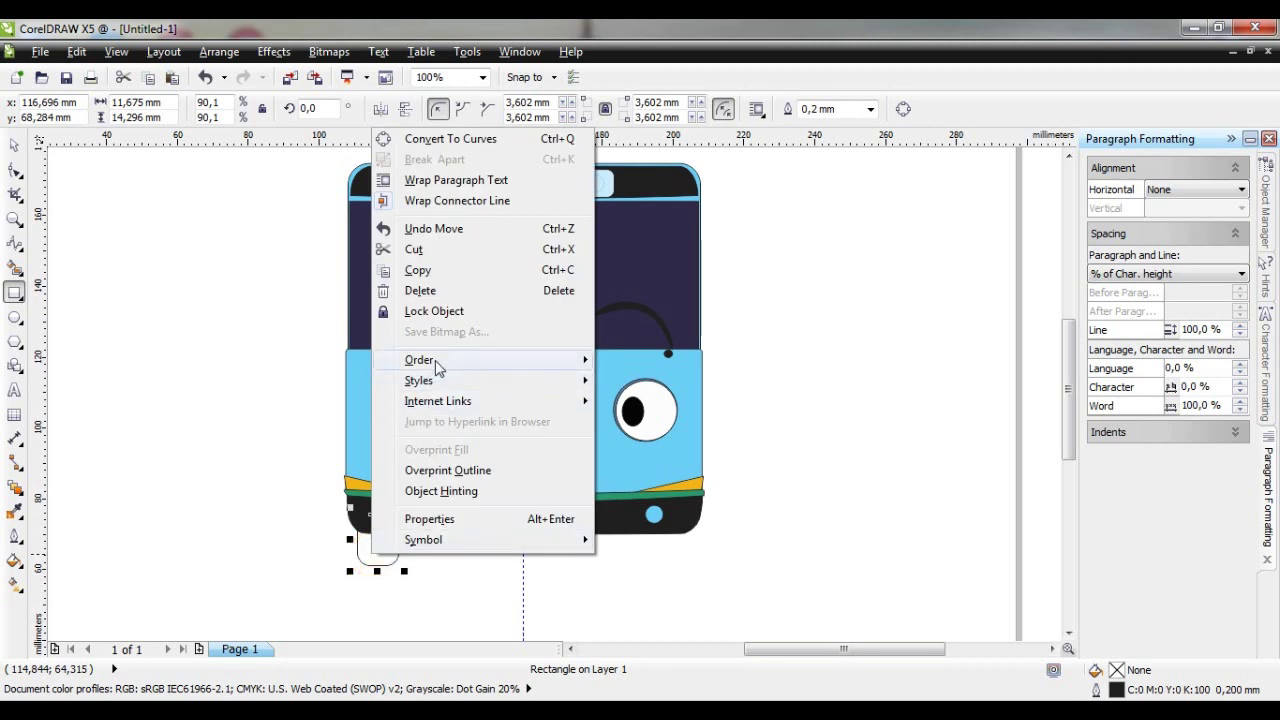
mouse_move(435, 360)
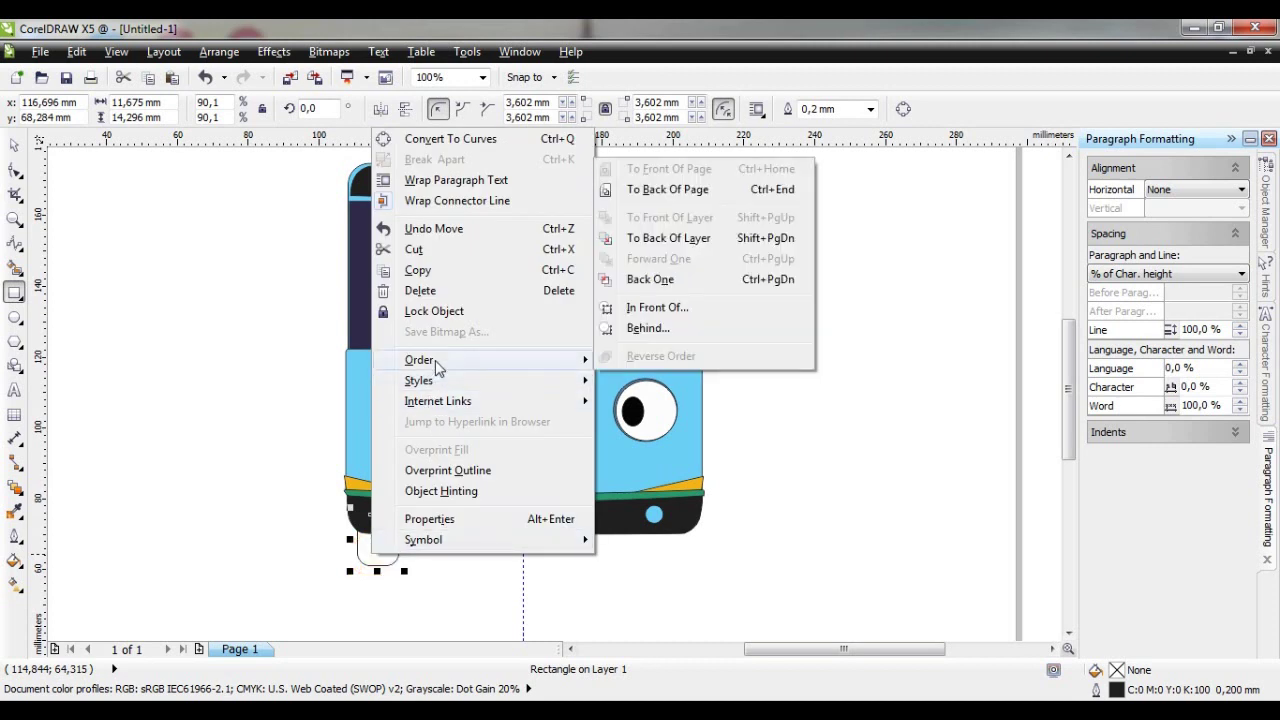
left_click(637, 330)
left_click(465, 515)
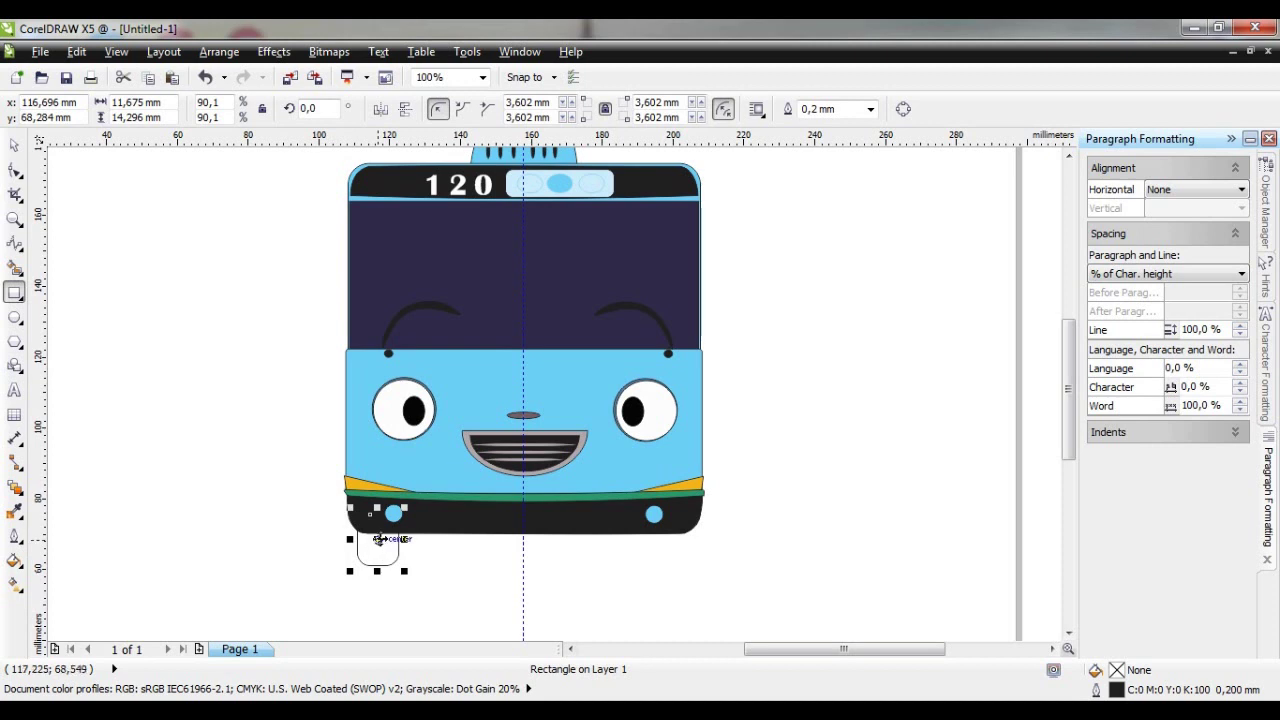
Rotate the rounded rectangle under the bumper's left end to an angle of about 1.6°
left_click(378, 540)
left_click_drag(402, 514, 411, 510)
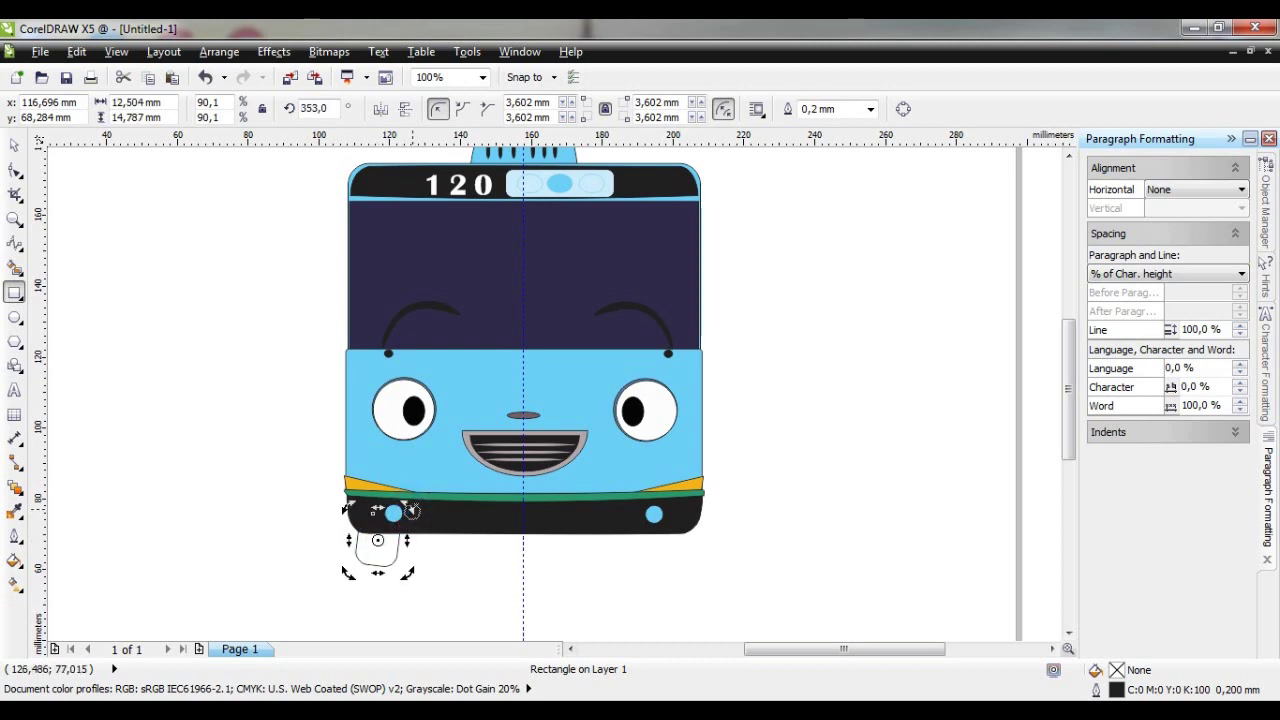
left_click_drag(410, 506, 413, 496)
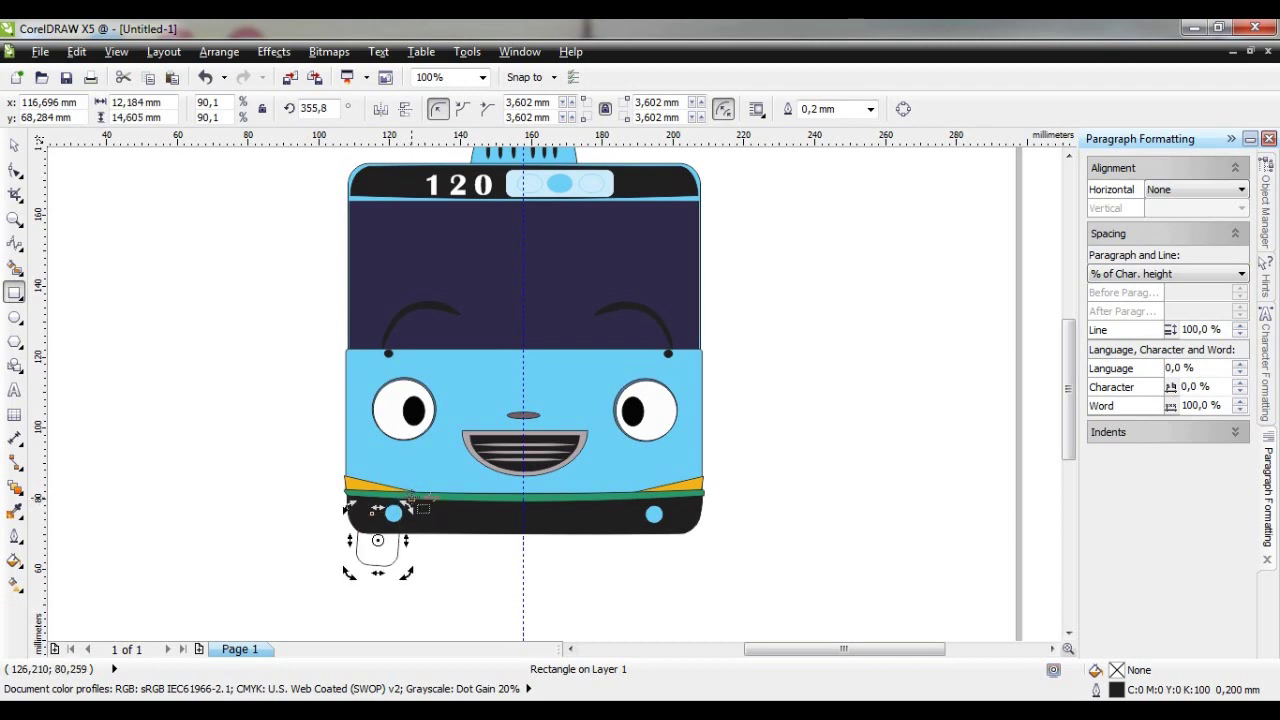
left_click_drag(408, 506, 421, 502)
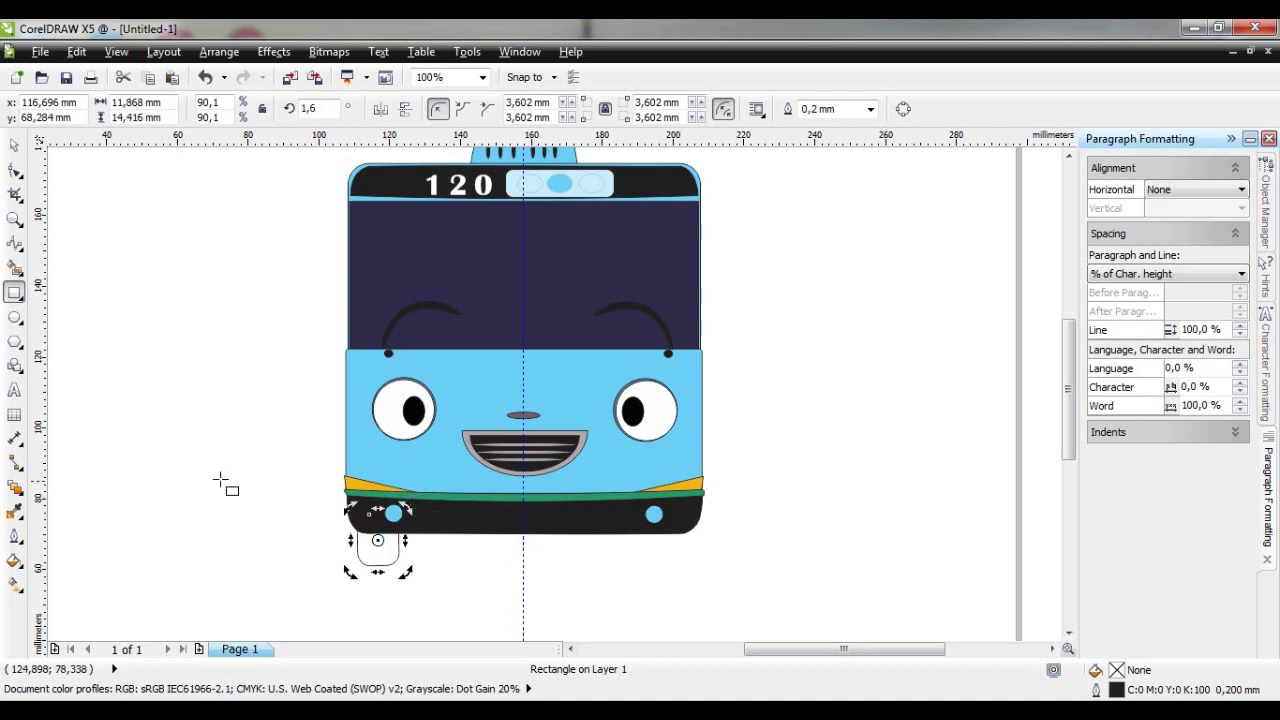
Fill the rotated left wheel with uniform black, C 0, M 0, Y 0, K 100, and deselect it
left_click(14, 560)
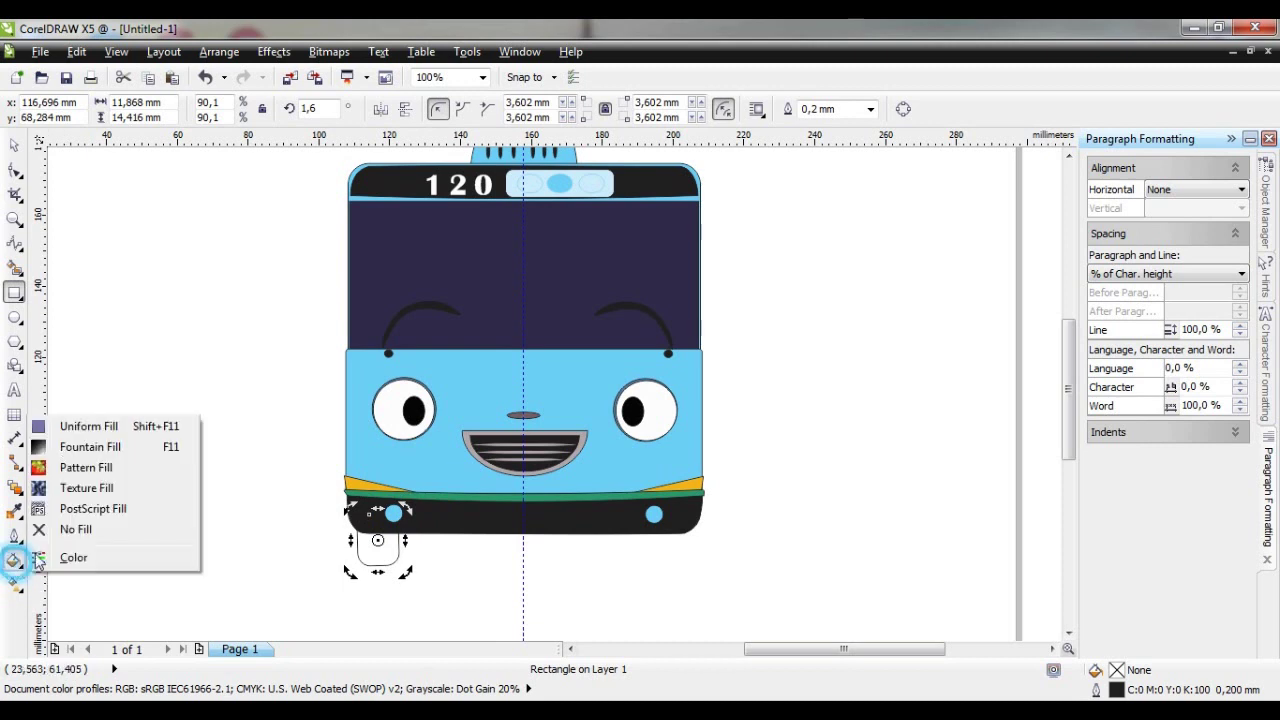
left_click(86, 428)
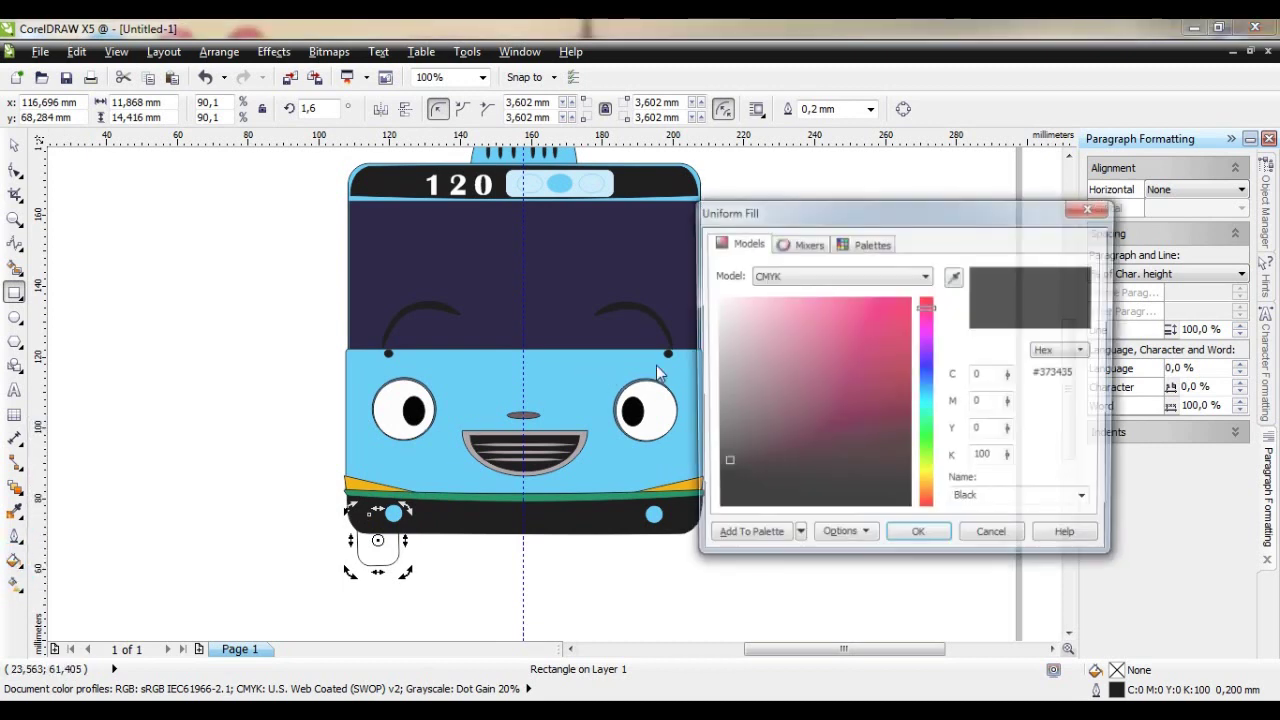
left_click(916, 539)
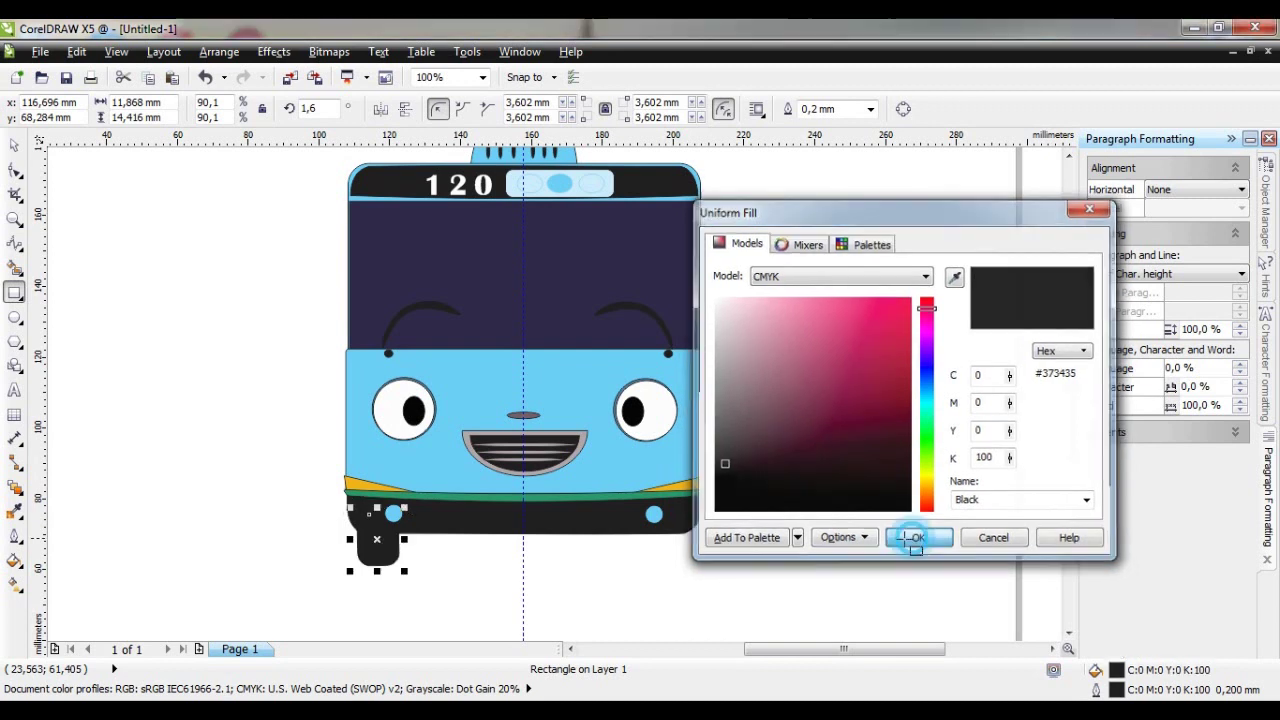
left_click(263, 605)
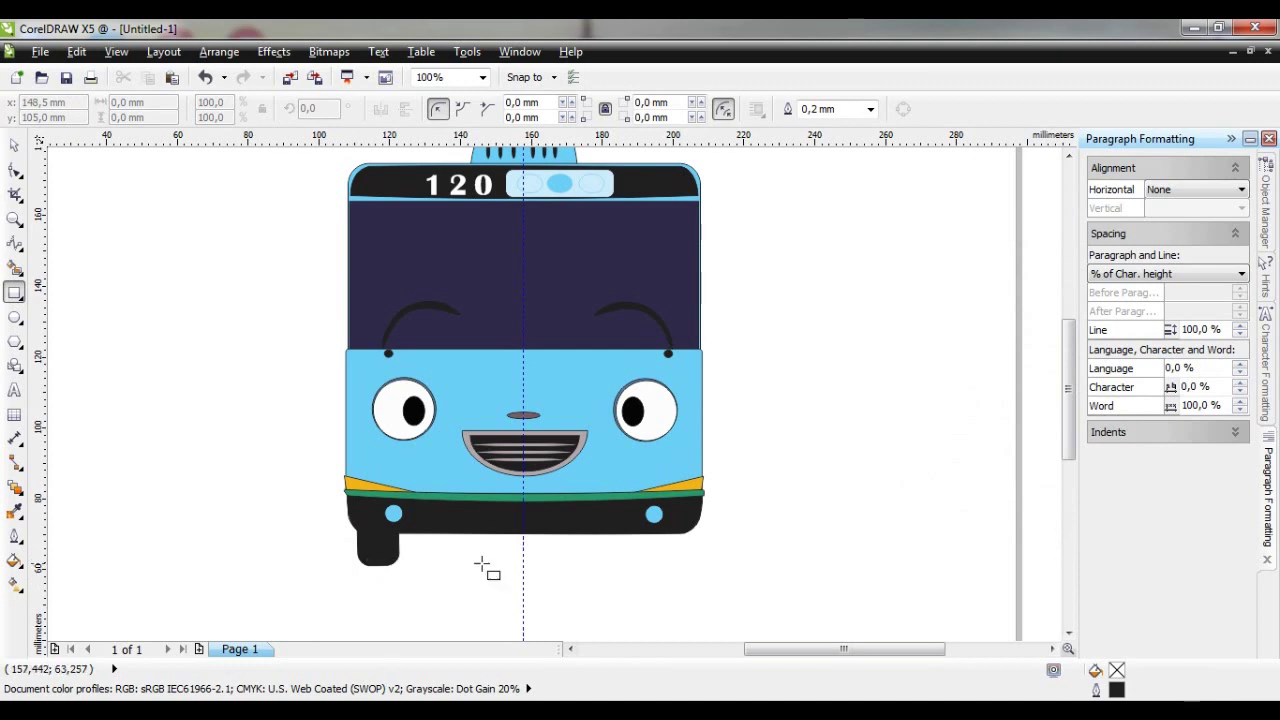
Place a copy of the black wheel under the bumper's right end and order it behind the bumper
left_click(14, 147)
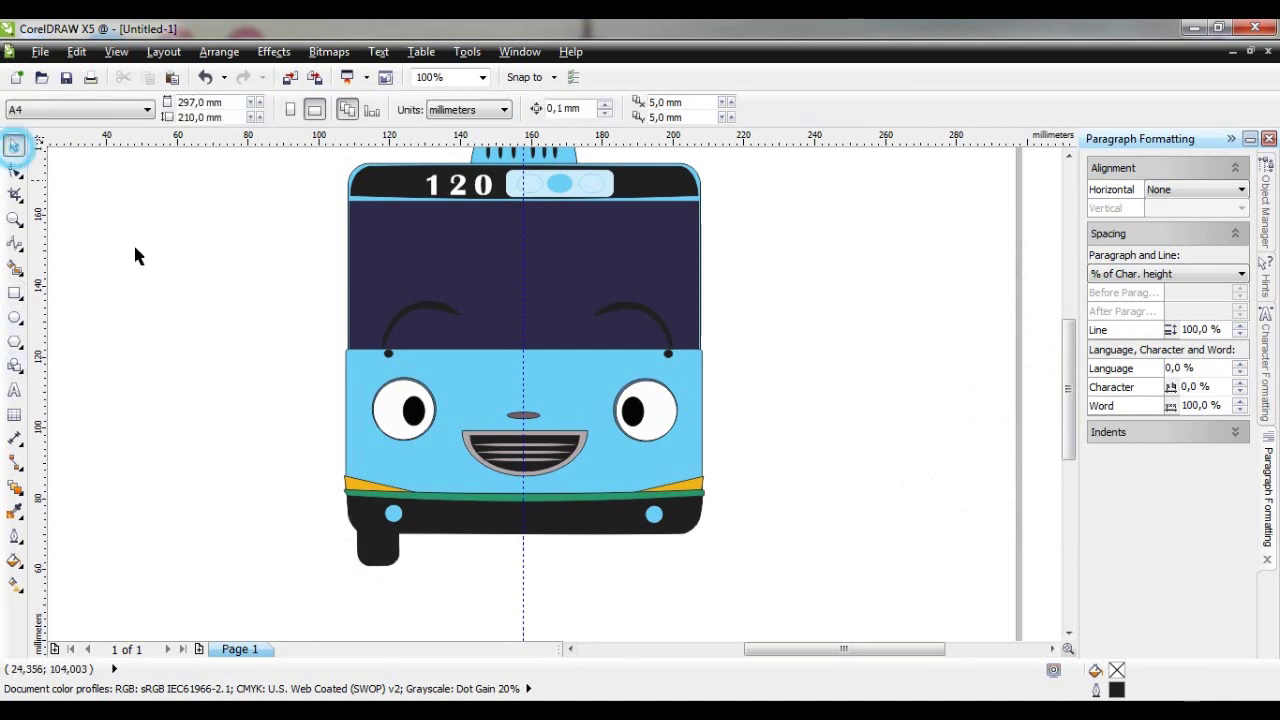
left_click(374, 542)
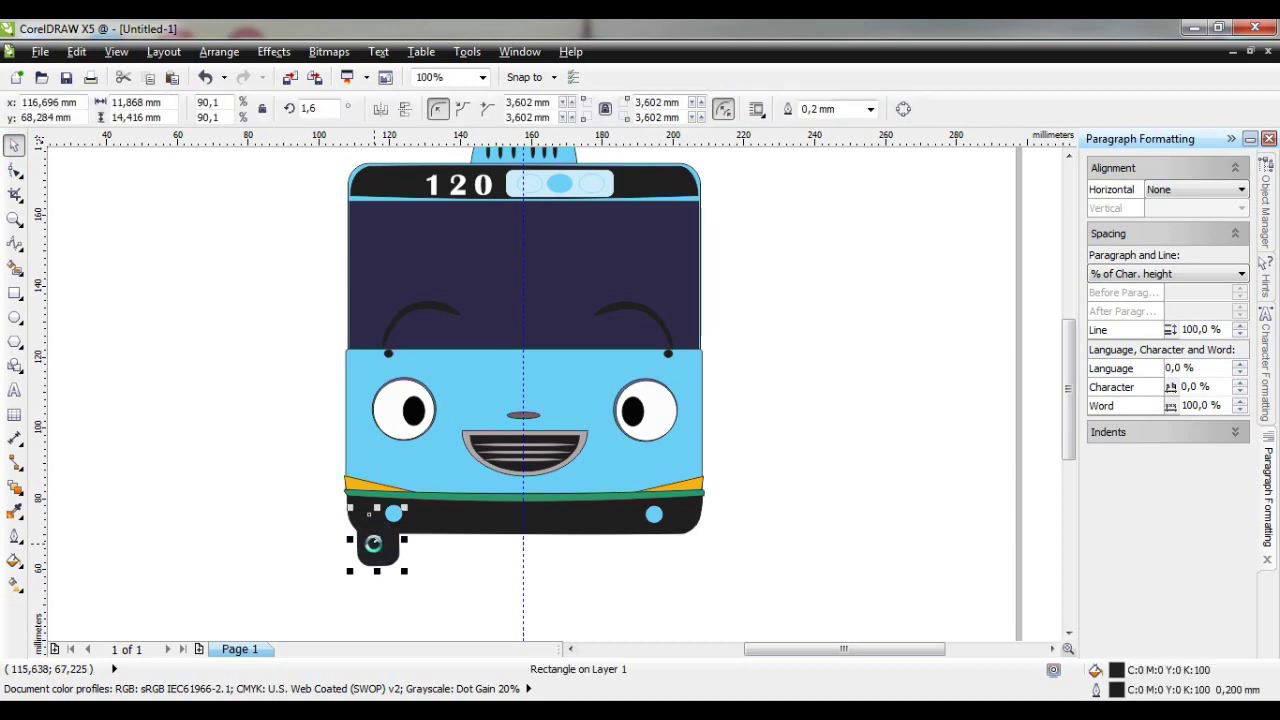
left_click_drag(379, 543, 682, 556)
right_click(682, 556)
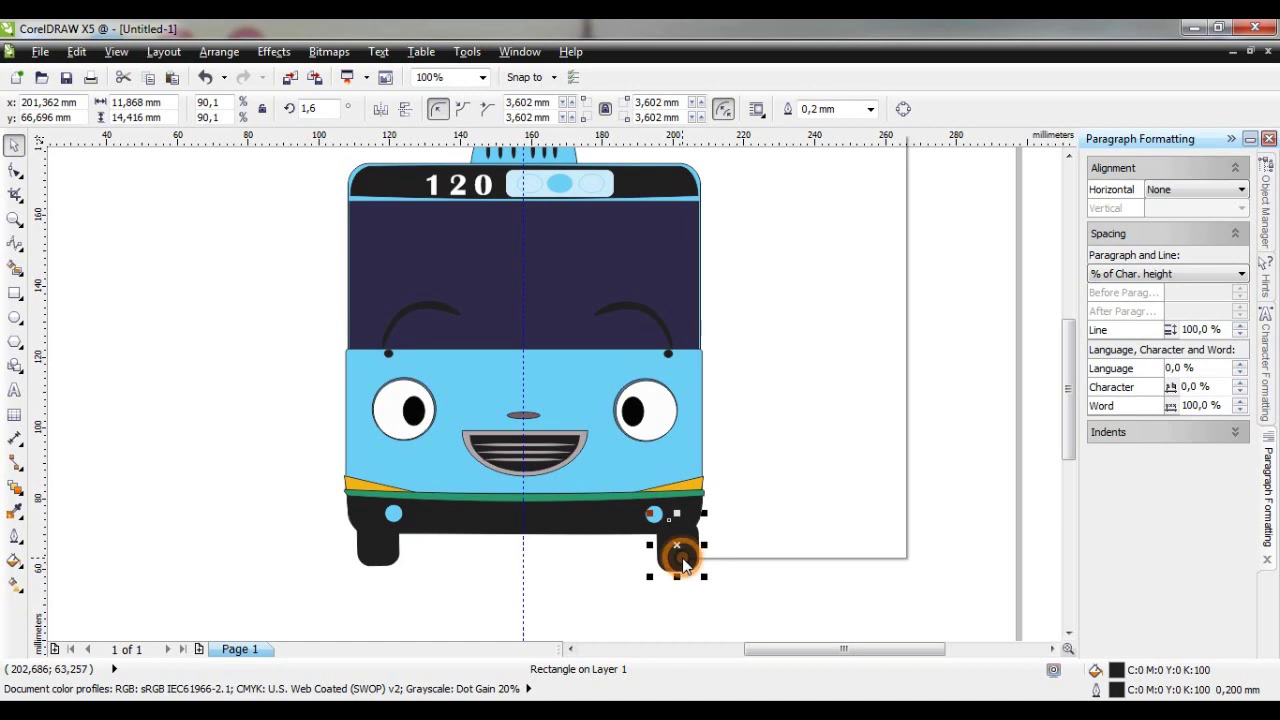
mouse_move(730, 365)
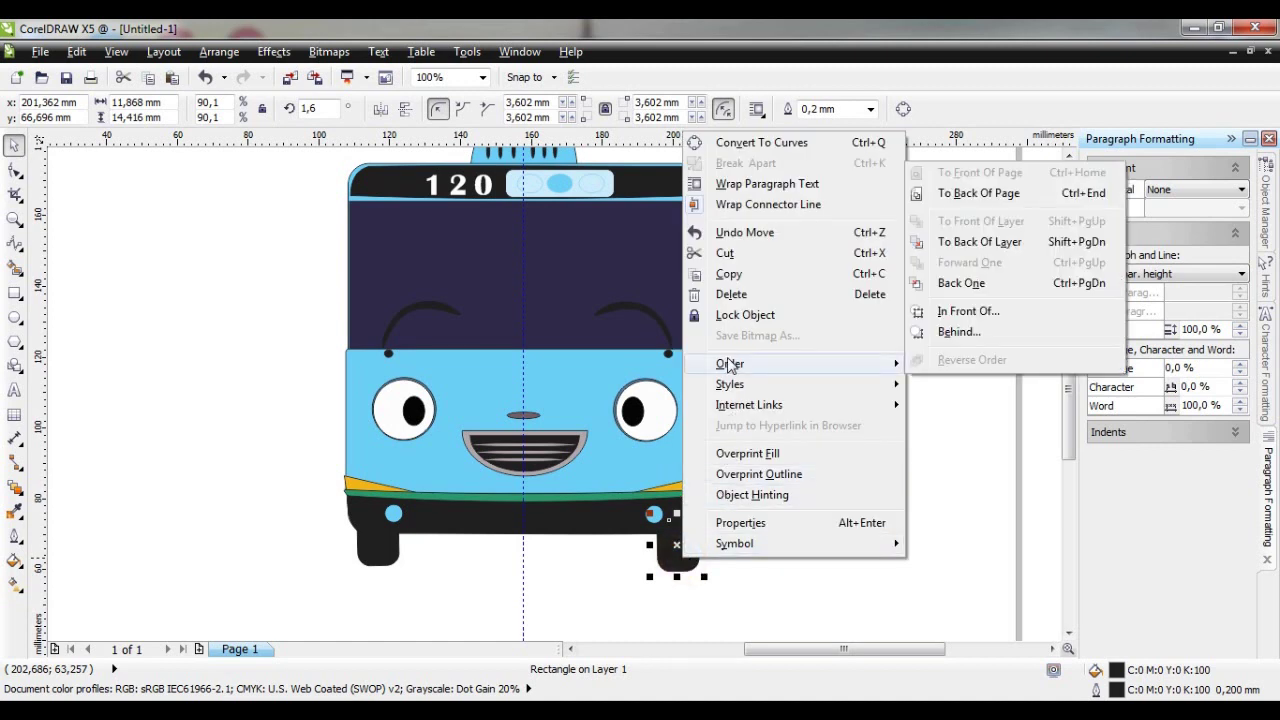
left_click(958, 332)
left_click(610, 528)
left_click(572, 566)
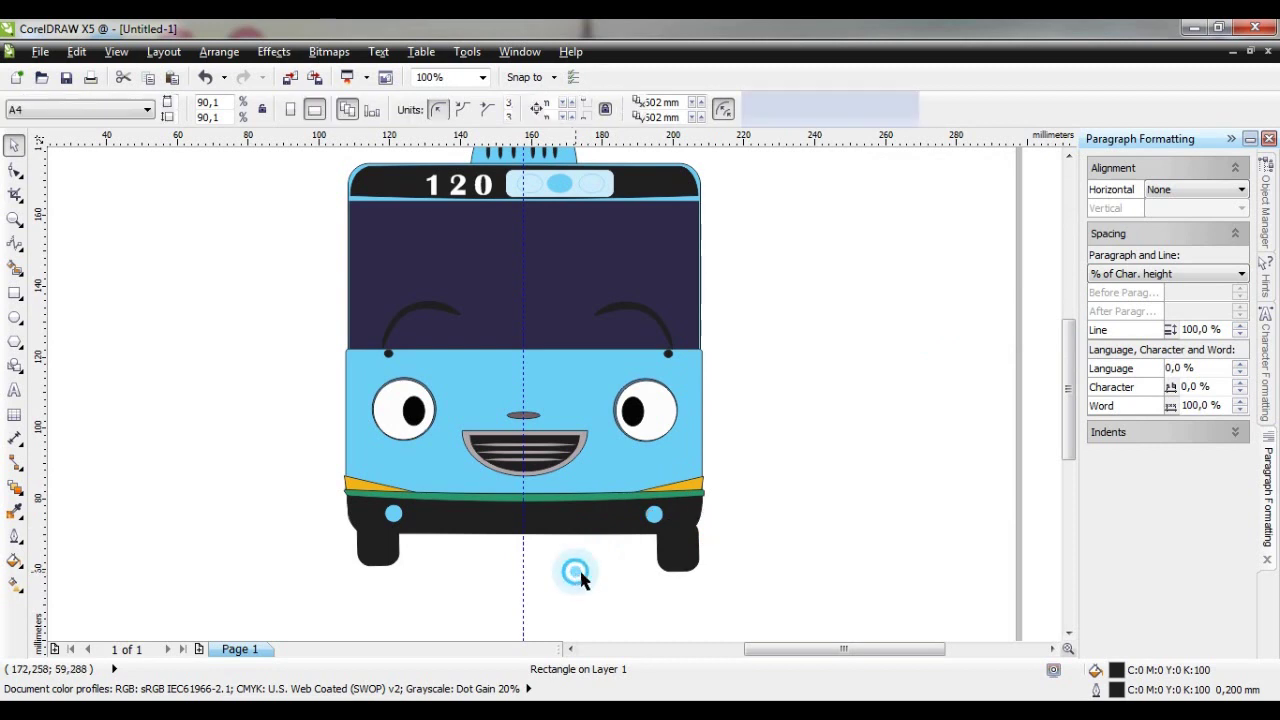
Nudge the right wheel up and left until its center is at about x 199.9 mm, y 68.2 mm
left_click(685, 558)
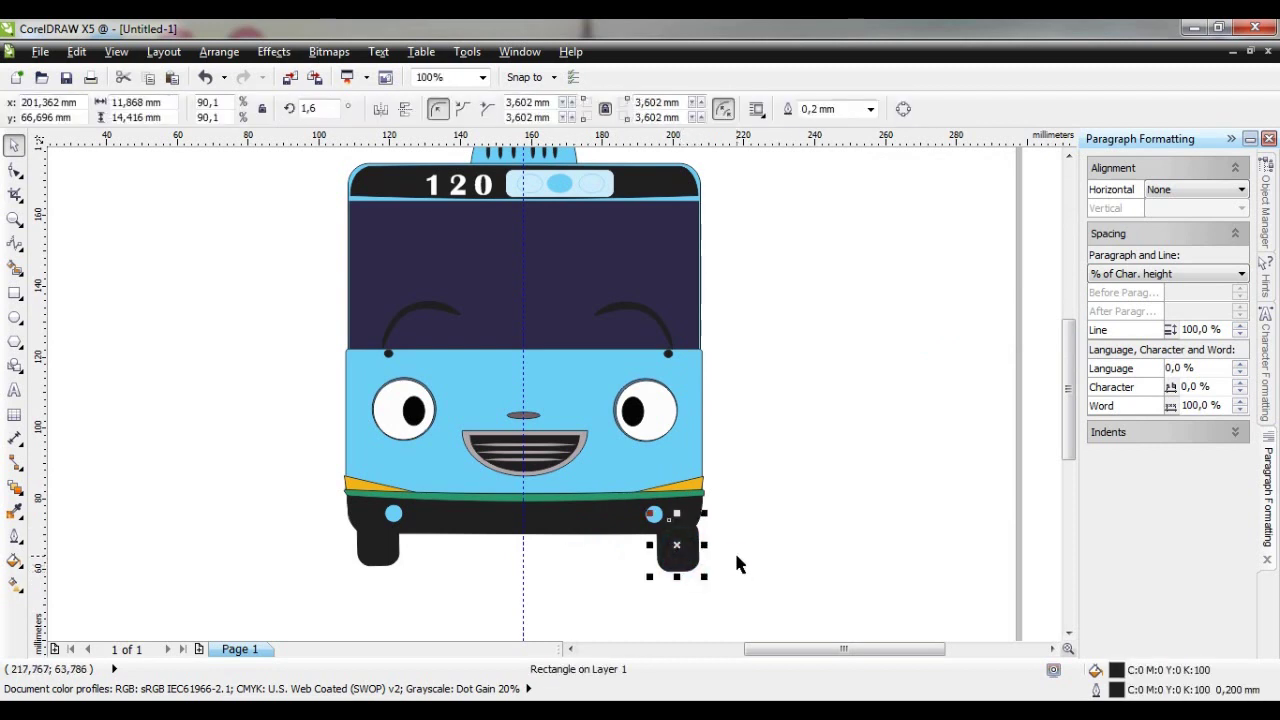
key("Up")
key("Up")
key("Up")
key("Up")
key("Up")
key("Up")
key("Up")
key("Up")
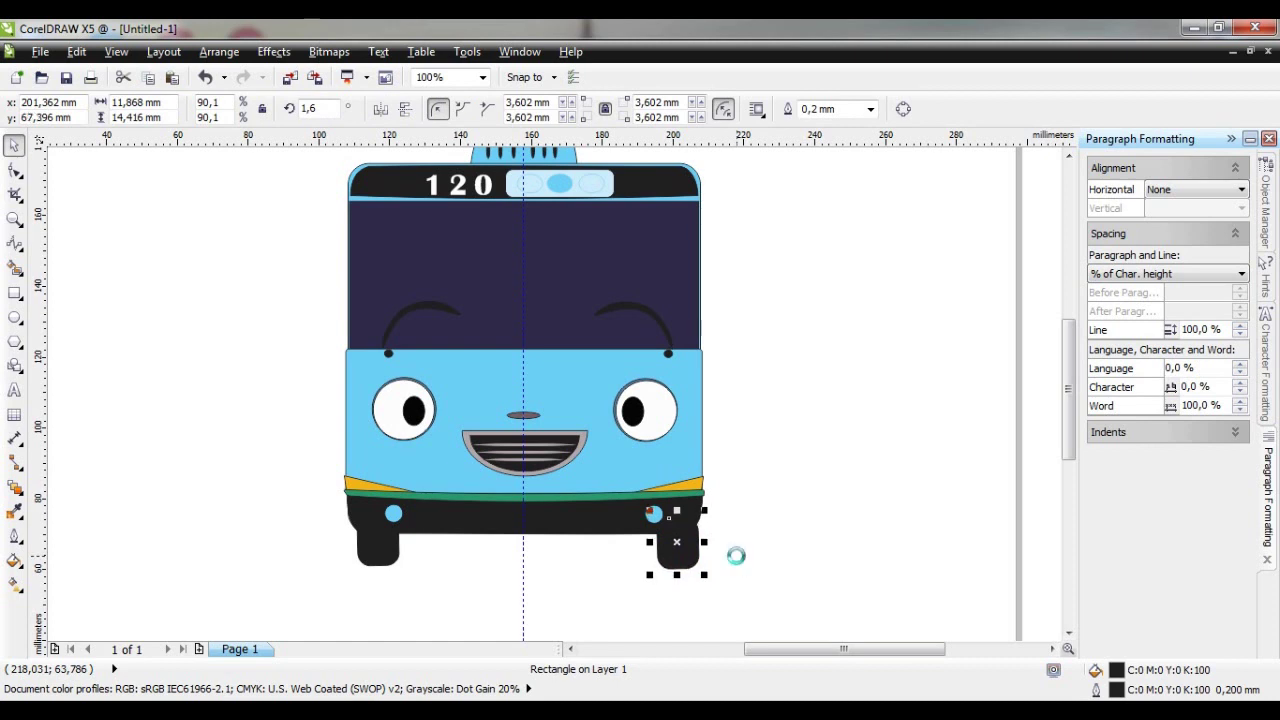
key("Left")
key("Left")
key("Left")
key("Left")
key("Left")
key("Left")
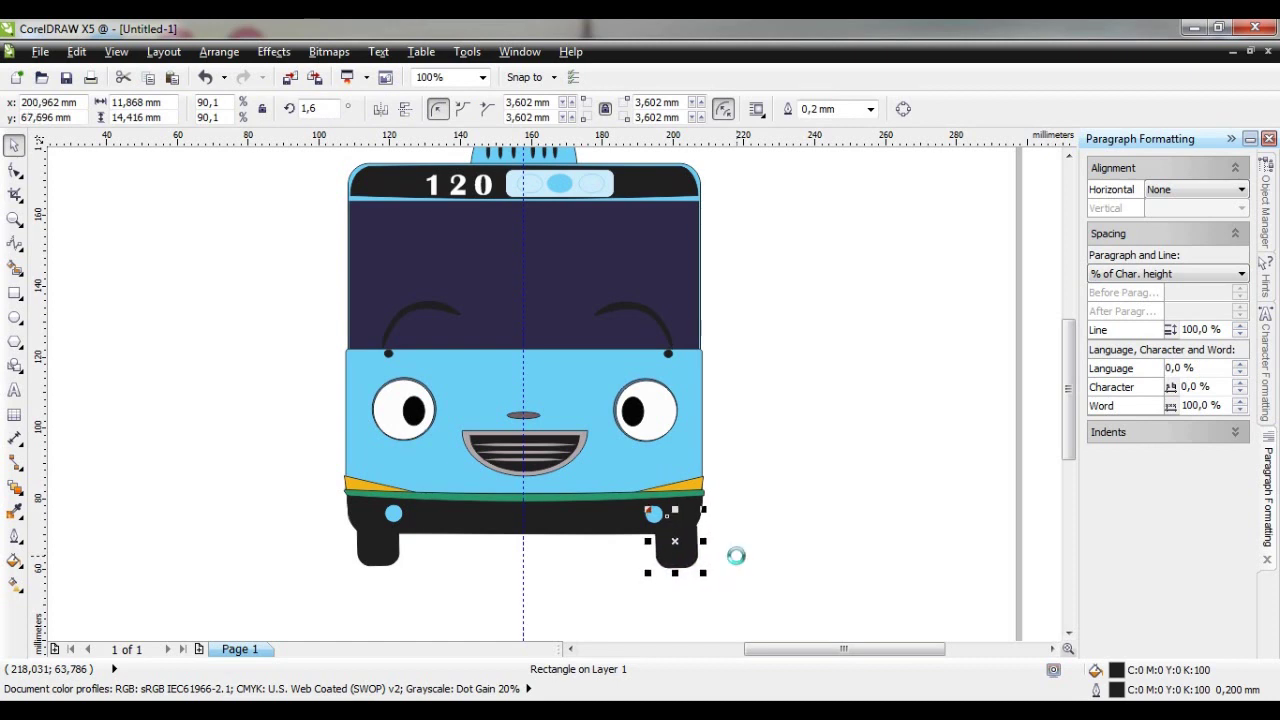
key("Left")
key("Left")
key("Left")
key("Left")
key("Left")
key("Down")
key("Down")
key("Up")
key("Up")
key("Up")
key("Left")
key("Left")
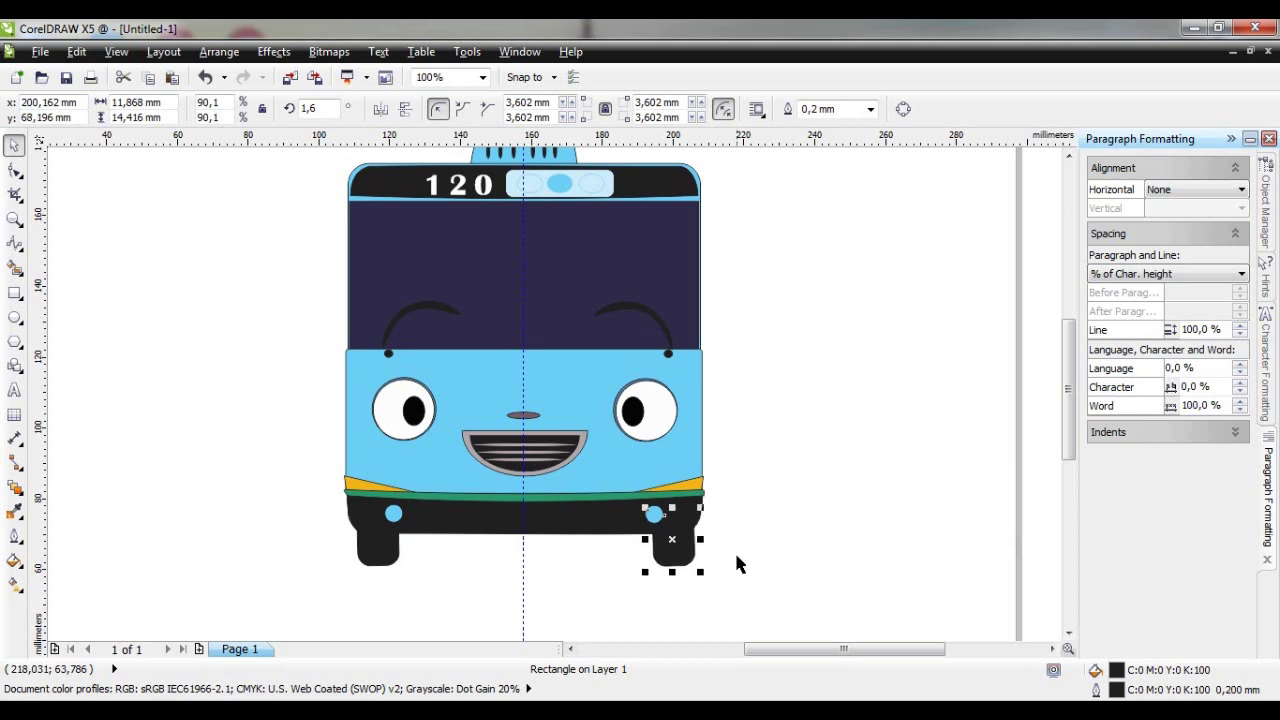
key("Left")
key("Left")
Apply the Behind order to the repositioned right wheel with the bumper as reference, and deselect it
right_click(671, 548)
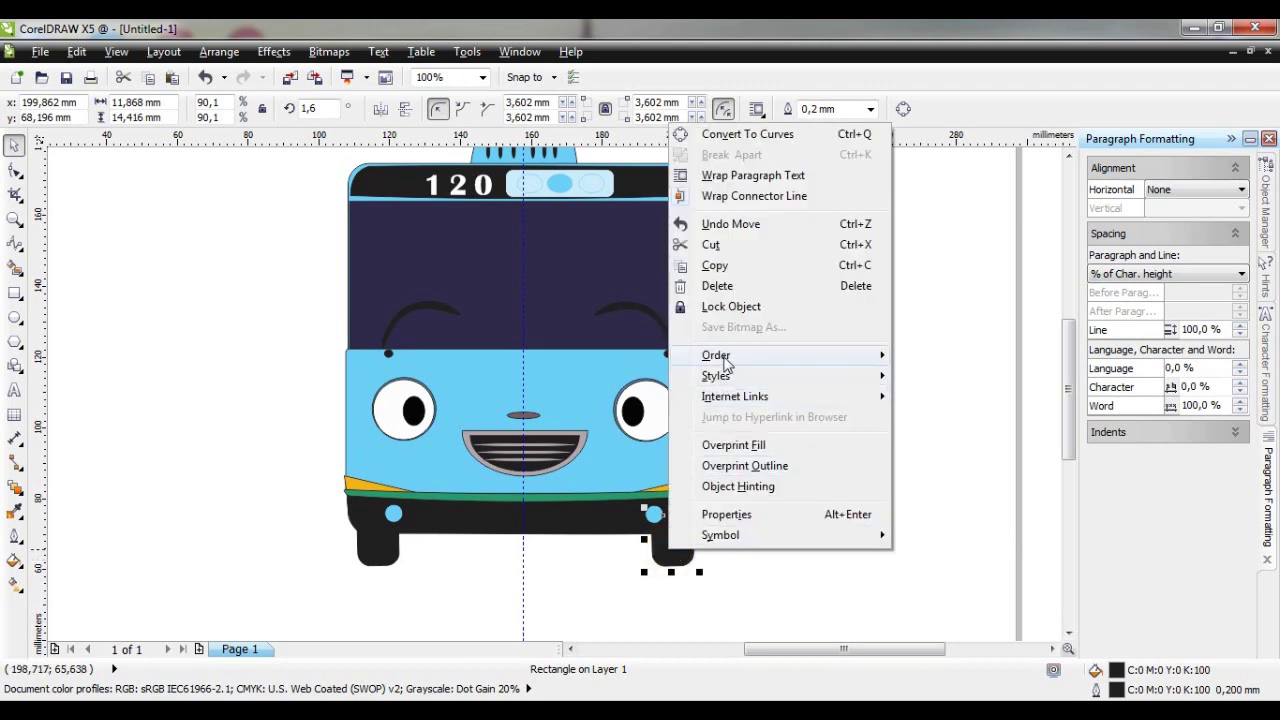
mouse_move(731, 360)
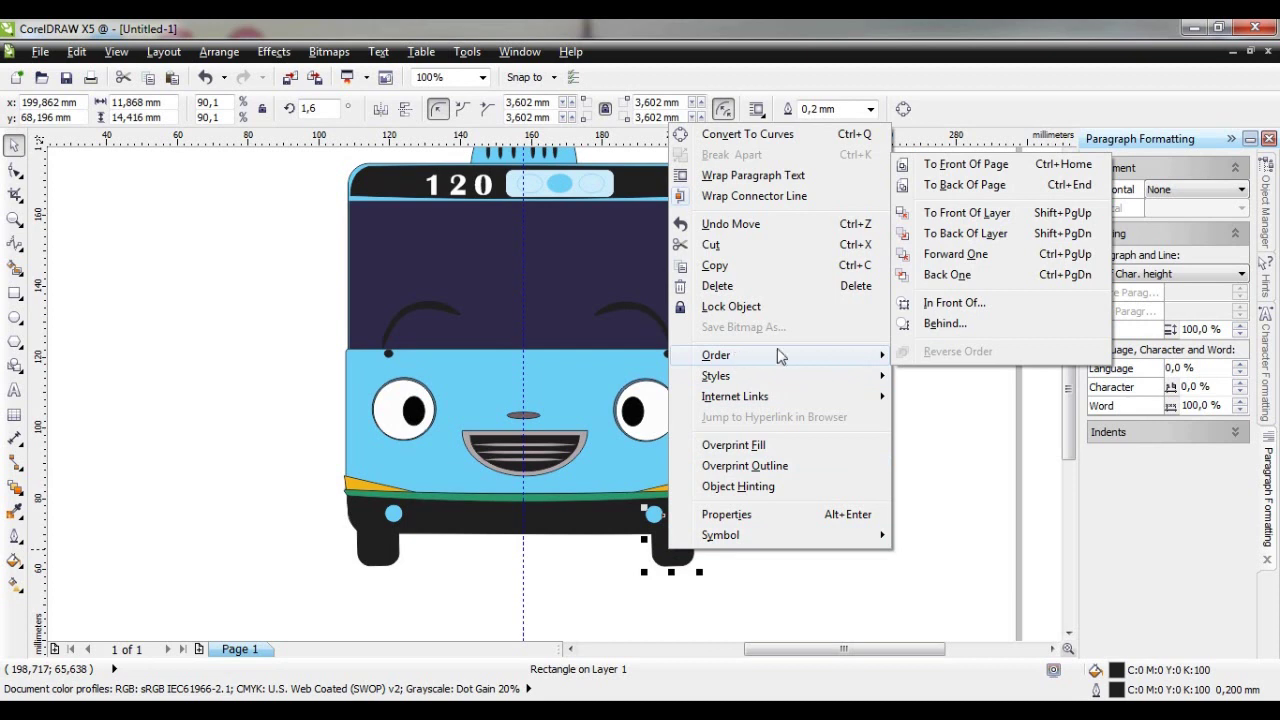
left_click(945, 324)
left_click(608, 523)
left_click(850, 572)
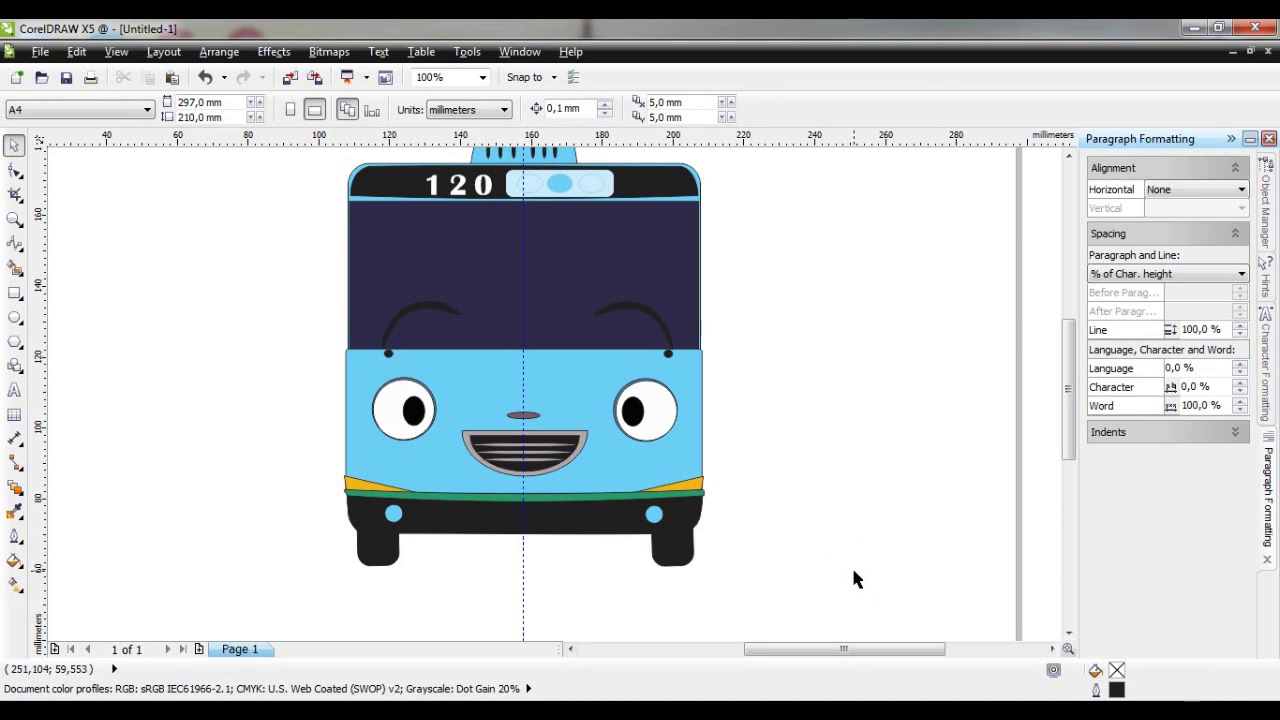
Shorten both wheels from below, the right one to about 11.6 mm tall and the left one to about 11.4 mm
left_click(667, 567)
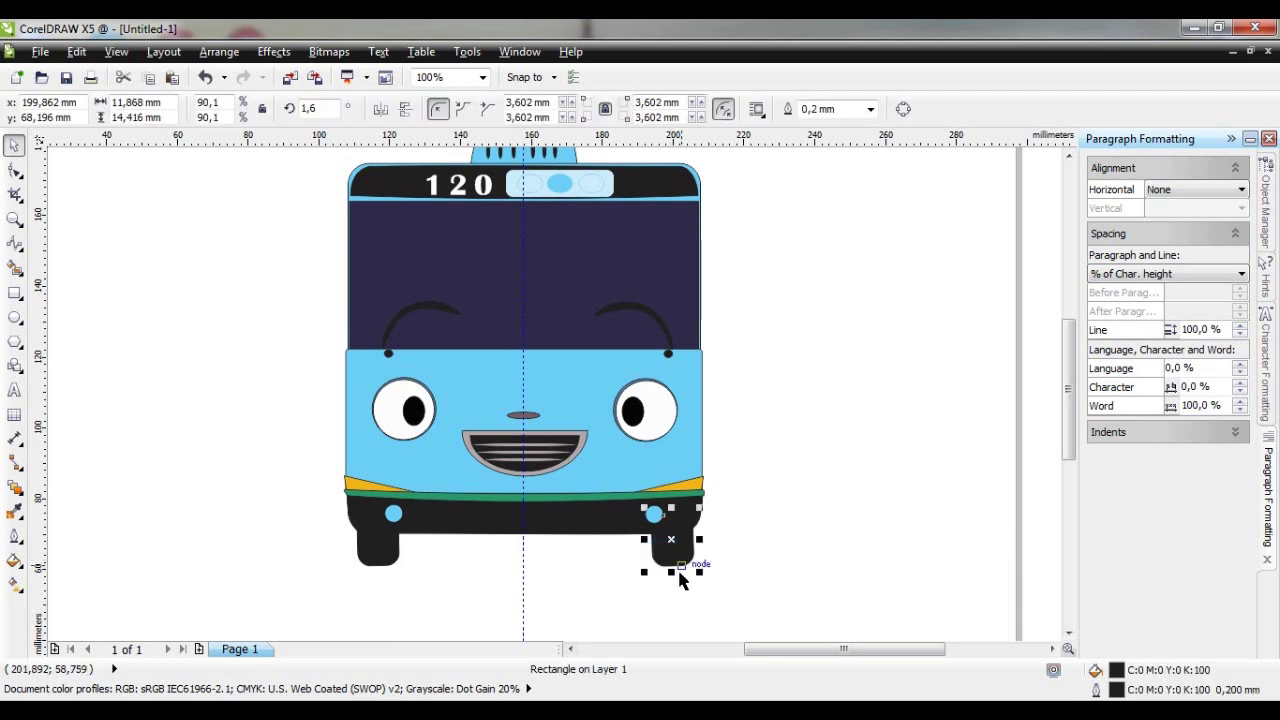
left_click_drag(671, 571, 671, 563)
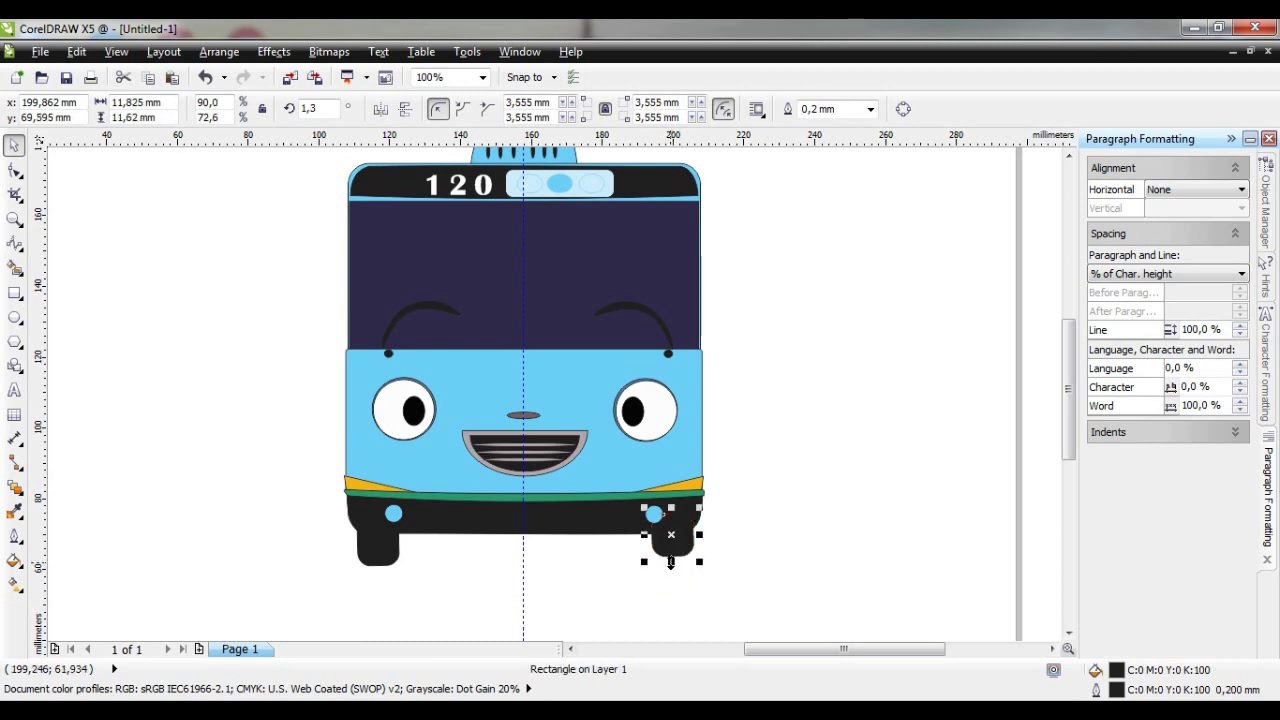
left_click(377, 555)
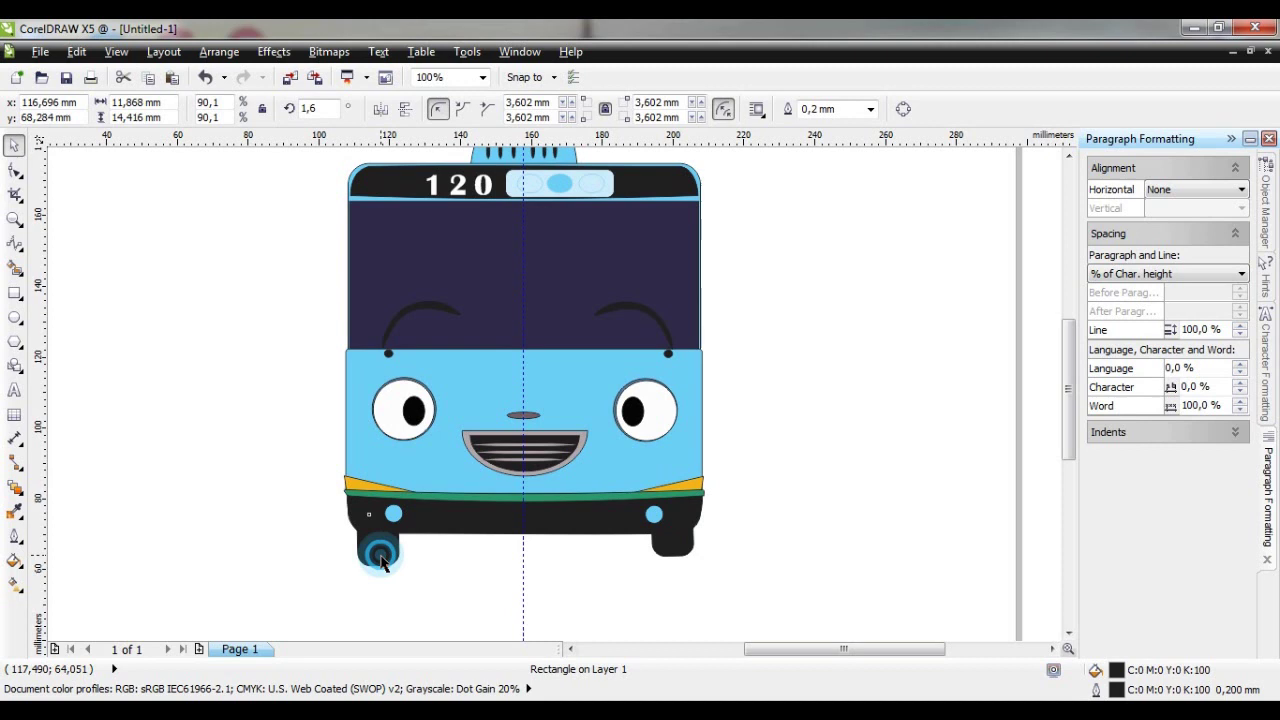
left_click_drag(377, 571, 381, 563)
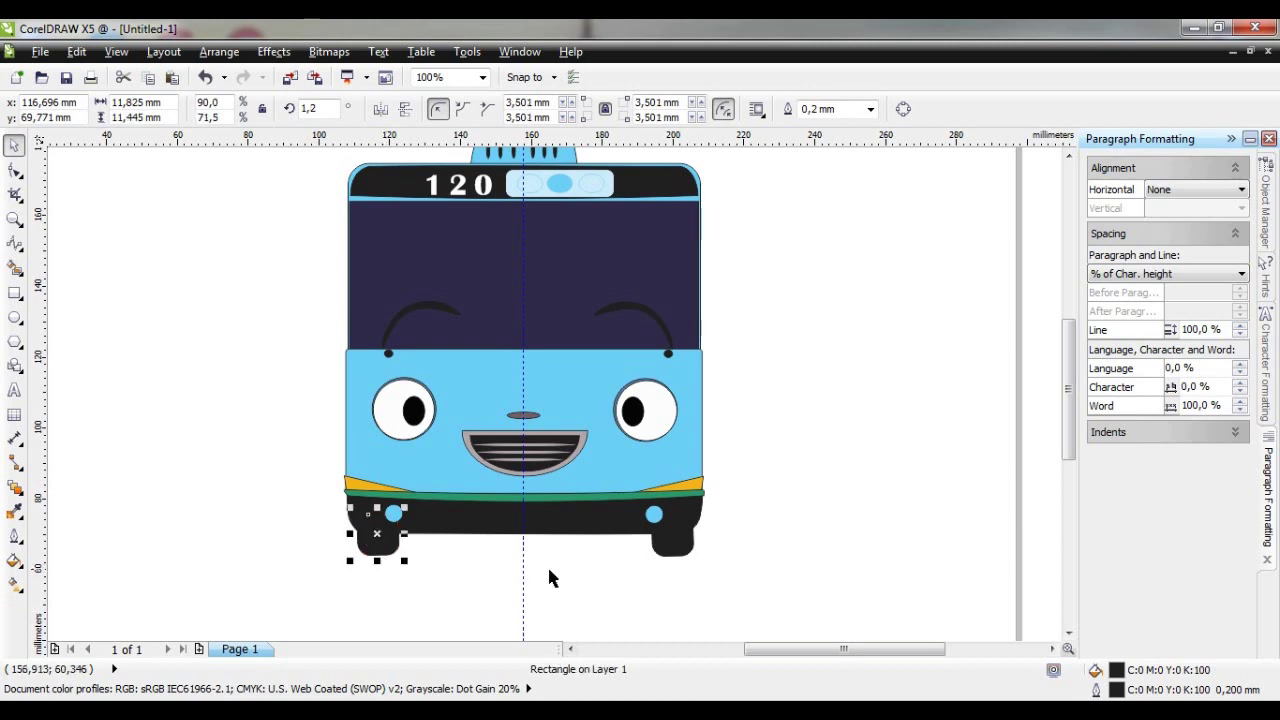
Mirror the right wheel horizontally and deselect it
left_click(659, 557)
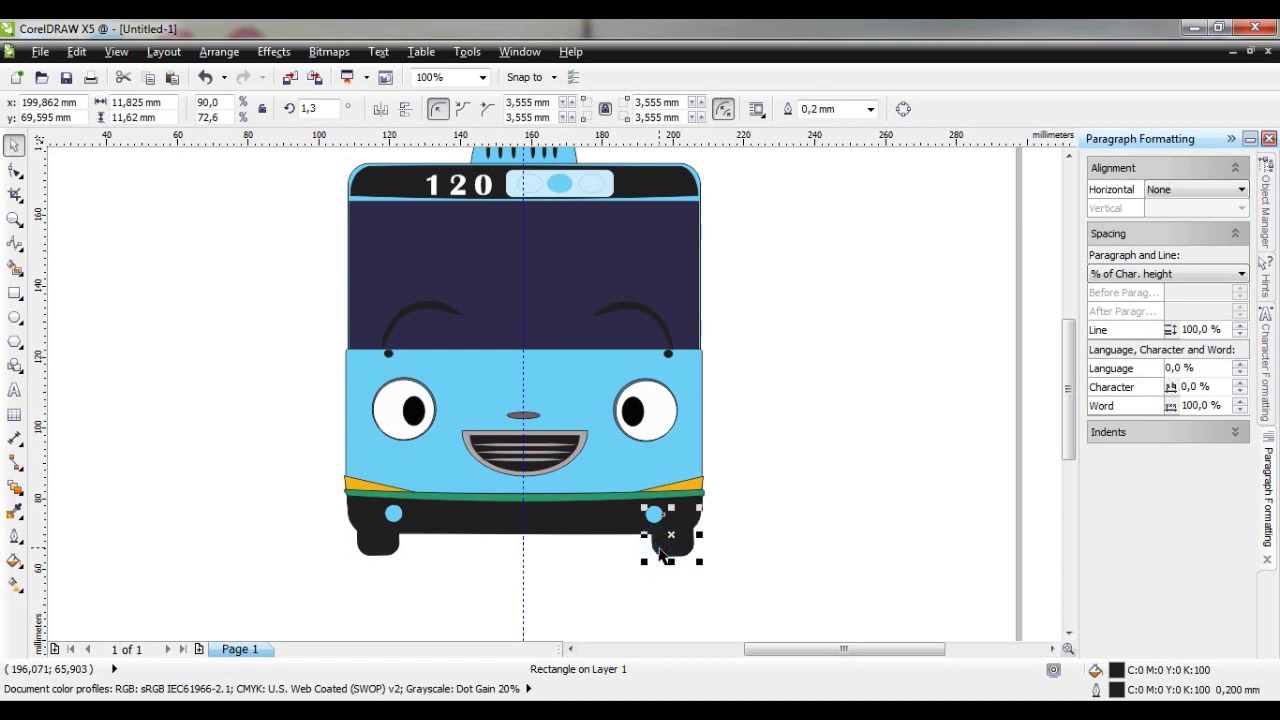
left_click(382, 110)
left_click(879, 568)
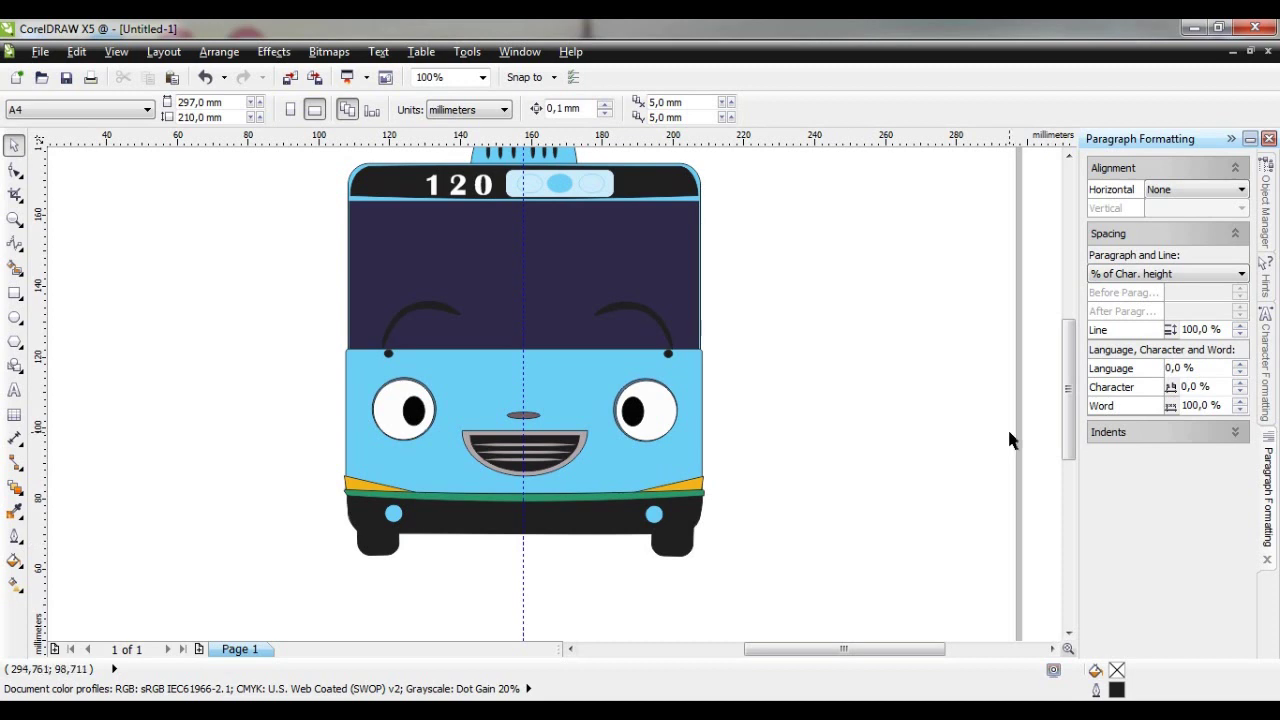
key("ctrl+z")
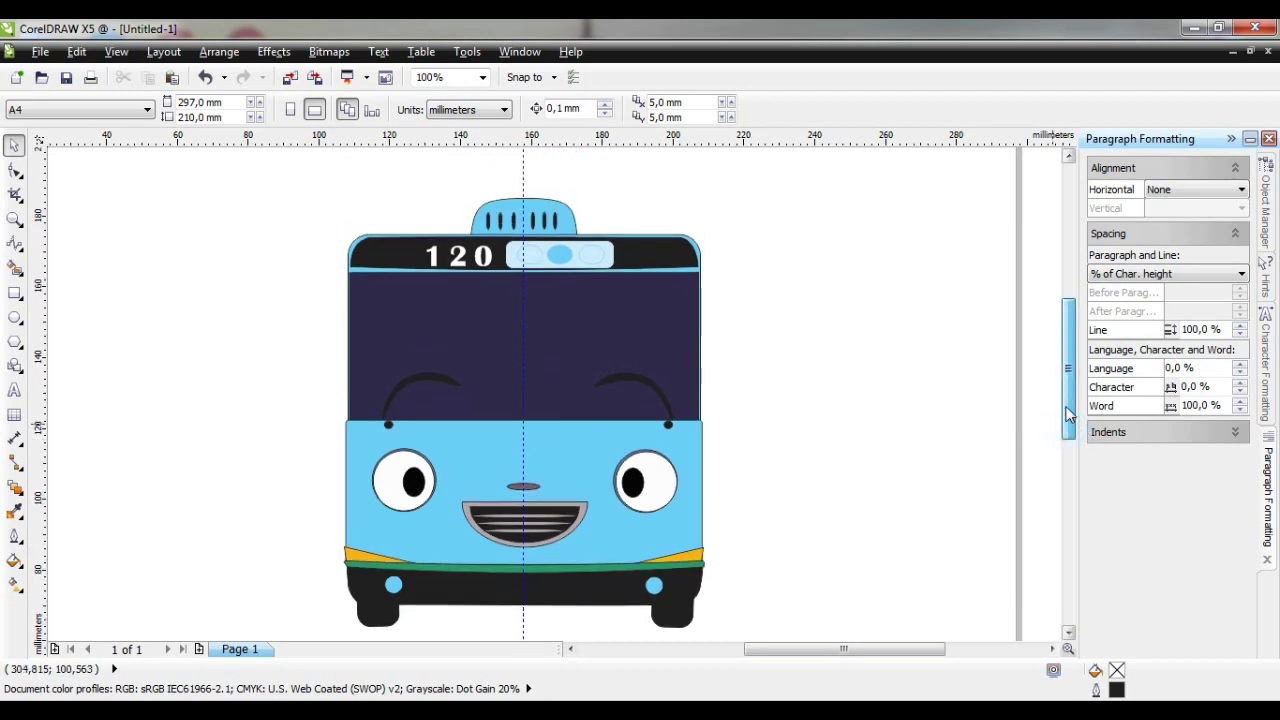
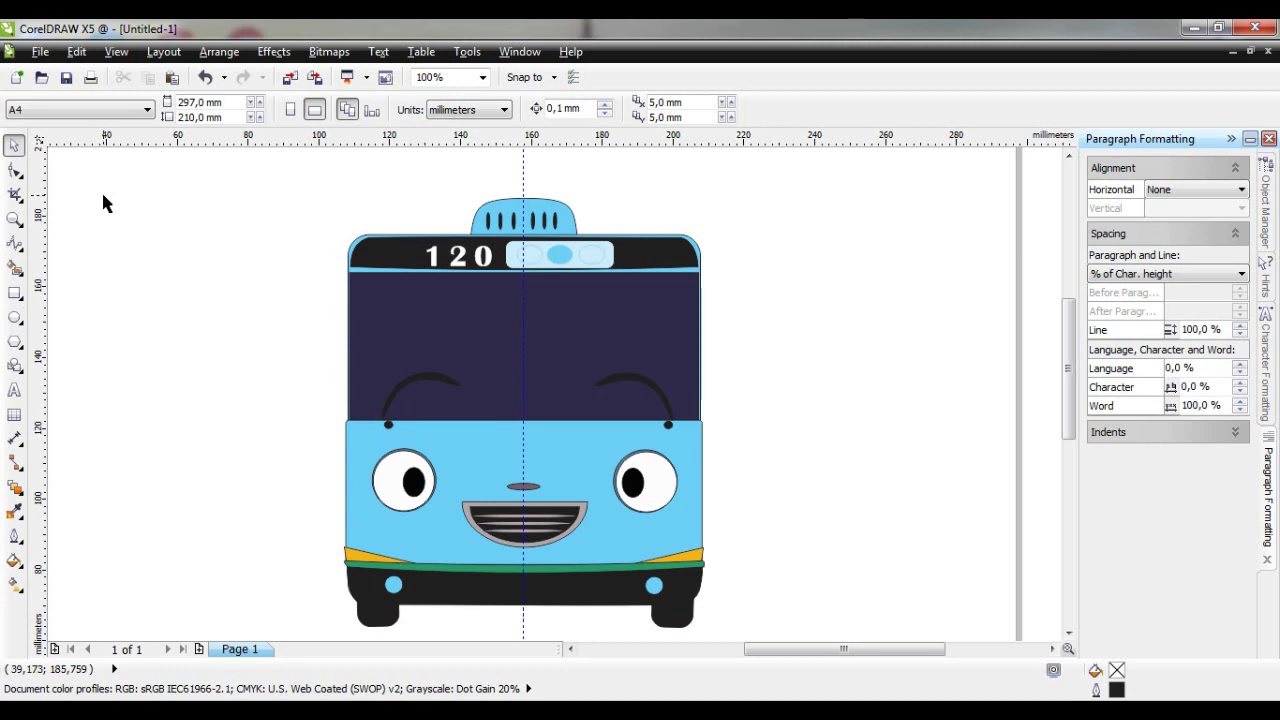
Draw a rectangle about 9.5 × 14 mm in the empty area left of the bus's windshield
left_click(15, 295)
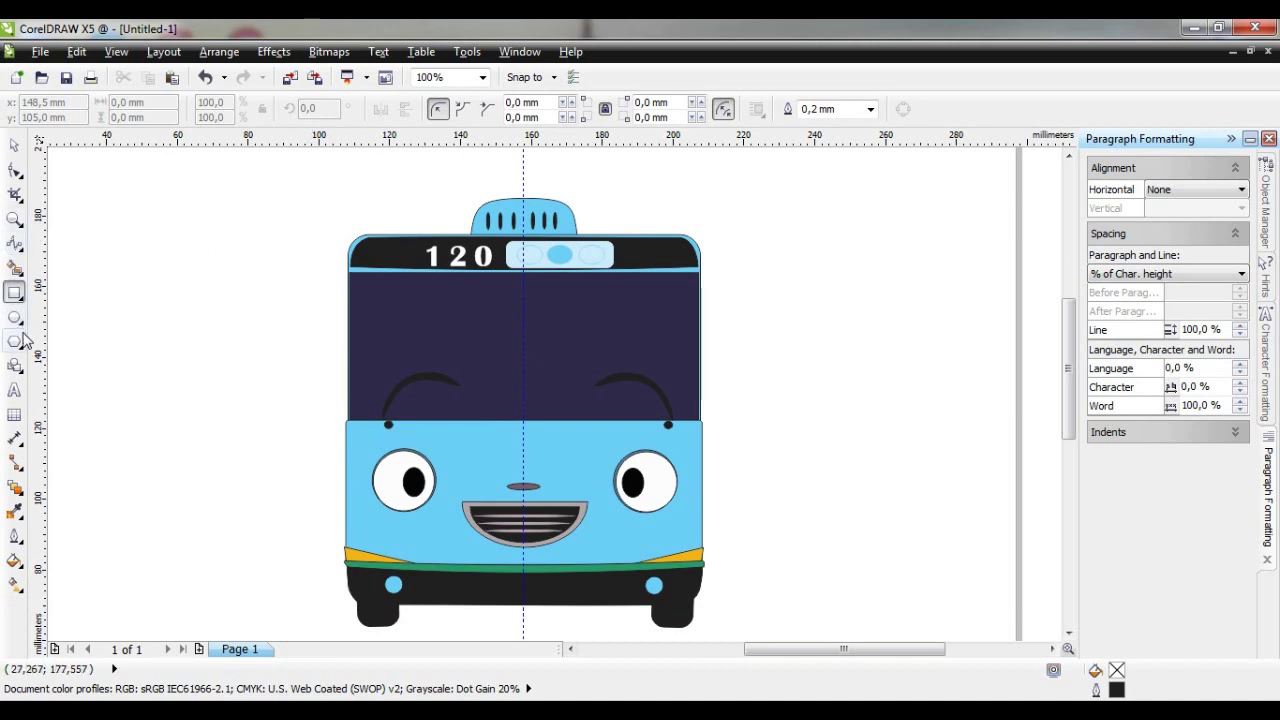
left_click(17, 245)
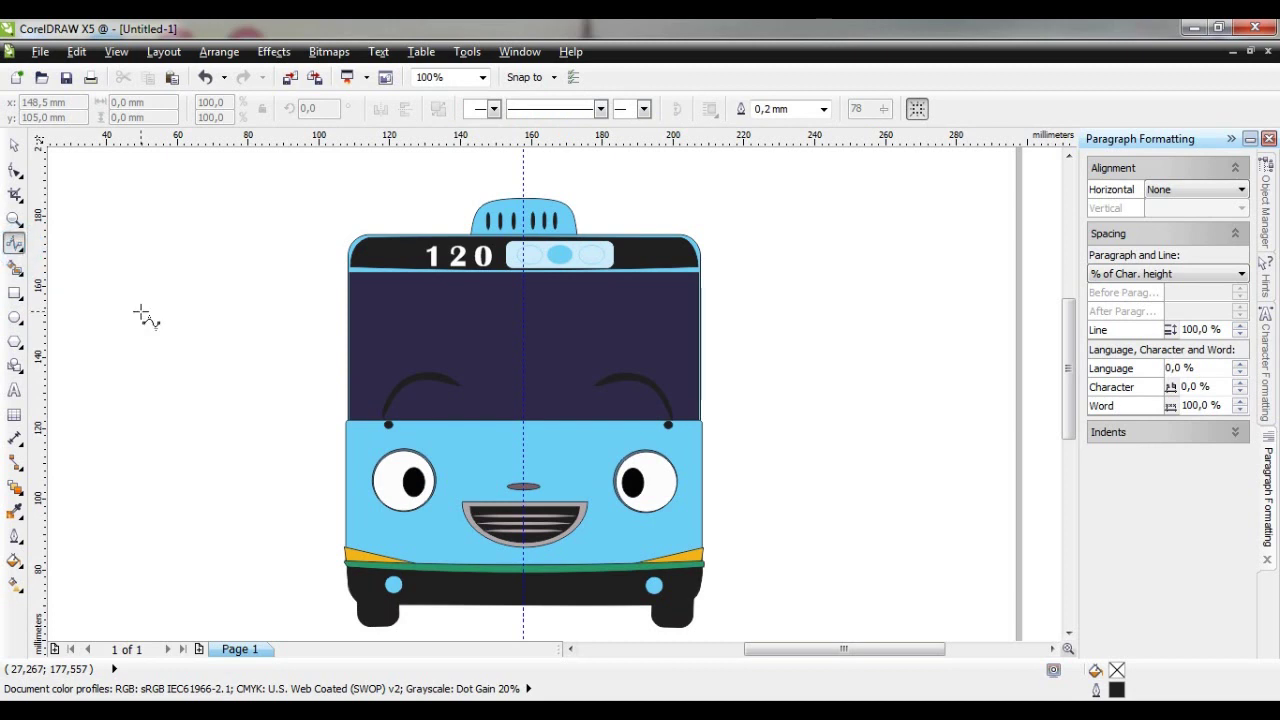
left_click(22, 252)
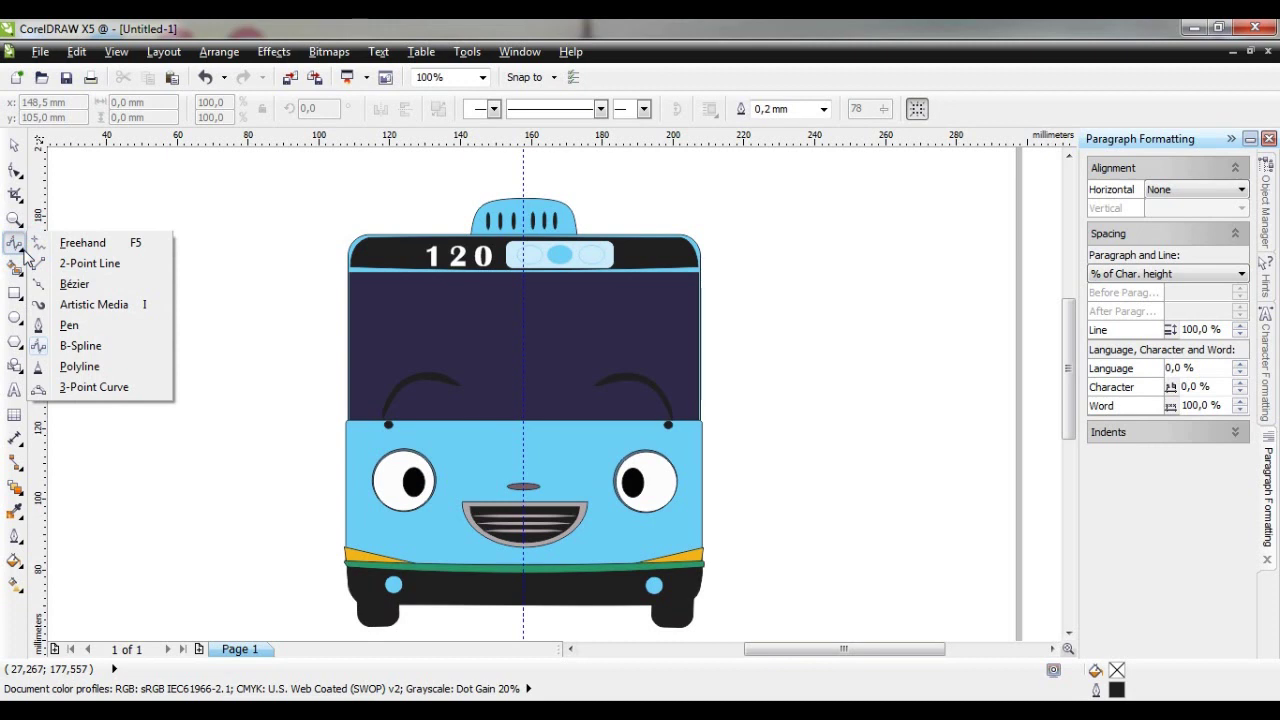
left_click(18, 296)
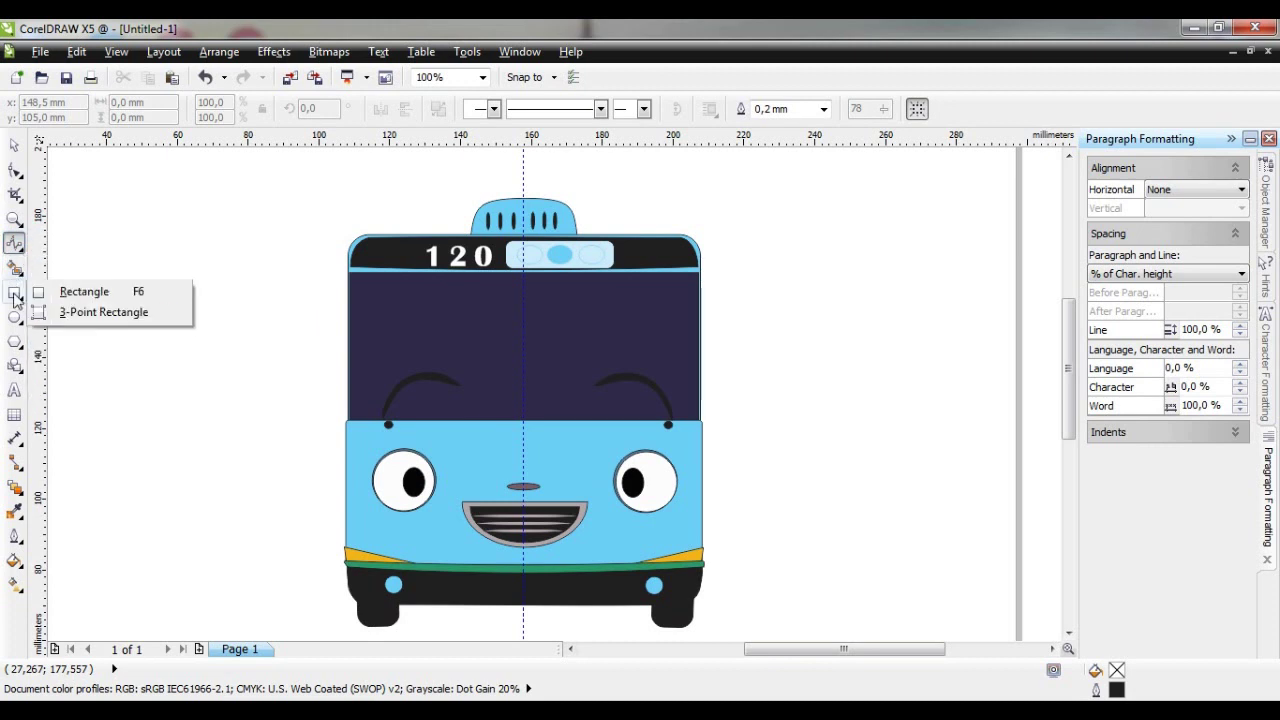
left_click(85, 289)
left_click_drag(134, 297, 164, 346)
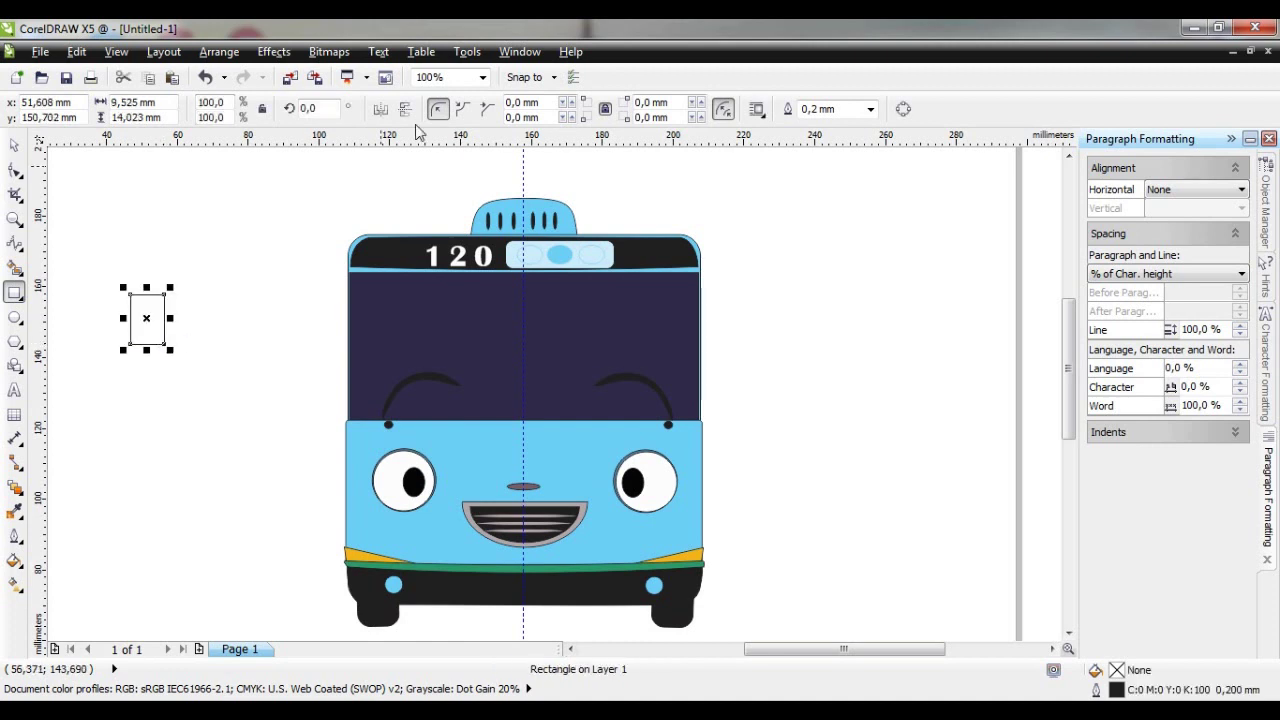
Round all corners of the new small rectangle to a radius of 2.5 mm and activate the Shape tool on it
left_click(572, 103)
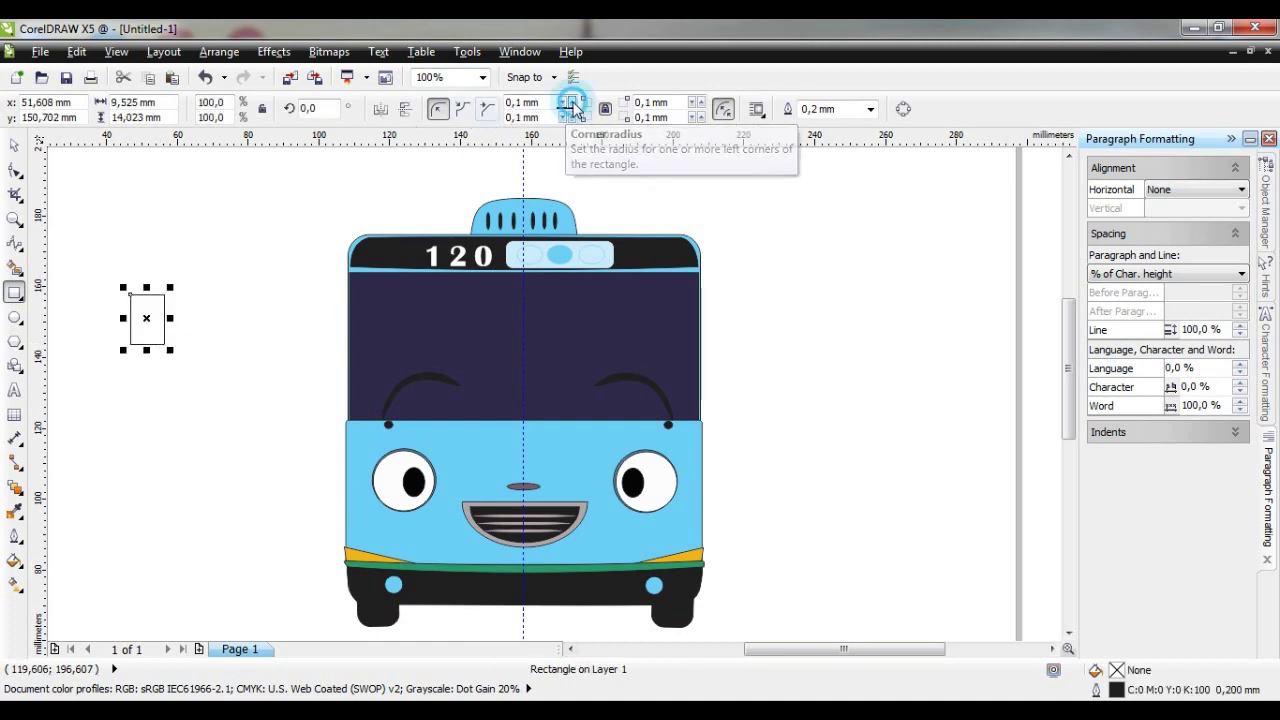
left_click_drag(573, 104, 575, 107)
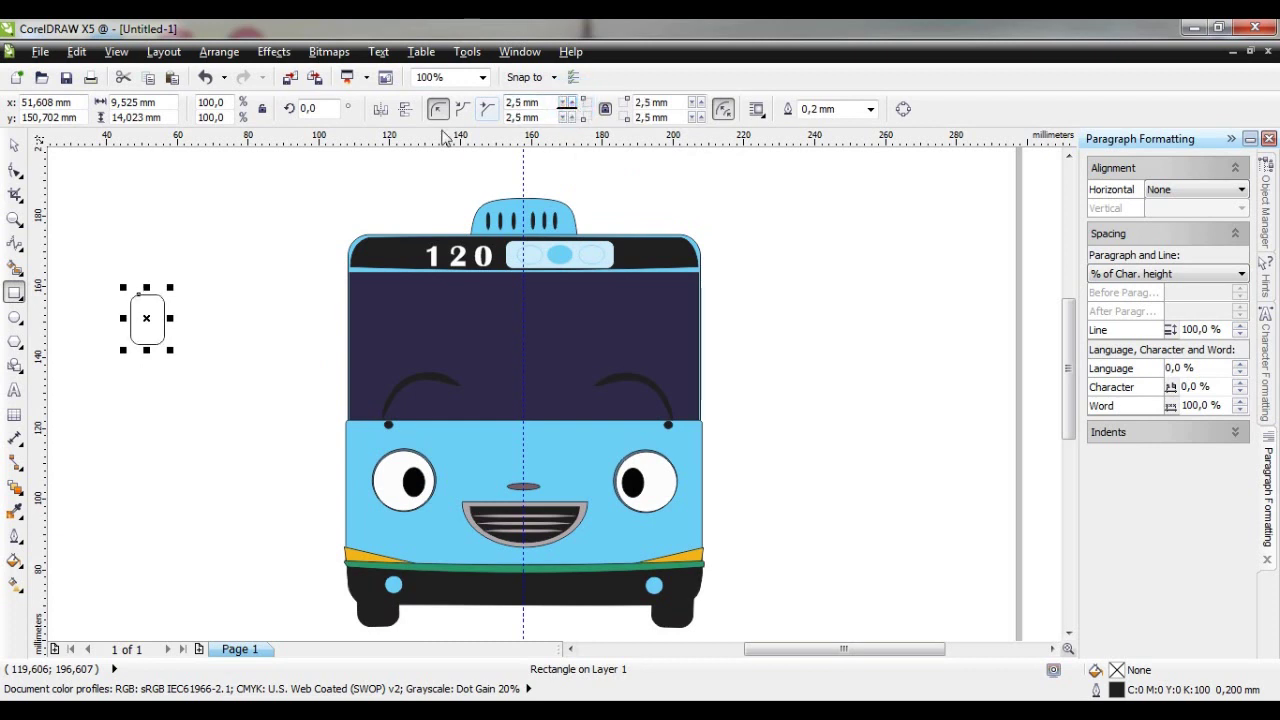
left_click(15, 170)
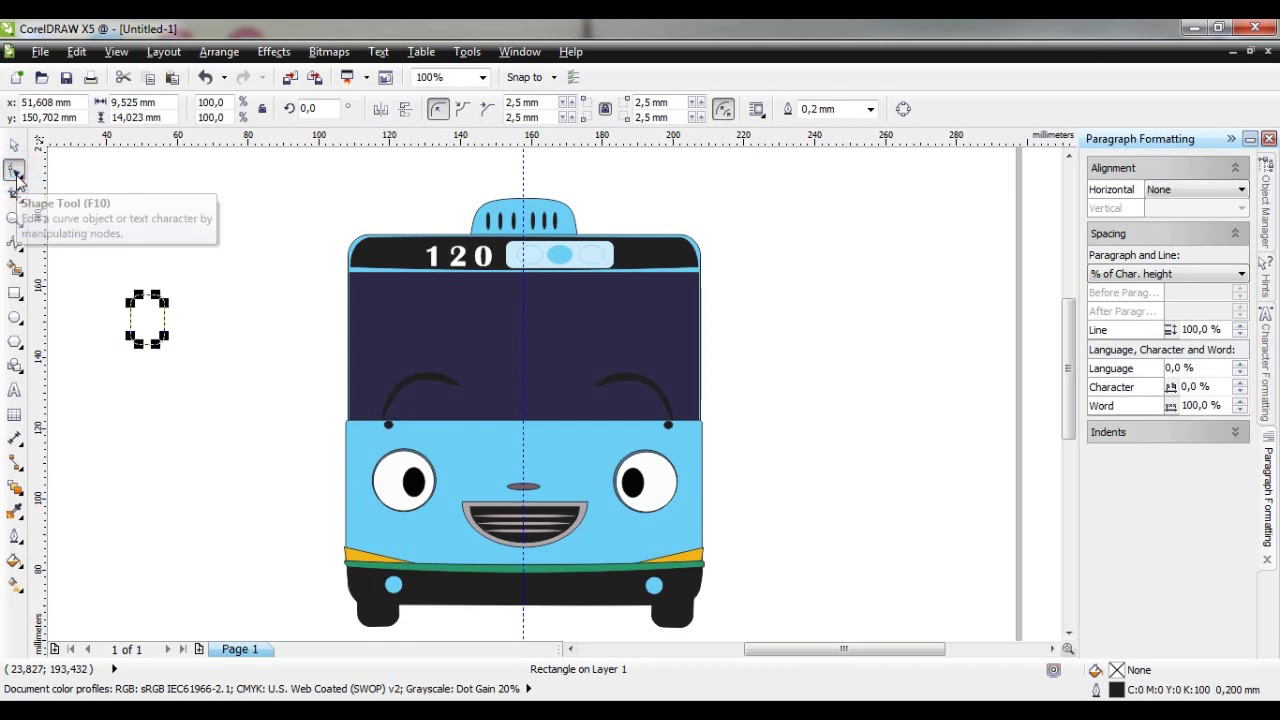
left_click(15, 242)
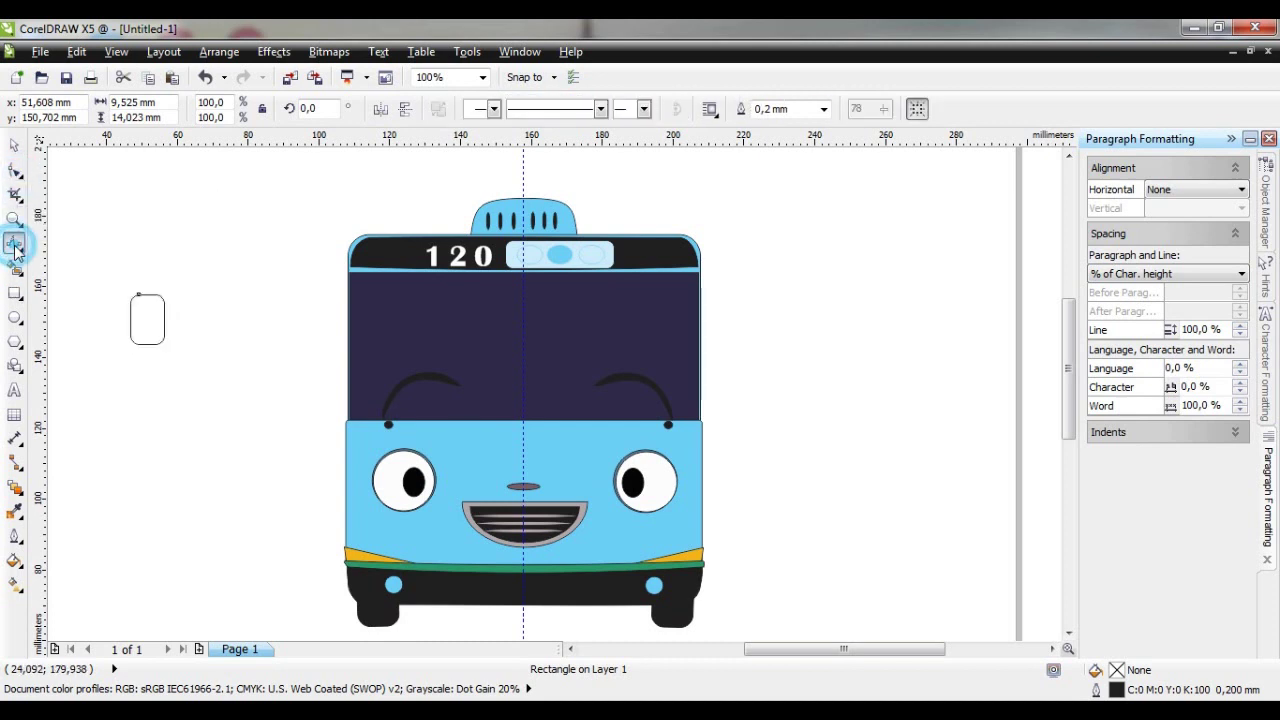
left_click(147, 344)
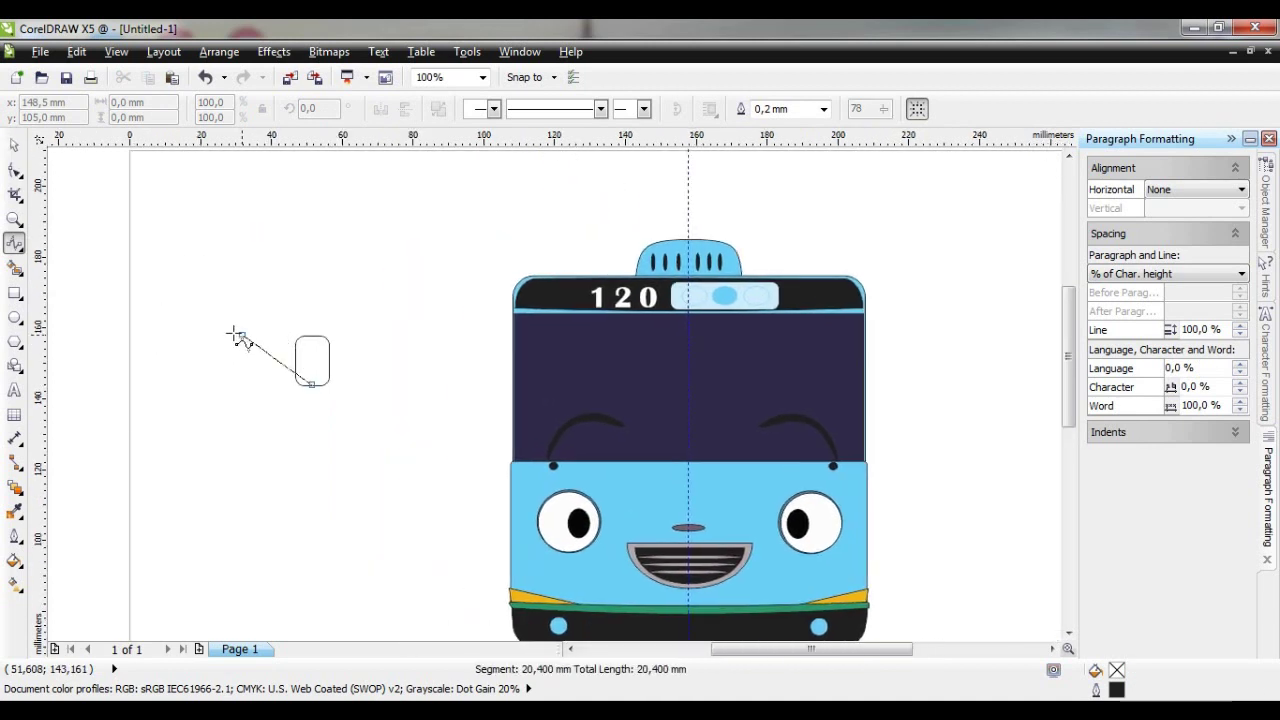
left_click(223, 329)
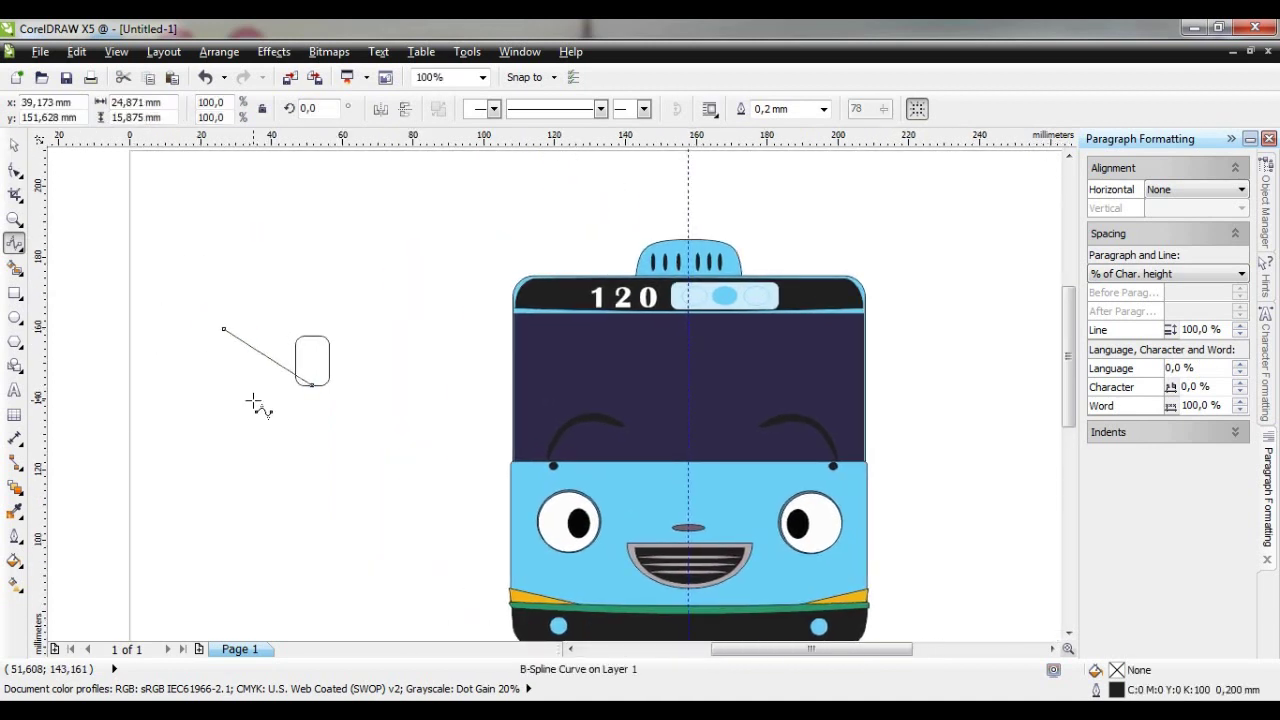
key("Delete")
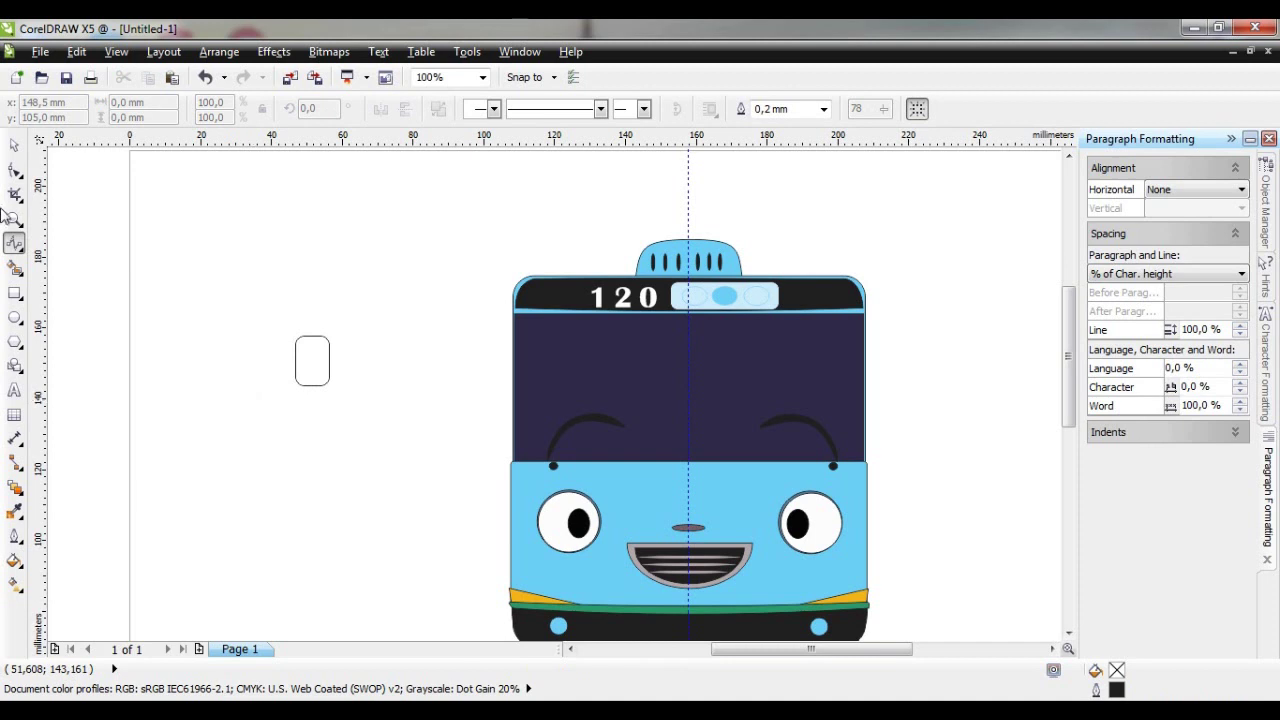
Turn off relative corner scaling for the small rounded rectangle and reshape its corners to a radius of about 2.4 mm
left_click(14, 171)
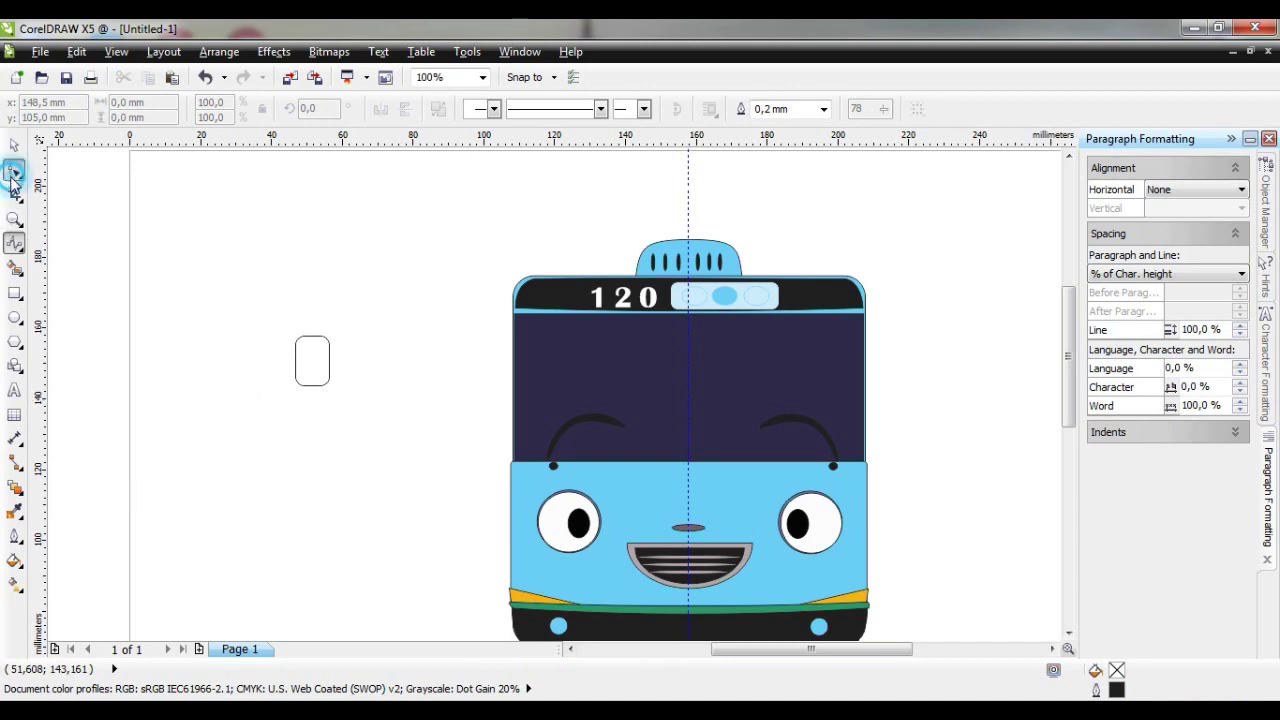
left_click(311, 377)
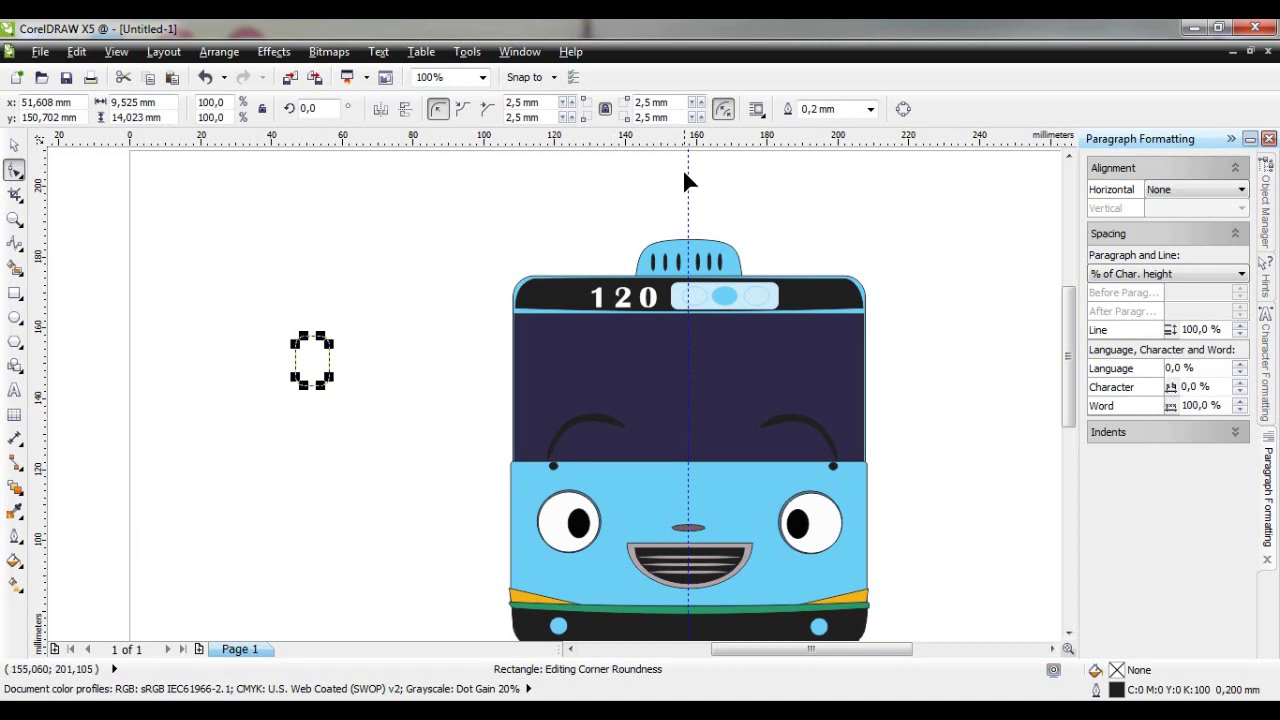
left_click(723, 110)
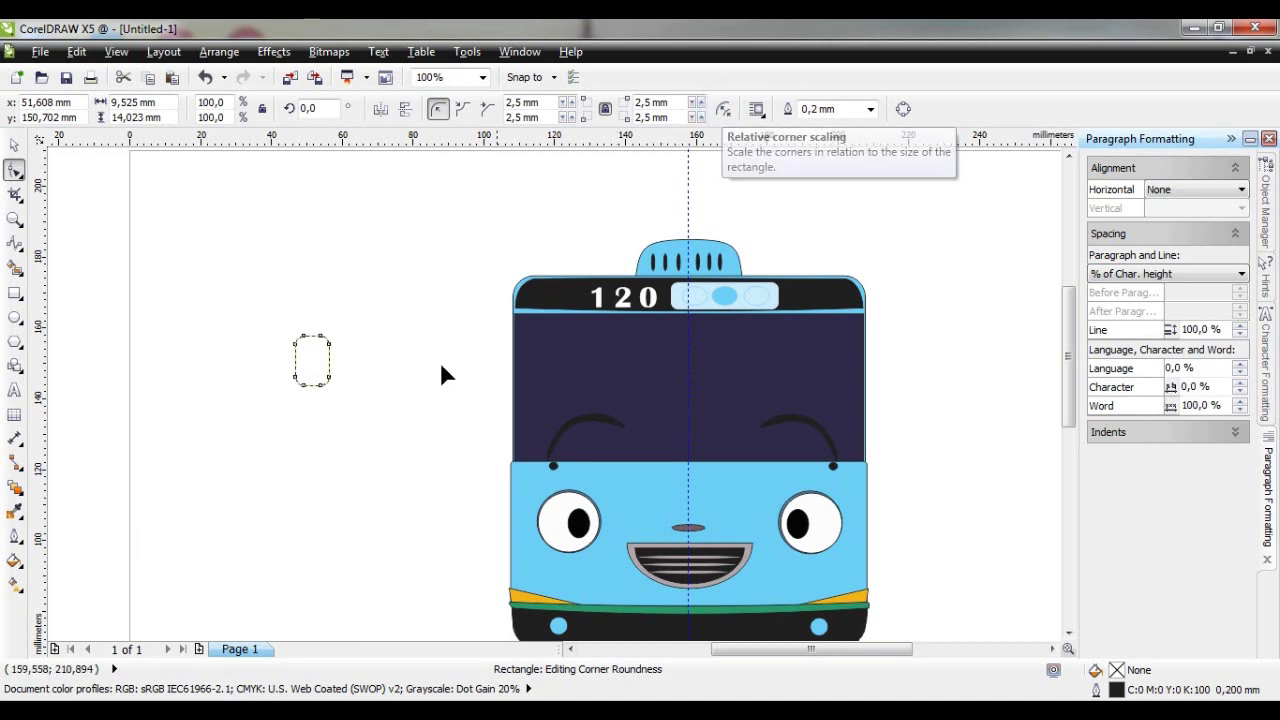
left_click(304, 388)
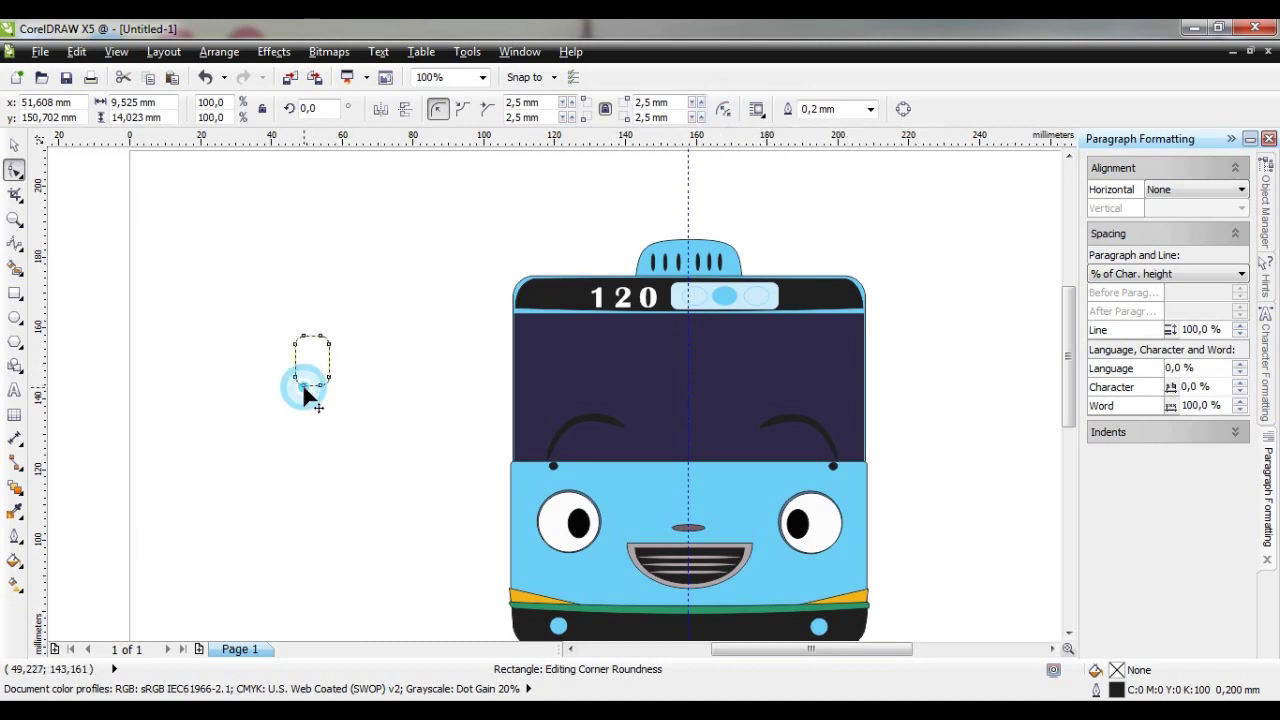
left_click_drag(304, 393, 306, 400)
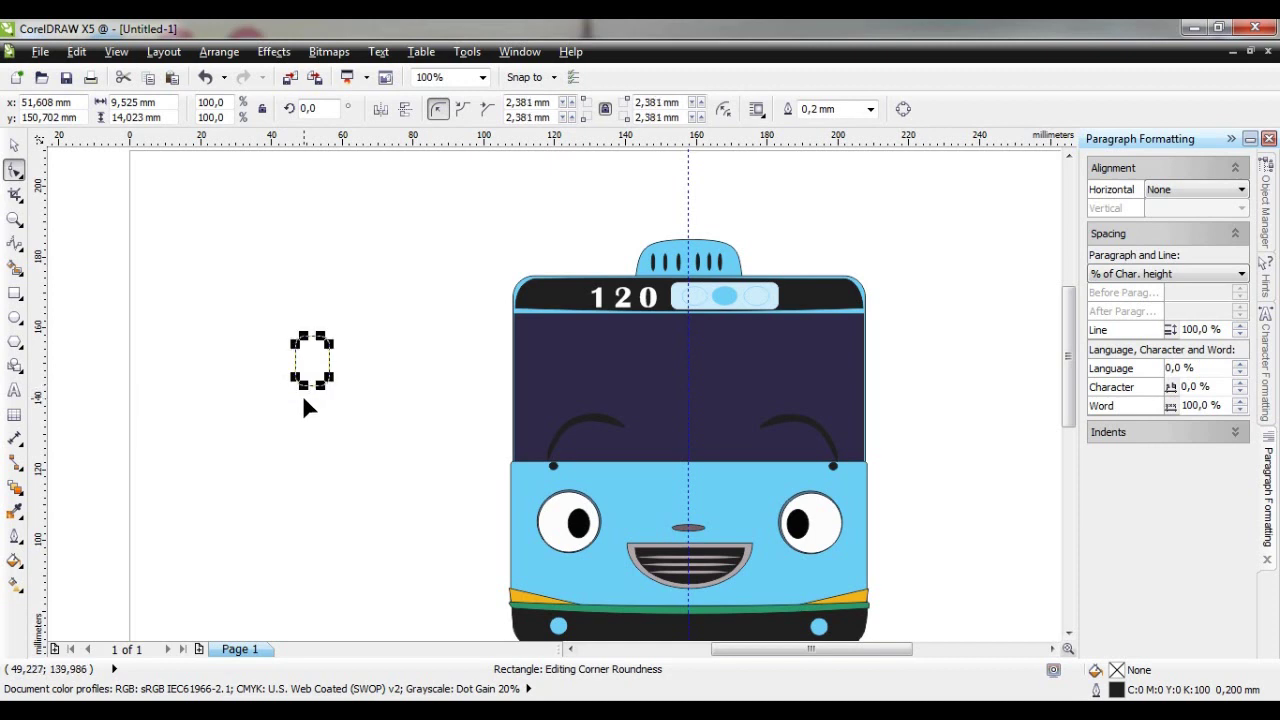
Skew the small rounded rectangle sideways so it leans slightly, and stretch it to about 11.4 × 18.4 mm
left_click(12, 148)
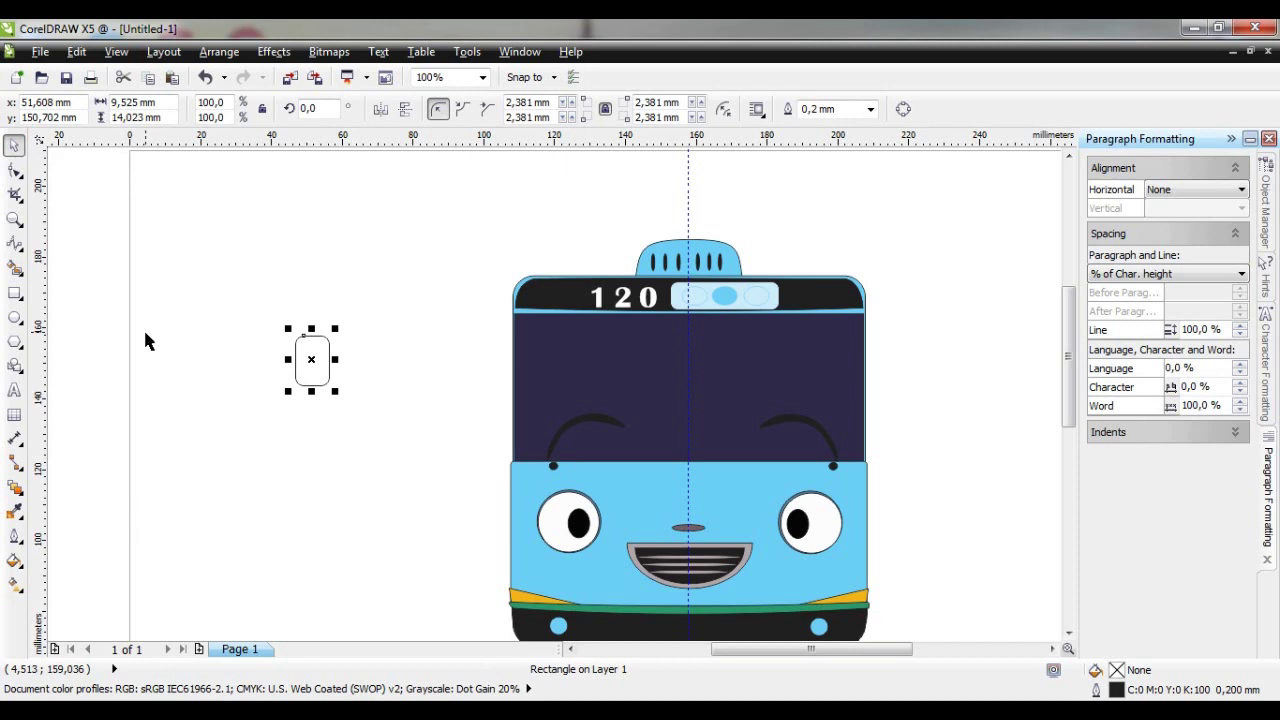
left_click(318, 366)
left_click_drag(311, 390, 297, 326)
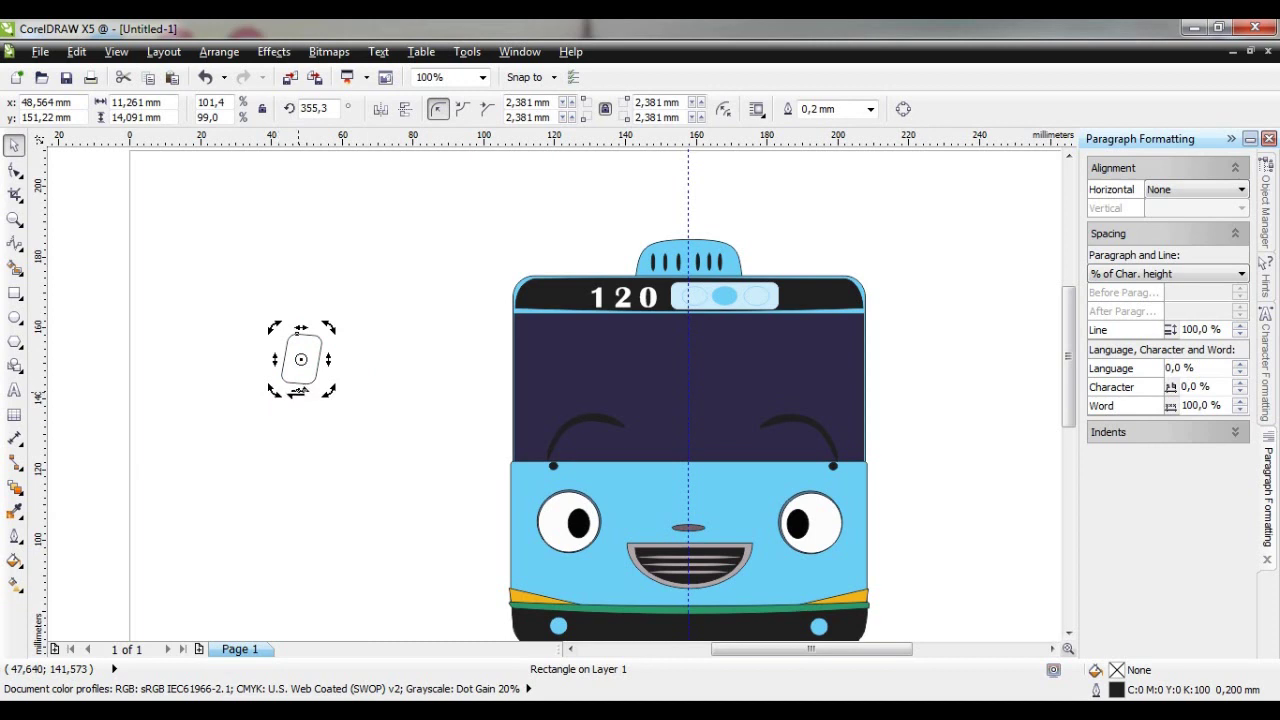
left_click_drag(329, 359, 298, 402)
left_click(300, 360)
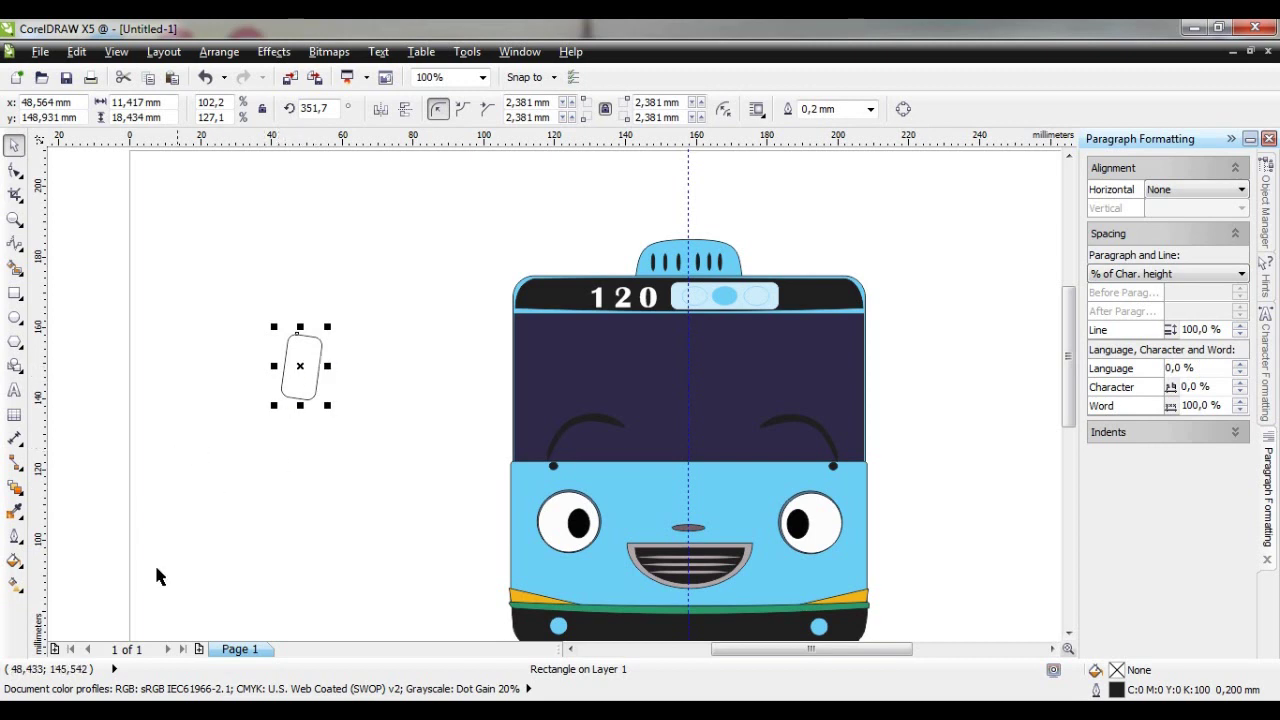
Fill the slanted rectangle with black (K:100) and place it, about 9.6 × 15.5 mm in size, beside the windshield's upper left corner
left_click(16, 563)
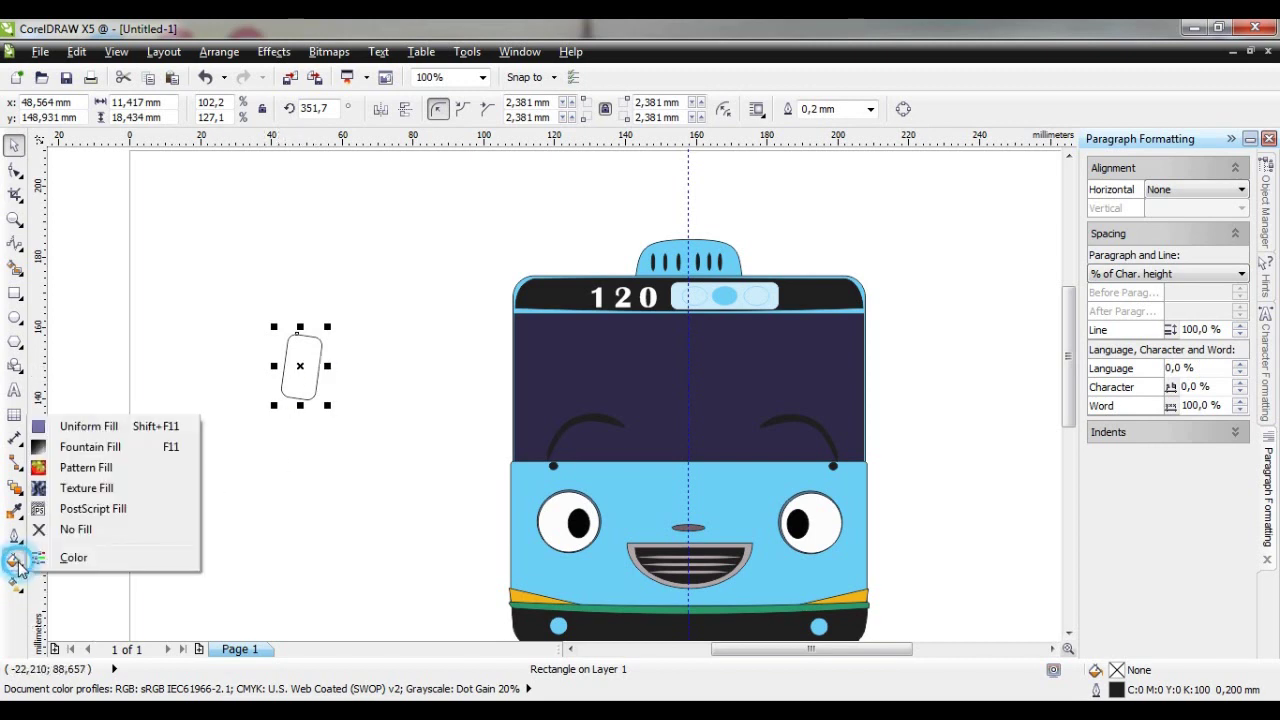
left_click(98, 427)
left_click(928, 538)
left_click_drag(324, 362, 501, 379)
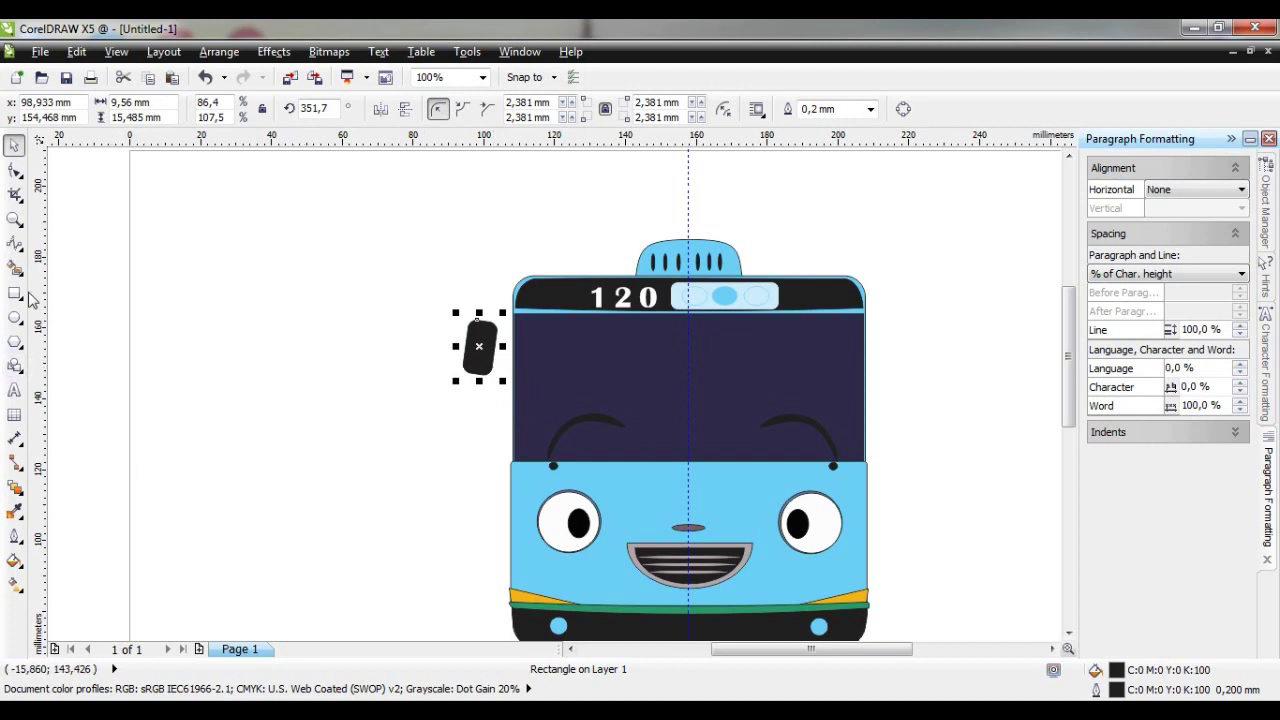
Draw a thin rectangle about 14.8 × 3.4 mm in the empty area left of the bus and round its corners to 3.4 mm
left_click(14, 318)
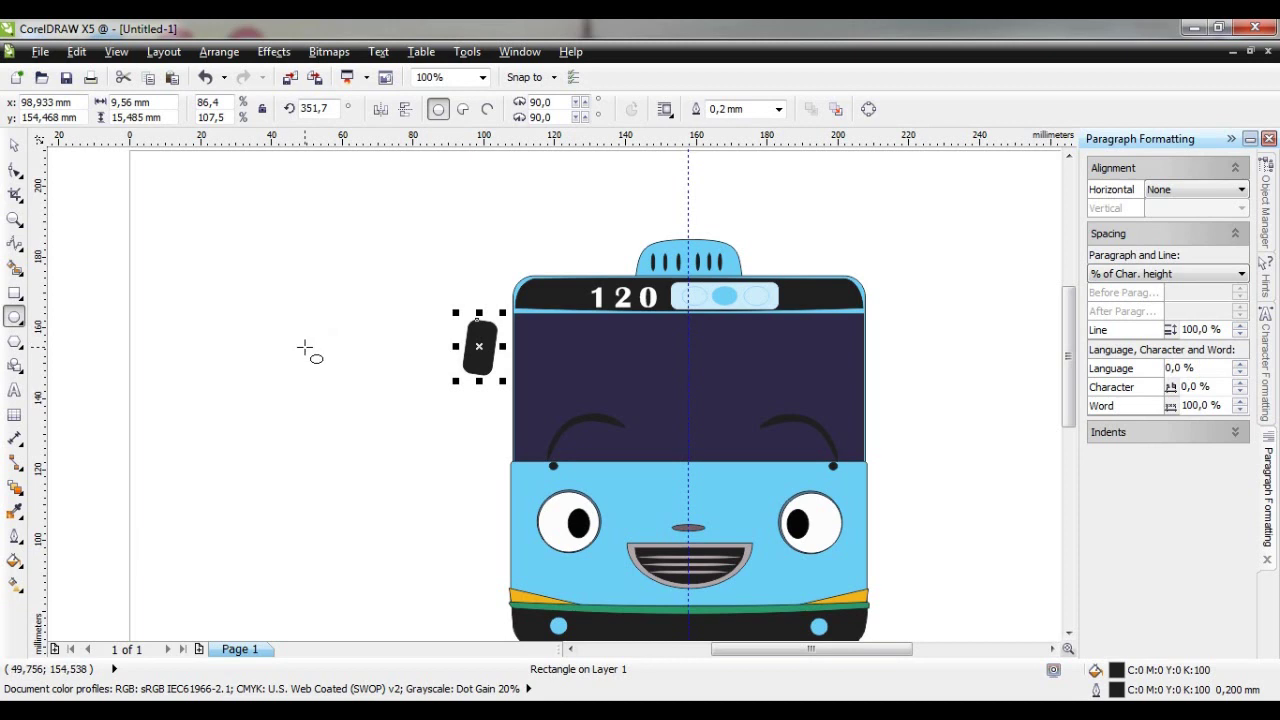
left_click(14, 293)
left_click_drag(352, 356, 300, 368)
left_click_drag(567, 104, 575, 106)
left_click(327, 362)
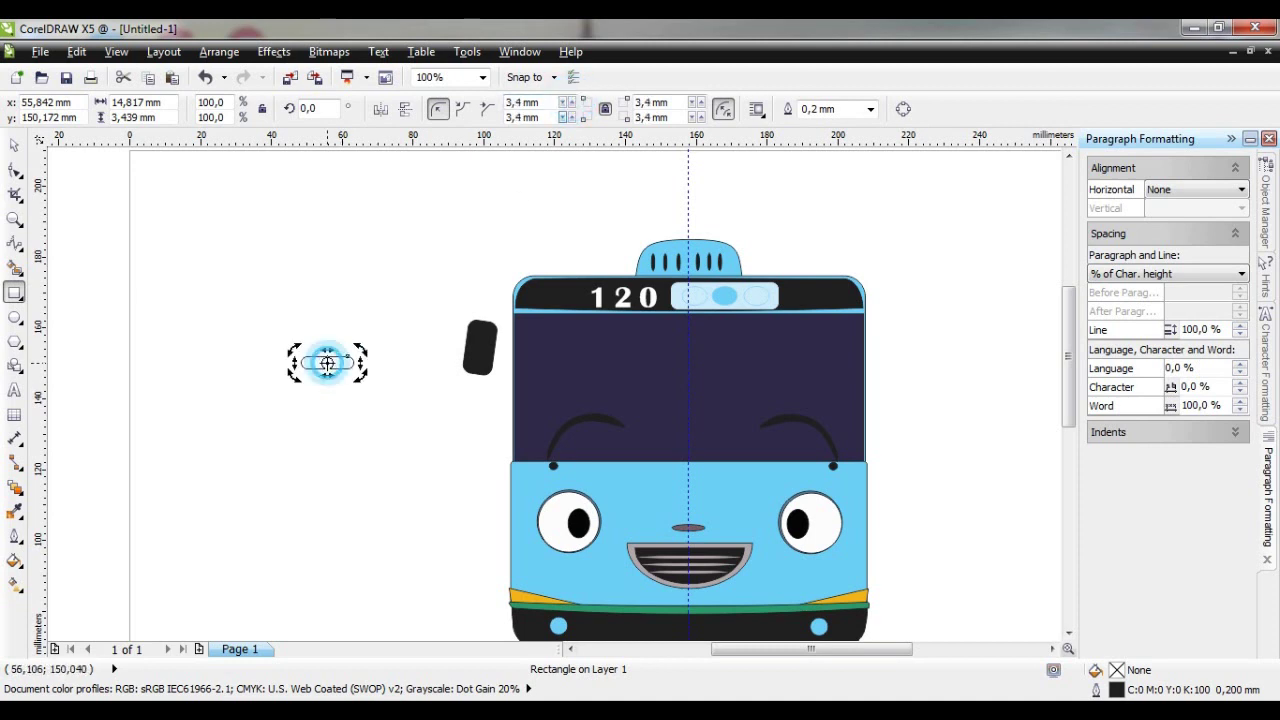
Rotate the thin bar to about 24.7° and fit it, about 11.1 × 6.6 mm, between the black mirror and the bus's upper left corner
left_click_drag(359, 349, 498, 317)
left_click(329, 363)
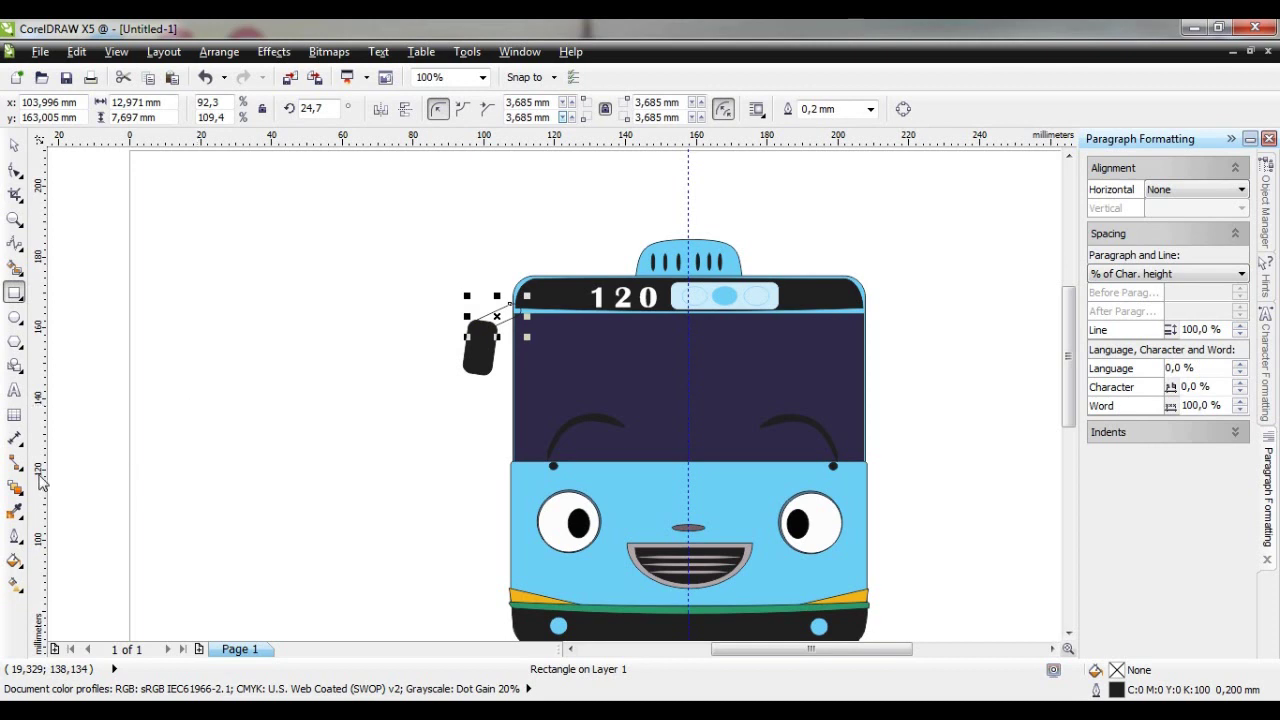
left_click_drag(530, 338, 520, 331)
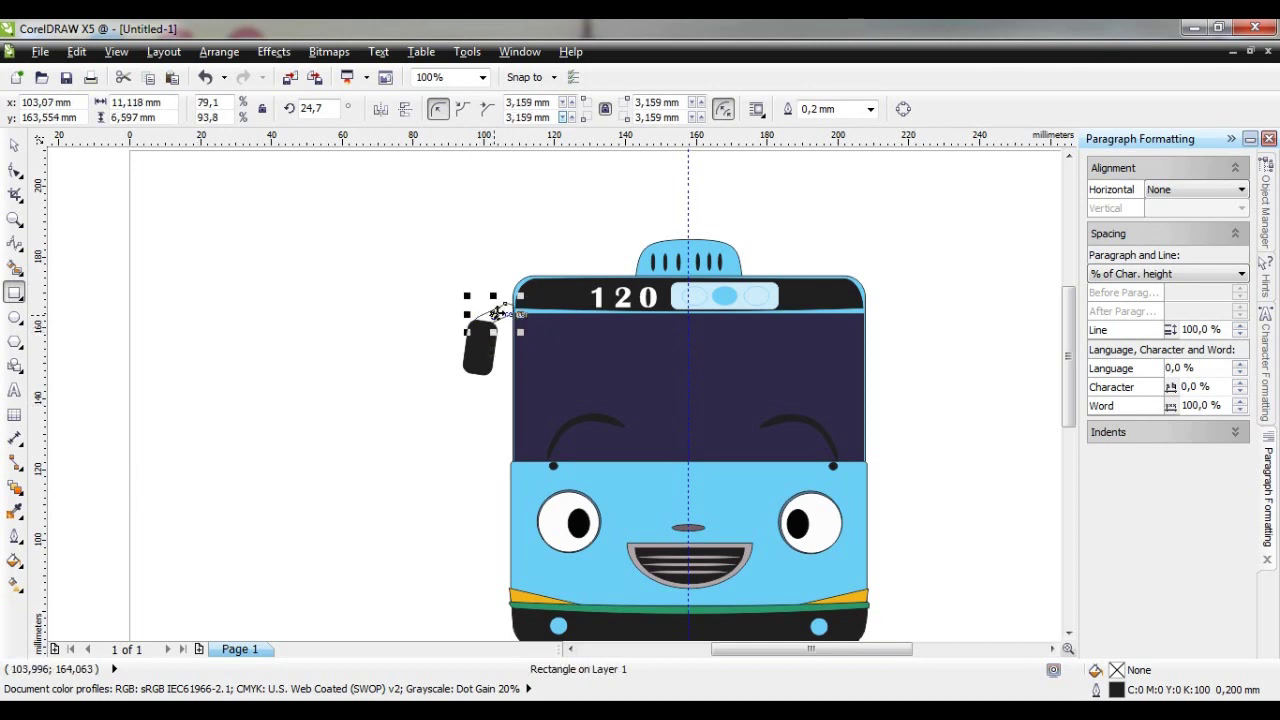
Fill the tilted mirror arm with black (K:100)
right_click(491, 315)
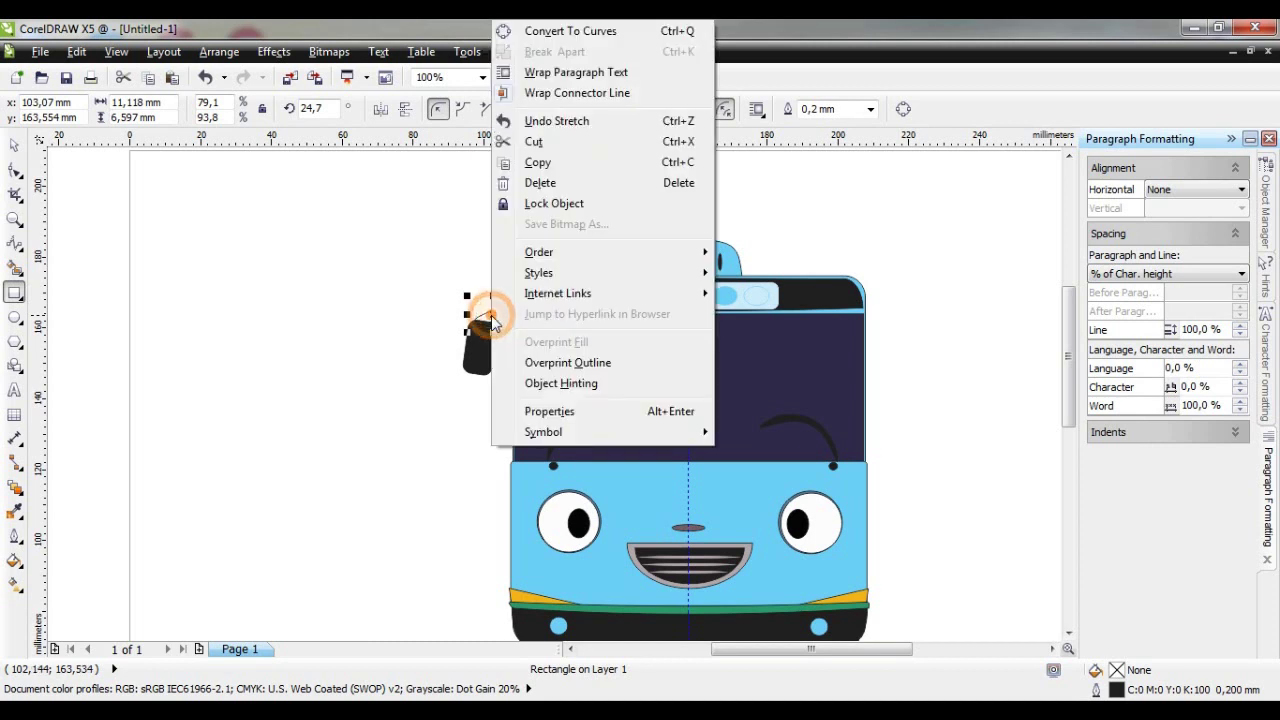
left_click(14, 560)
left_click(97, 426)
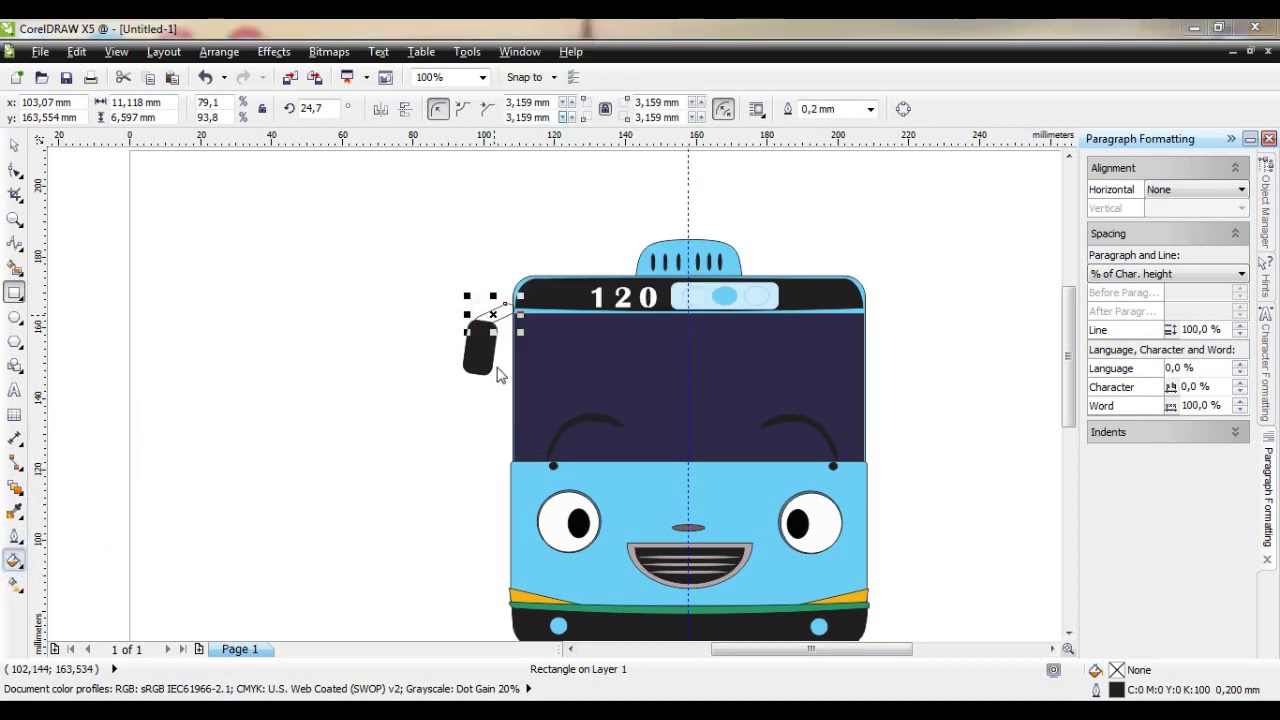
left_click(912, 538)
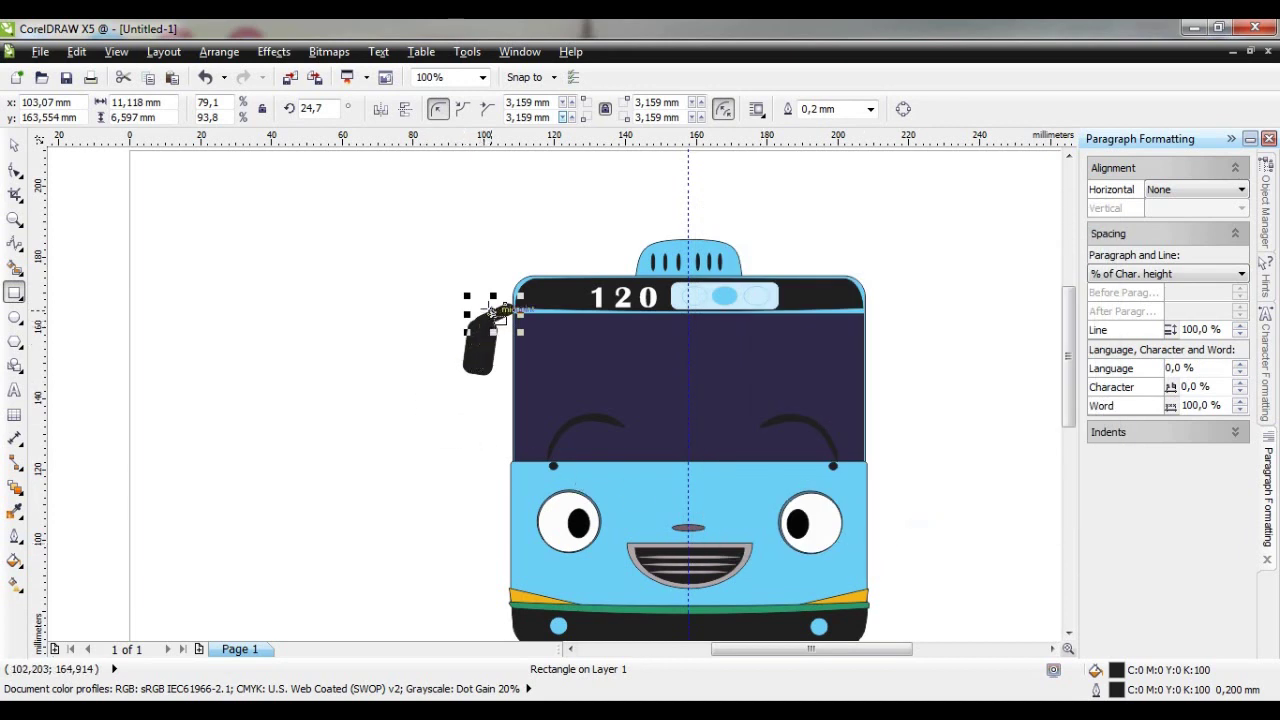
Order the mirror arm behind the black band that carries the 120 number
right_click(490, 312)
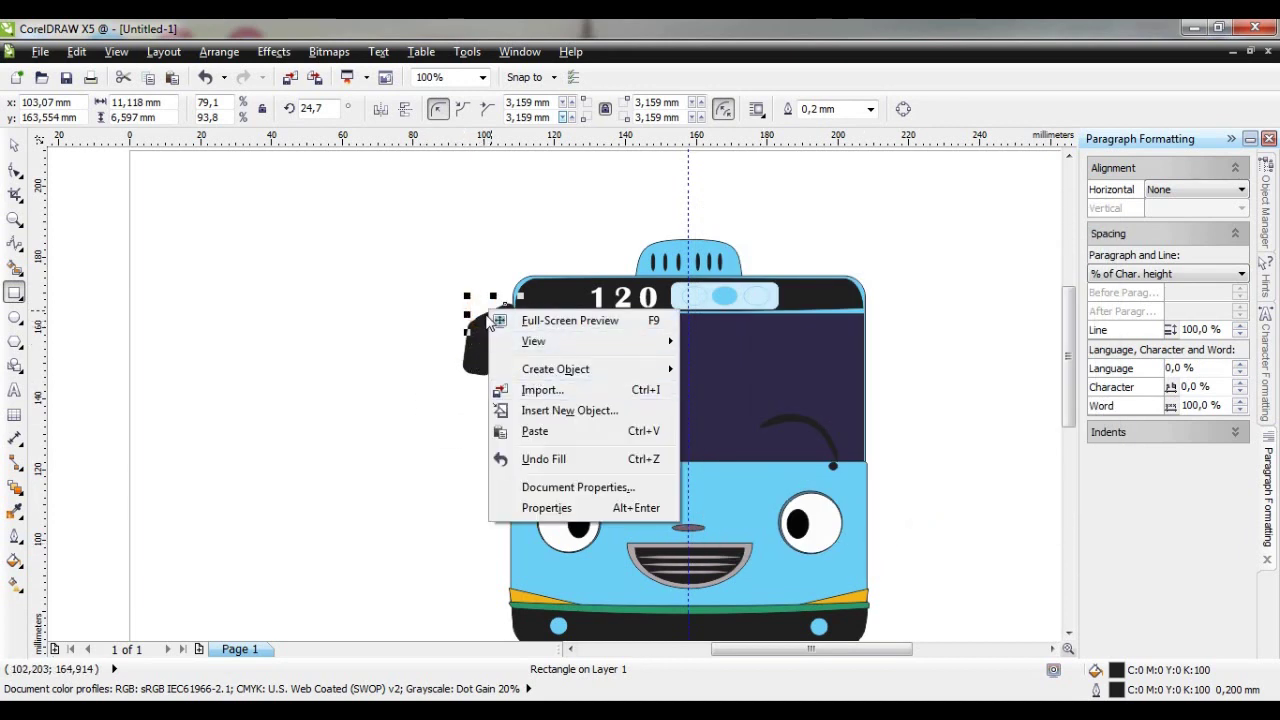
left_click(468, 315)
right_click(490, 306)
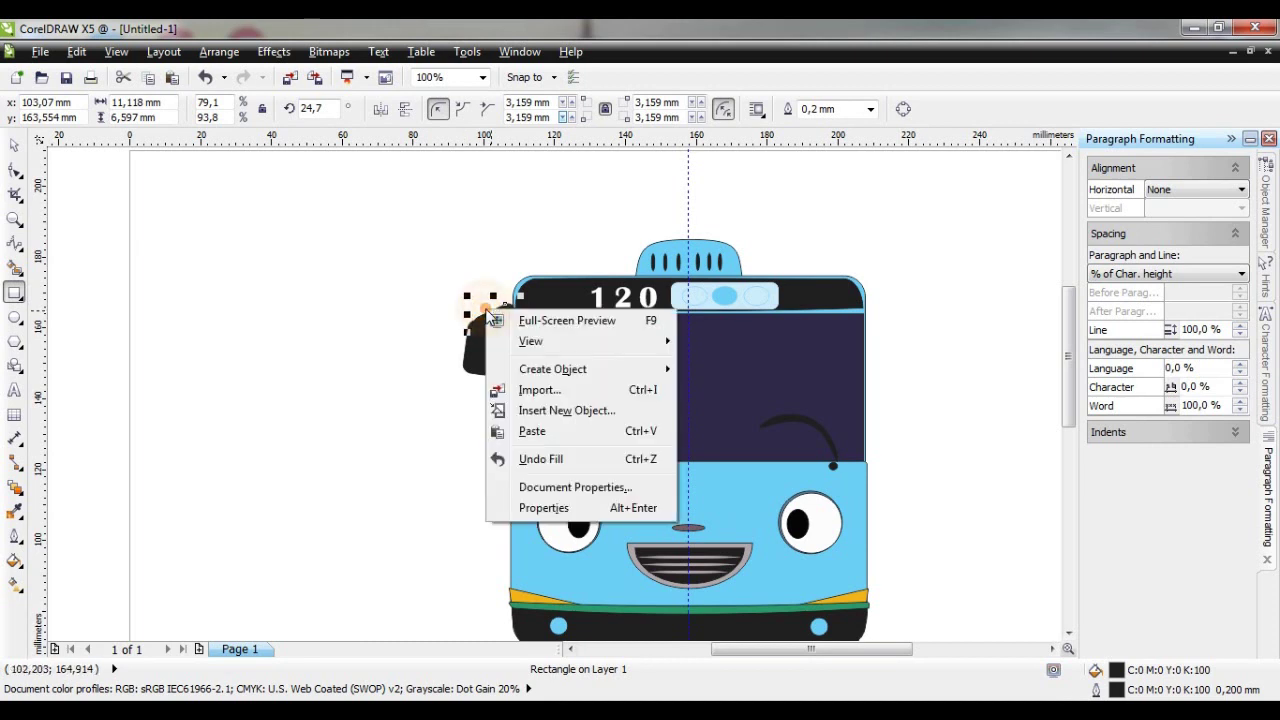
left_click(478, 305)
right_click(492, 302)
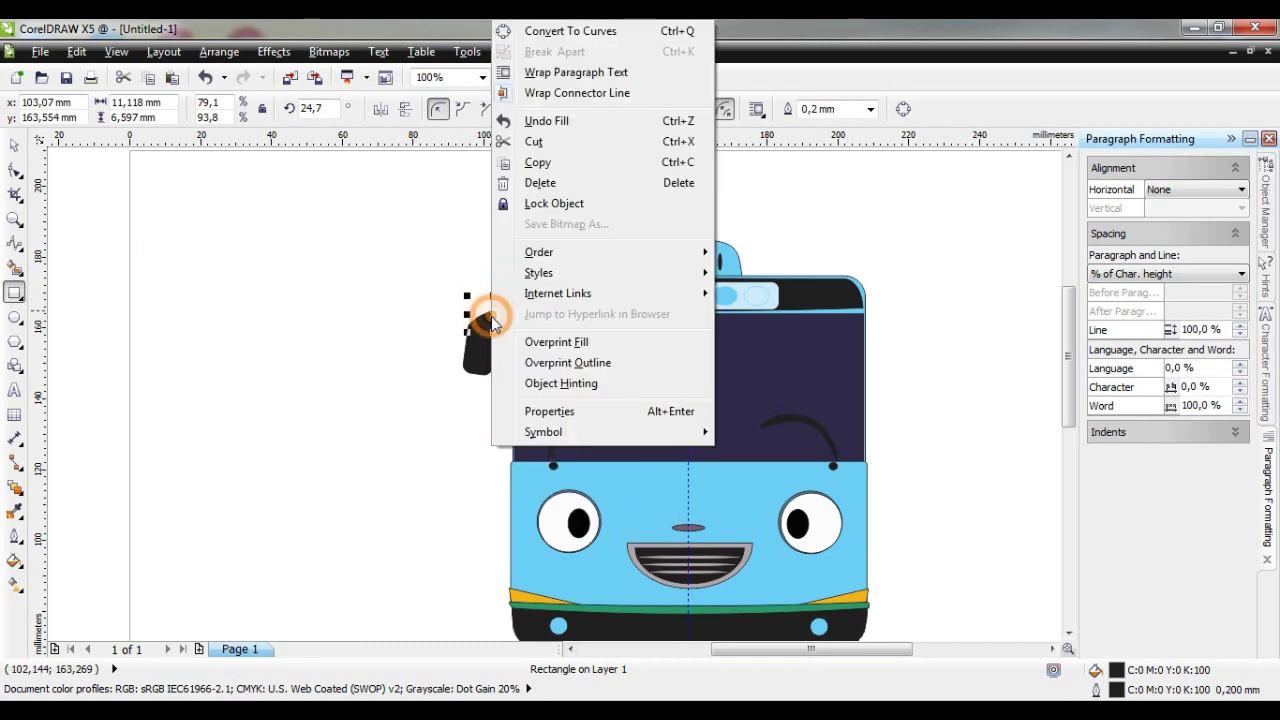
mouse_move(541, 253)
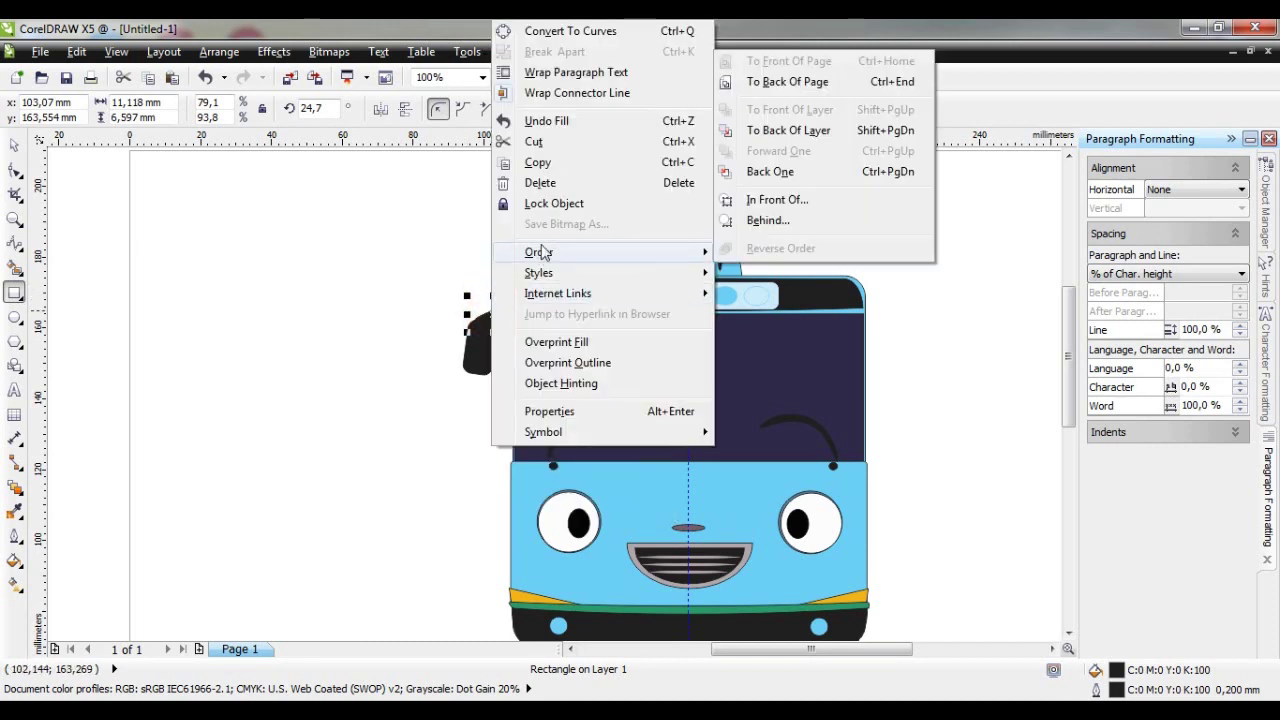
left_click(771, 222)
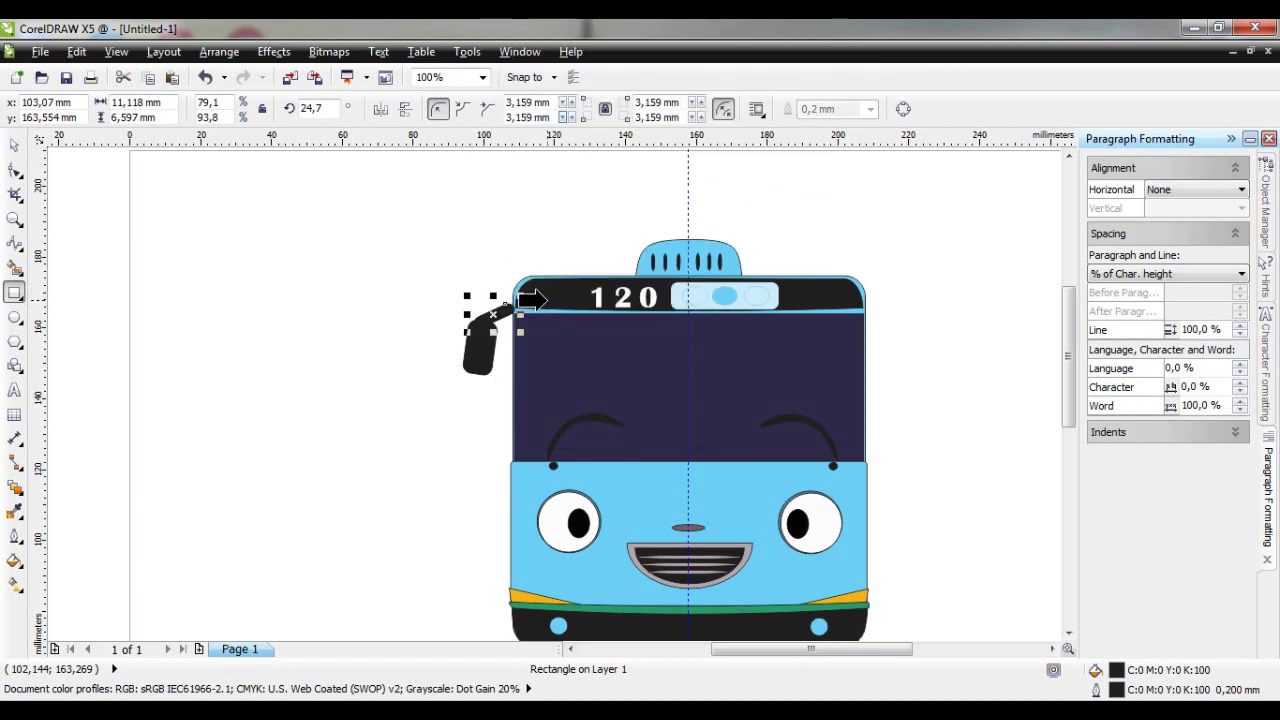
left_click(540, 300)
Nudge the mirror arm about 1.3 mm to the right, further into the bus body
key("Right")
key("Right")
key("Right")
key("Right")
key("Right")
key("Right")
key("Right")
key("Right")
key("Right")
key("Right")
key("Right")
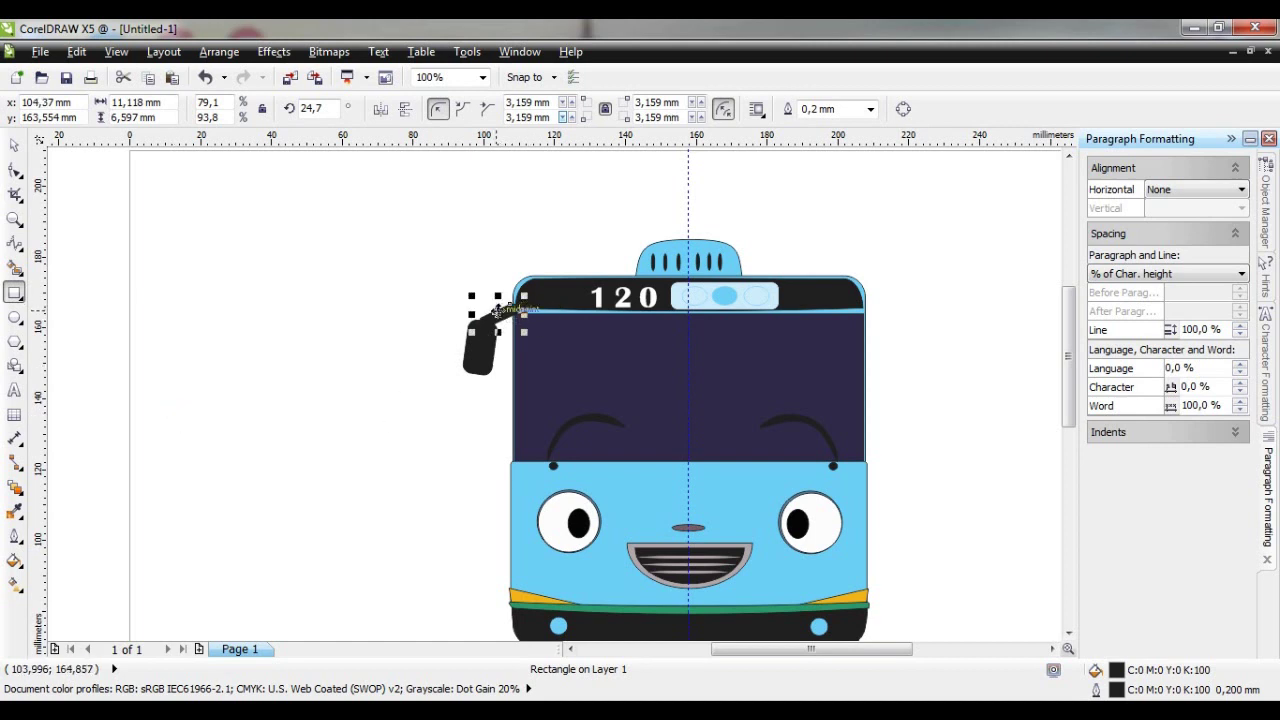
Order the mirror arm behind the bus's blue upper body at its right edge and deselect it
right_click(497, 311)
mouse_move(596, 256)
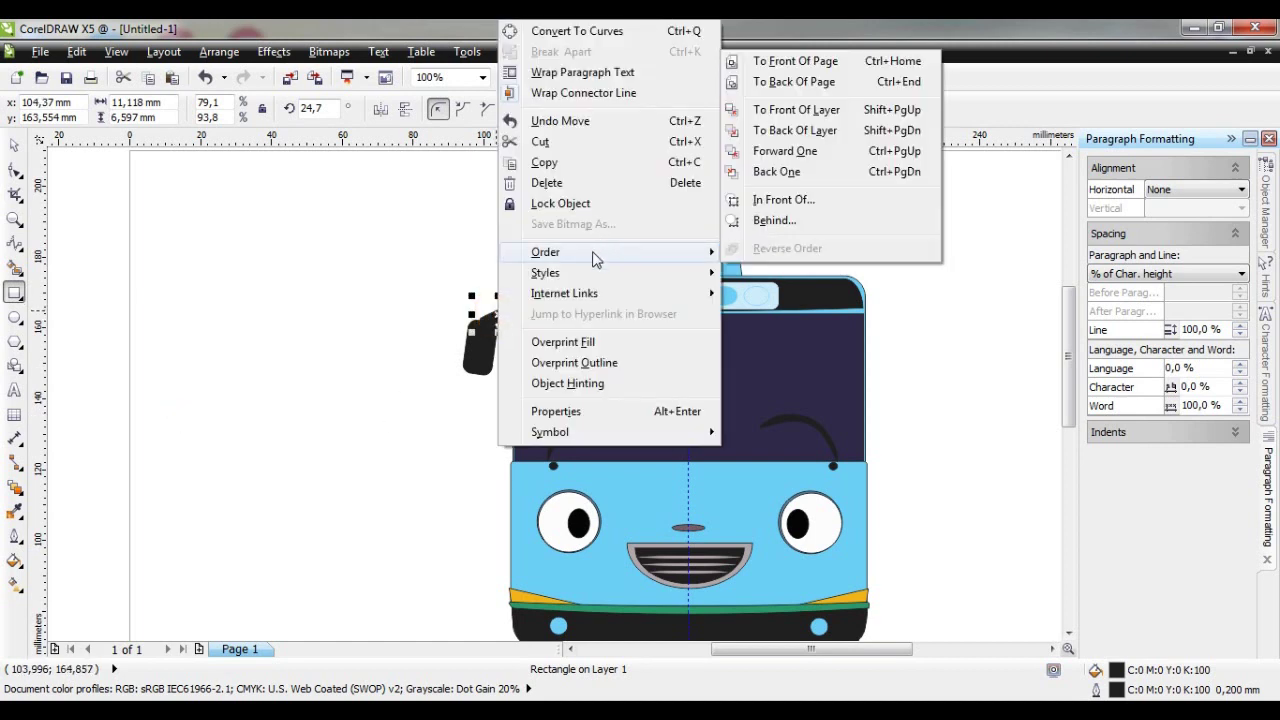
left_click(774, 220)
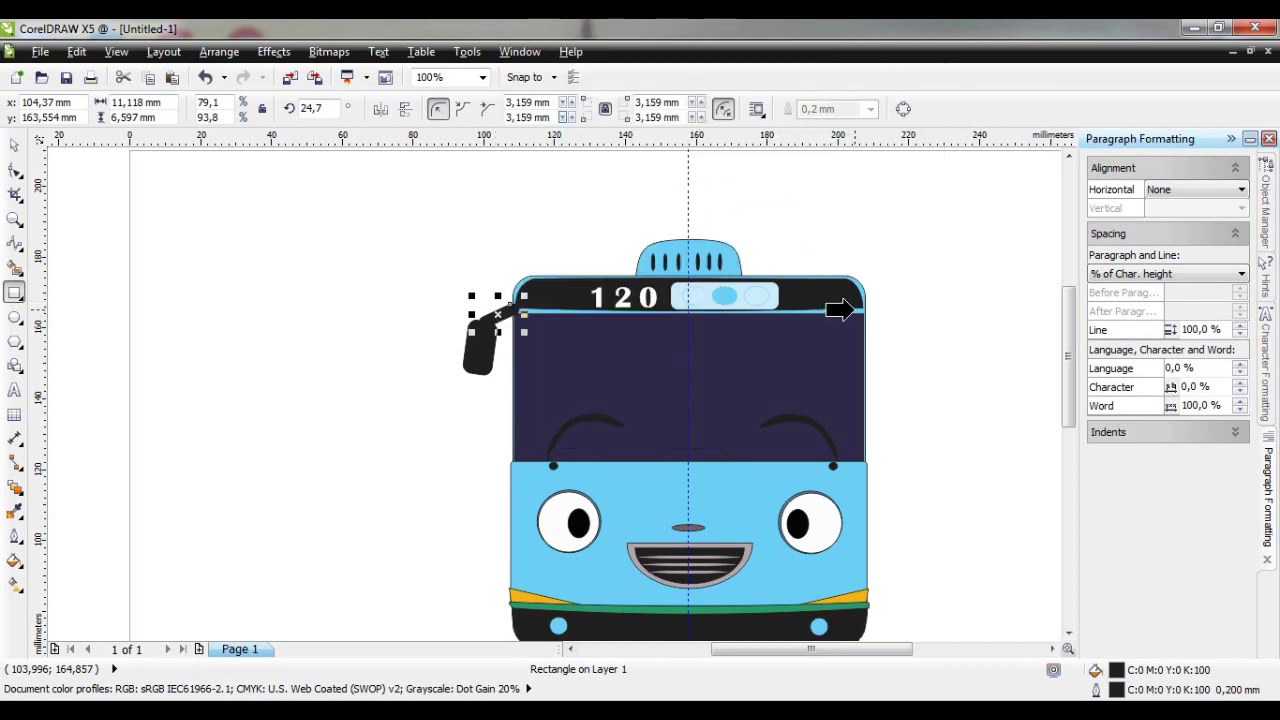
left_click(854, 312)
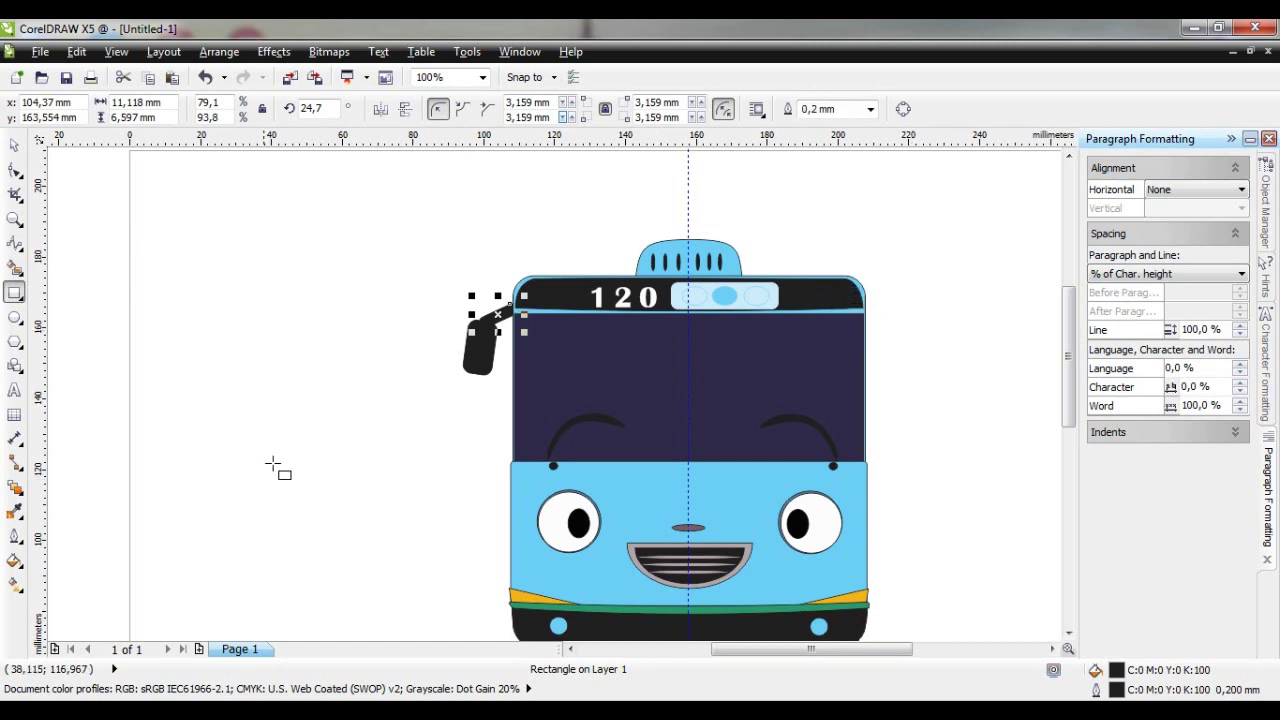
key("Escape")
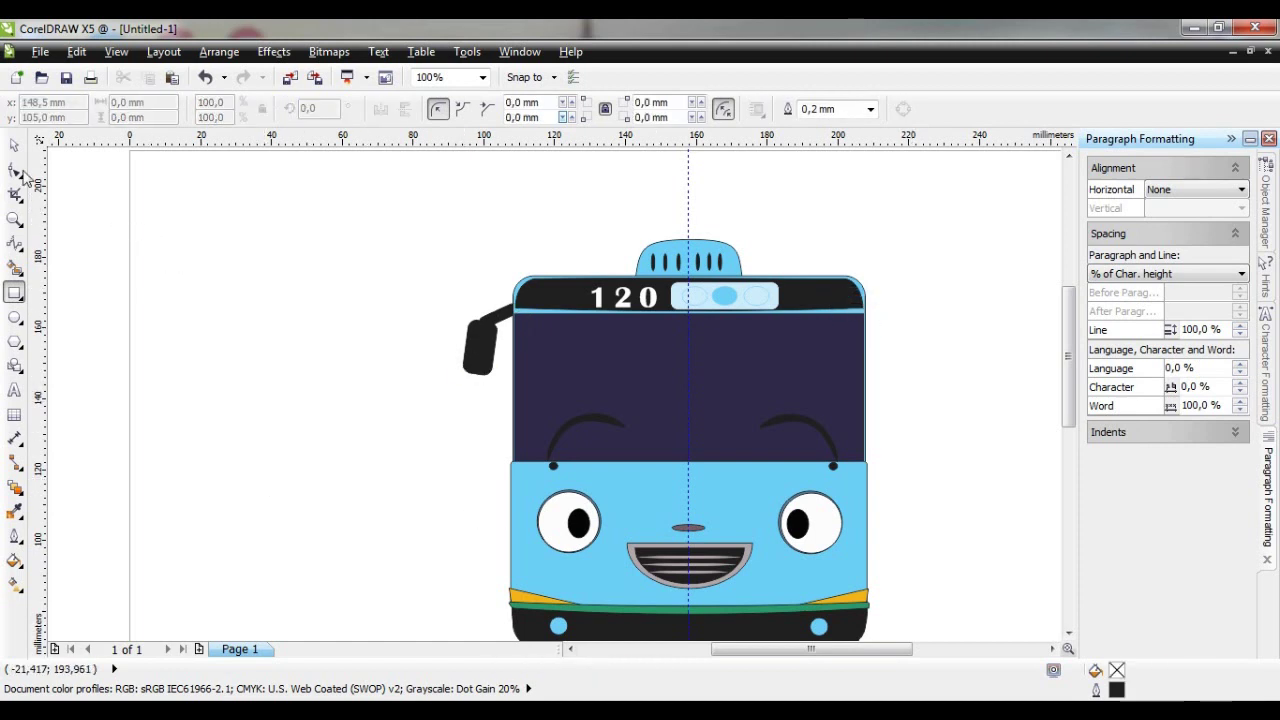
Skew the black mirror's lower edge slightly toward the bus, making it about 8.7 mm wide, and select the mirror arm
left_click(14, 145)
left_click(489, 370)
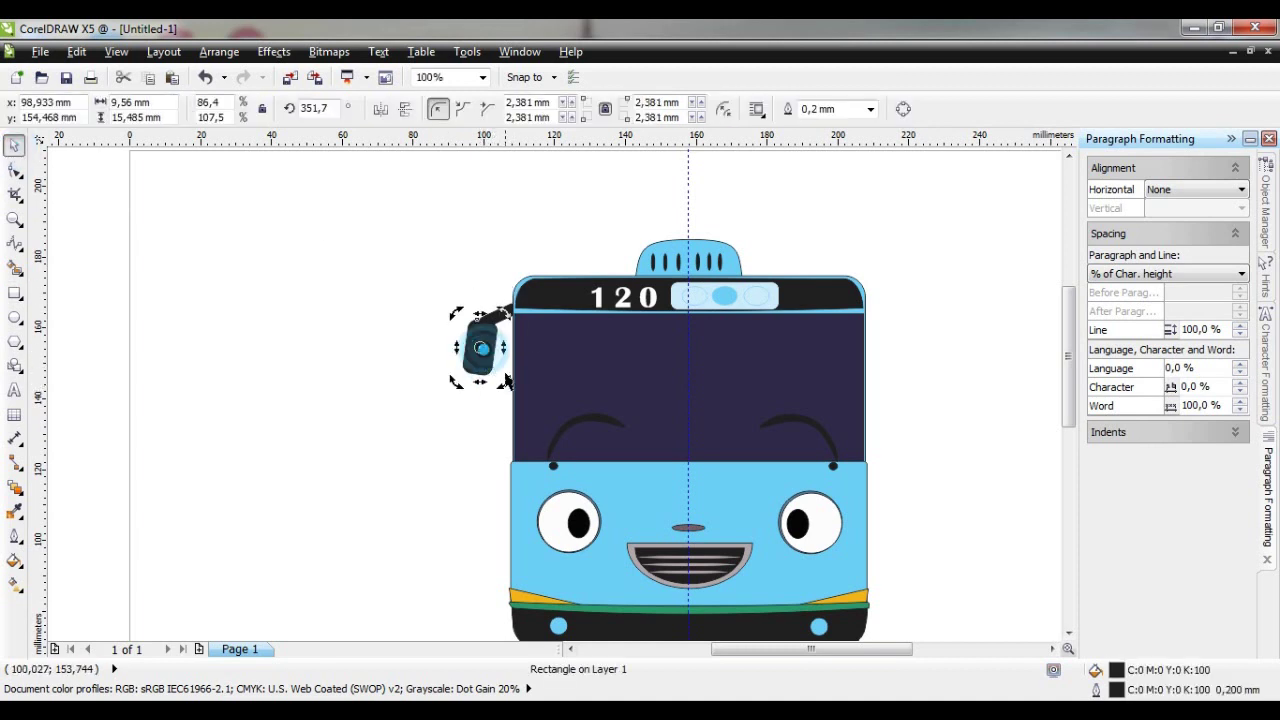
left_click_drag(481, 381, 489, 381)
left_click(489, 381)
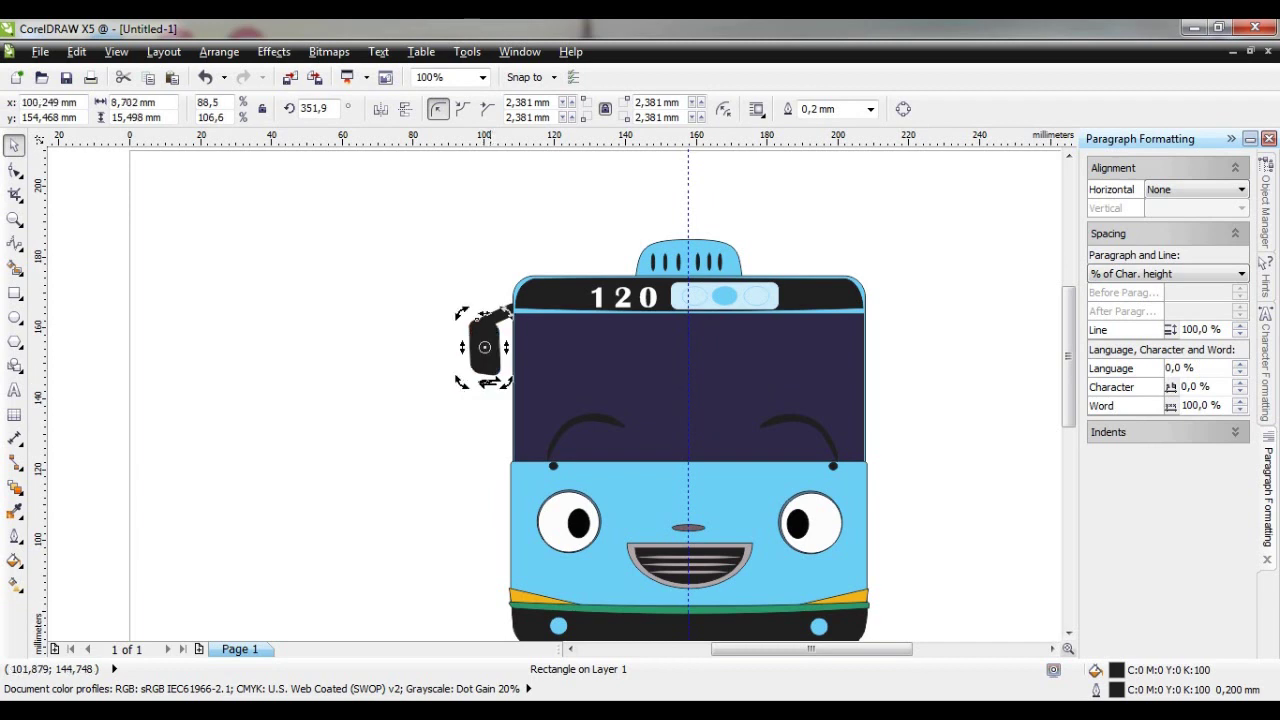
left_click(423, 408)
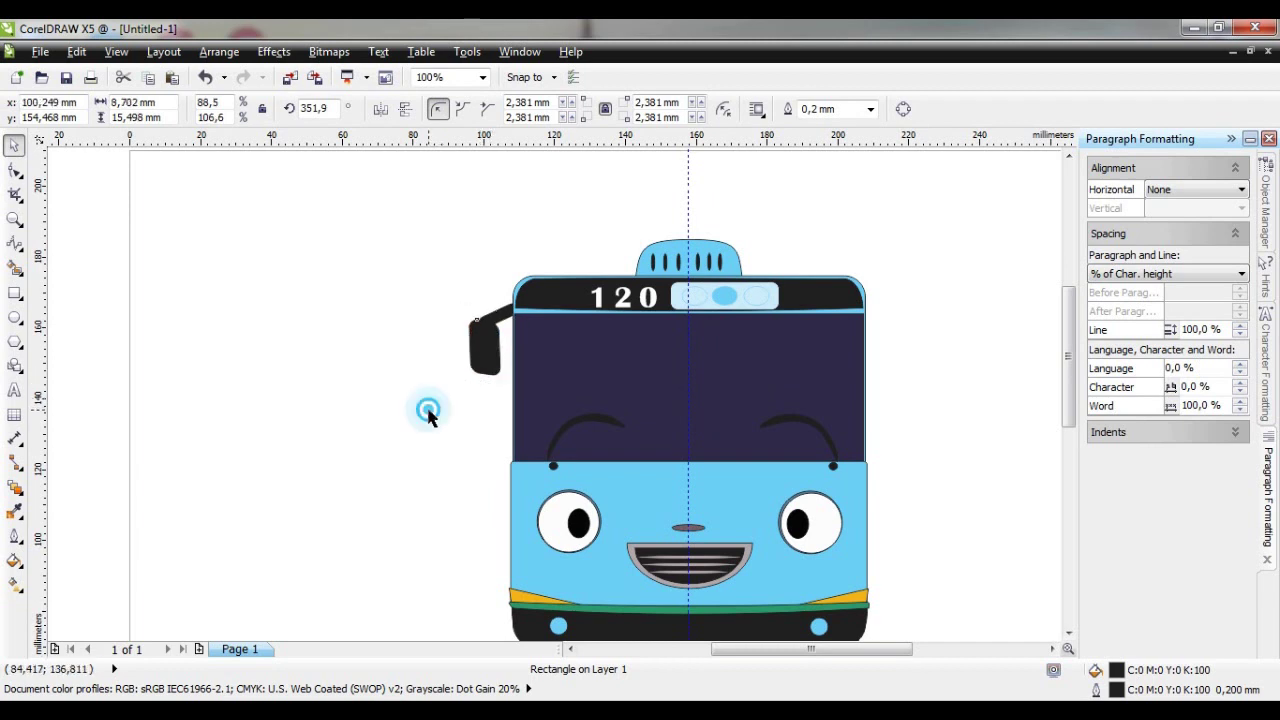
left_click(505, 322)
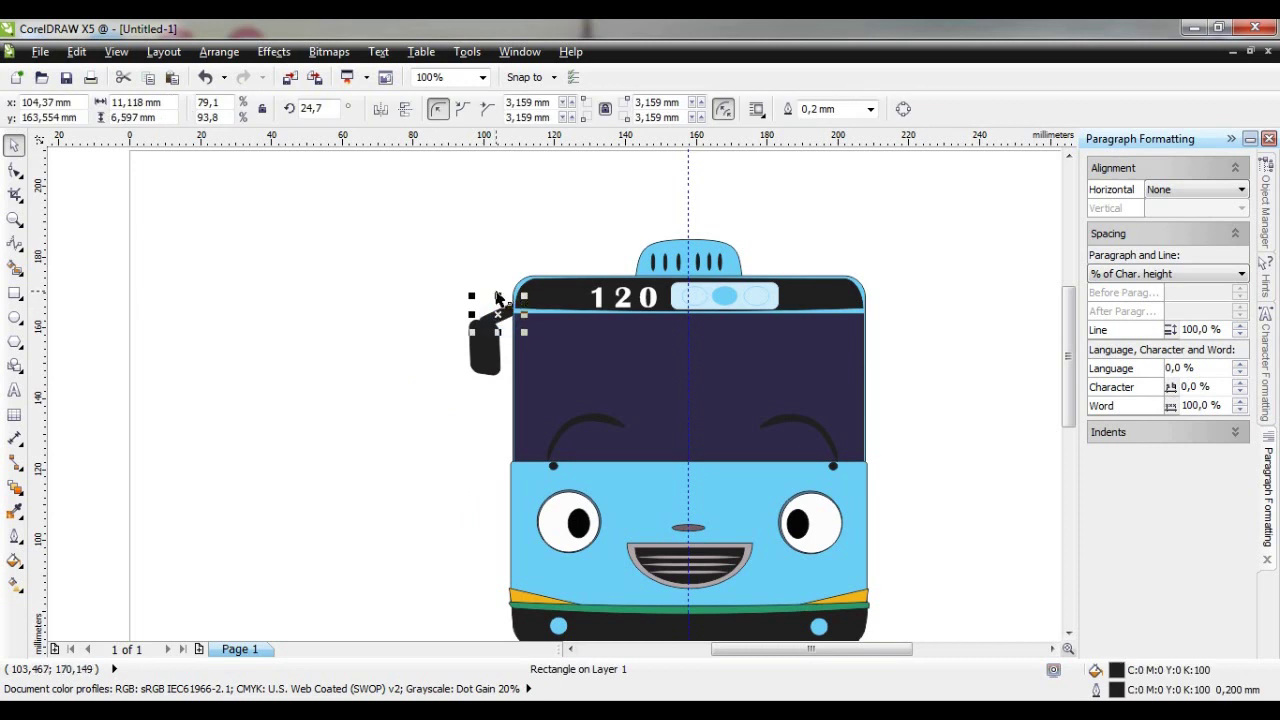
Flatten the left mirror arm to about 4.8 mm tall and deselect it
left_click_drag(496, 295, 497, 301)
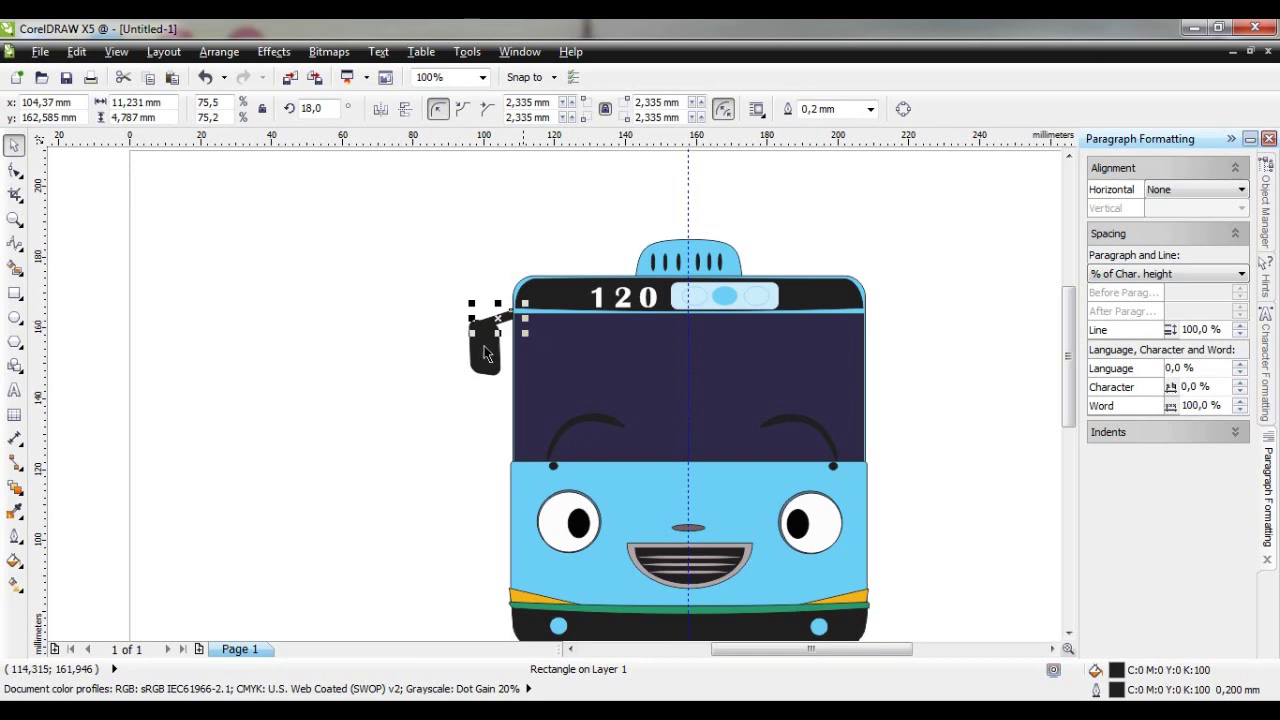
left_click(377, 395)
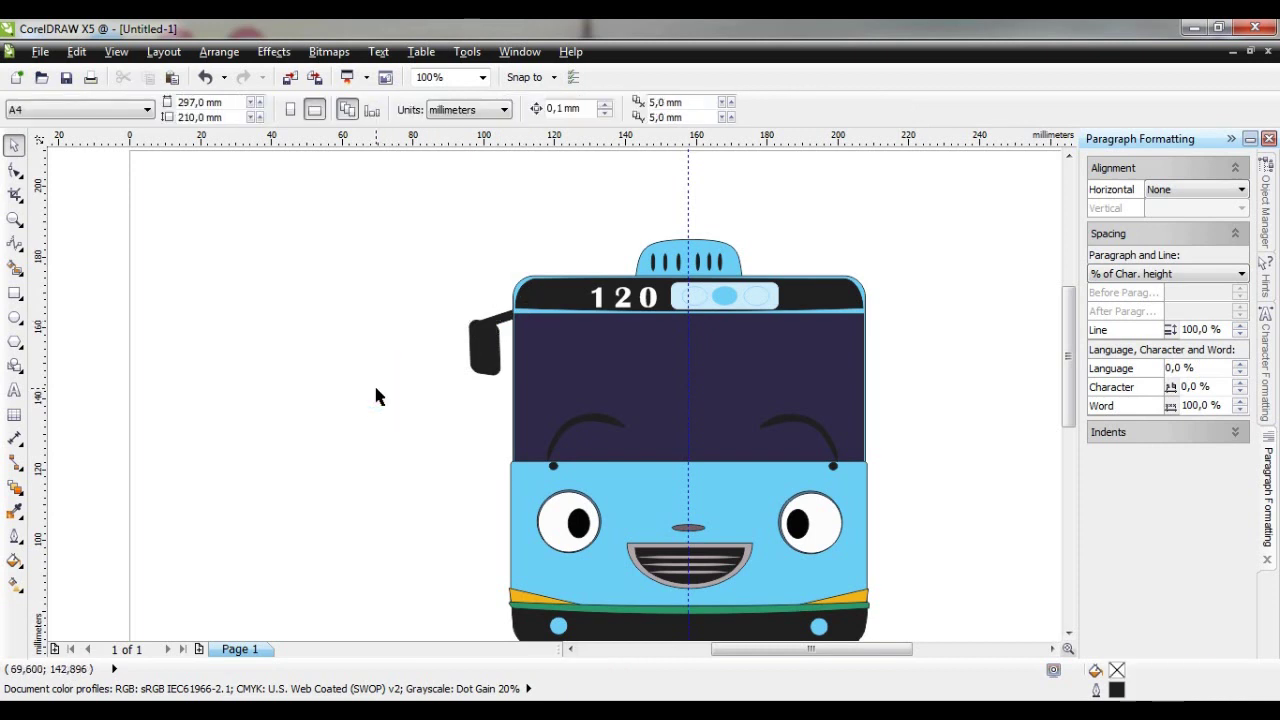
Skew the left mirror upright, making it about 8.5 by 14.9 mm, and nudge it up about 0.6 mm to meet its arm
left_click(472, 358)
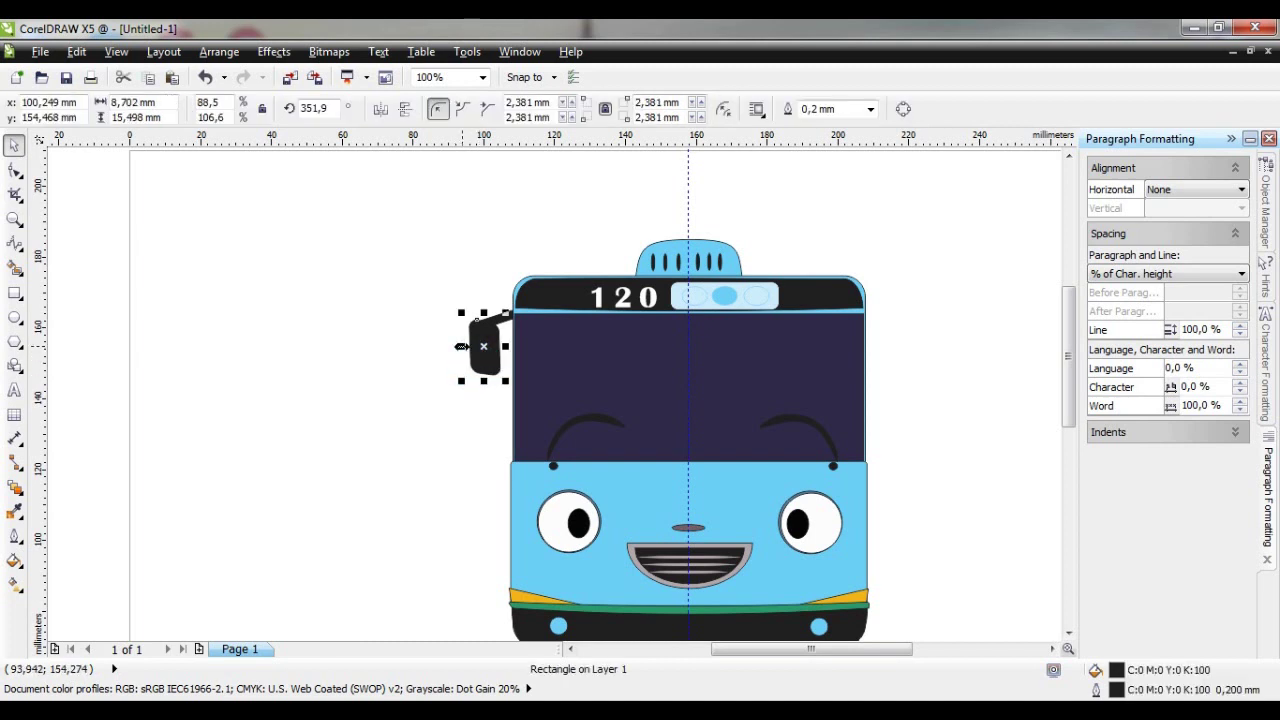
left_click_drag(461, 346, 463, 347)
left_click(485, 349)
left_click_drag(461, 347, 462, 350)
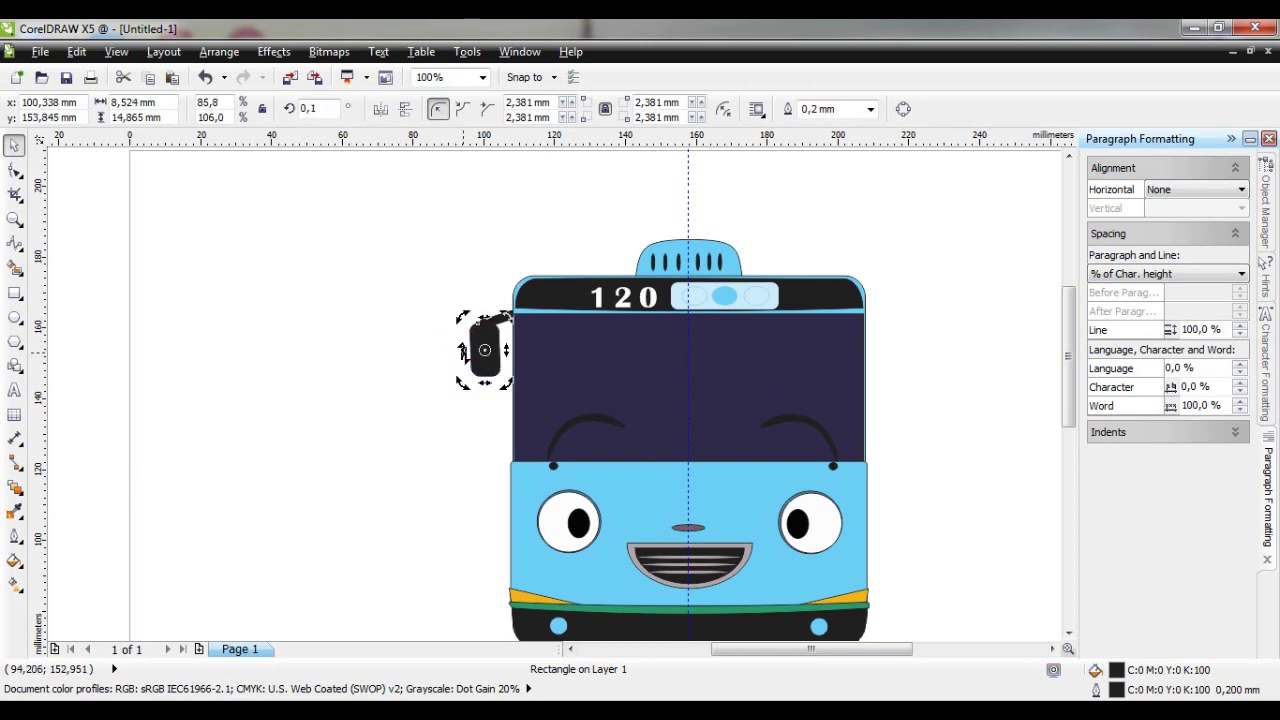
key("Escape")
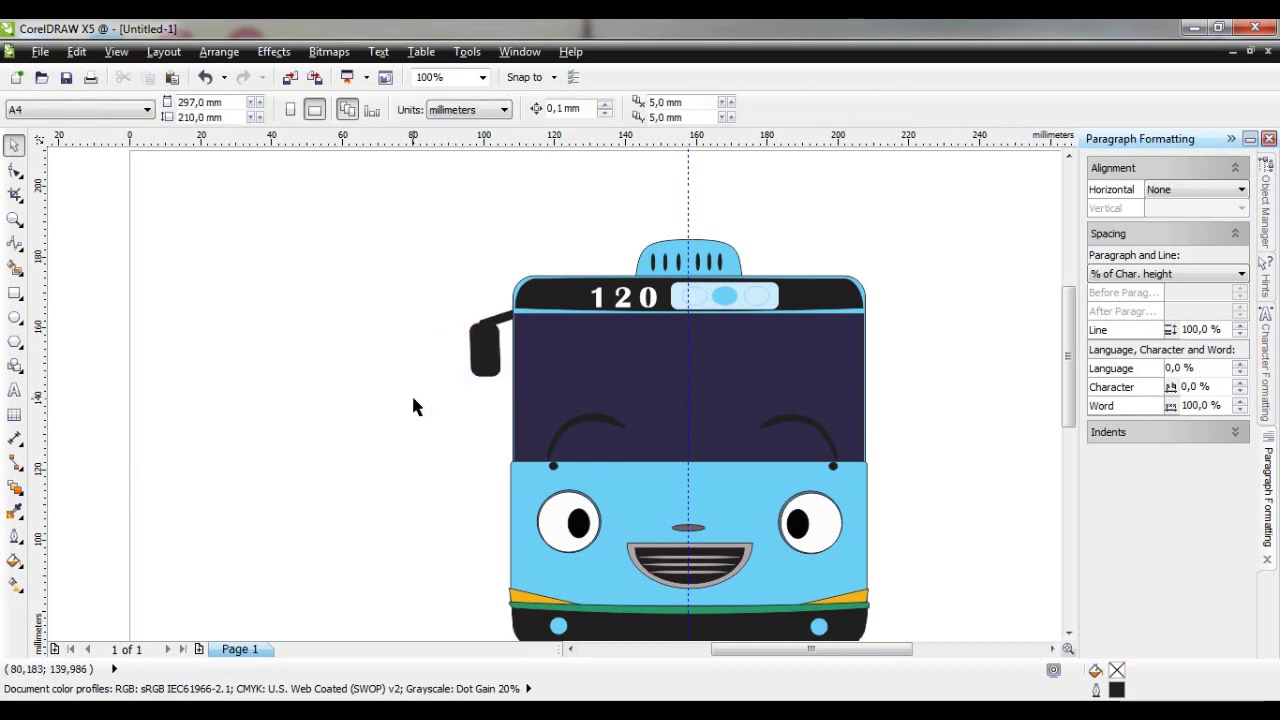
left_click(485, 348)
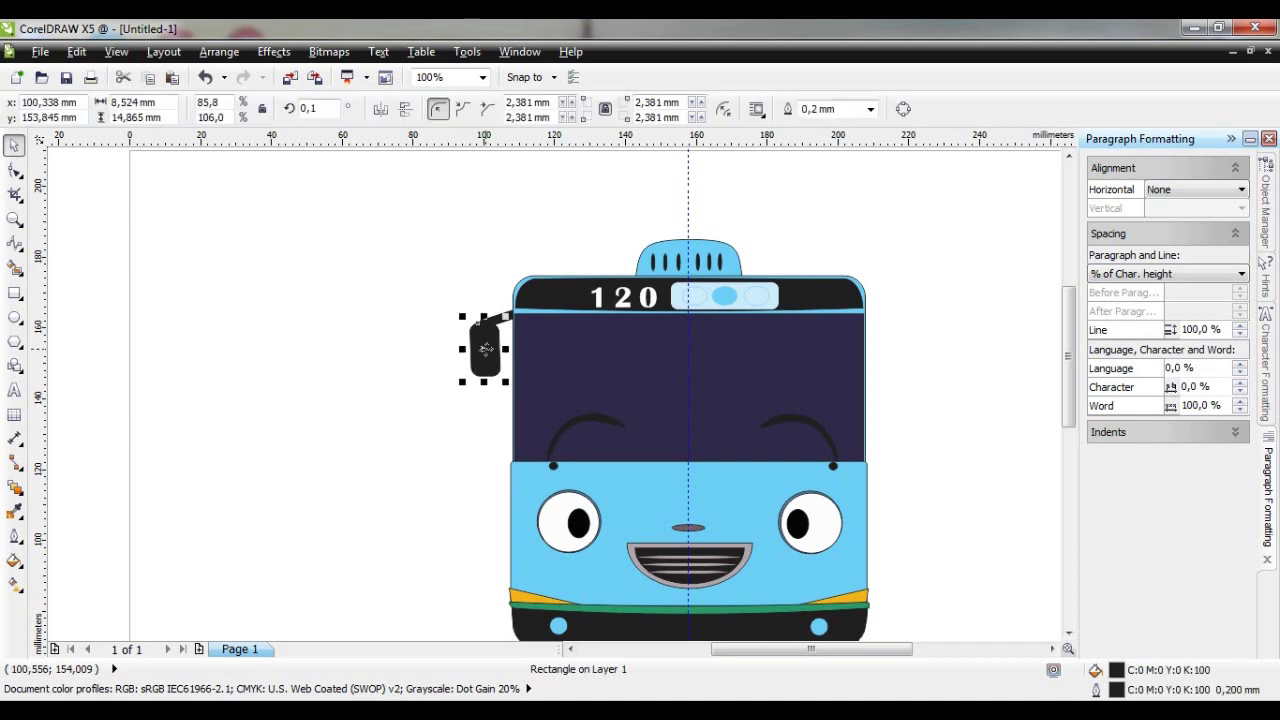
key("Up")
key("Up")
key("Up")
left_click(366, 370)
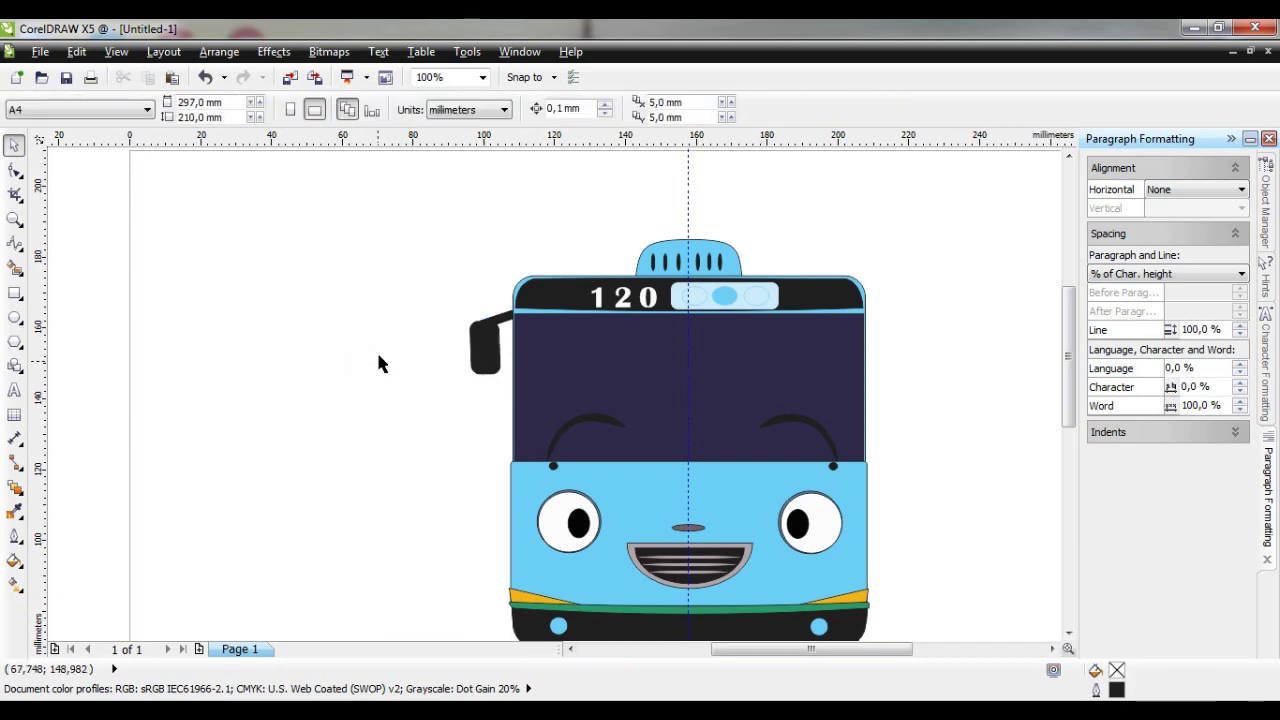
Duplicate the left mirror with its arm, flip the copy horizontally, and place it against the bus's upper right edge
left_click_drag(391, 294, 527, 383)
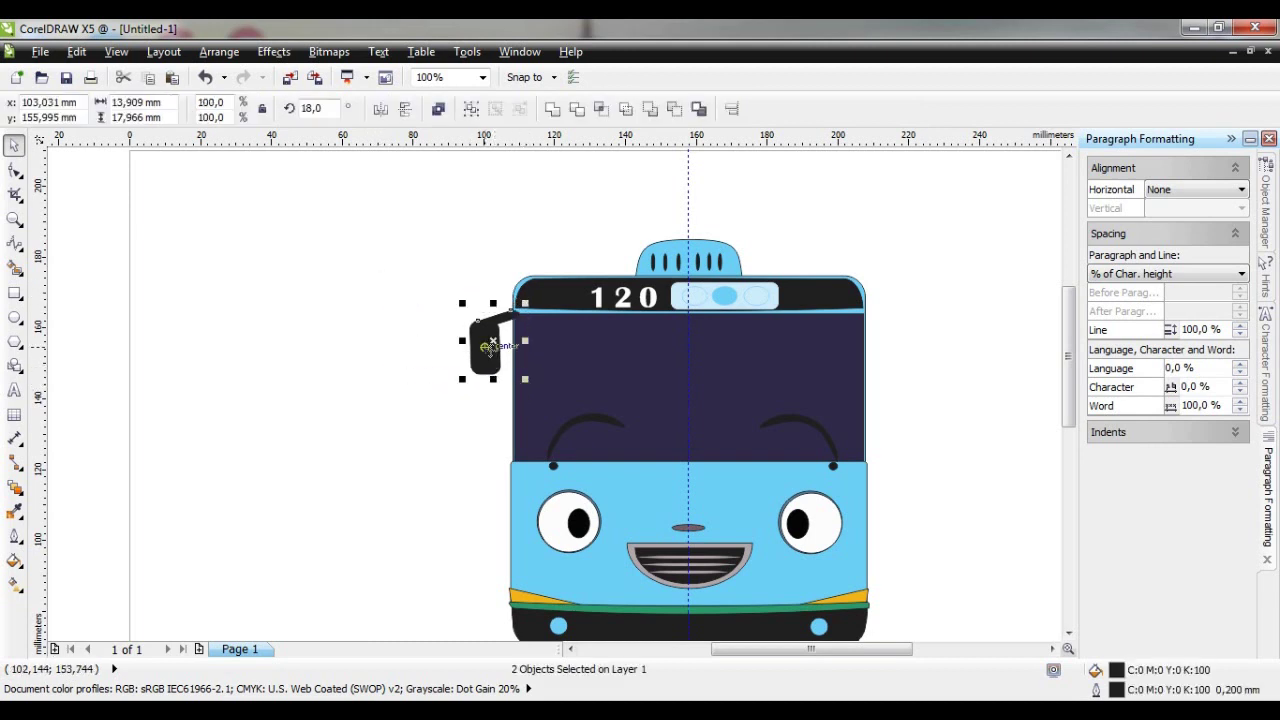
left_click_drag(490, 345, 918, 343)
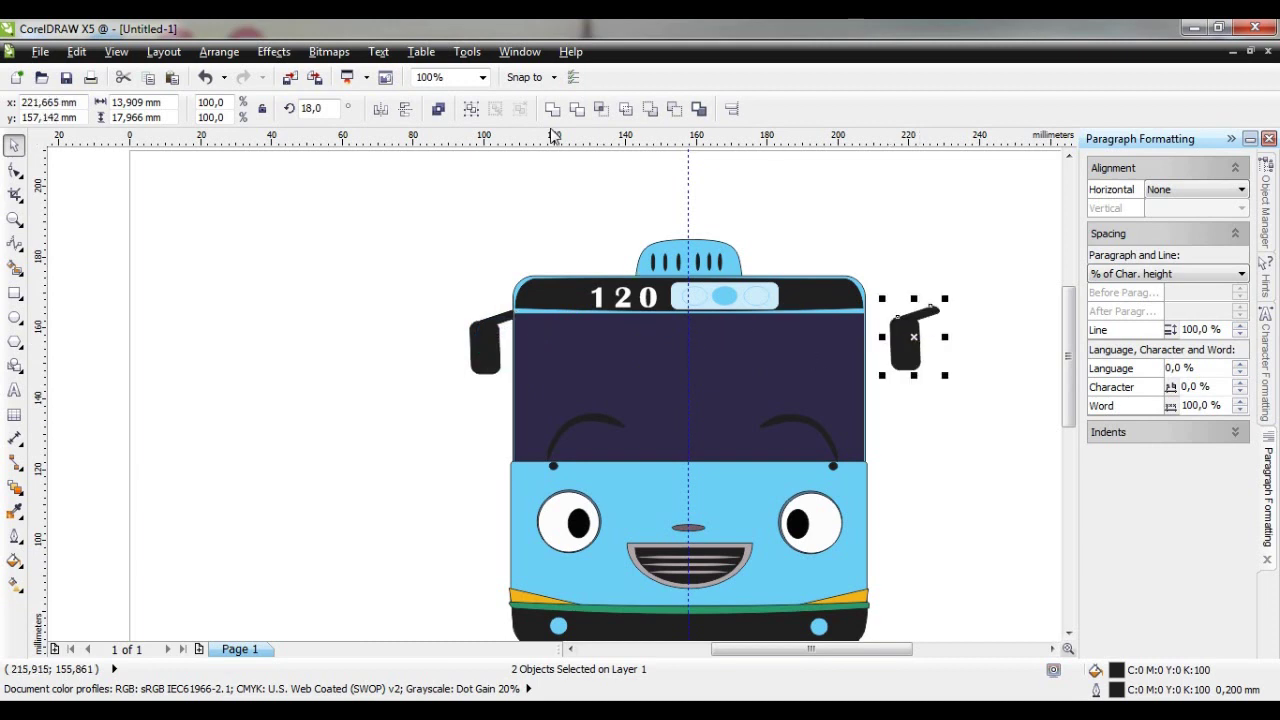
left_click(381, 111)
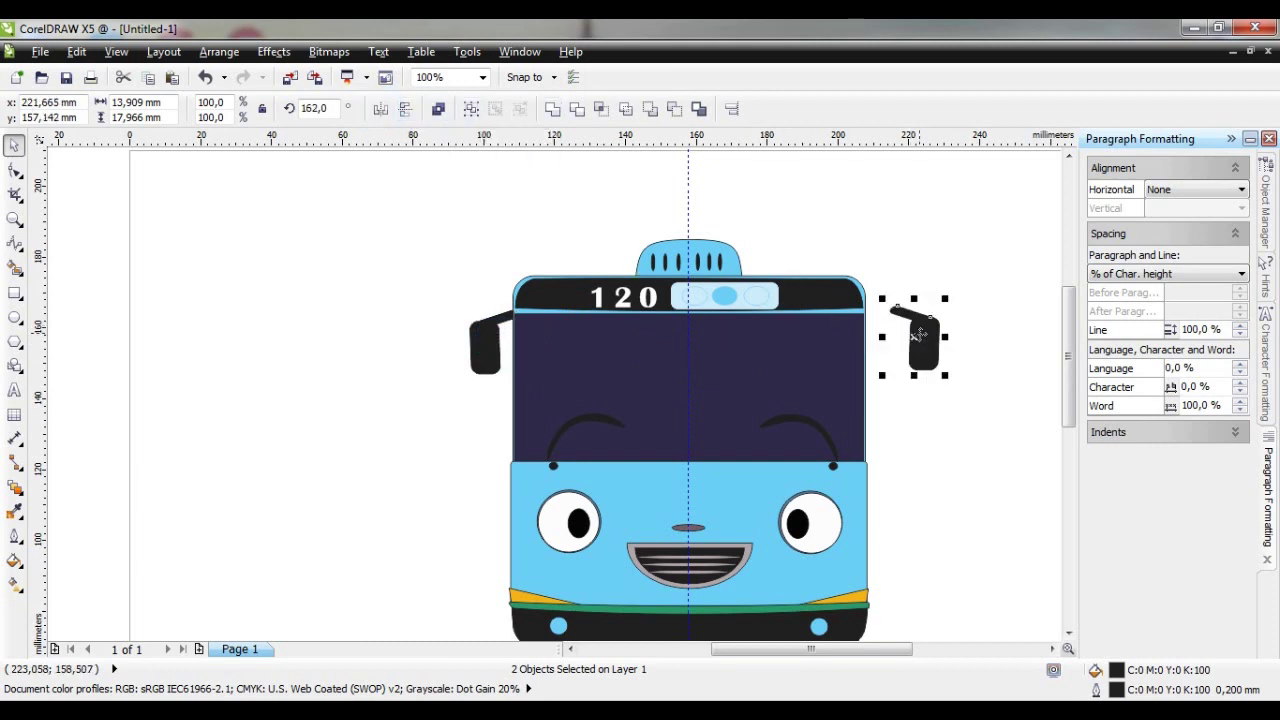
left_click_drag(918, 336, 877, 338)
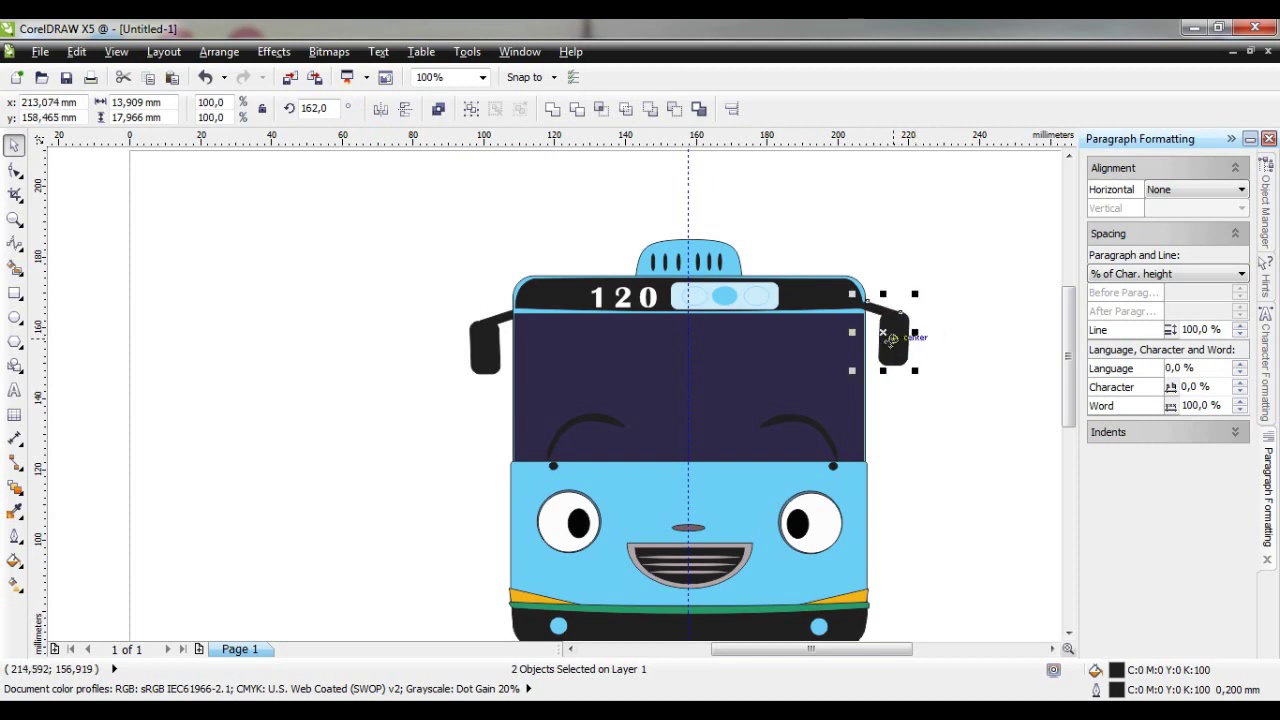
left_click(944, 346)
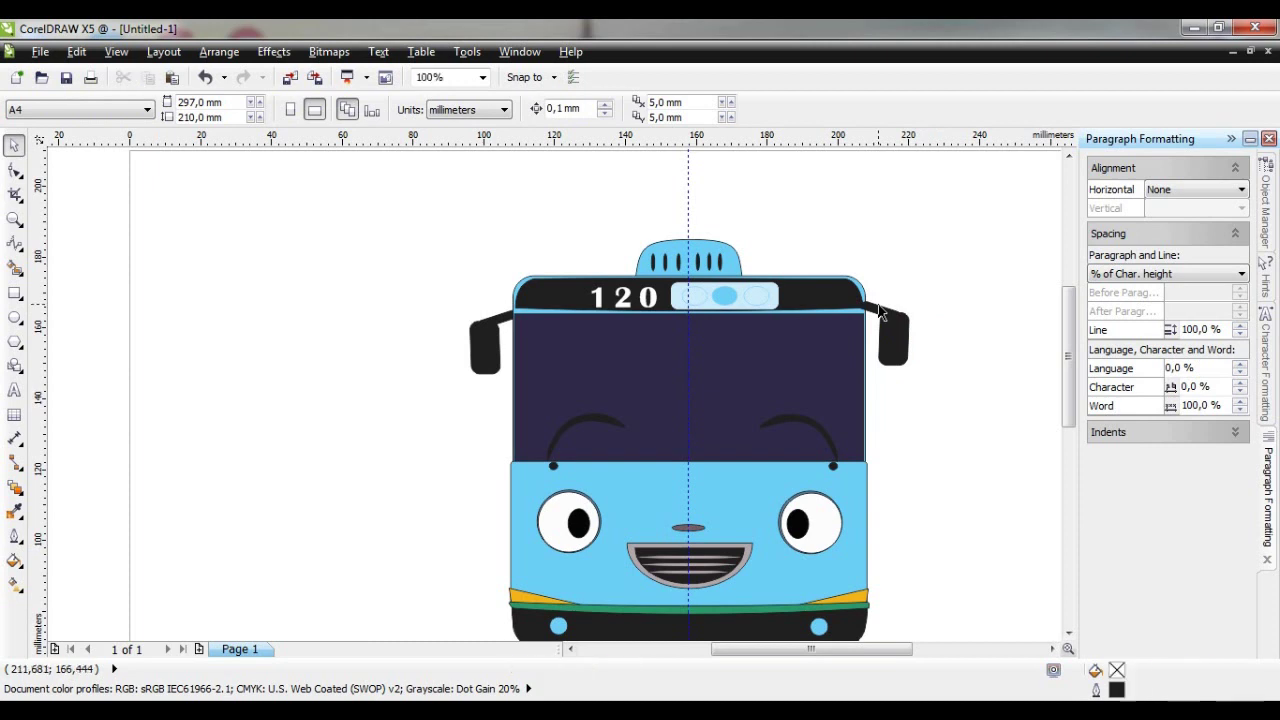
Order the right mirror arm behind the bus's blue upper body and deselect it
left_click(873, 318)
right_click(868, 298)
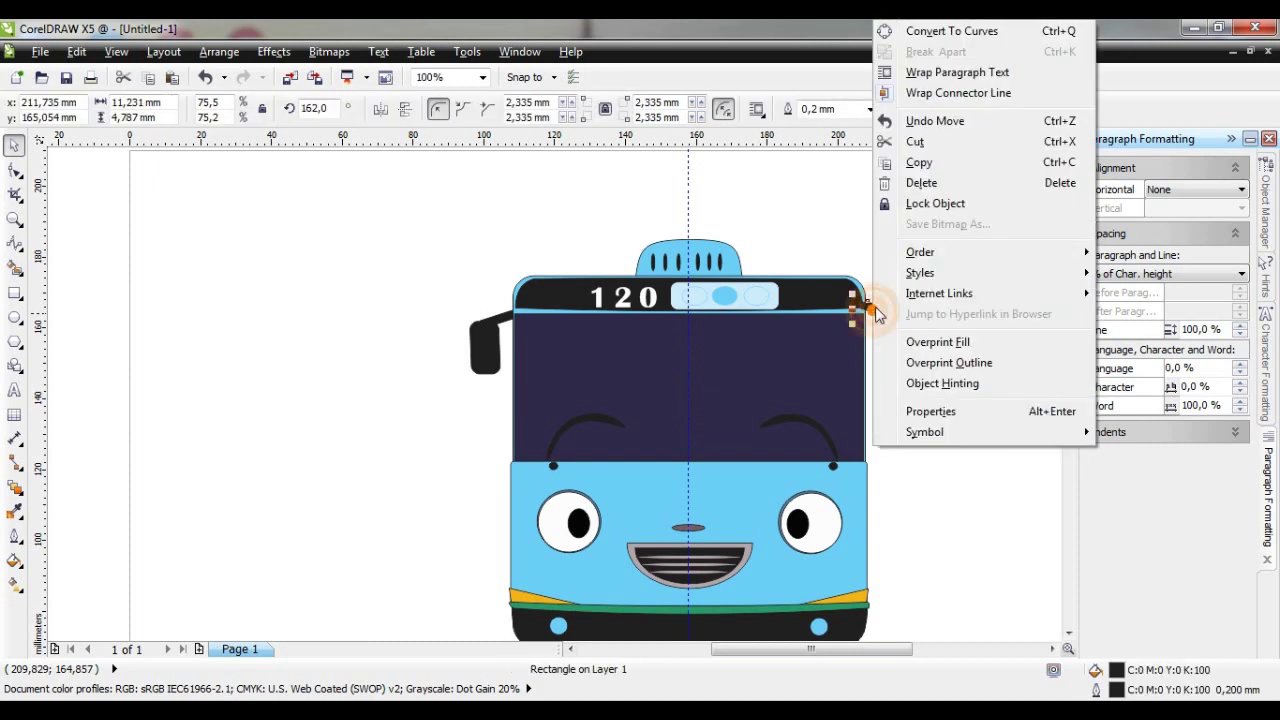
mouse_move(922, 256)
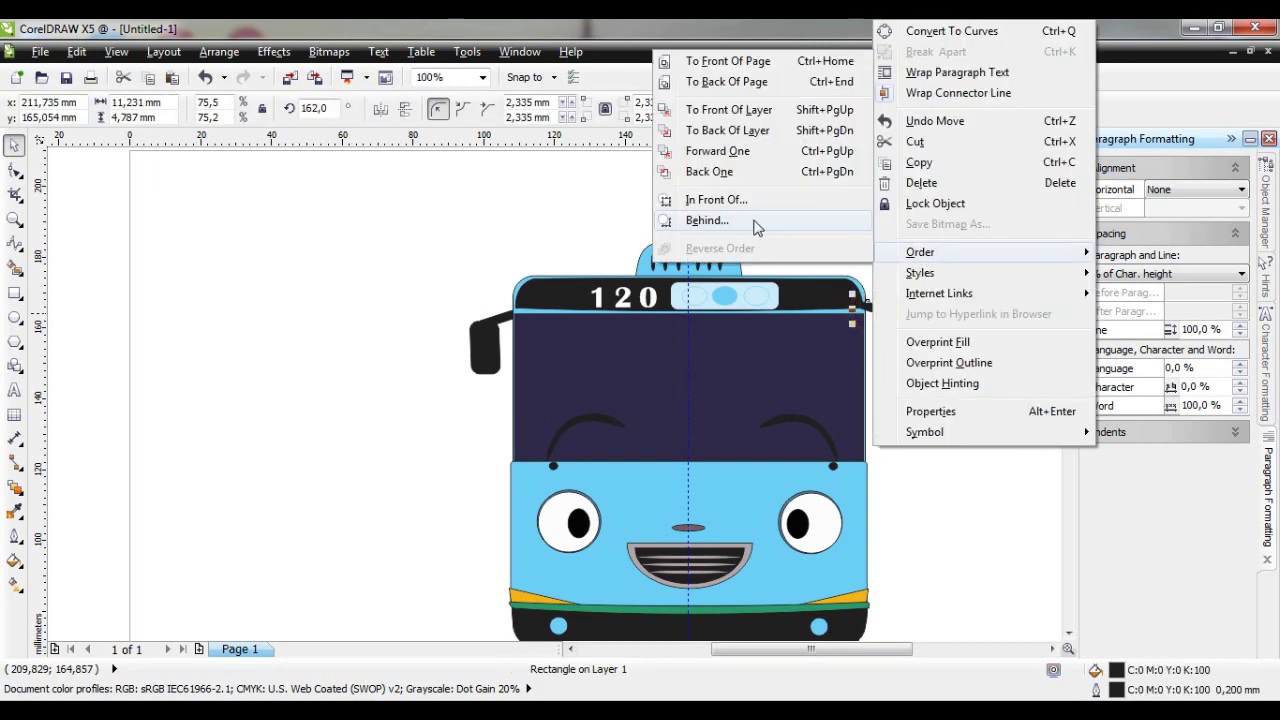
left_click(707, 220)
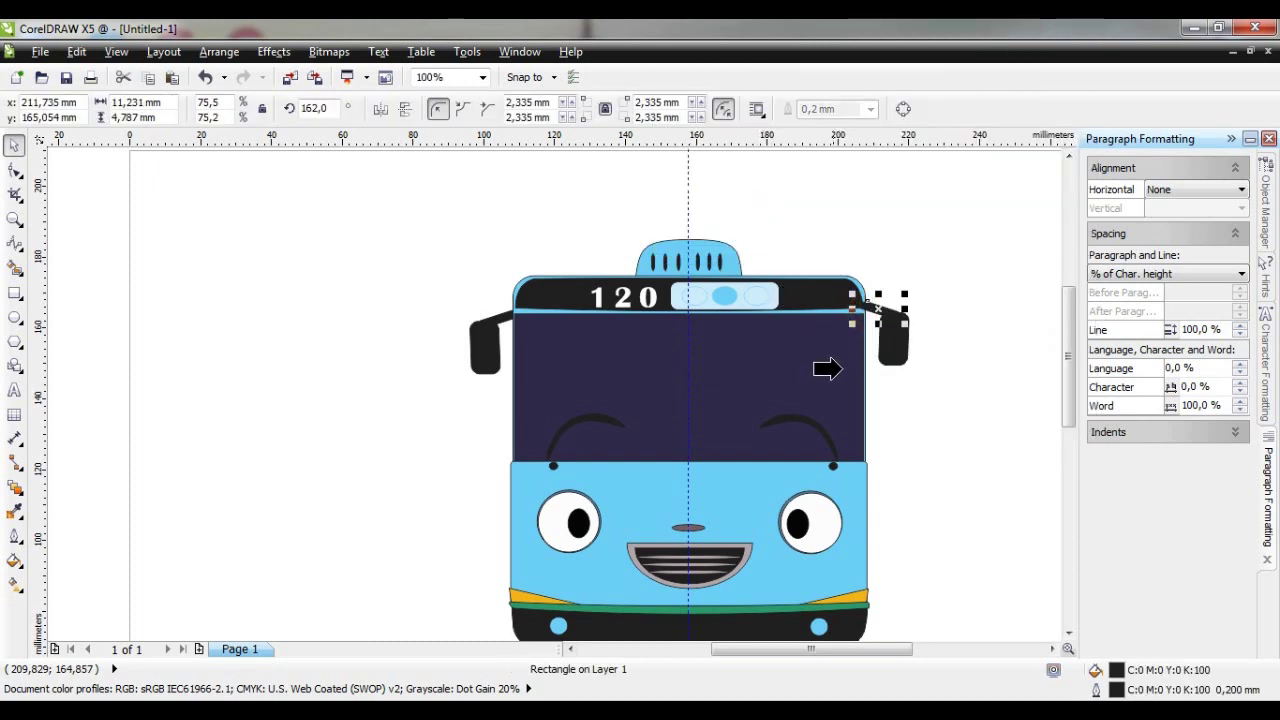
left_click(835, 311)
left_click(928, 268)
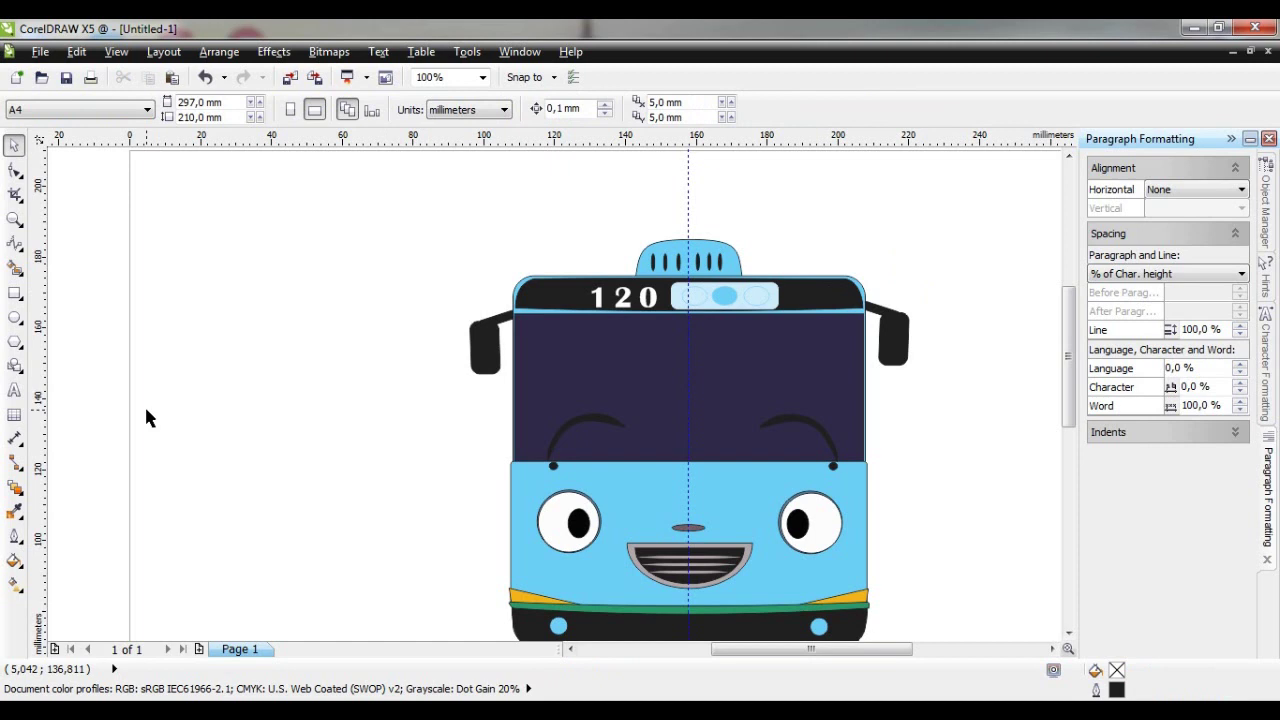
Nudge the right mirror and its arm down about 2.3 mm and slightly left, level with the left mirror
left_click_drag(818, 236, 942, 378)
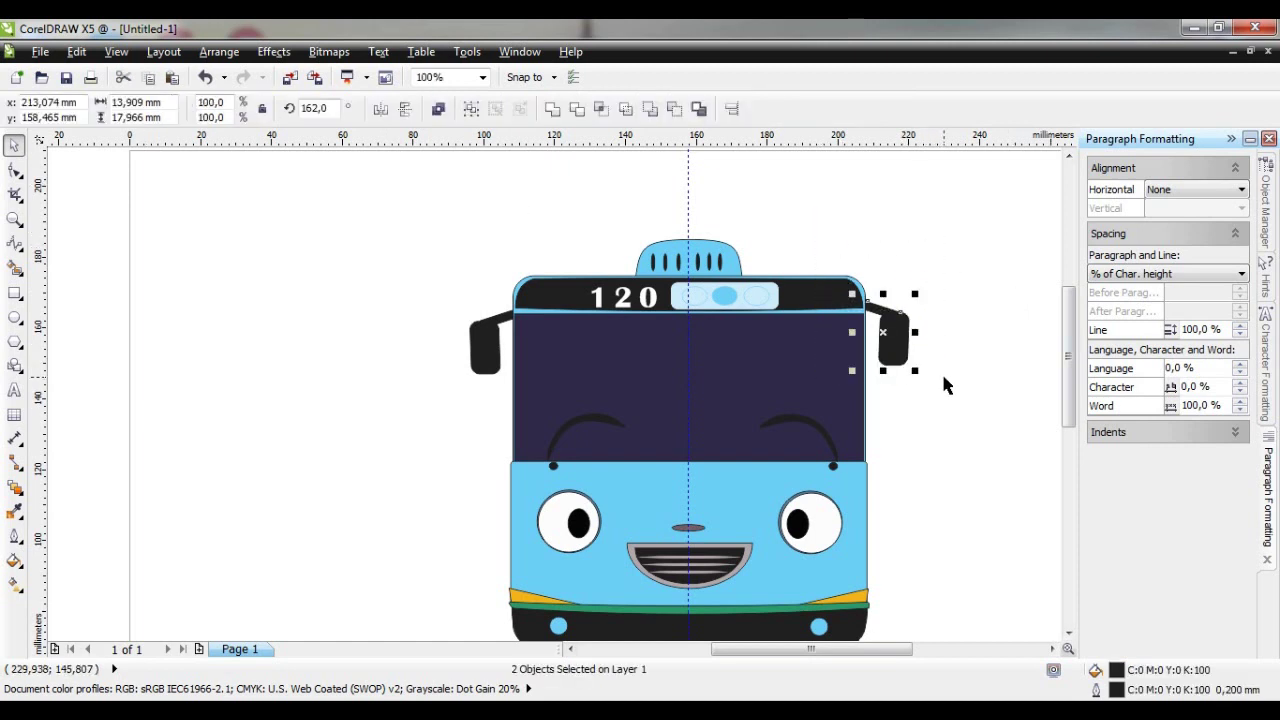
key("Down")
key("Down")
key("Down")
key("Down")
key("Down")
key("Down")
key("Down")
key("Down")
key("Down")
key("Down")
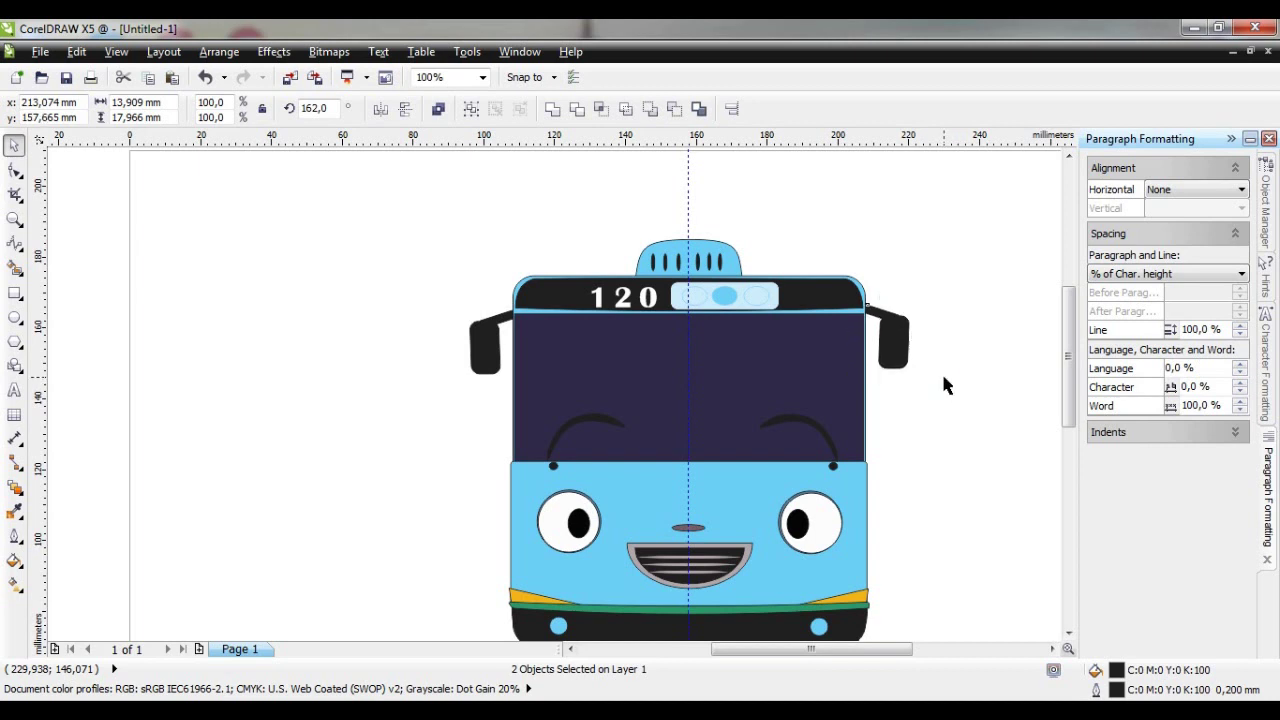
key("Down")
key("Down")
key("Down")
key("Down")
key("Down")
key("Down")
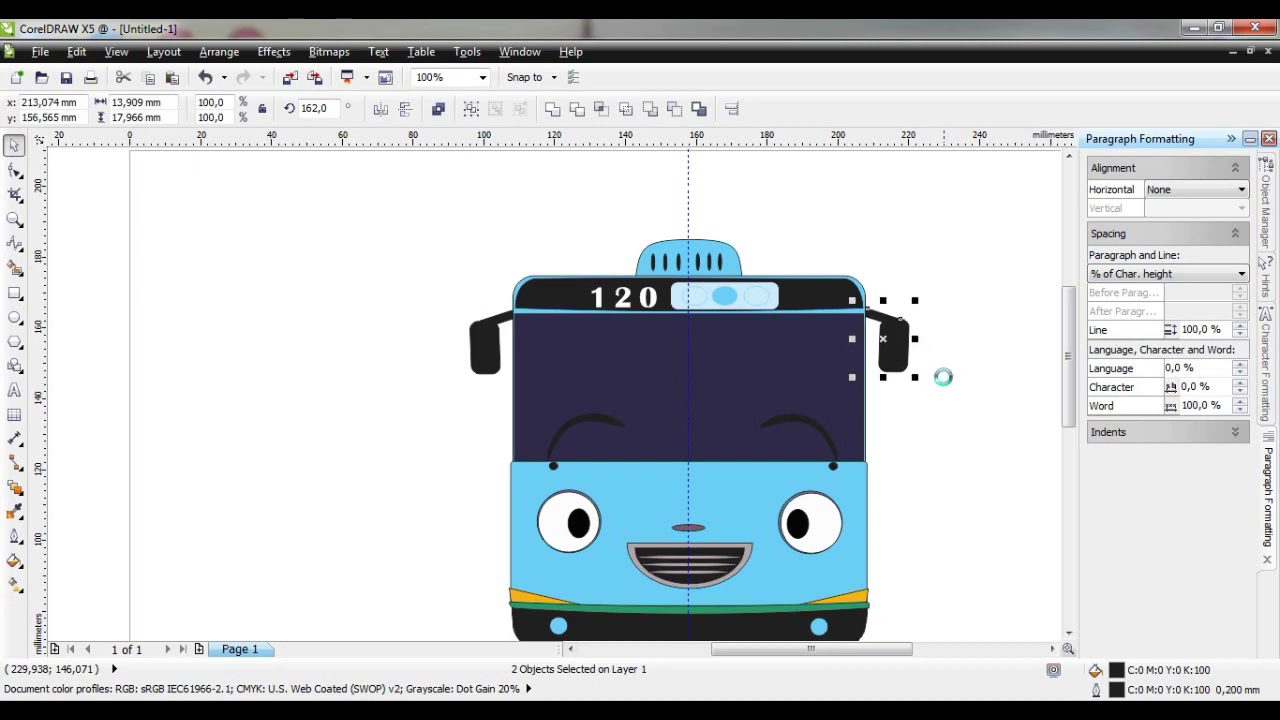
key("Down")
key("Down")
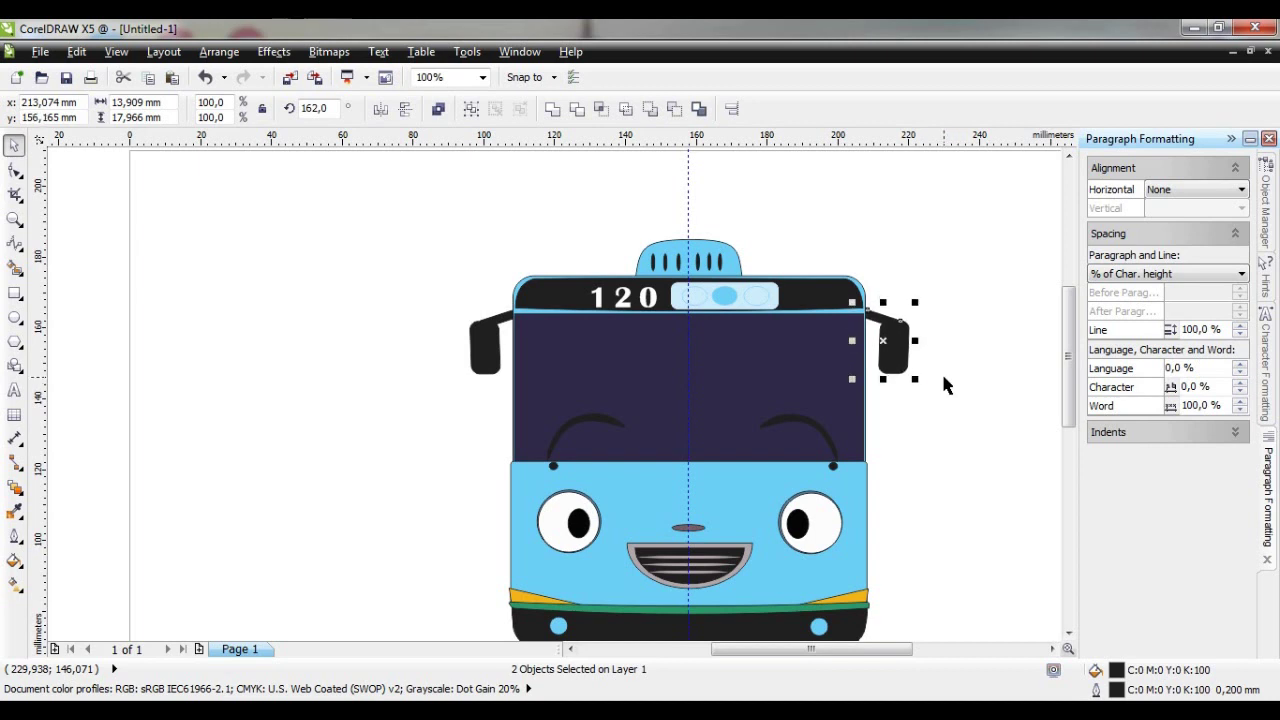
left_click(914, 252)
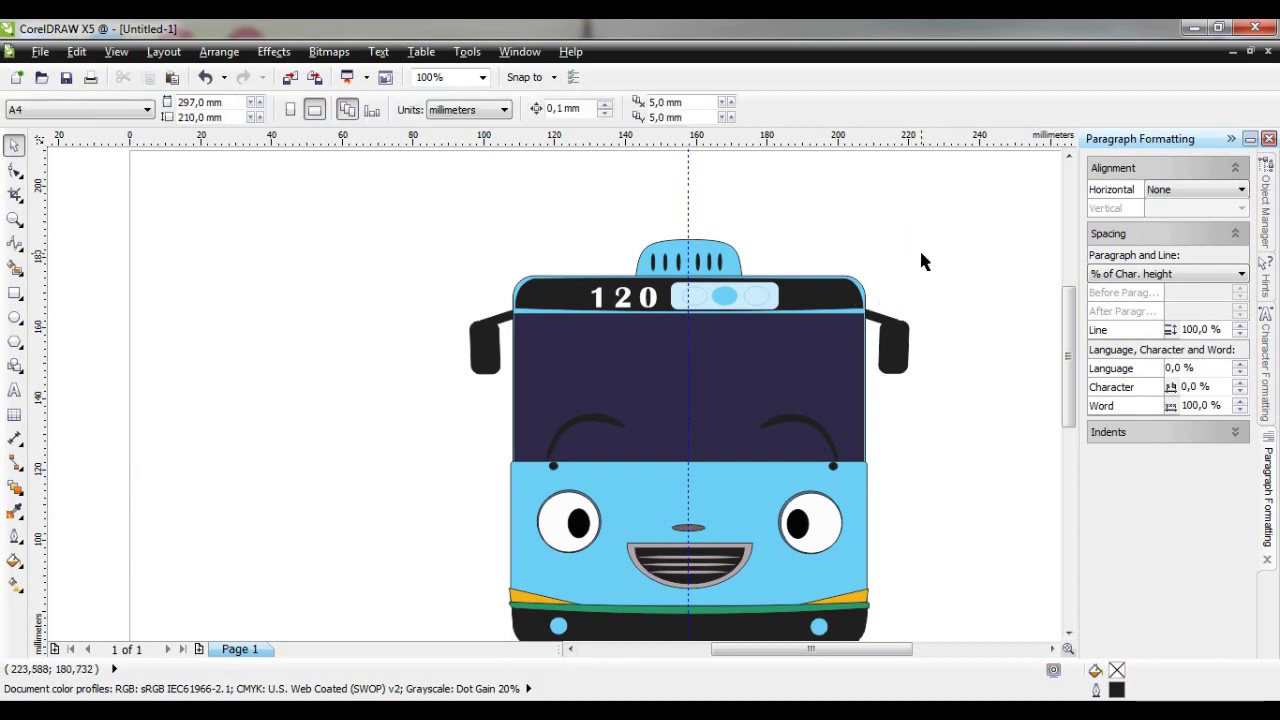
left_click_drag(845, 239, 966, 395)
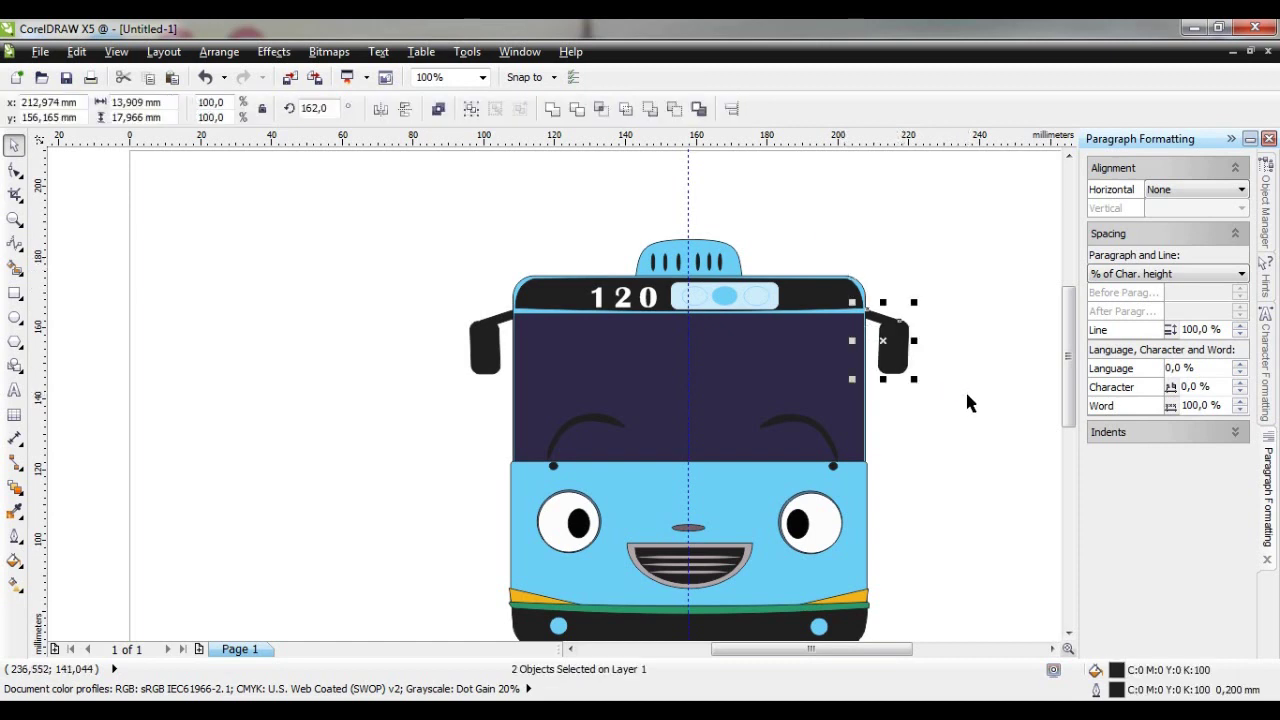
left_click(944, 410)
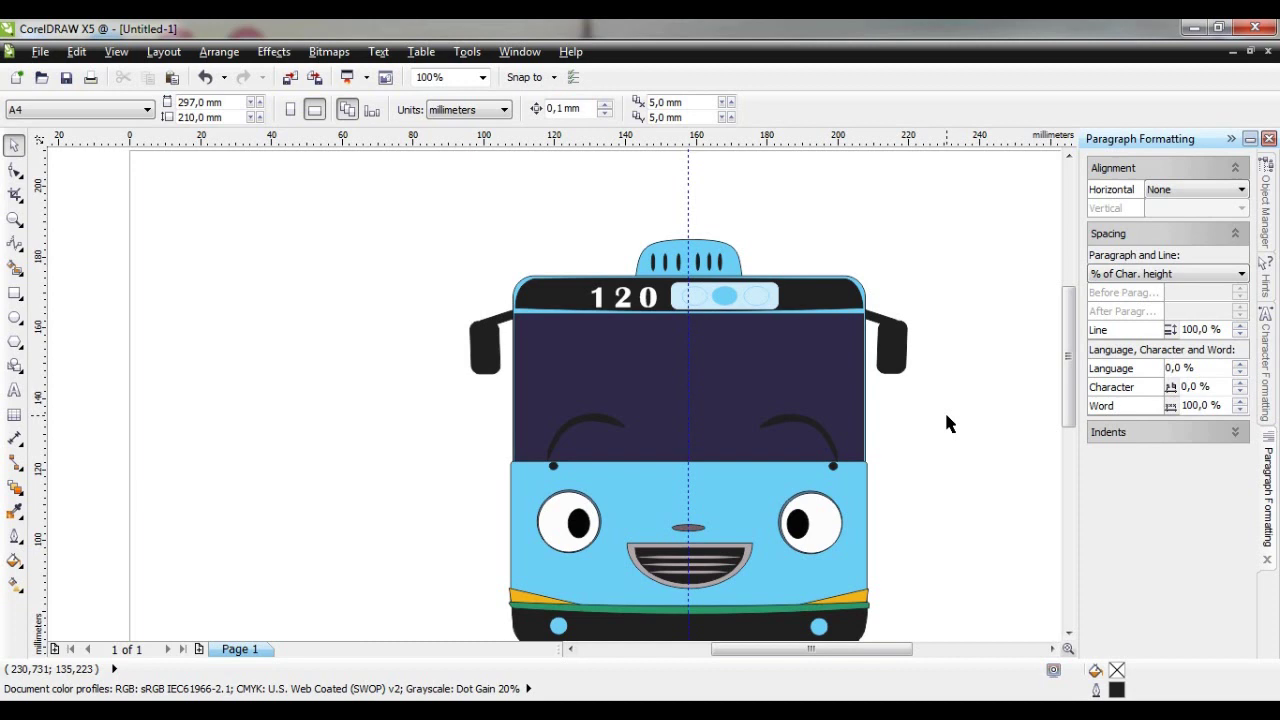
Skew the lower edges of both side mirrors inward toward the bus, making each mirror about 9.8 mm wide
left_click(485, 350)
left_click(485, 360)
left_click_drag(485, 378, 492, 379)
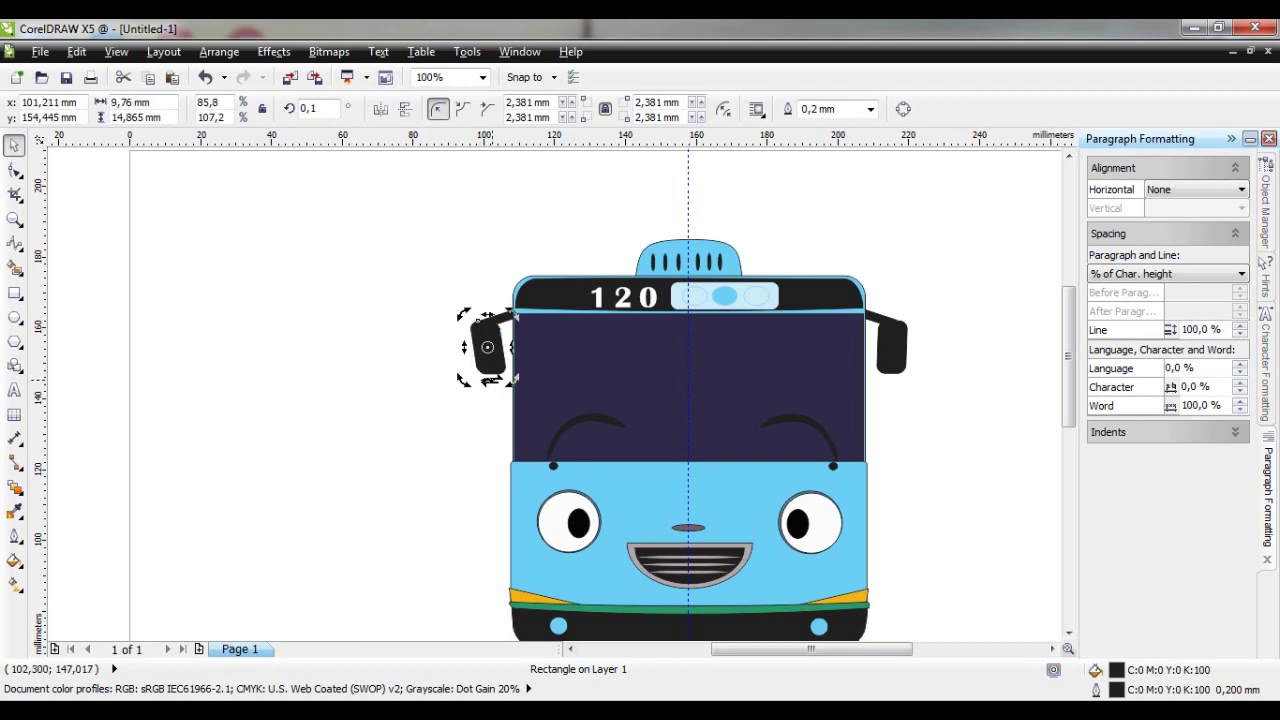
left_click(895, 352)
left_click(899, 355)
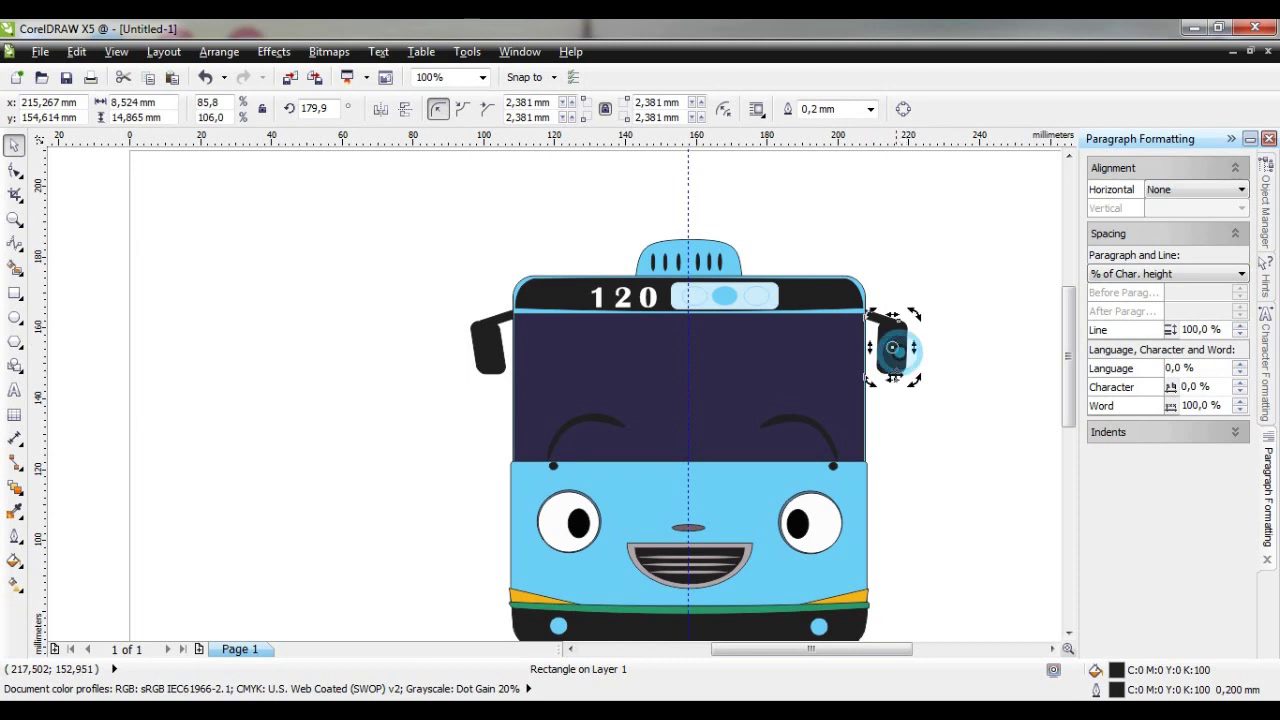
left_click_drag(891, 379, 886, 378)
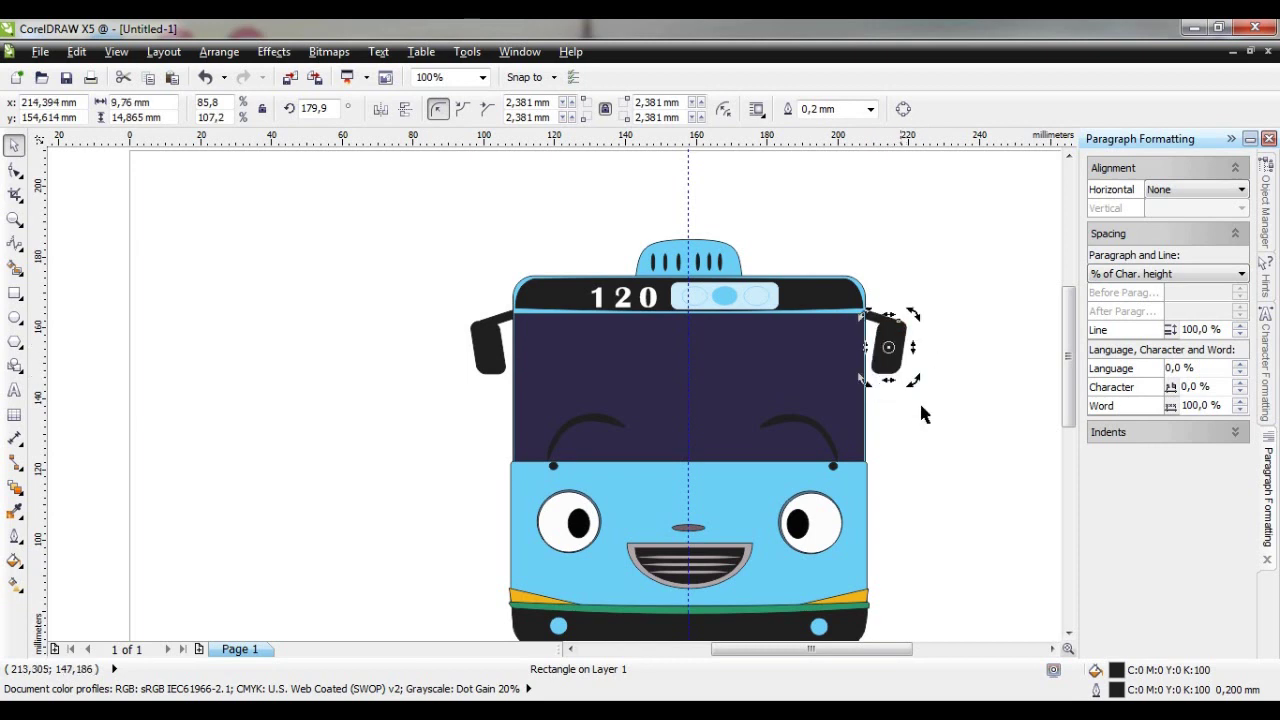
left_click(943, 404)
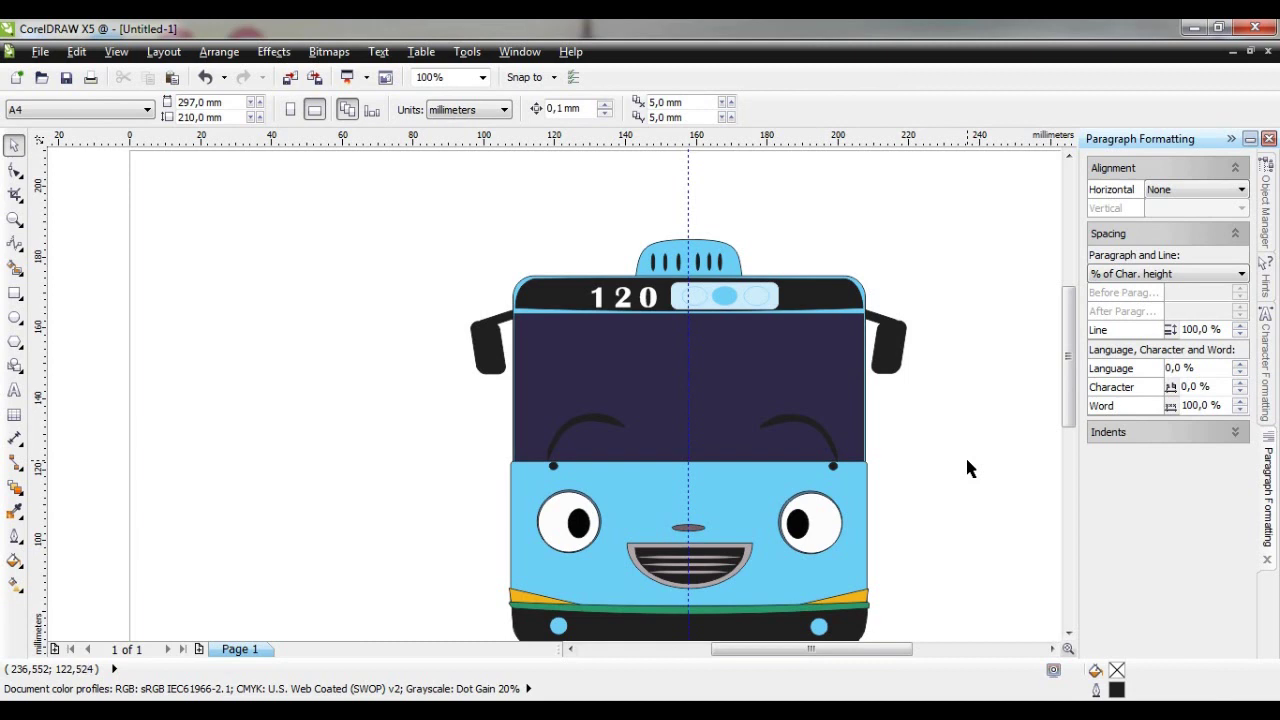
Stretch the whole bus drawing downward to about 124.6 mm tall and deselect it
scroll(967, 468, "down", 1)
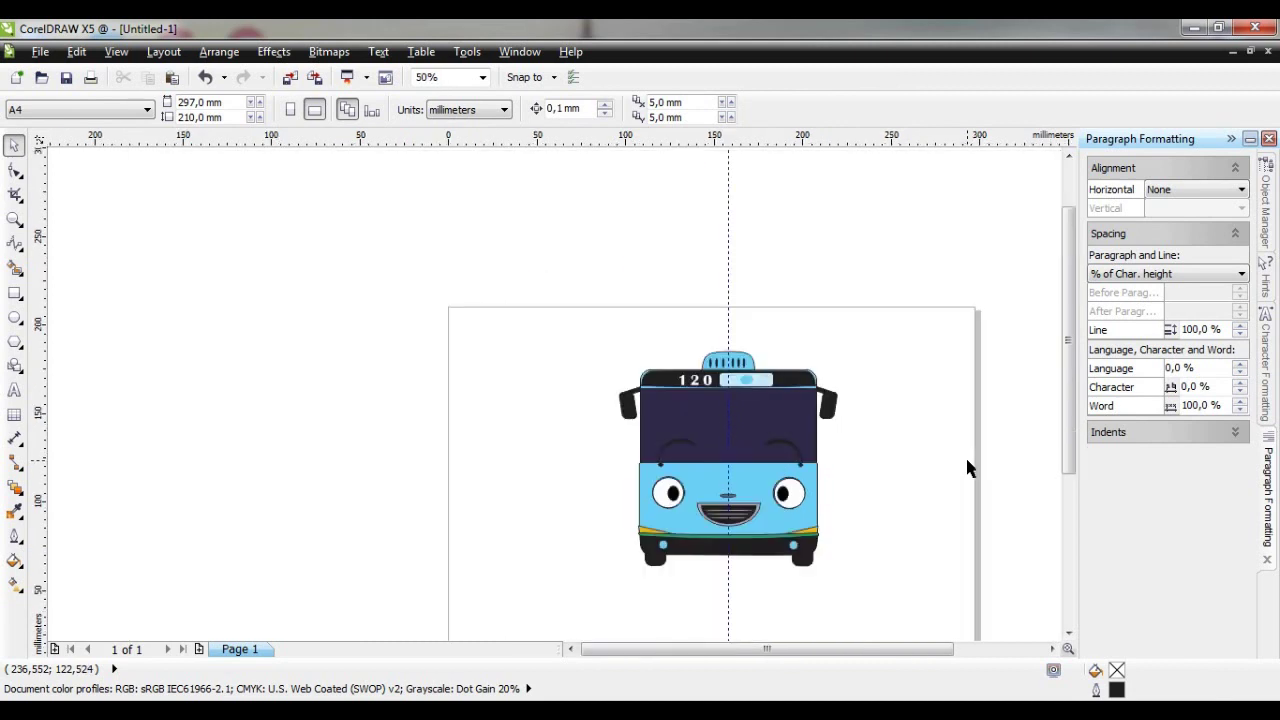
scroll(988, 475, "up", 1)
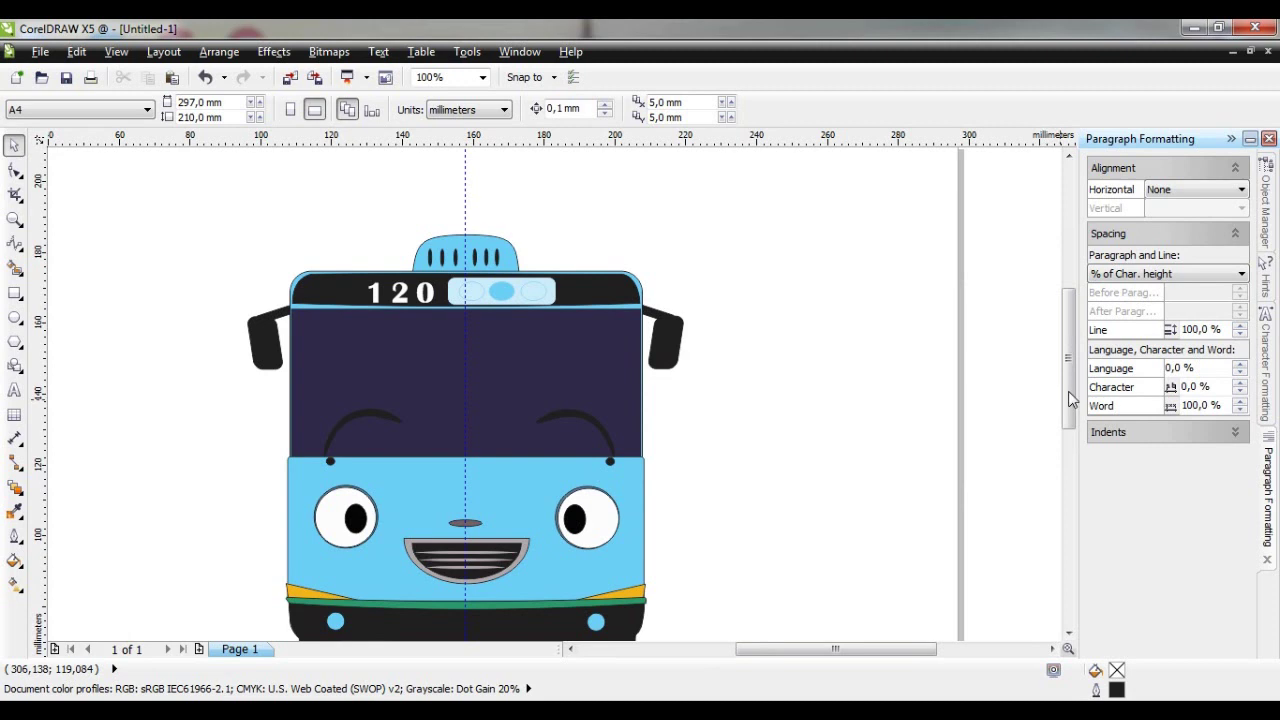
left_click_drag(1068, 392, 1070, 412)
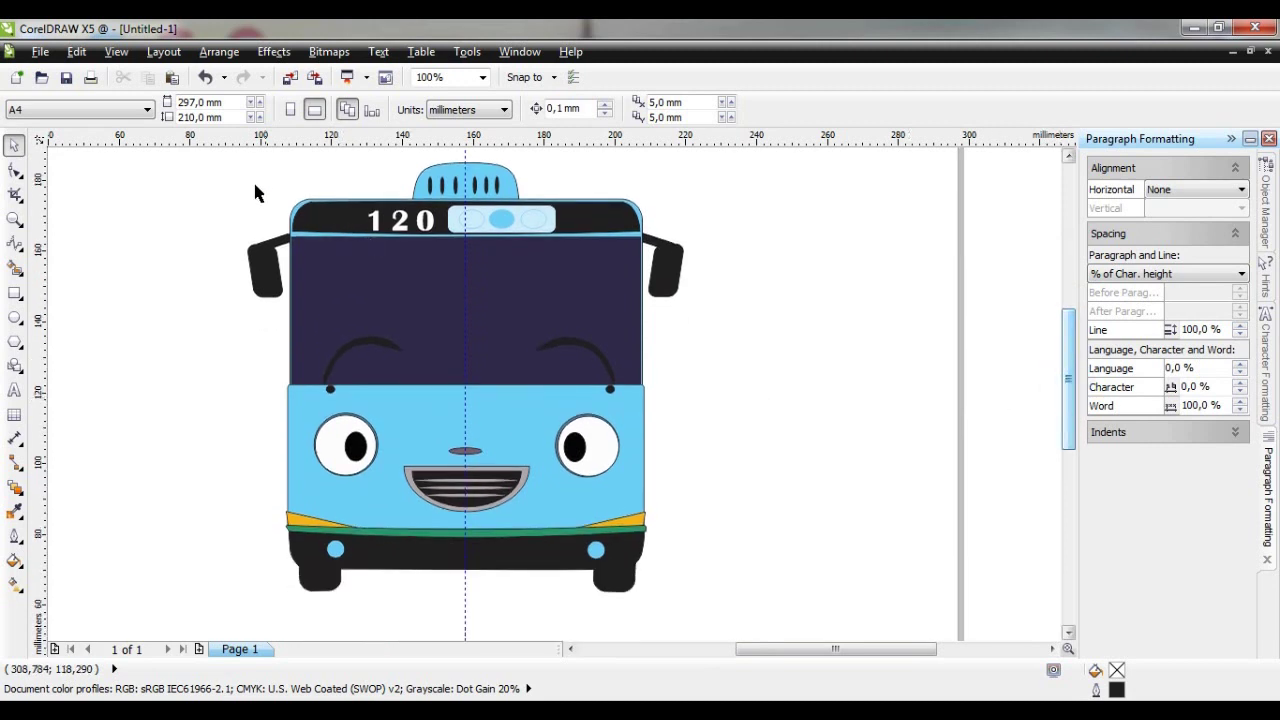
left_click_drag(205, 160, 746, 615)
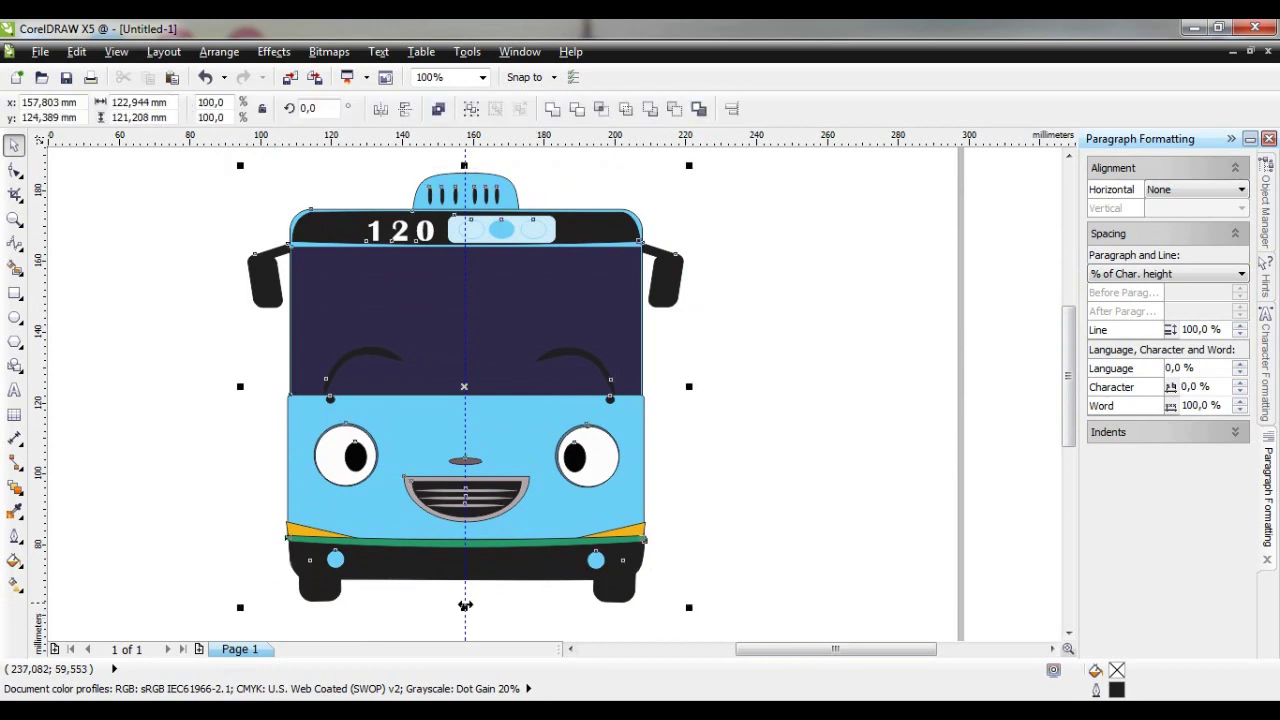
left_click_drag(464, 608, 464, 620)
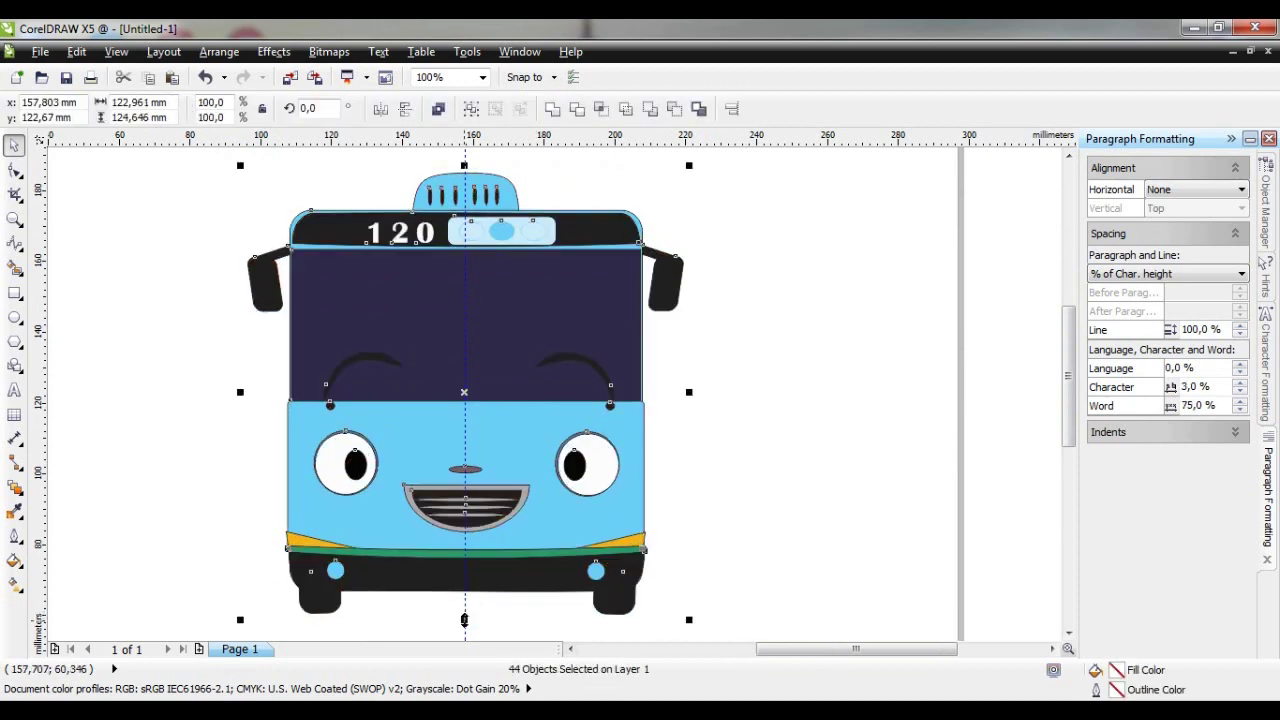
left_click(877, 520)
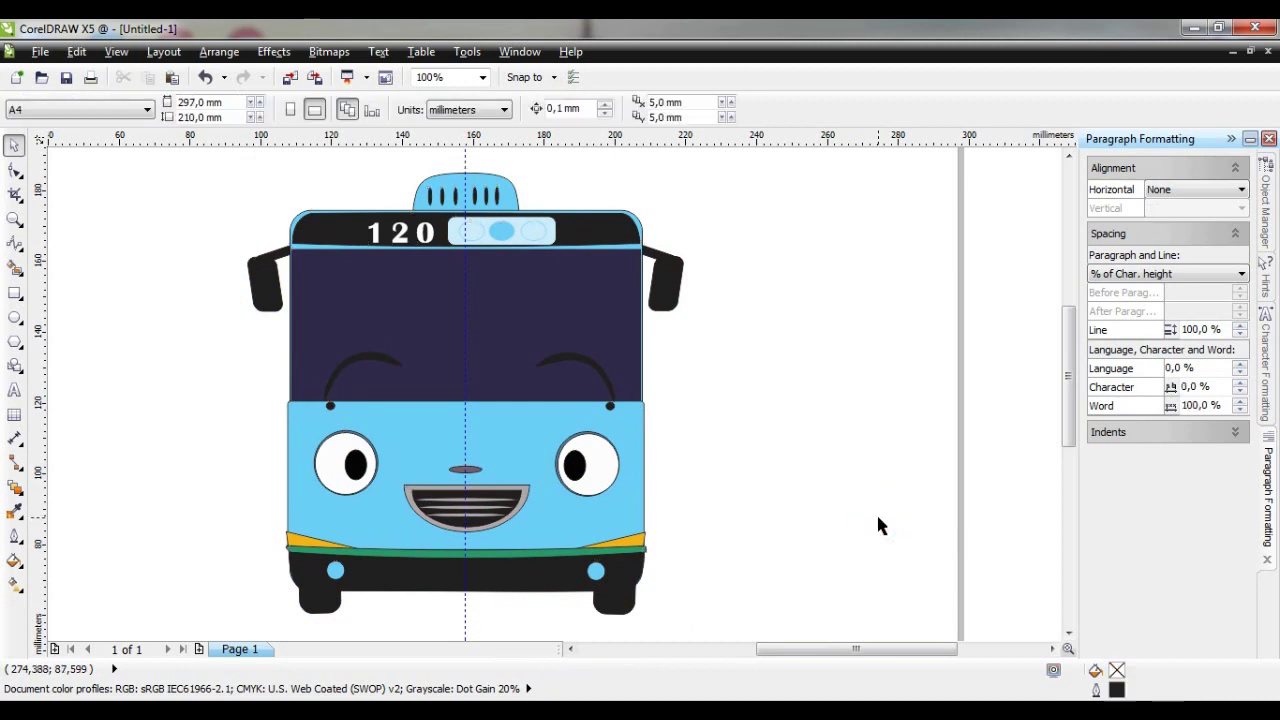
Extend the top edge of the bus's blue upper body upward above the black band that carries the 120 number
left_click(623, 240)
left_click_drag(465, 203, 510, 214)
Select the six black vents on the roof piece and nudge them up about 0.8 mm
left_click(393, 158)
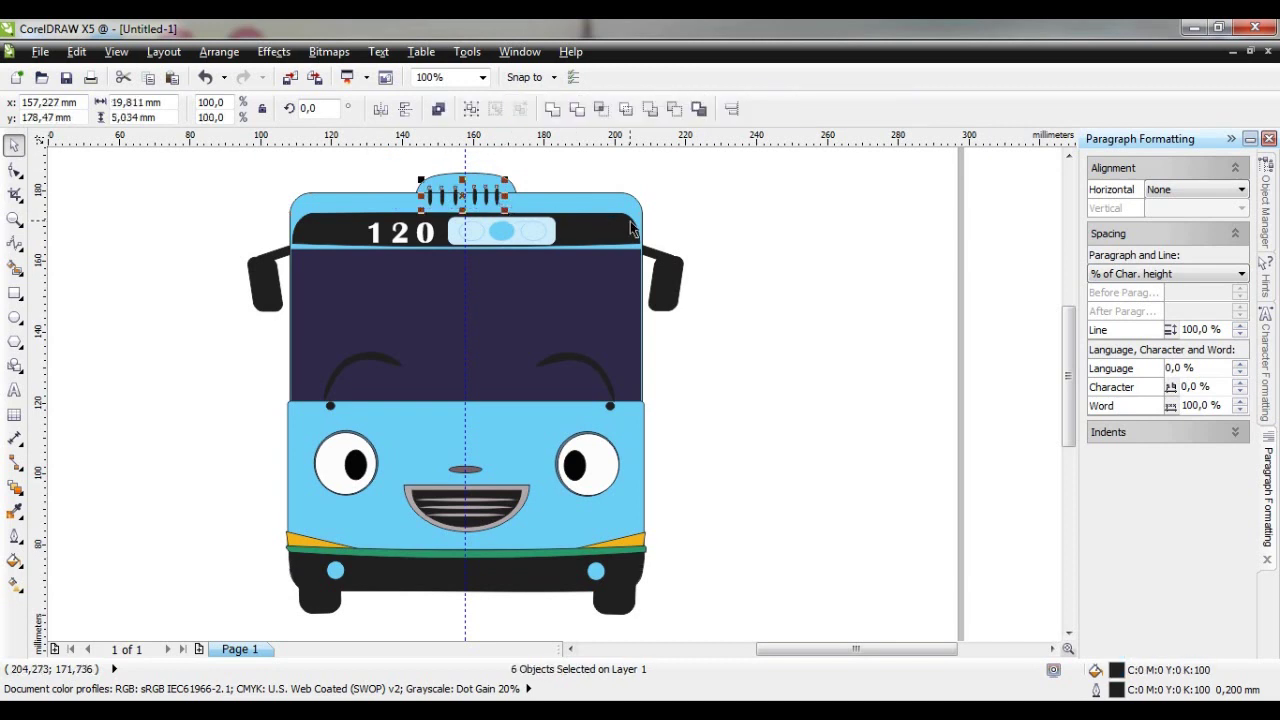
key("Up")
key("Up")
key("Up")
key("Up")
left_click(125, 173)
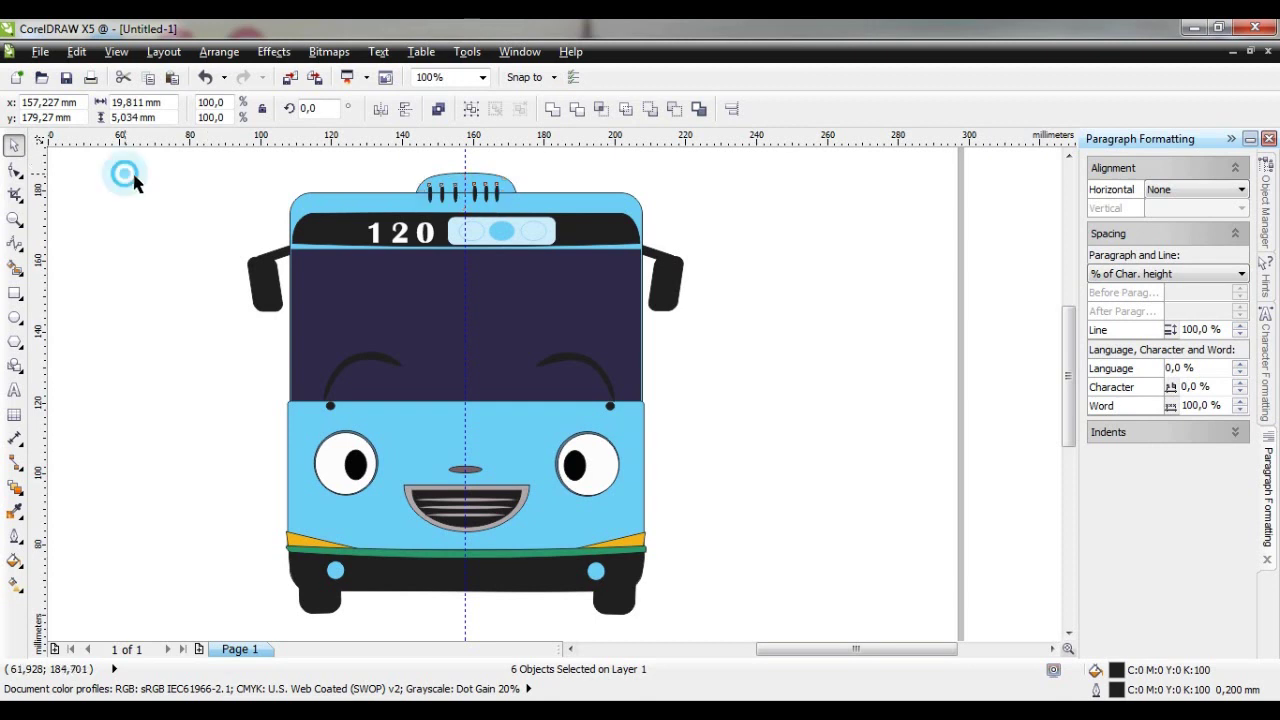
Stretch the blue roof piece and its six black vents upward, then nudge them down to sit on the bus body
left_click_drag(391, 160, 543, 237)
left_click_drag(486, 200, 486, 180)
key("Down")
key("Down")
key("Down")
key("Down")
key("Down")
key("Right")
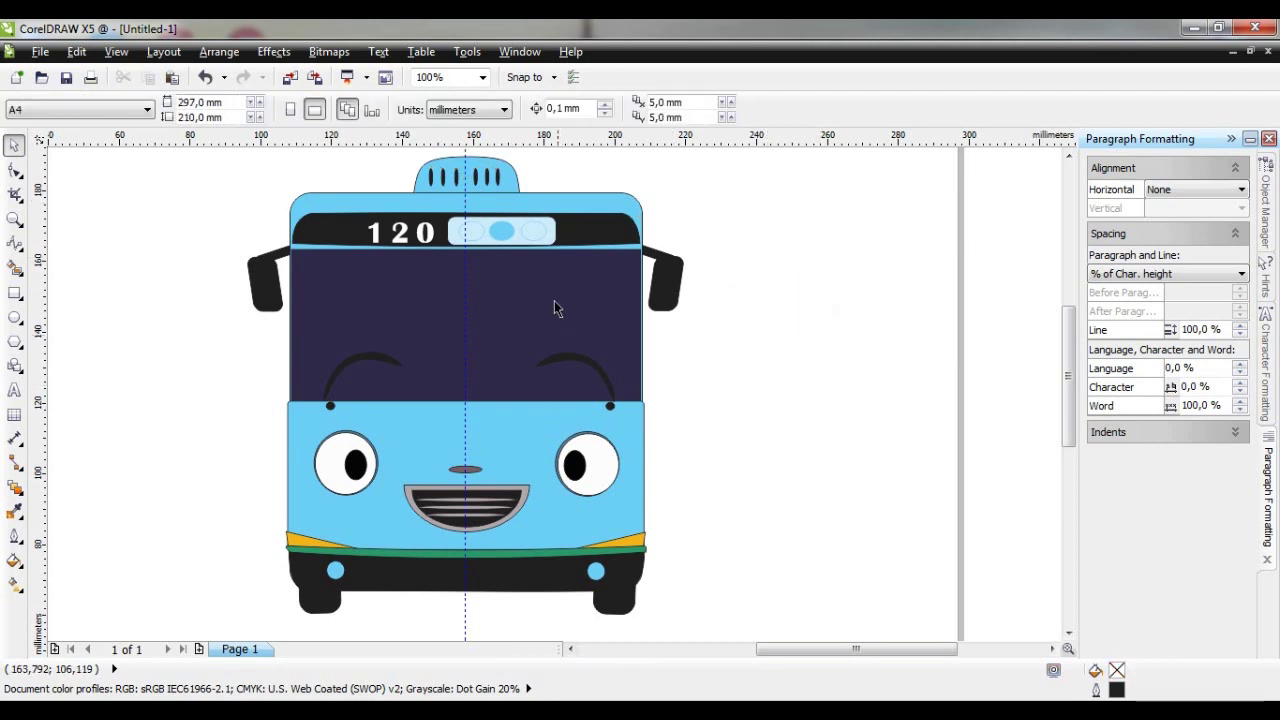
Stretch the black band behind the 120 number upward to about 14.1 mm tall and deselect it
left_click(525, 228)
left_click_drag(464, 205, 464, 188)
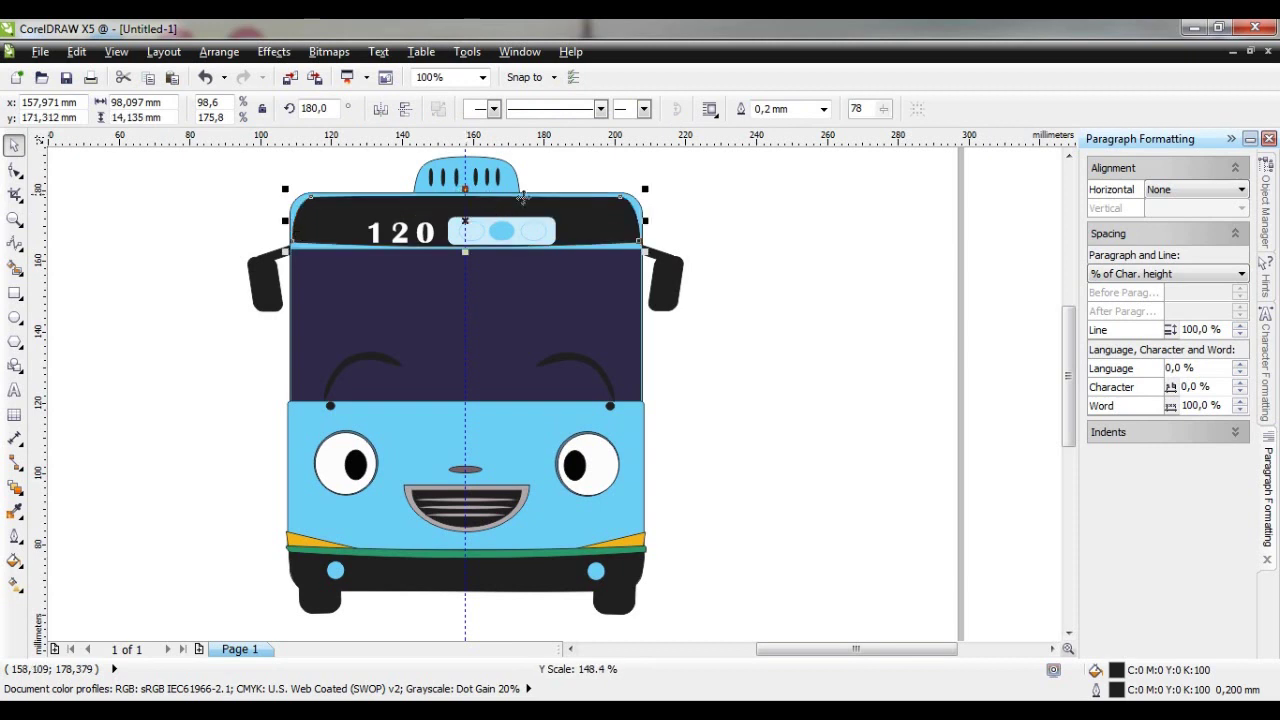
left_click(498, 233)
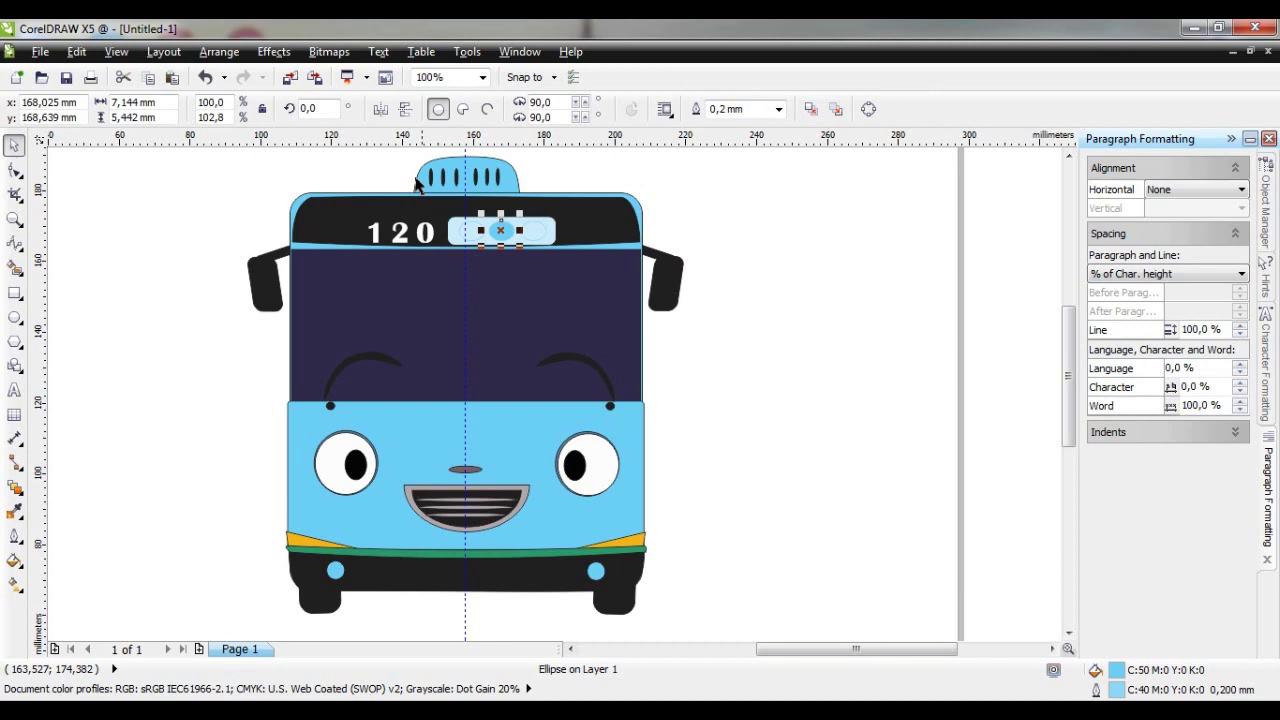
left_click(746, 208)
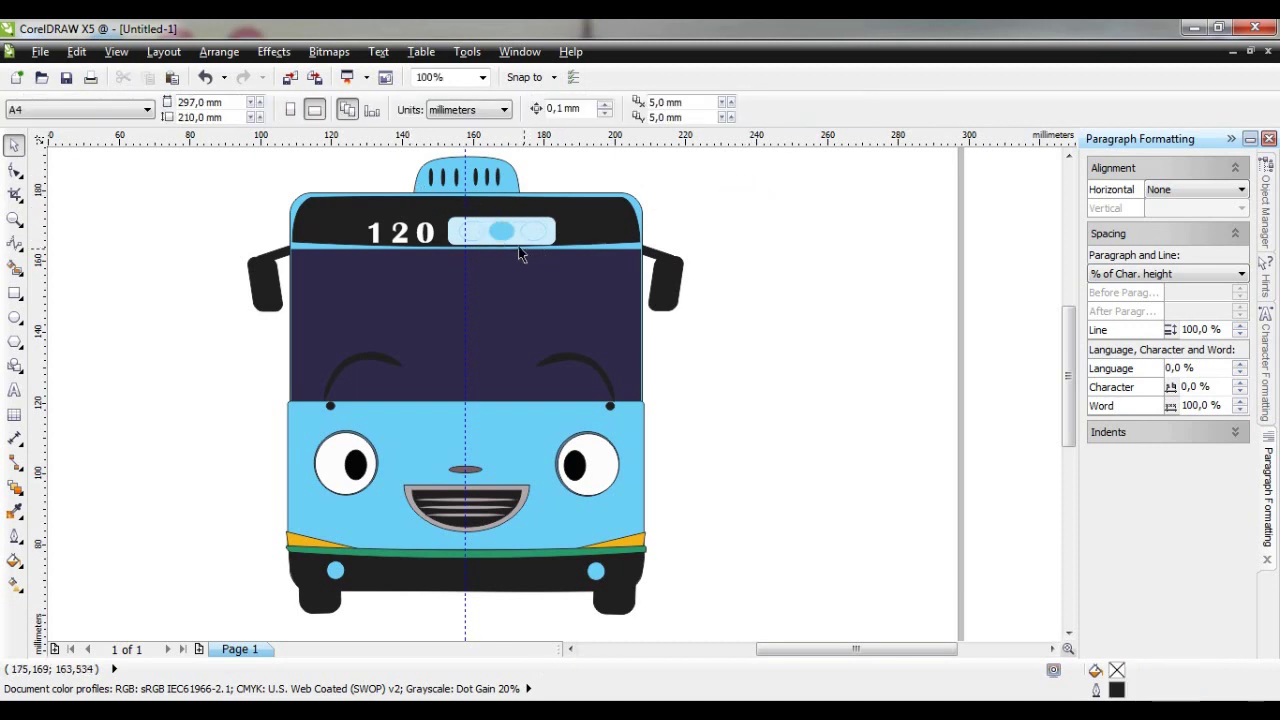
Enlarge the light-blue display panel together with its three ellipses to about 38.4 × 11.1 mm within the black band
left_click(517, 242)
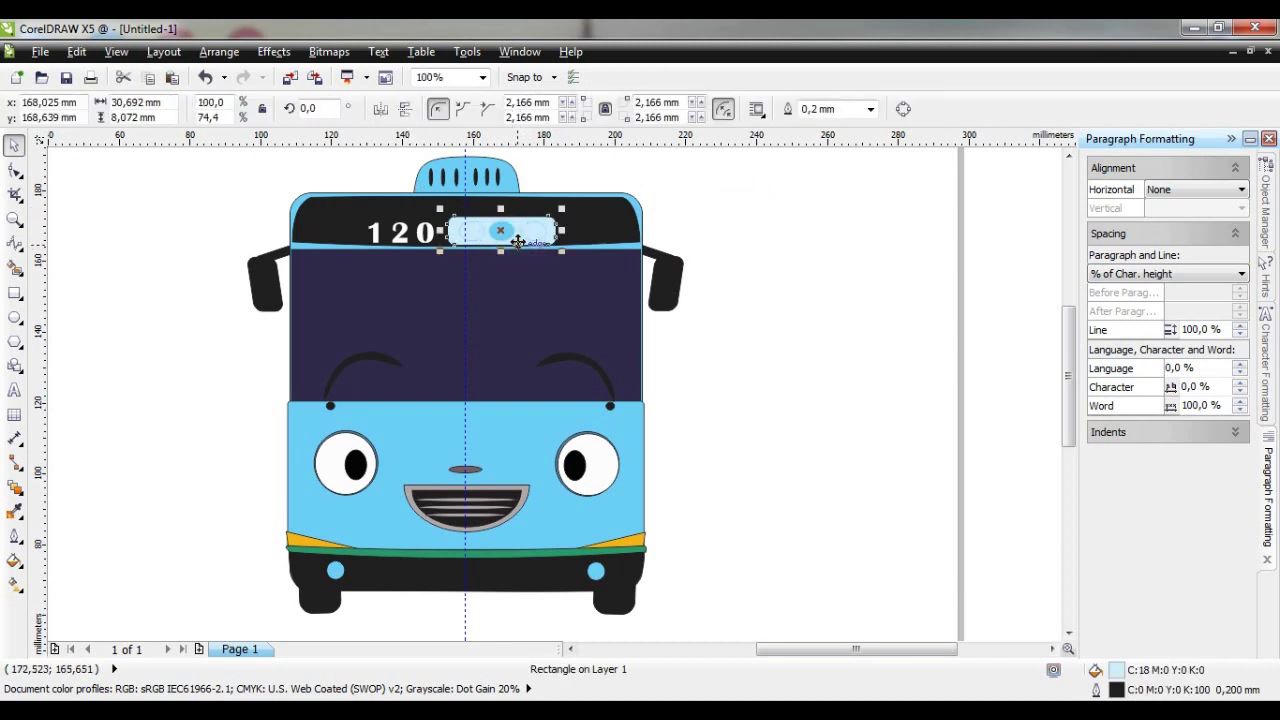
left_click(498, 236)
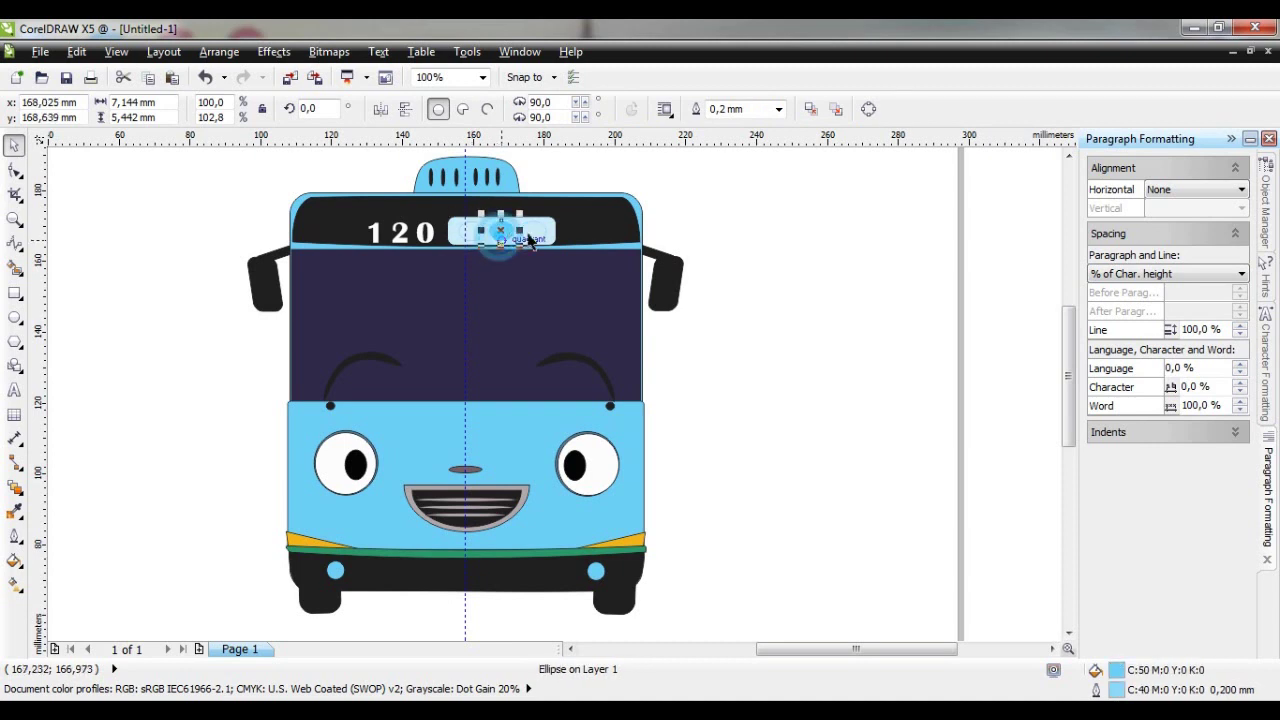
left_click(520, 236, "shift")
left_click(527, 250, "shift")
left_click(501, 212, "shift")
mouse_move(502, 209)
left_mouse_down()
mouse_move(590, 227)
mouse_move(516, 224)
left_mouse_up()
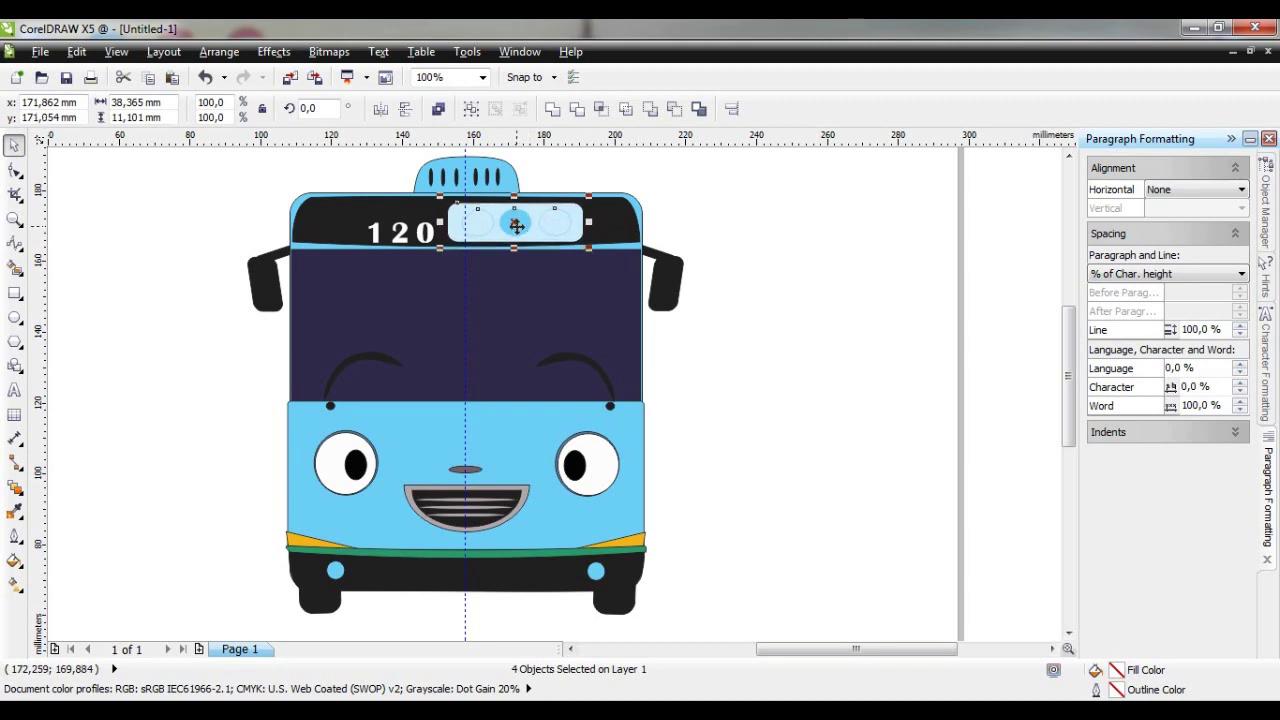
Enlarge the white 120 number, center it vertically in the black band beside the display panel, and deselect it
left_click(373, 232)
left_click_drag(358, 215, 347, 175)
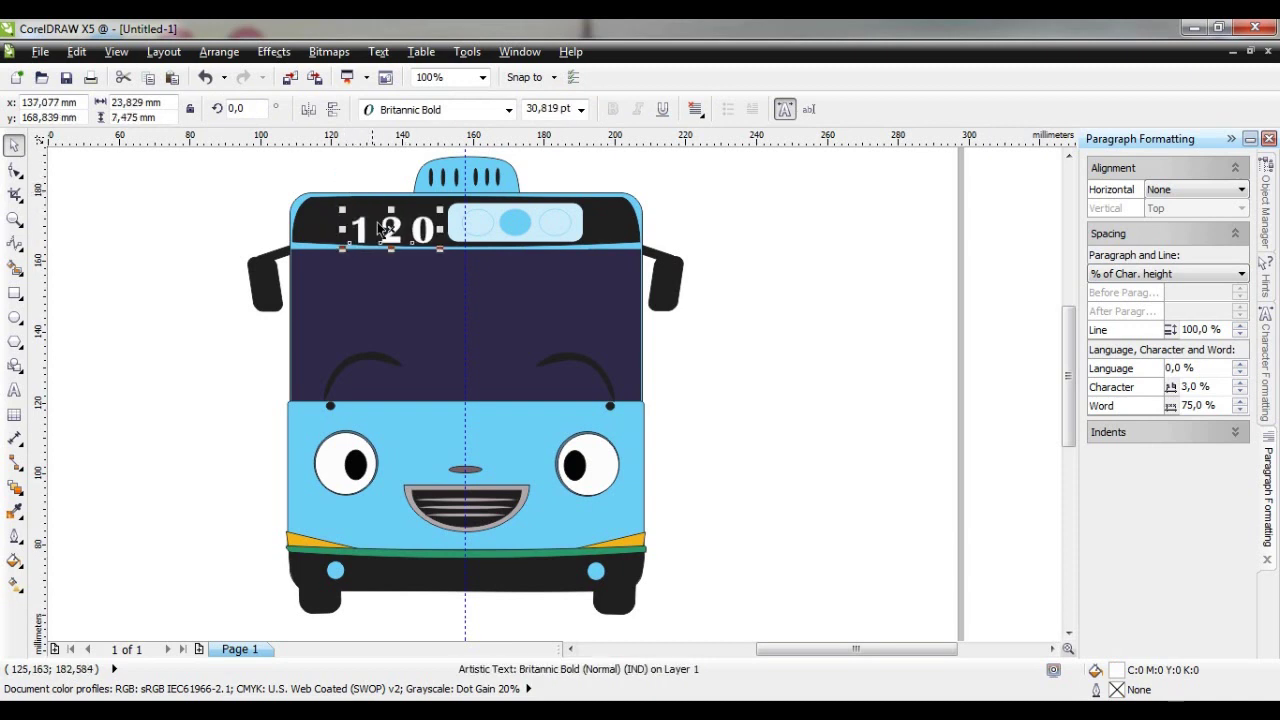
left_click_drag(390, 230, 331, 196)
left_click(171, 229)
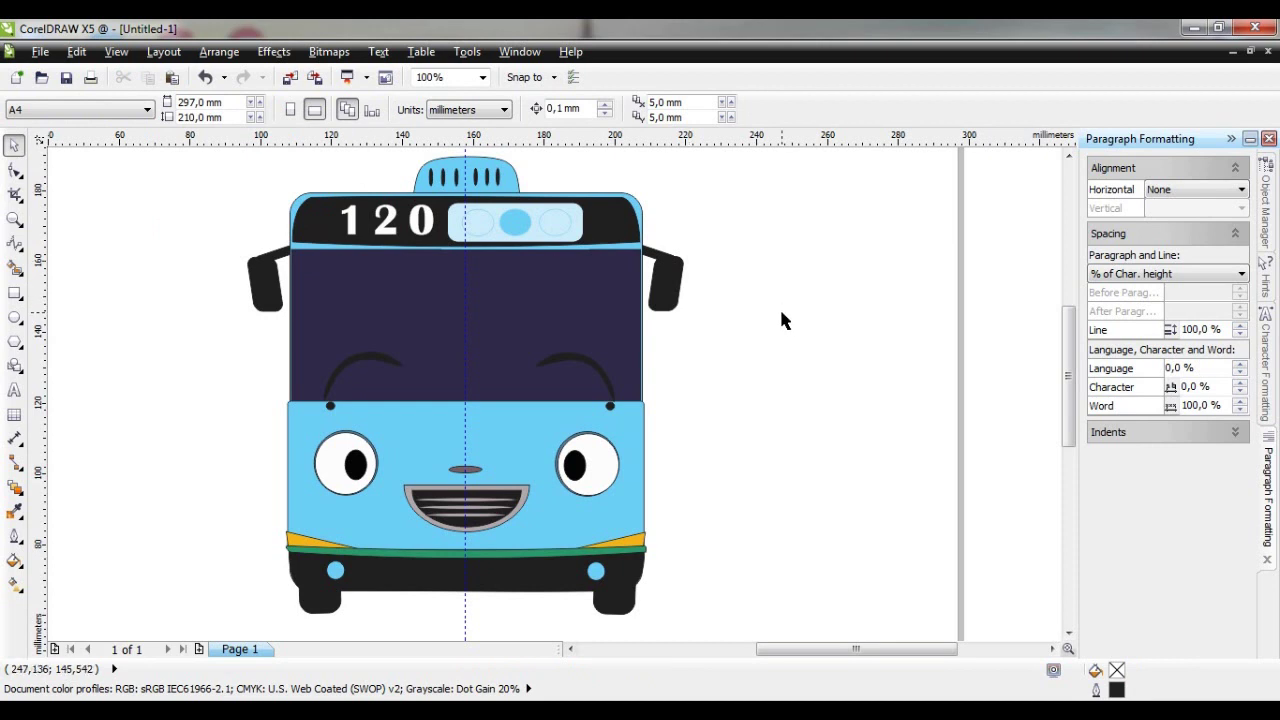
Nudge the bus's left black wheel slightly to the right
key("F3")
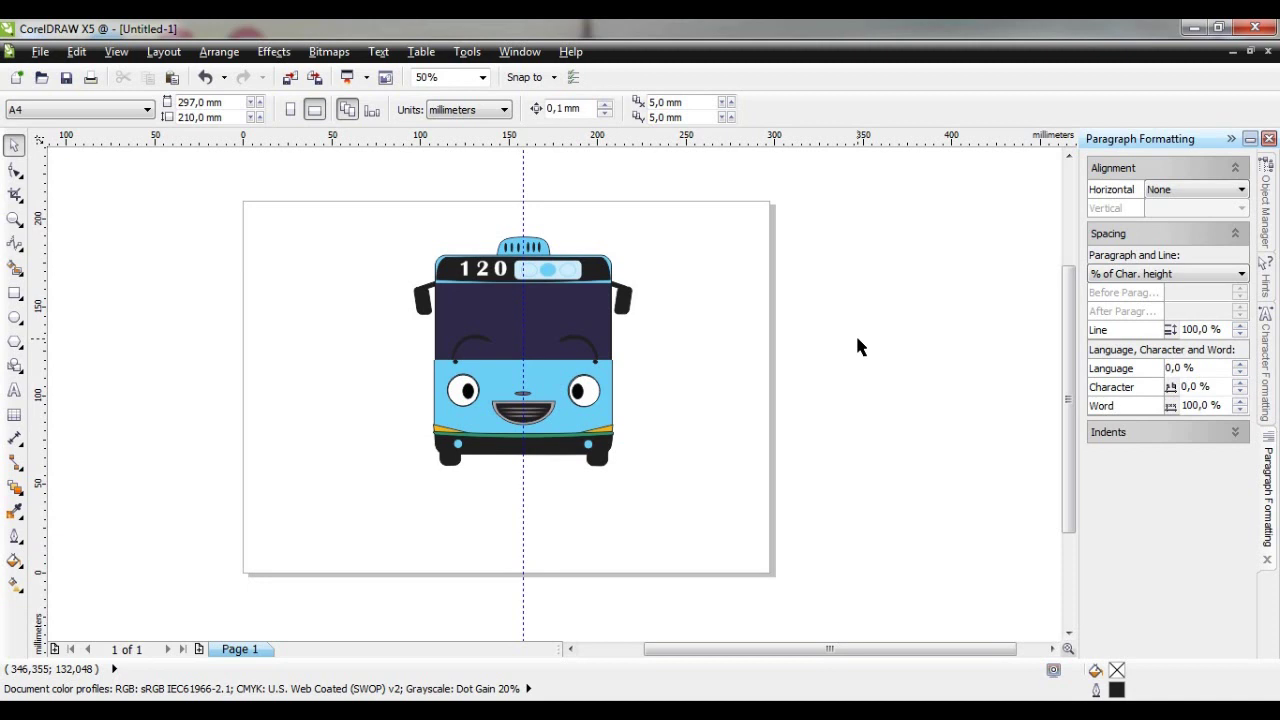
left_click(450, 465)
key("Right")
key("Right")
key("Right")
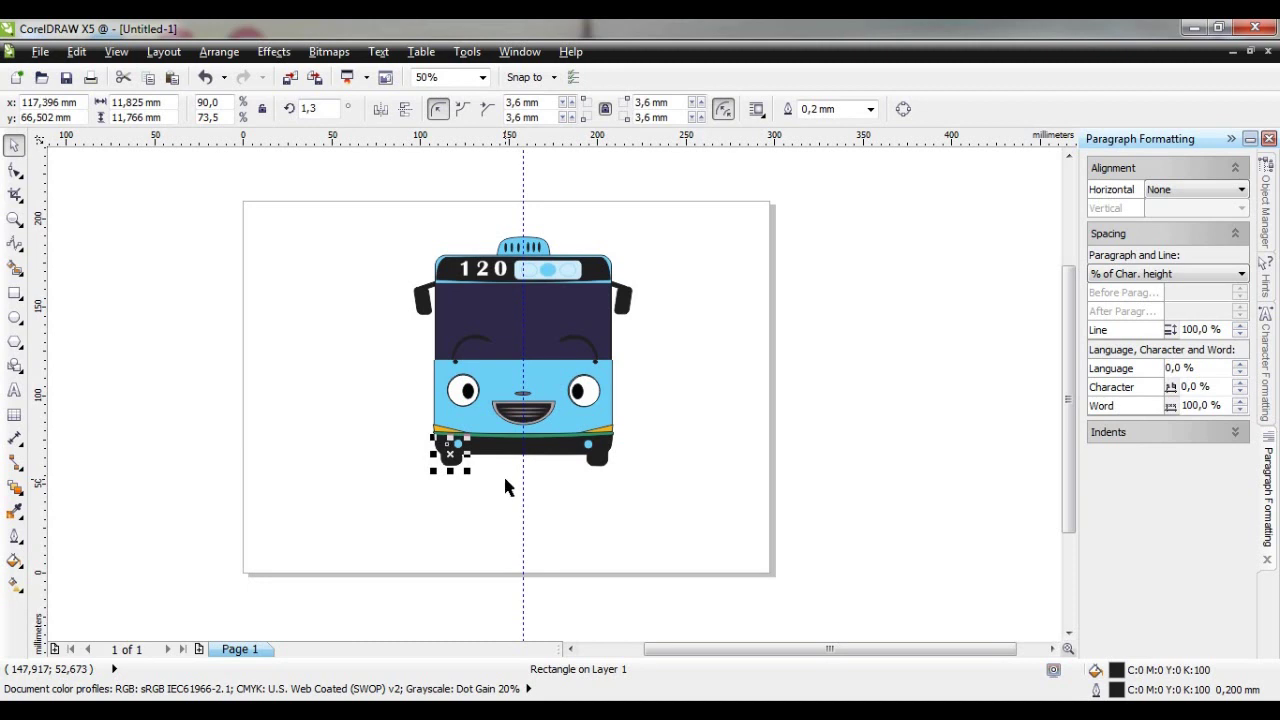
Add the artistic text TAYO in the empty area to the left of the bus
scroll(895, 413, "up", 2)
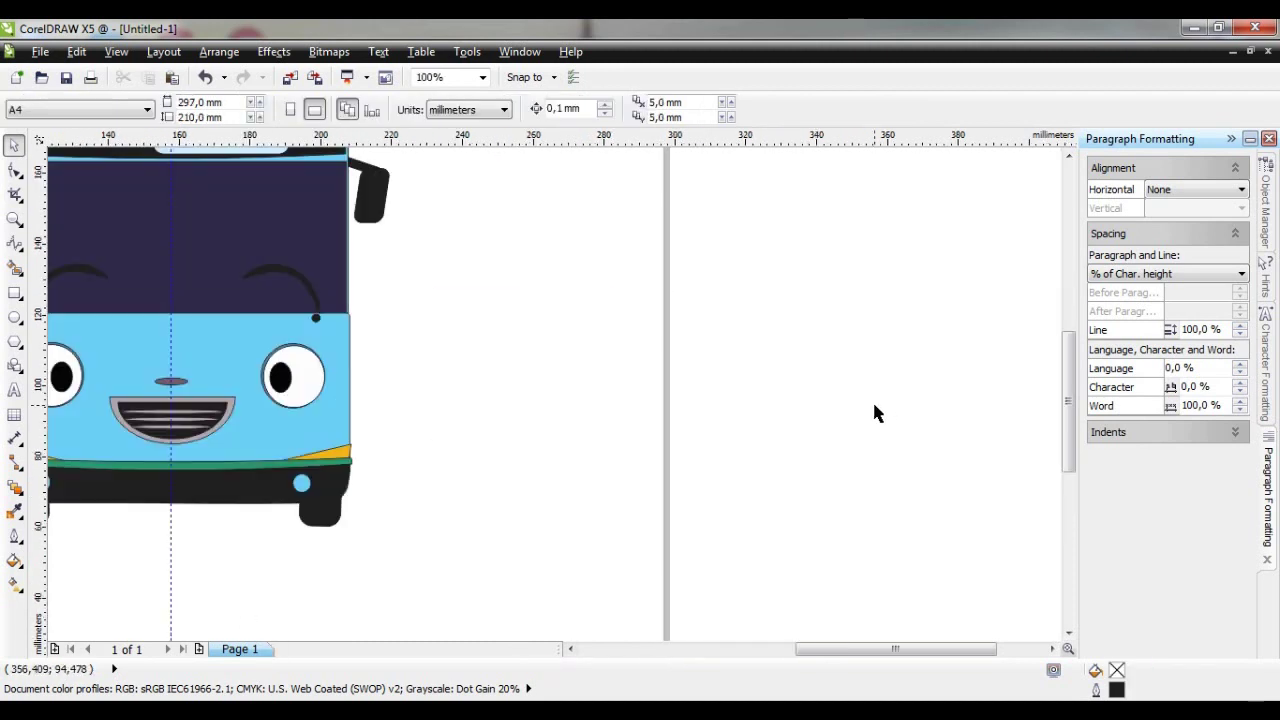
left_click_drag(863, 657, 818, 658)
left_click_drag(1069, 452, 1071, 423)
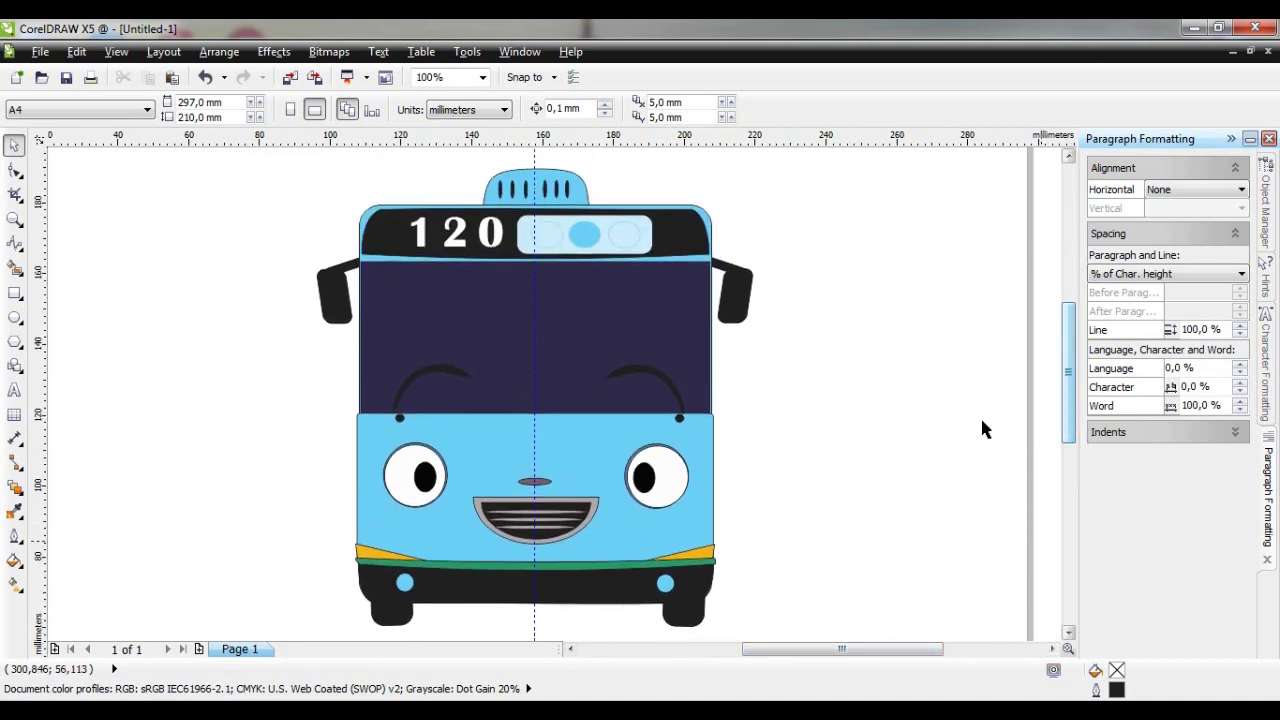
left_click(14, 390)
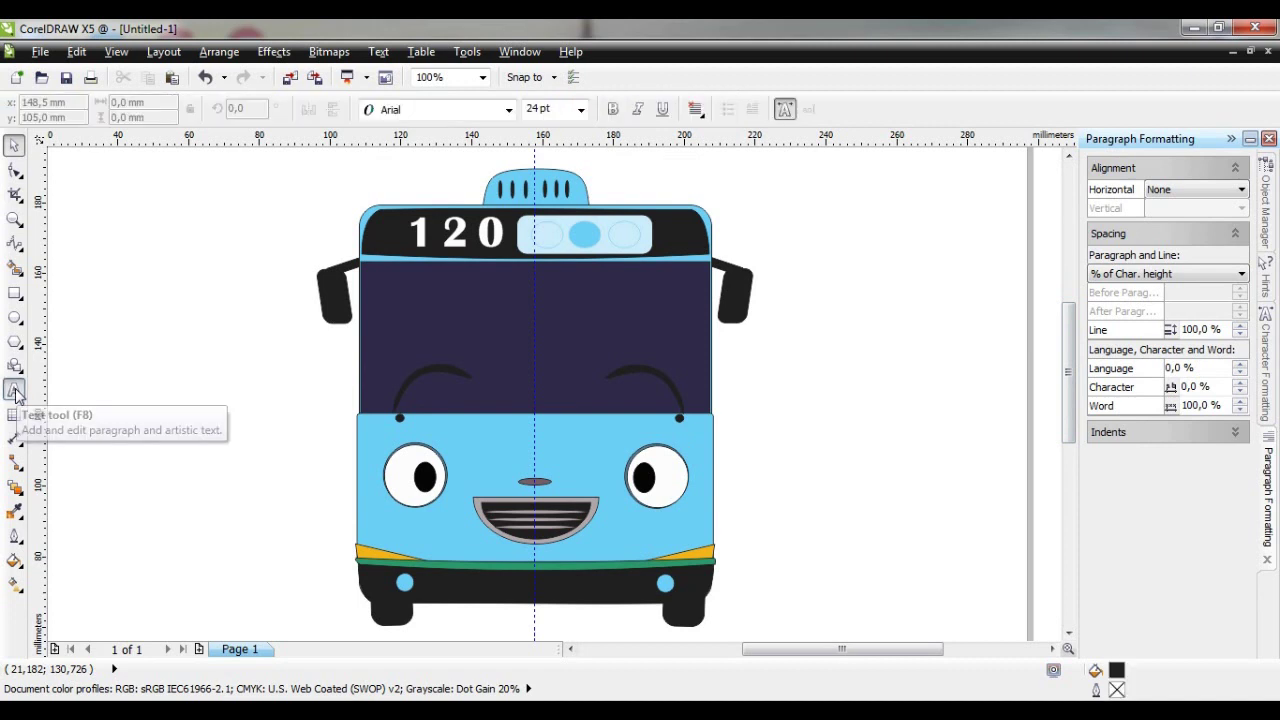
left_click(137, 451)
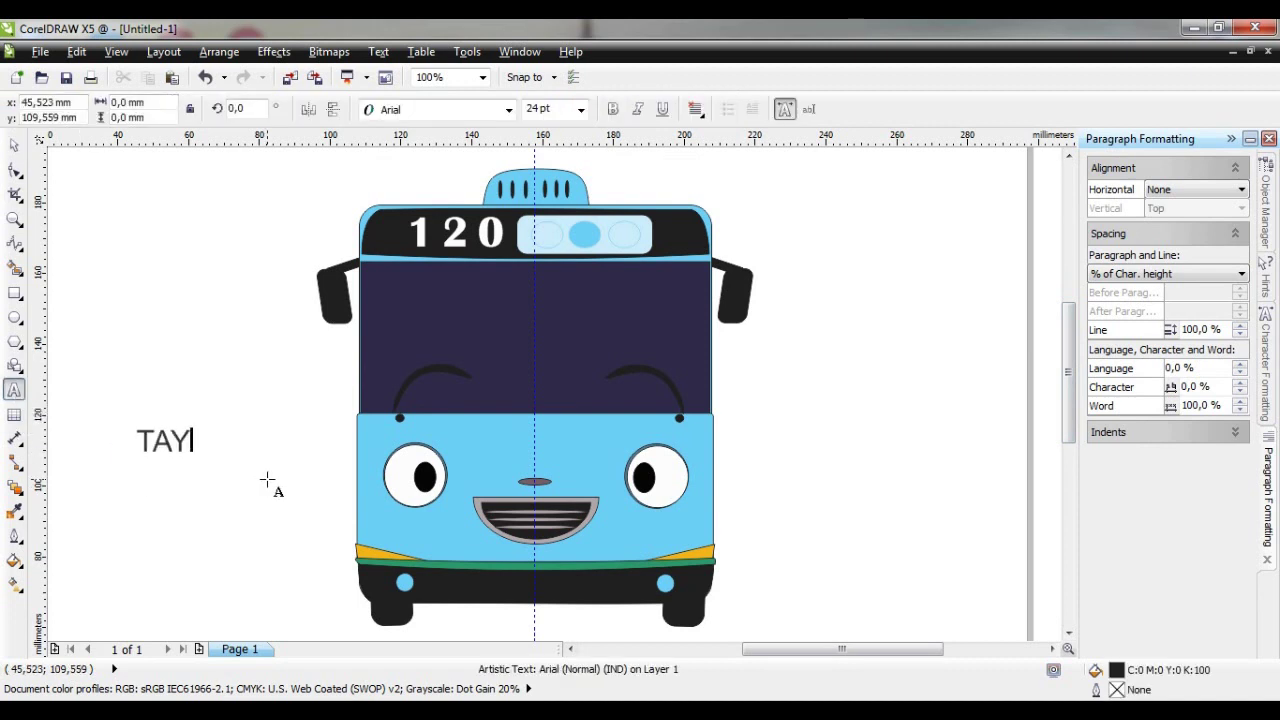
key("Escape")
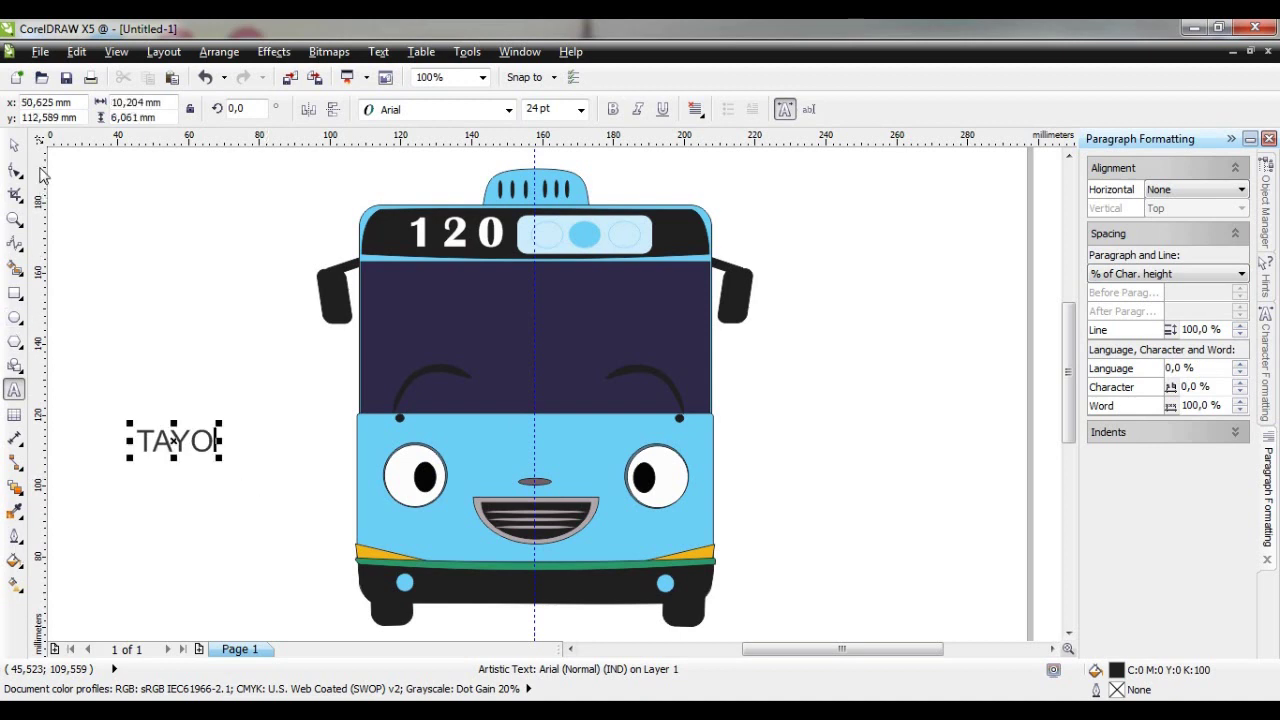
left_click(16, 146)
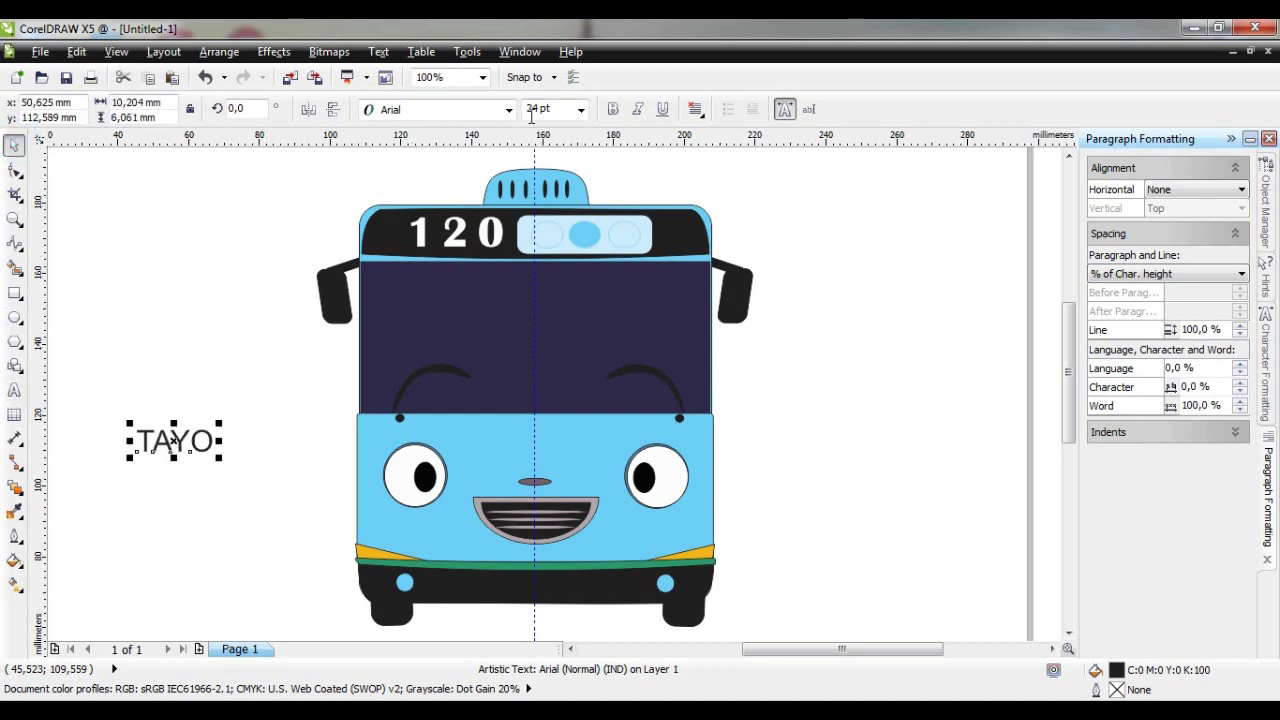
Enlarge the TAYO text to about 58.1 pt, roughly 51.8 mm wide, and place it to the left of the bus
left_click(582, 109)
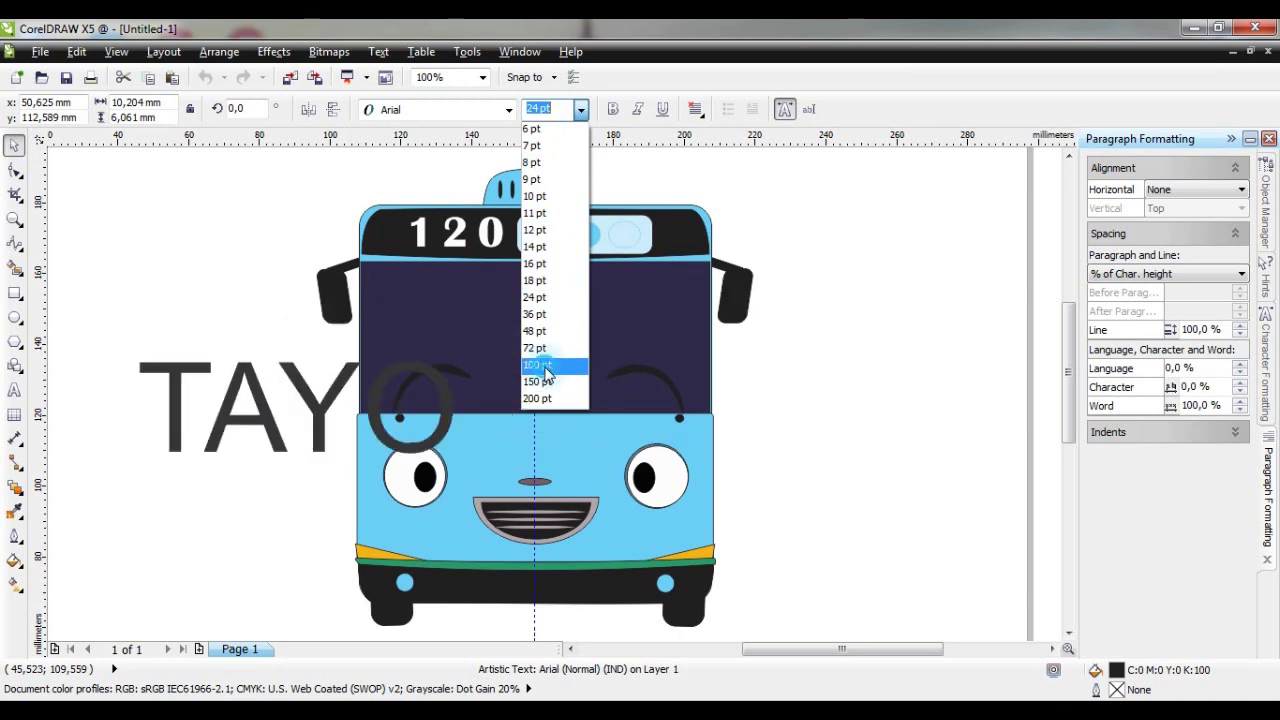
left_click(545, 367)
left_click_drag(305, 418, 85, 368)
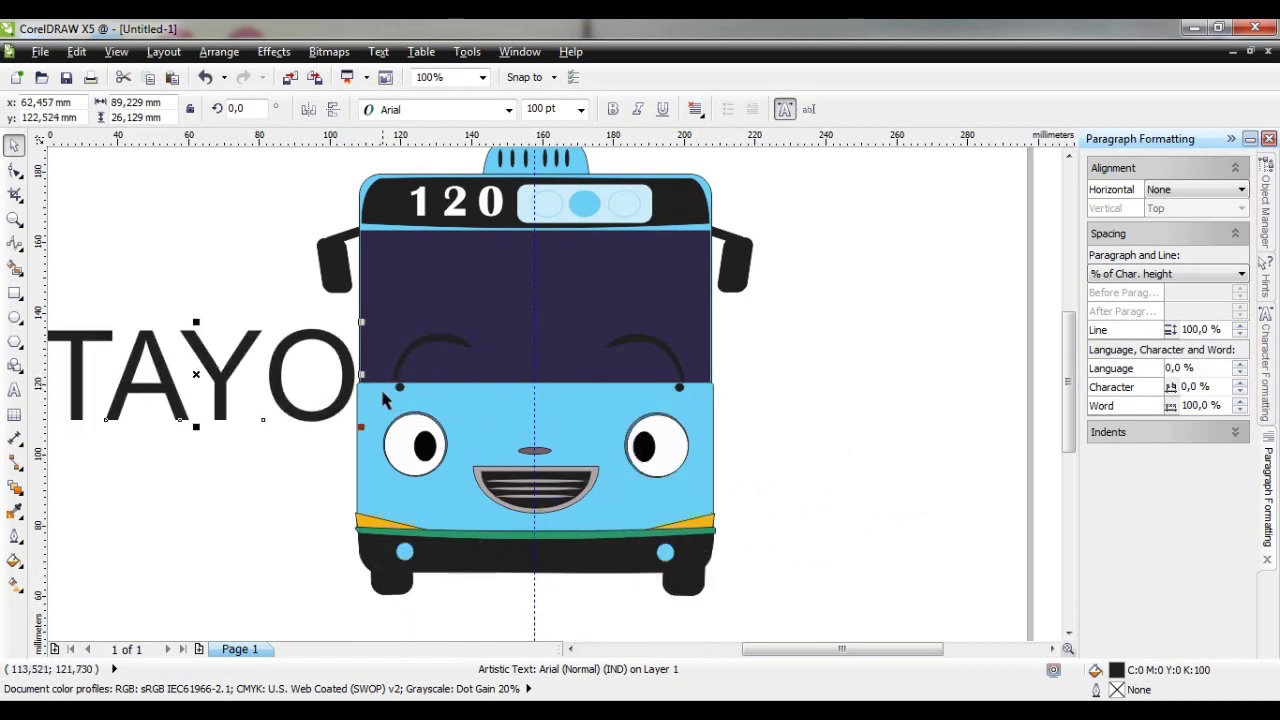
left_click_drag(360, 426, 228, 387)
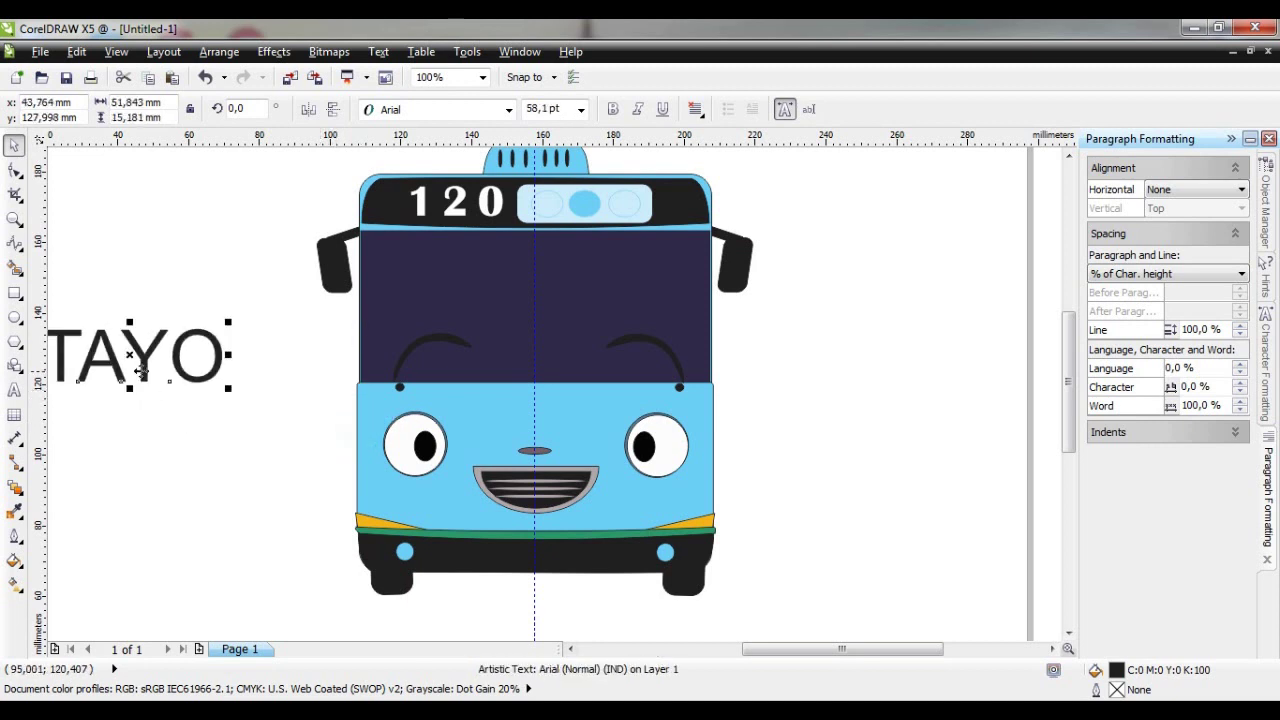
left_click_drag(130, 356, 217, 370)
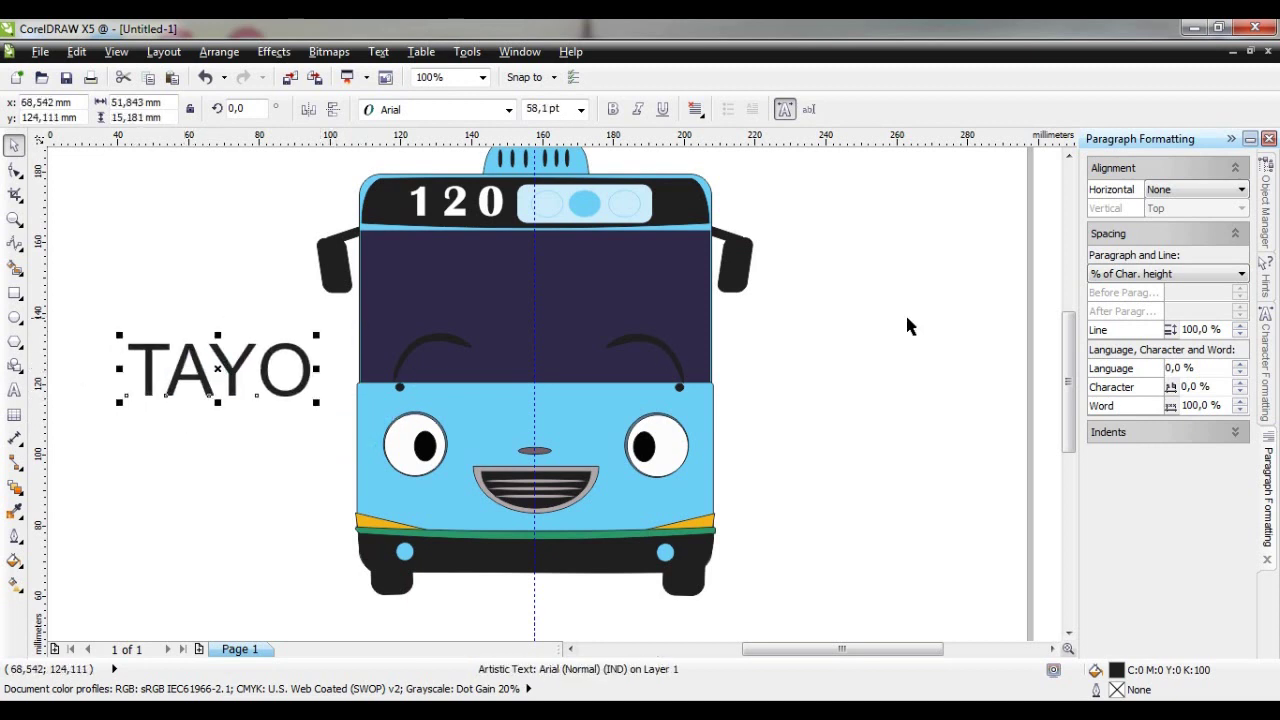
Try the Bernard MT Condensed font on the TAYO text
left_click_drag(1078, 378, 1073, 374)
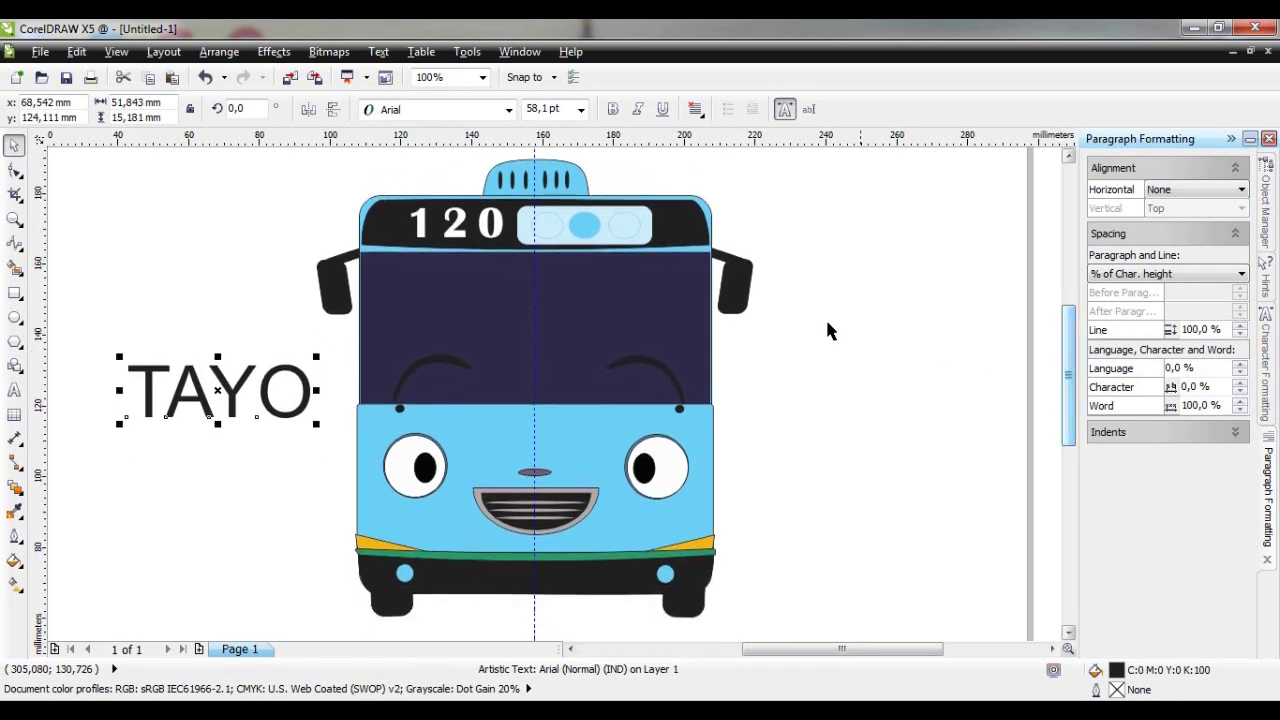
left_click(510, 110)
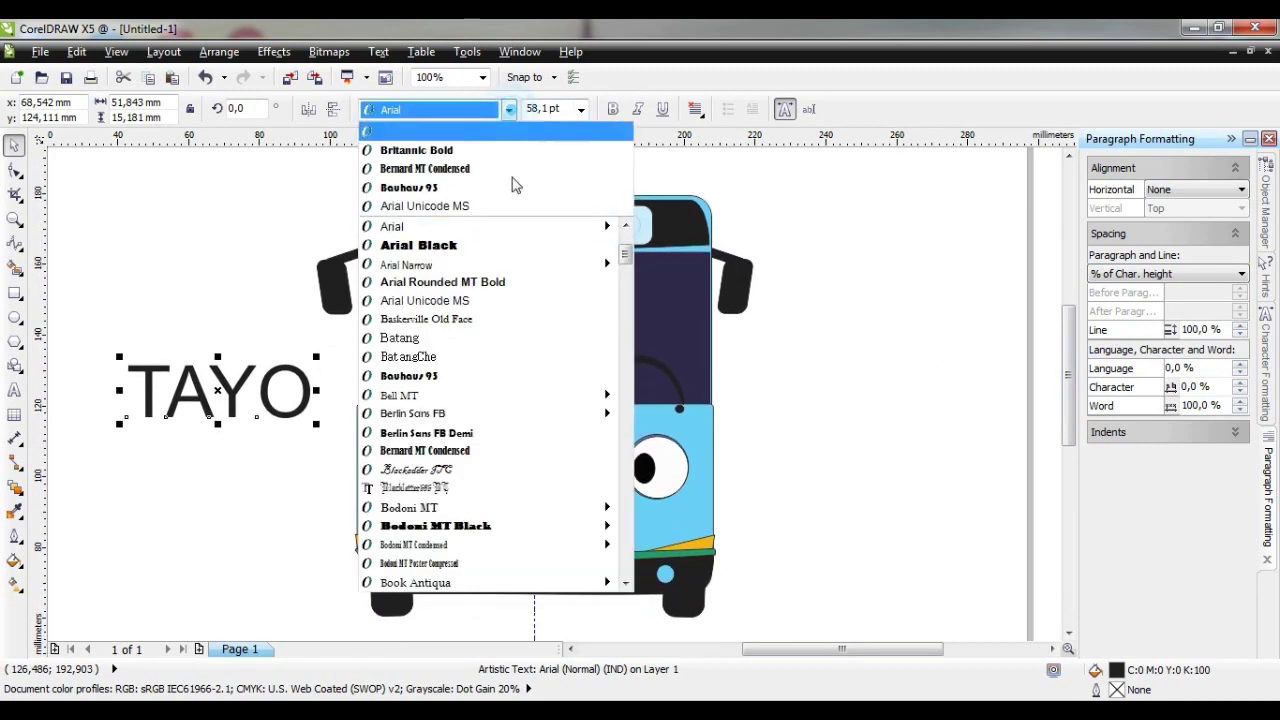
left_click(451, 452)
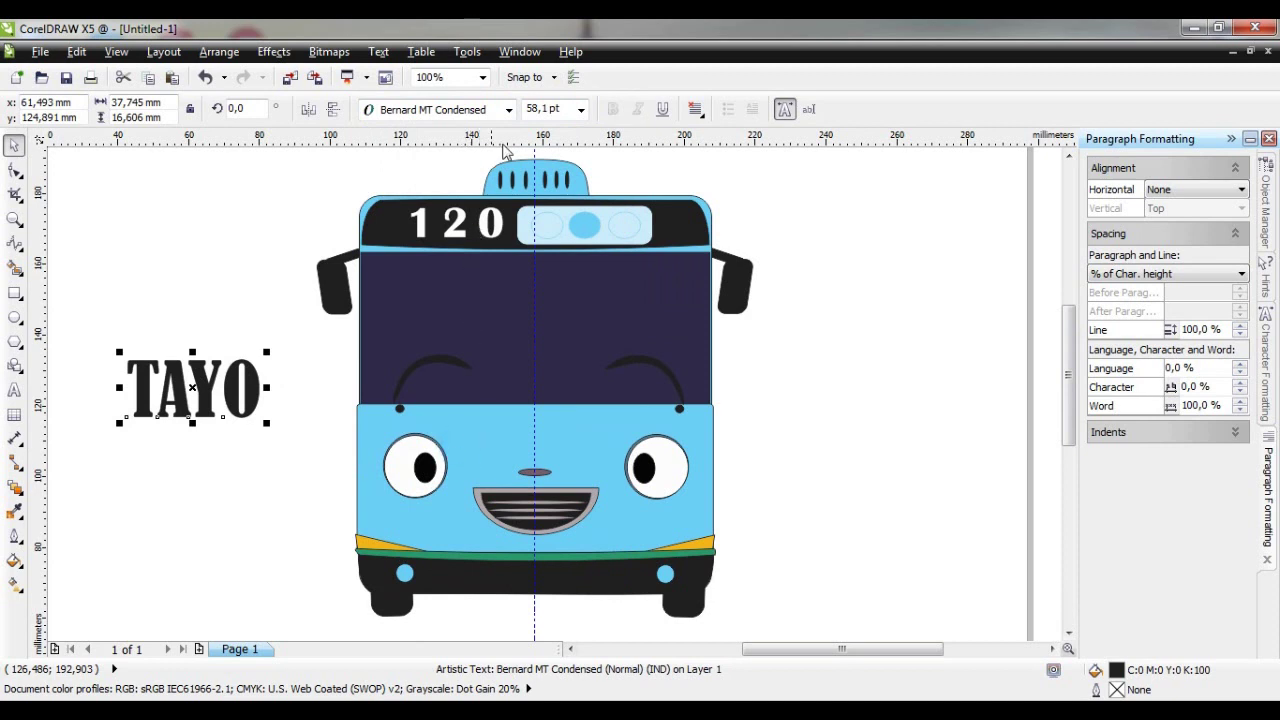
Set the TAYO text's font to Cooper Black and deselect the text
left_click(510, 110)
scroll(495, 420, "down", 5)
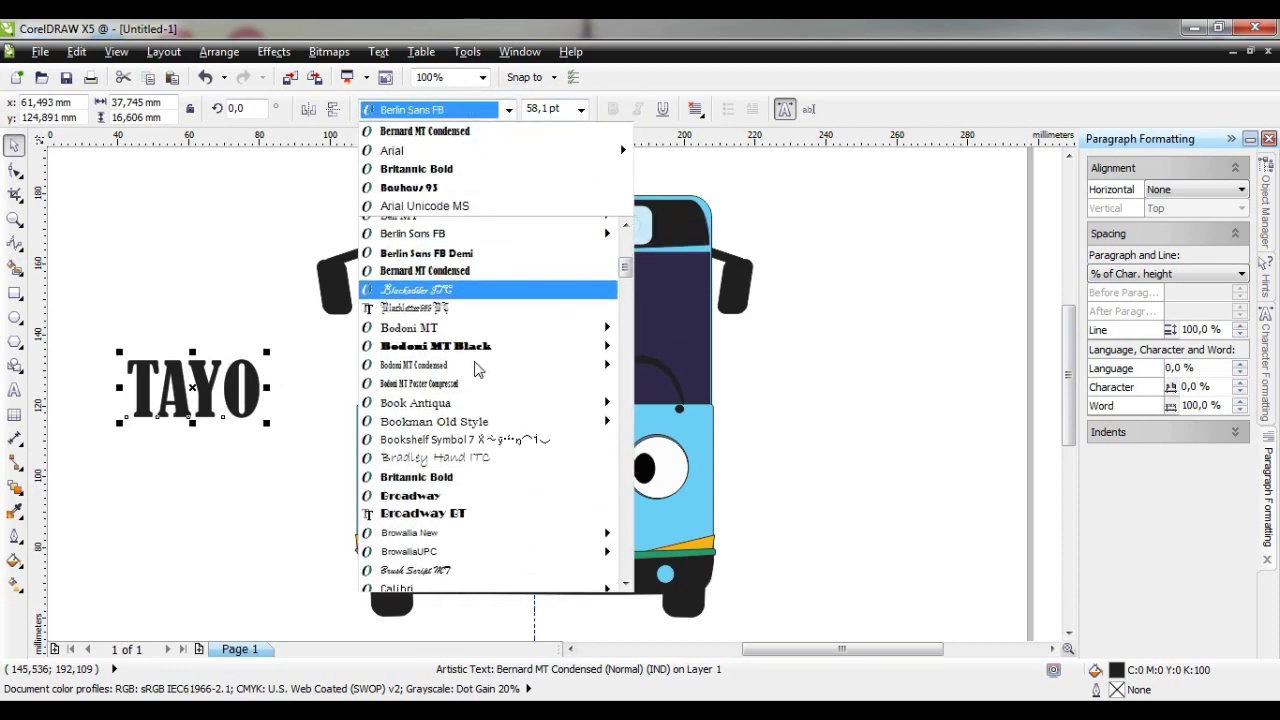
scroll(505, 482, "down", 3)
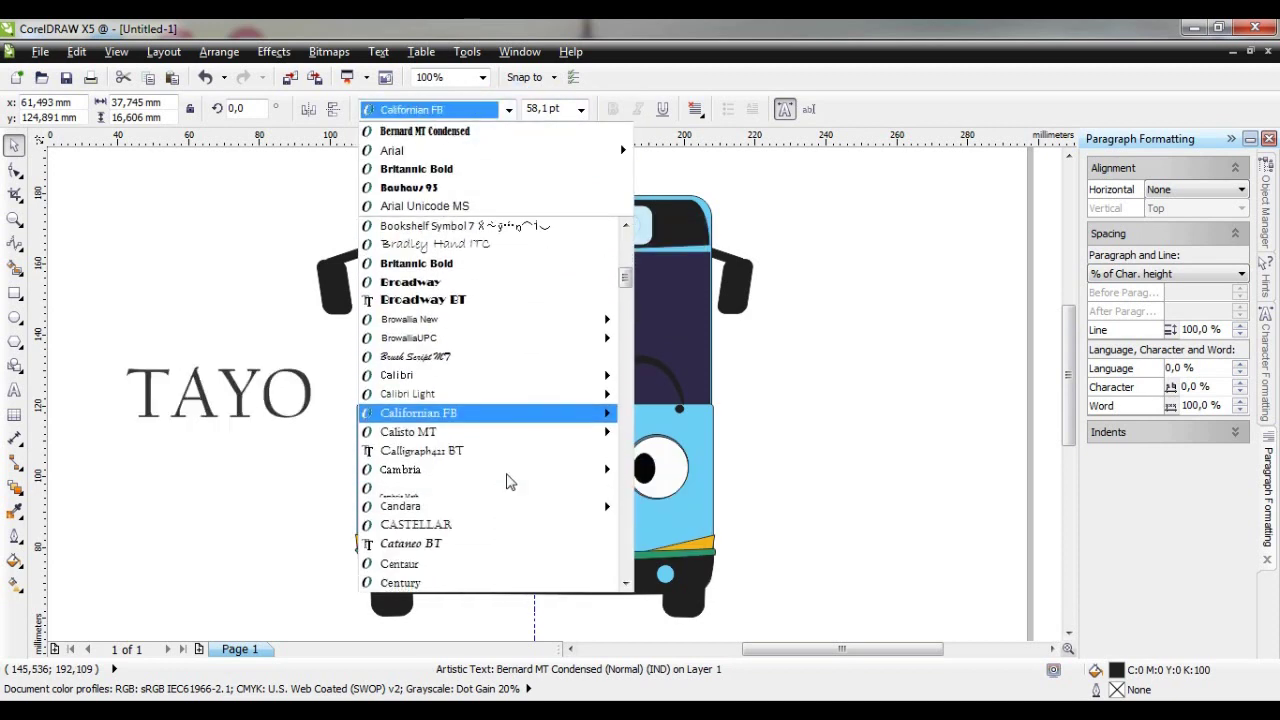
scroll(506, 482, "down", 5)
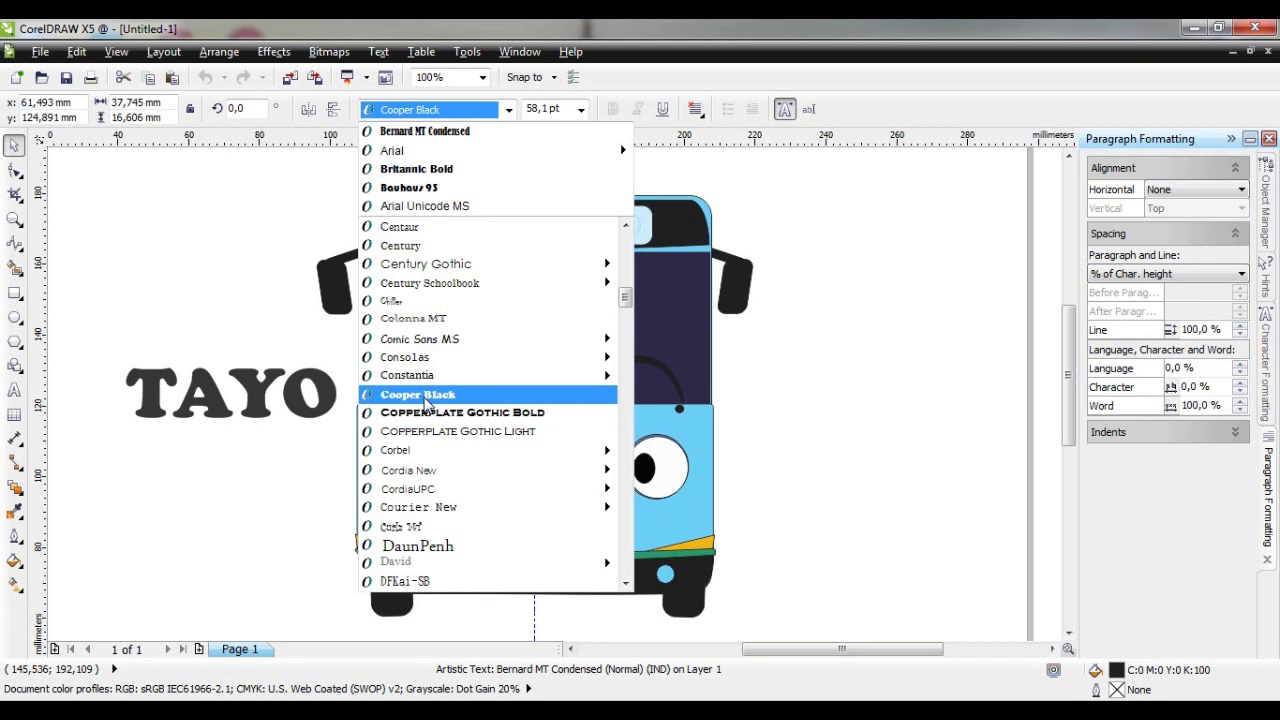
left_click(425, 396)
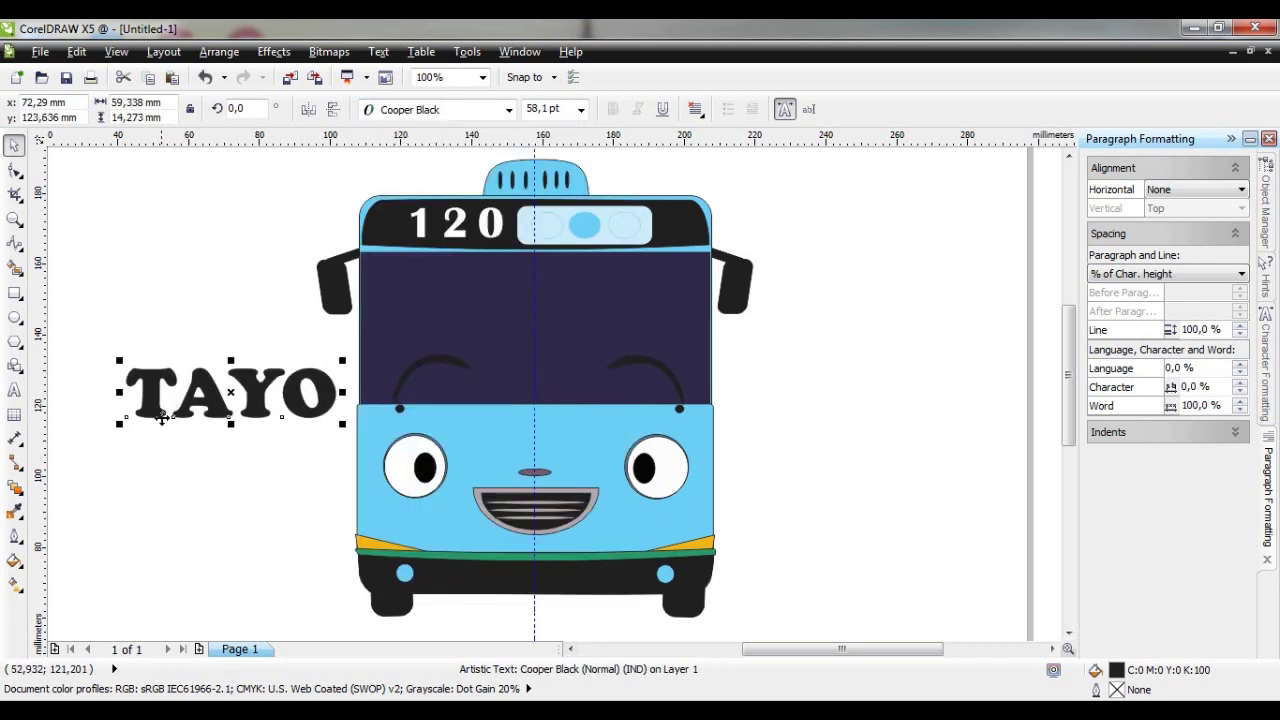
left_click(174, 466)
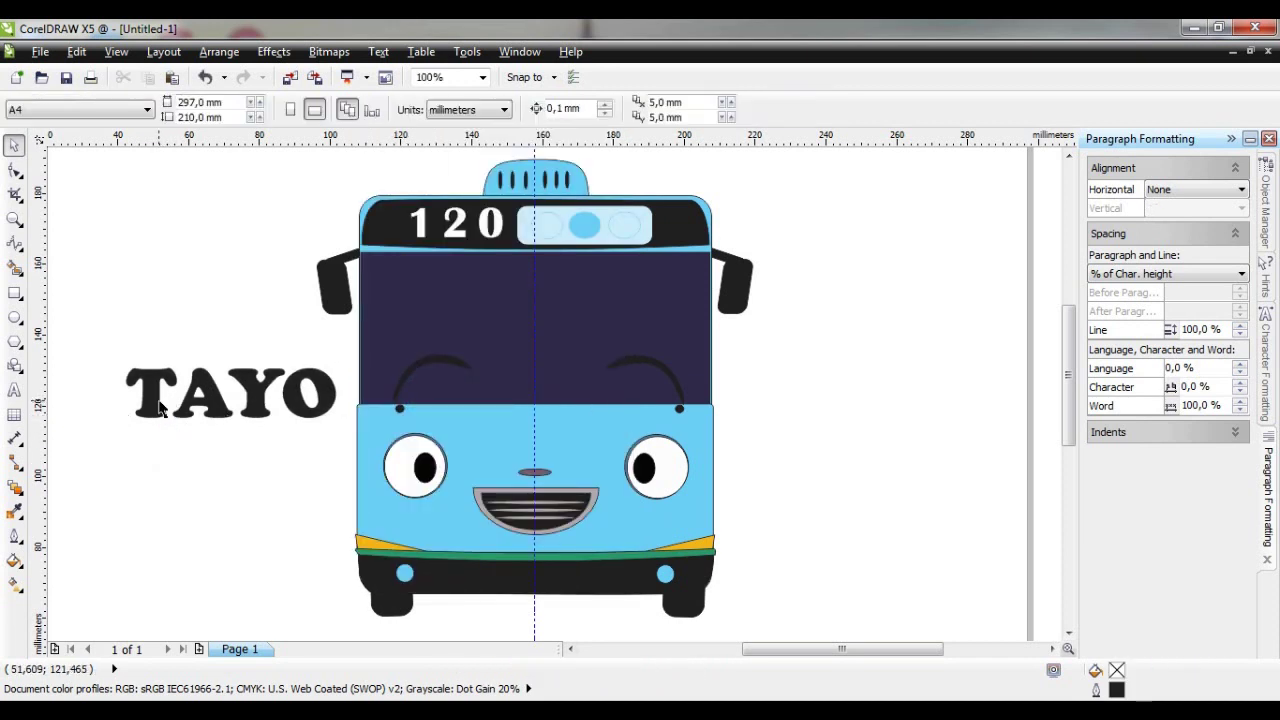
Give the letter T of the TAYO text a uniform Cyan fill from the CMYK palette
left_click(174, 405)
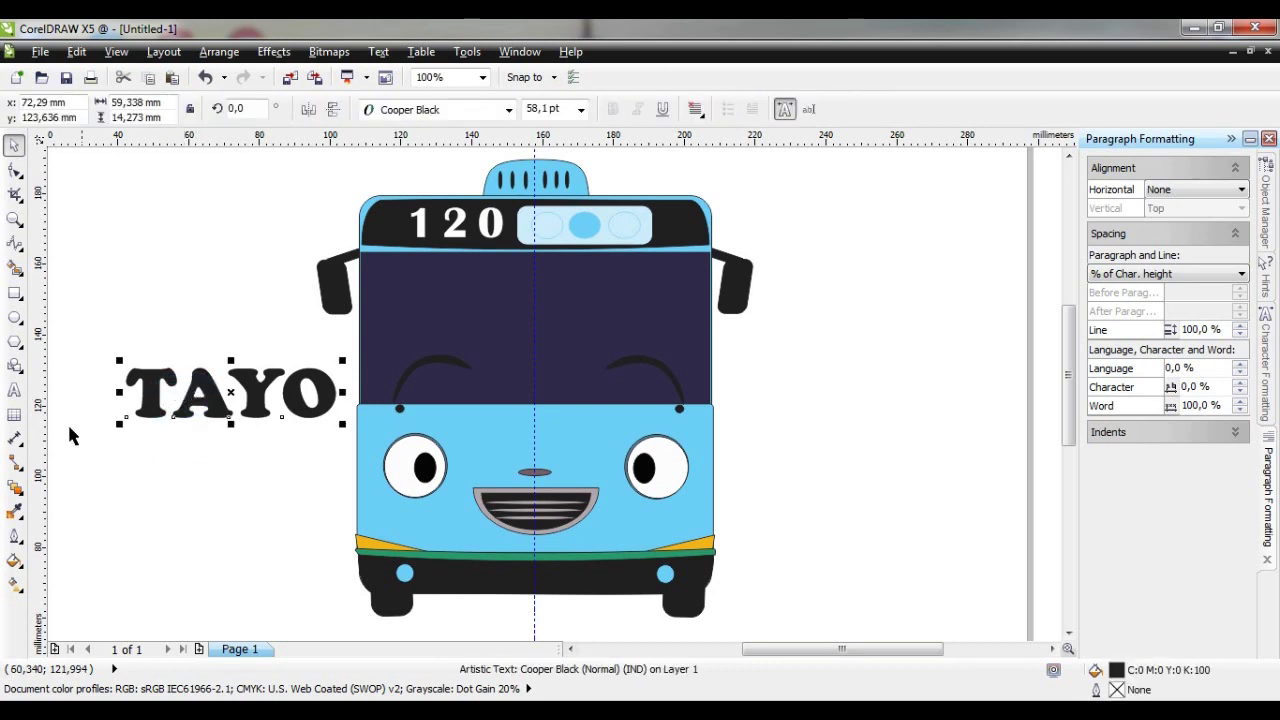
left_click(15, 392)
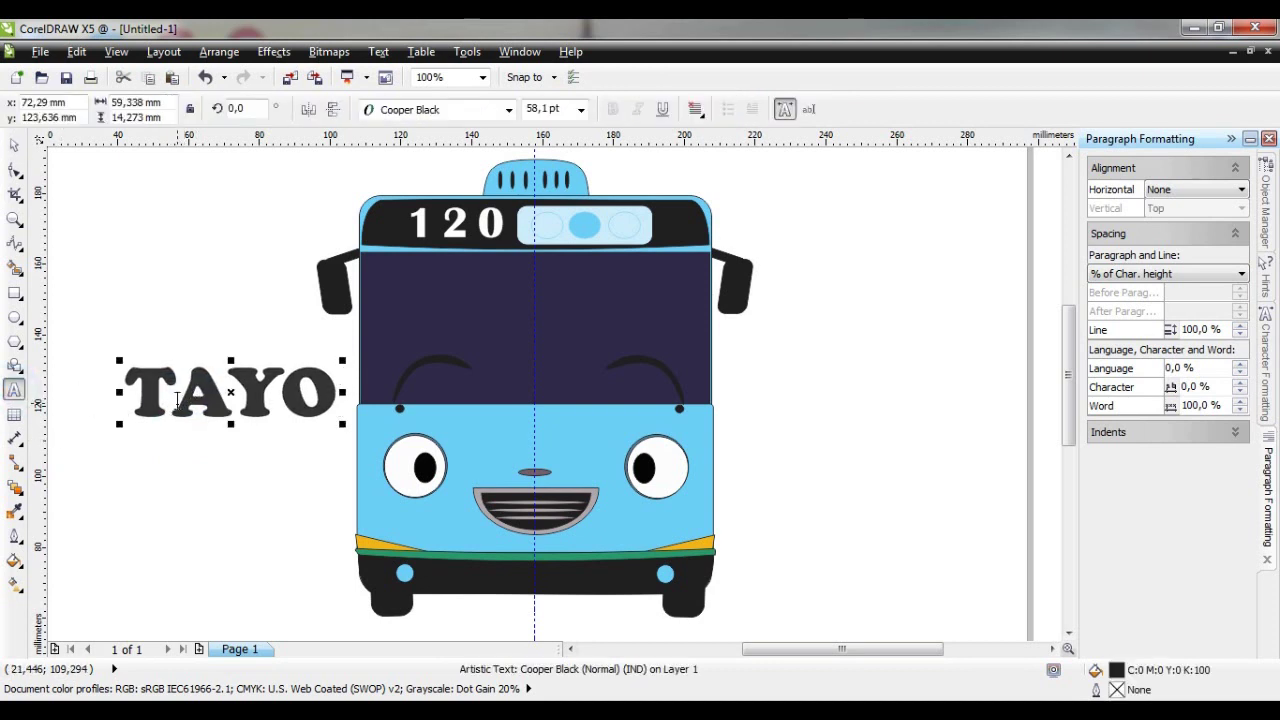
left_click_drag(176, 400, 124, 398)
left_click(13, 563)
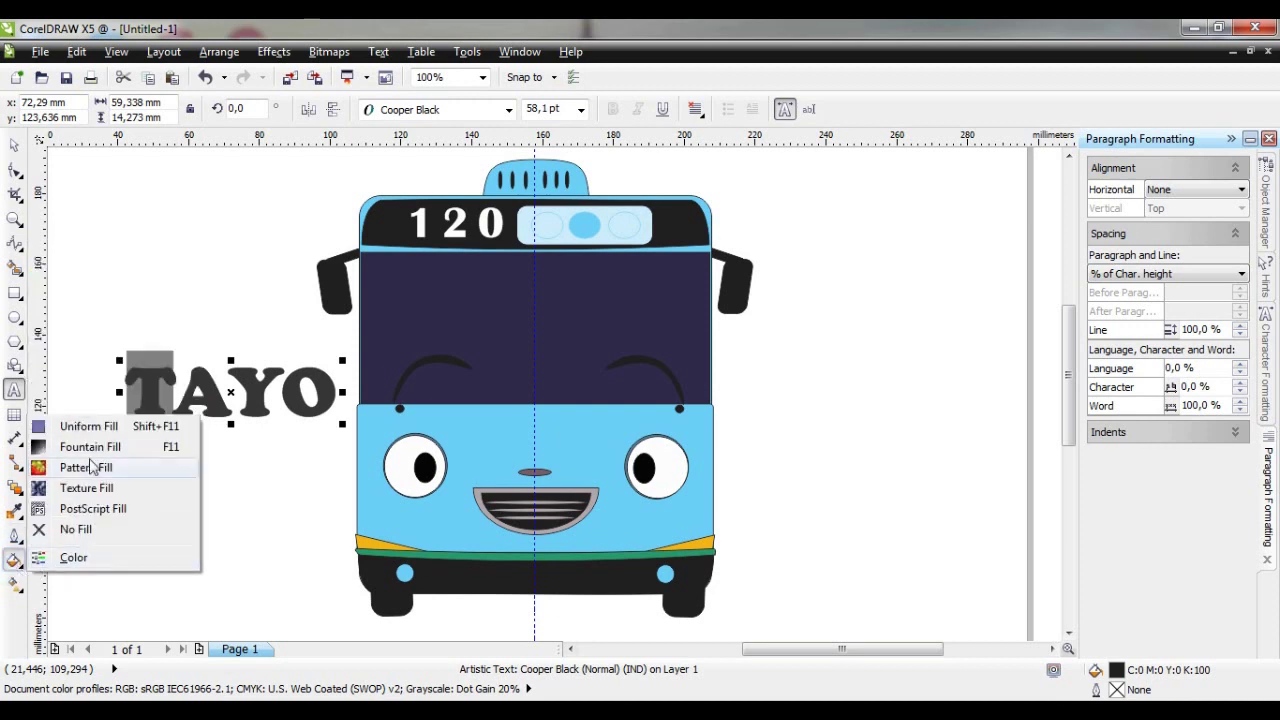
left_click(80, 426)
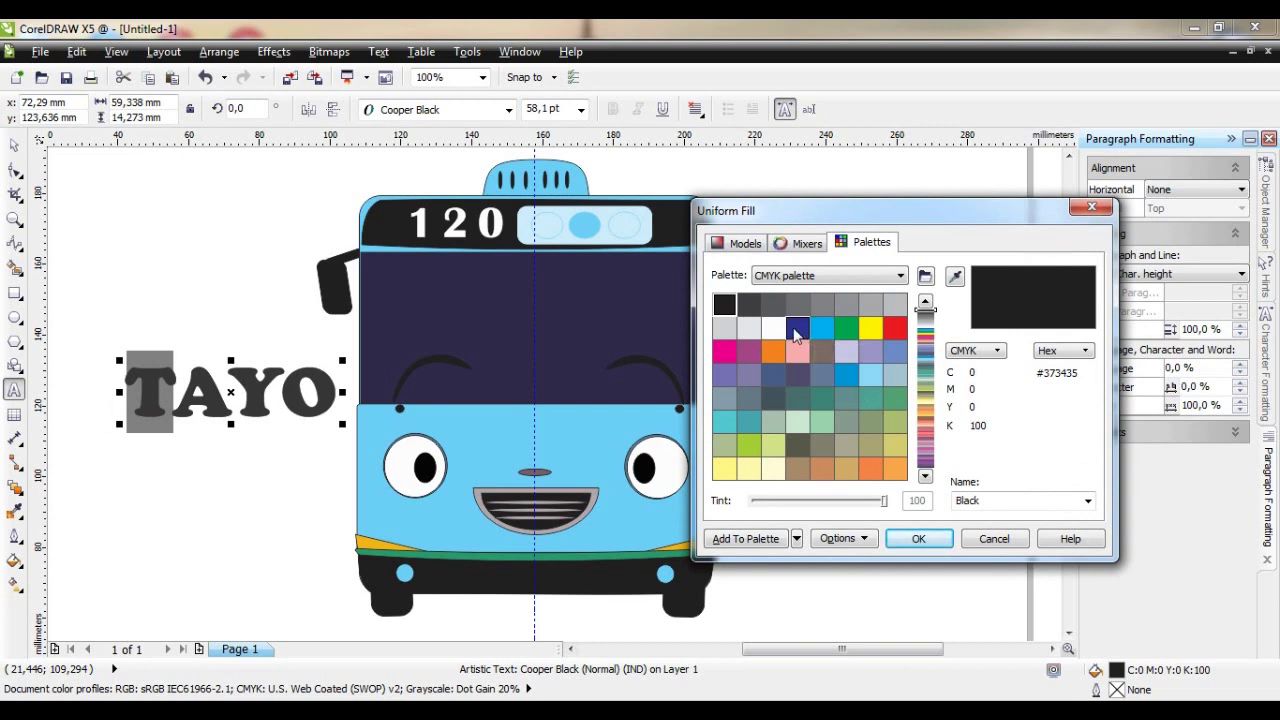
left_click(821, 328)
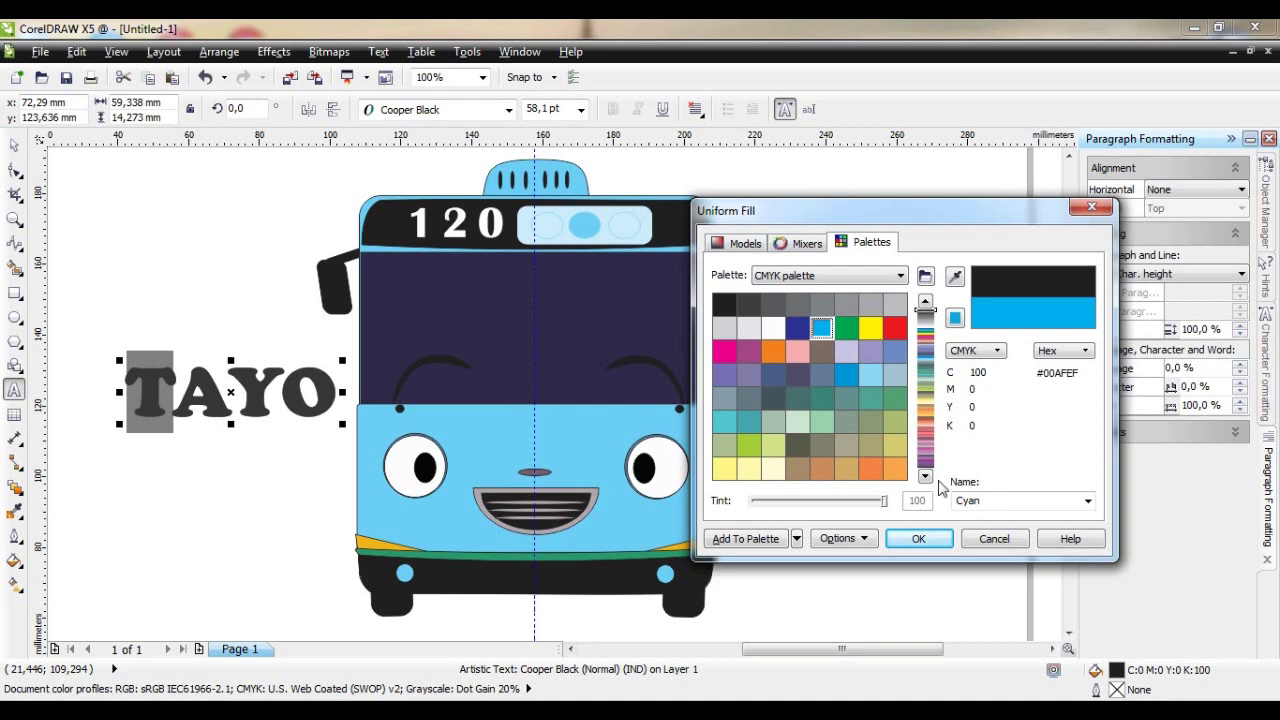
left_click(918, 539)
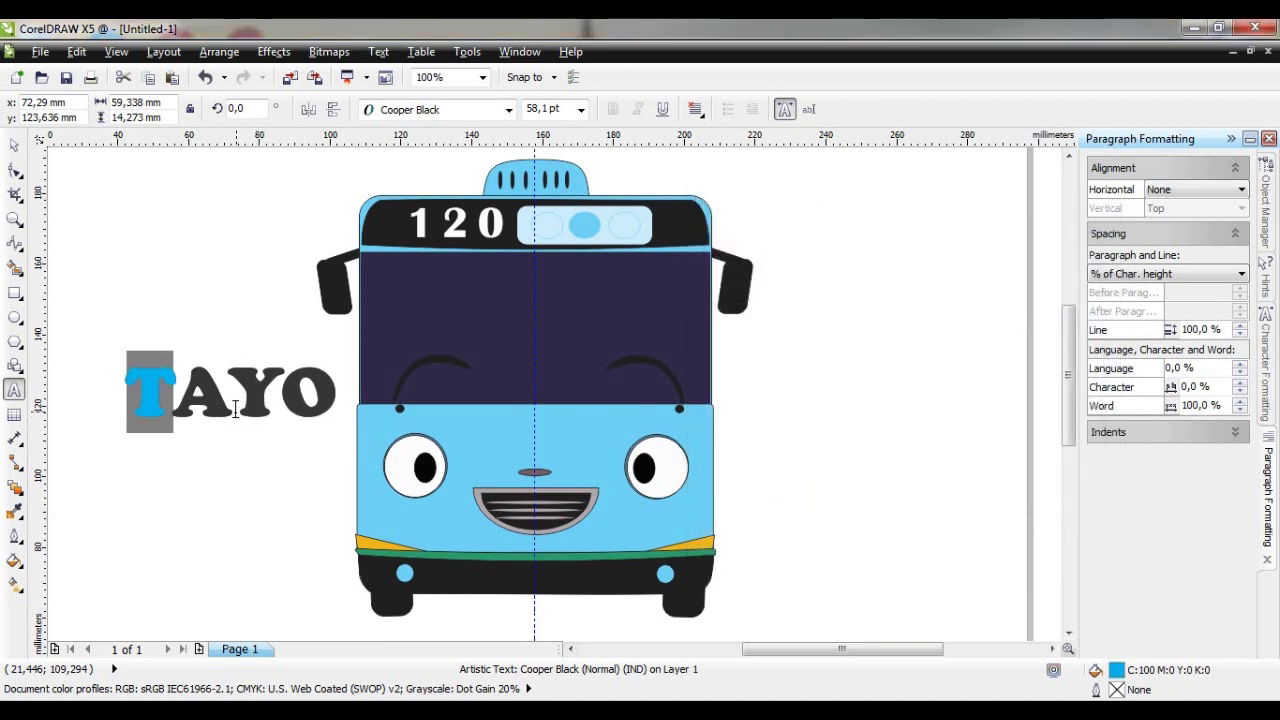
Give the letter A of the TAYO text a uniform Yellow fill from the CMYK palette
left_click_drag(235, 410, 174, 410)
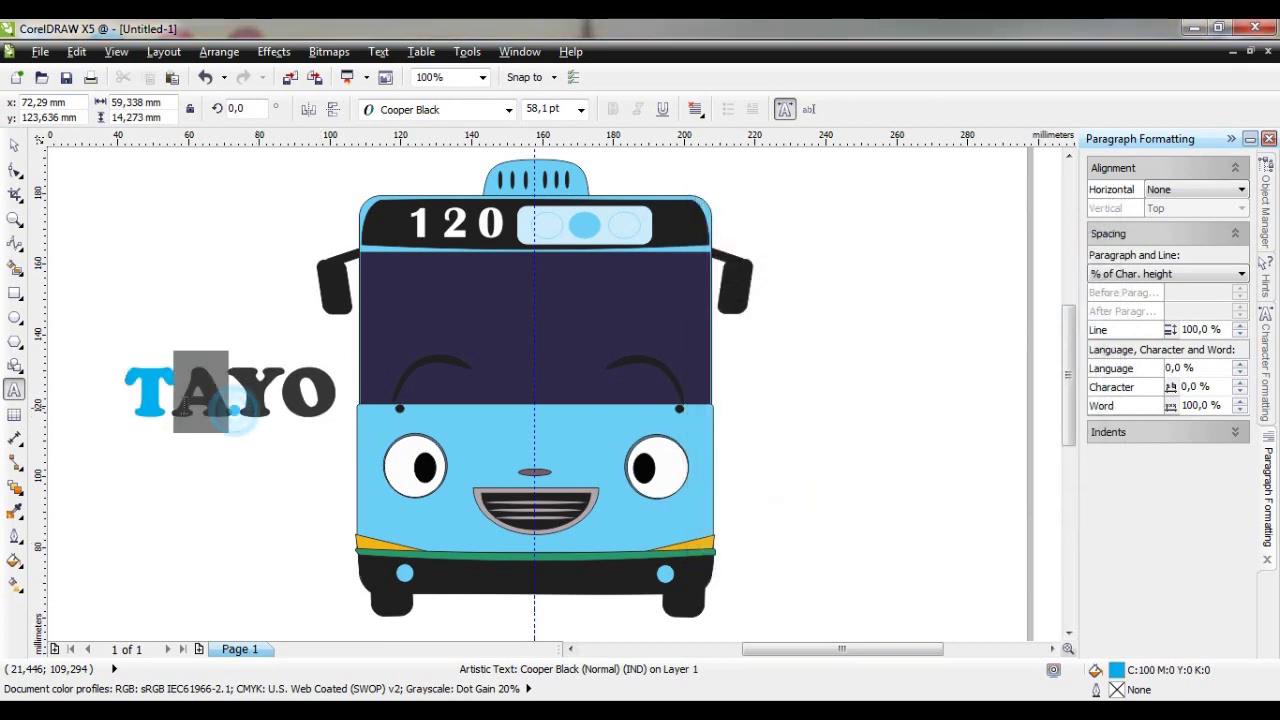
left_click(14, 538)
left_click(14, 563)
left_click(100, 427)
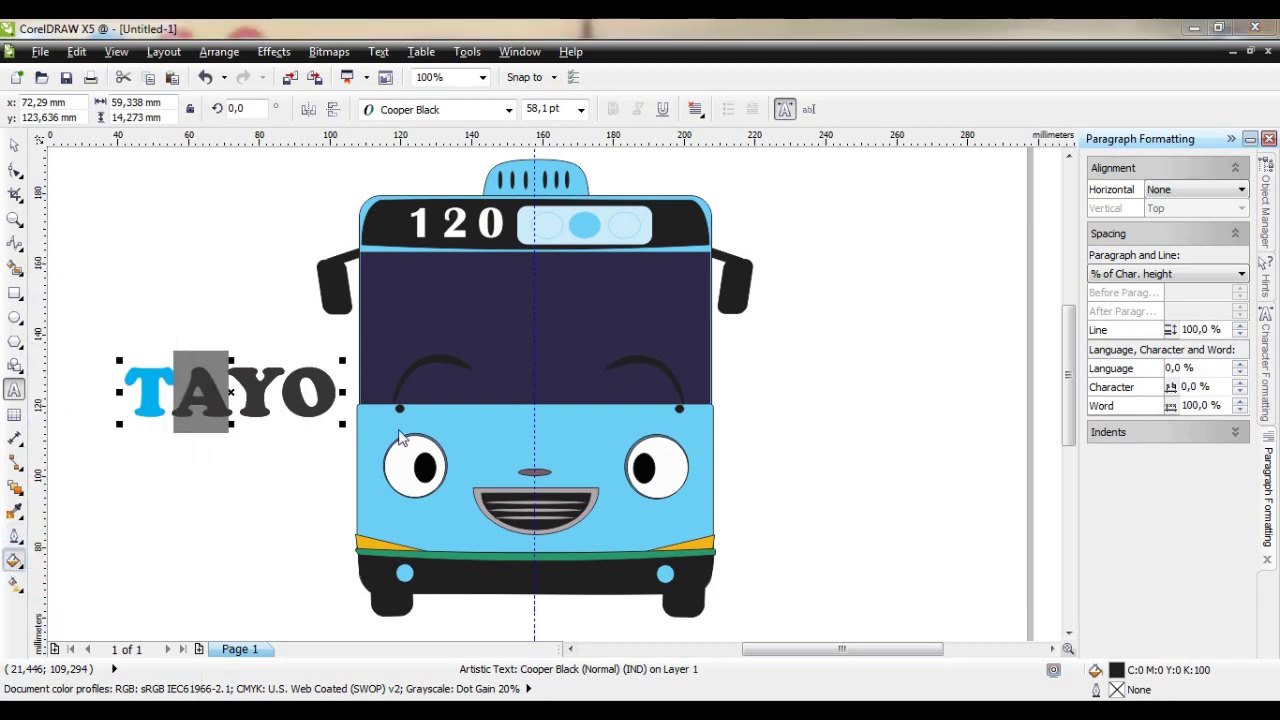
left_click(870, 328)
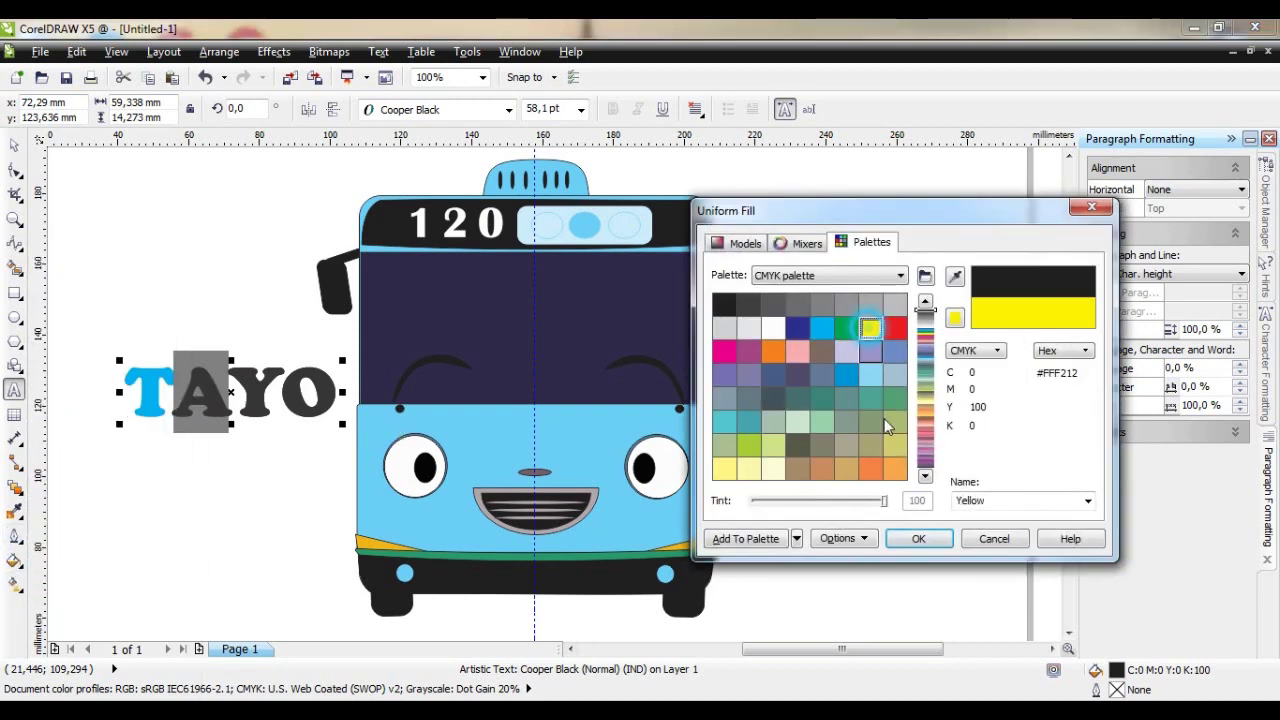
left_click(917, 538)
Give the letter Y of the TAYO text a uniform Red fill from the CMYK palette
left_click_drag(282, 413, 229, 413)
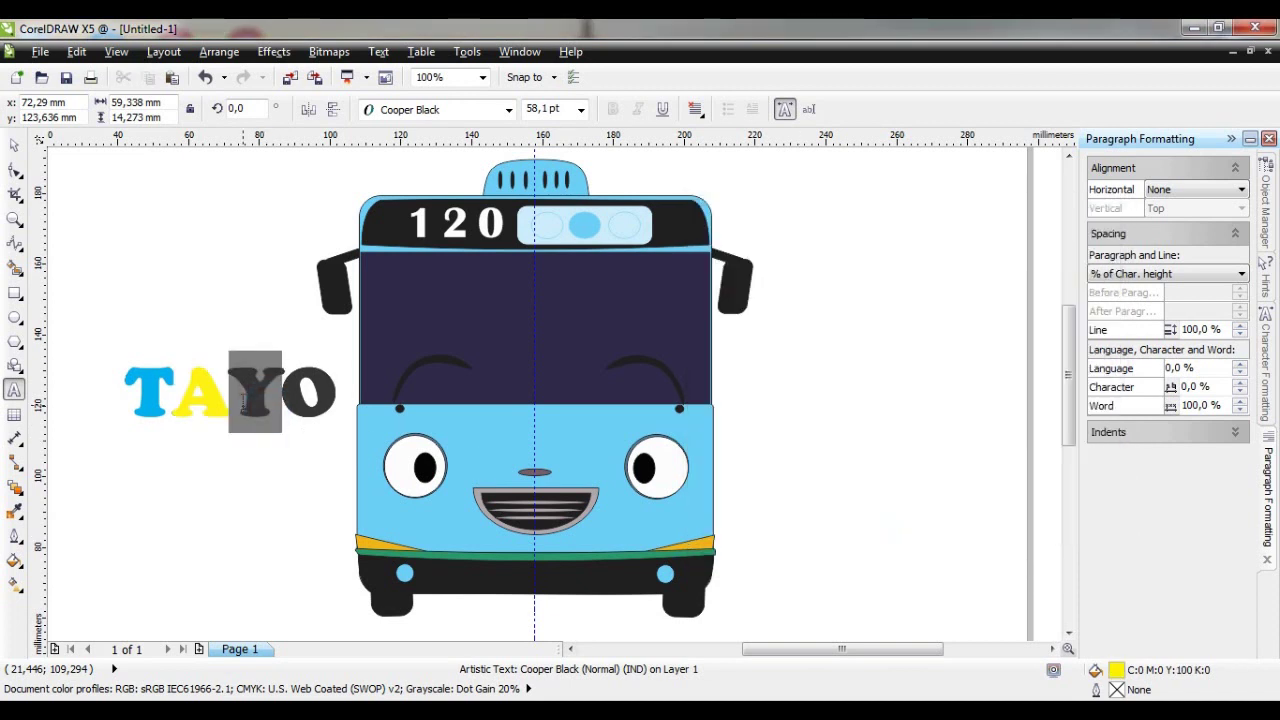
left_click(14, 561)
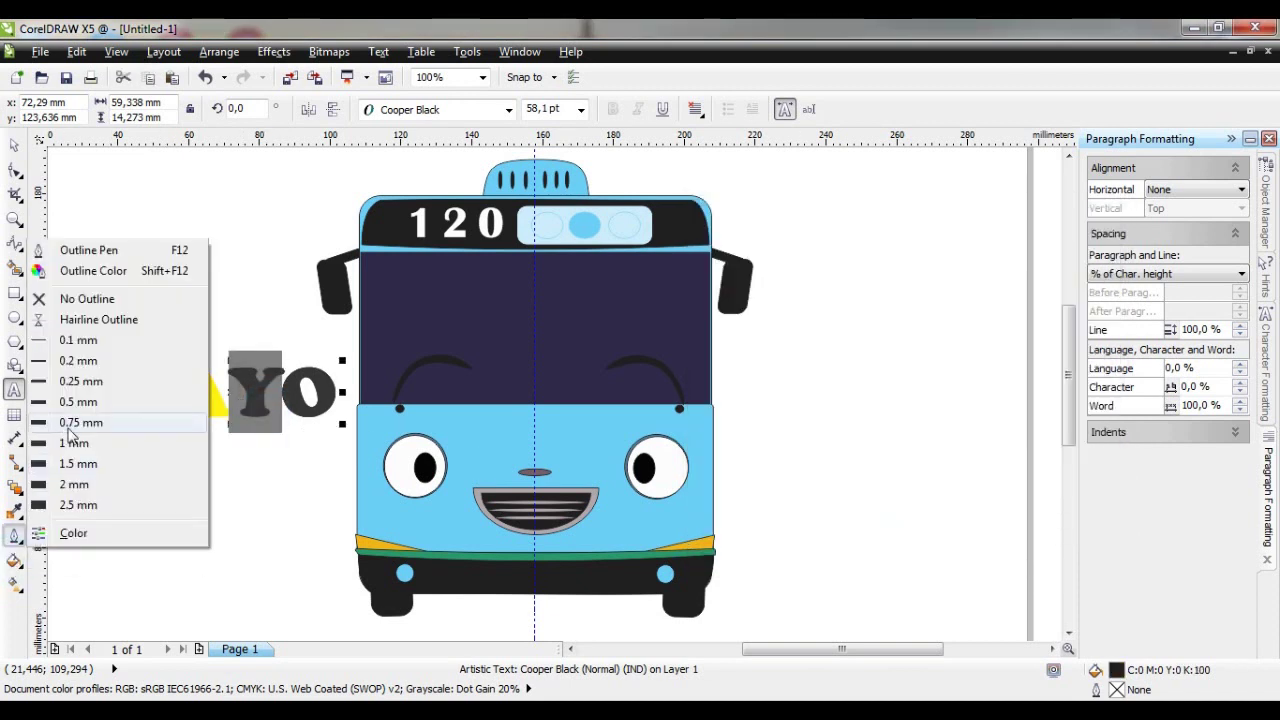
left_click(82, 426)
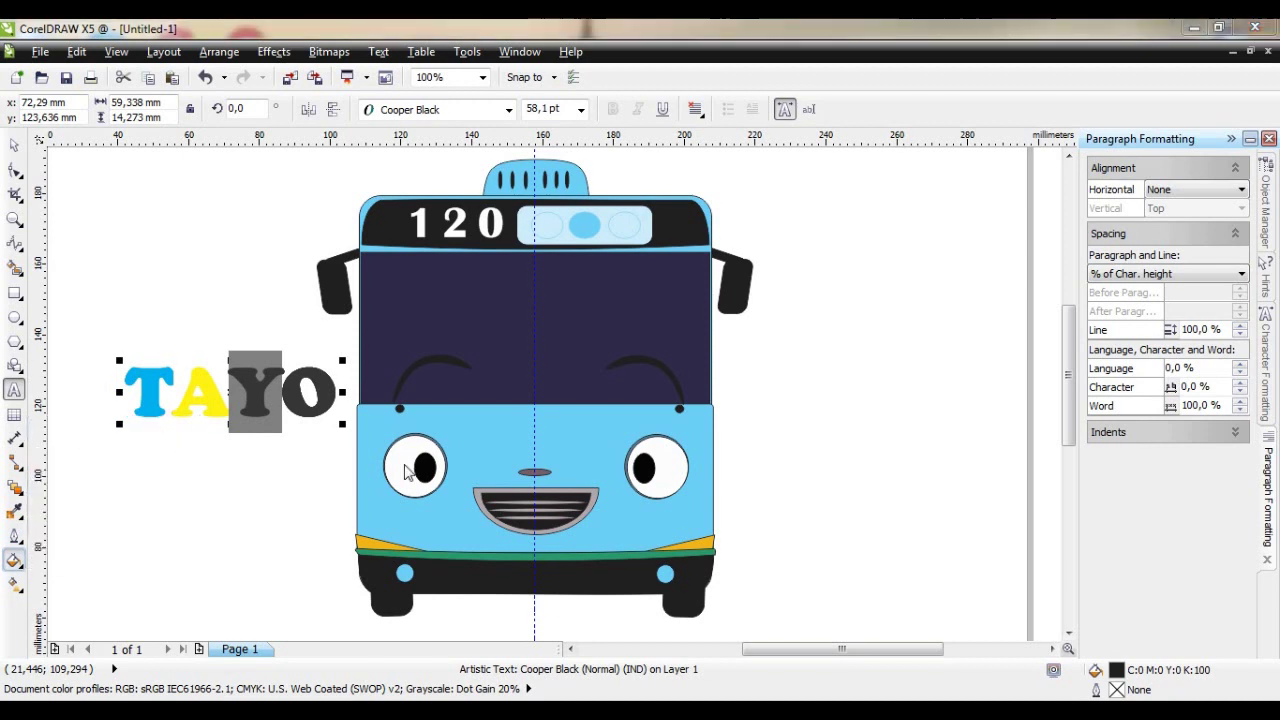
left_click(893, 328)
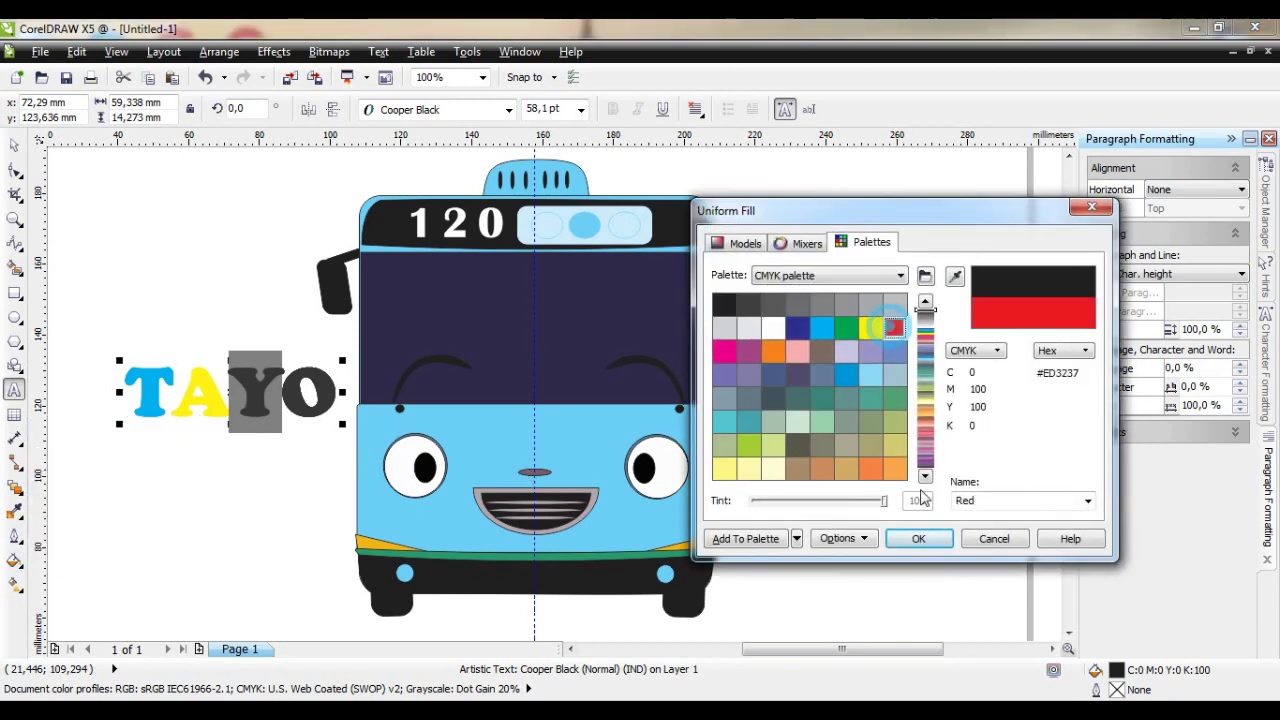
left_click(916, 538)
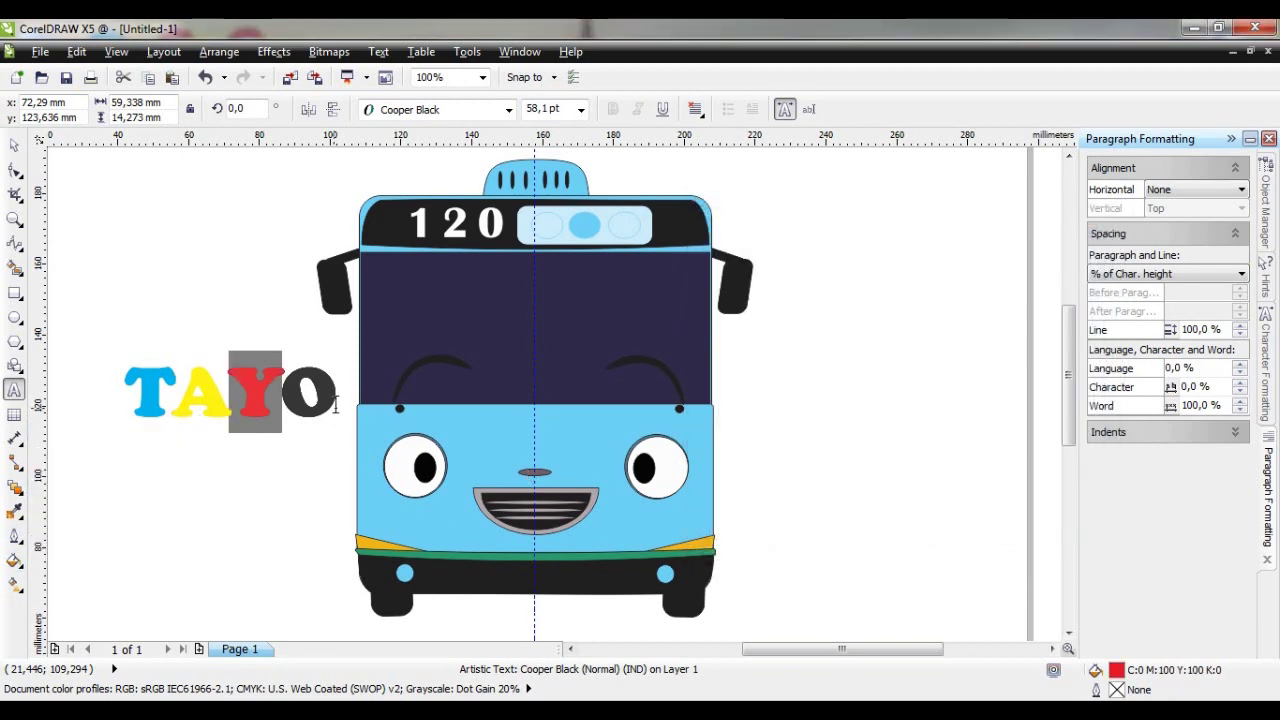
Give the letter O of the TAYO text a uniform Orange fill from the CMYK palette
left_click_drag(336, 403, 283, 402)
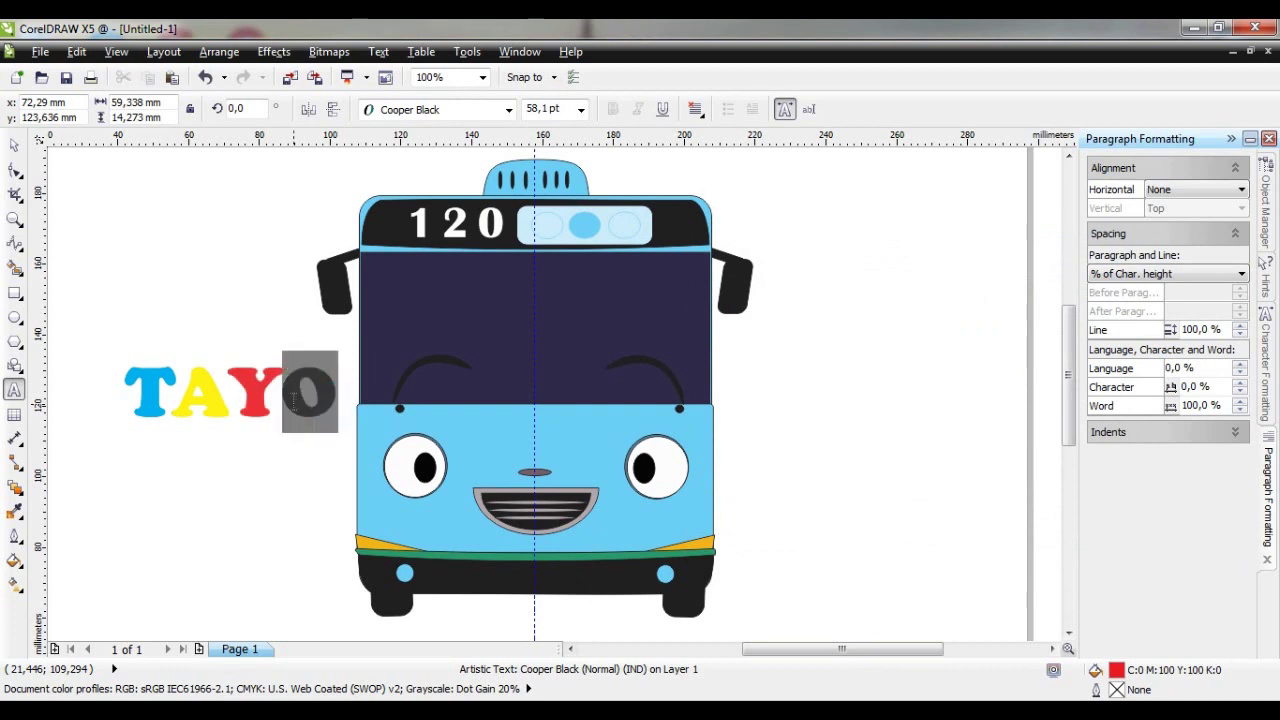
left_click(15, 563)
left_click(100, 426)
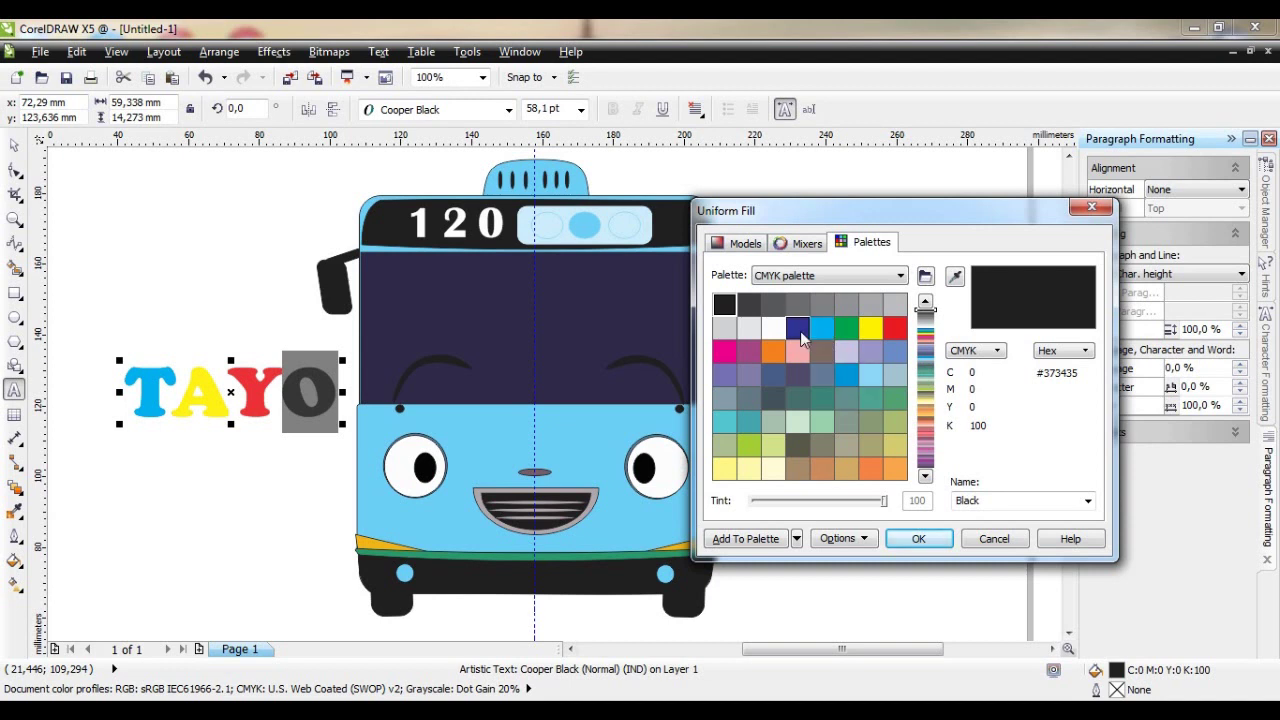
left_click(772, 350)
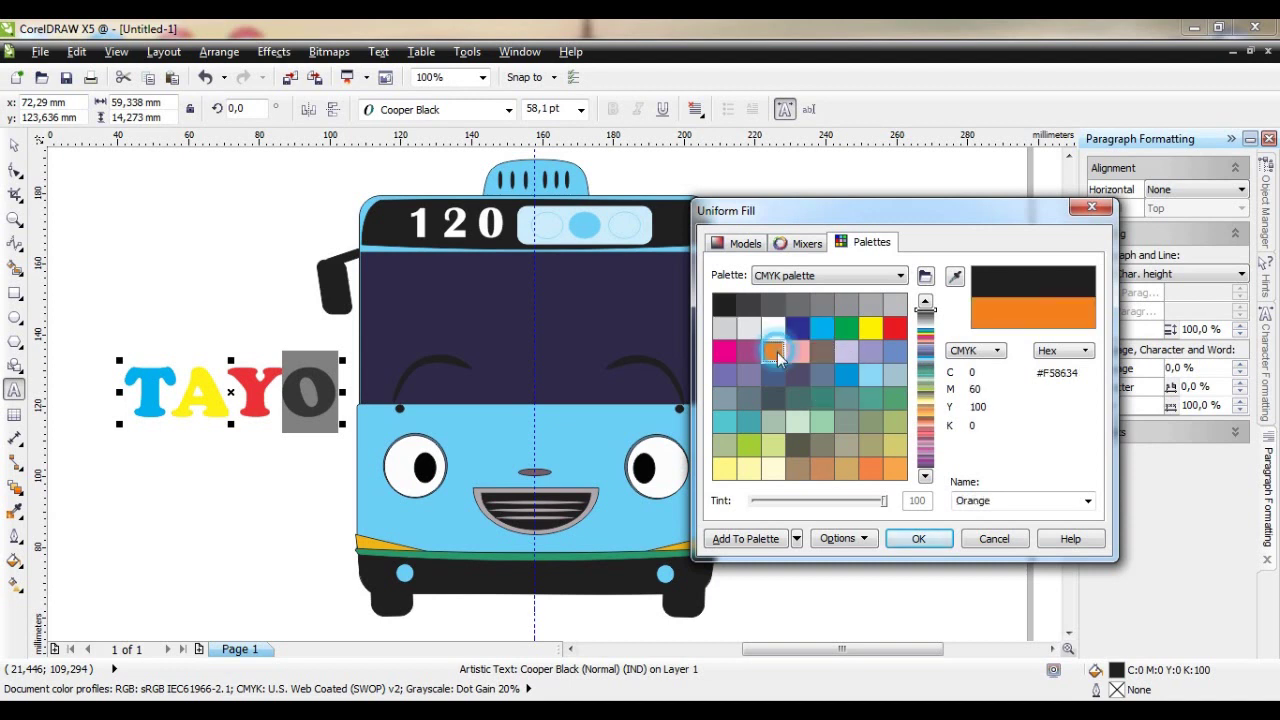
left_click(918, 540)
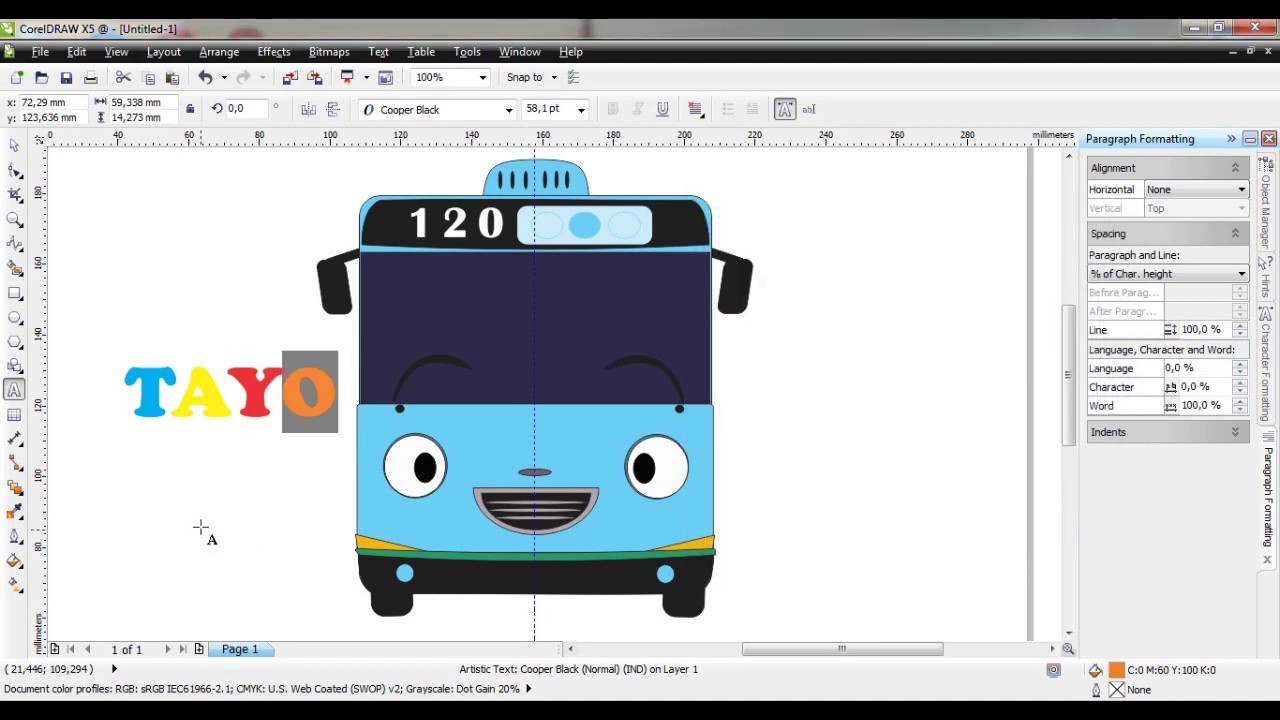
Shrink the TAYO text to about 47 pt, roughly 48 mm wide, and place it centred beneath the bus between the wheels
left_click(14, 145)
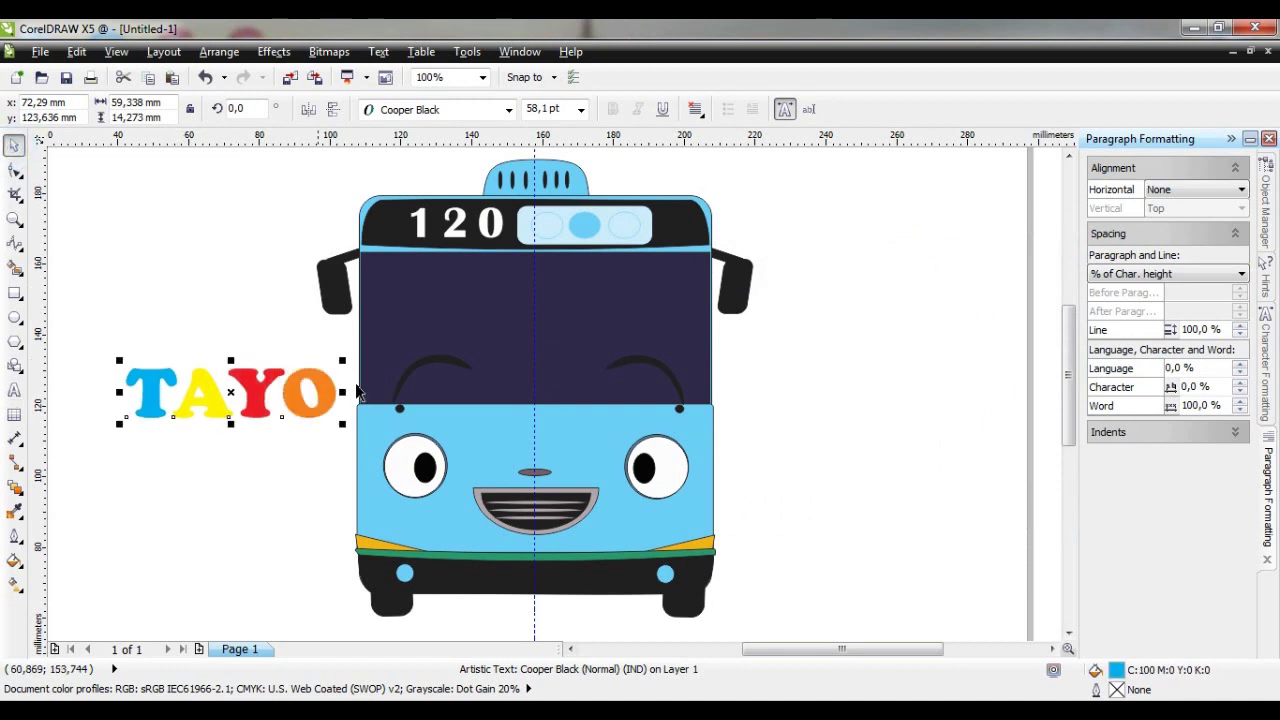
left_click_drag(342, 362, 306, 369)
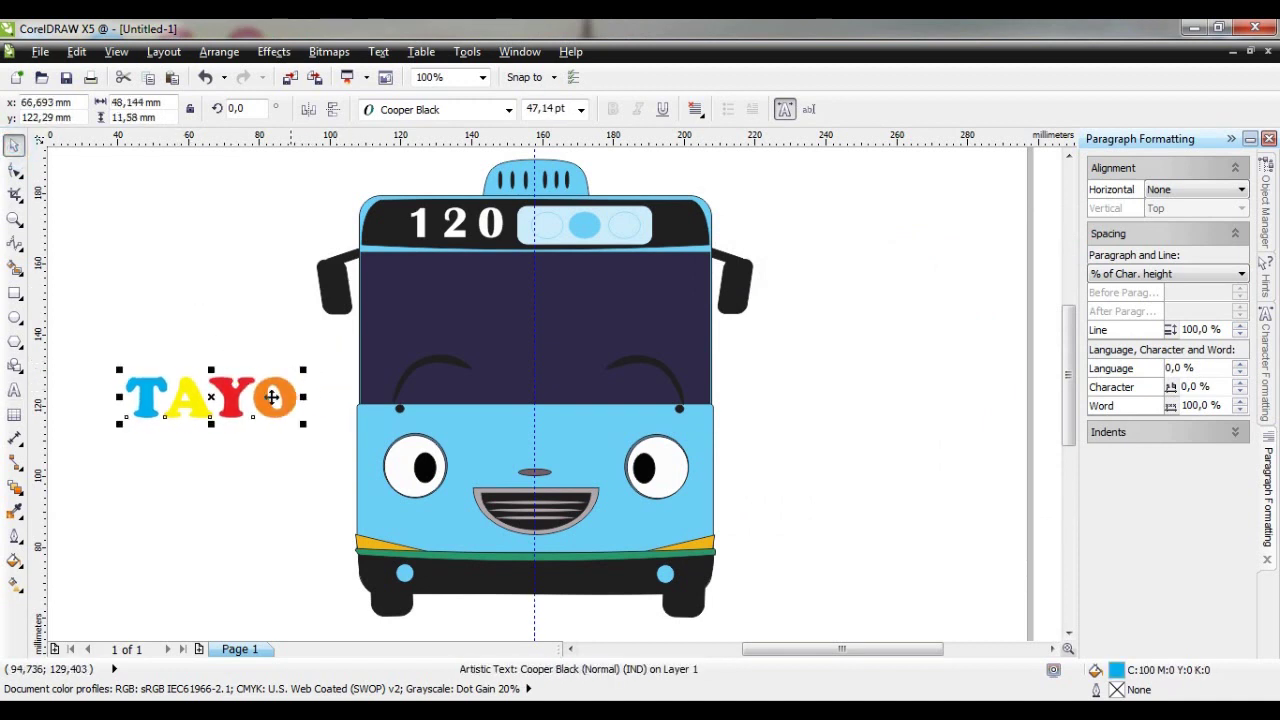
left_click_drag(212, 397, 534, 617)
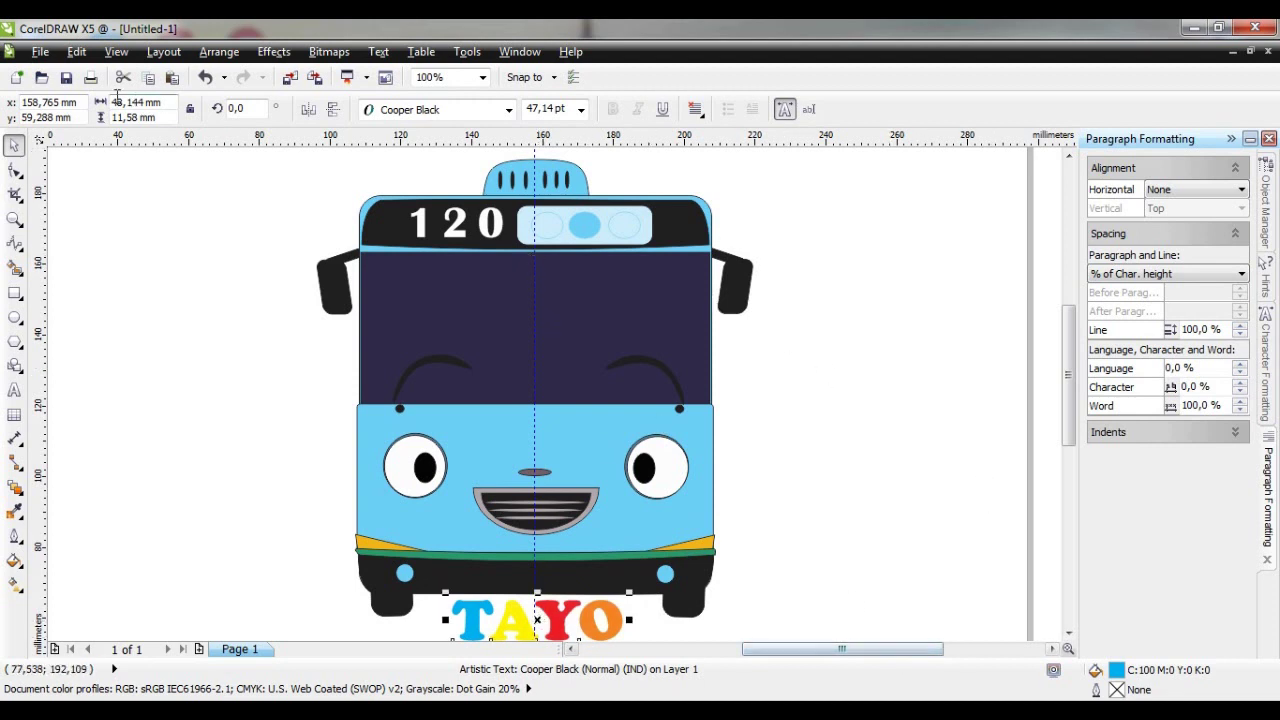
Nudge the TAYO title down by about 2 mm beneath the bus bumper, keeping it centred on the guideline, and deselect it
left_click(15, 220)
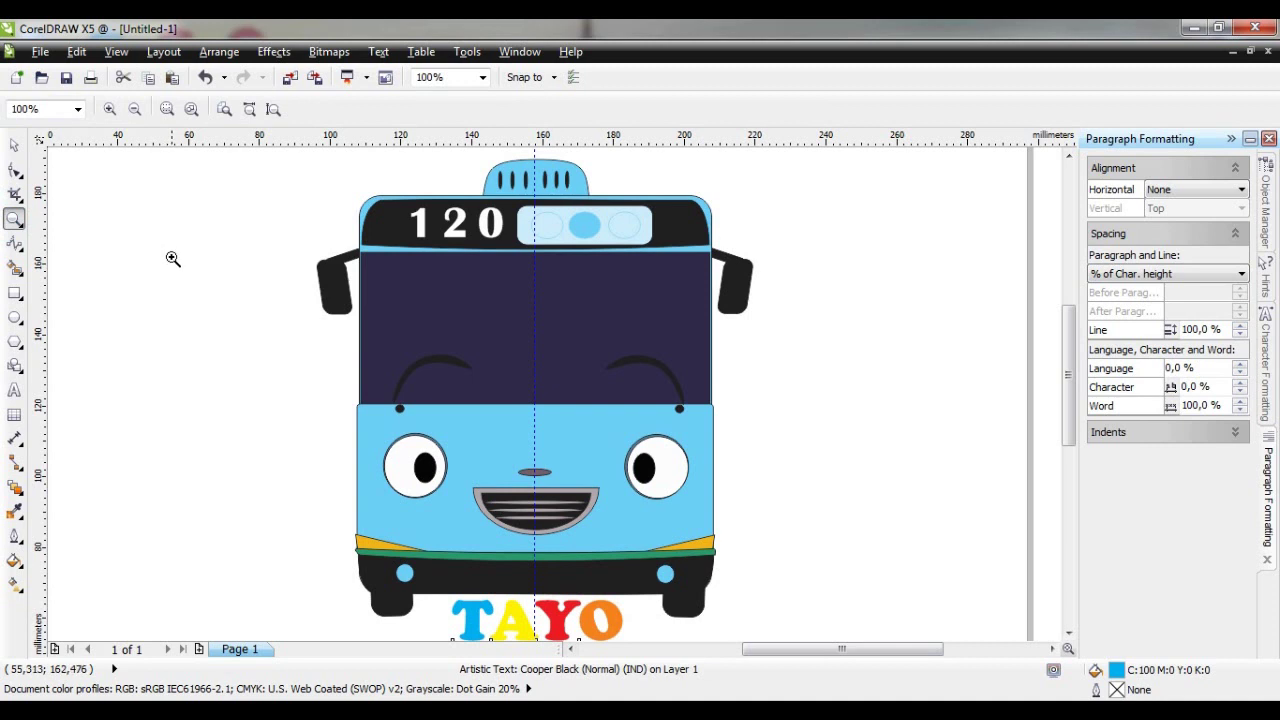
left_click(134, 109)
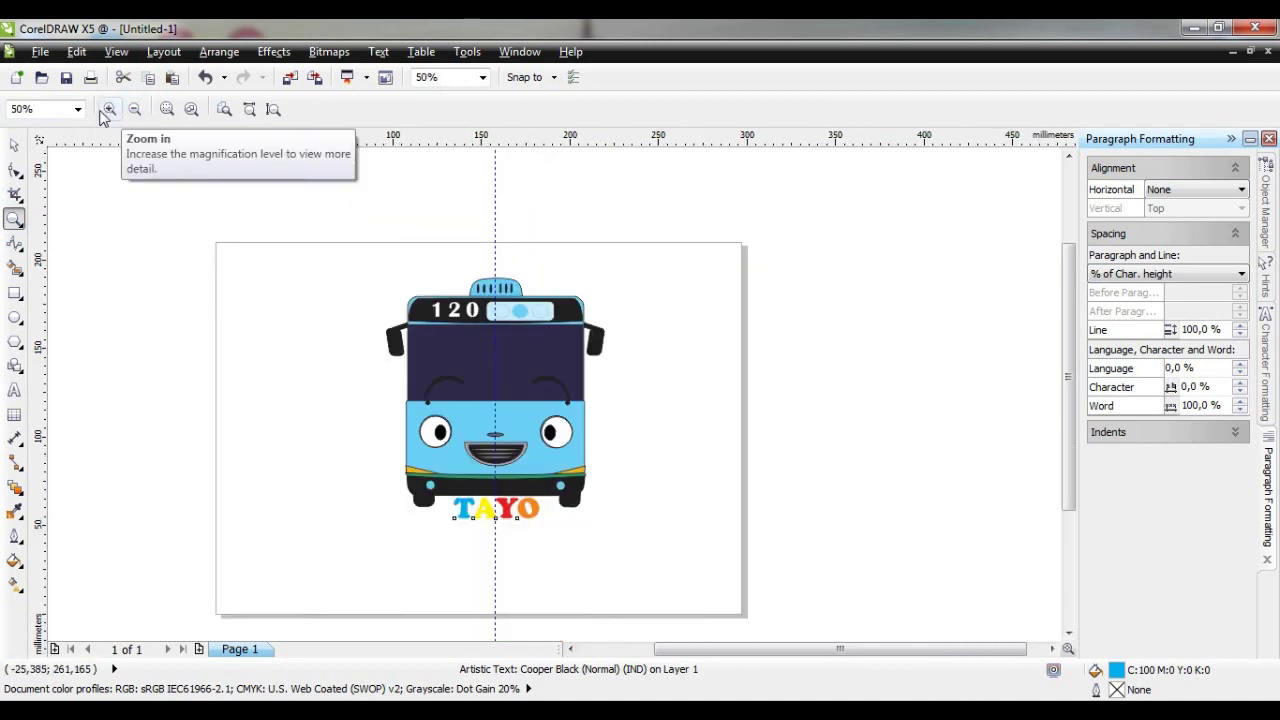
left_click(40, 109)
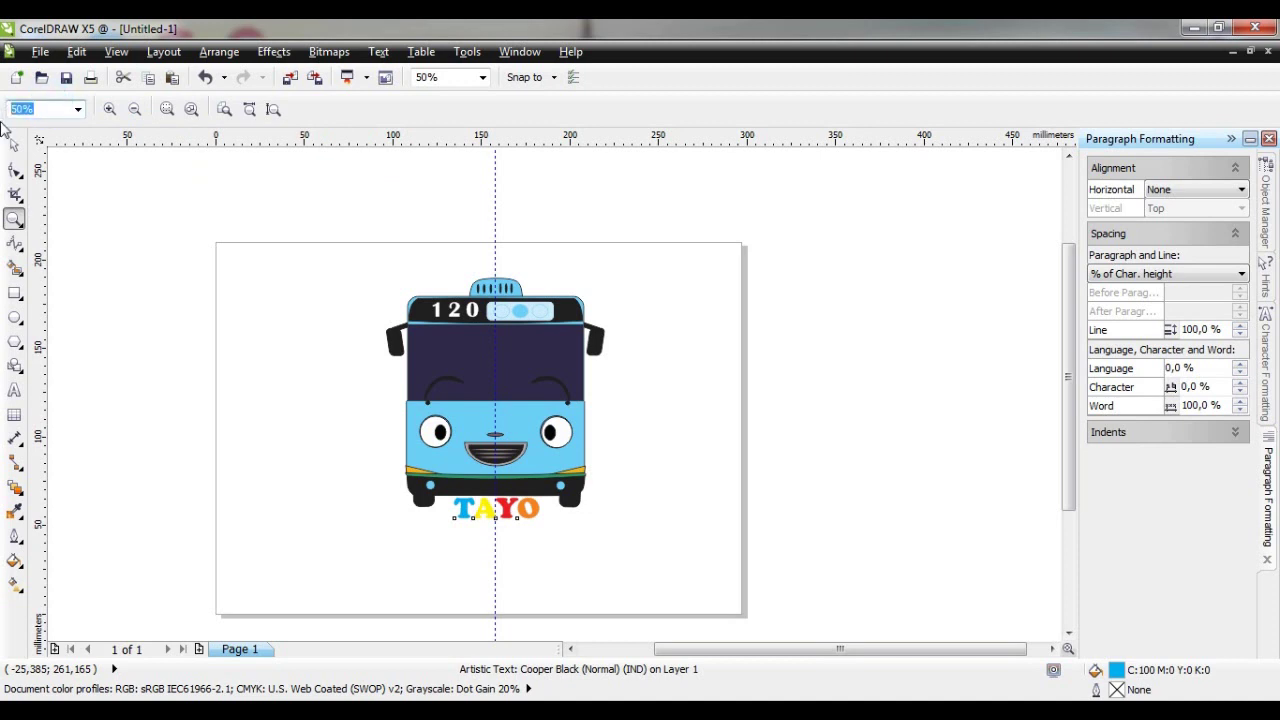
type("70")
key("Return")
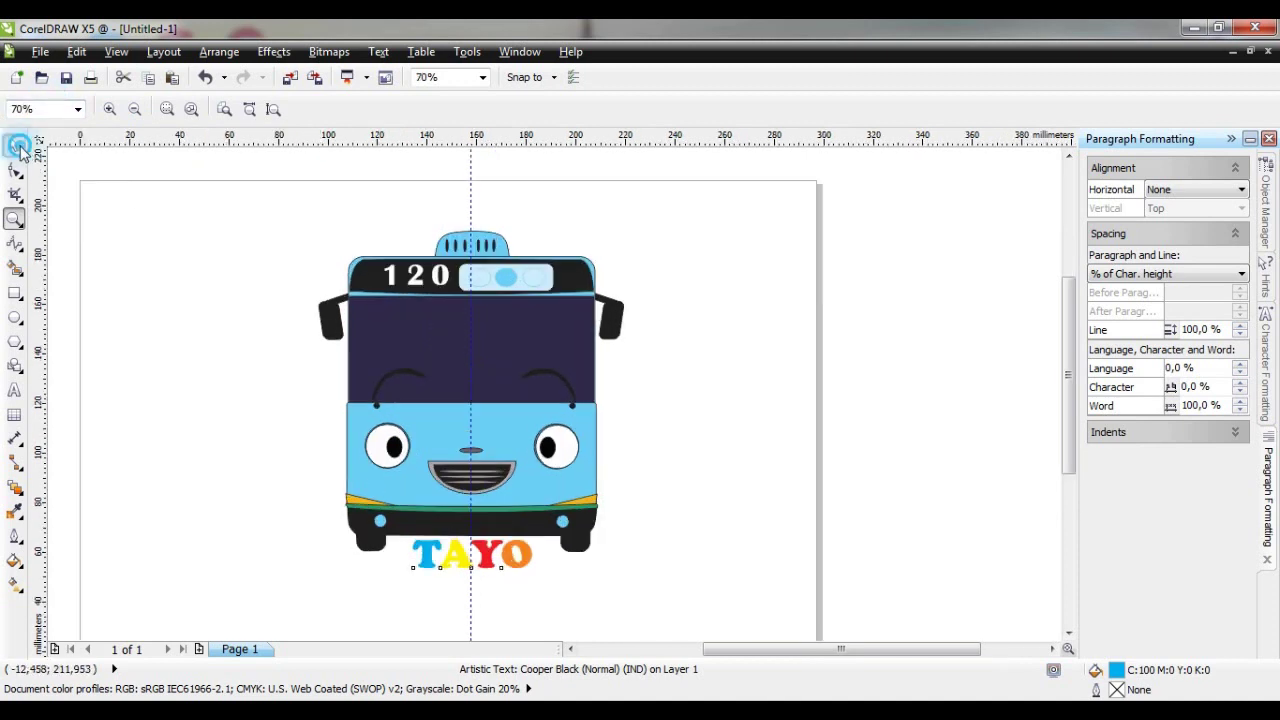
left_click(14, 145)
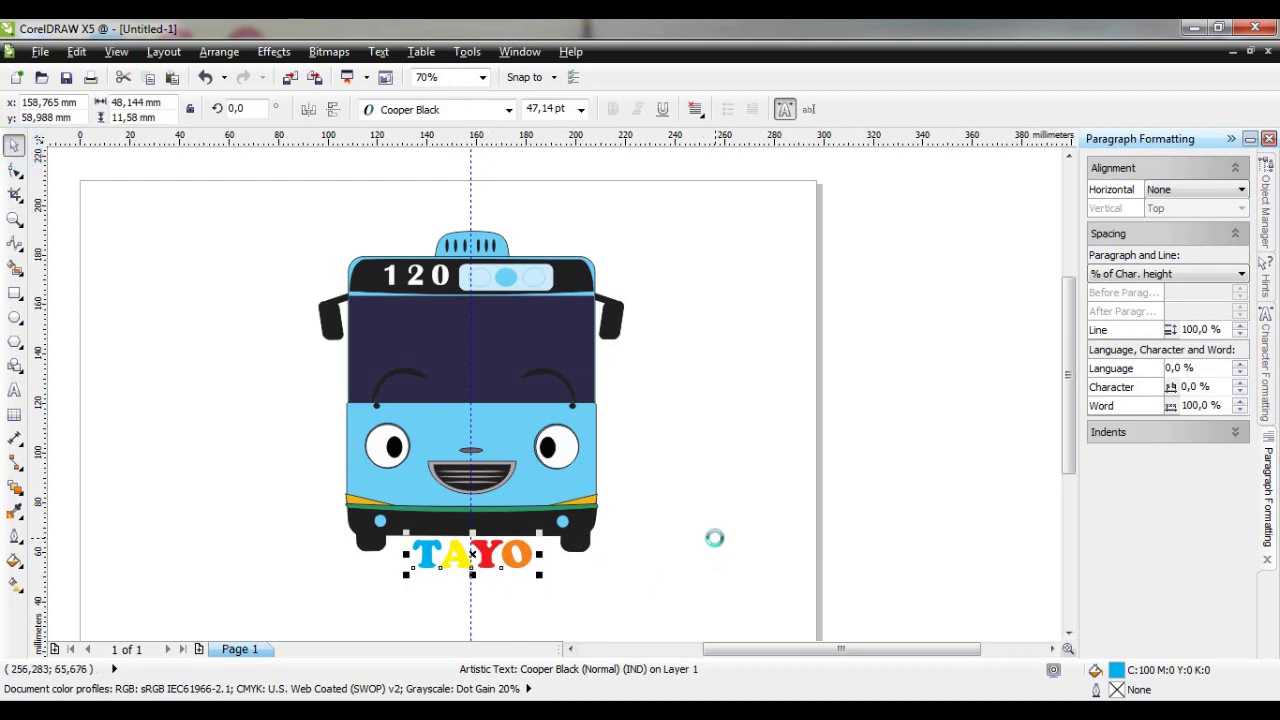
left_click_drag(473, 554, 472, 556)
key("Down")
key("Down")
key("Down")
key("Down")
key("Down")
key("Down")
key("Down")
key("Down")
key("Down")
key("Down")
key("Down")
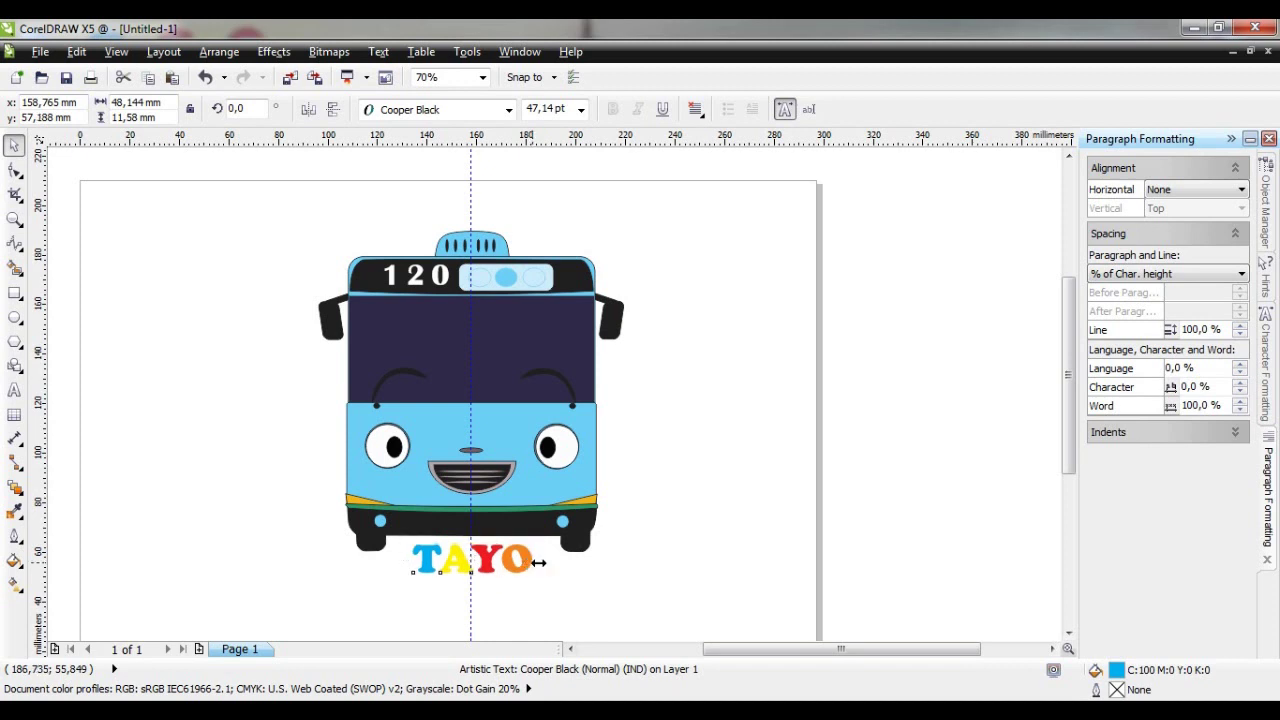
key("Down")
left_click(928, 540)
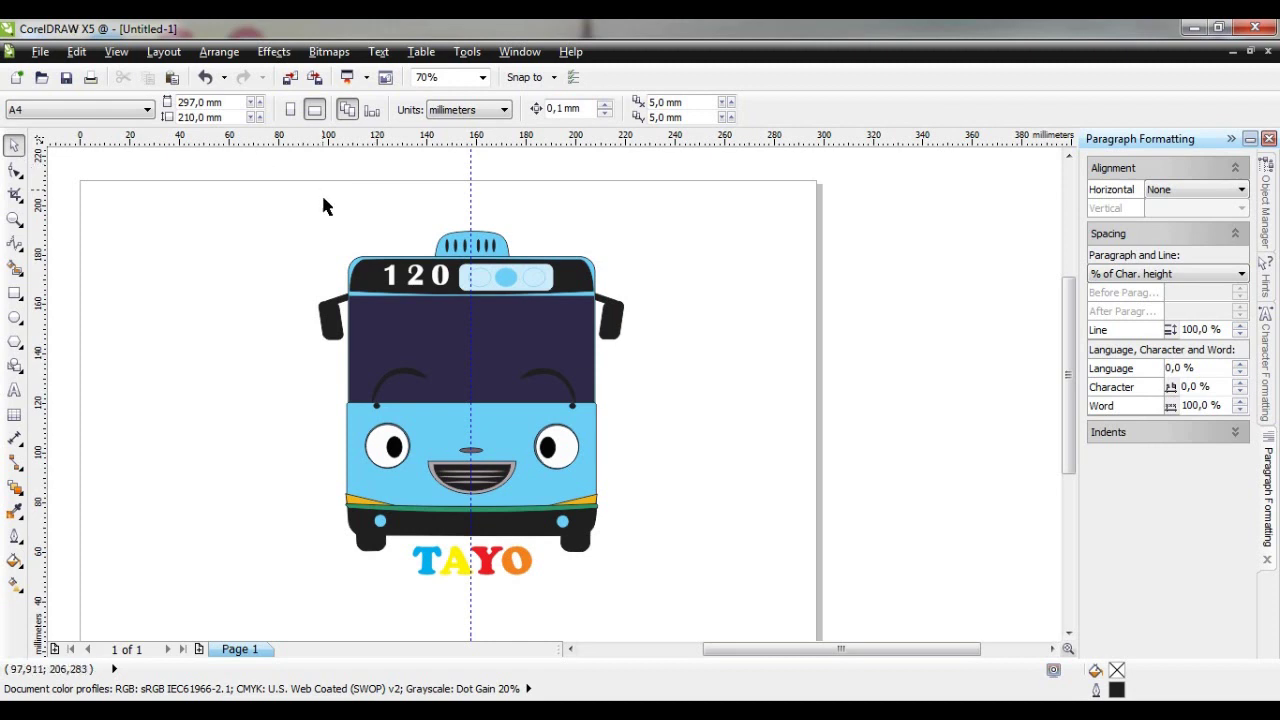
Reshape the black 120 panel by moving its lower corner nodes, narrowing it to about 96.3 mm wide
left_click(380, 278)
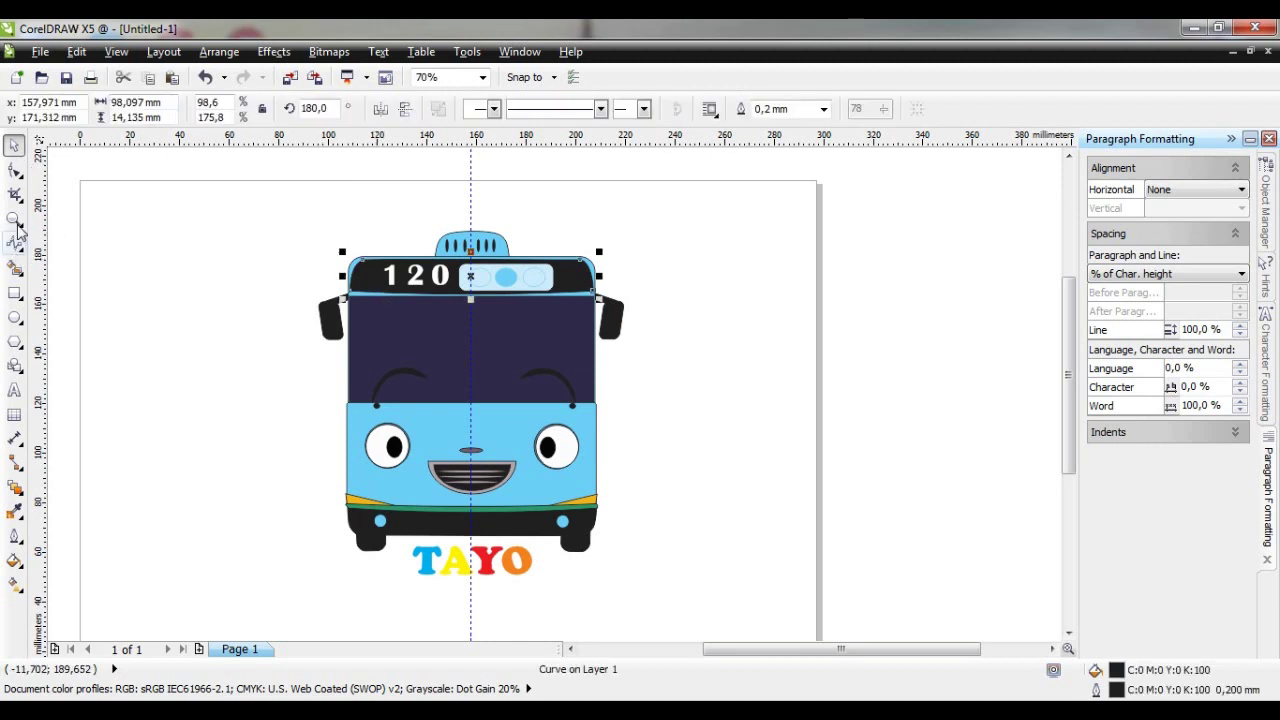
left_click(16, 173)
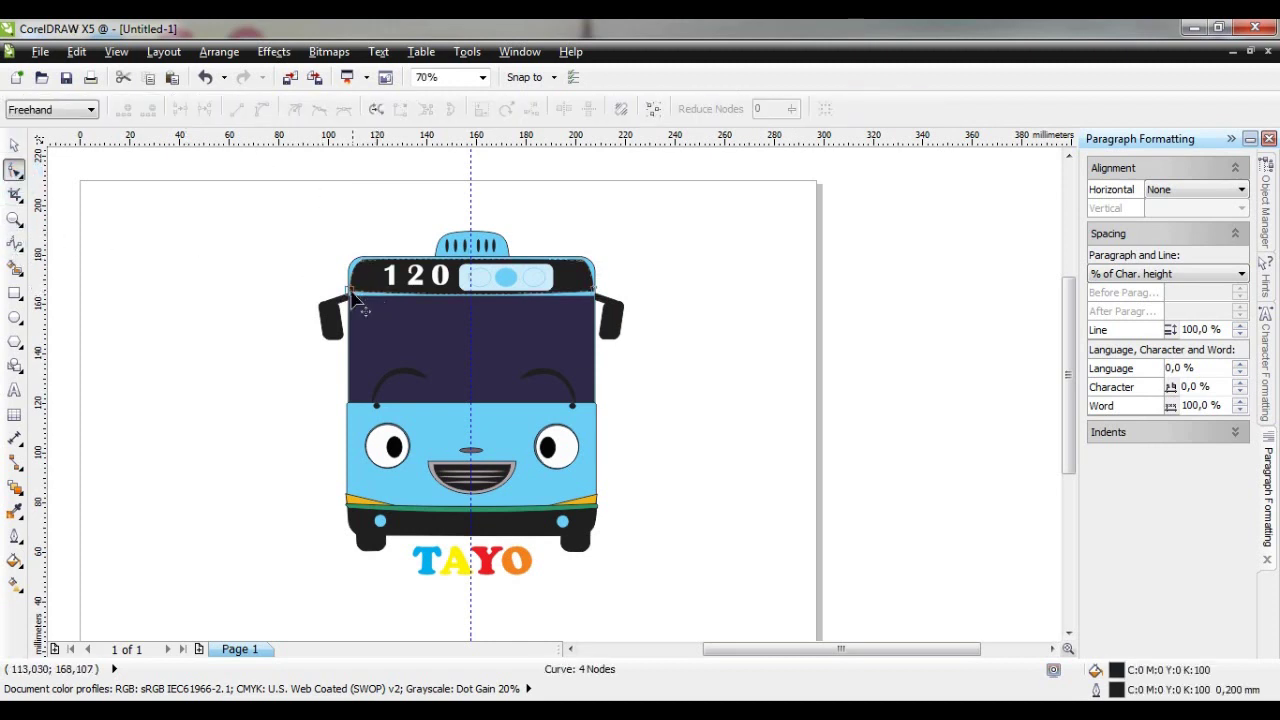
left_click_drag(352, 294, 361, 294)
left_click(592, 288)
left_click_drag(592, 290, 593, 289)
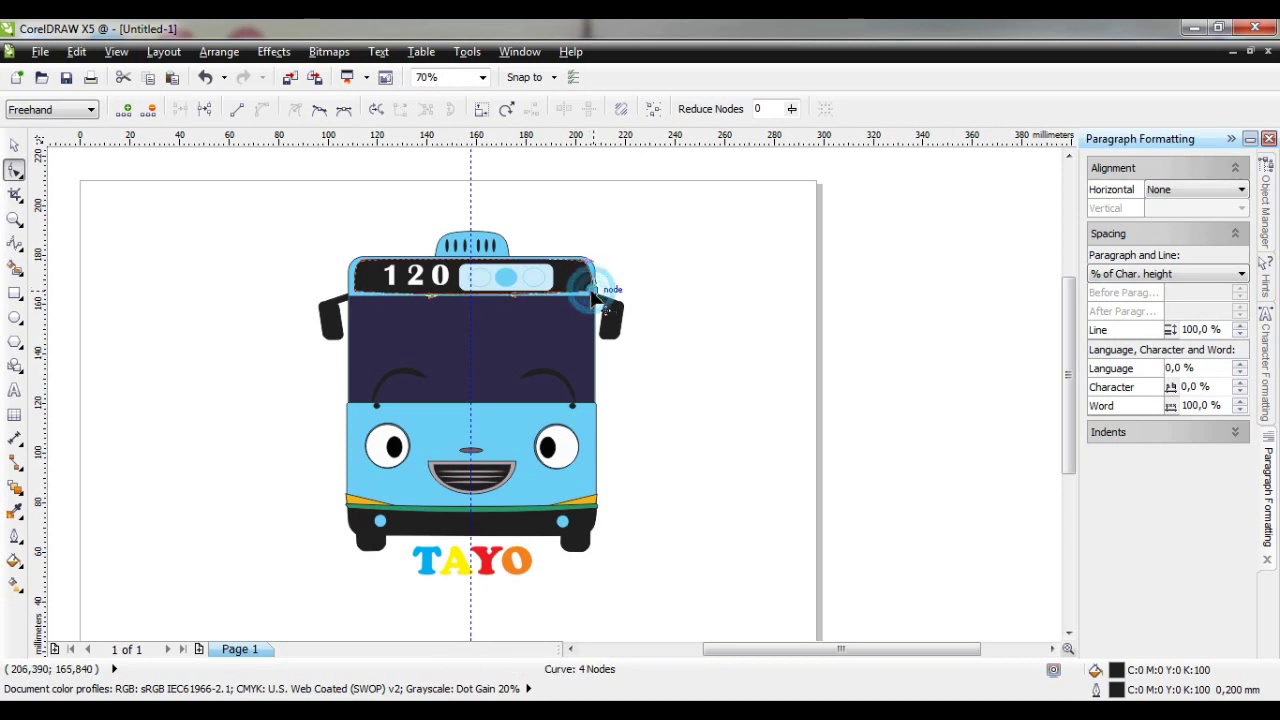
left_click(206, 262)
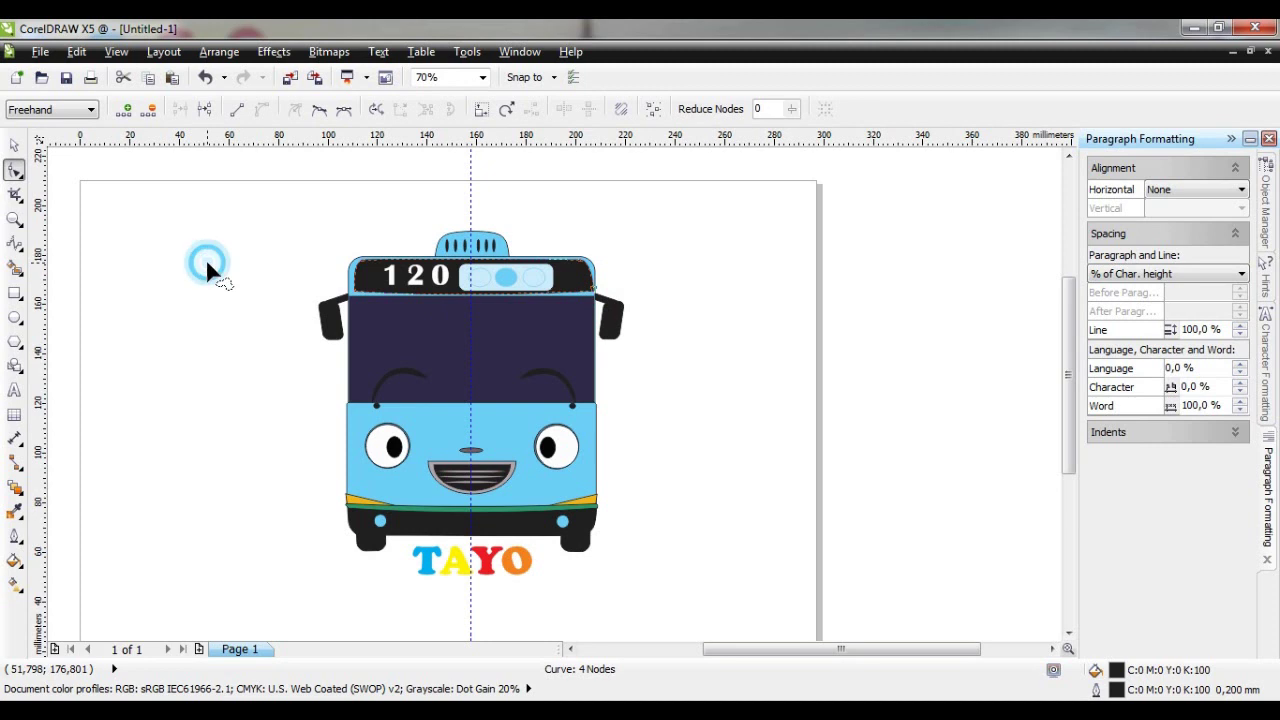
left_click(14, 145)
left_click(140, 272)
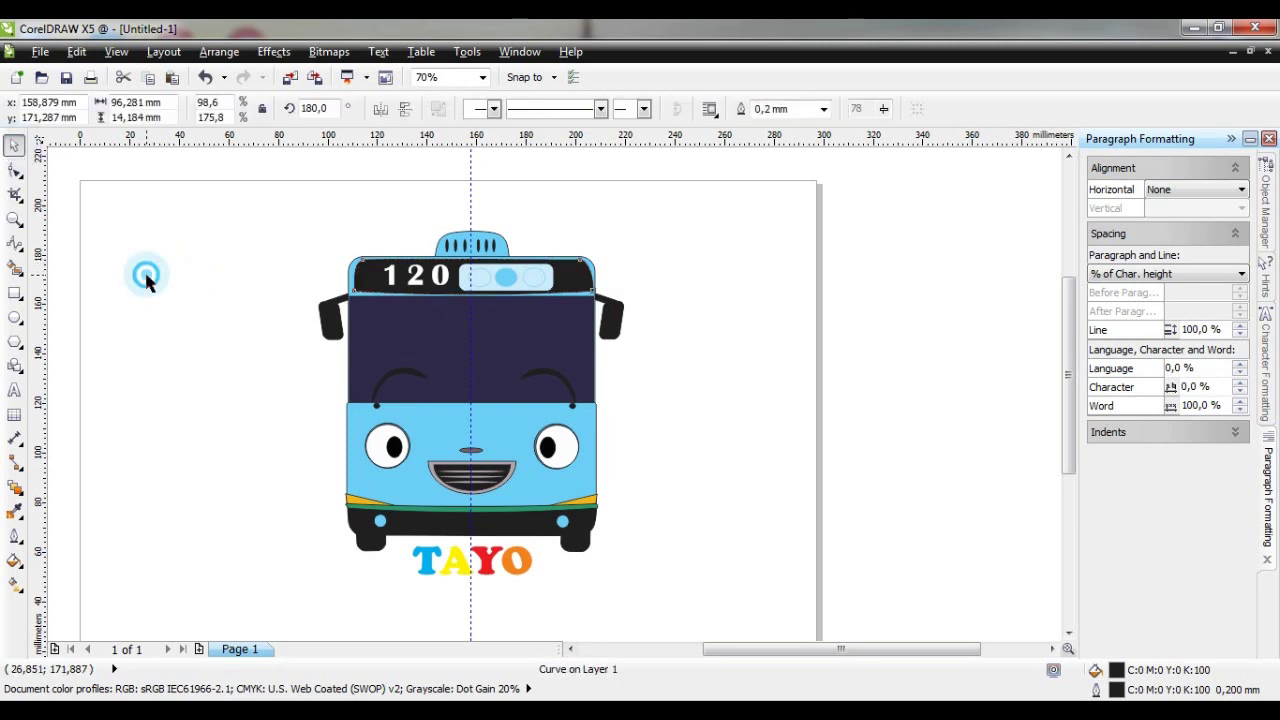
Nudge the black 120 panel to about X 158.08 mm, Y 171.49 mm so it sits centred on the bus, and deselect it
left_click(565, 290)
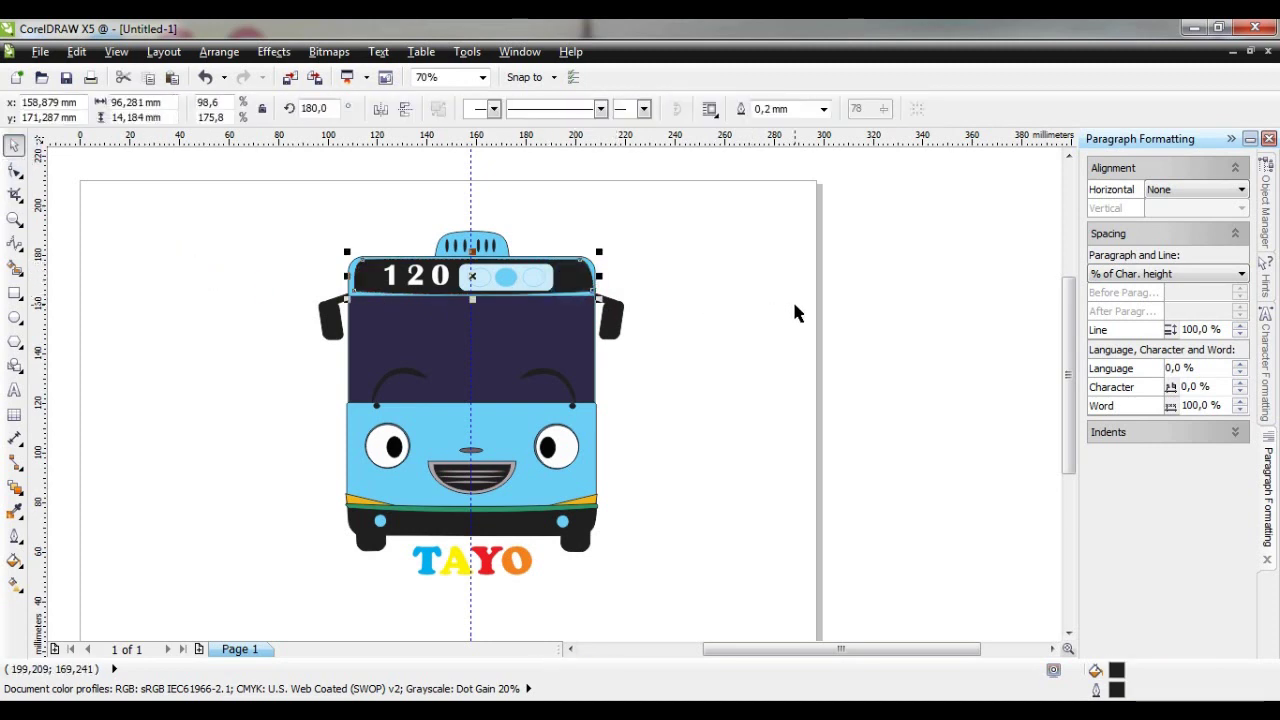
key("Left")
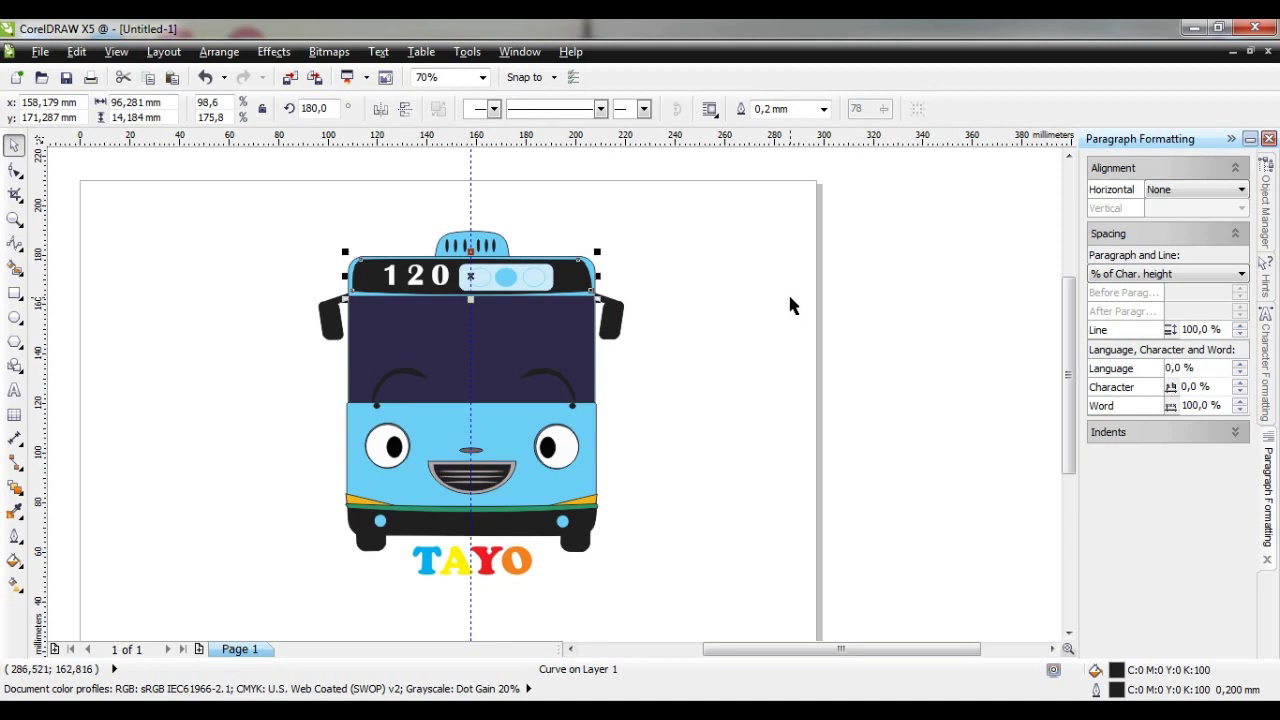
key("Down")
left_click(786, 305)
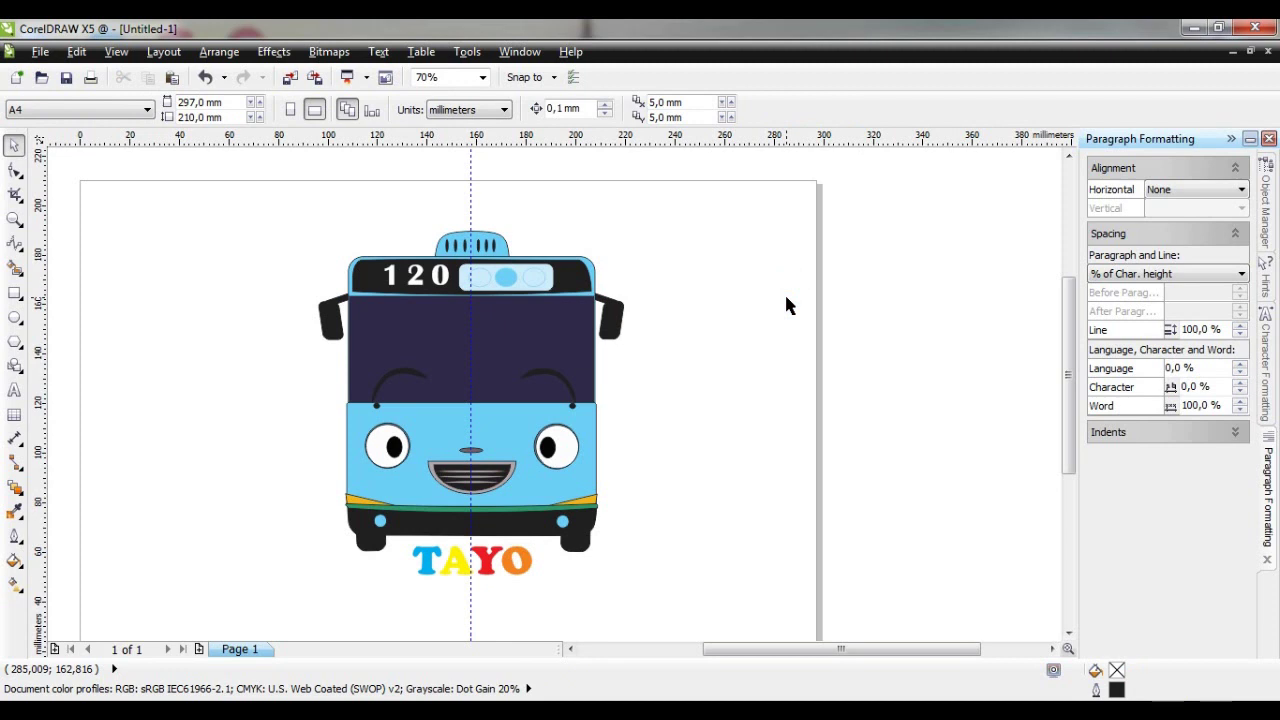
left_click(563, 278)
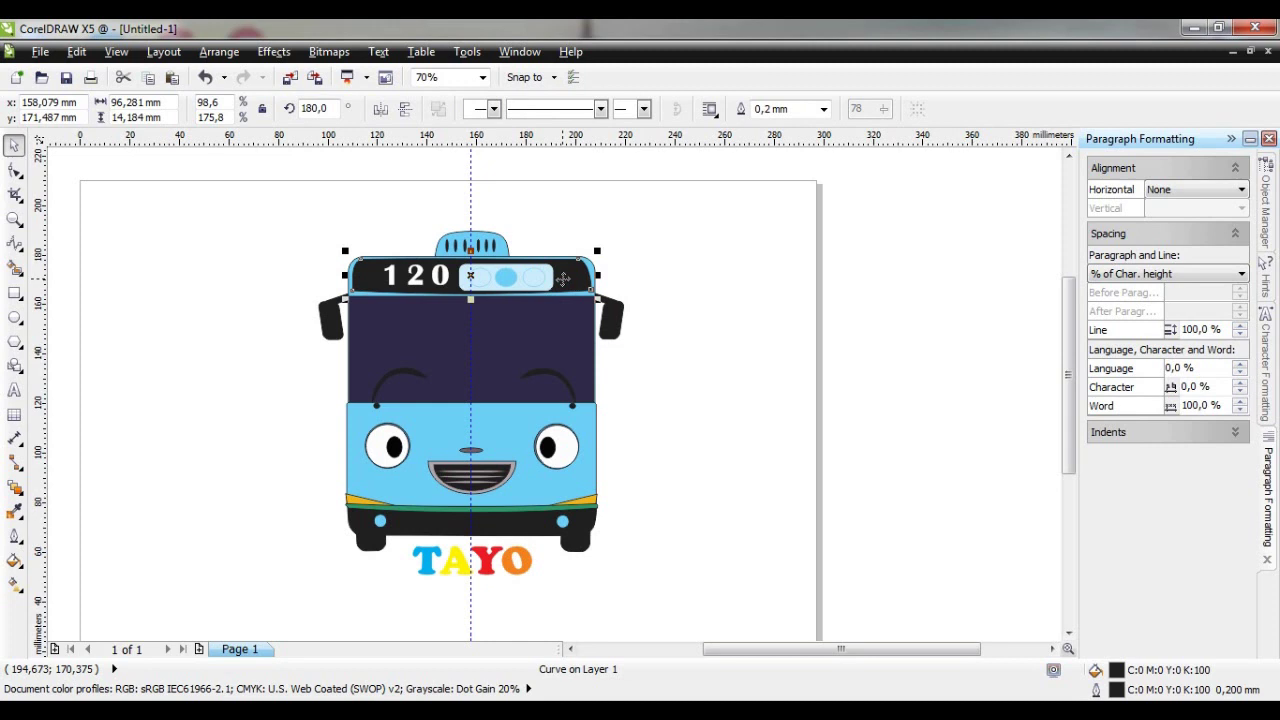
left_click(679, 437)
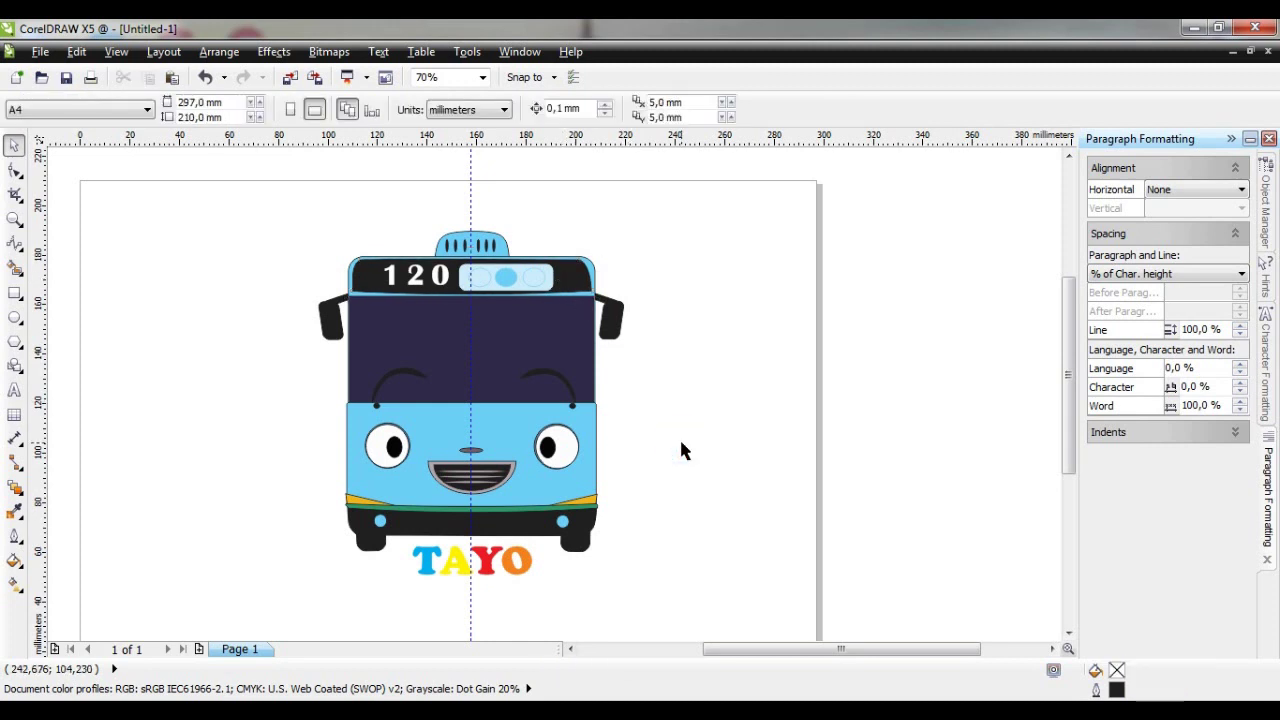
Remove the outlines from both yellow corner stripes above the bus bumper
left_click(588, 496)
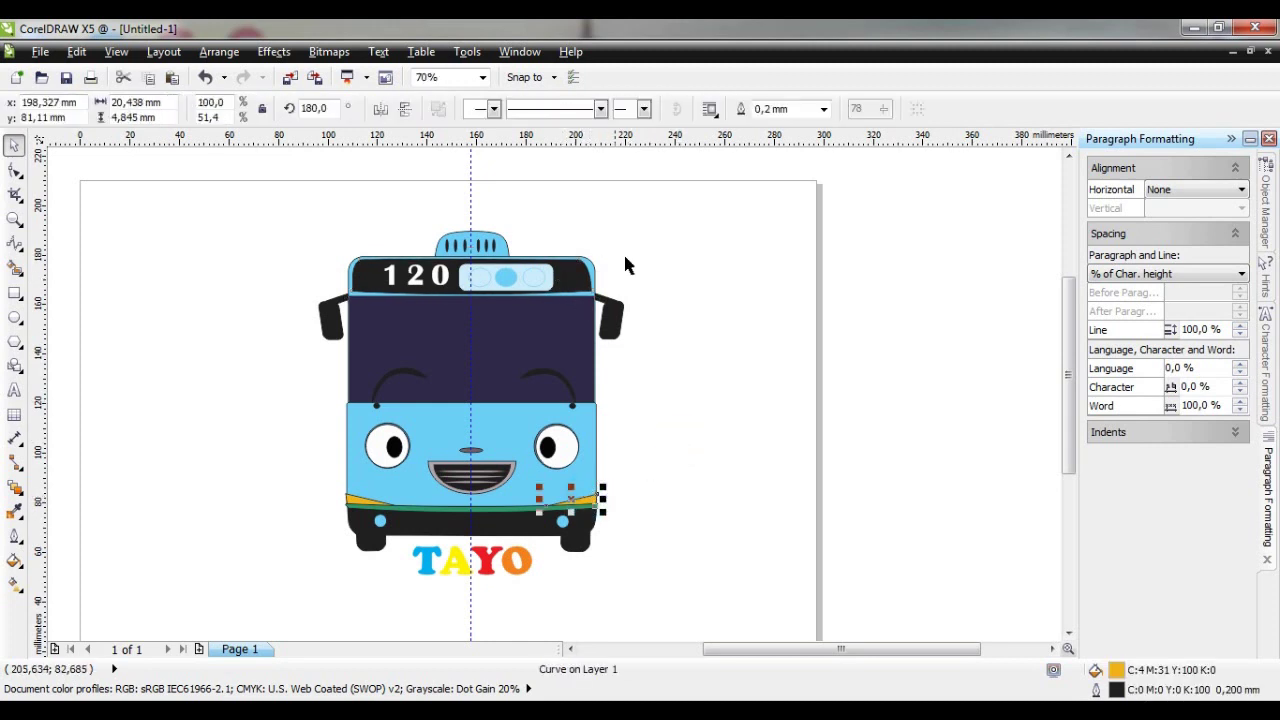
left_click(823, 109)
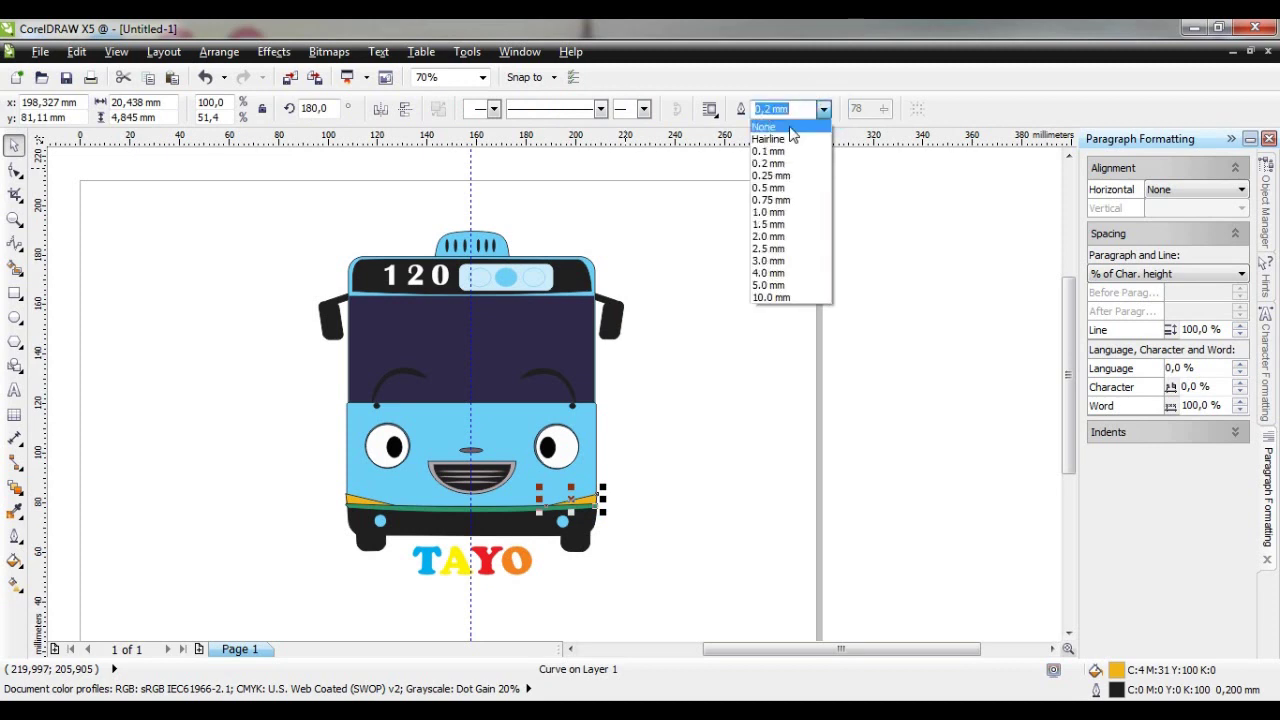
left_click(772, 121)
left_click(358, 501)
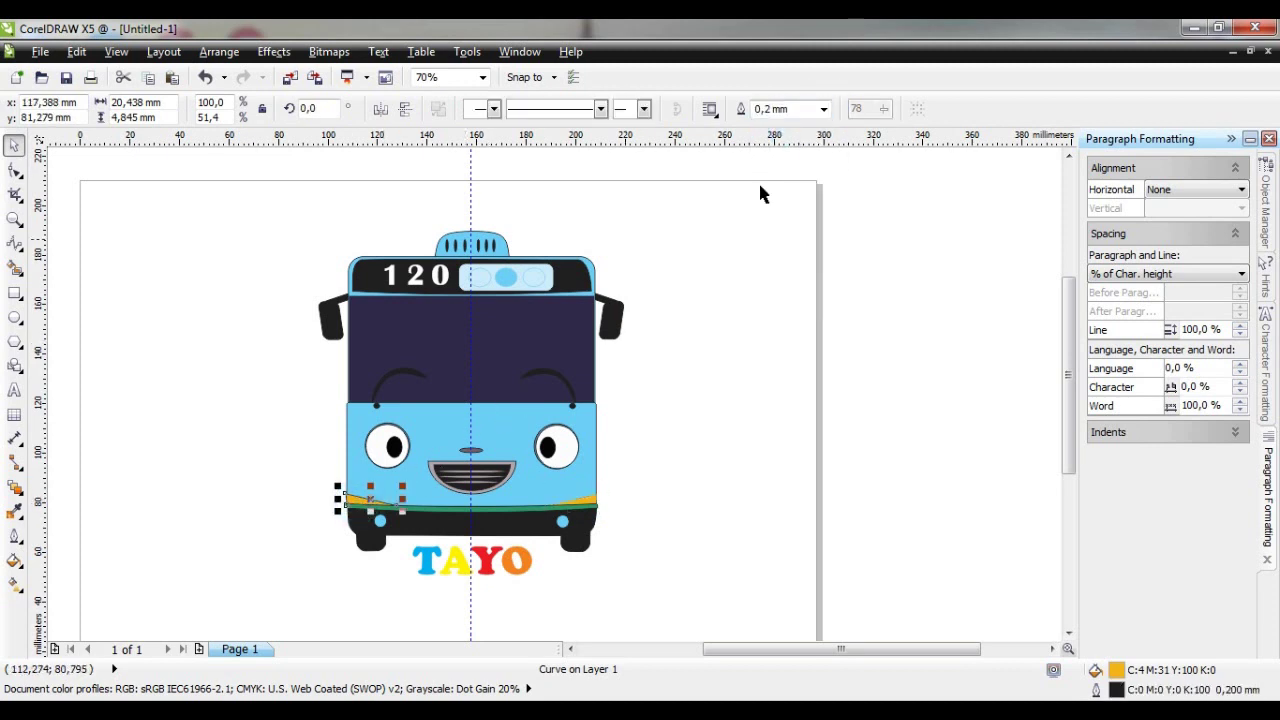
left_click(823, 109)
left_click(772, 121)
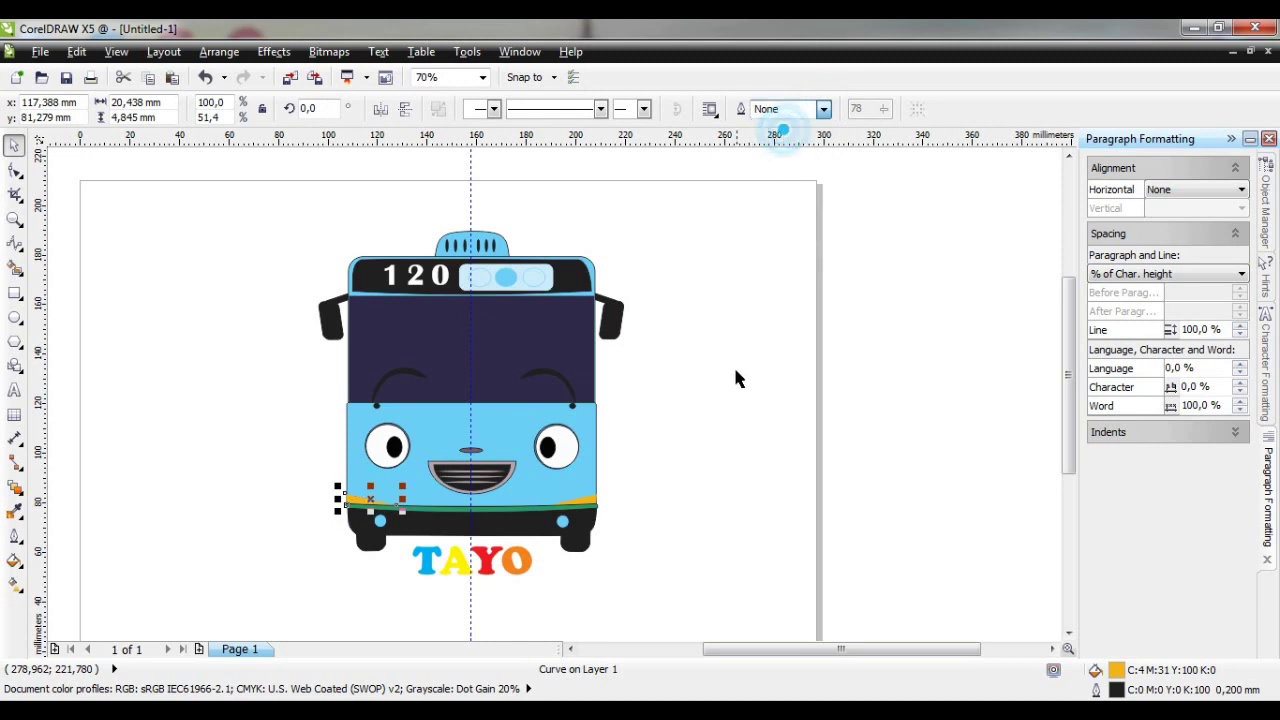
left_click(737, 378)
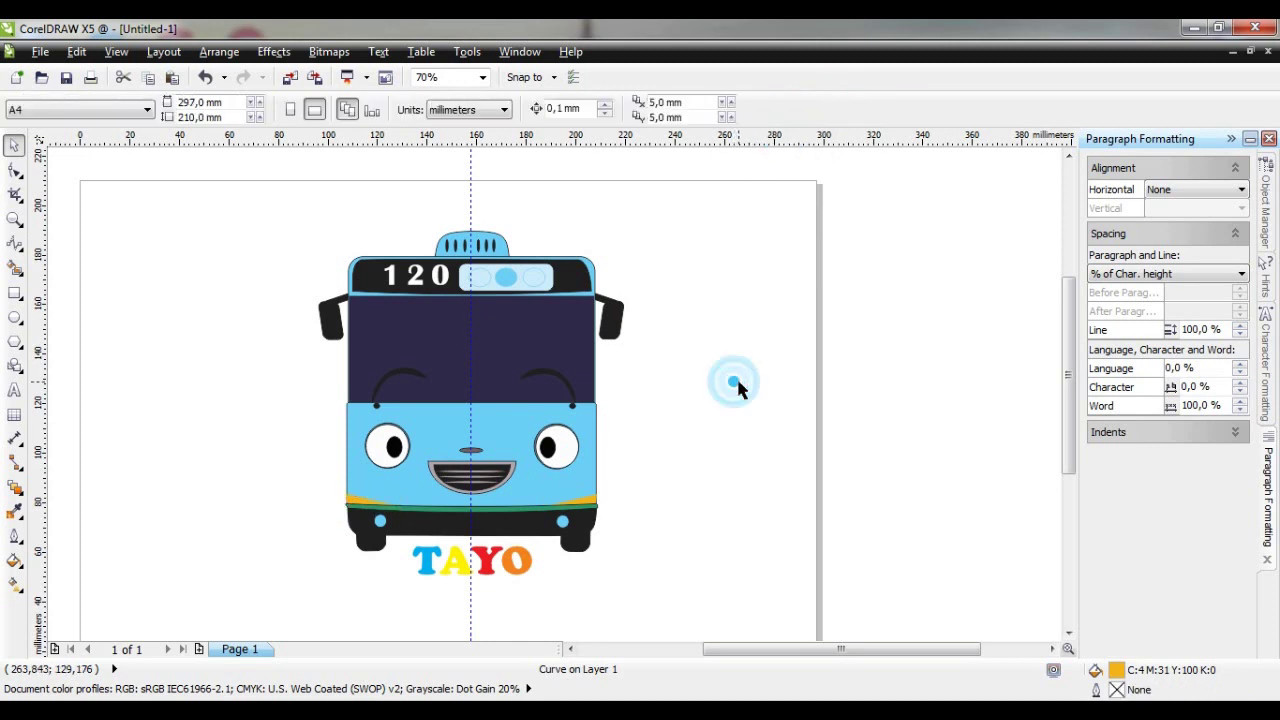
Remove the outline from the green stripe running across the top of the bumper
left_click(526, 517)
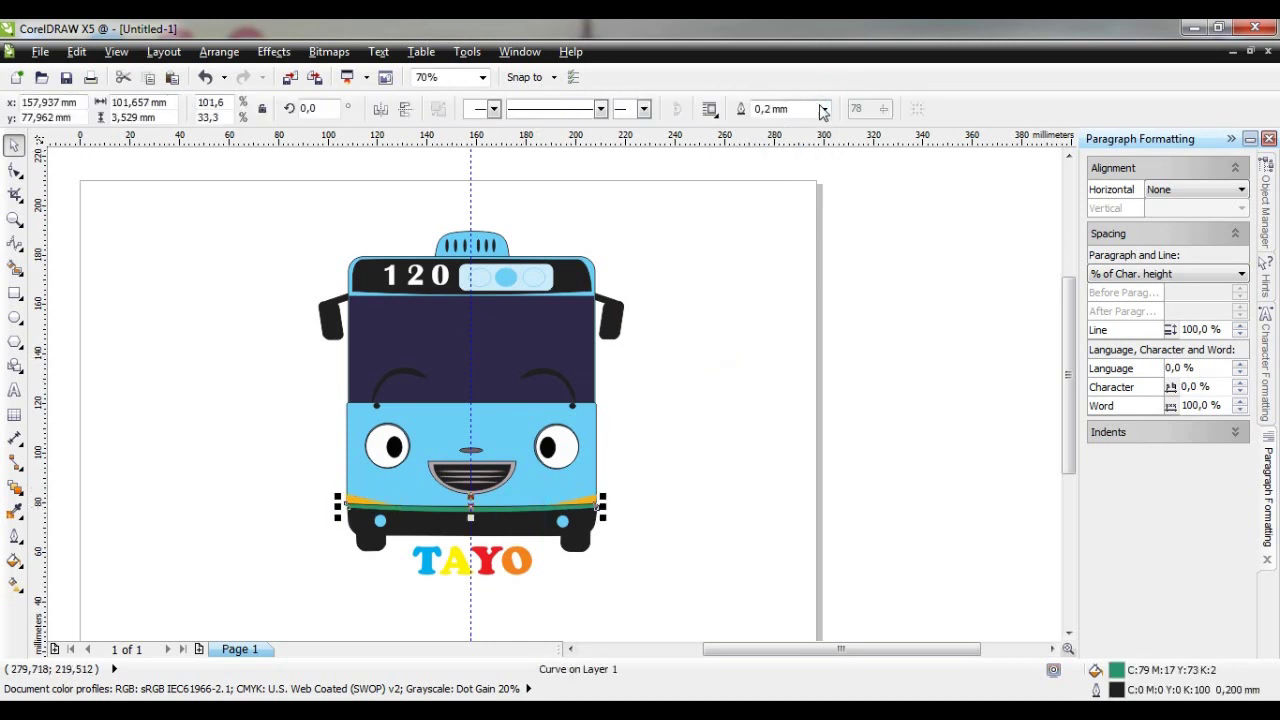
left_click(823, 109)
left_click(796, 128)
left_click(698, 337)
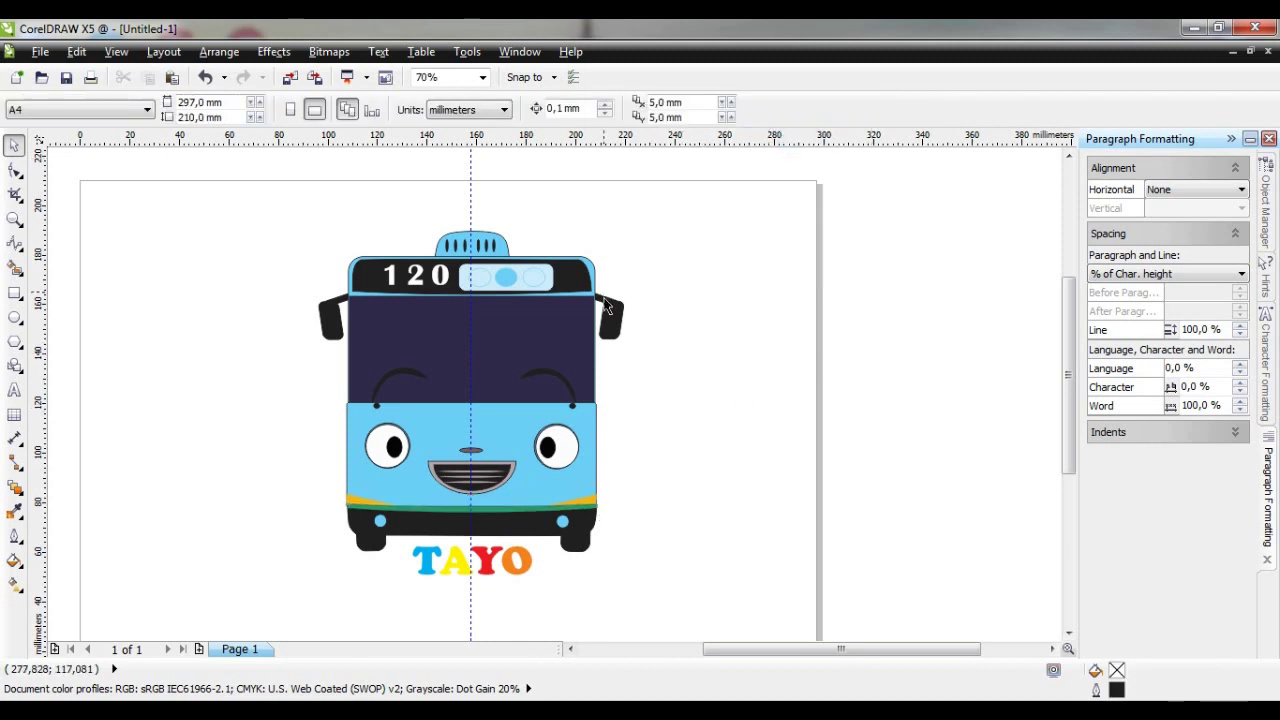
Remove the outline from the light blue lower front rectangle behind the eyes and mouth
left_click(592, 471)
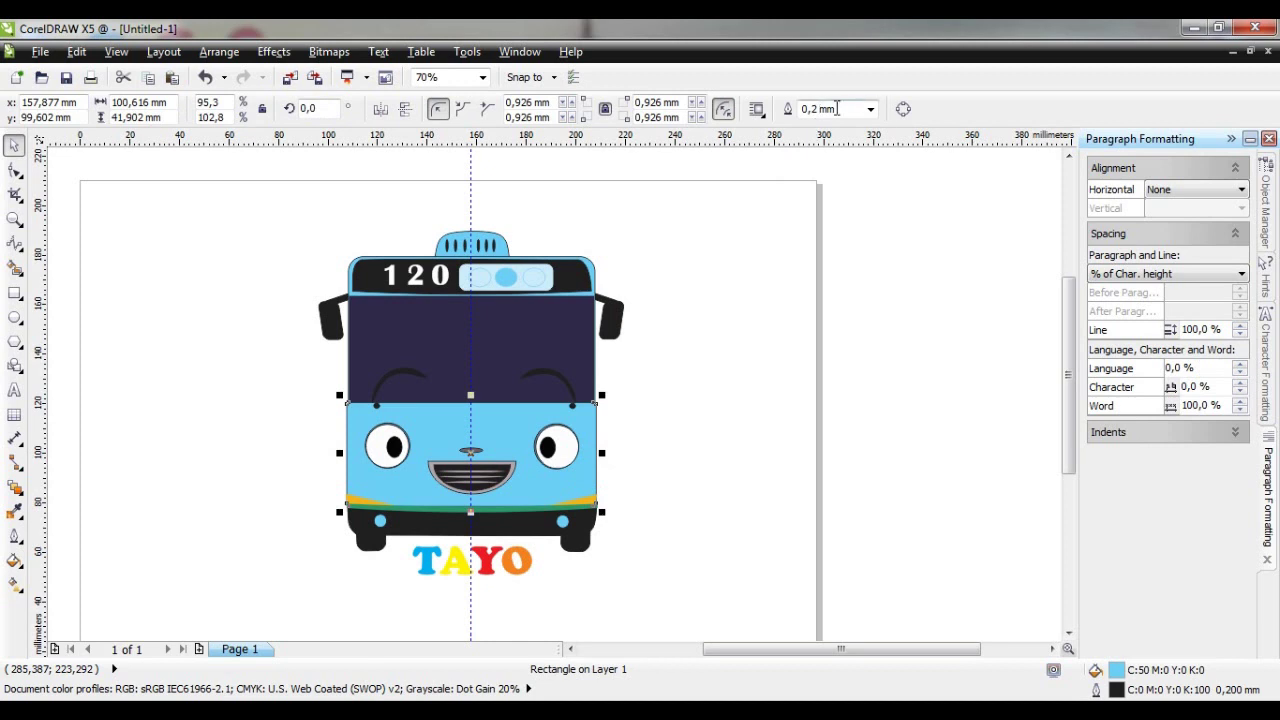
left_click(870, 109)
left_click(835, 136)
left_click(697, 368)
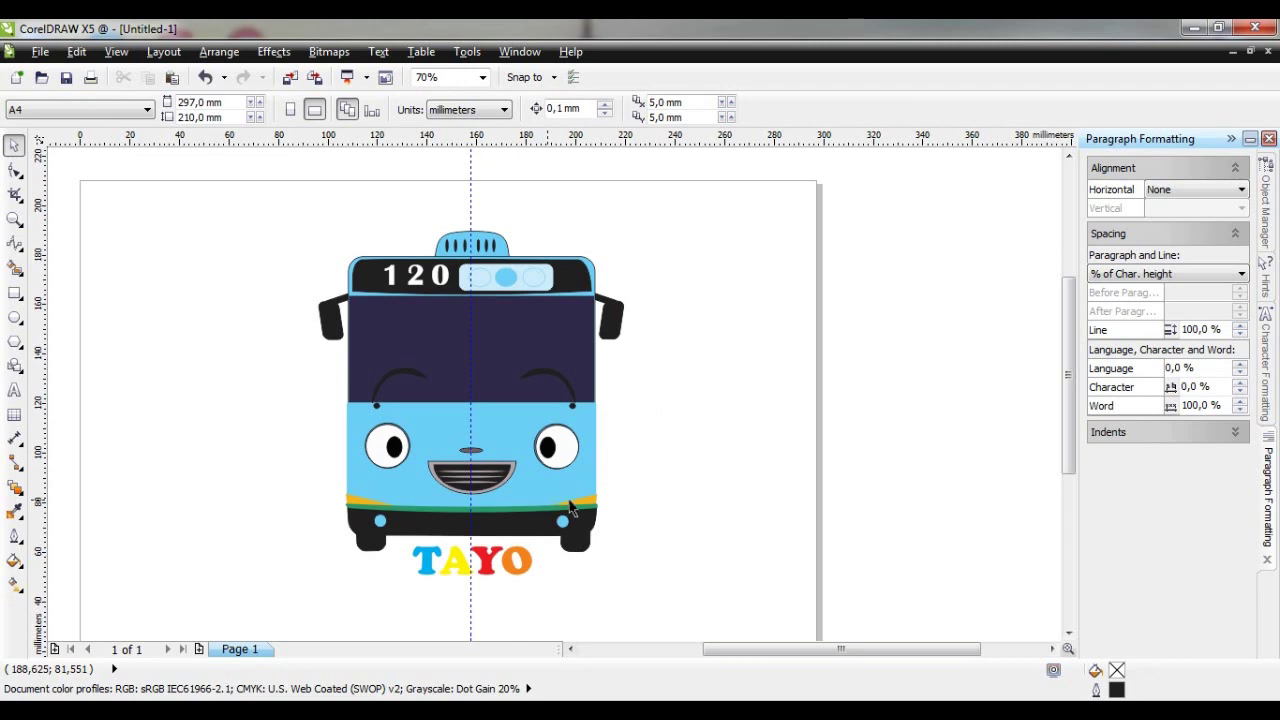
Remove the outline from the large rounded blue rectangle that forms the bus body
left_click(588, 262)
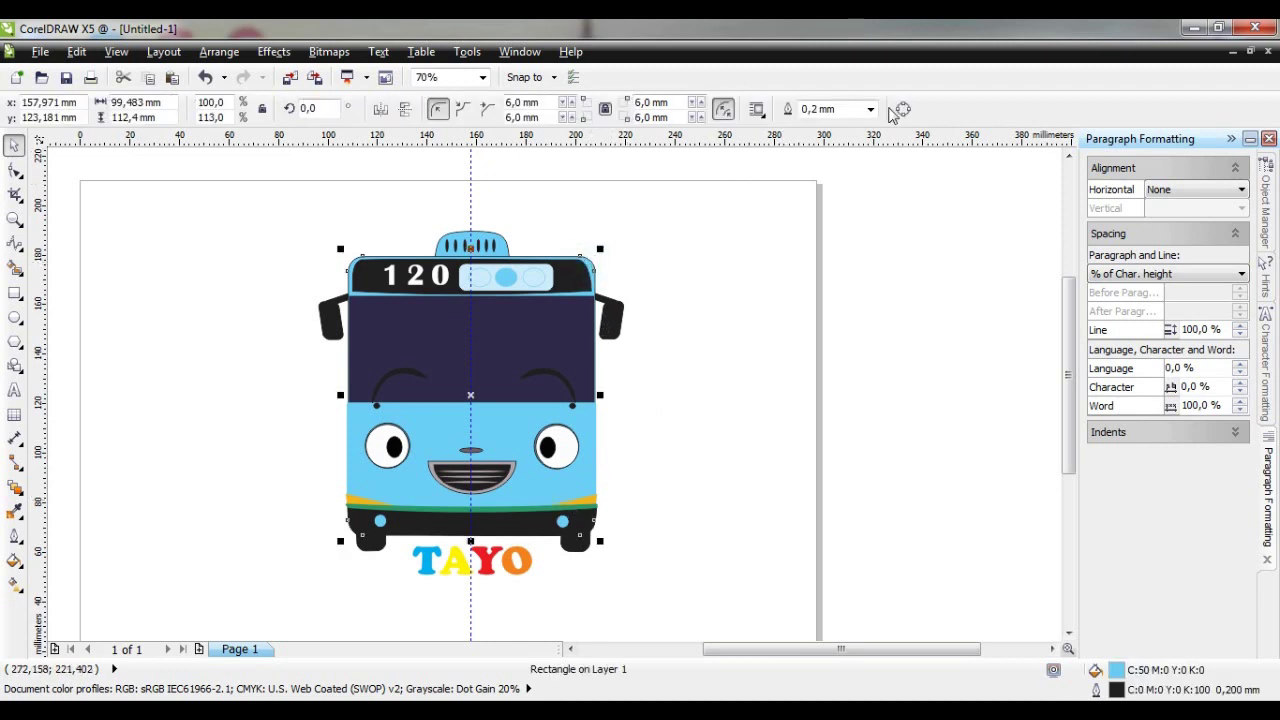
left_click(871, 109)
left_click(832, 125)
left_click(738, 294)
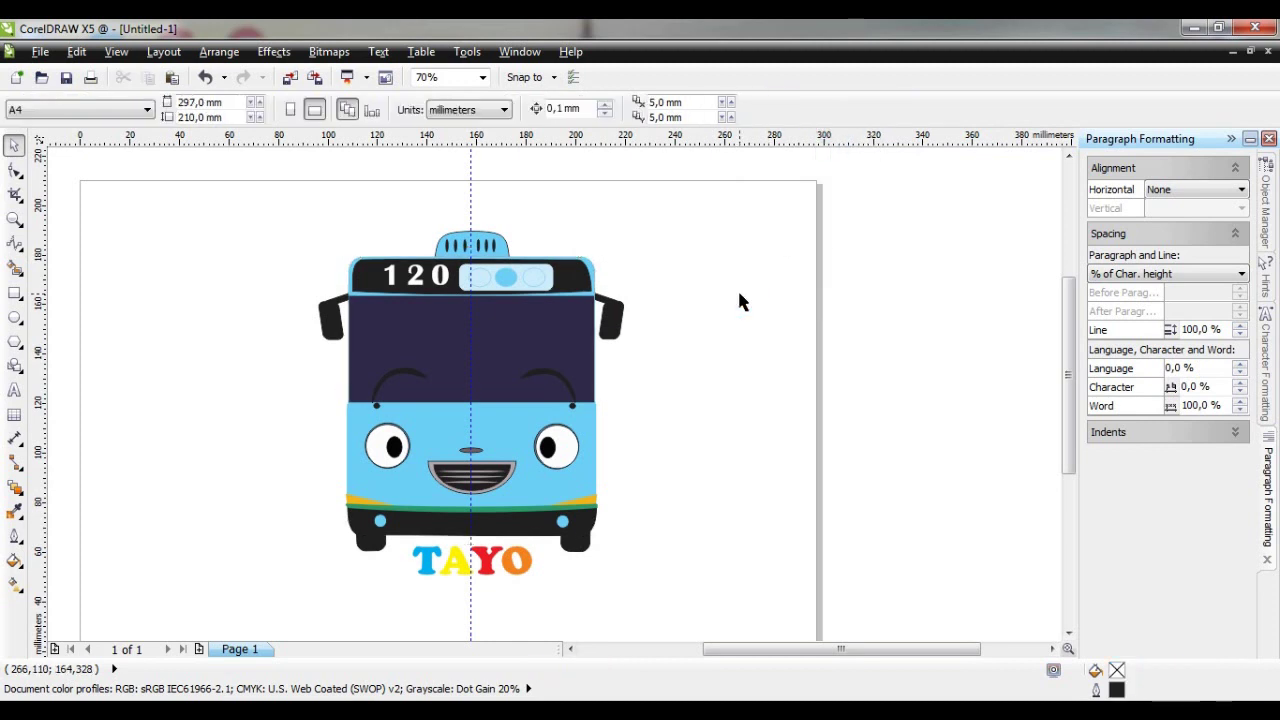
Remove the outline from the blue dome on the bus roof
left_click(496, 256)
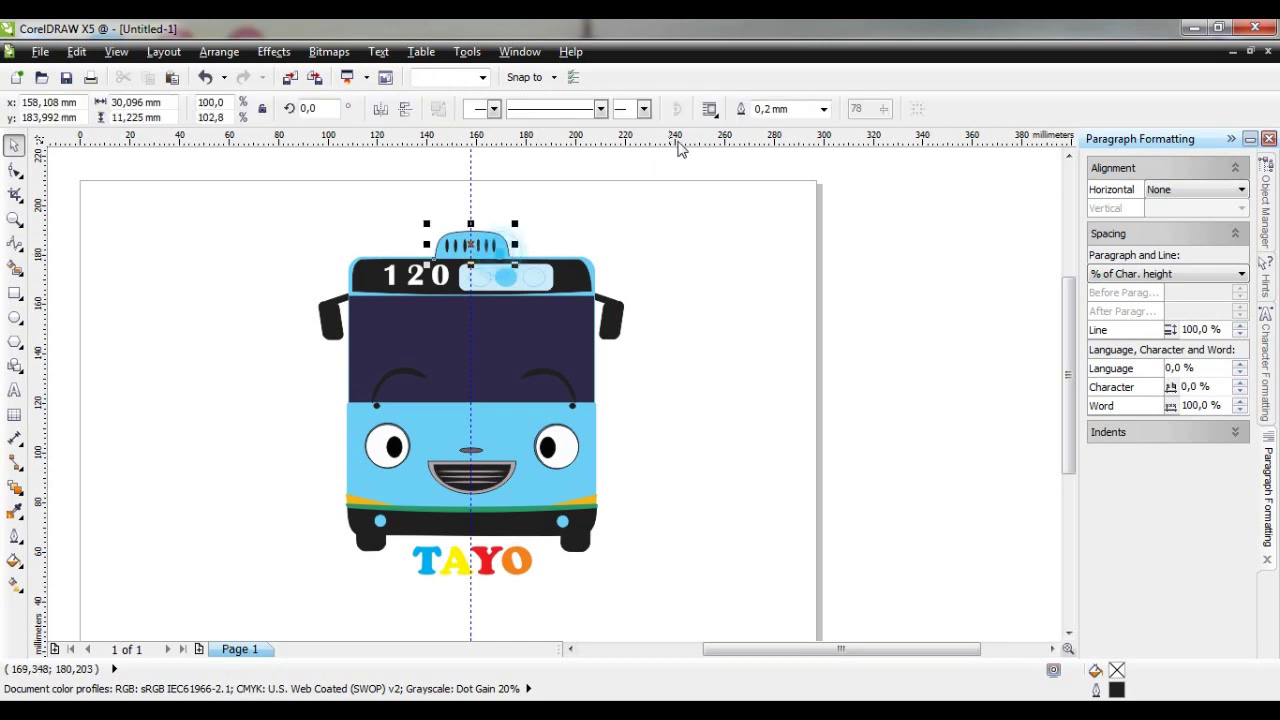
left_click(822, 110)
left_click(768, 128)
left_click(686, 364)
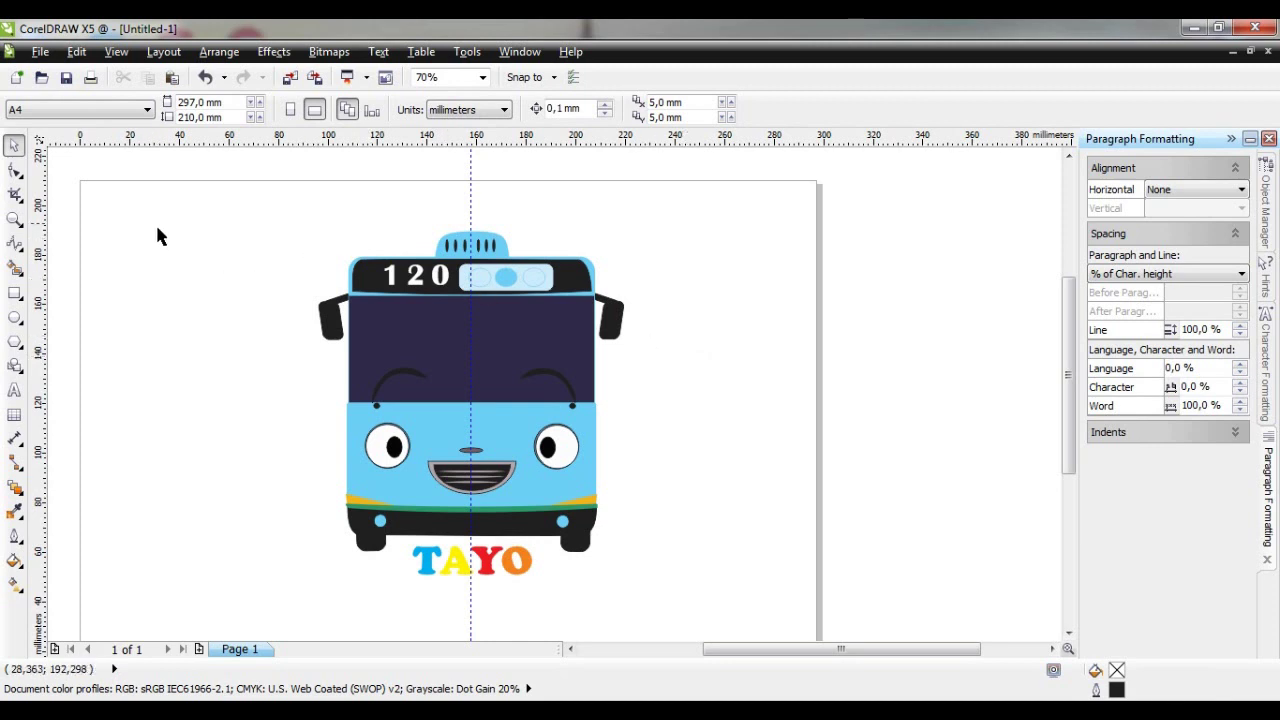
Save the drawing as a CorelDRAW file named Tayo in the Desain folder
left_click(67, 84)
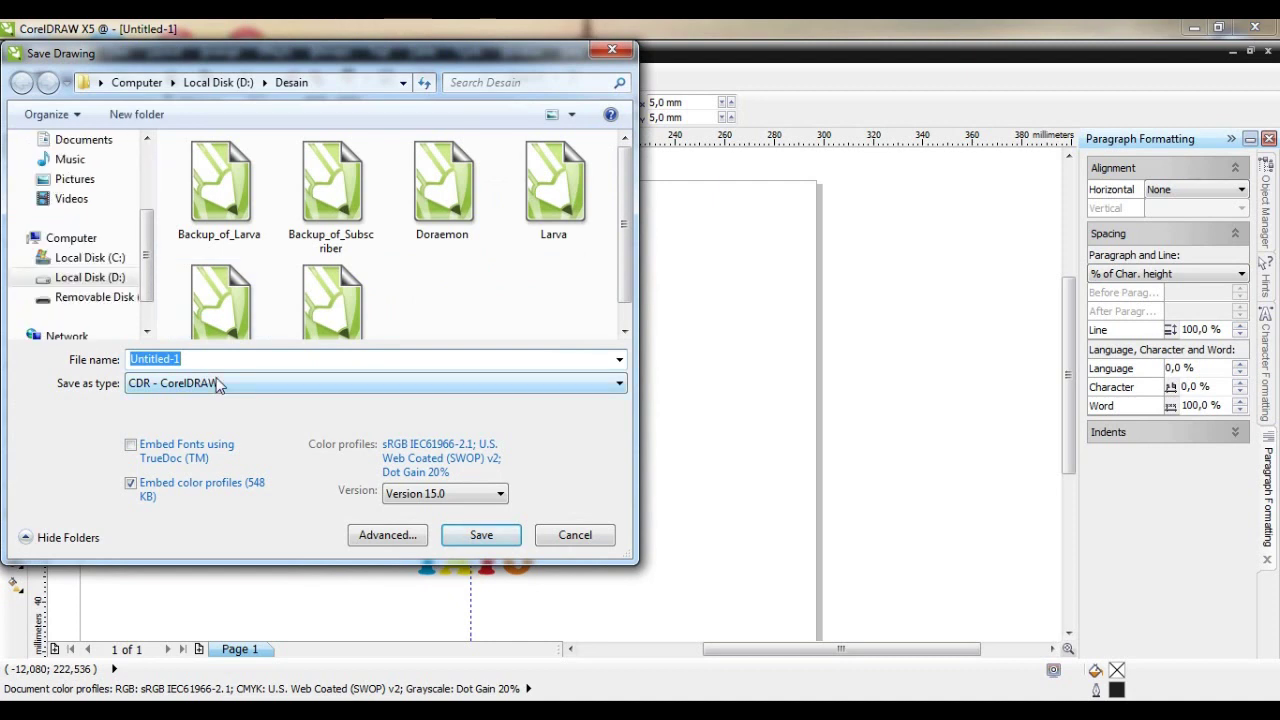
type("Tayo")
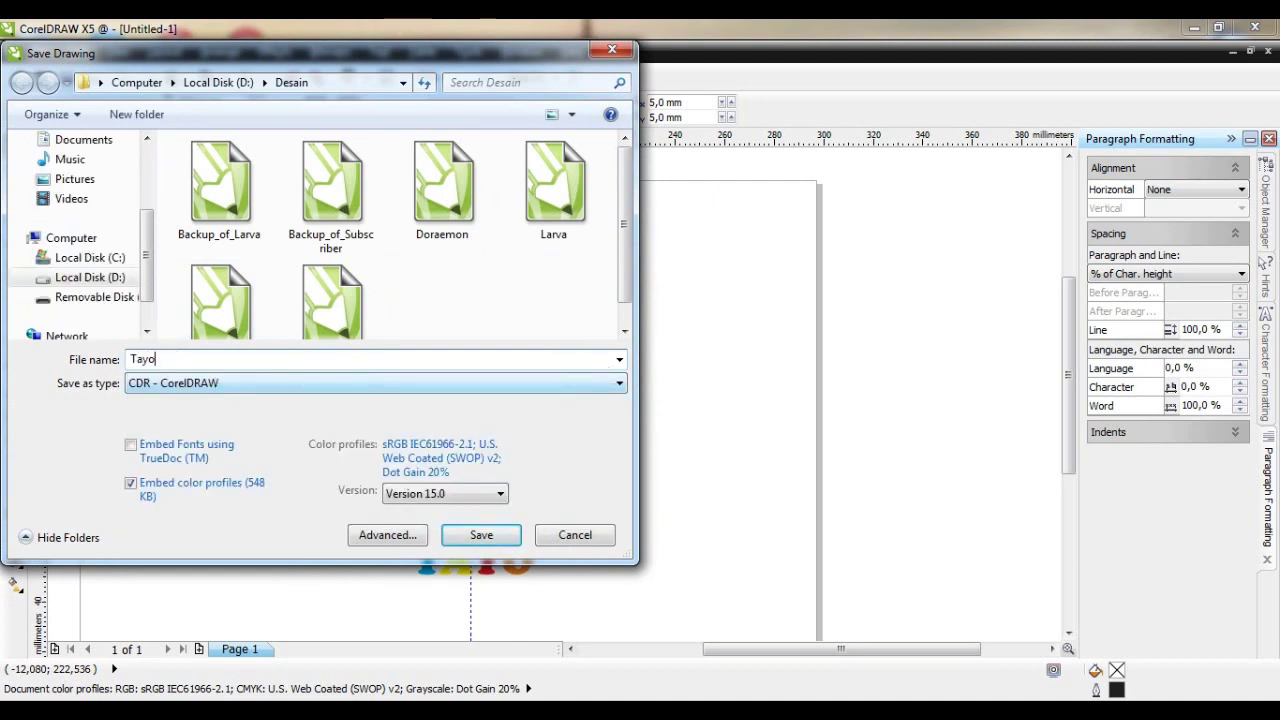
left_click(479, 537)
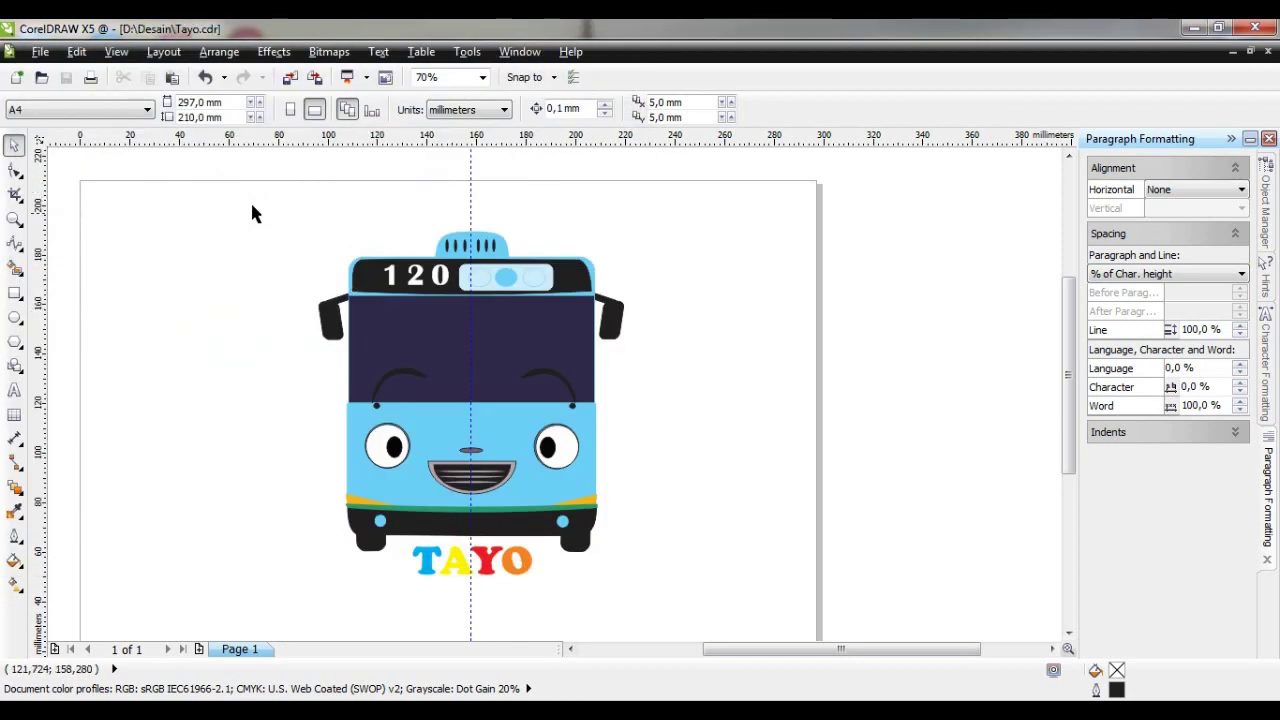
Draw a rectangle about 160 mm by 159 mm around the bus and TAYO title, with its outline set to None
mouse_move(226, 191)
left_mouse_down()
mouse_move(660, 500)
mouse_move(674, 606)
left_mouse_up()
left_click(731, 524)
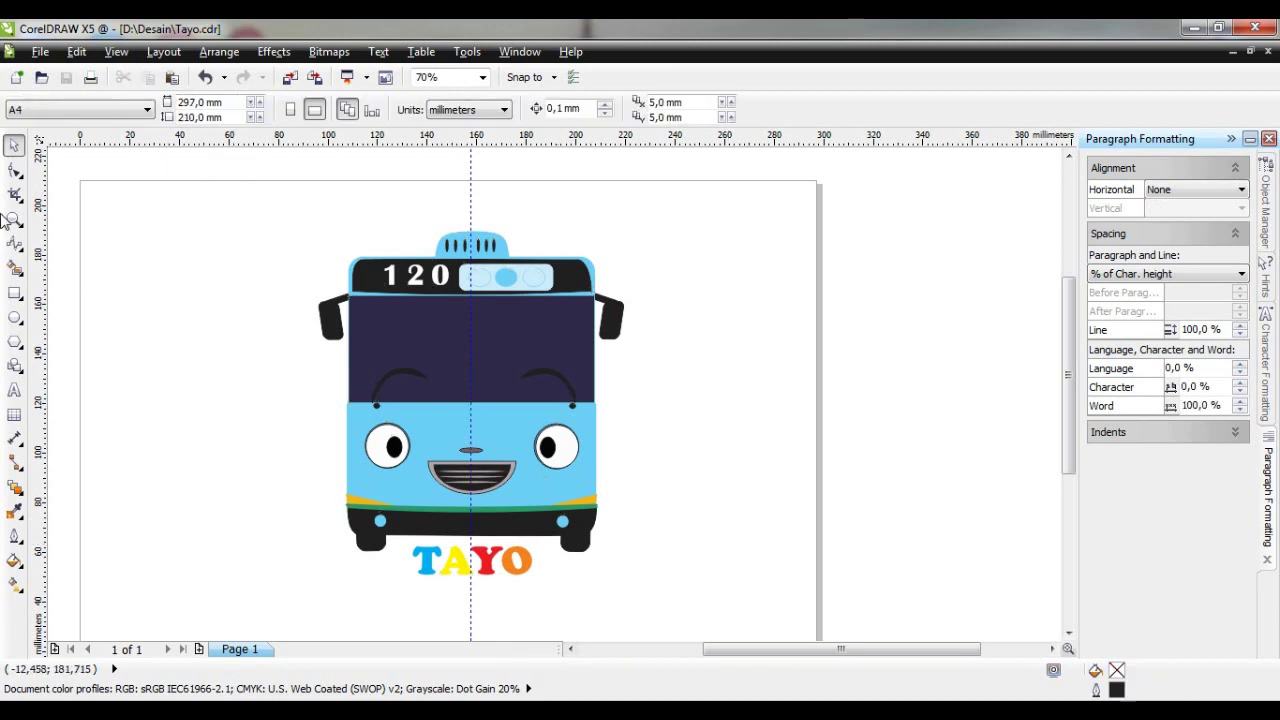
left_click(16, 293)
mouse_move(276, 208)
left_mouse_down()
mouse_move(466, 274)
mouse_move(666, 480)
mouse_move(673, 603)
left_mouse_up()
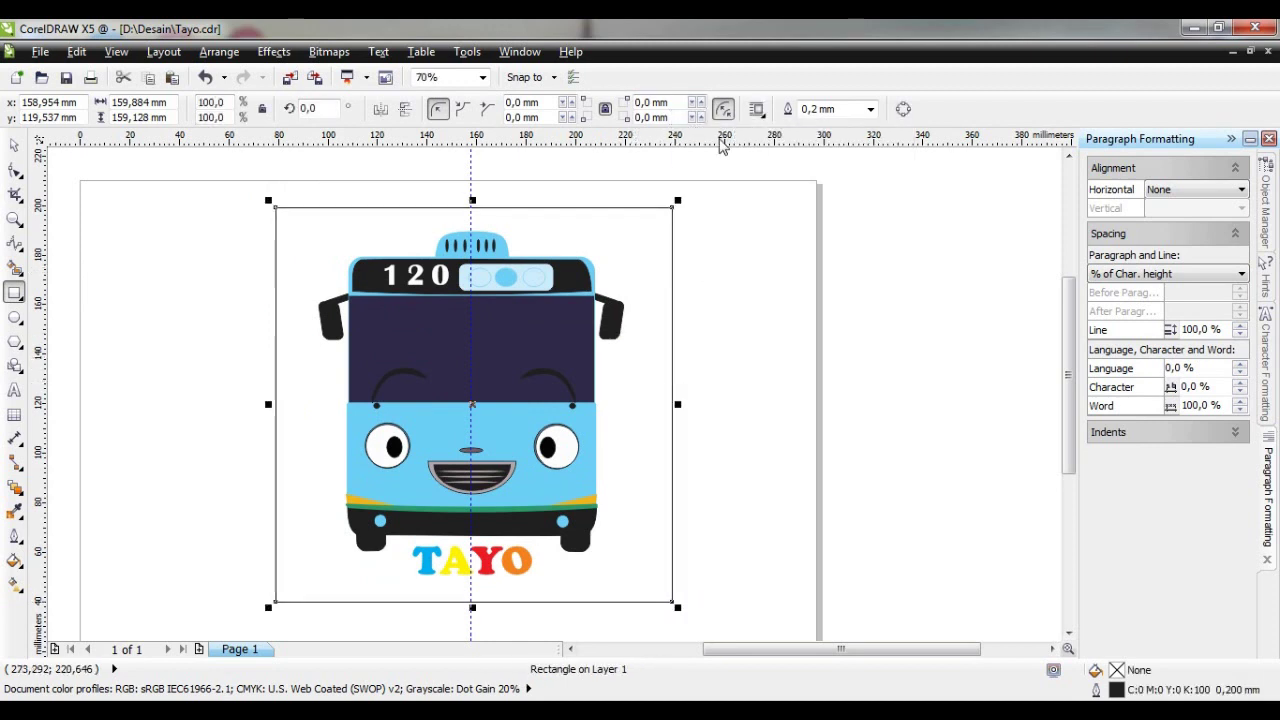
left_click(869, 109)
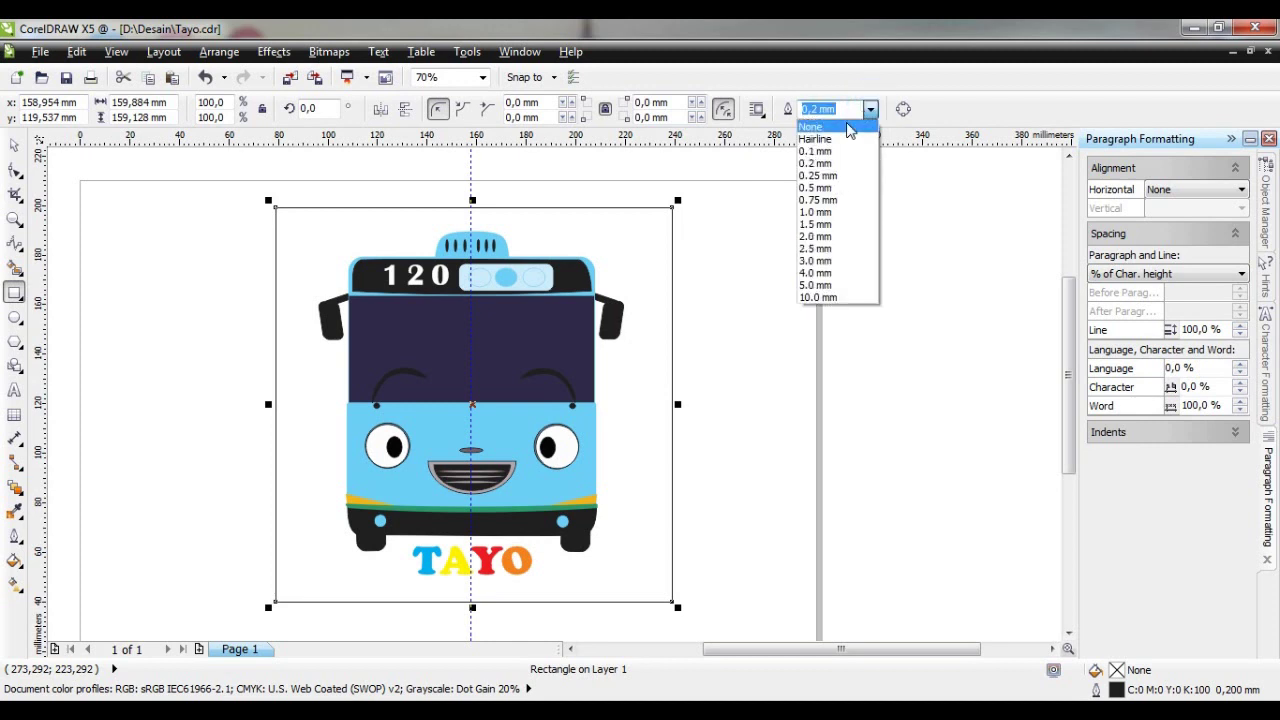
left_click(846, 121)
left_click(14, 145)
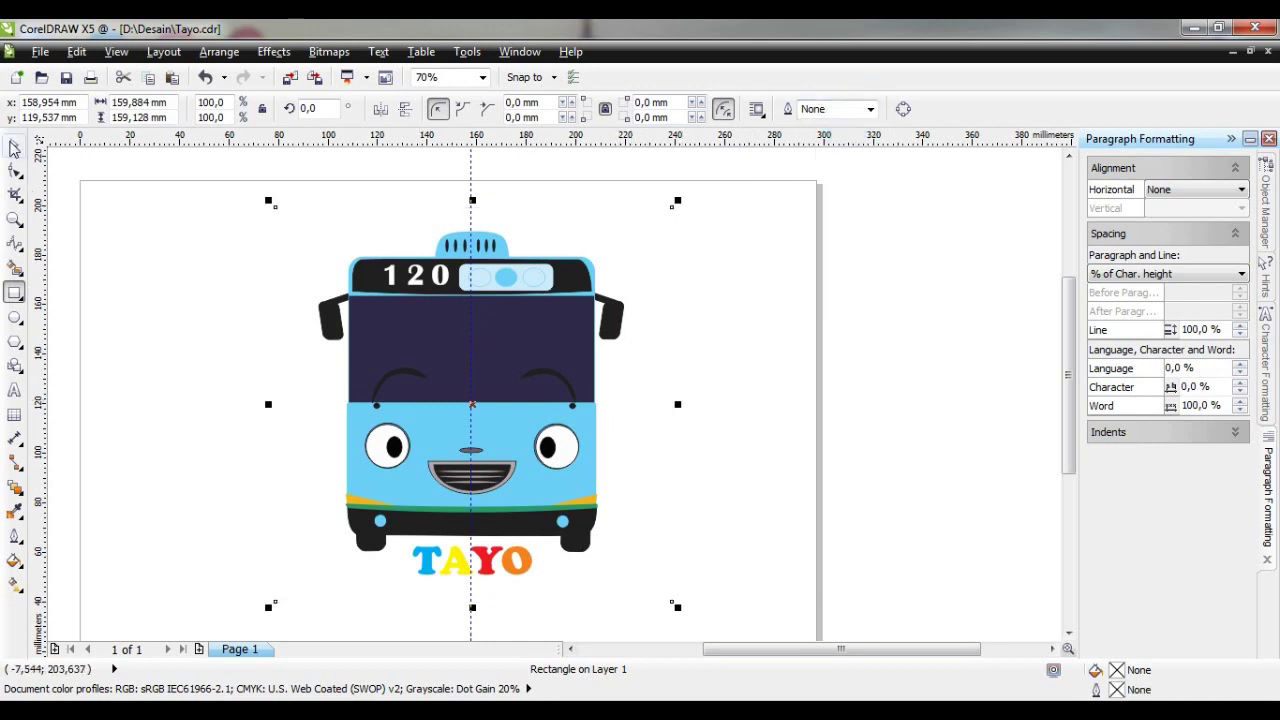
Lock the invisible rectangle framing the bus and save the drawing
right_click(628, 404)
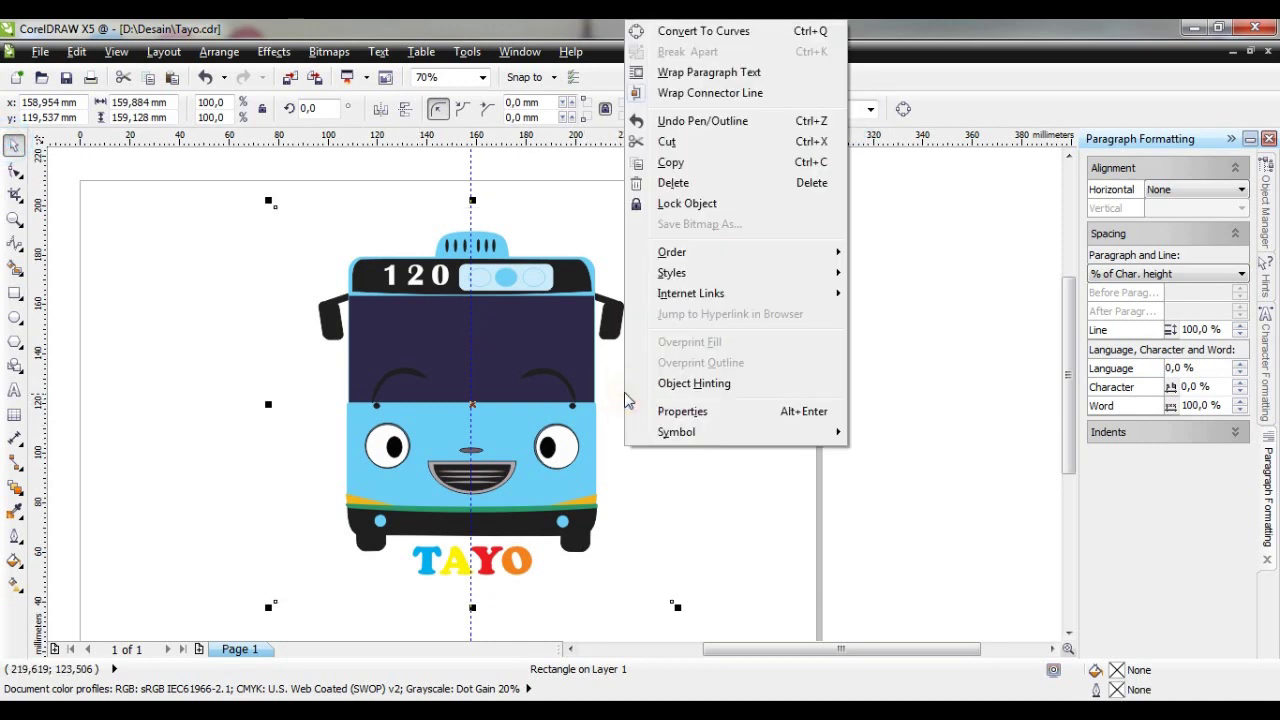
left_click(692, 204)
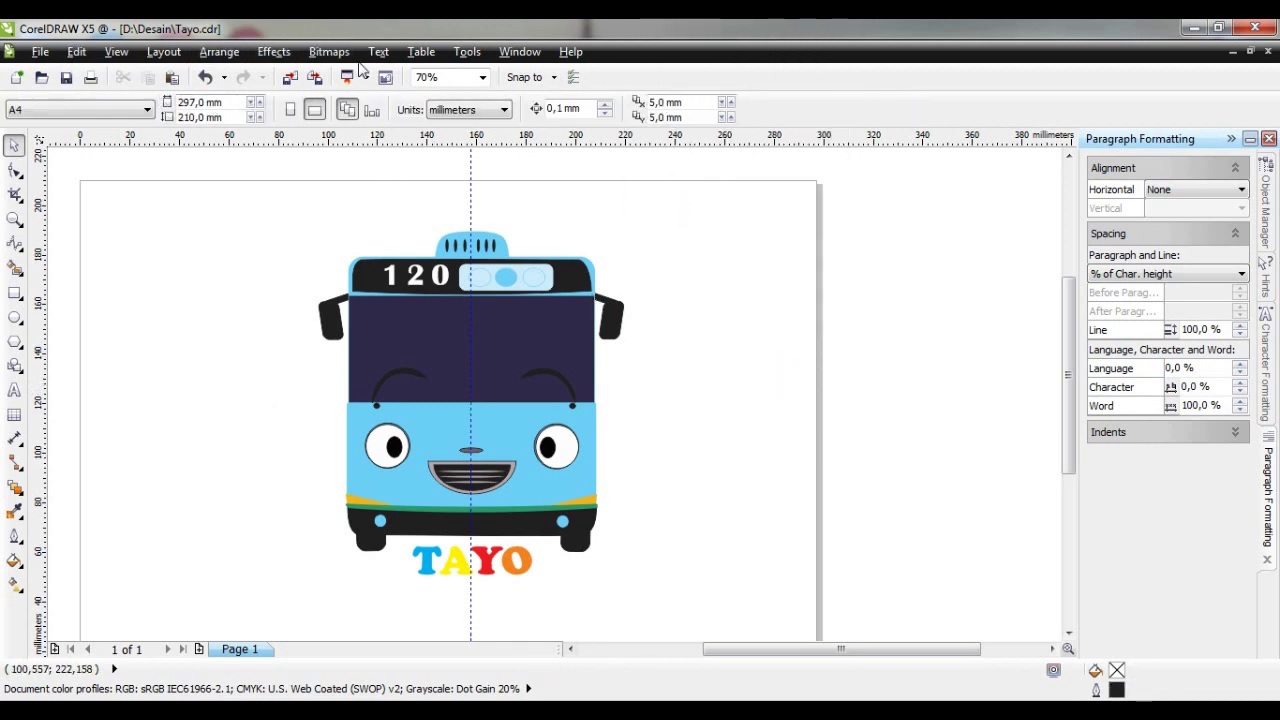
left_click(66, 78)
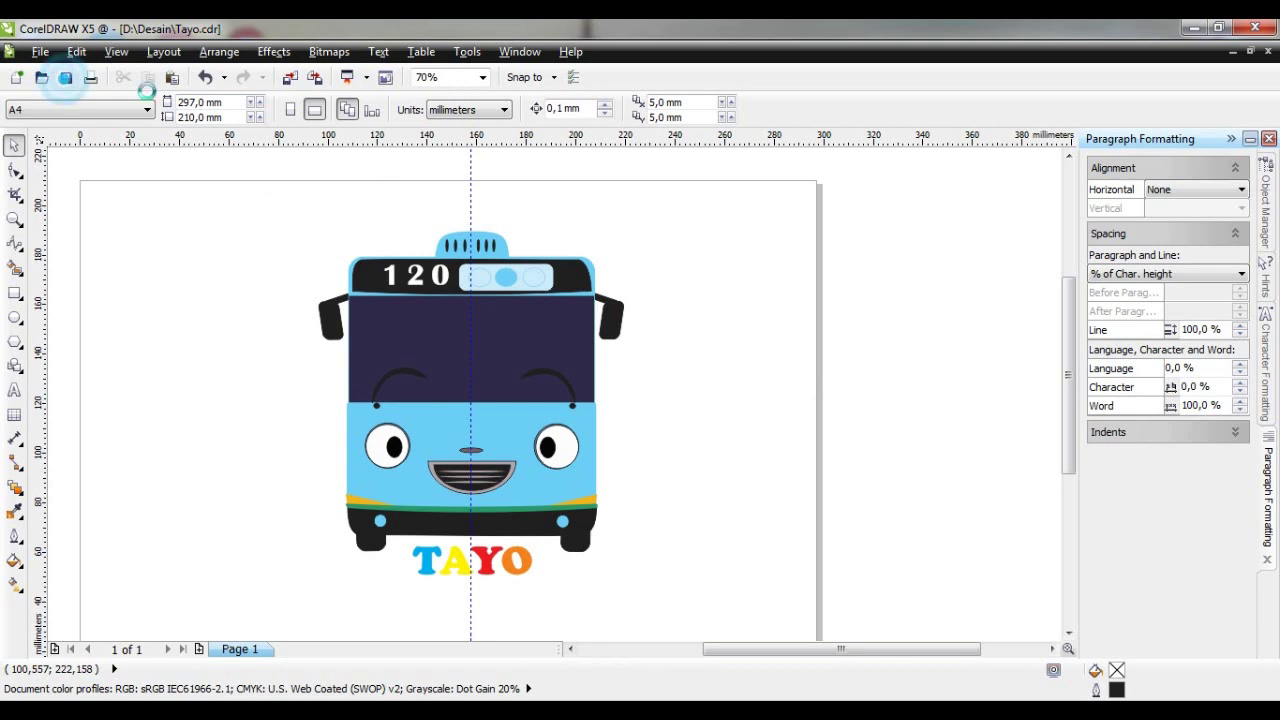
Export the drawing as a JPEG named Tayo, in CMYK Color (32-bit) with High quality at 80%
left_click(316, 79)
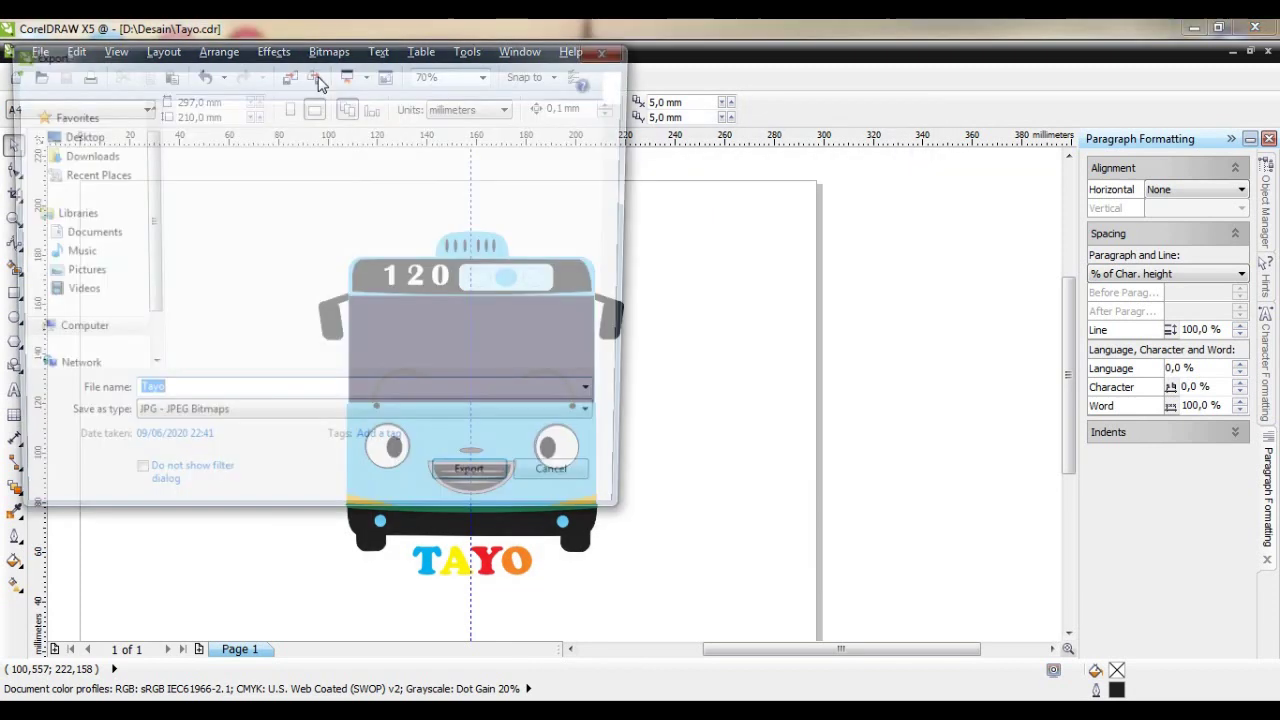
left_click(478, 499)
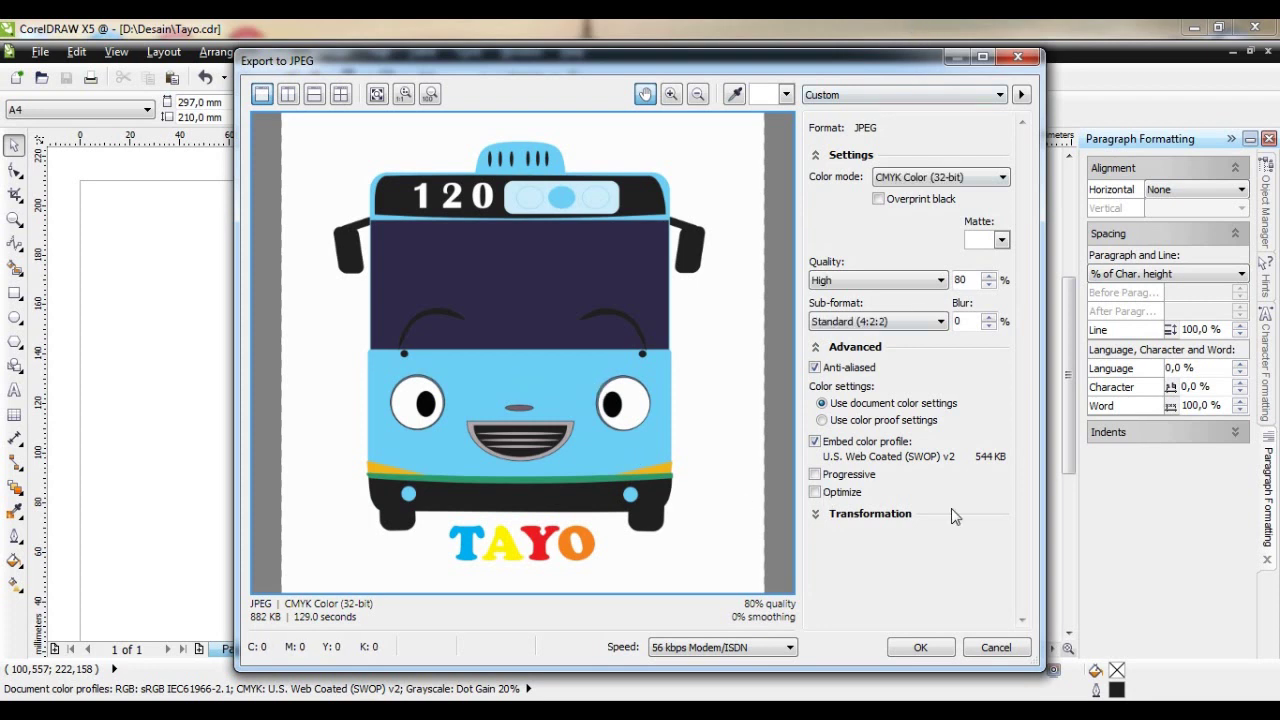
left_click(920, 647)
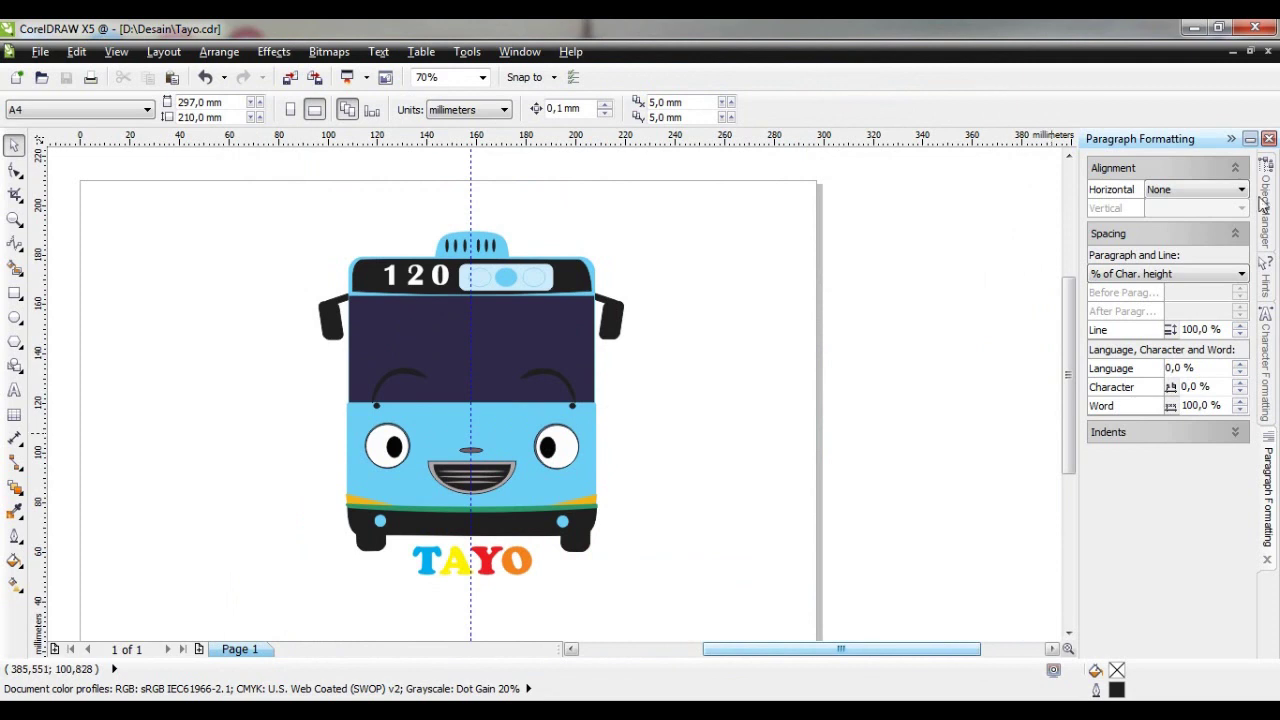
Close CorelDRAW and return to the Windows desktop
left_click(1256, 30)
left_click(755, 402)
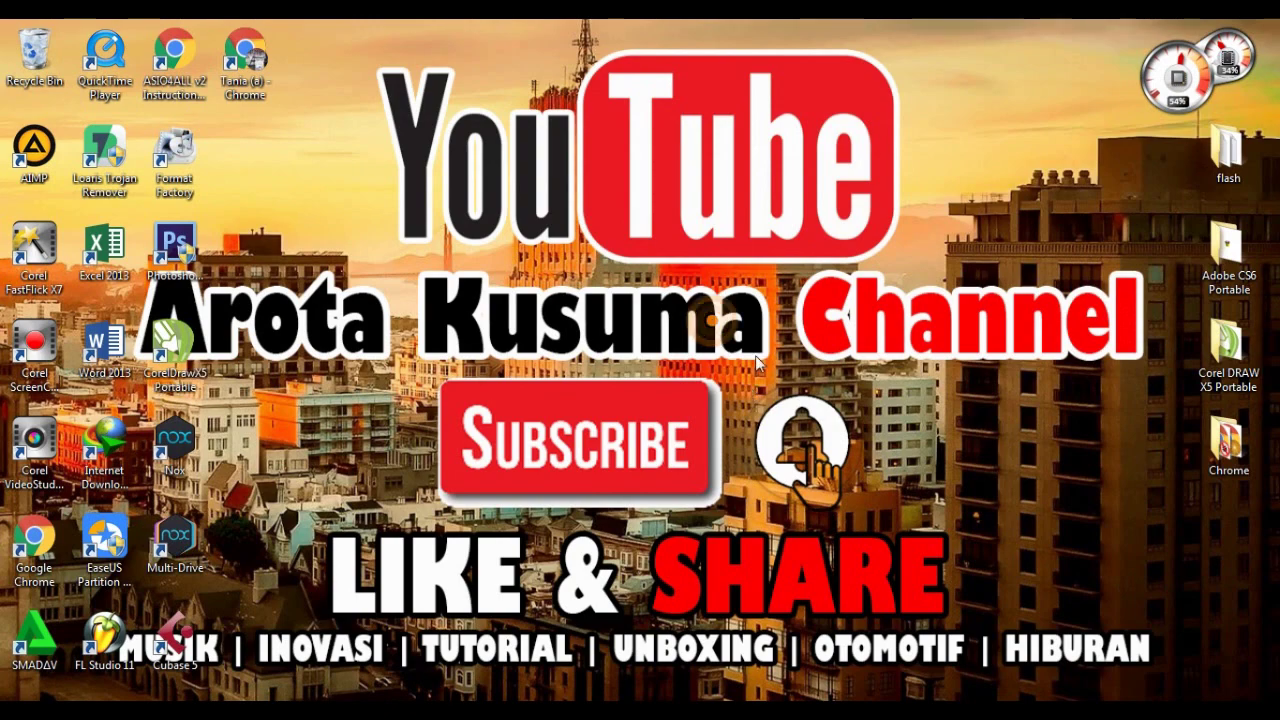
right_click(713, 321)
left_click(760, 371)
right_click(556, 285)
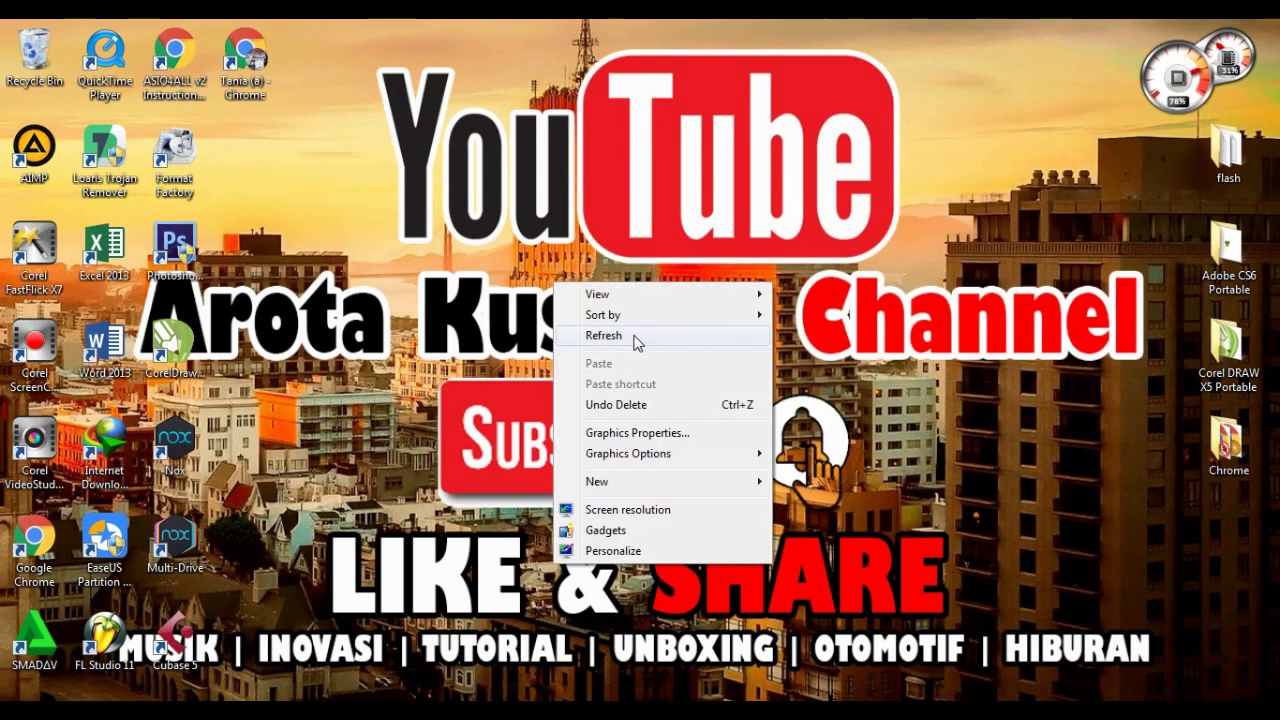